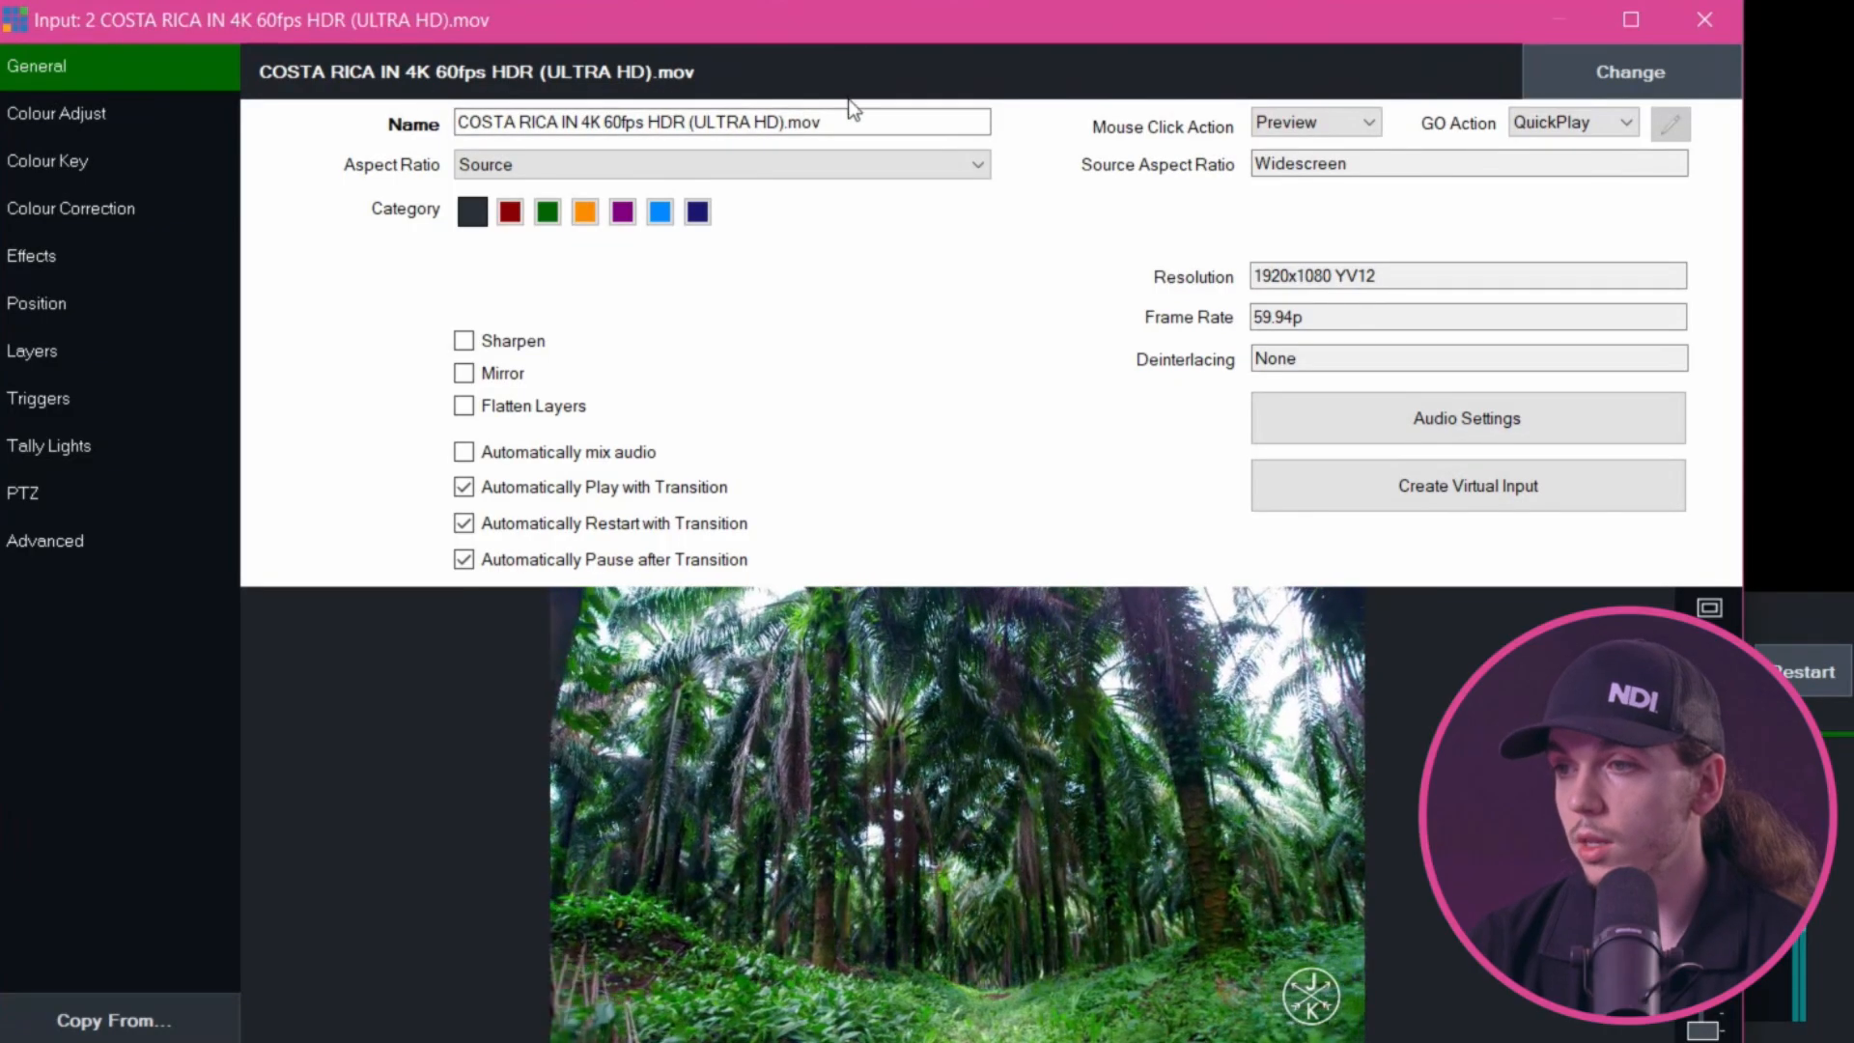
Rename the Costa Rica clip input as Video and keep its aspect ratio set to Source
left_click_drag(827, 122, 456, 123)
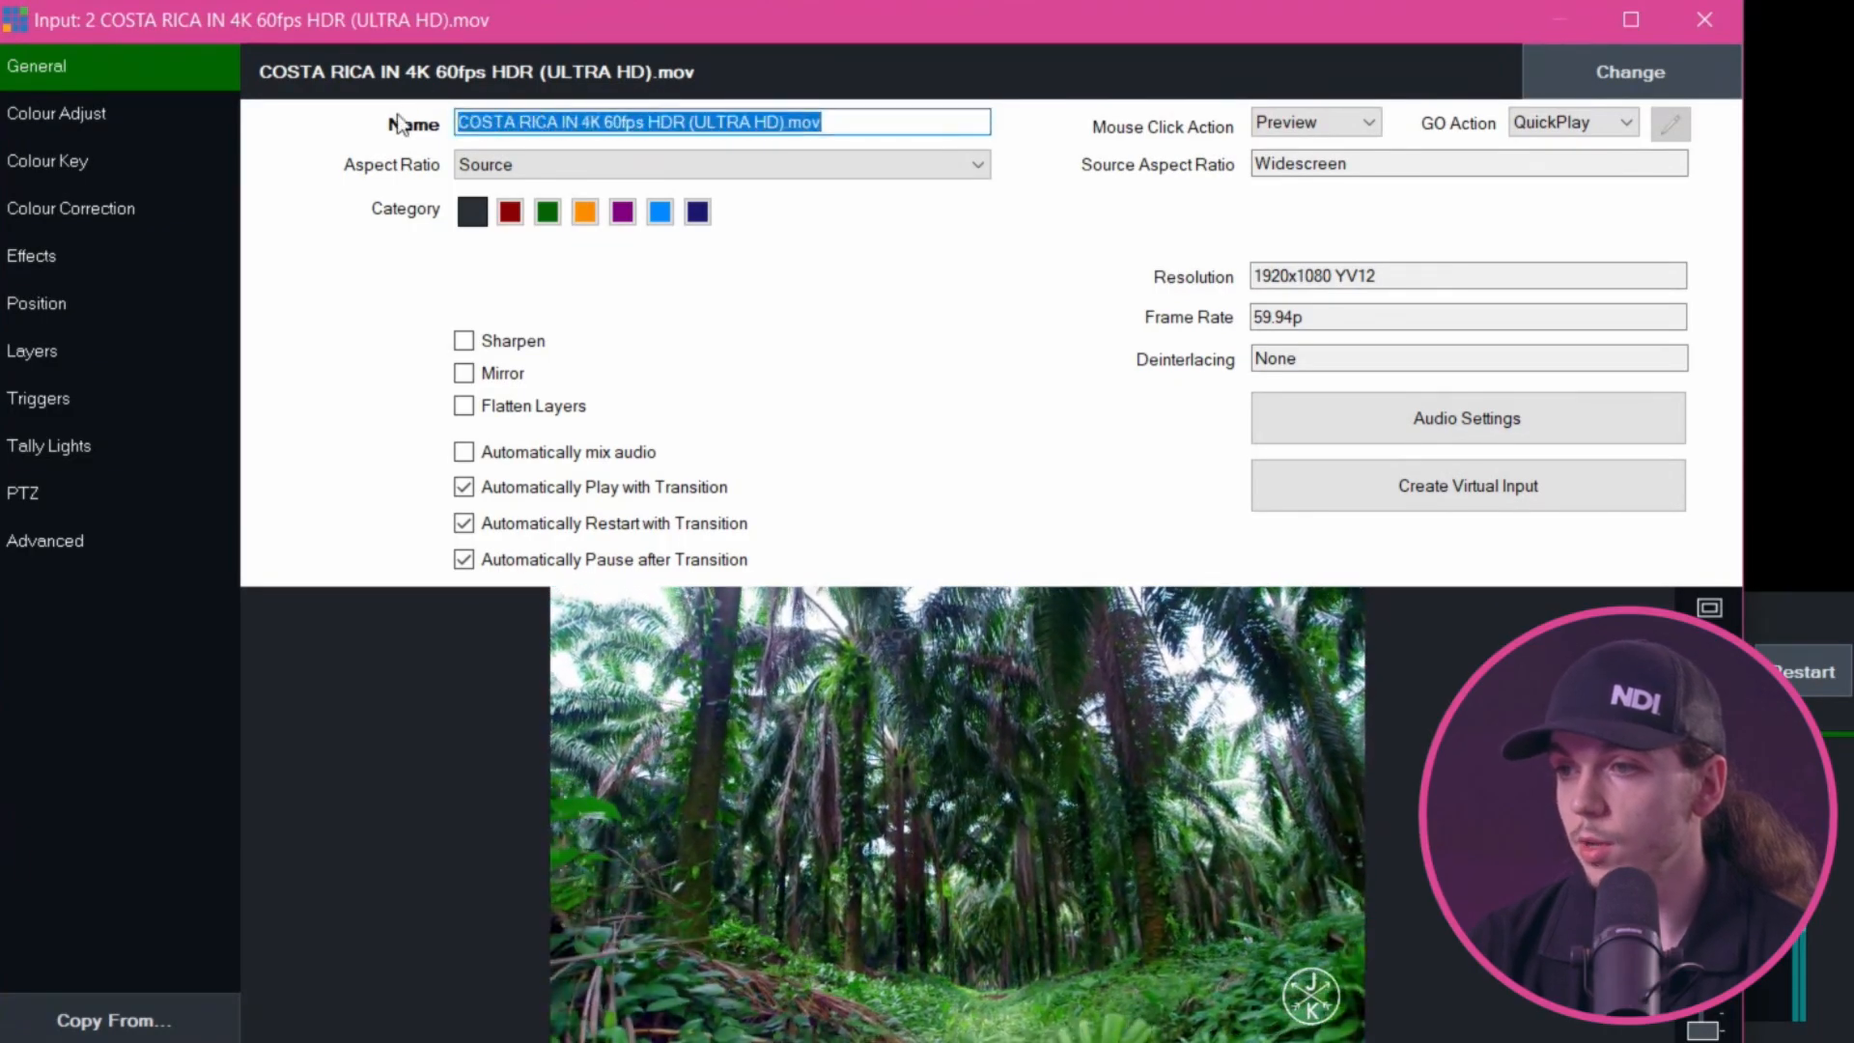
type("Video")
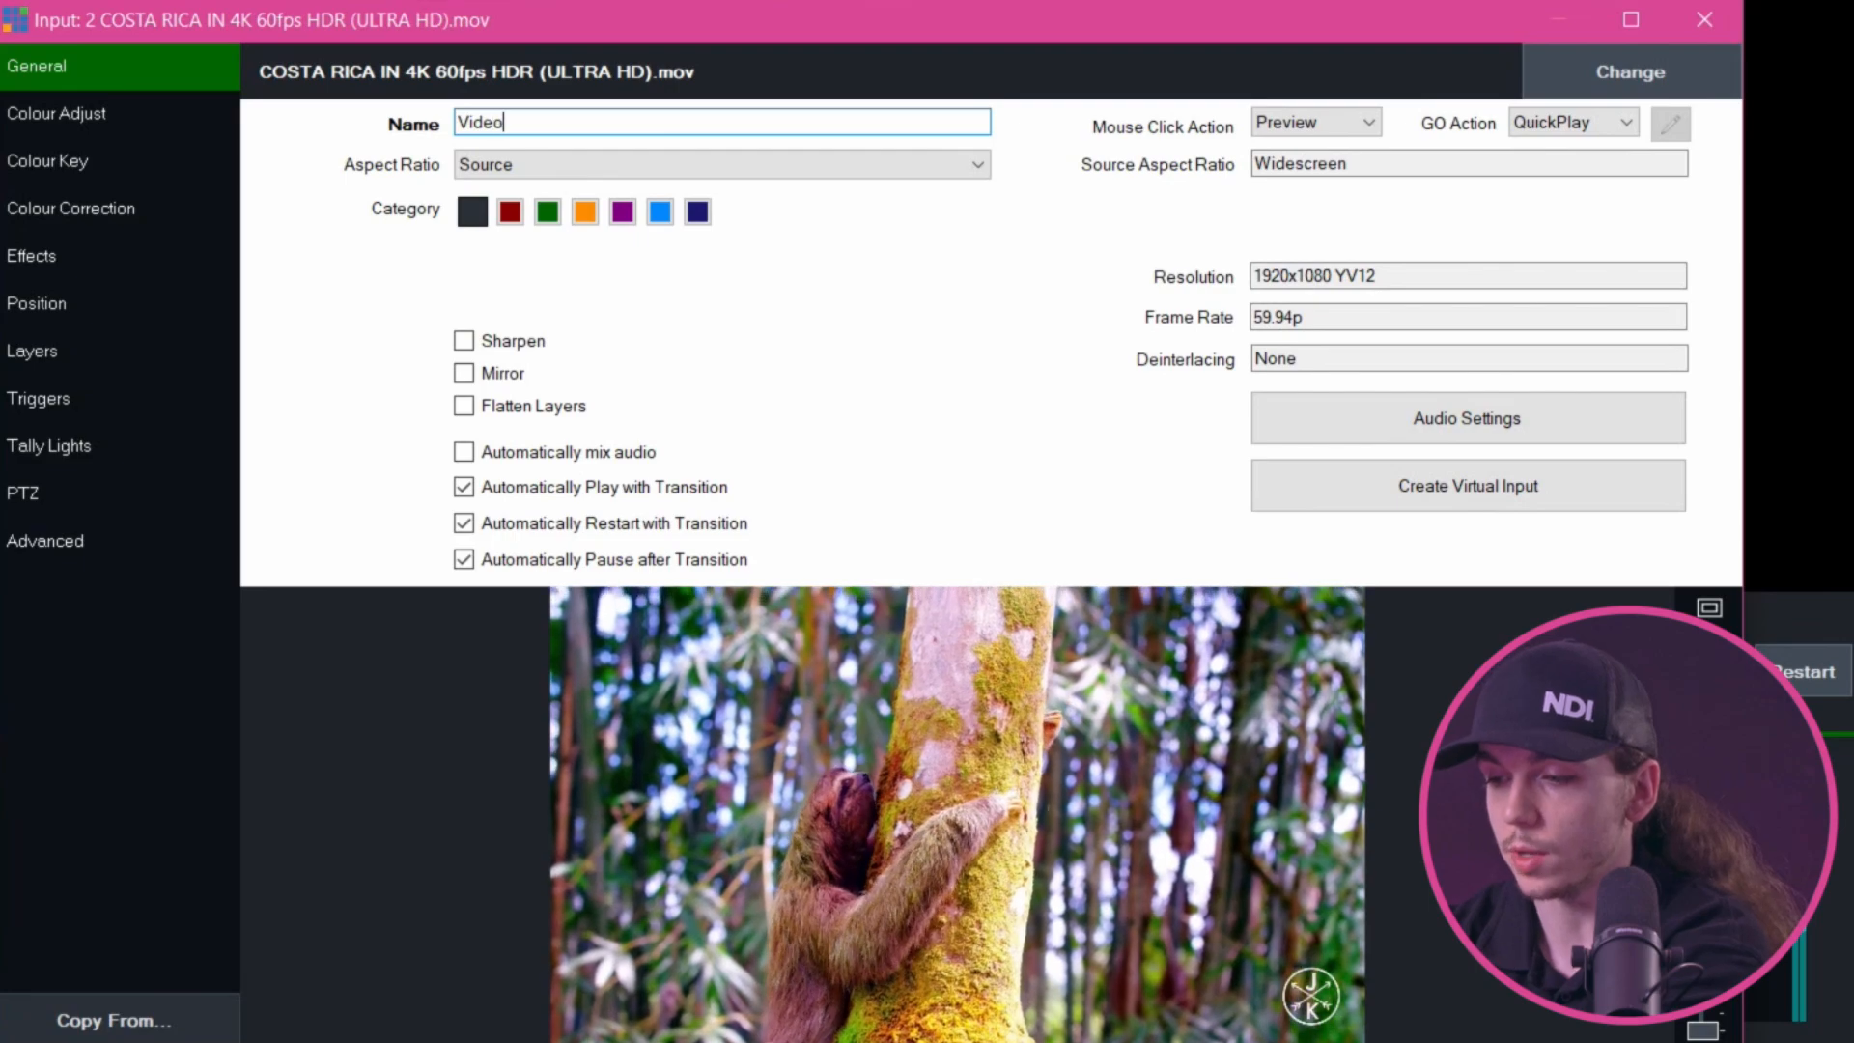
left_click(497, 166)
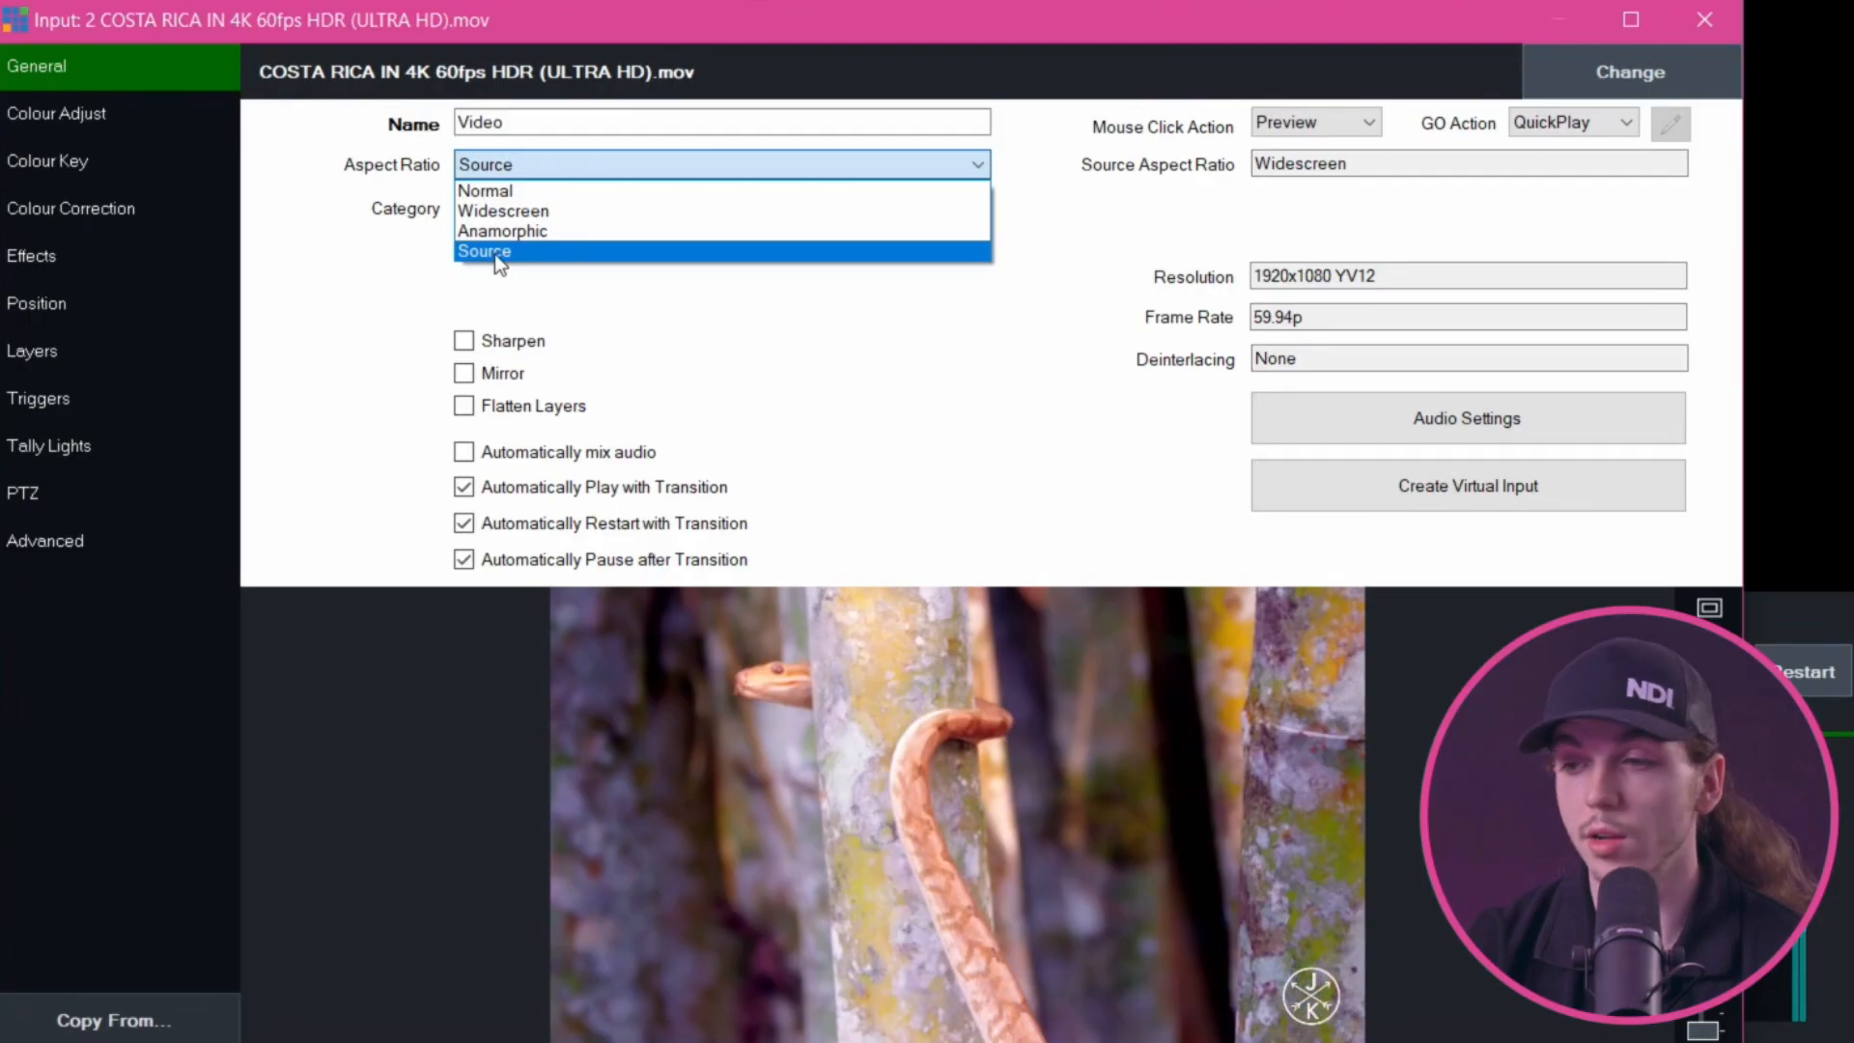
left_click(494, 253)
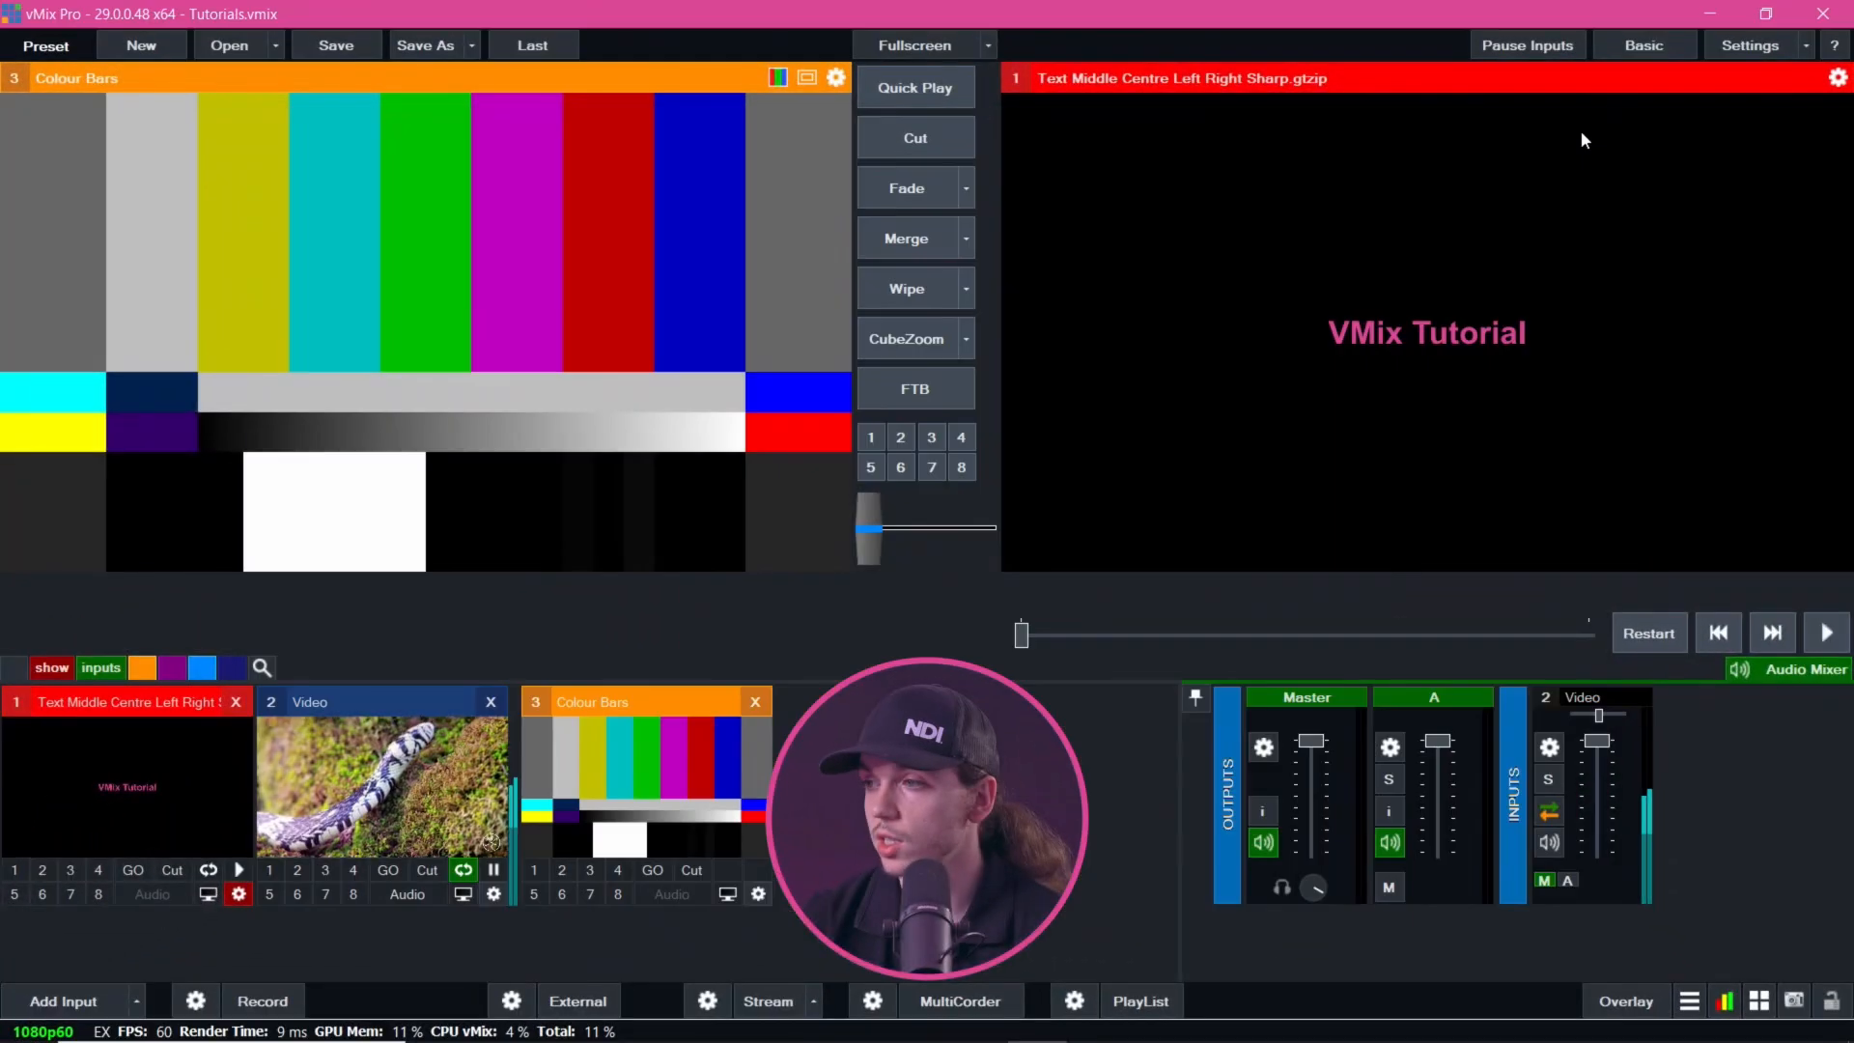
Review the GO Action options in the Video input's settings and keep QuickPlay selected
left_click(396, 789)
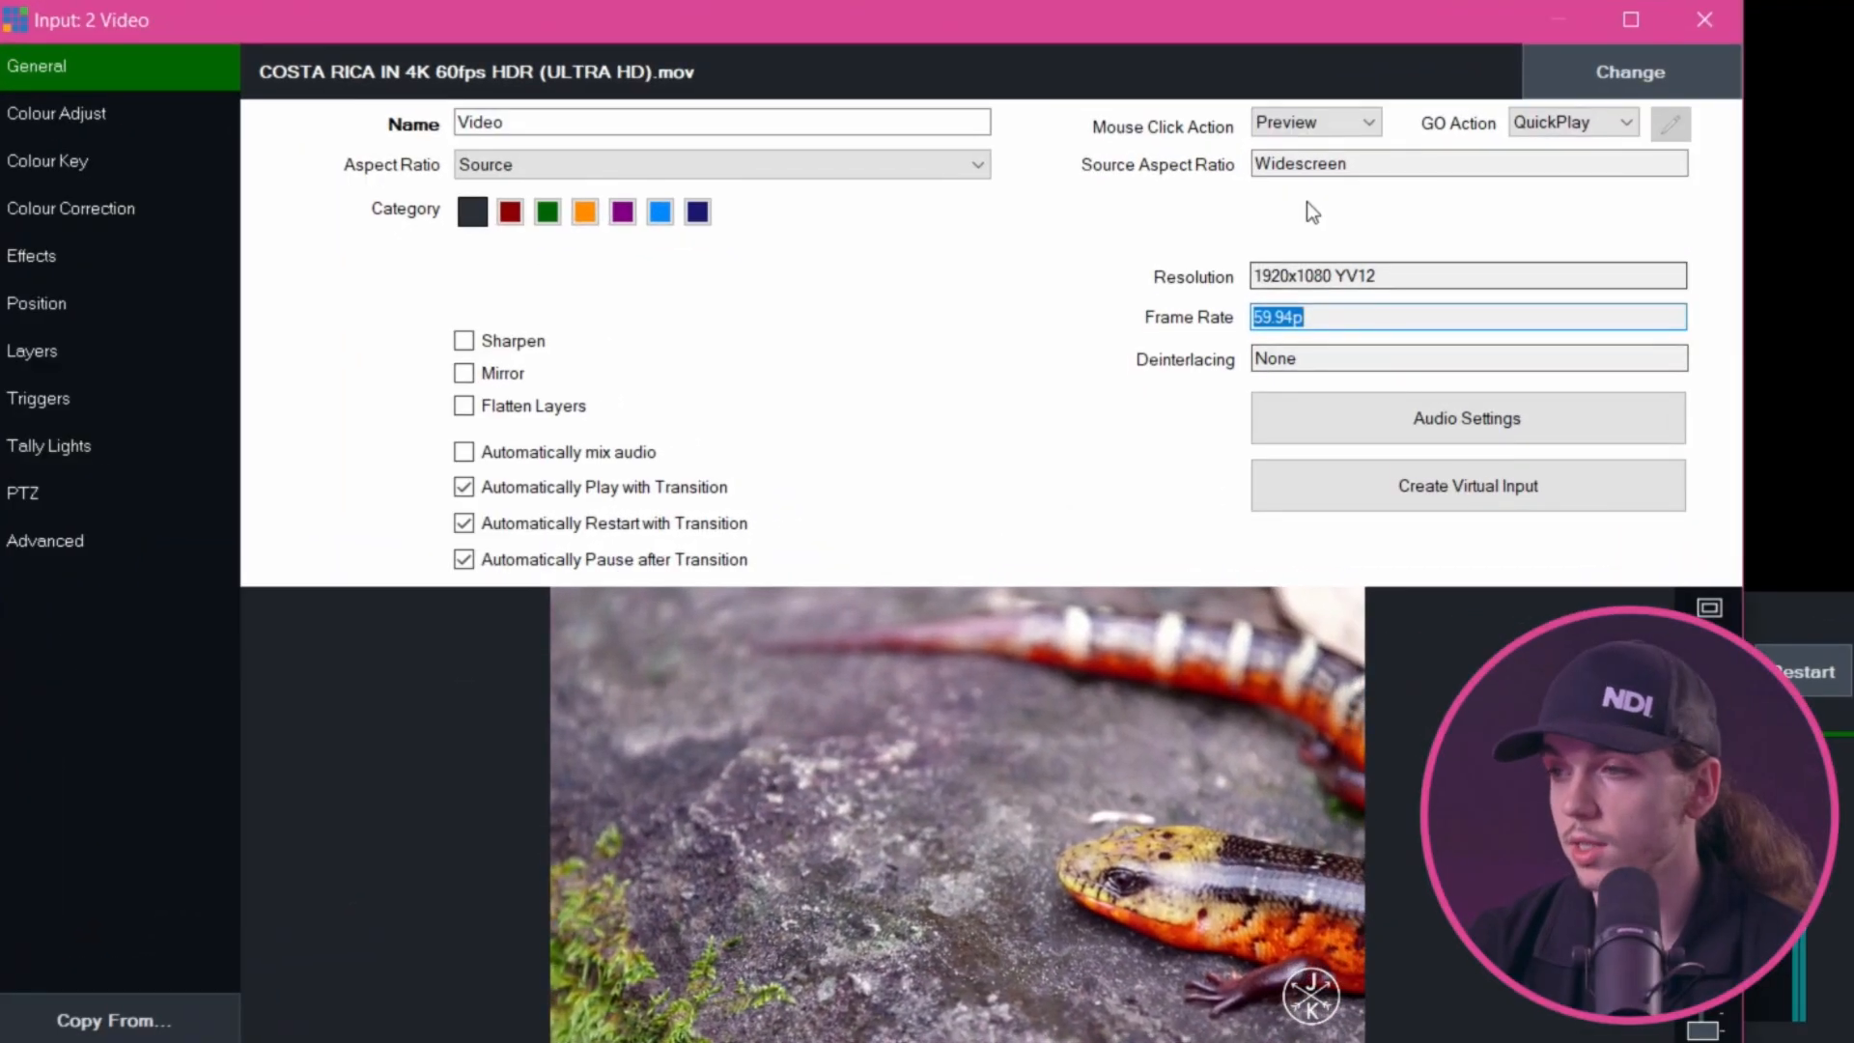
left_click(1578, 123)
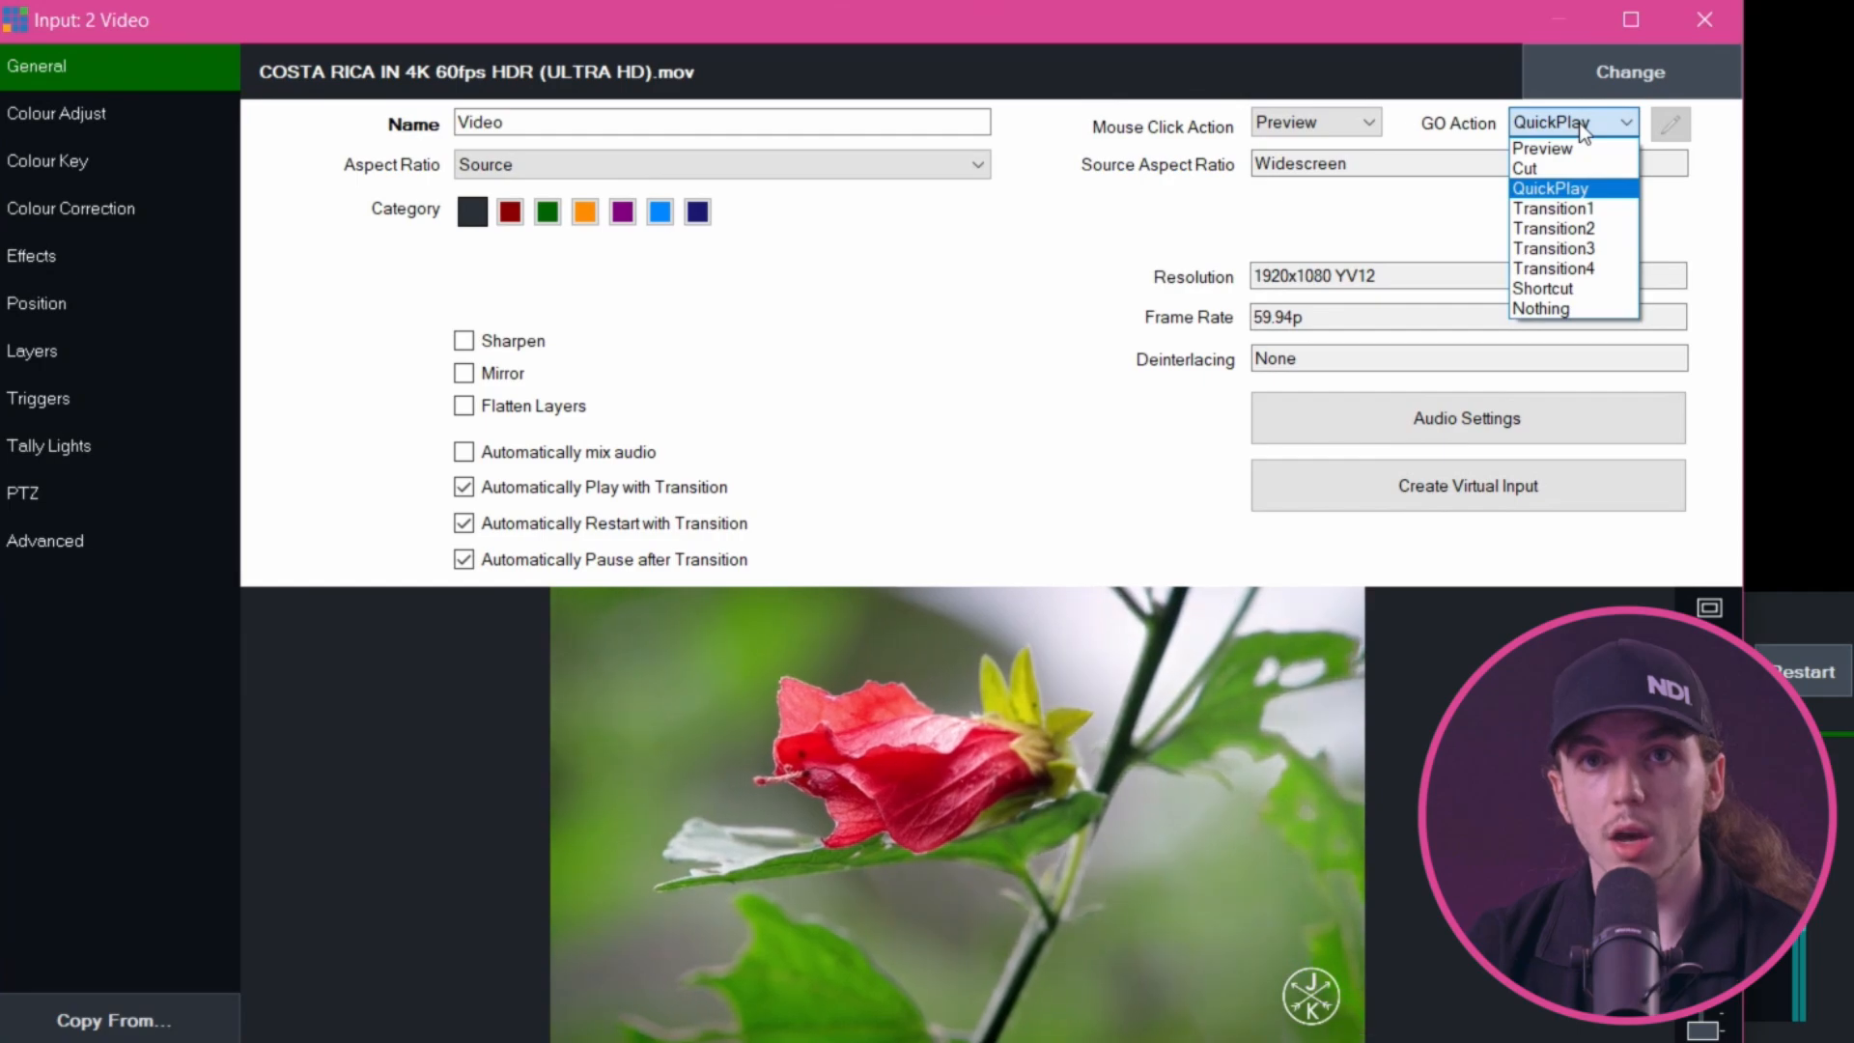
left_click(1554, 126)
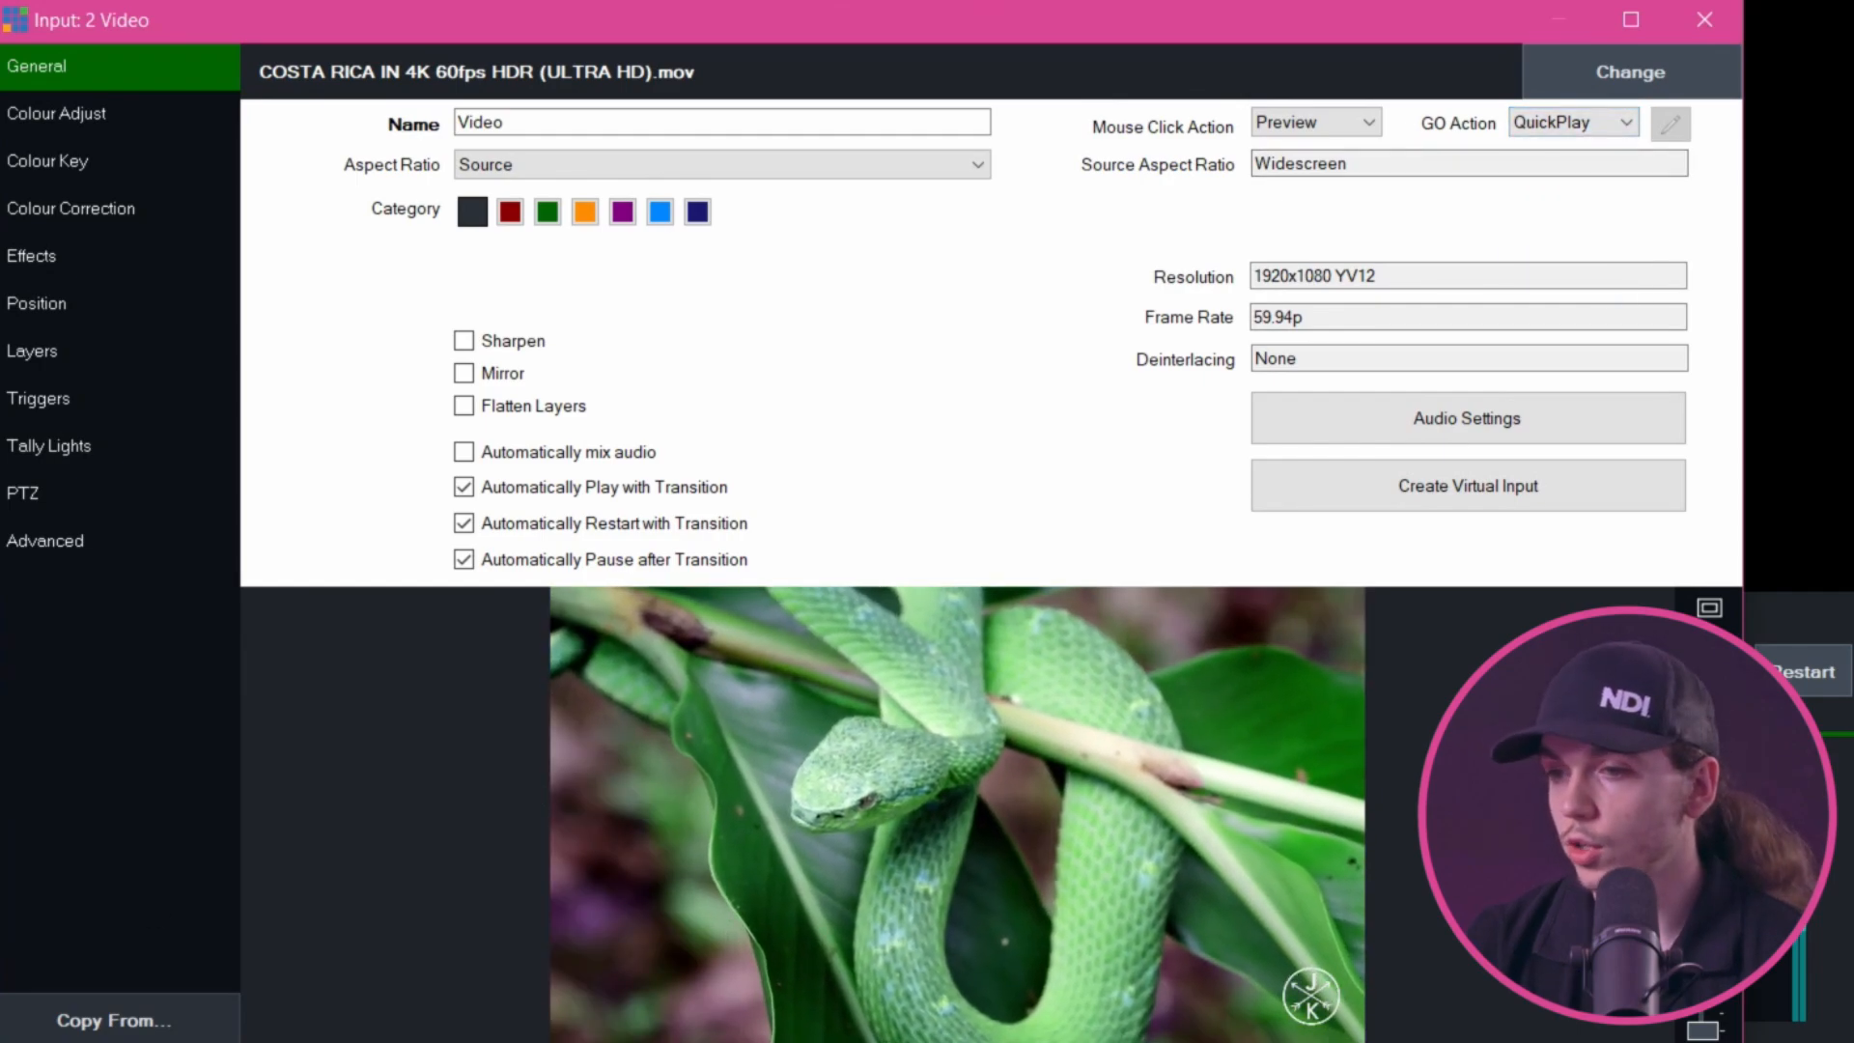
left_click(1564, 123)
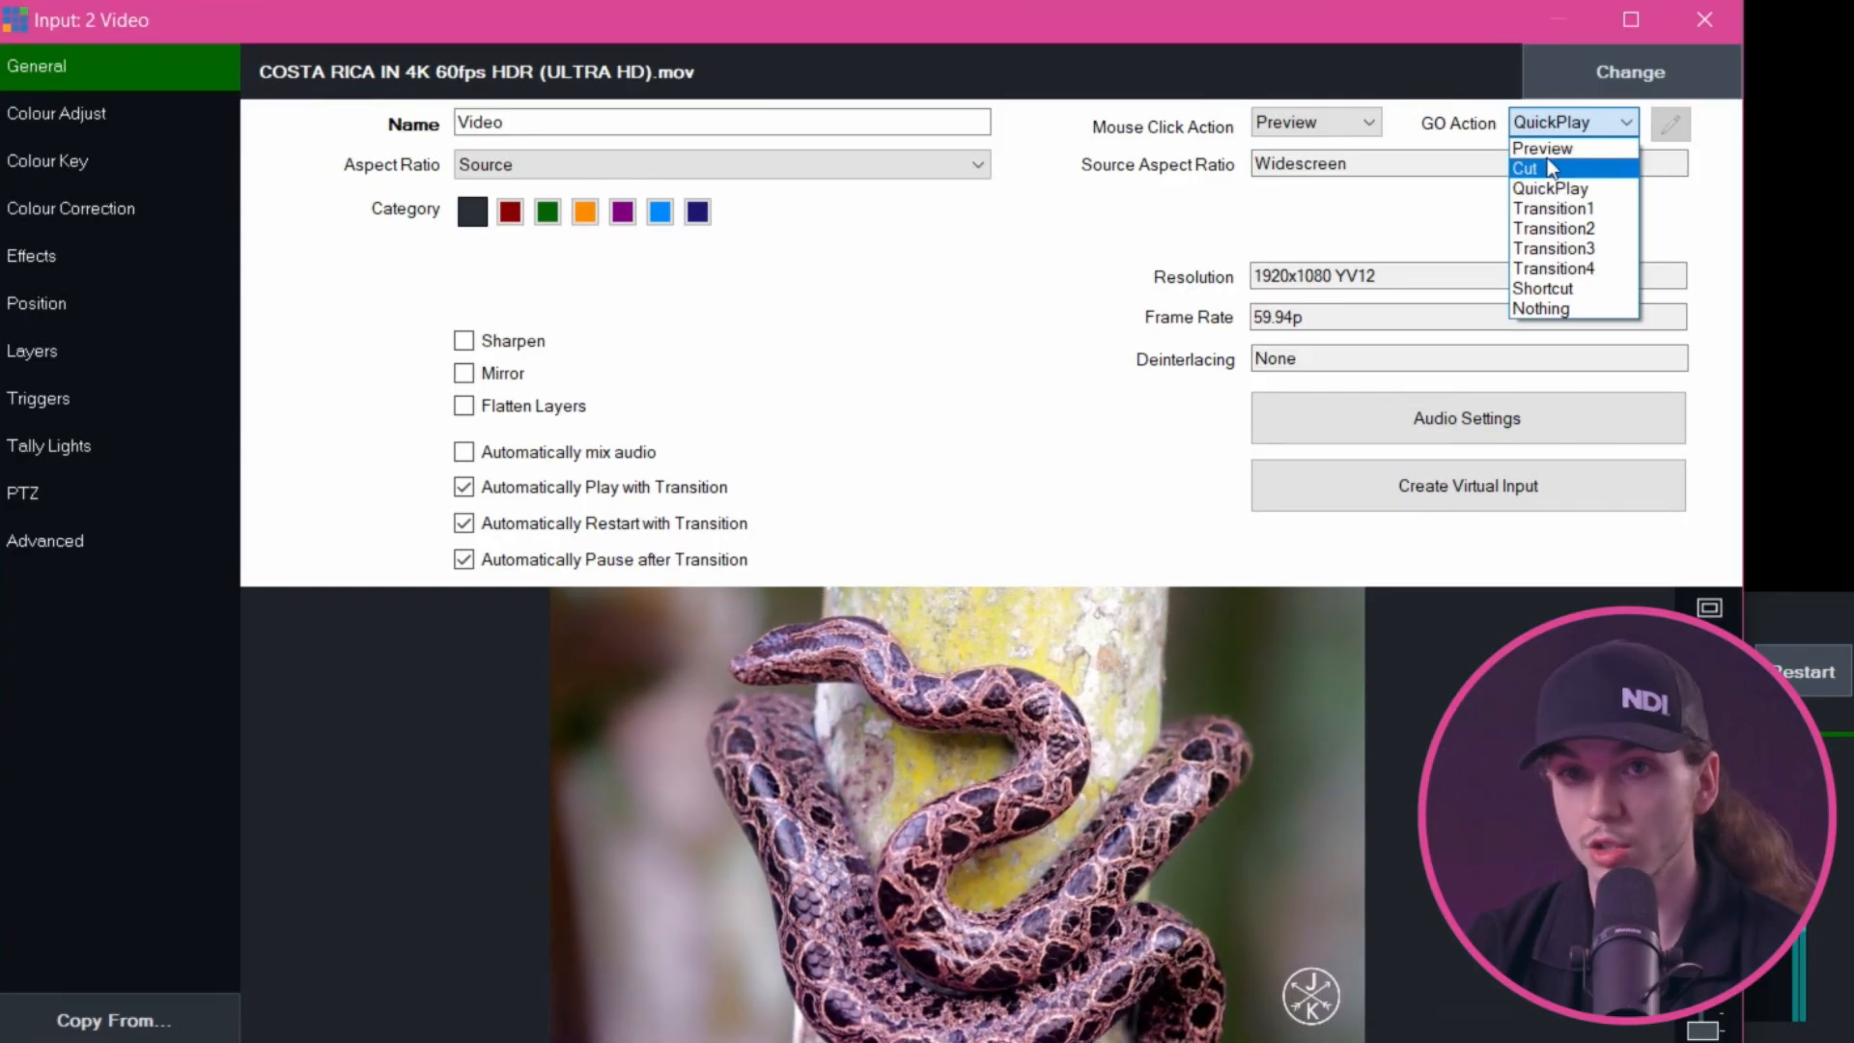
left_click(1553, 188)
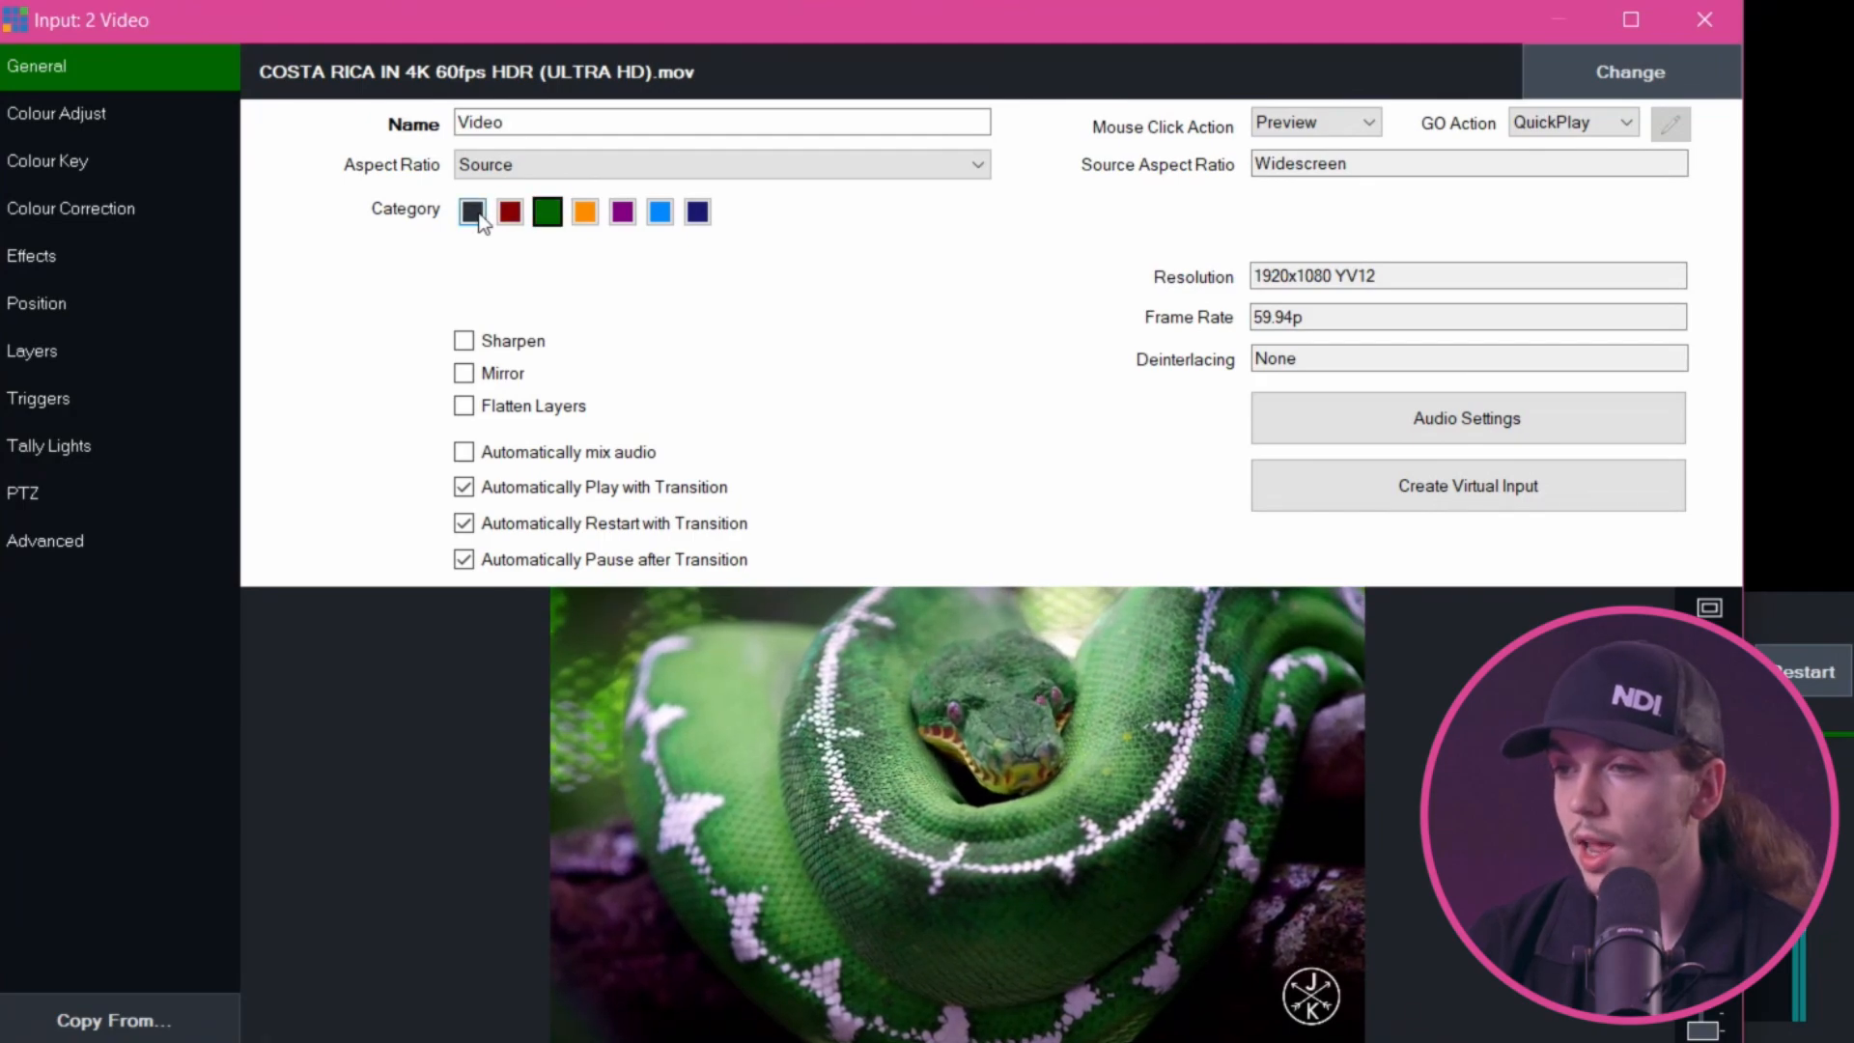
Assign the orange category to the Video input, close its settings and reopen them
left_click(1691, 39)
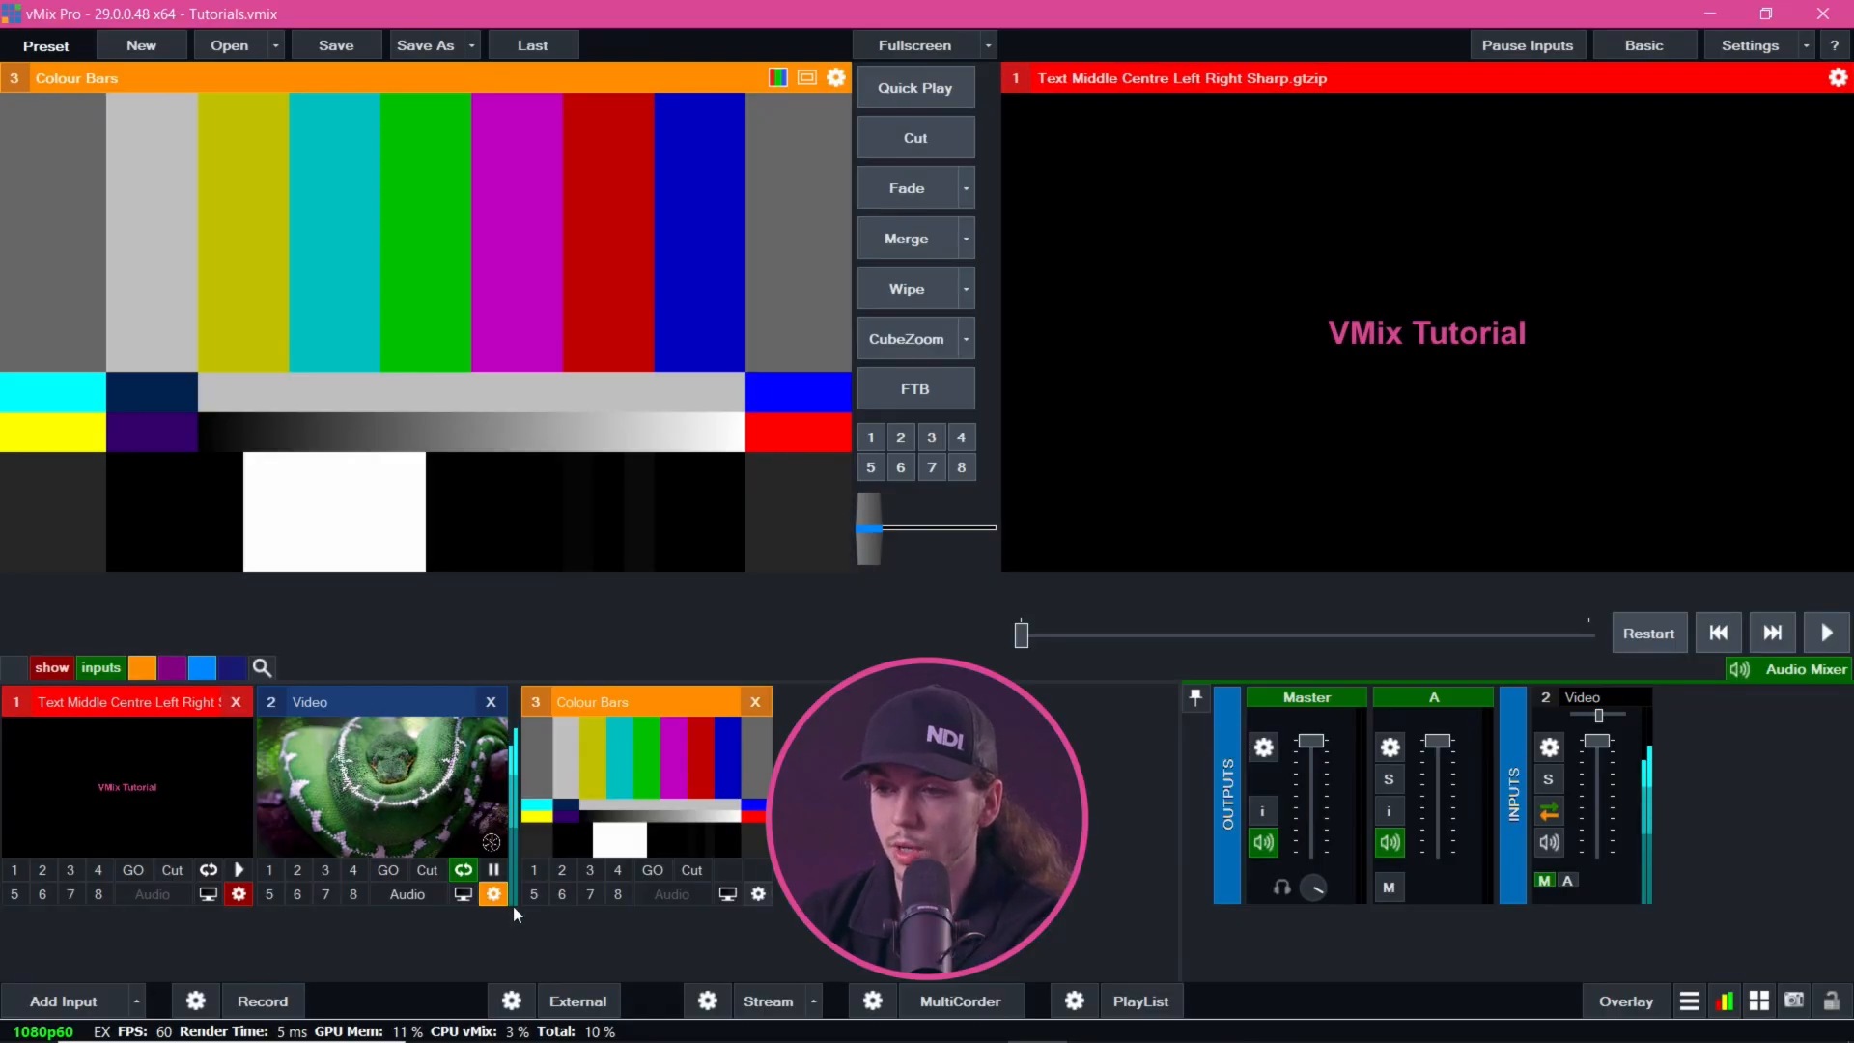
left_click(490, 895)
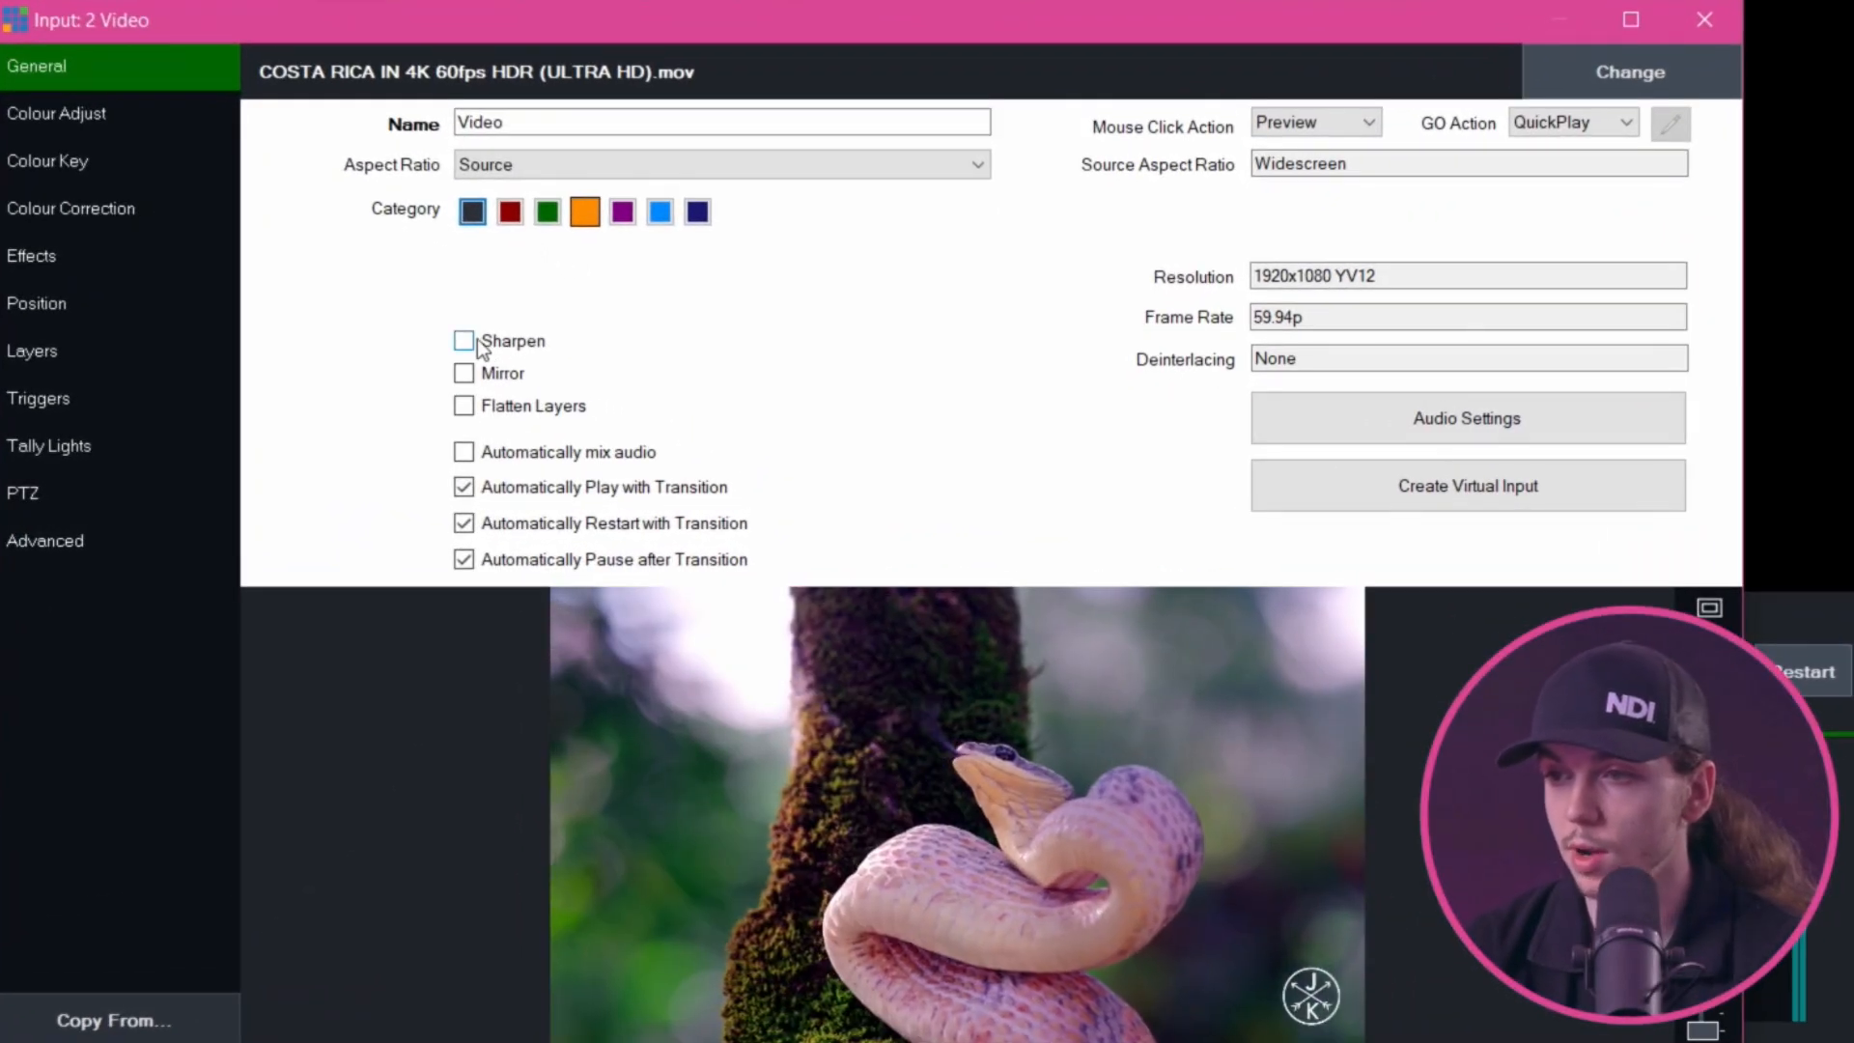
Try the Sharpen and Mirror options on the Video input, switching each one off again
left_click(489, 340)
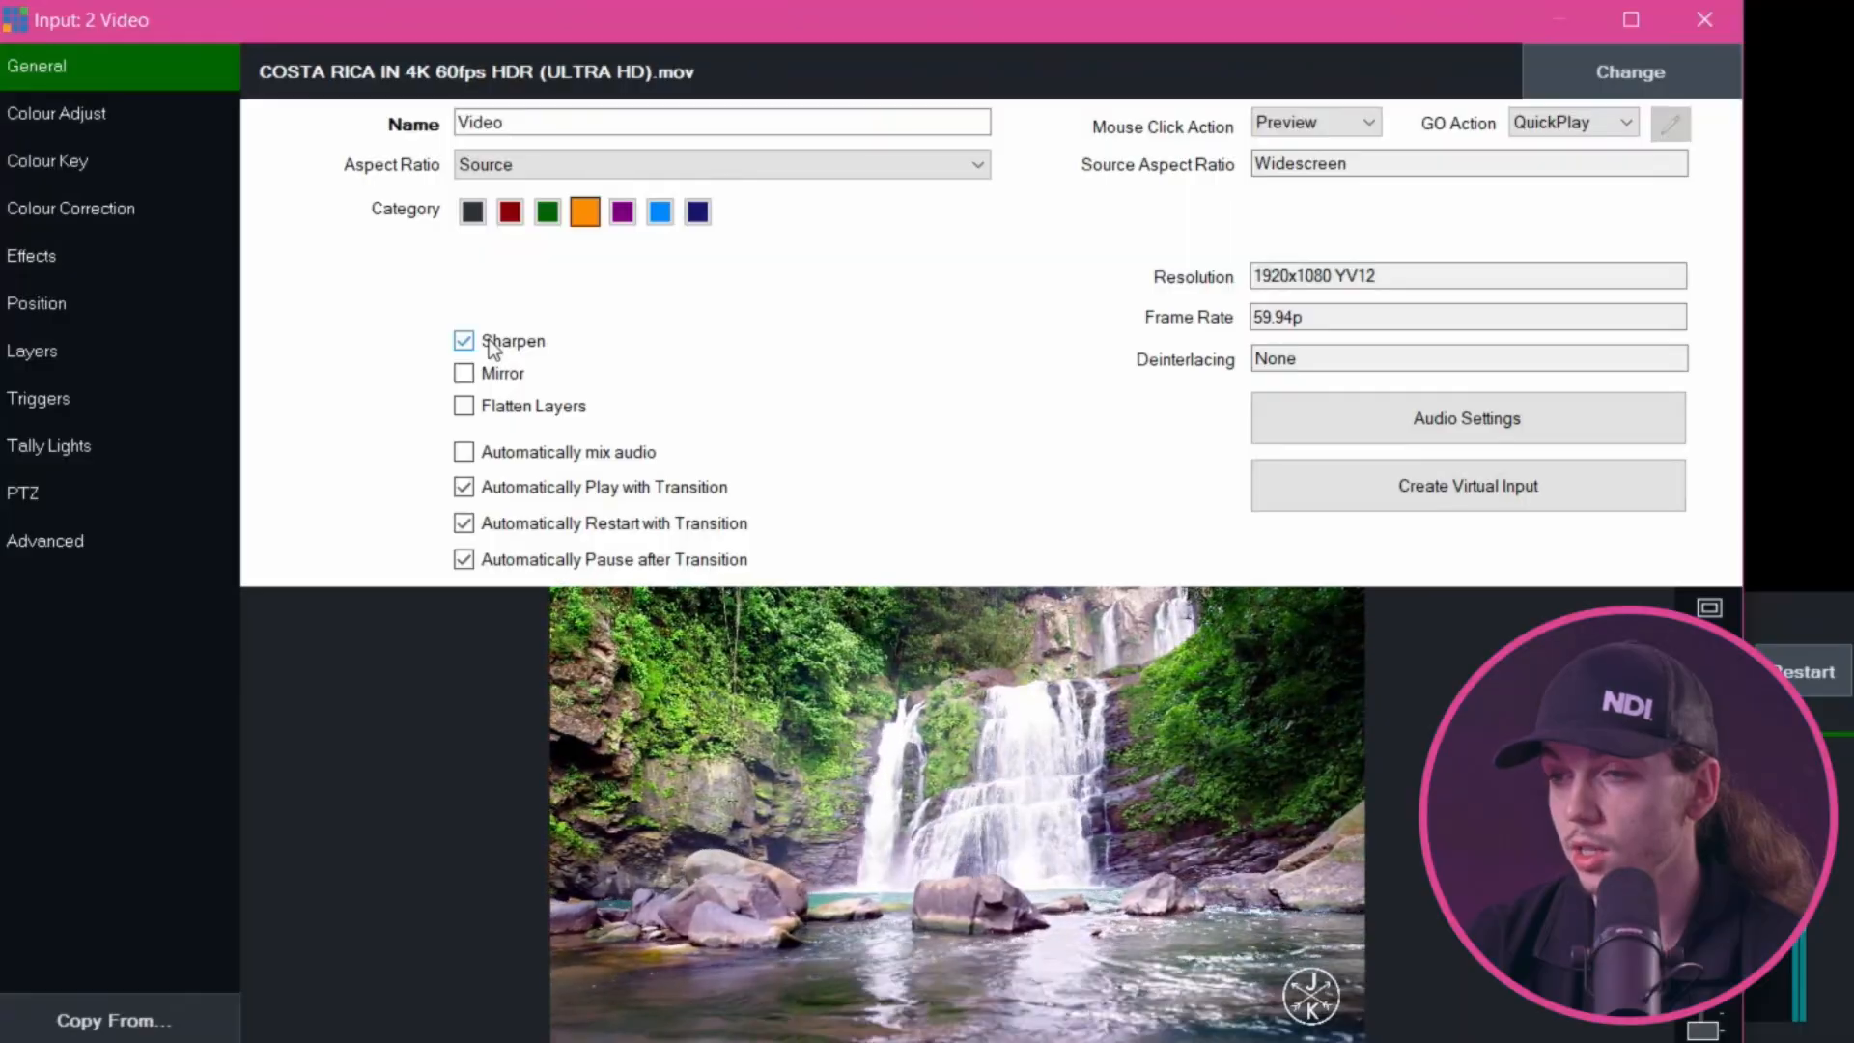
left_click(489, 339)
left_click(489, 370)
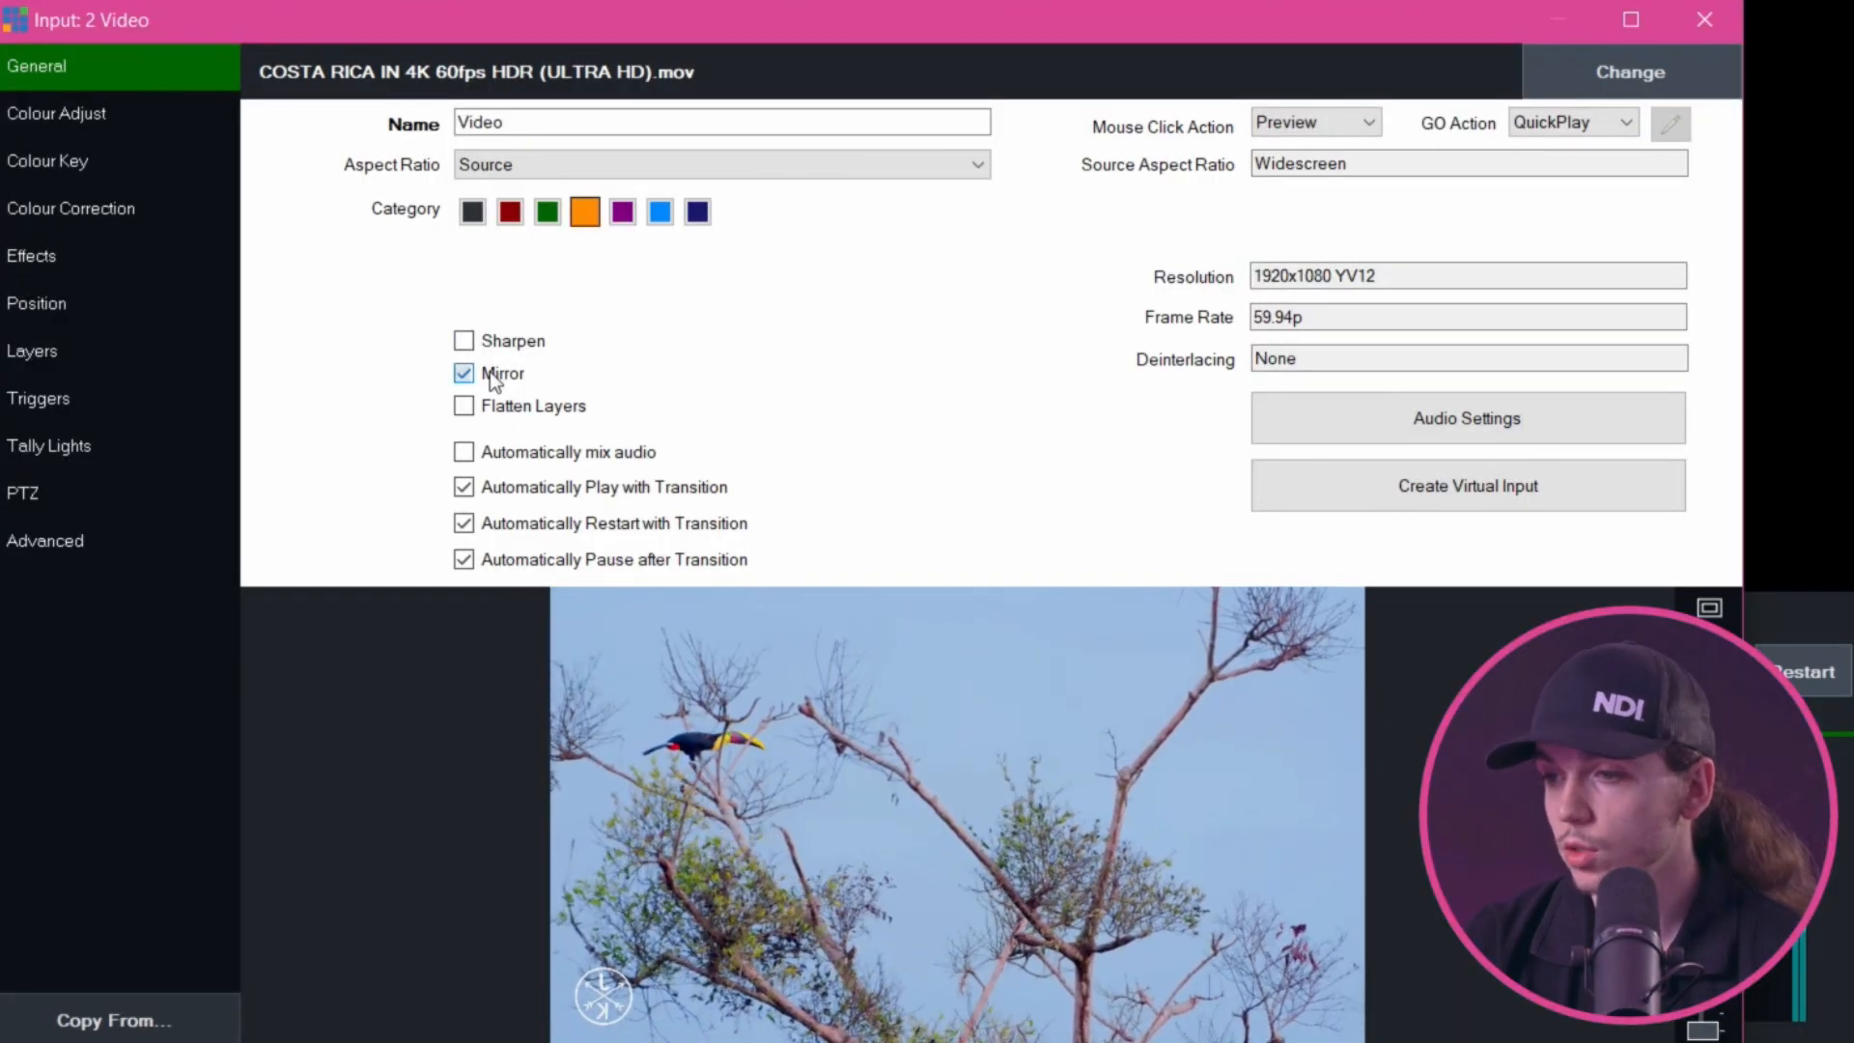
left_click(489, 370)
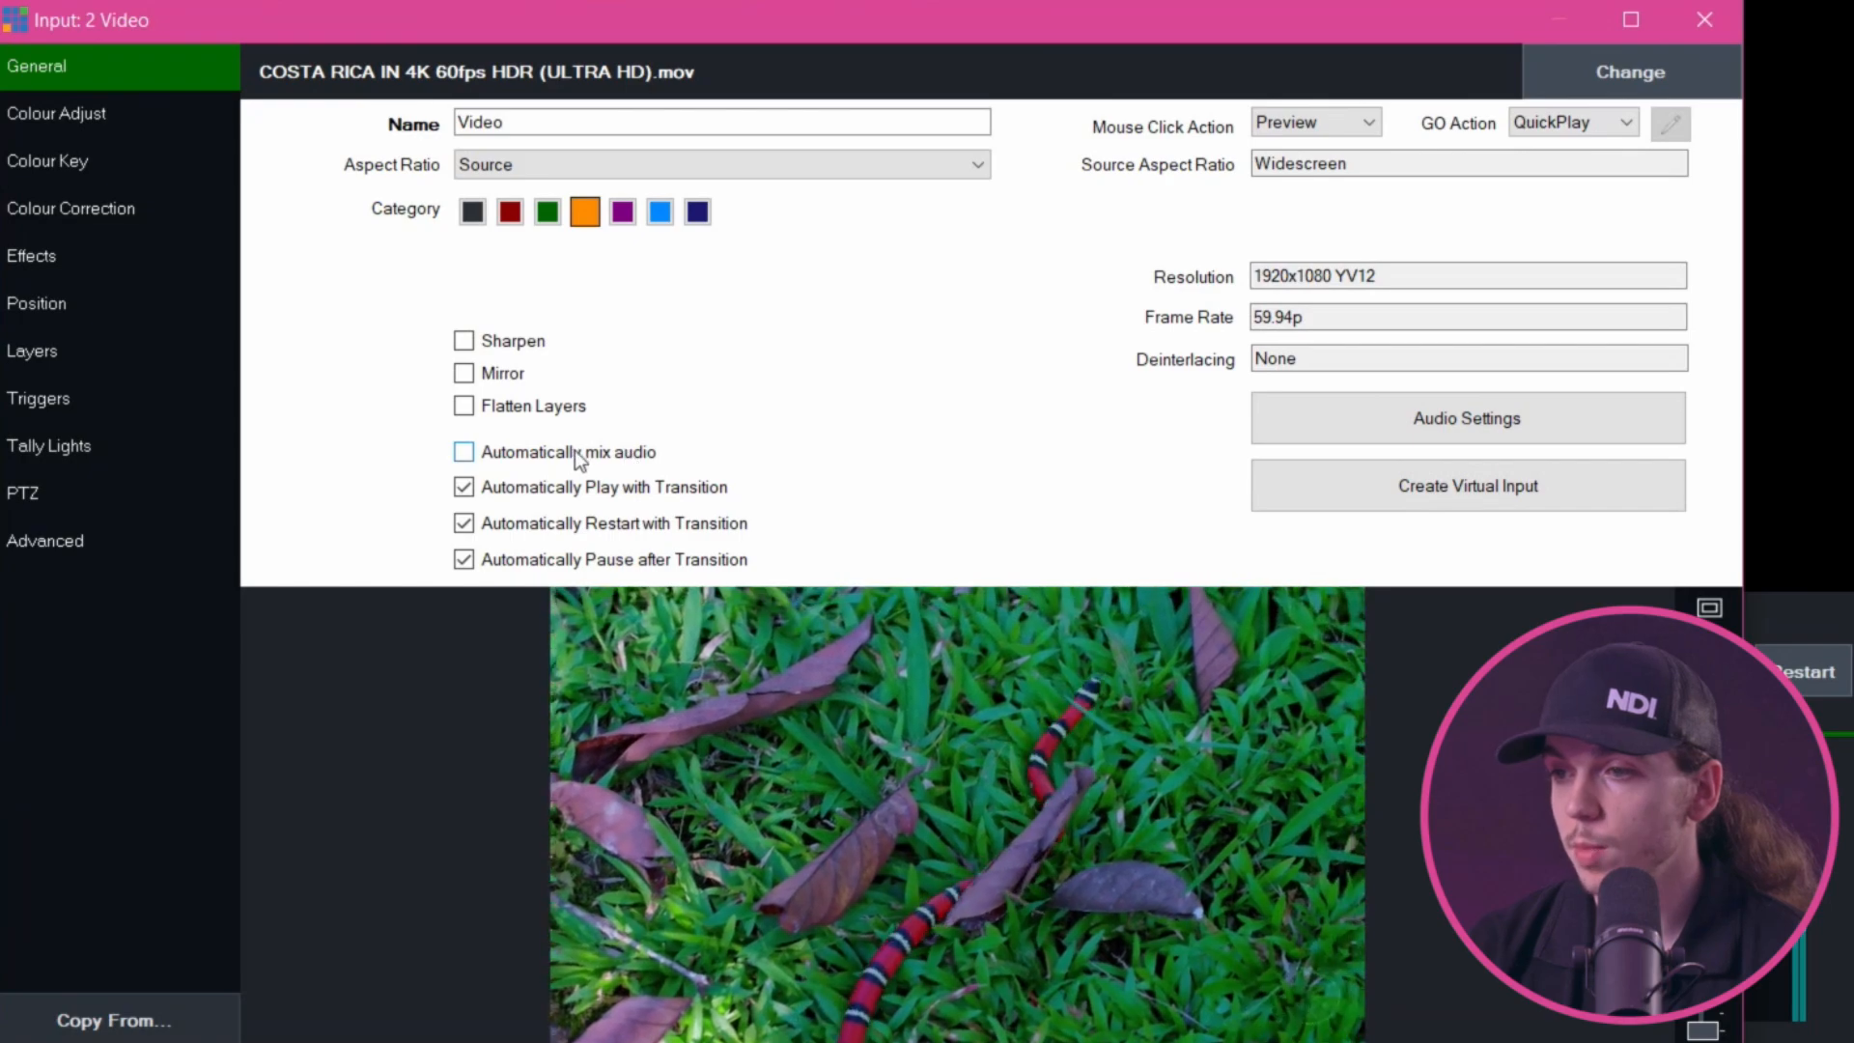
Try automatic audio mixing on the Video input, switch it off again and reopen the input's settings
left_click(576, 450)
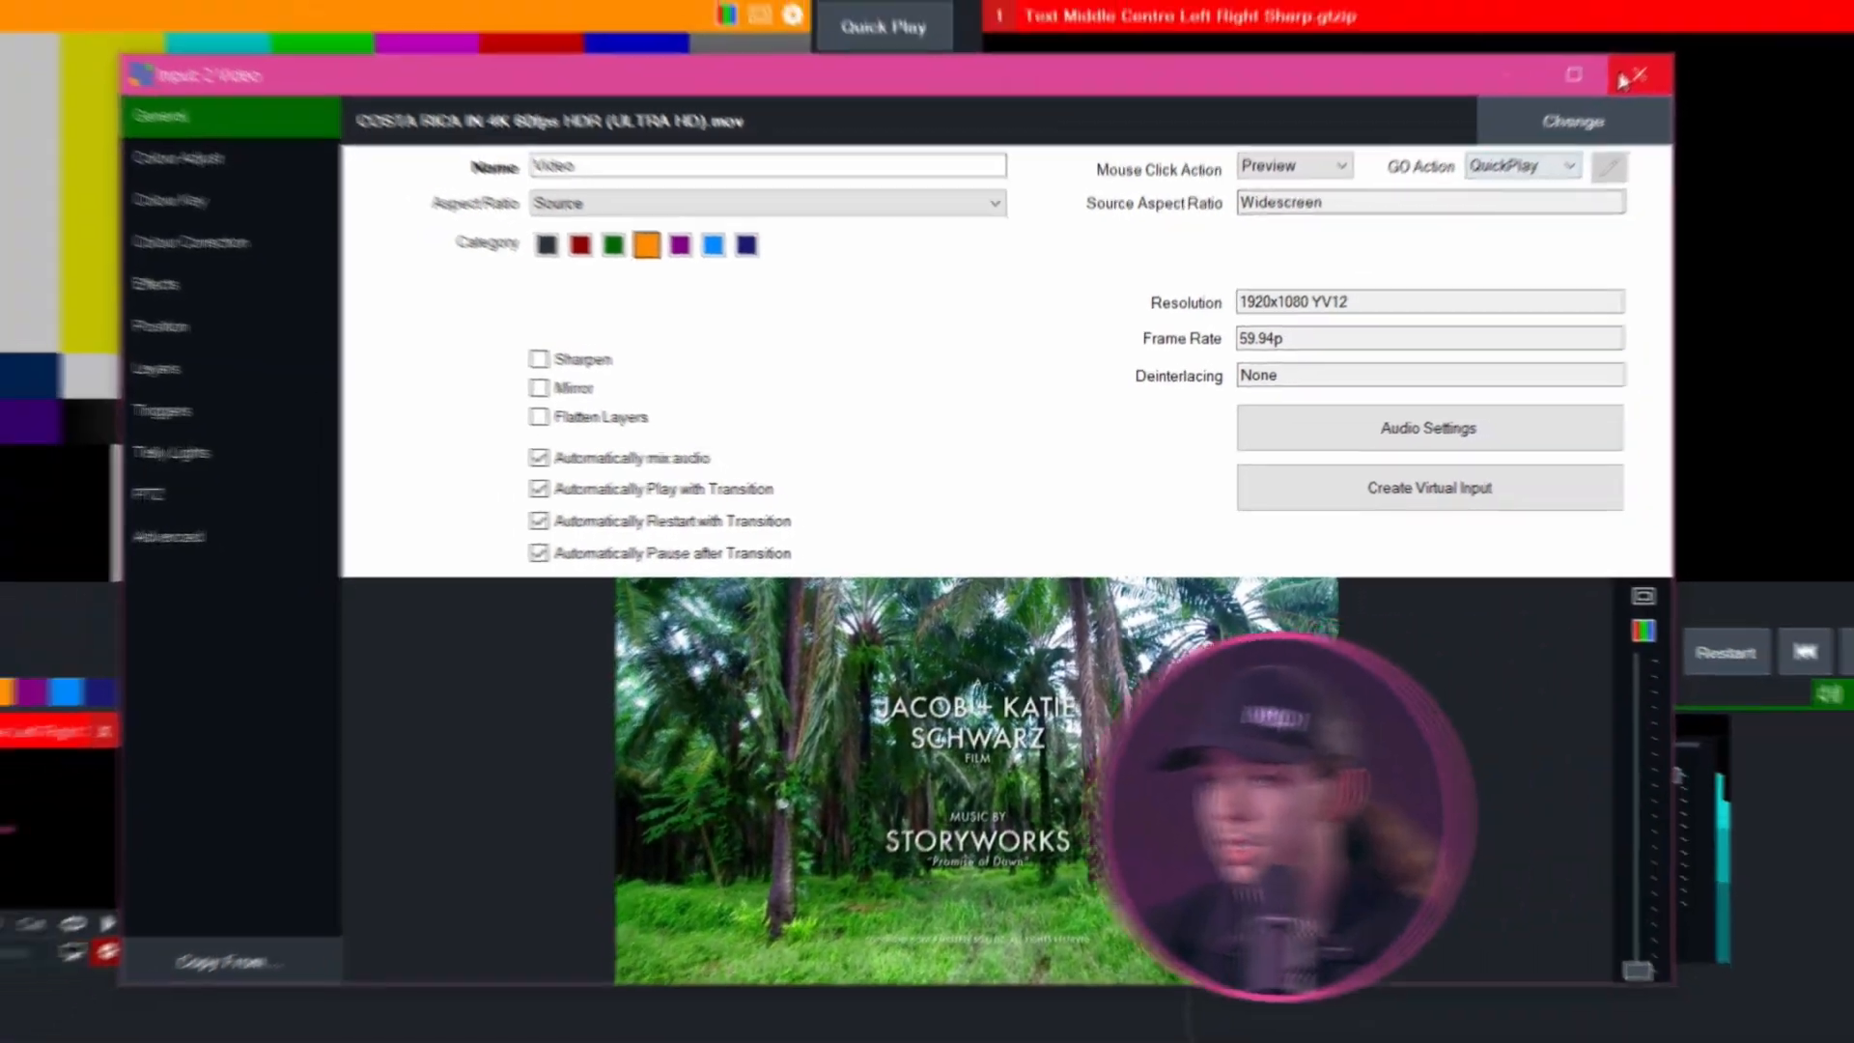
left_click(1625, 80)
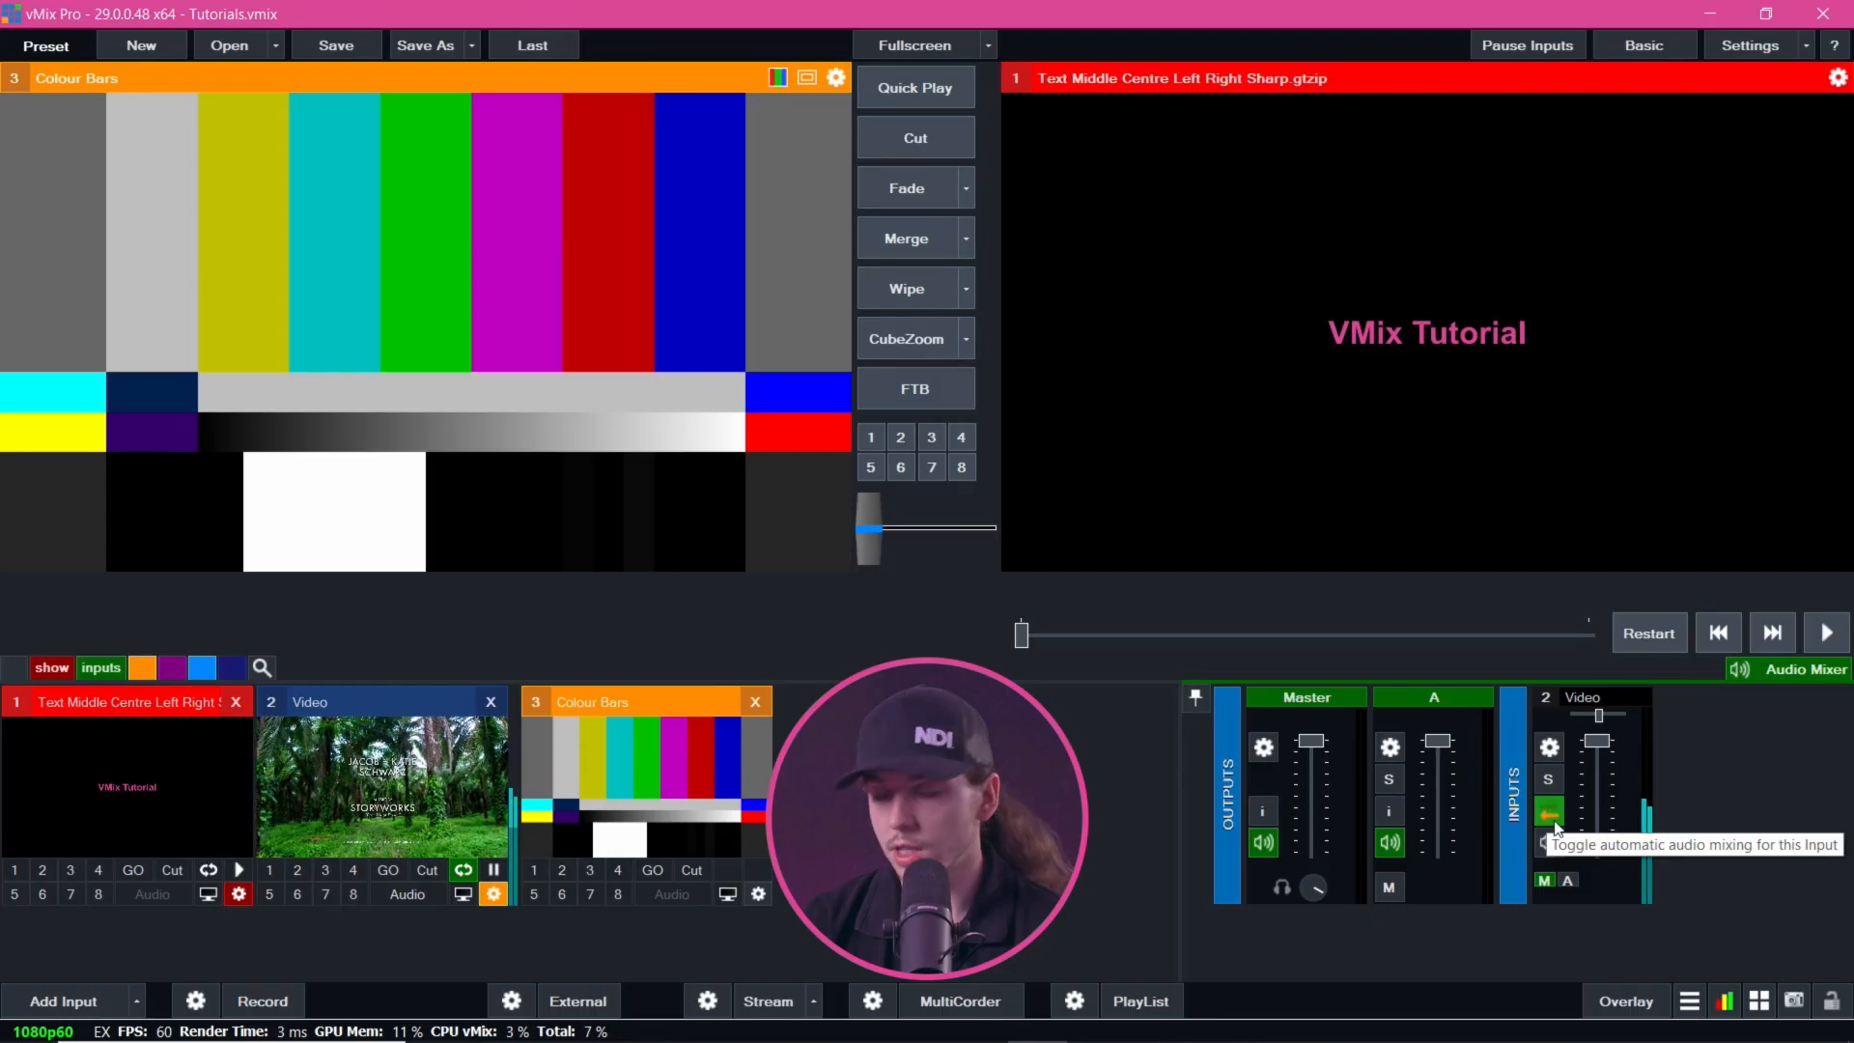
left_click(493, 893)
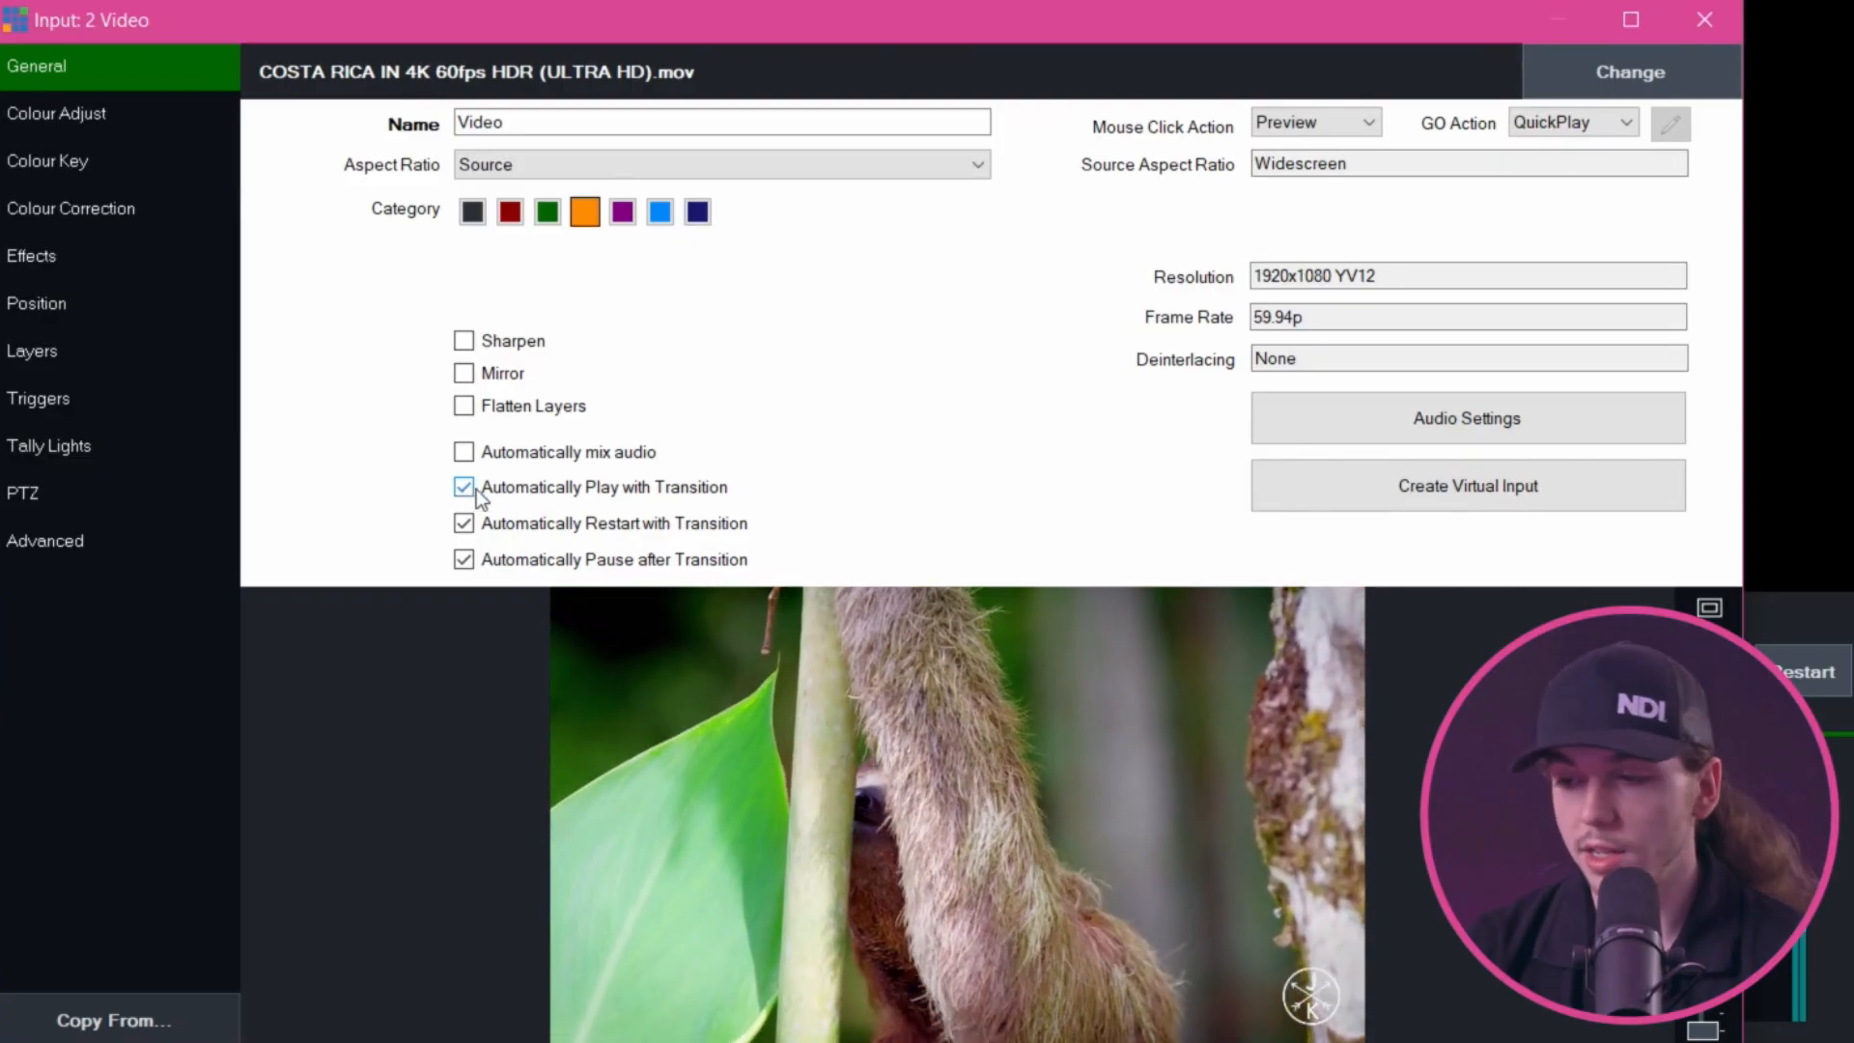
Restart the Video input in preview, then cut it to the output and back to test automatic play with transition
left_click(1704, 19)
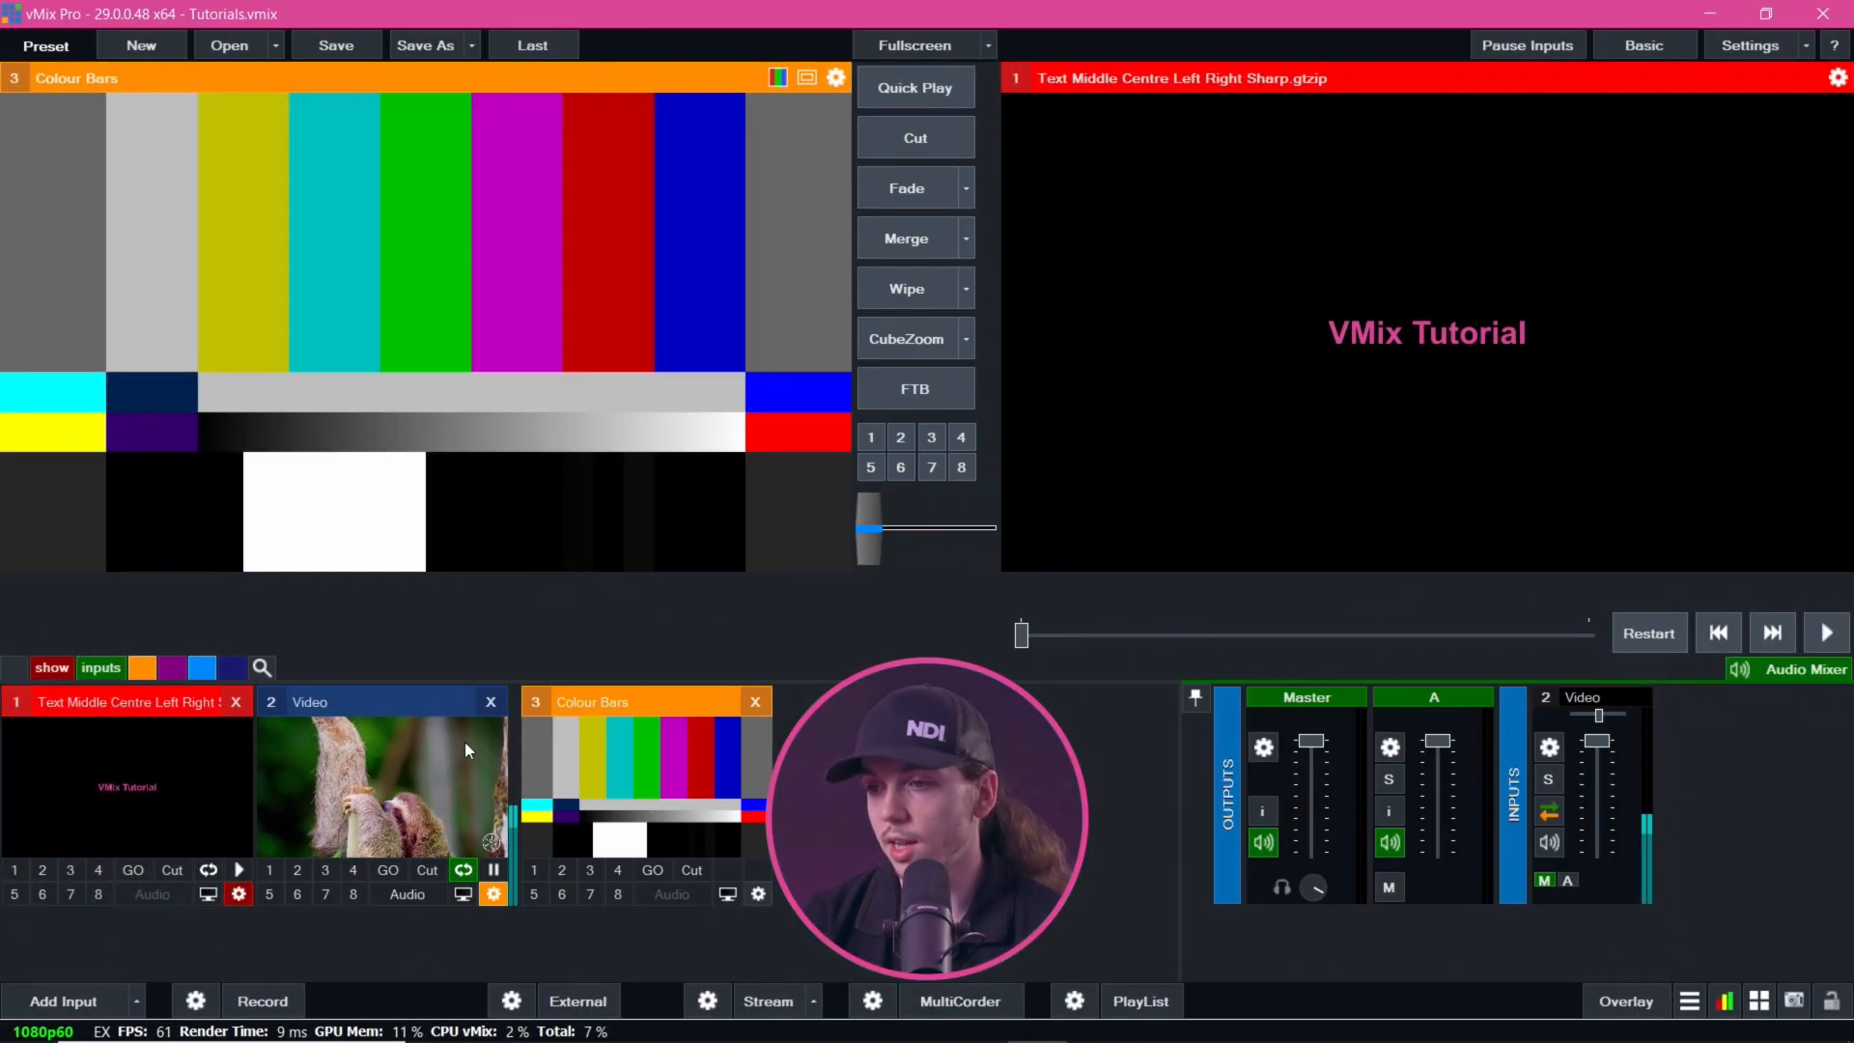
left_click(825, 631)
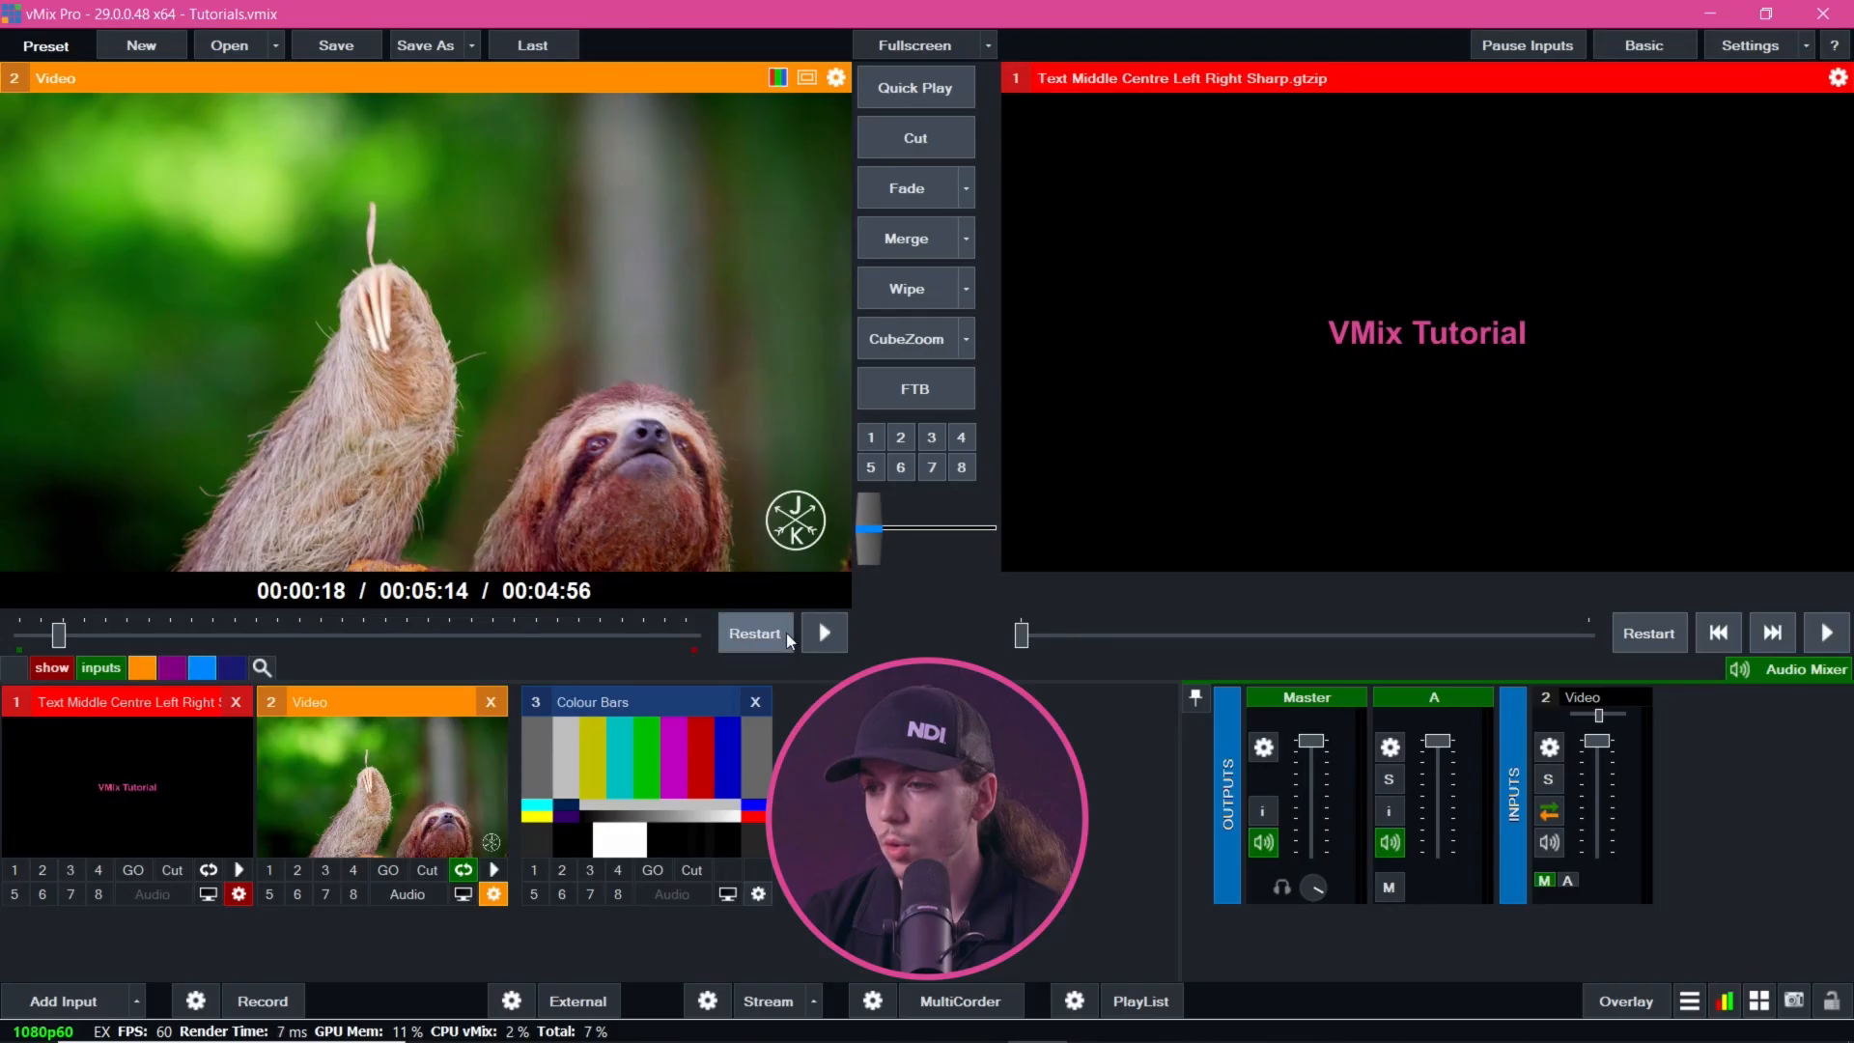
left_click(785, 633)
left_click(929, 143)
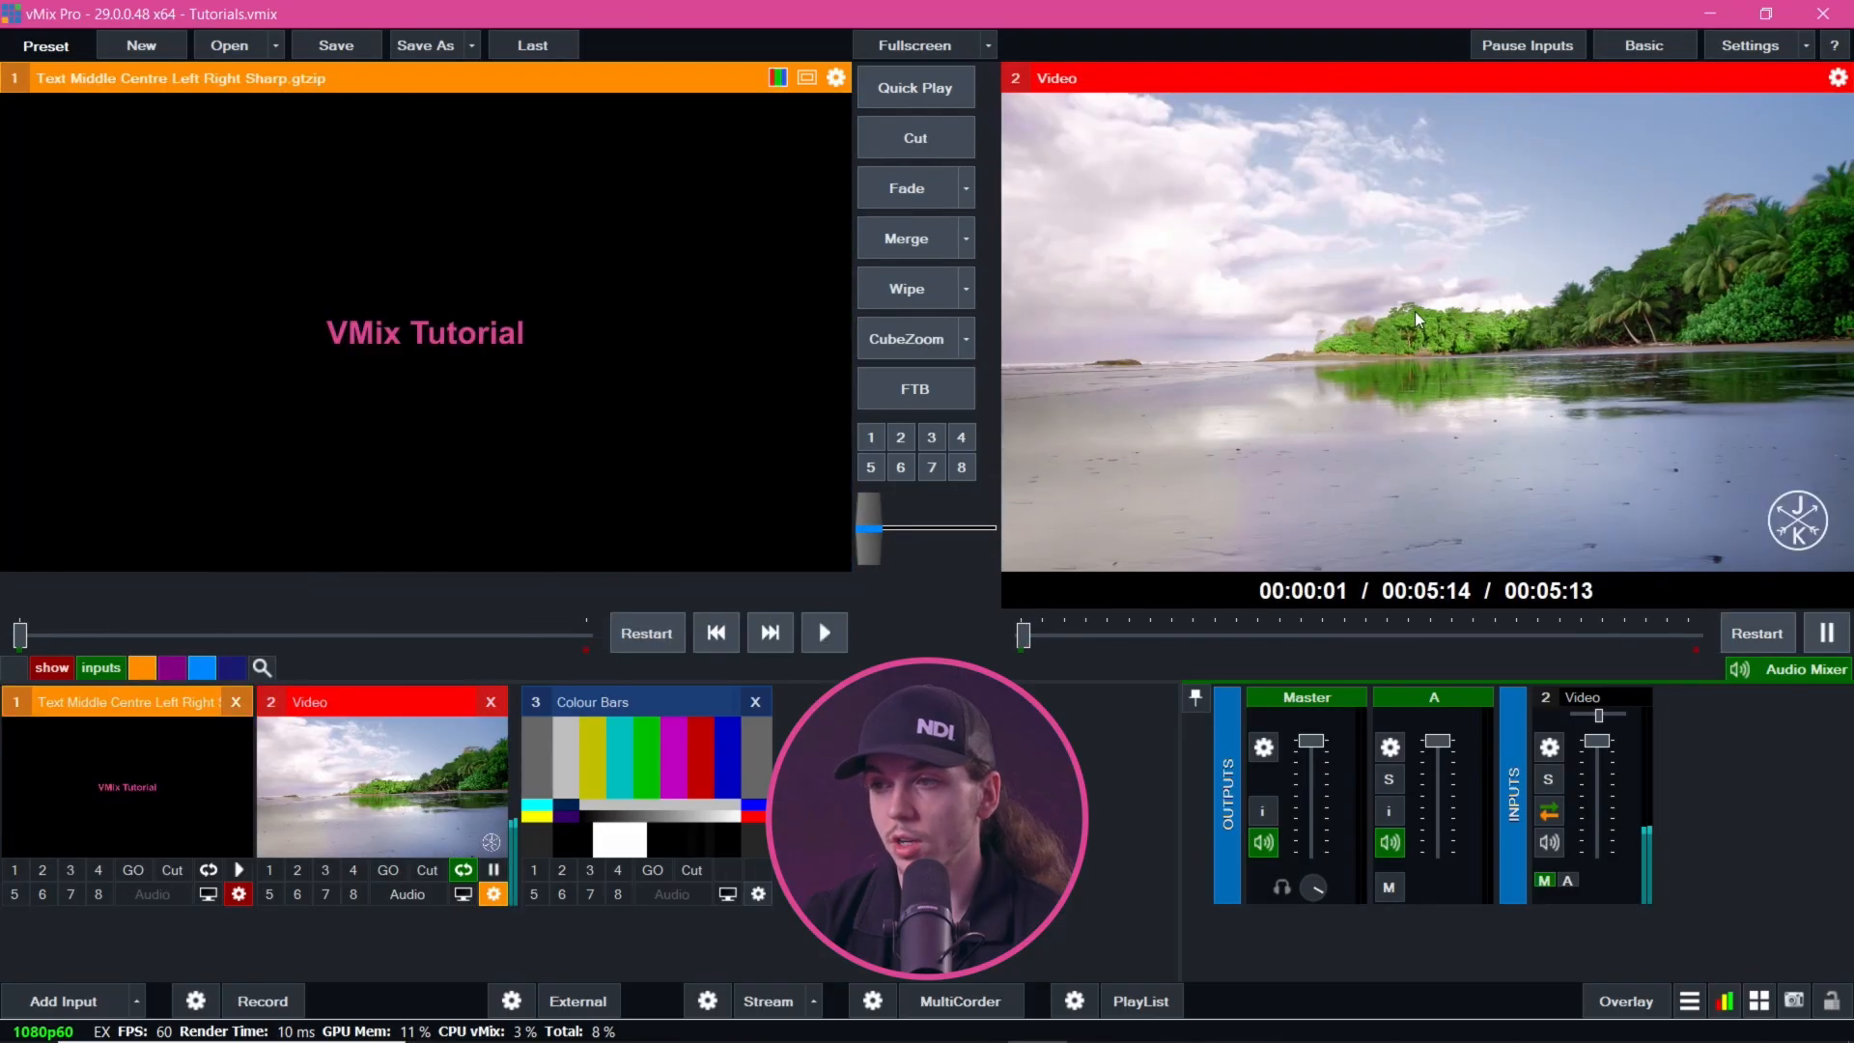
left_click(895, 143)
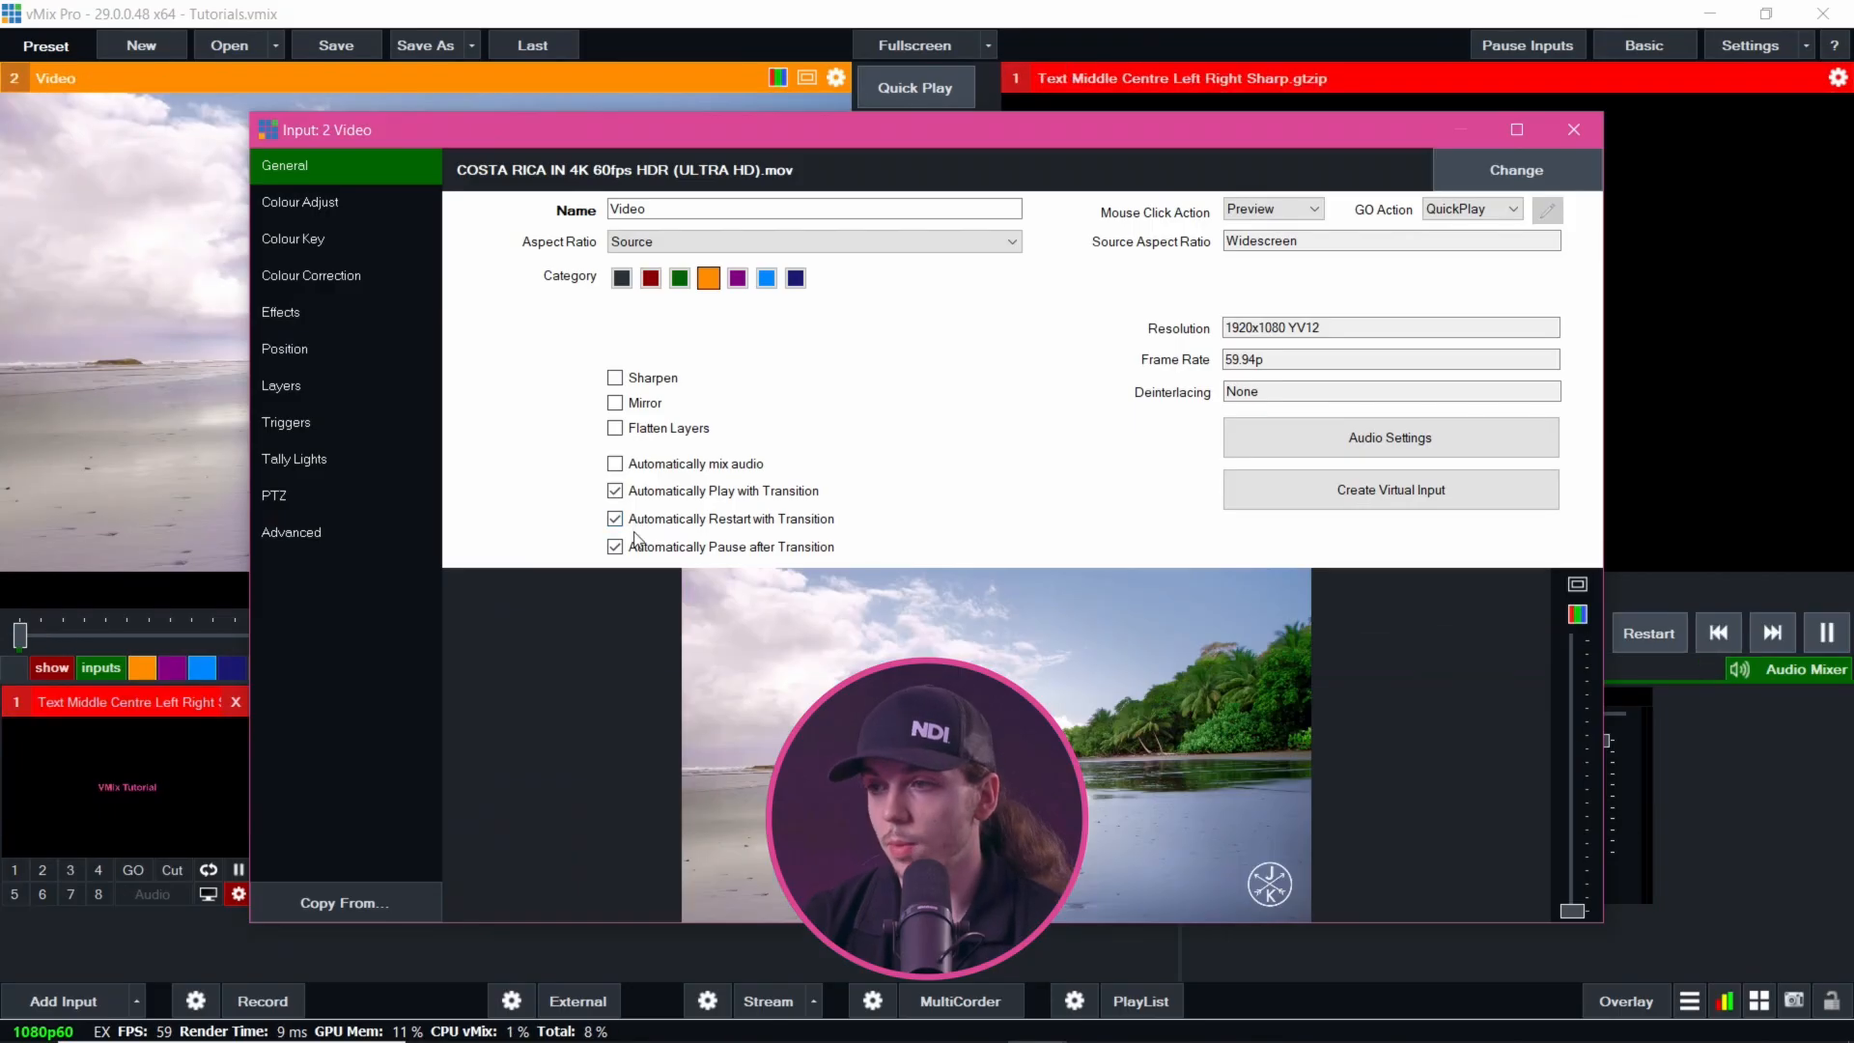
Move the Video input's playback partway through the clip and cut it to the output and back to test automatic restart
left_click(1573, 129)
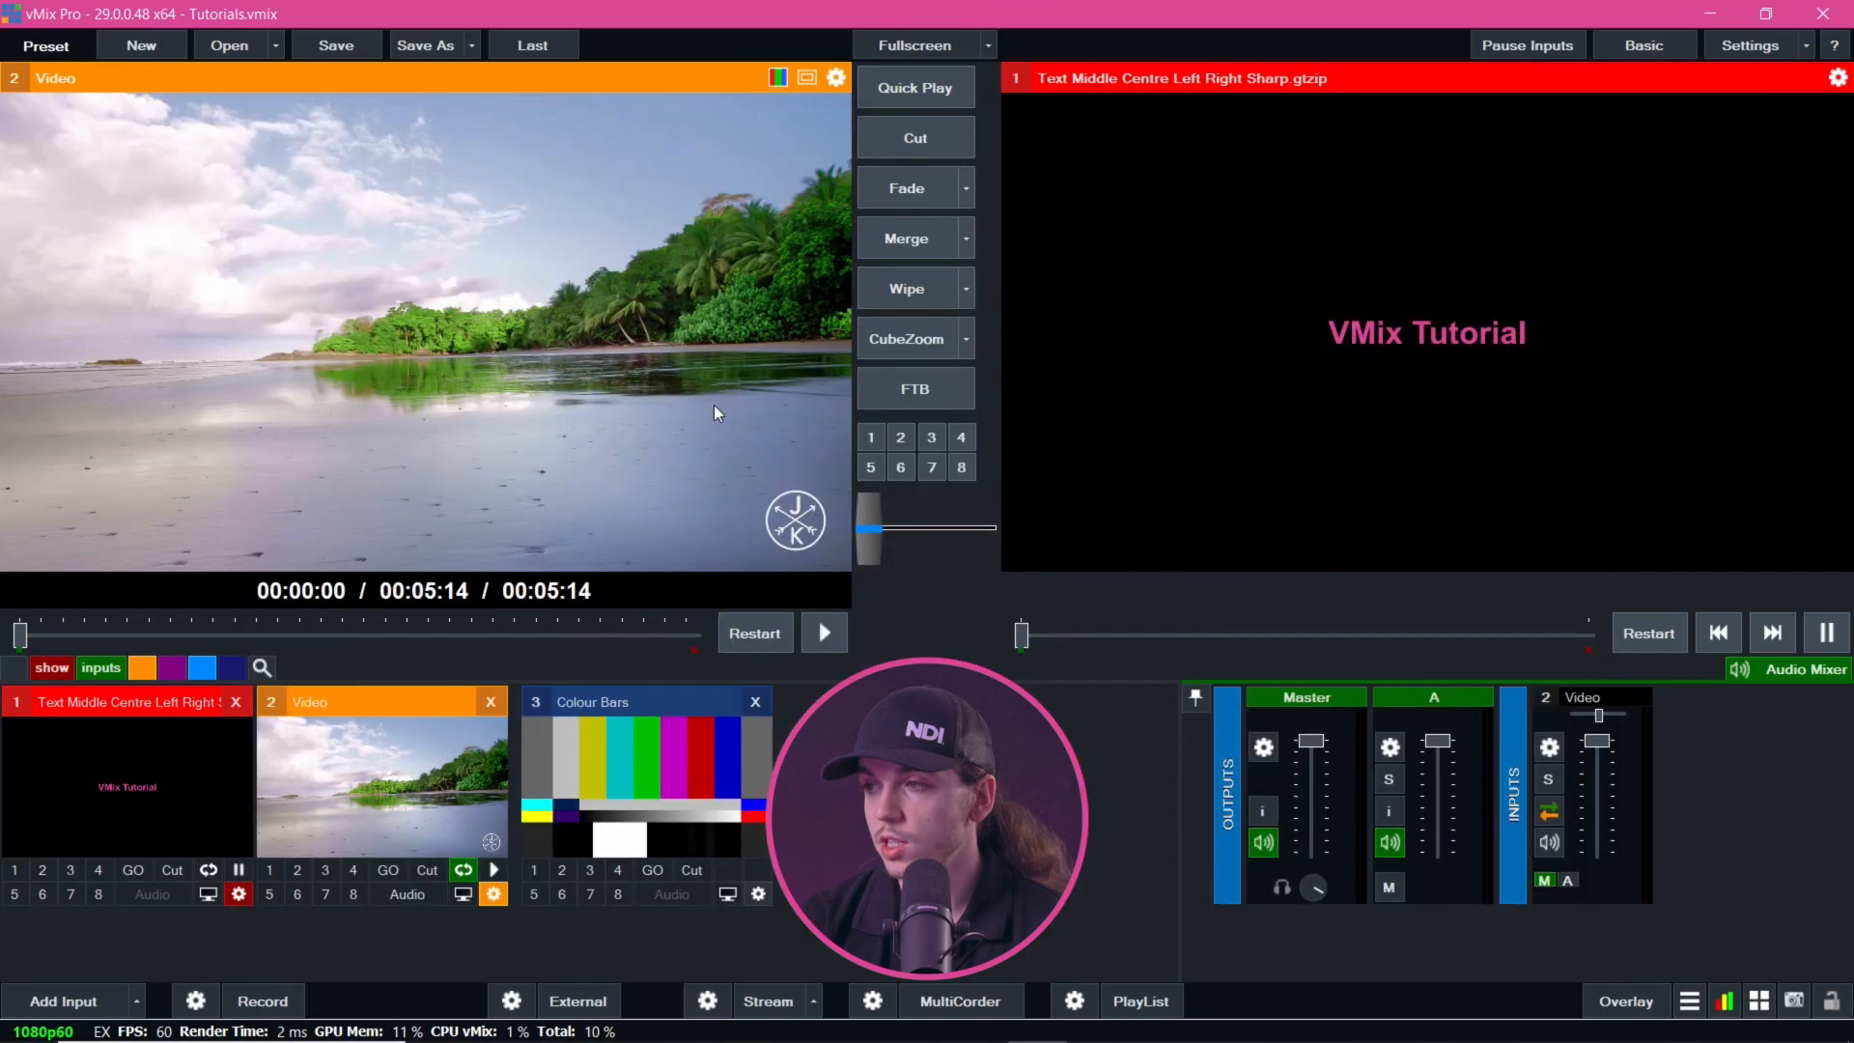
left_click(315, 635)
left_click(941, 160)
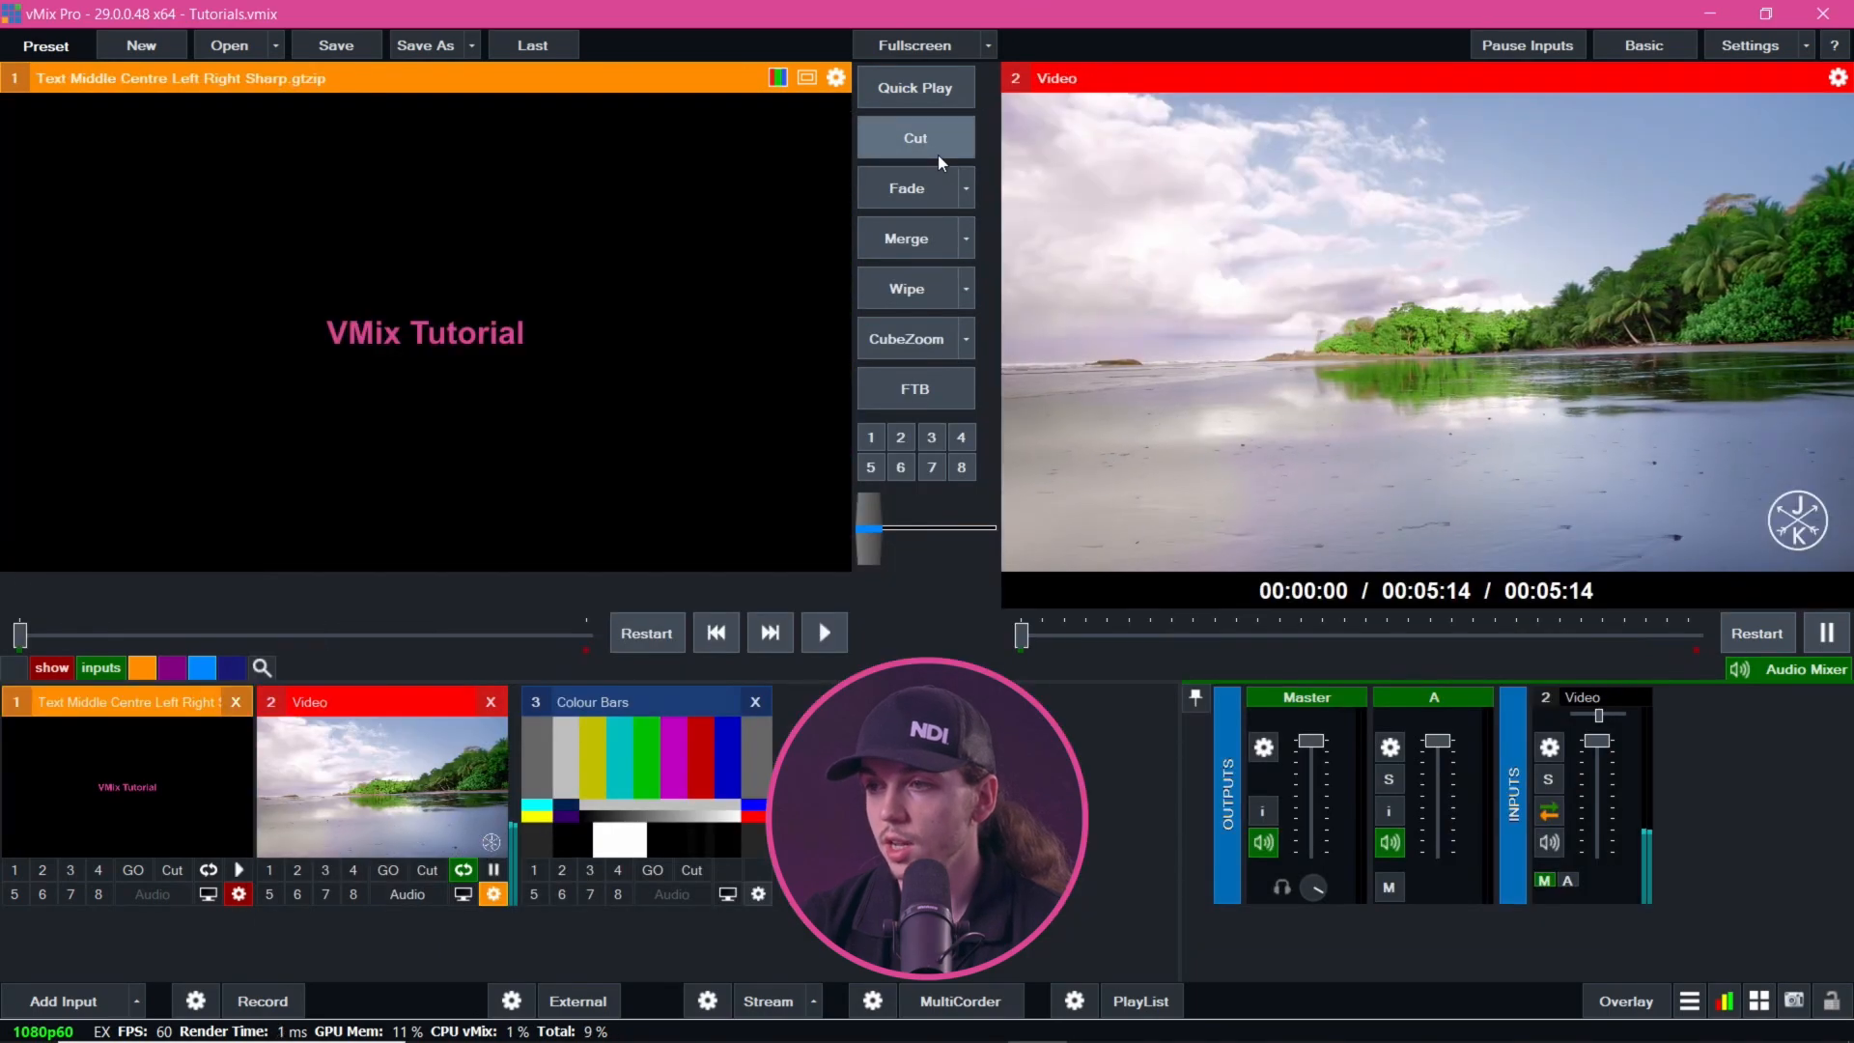
left_click(941, 160)
Test automatic pause after transition by cutting the Video input to the output and back, including once while it plays in preview
left_click(494, 894)
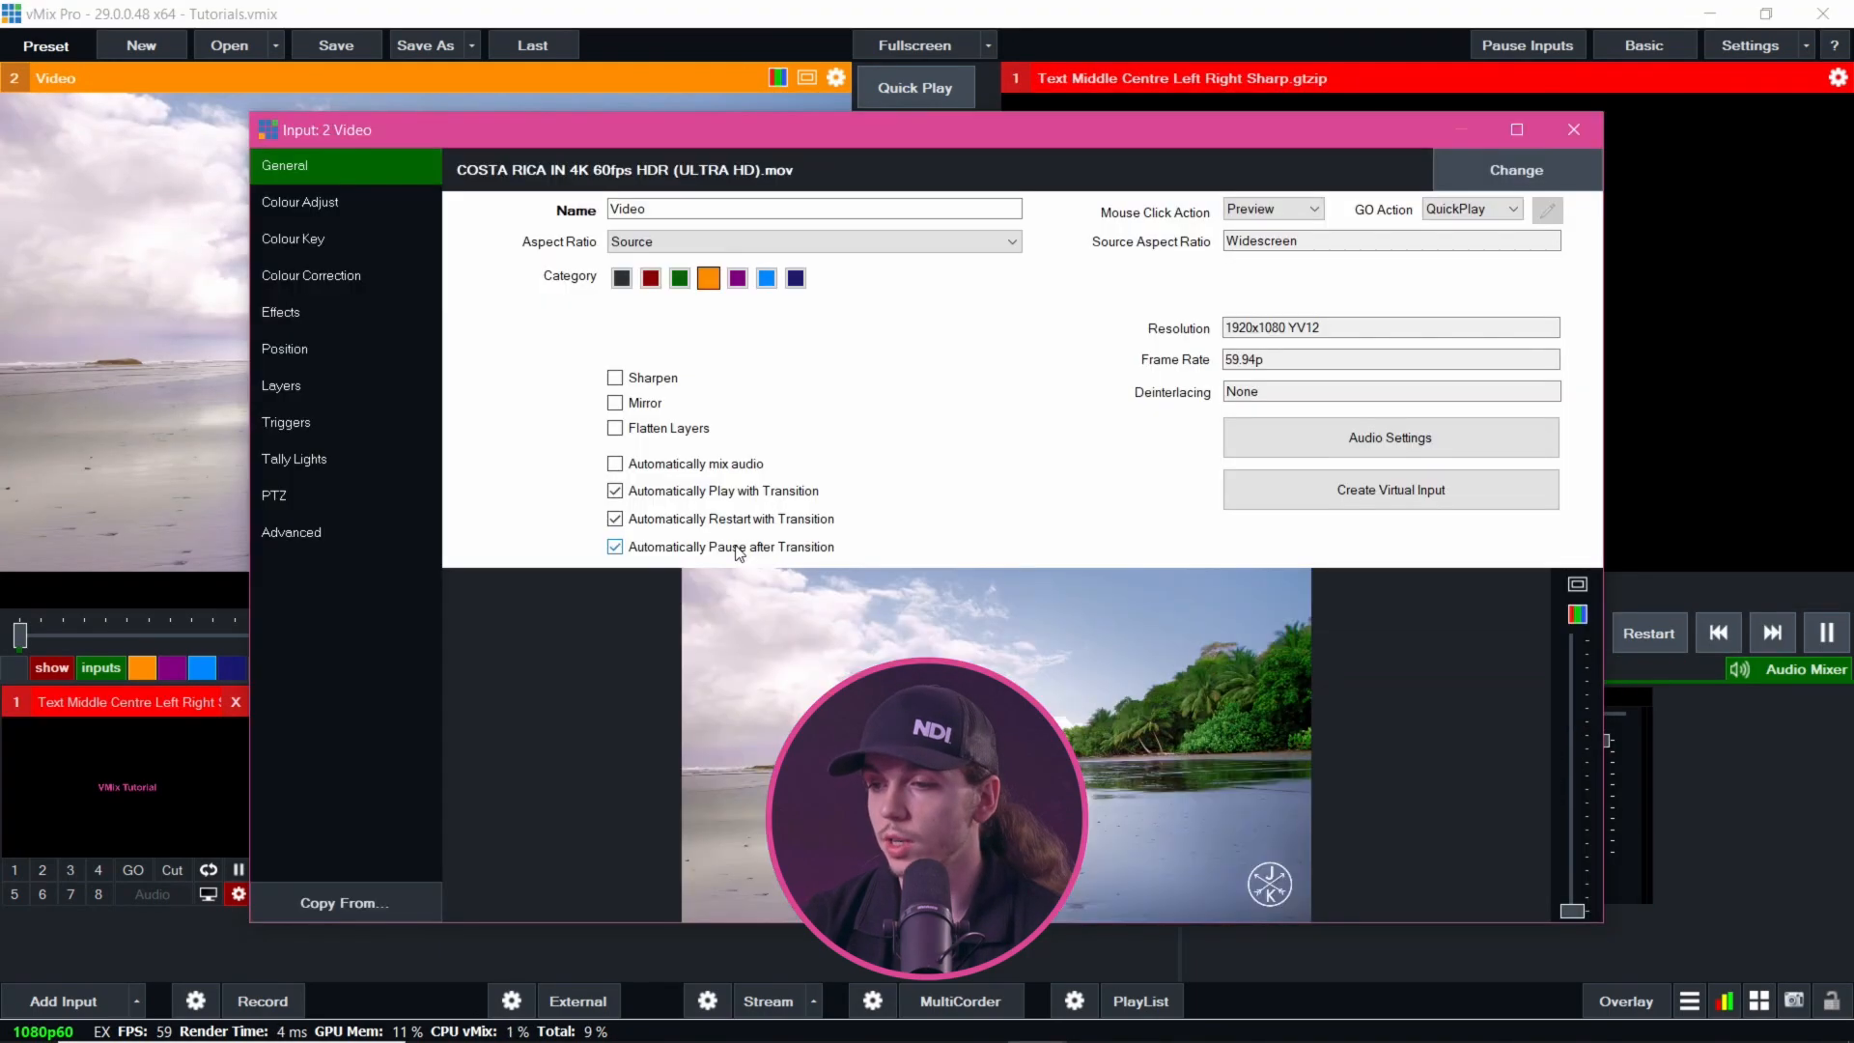
left_click(1570, 132)
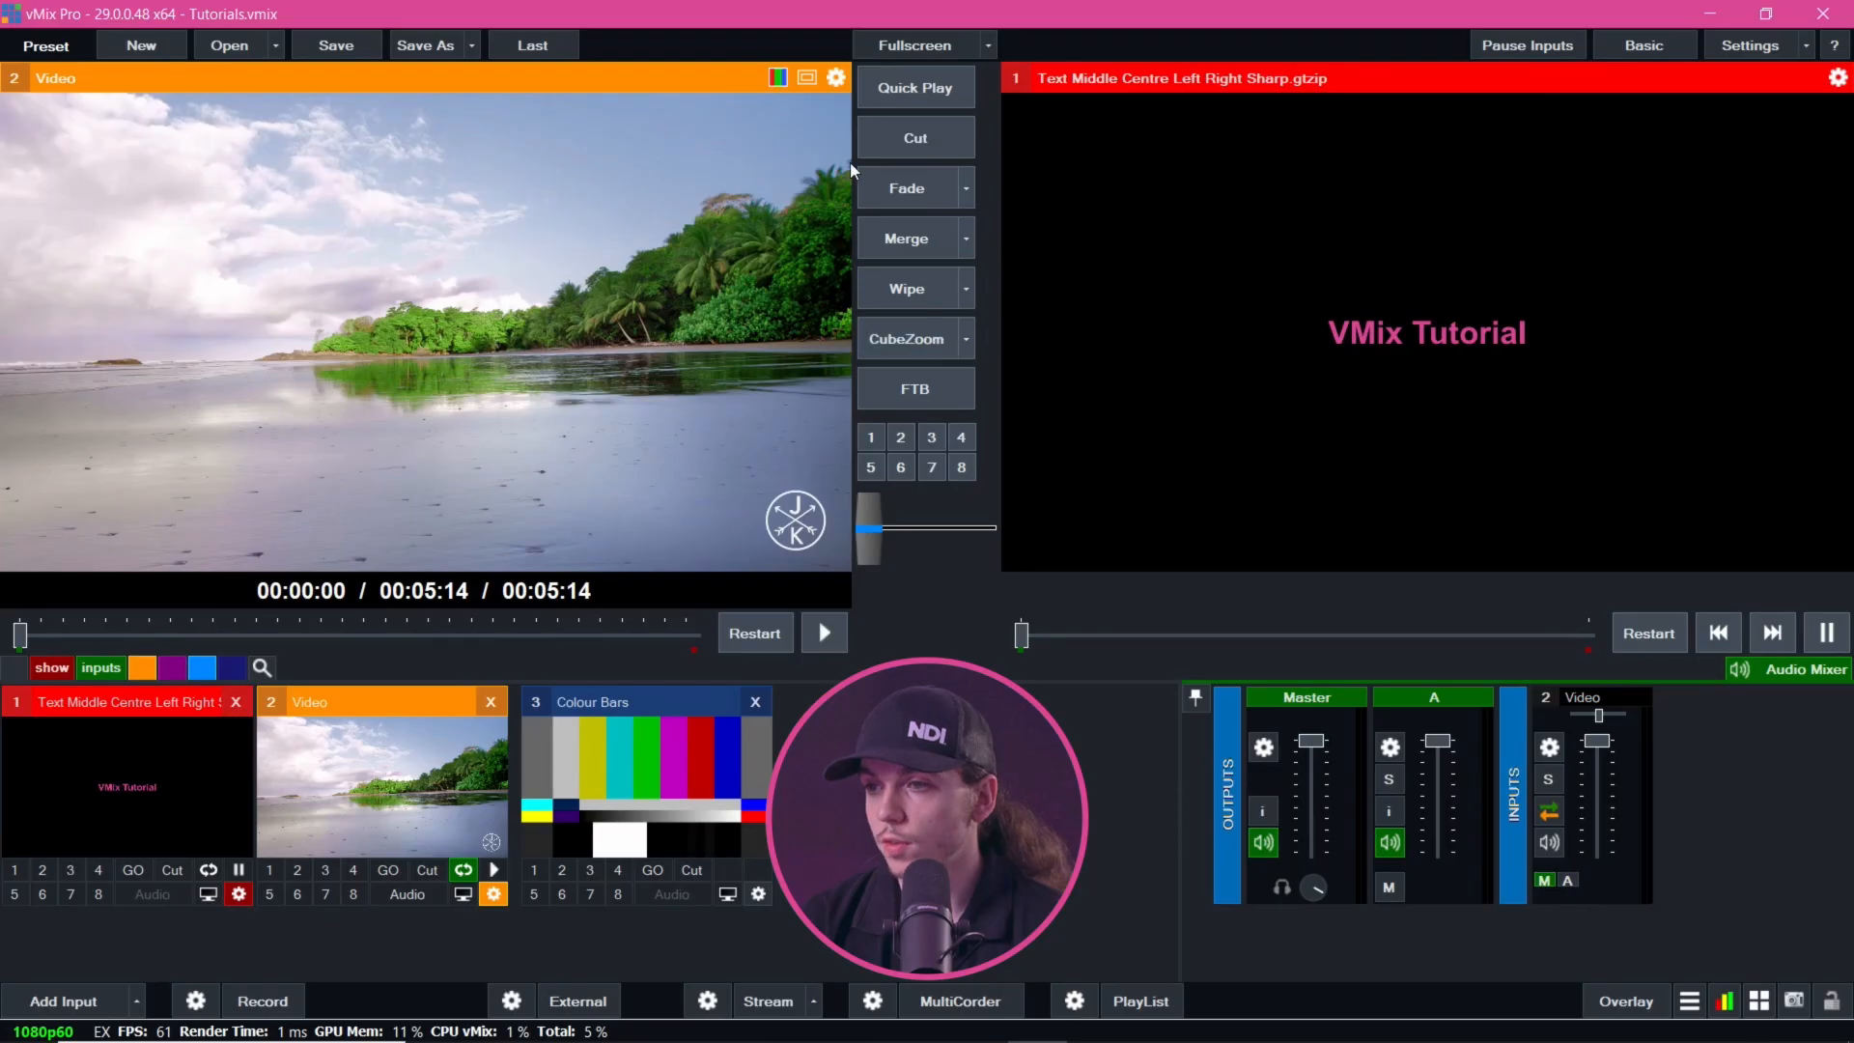
left_click(945, 141)
left_click(945, 141)
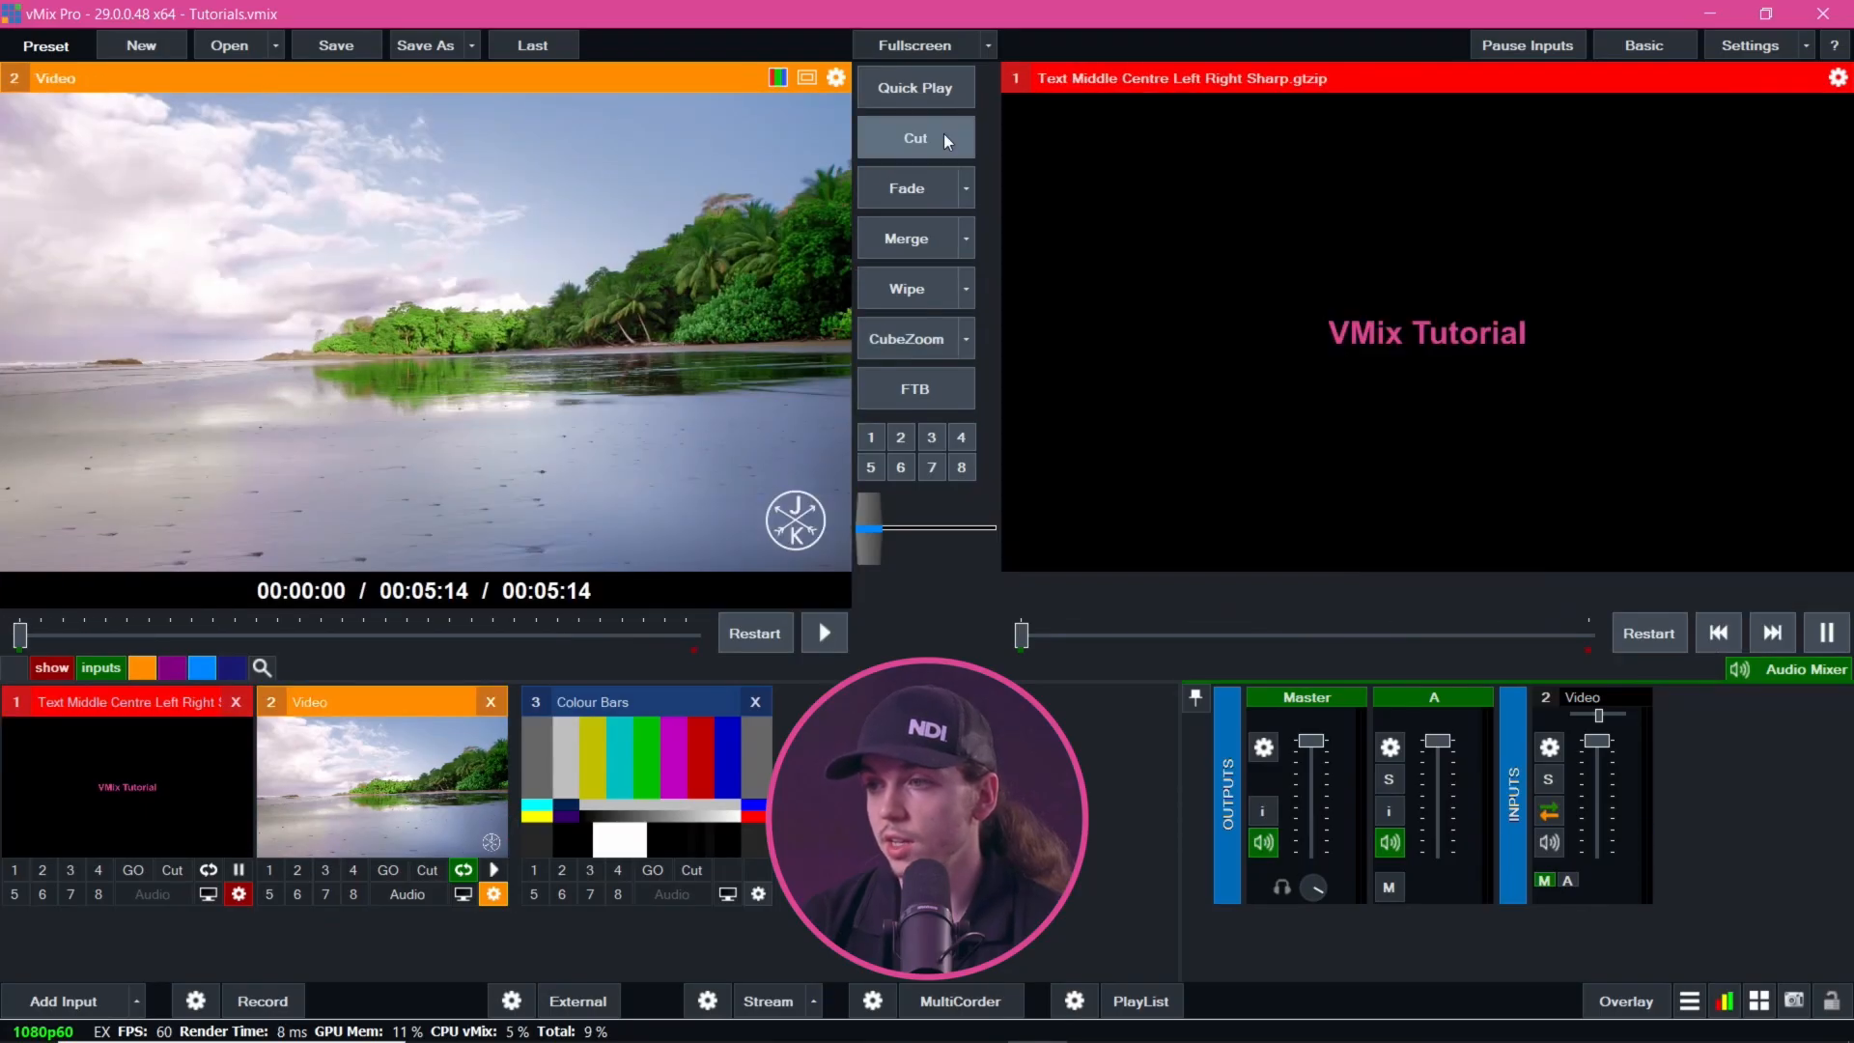
left_click(823, 630)
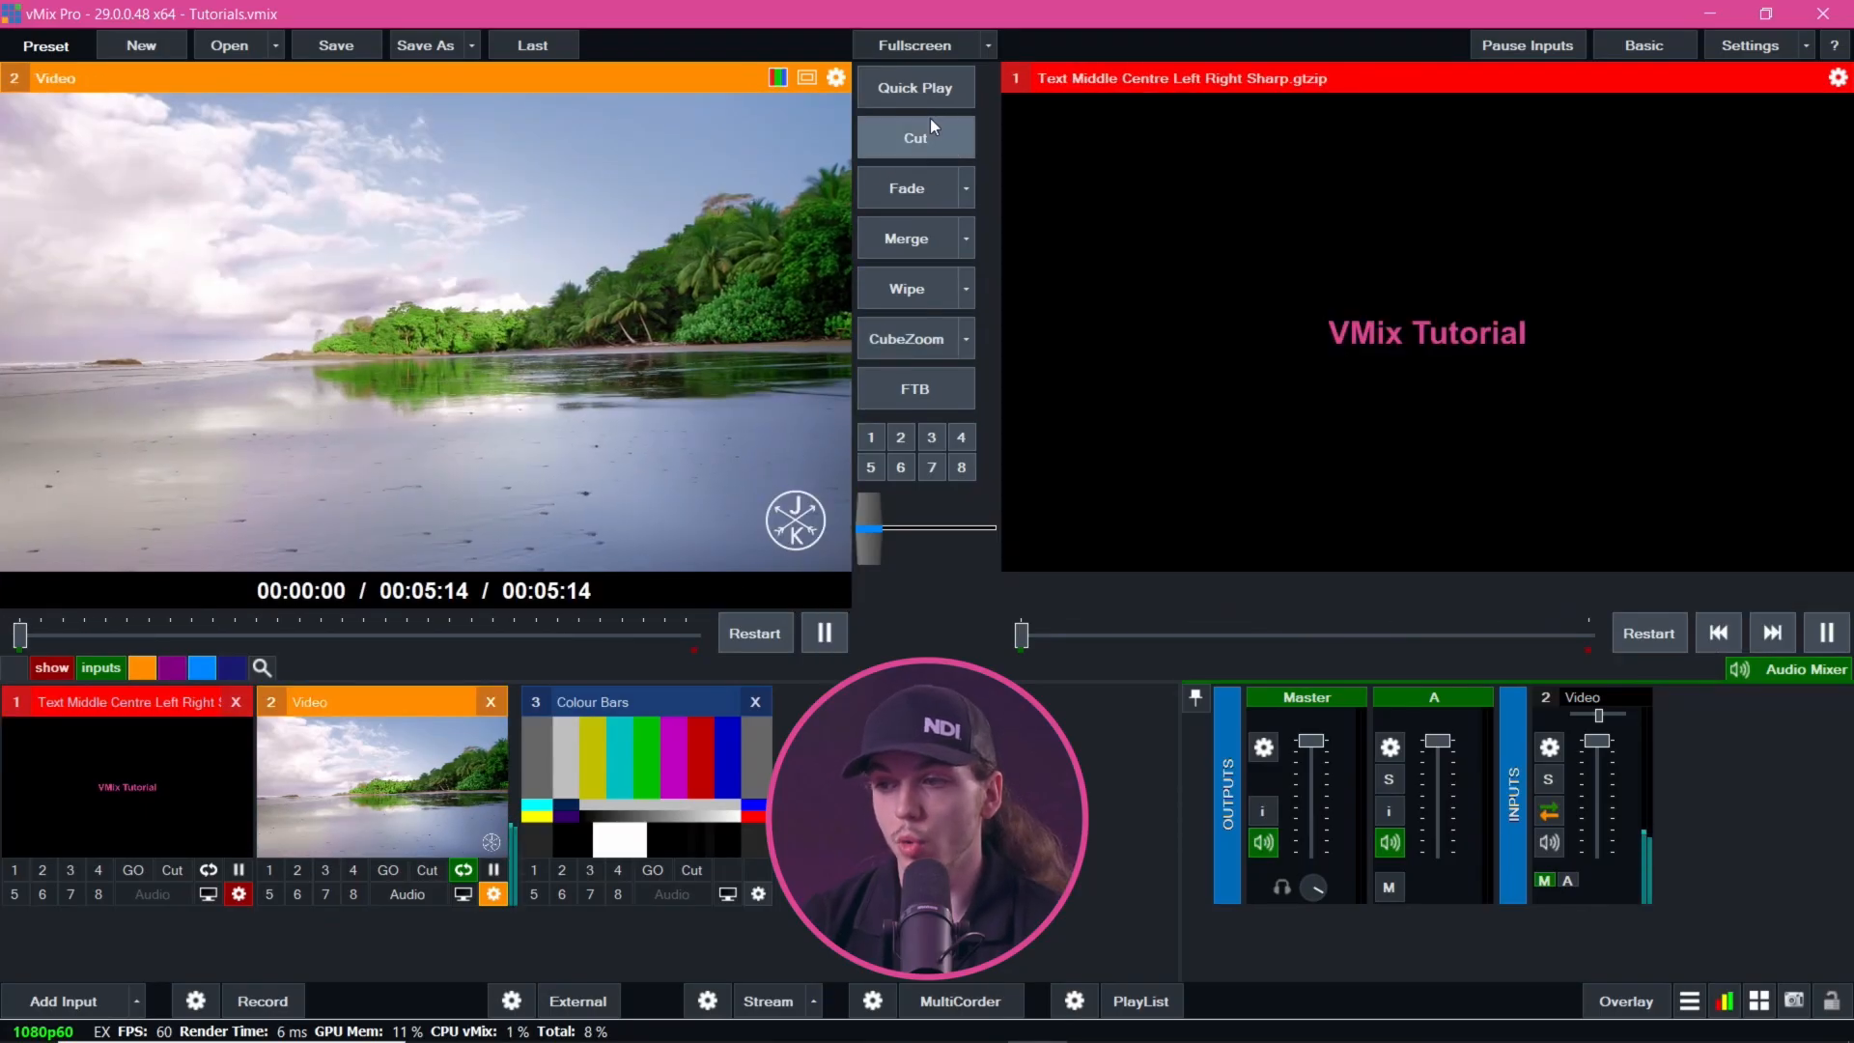
left_click(925, 136)
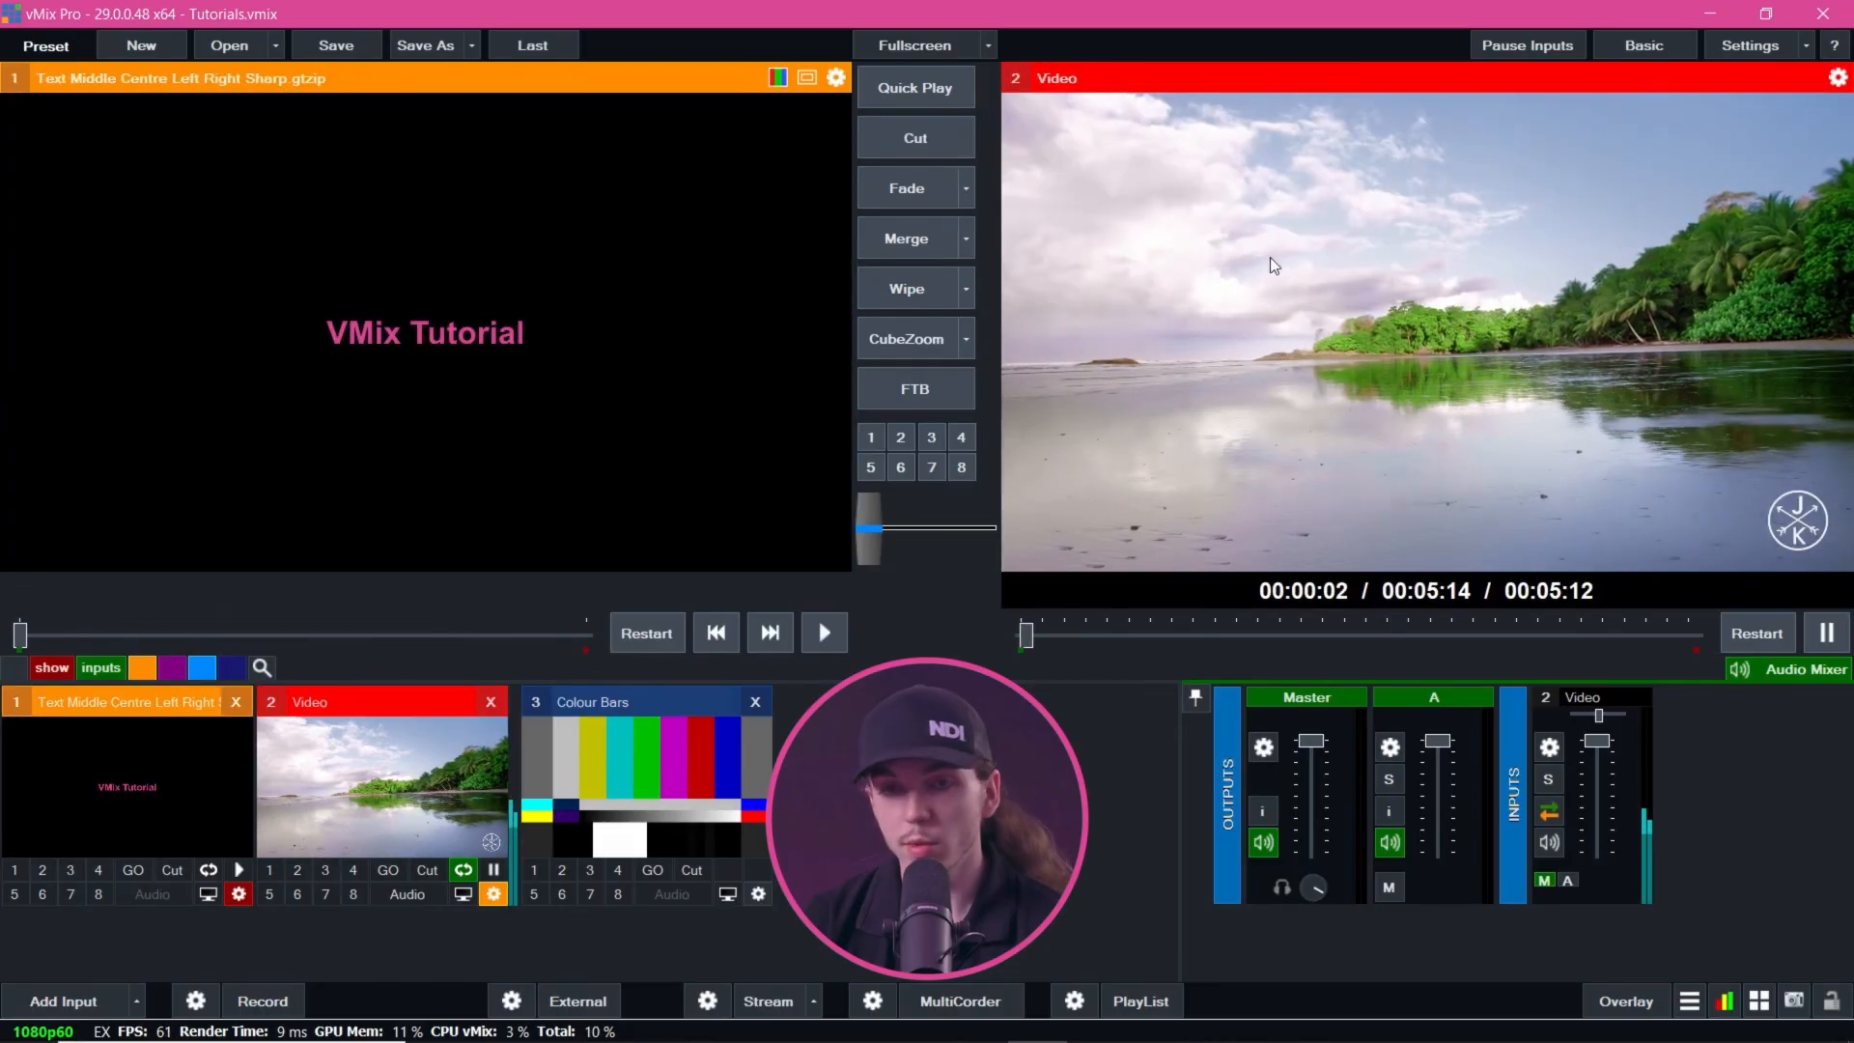
left_click(909, 136)
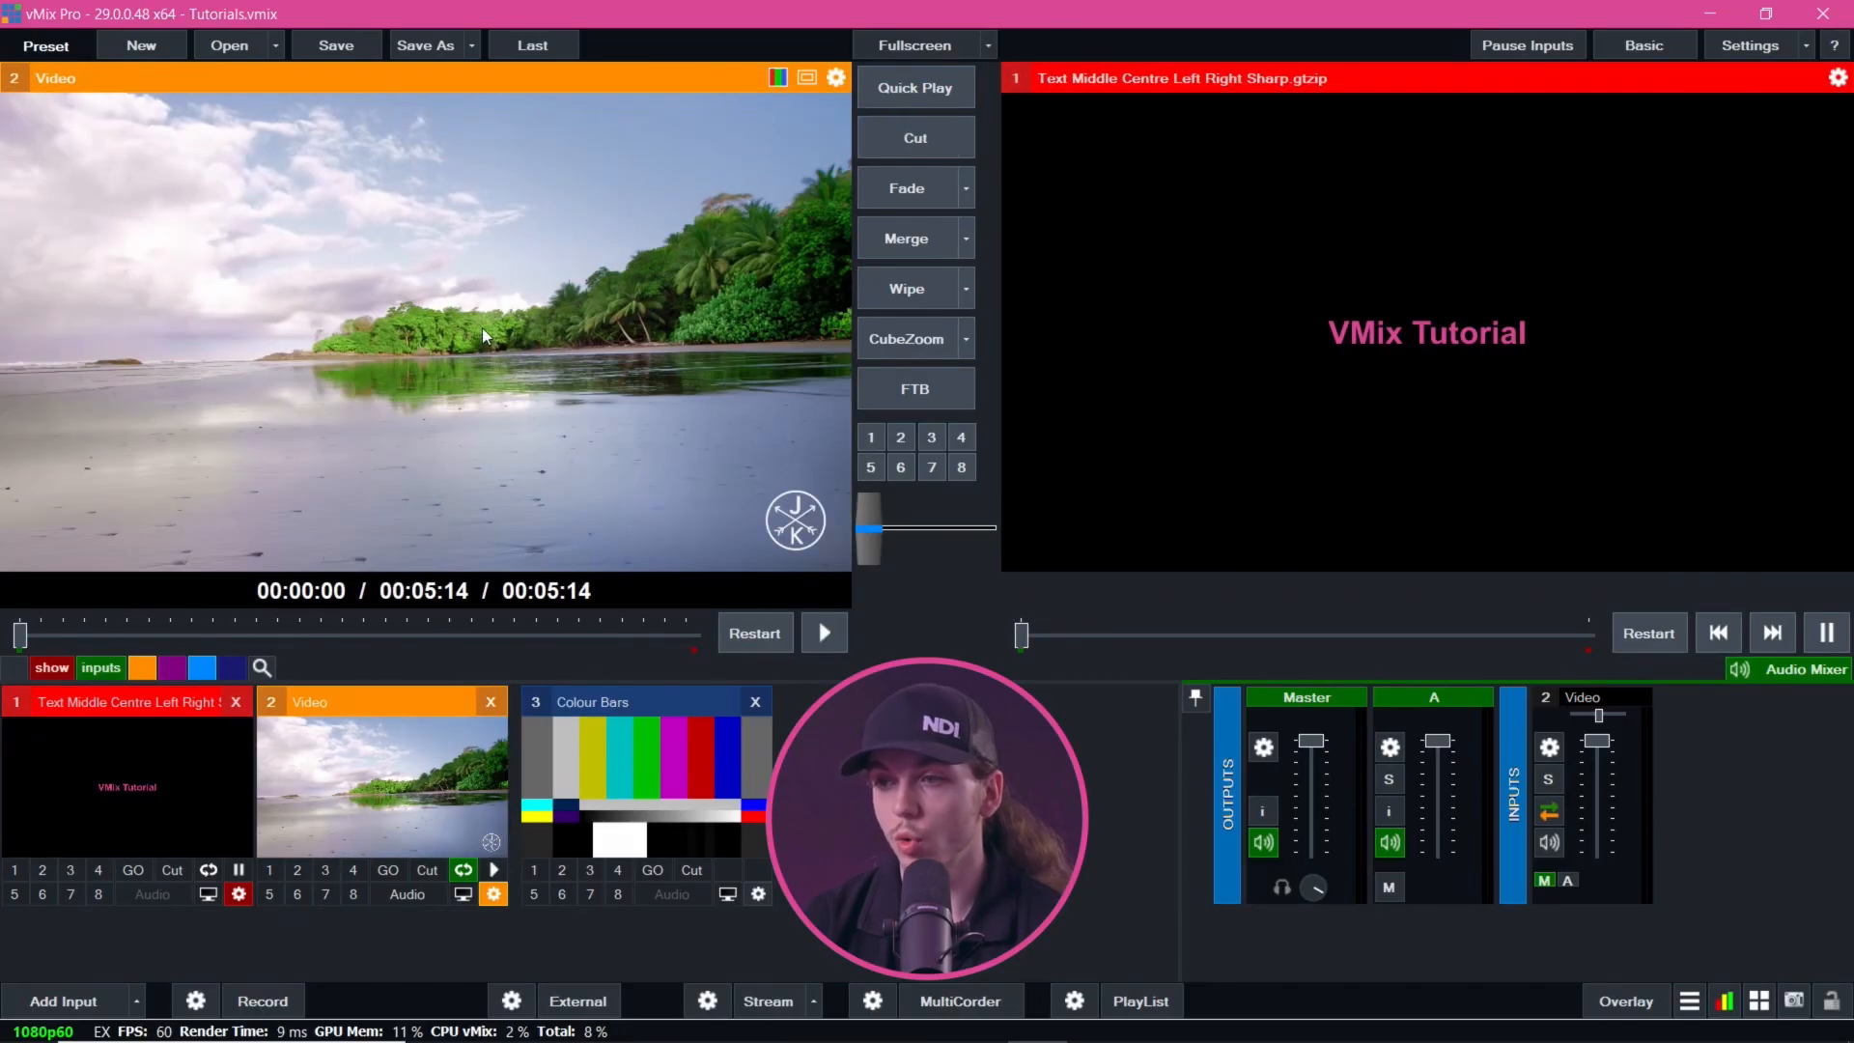
Examine the Video input's audio settings, opening them from the input settings and again from the audio mixer
left_click(493, 894)
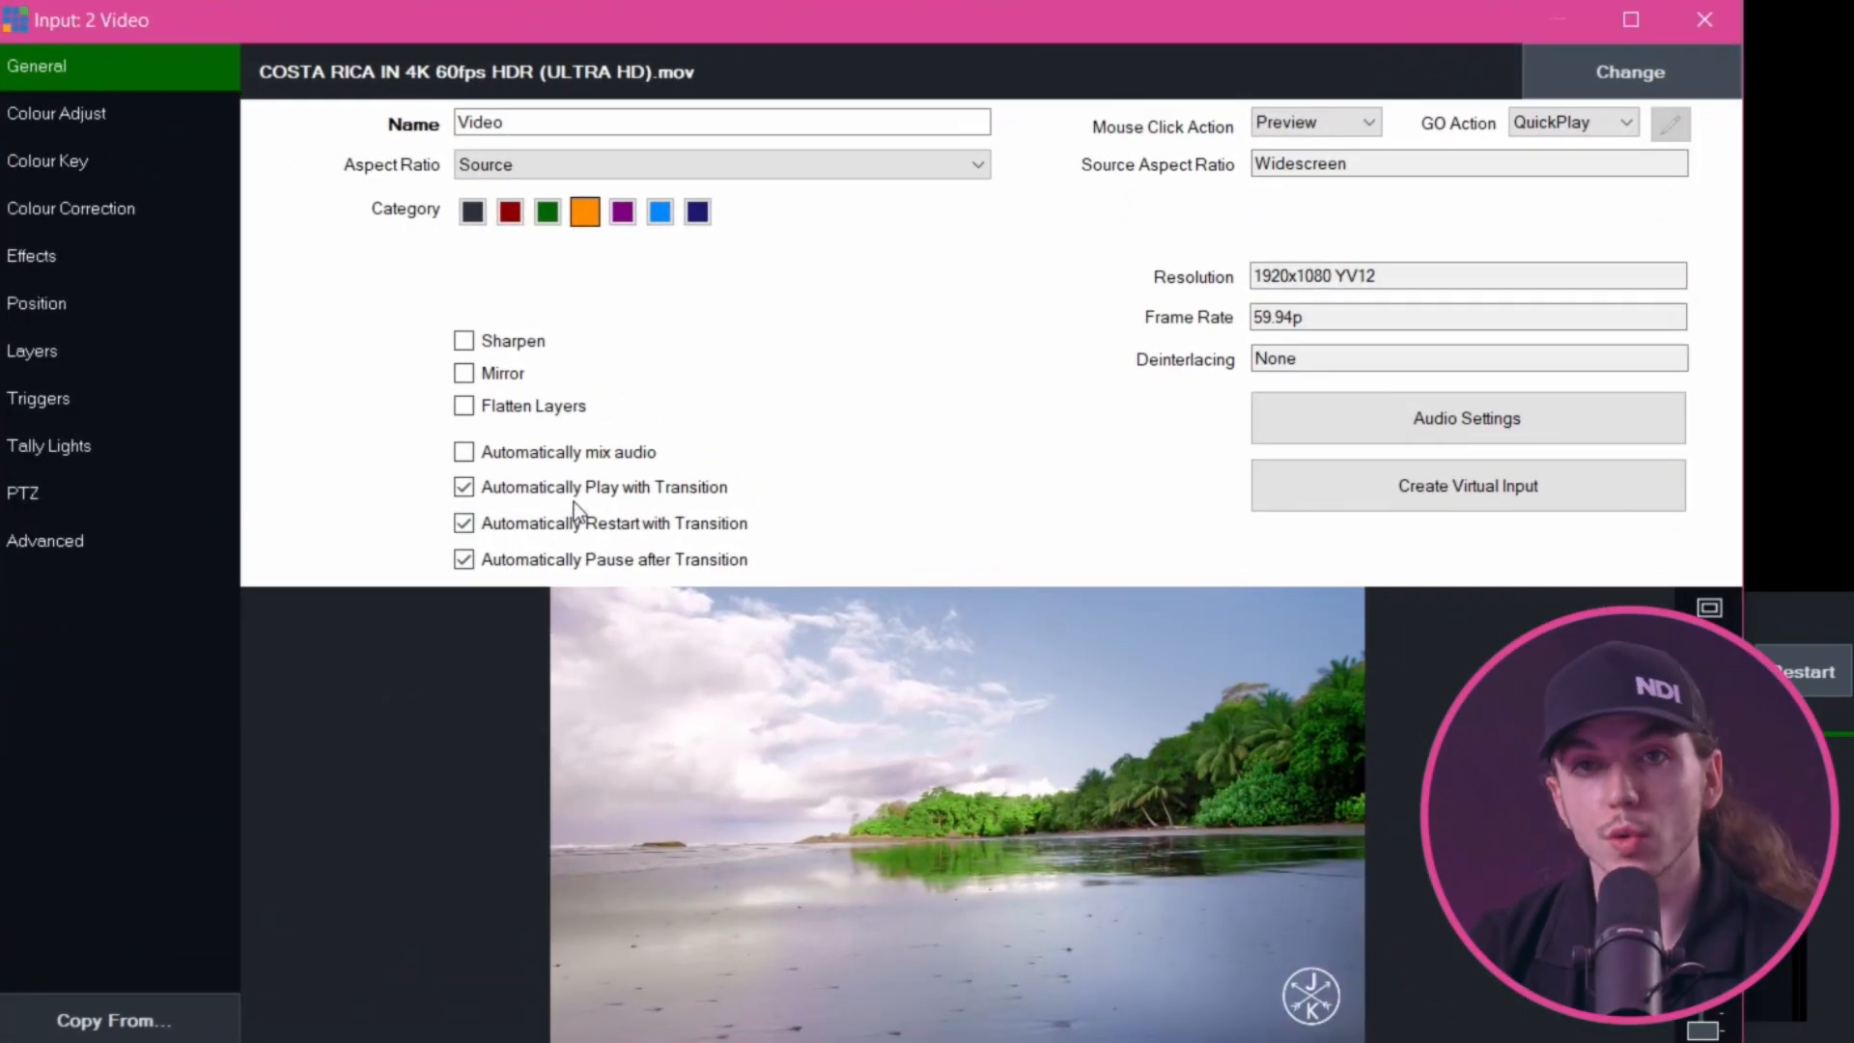
left_click(1375, 410)
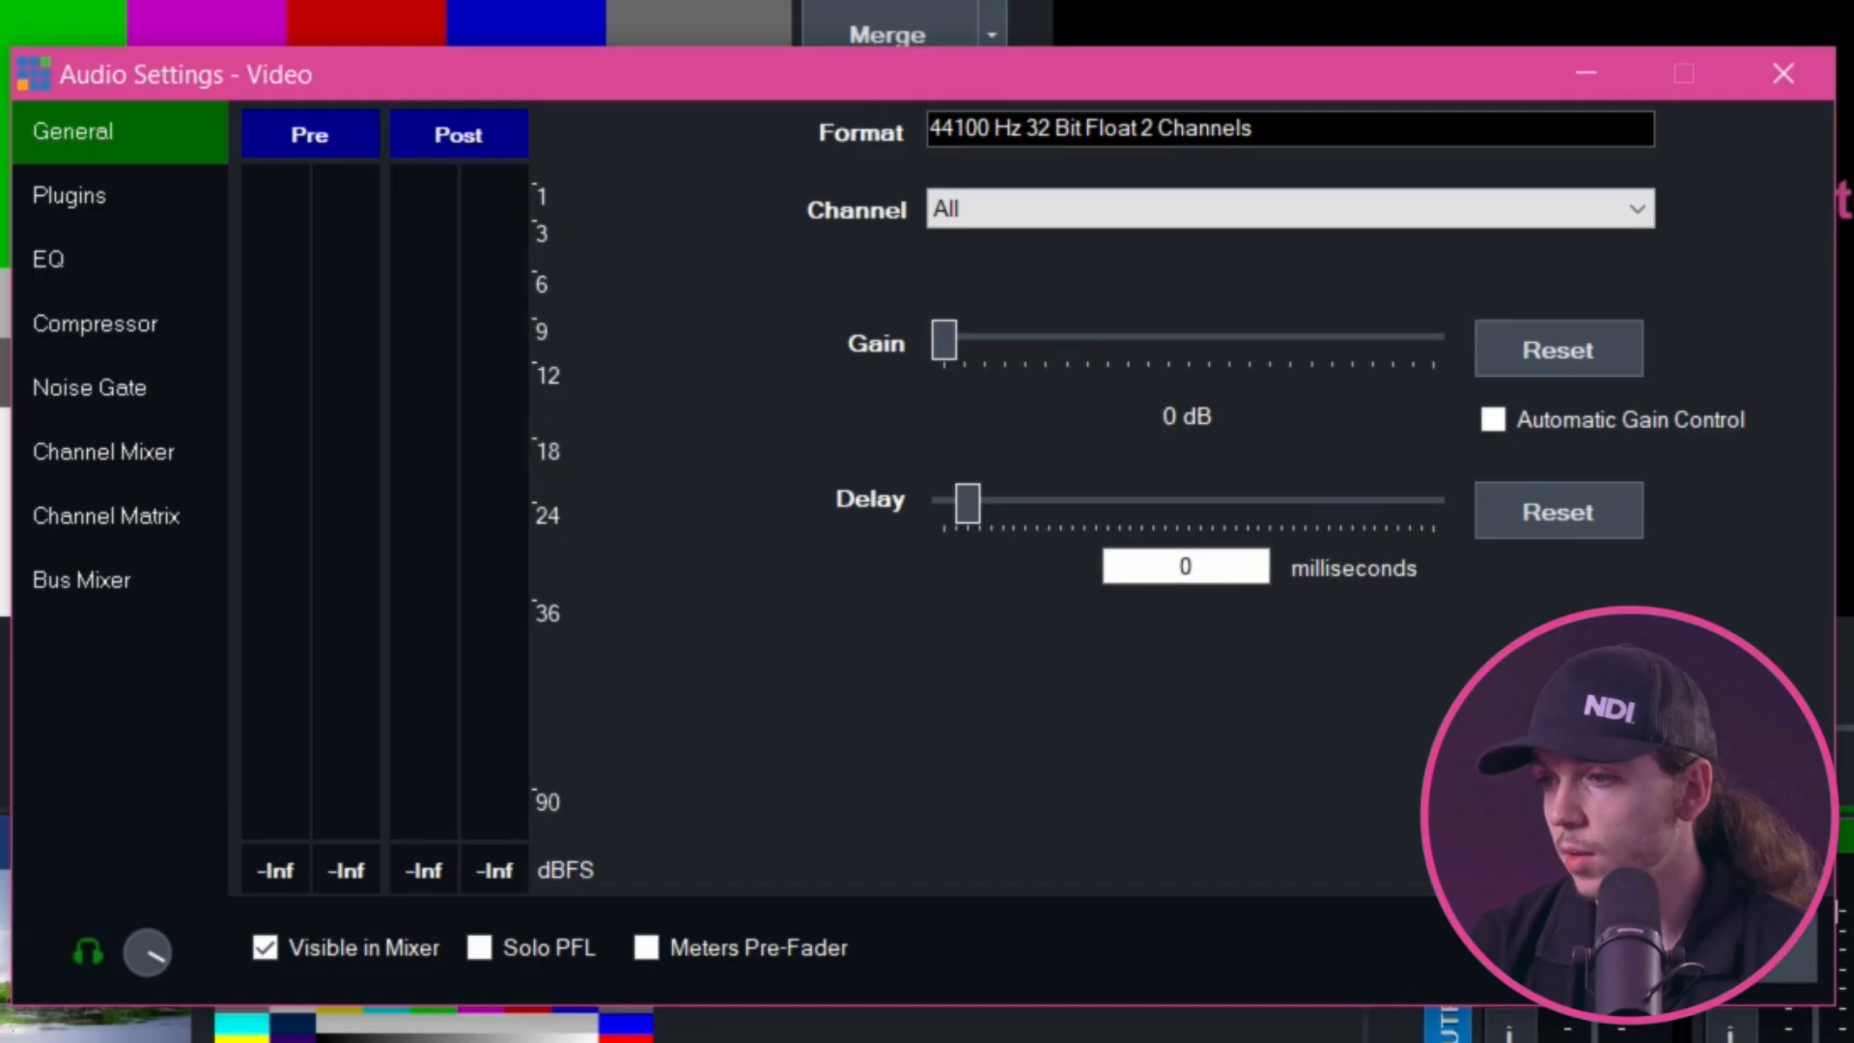
left_click(1783, 73)
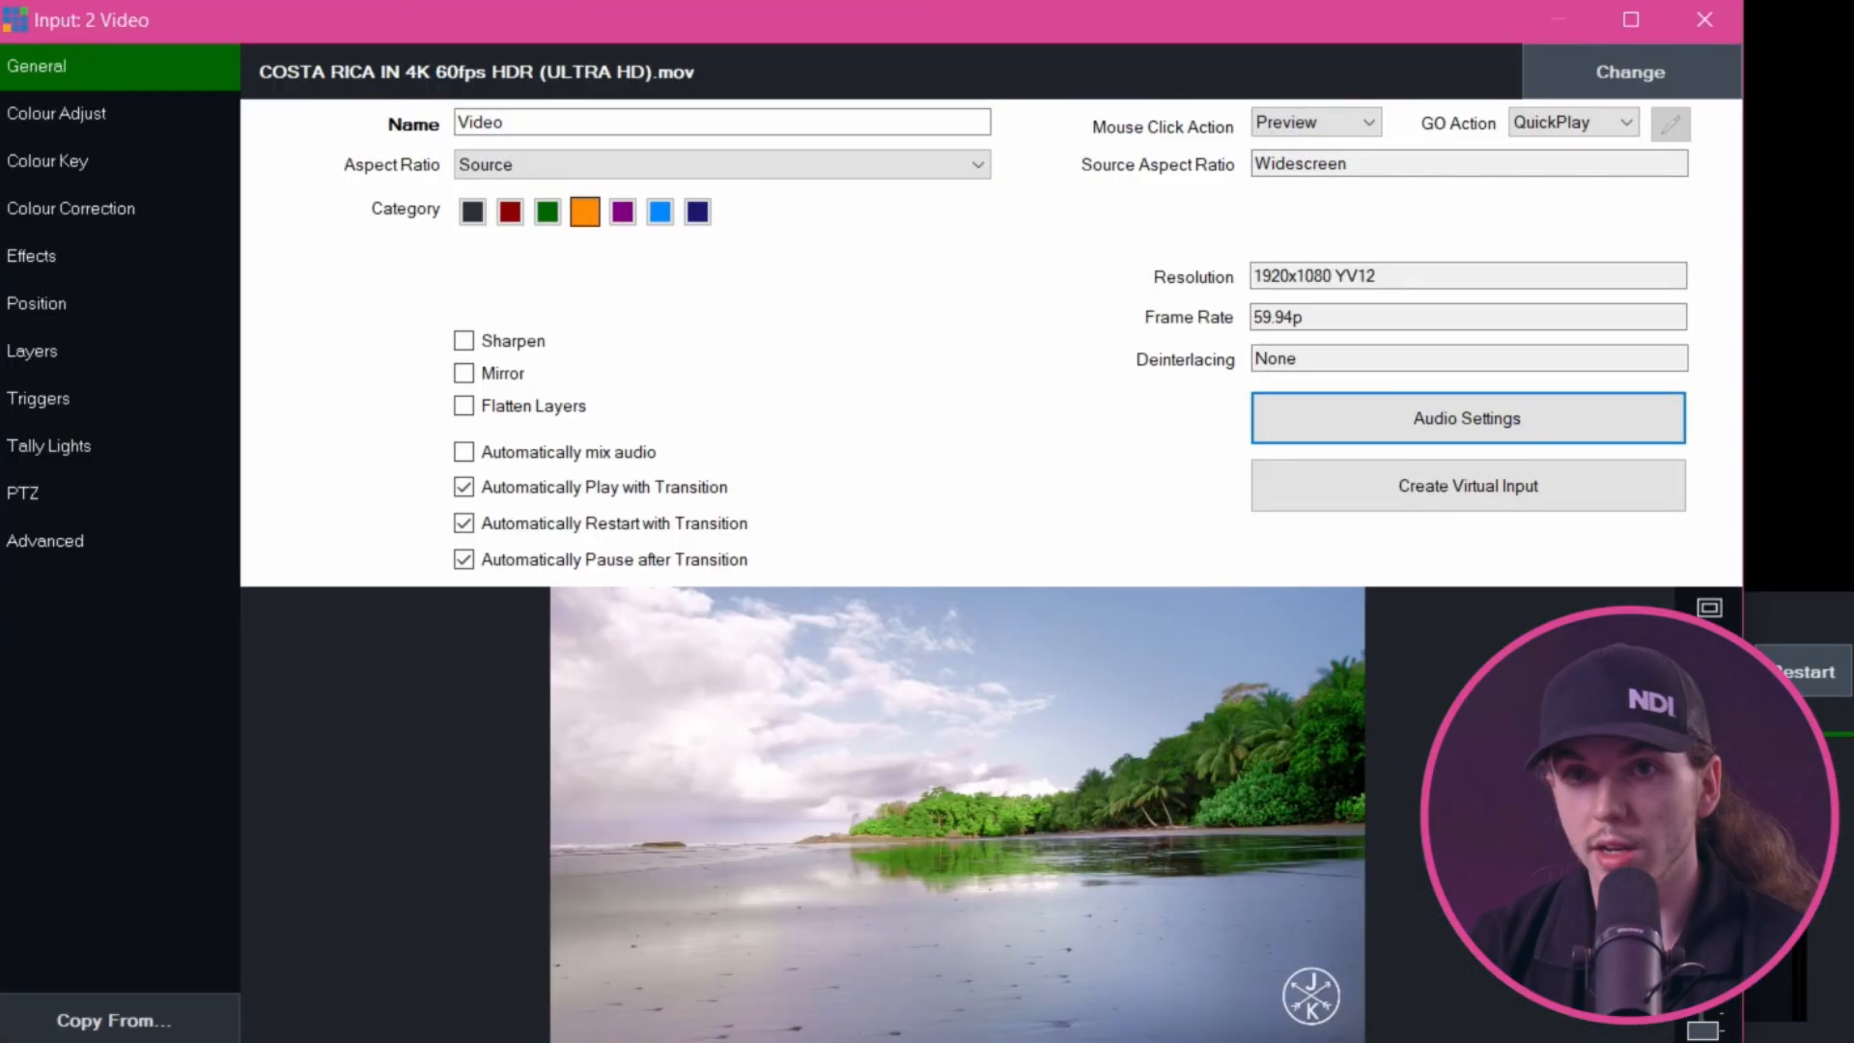
left_click(1712, 17)
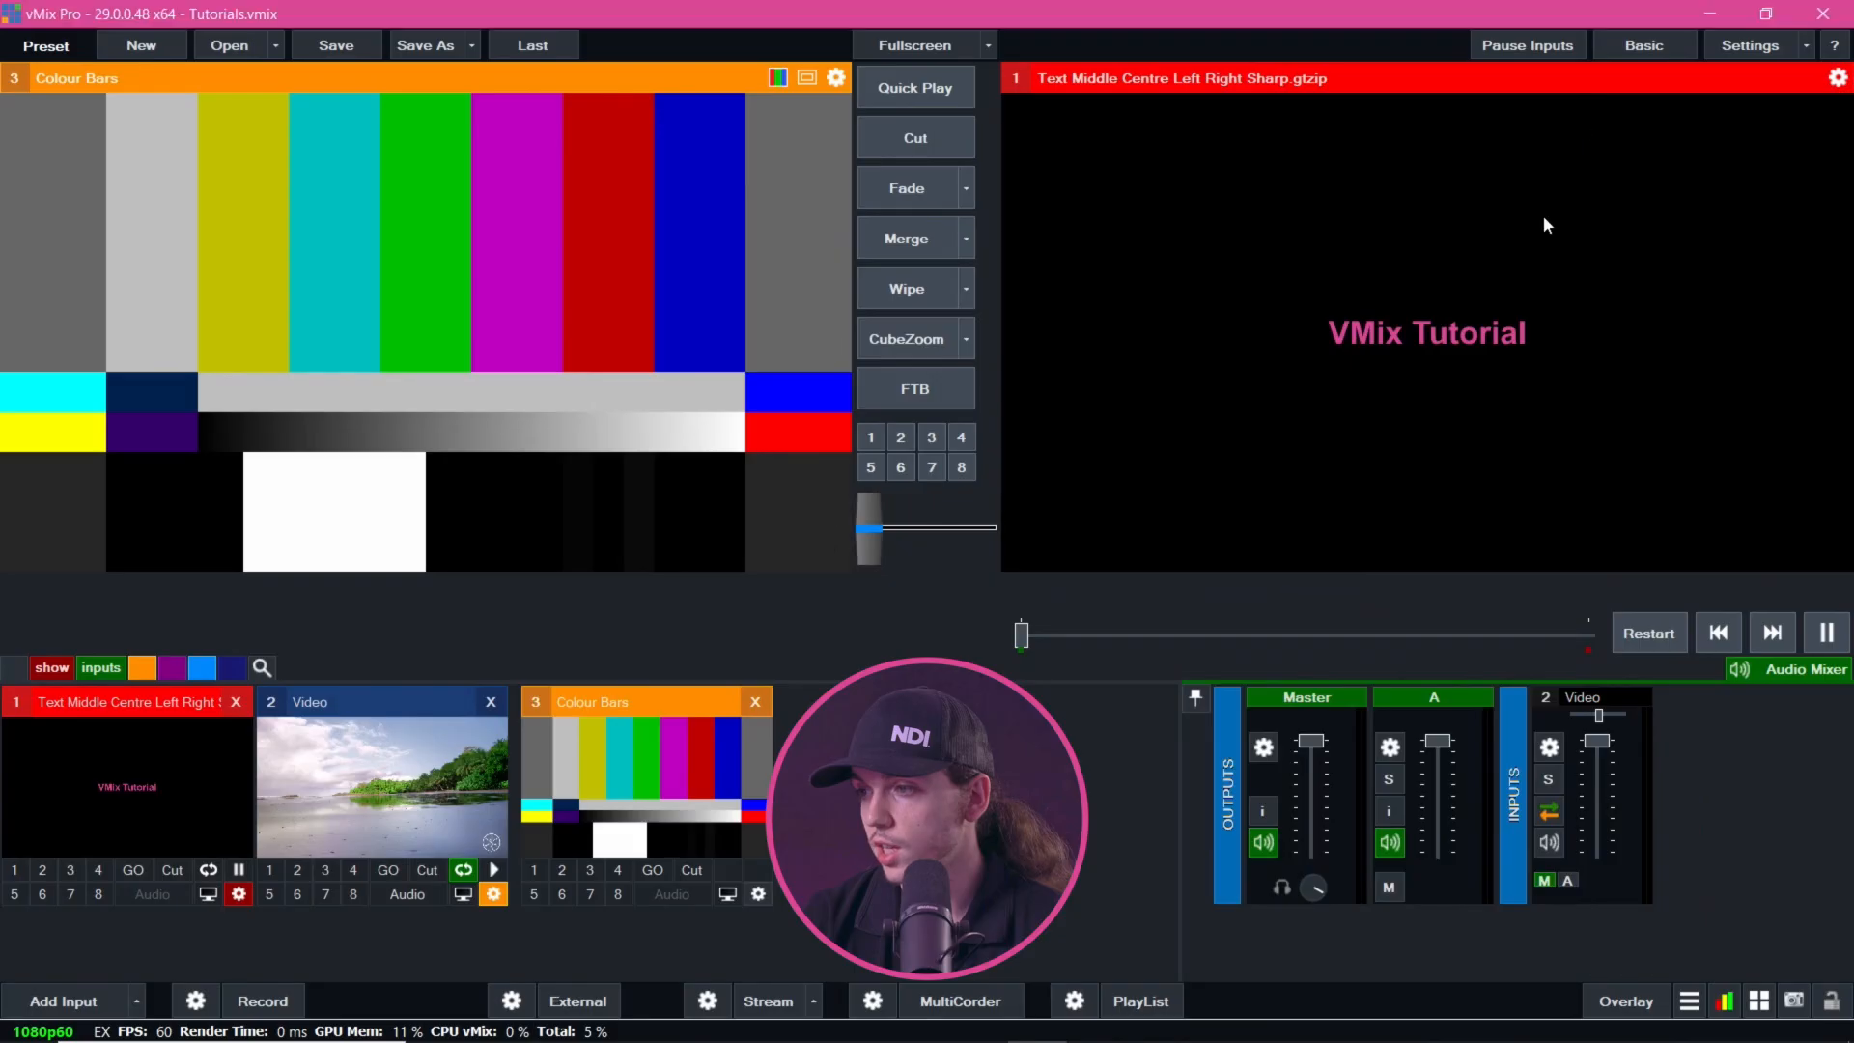
left_click(1548, 746)
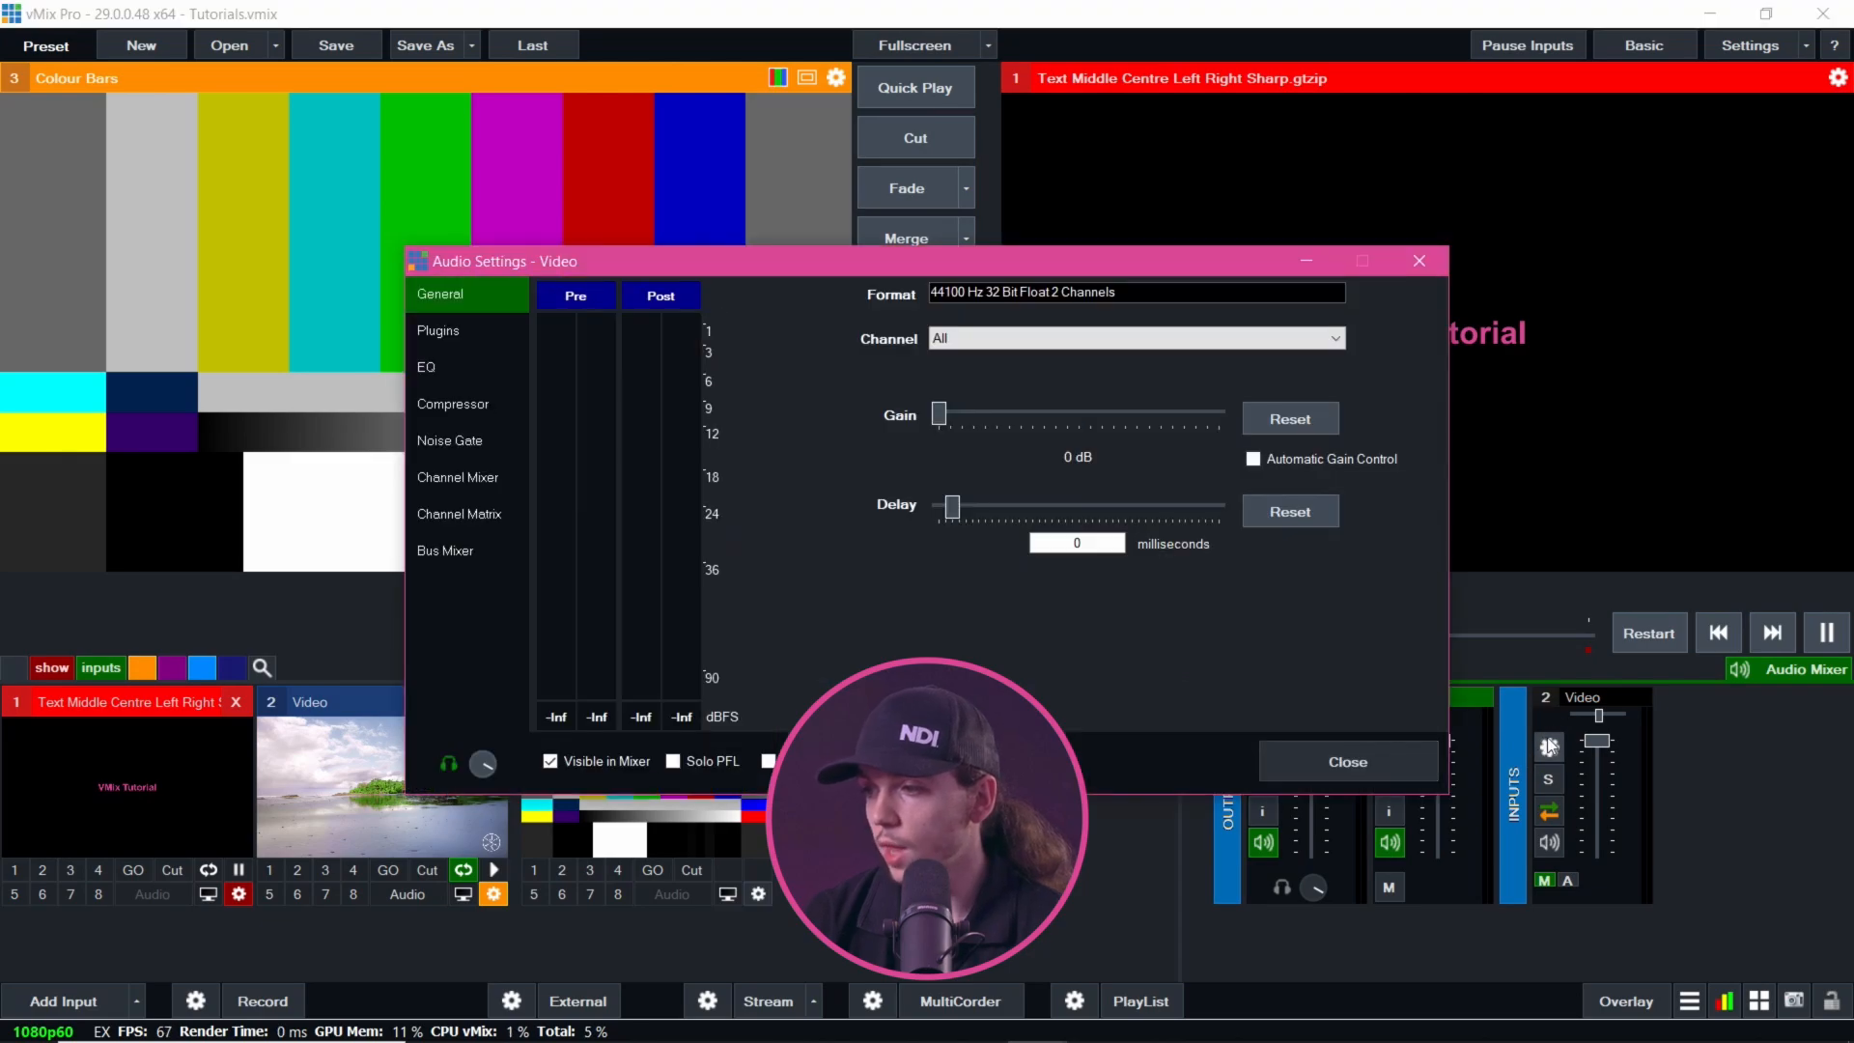
left_click(1352, 761)
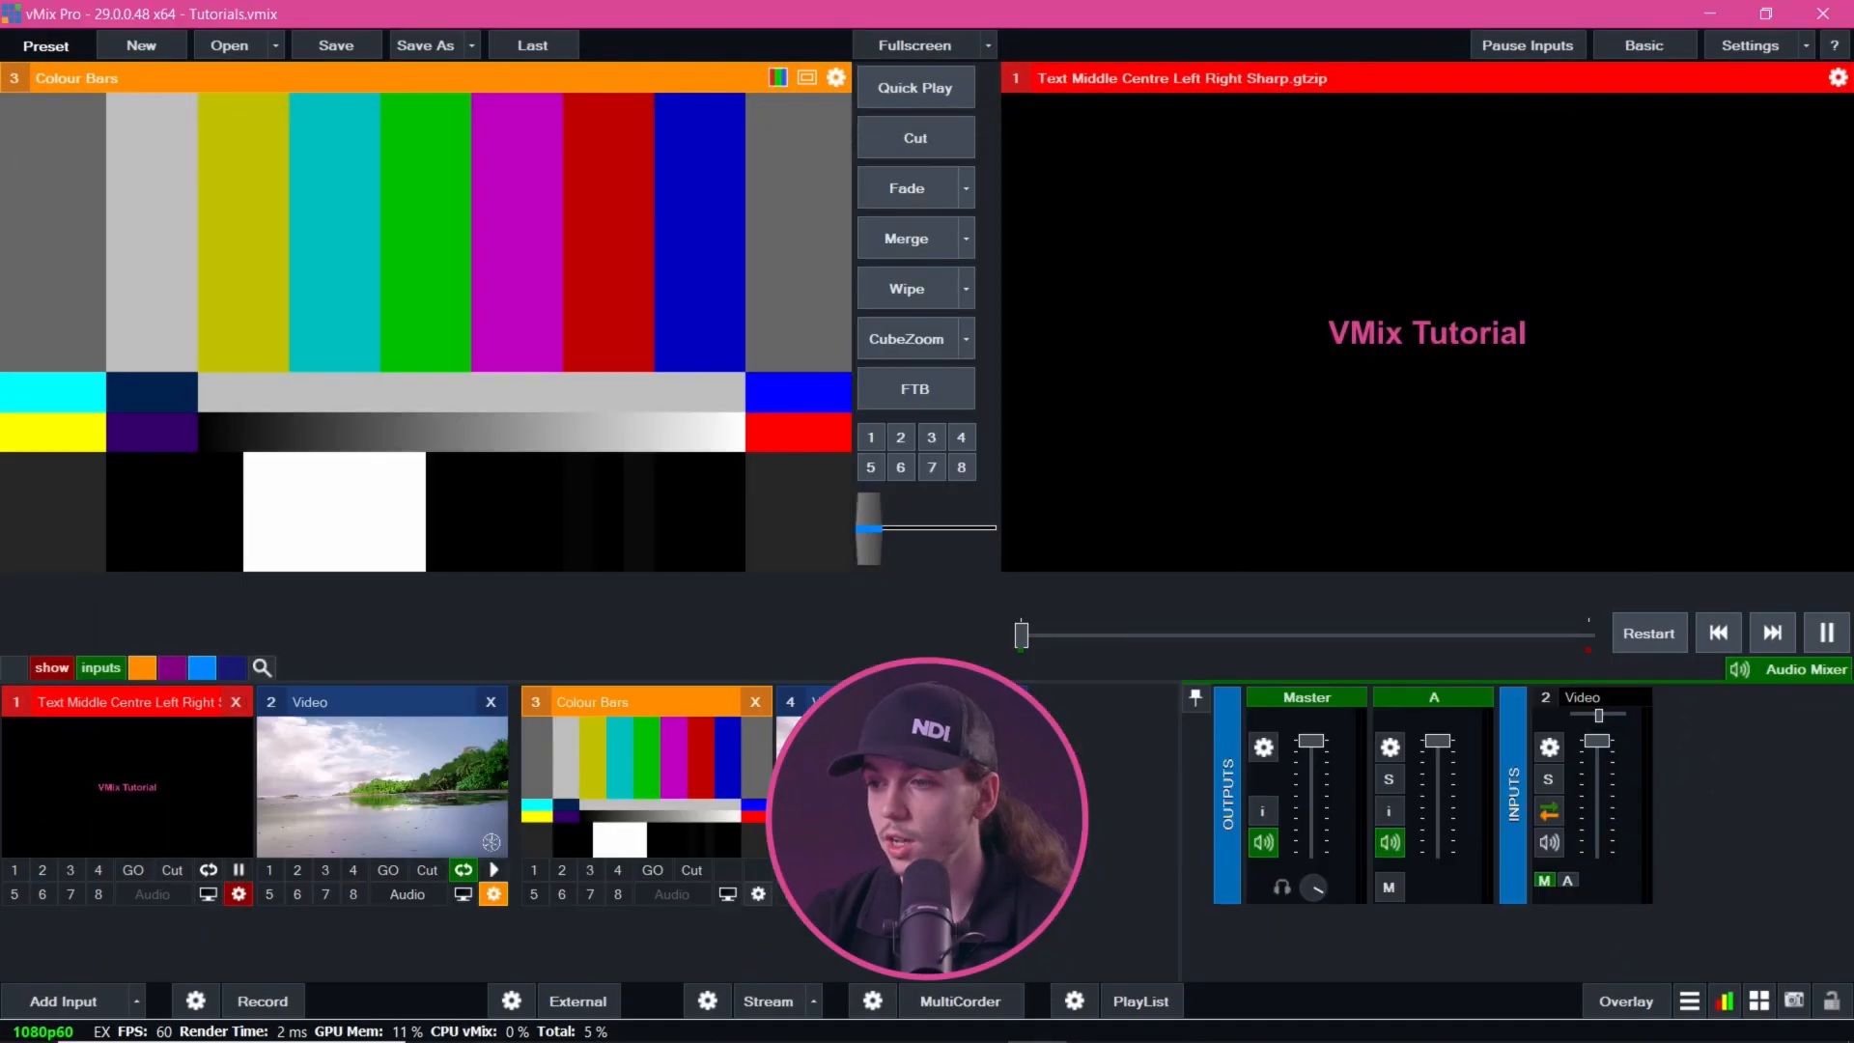
Compare the Virtual - Video and Video inputs in preview, then cut the Video input to the output and back
left_click(902, 787)
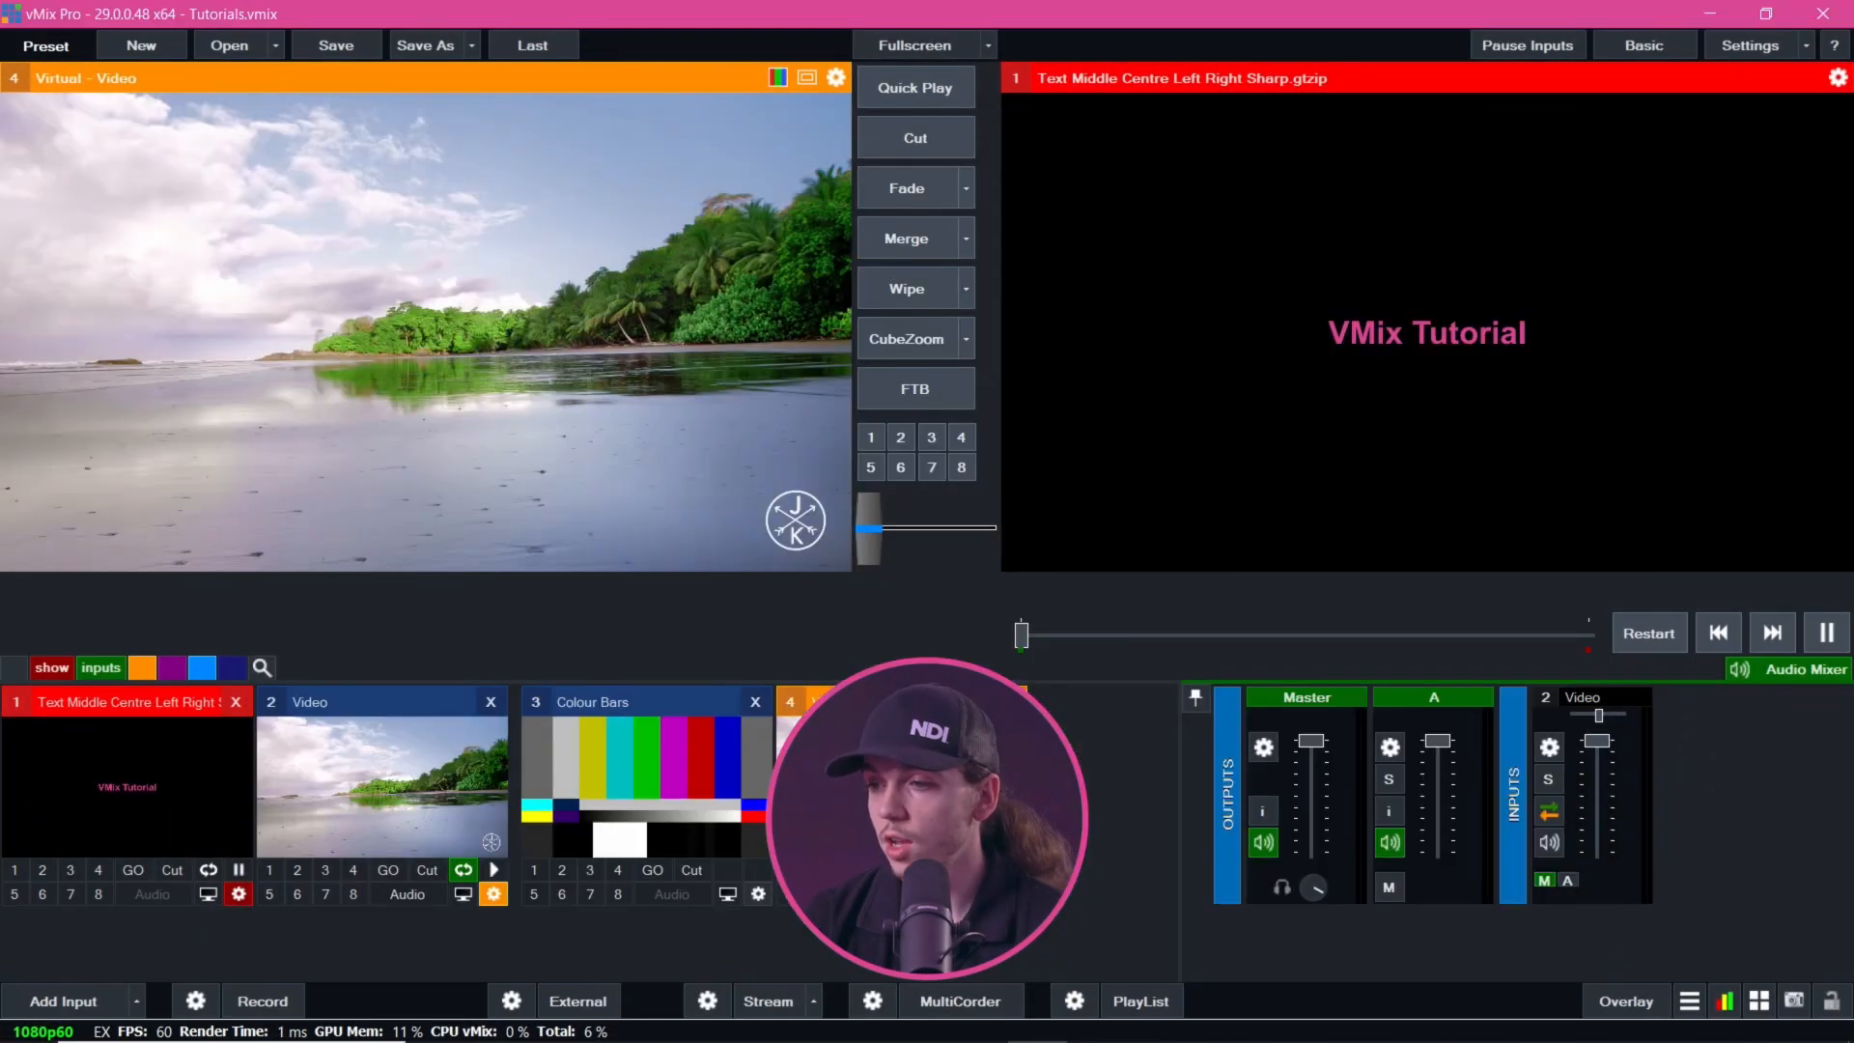
left_click(394, 791)
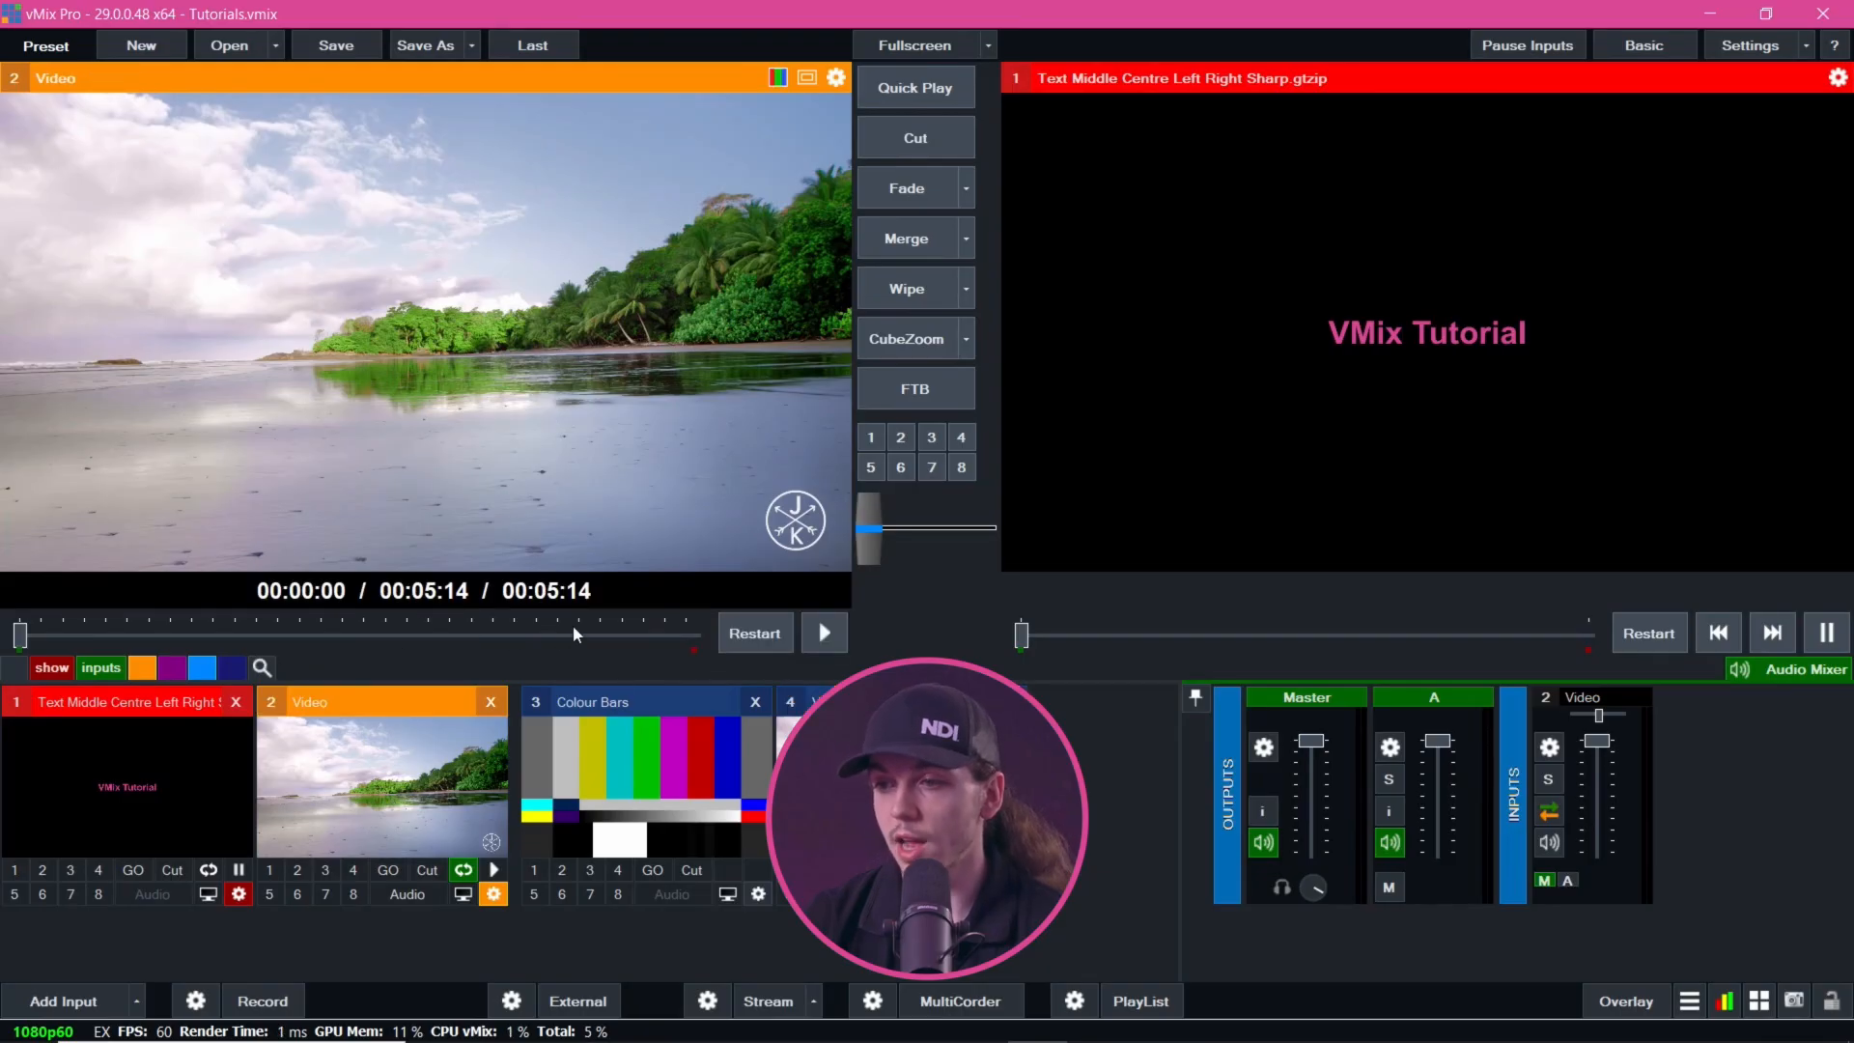
left_click(884, 787)
left_click(406, 785)
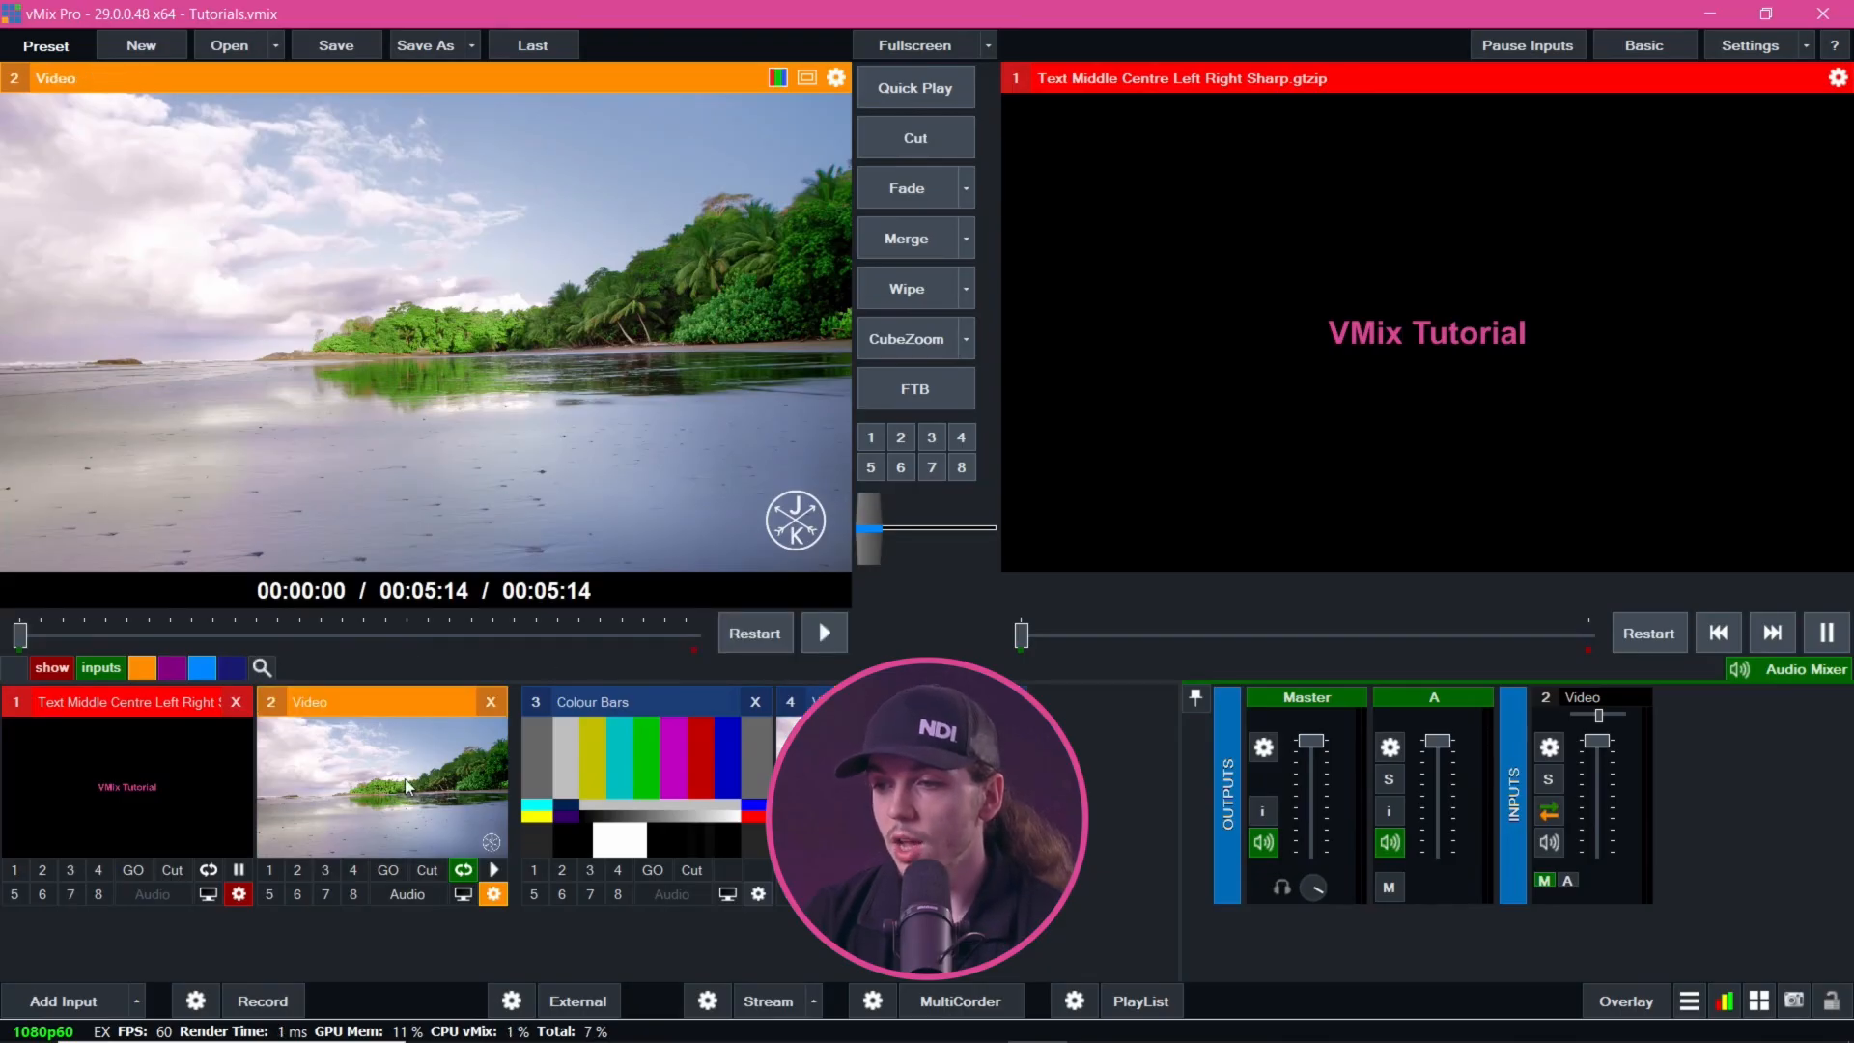
left_click(915, 138)
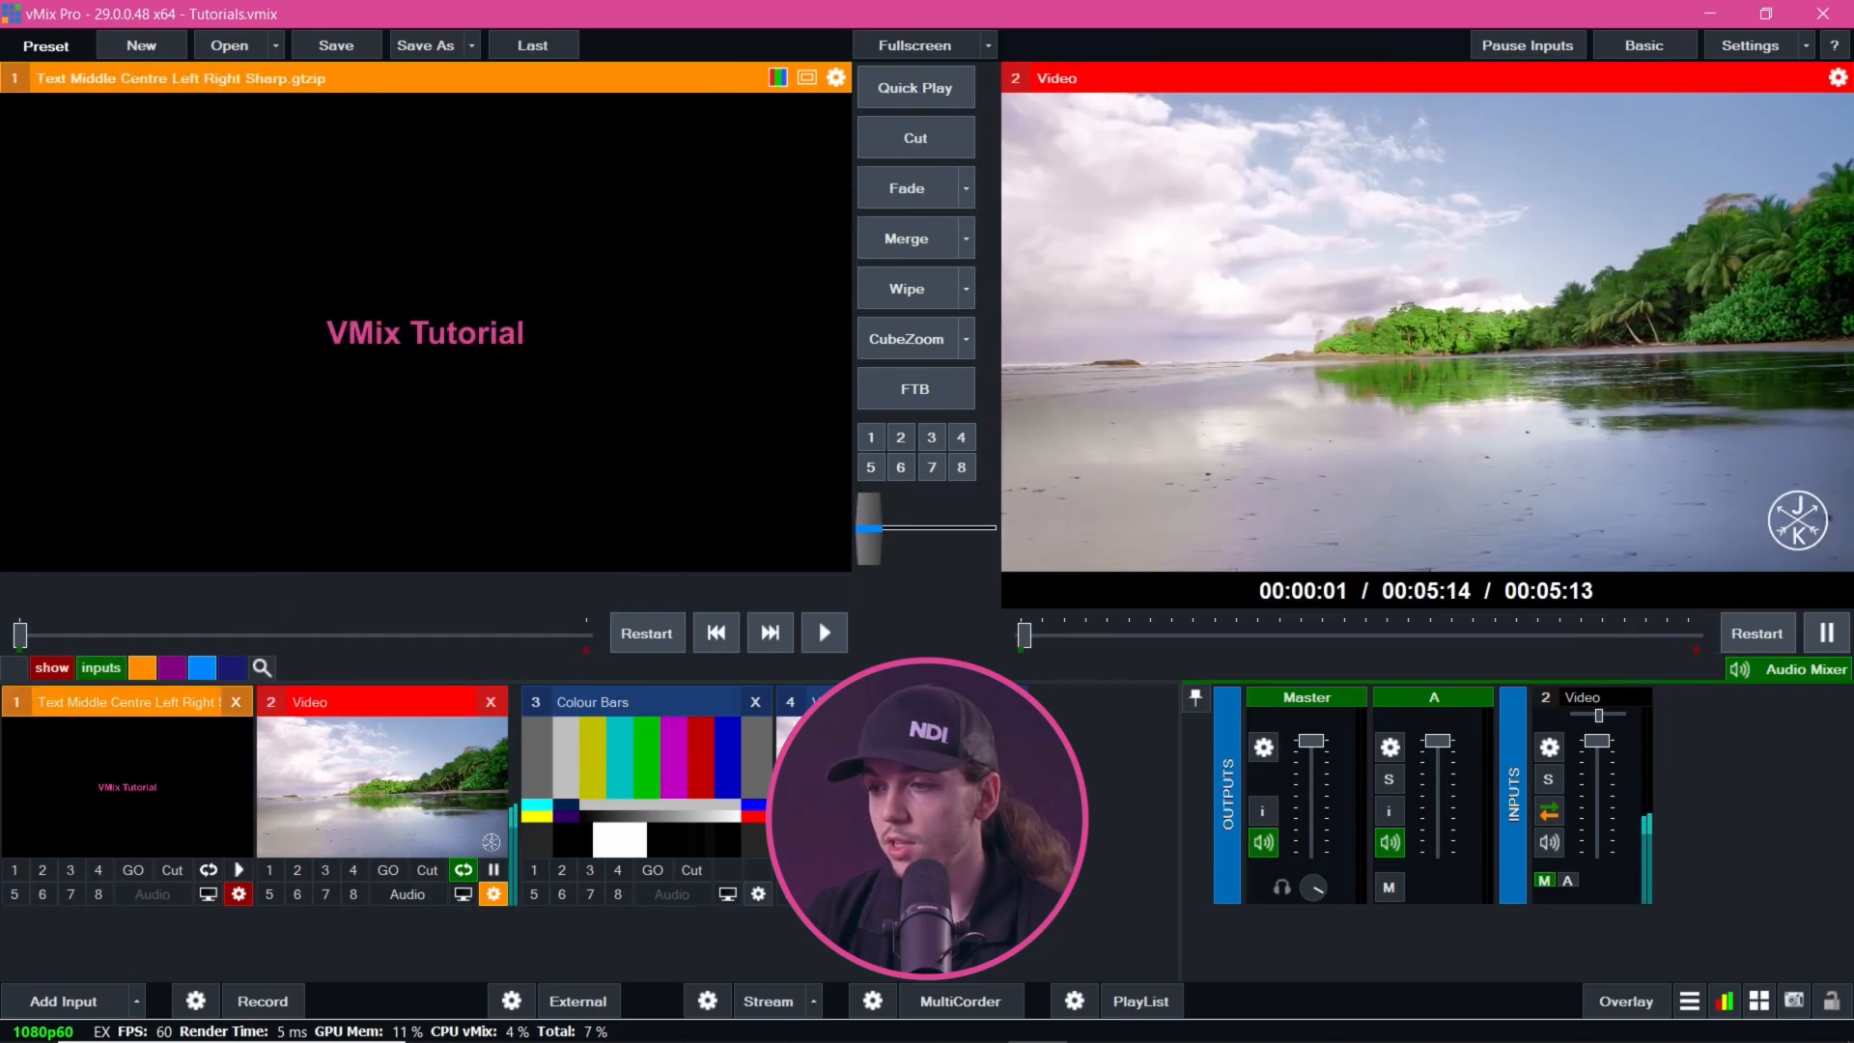
left_click(945, 156)
Open the Video input's Colour Adjust settings and apply Auto White Balance using a bright area of the clouds
left_click(837, 77)
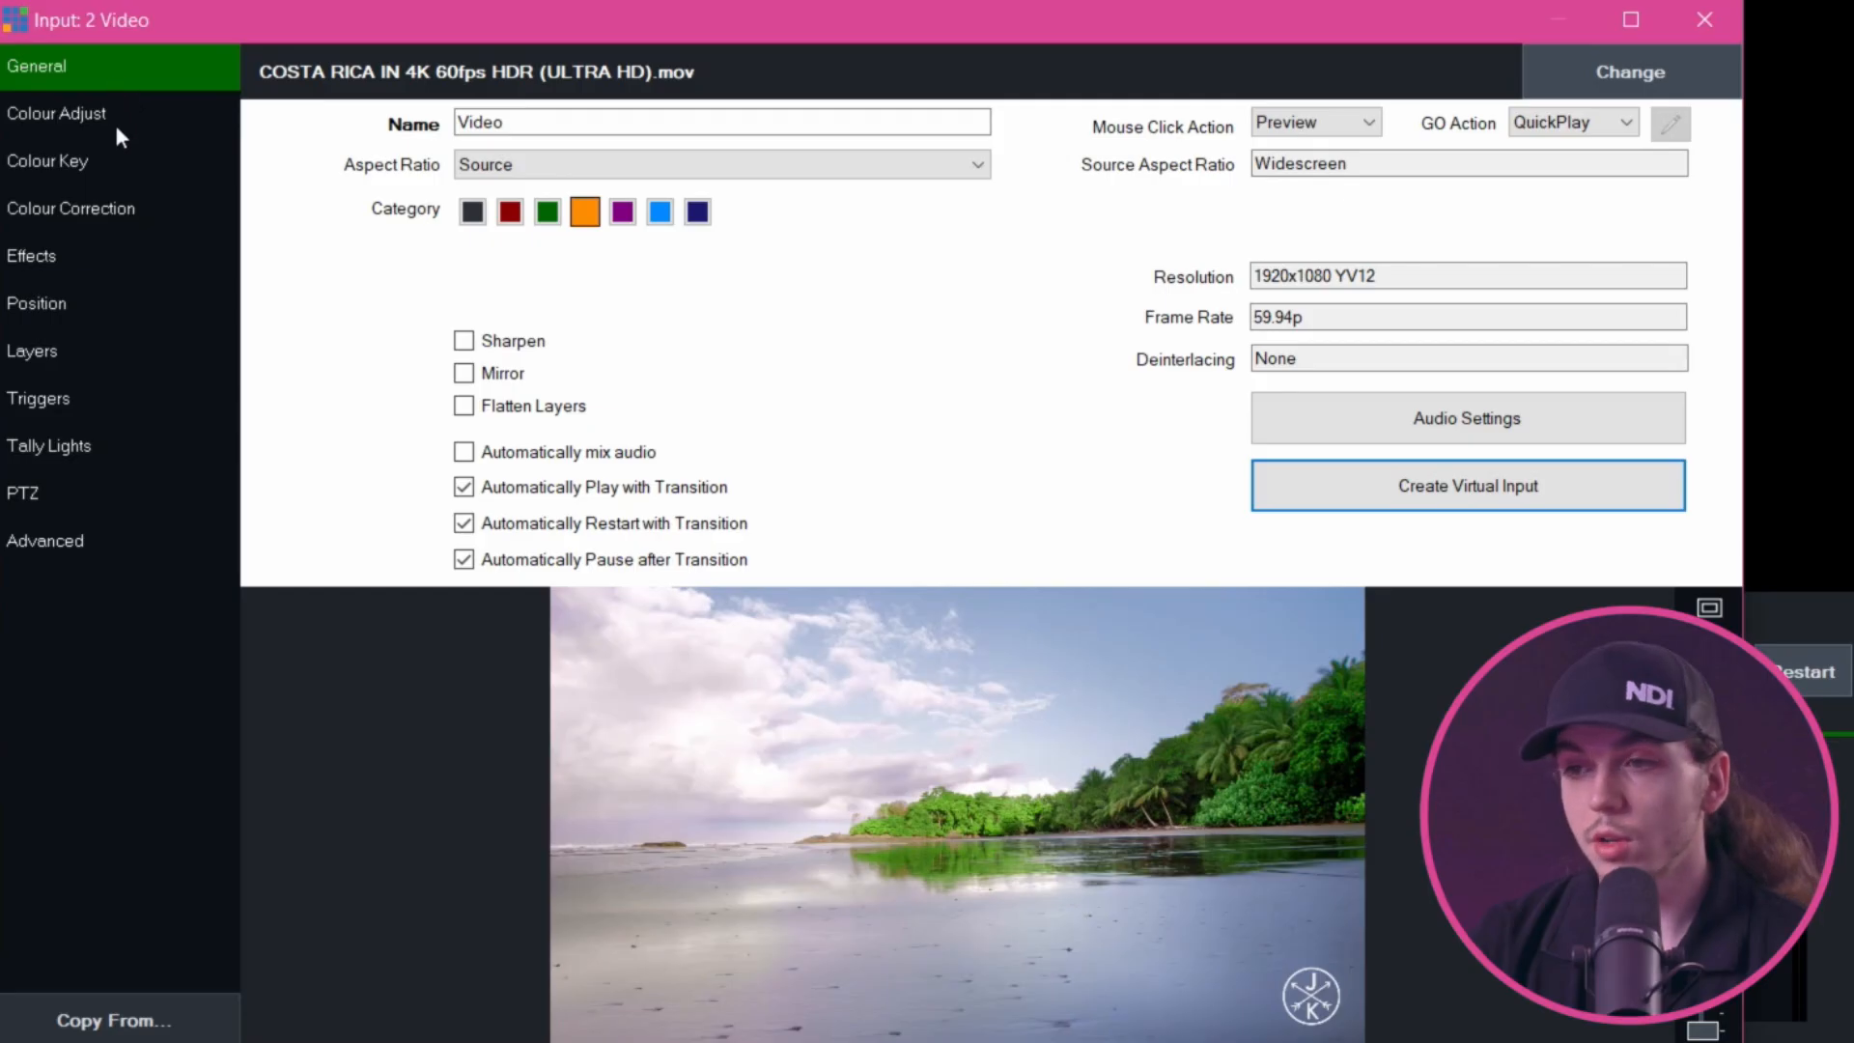
left_click(114, 121)
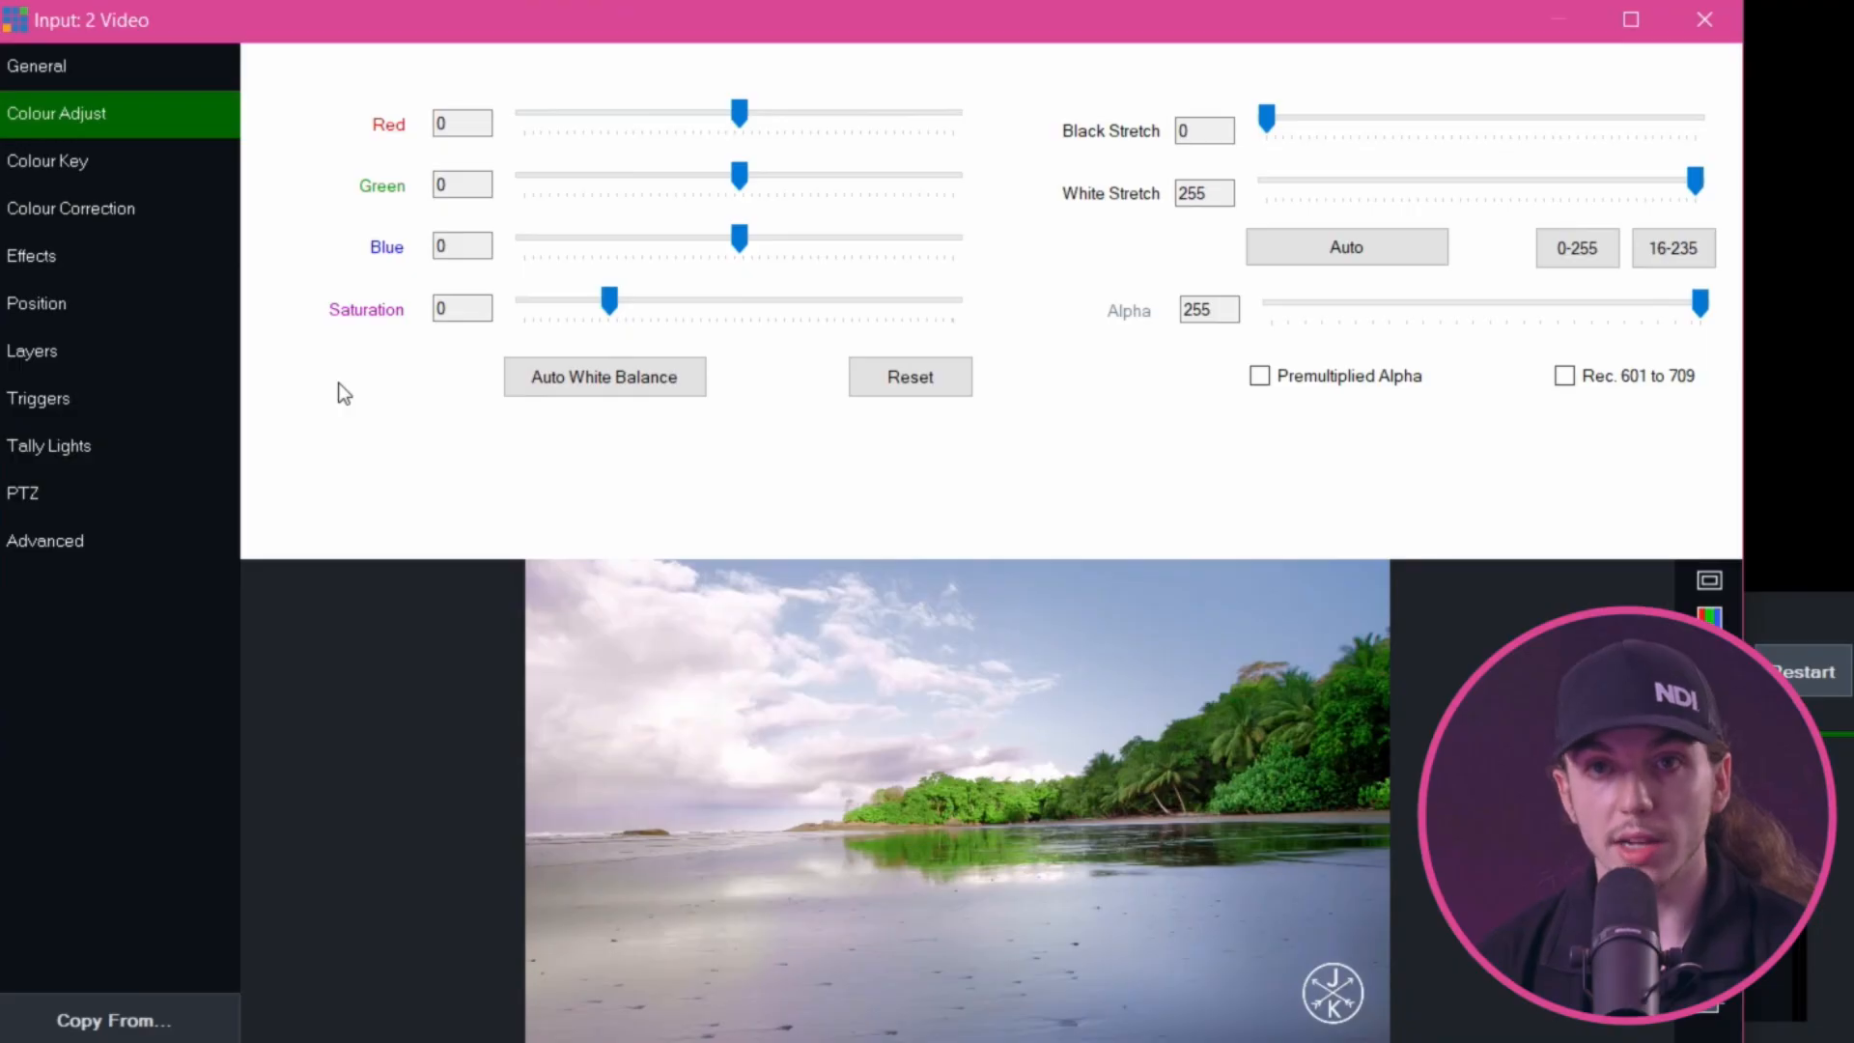
left_click(582, 385)
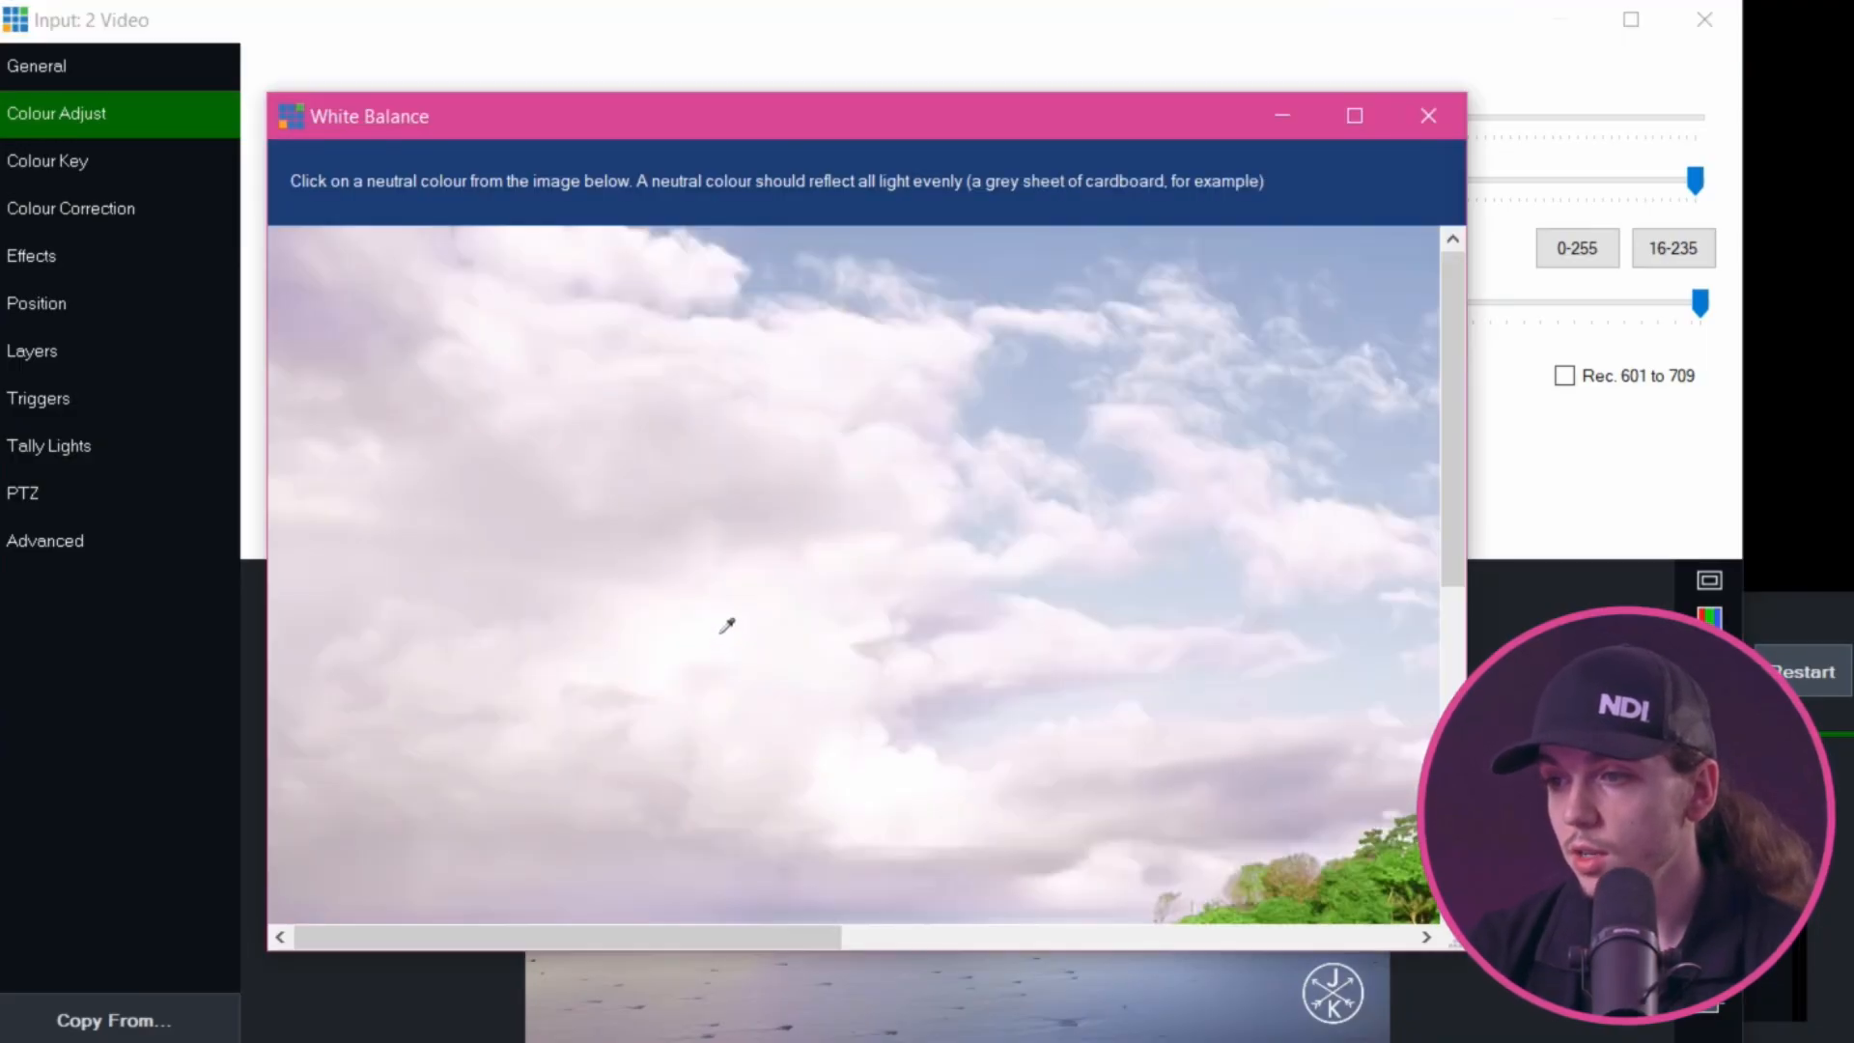
left_click(725, 627)
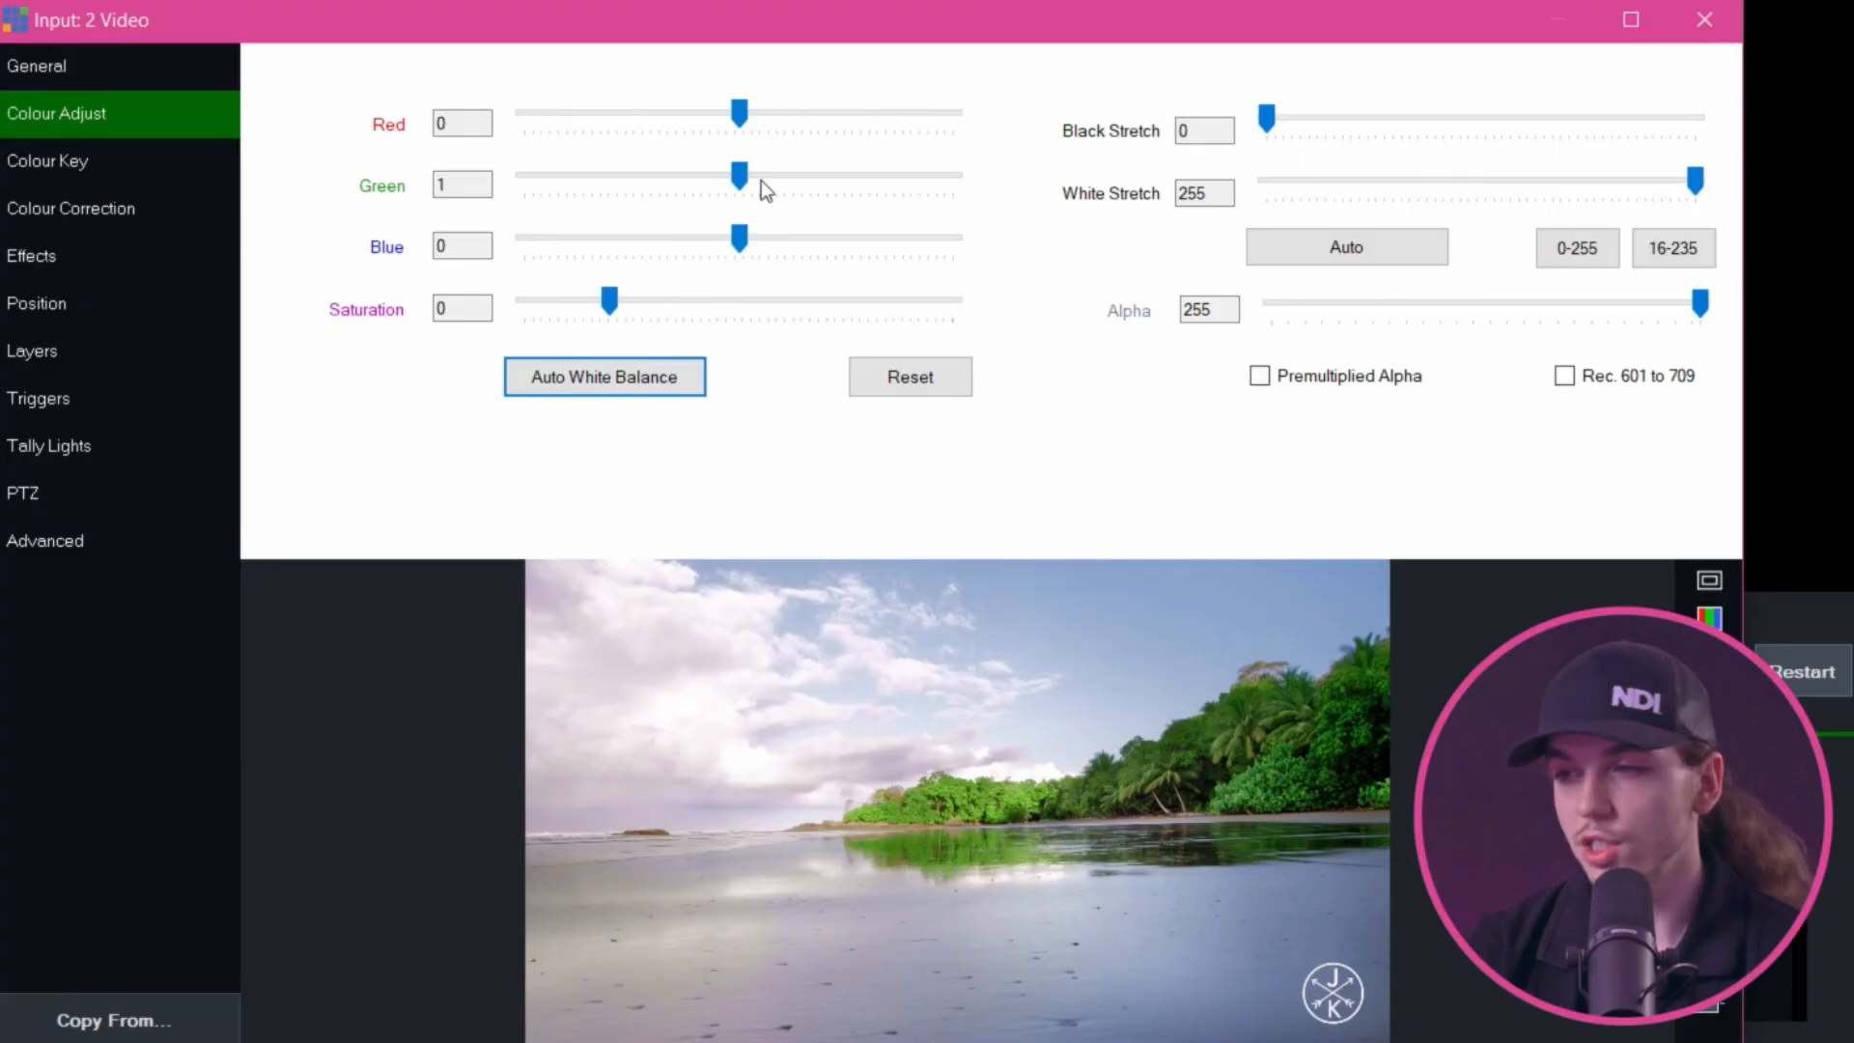
Set Red to 1, Green to 5, Blue to 5, Saturation to 2, Black Stretch to 28 and White Stretch to 229
left_click_drag(730, 182, 836, 590)
left_click_drag(867, 179, 743, 177)
mouse_move(740, 113)
left_mouse_down()
mouse_move(807, 121)
mouse_move(595, 106)
mouse_move(757, 106)
mouse_move(739, 113)
left_mouse_up()
mouse_move(740, 238)
left_mouse_down()
mouse_move(595, 240)
mouse_move(857, 247)
mouse_move(743, 244)
left_mouse_up()
mouse_move(610, 301)
left_mouse_down()
mouse_move(989, 314)
mouse_move(426, 270)
mouse_move(744, 303)
mouse_move(610, 302)
left_mouse_up()
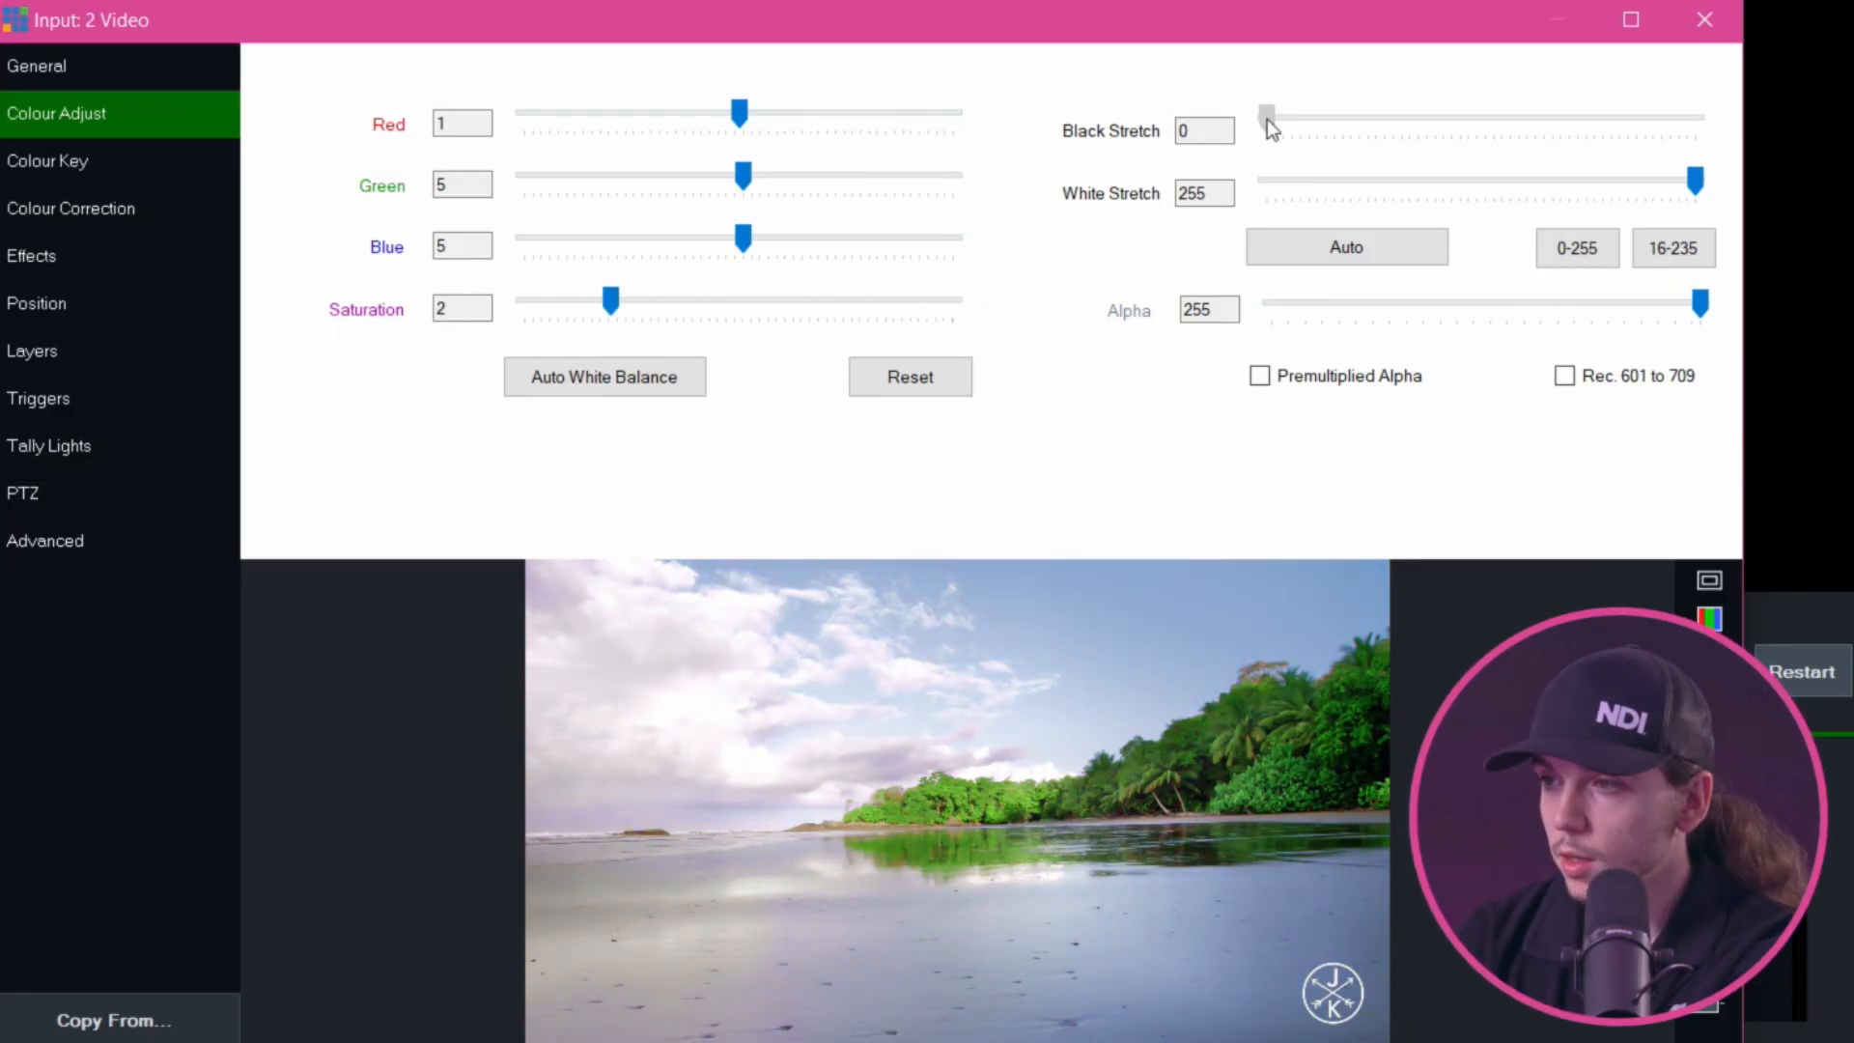
left_click_drag(1267, 119, 1318, 130)
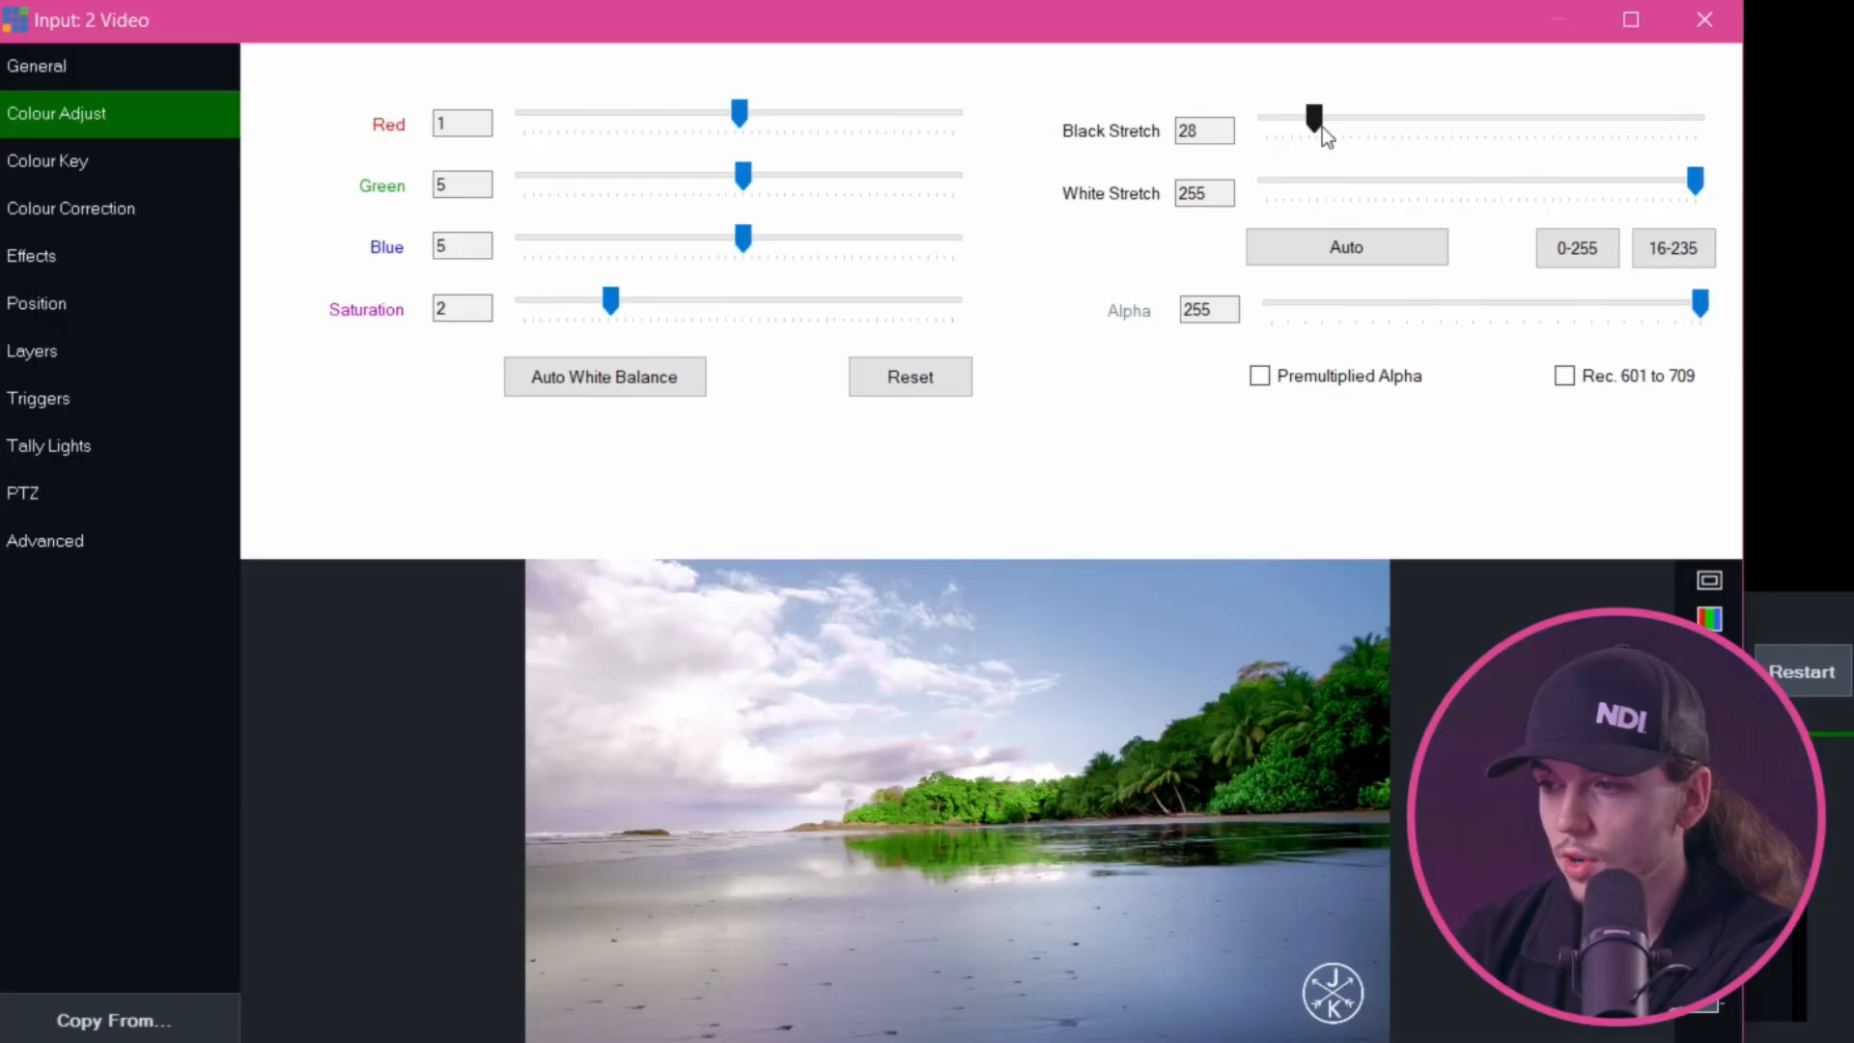
left_click_drag(1696, 183, 1655, 205)
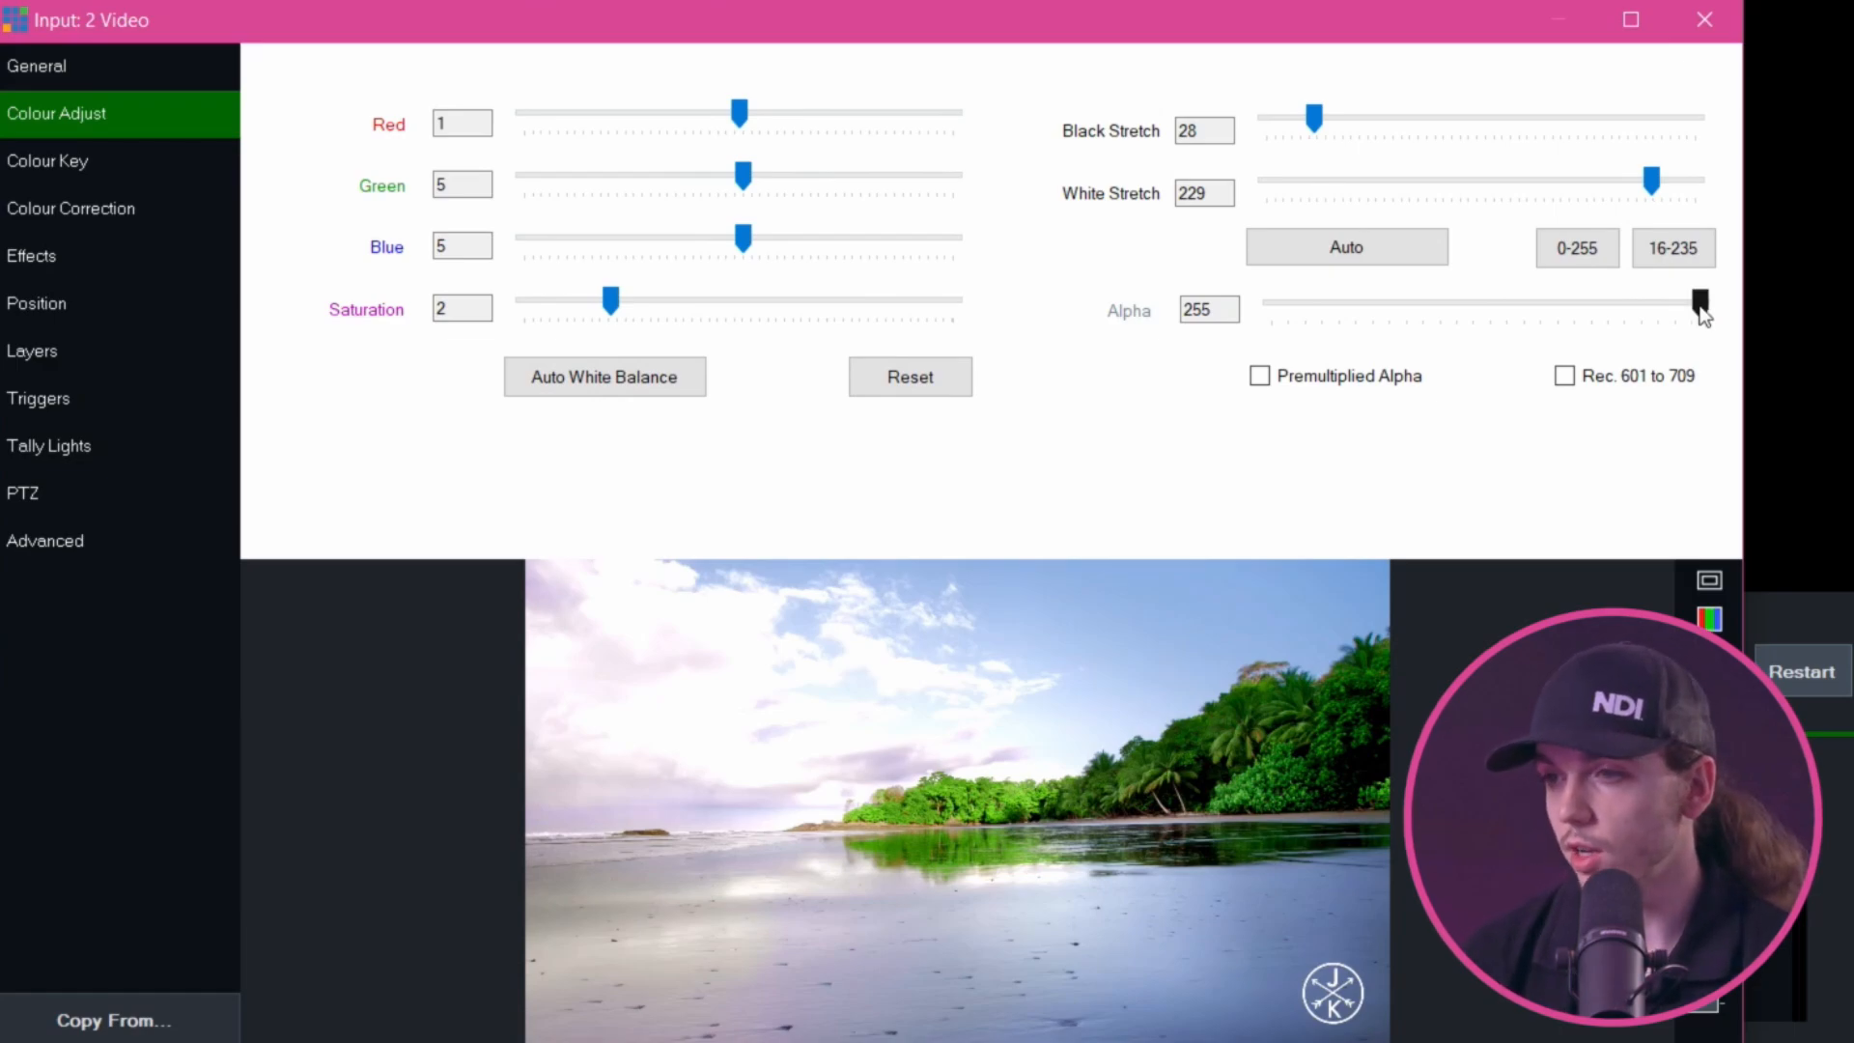
Try Alpha at 89 and restore it to 255, then toggle Premultiplied Alpha on and off
left_click_drag(1699, 305, 1428, 311)
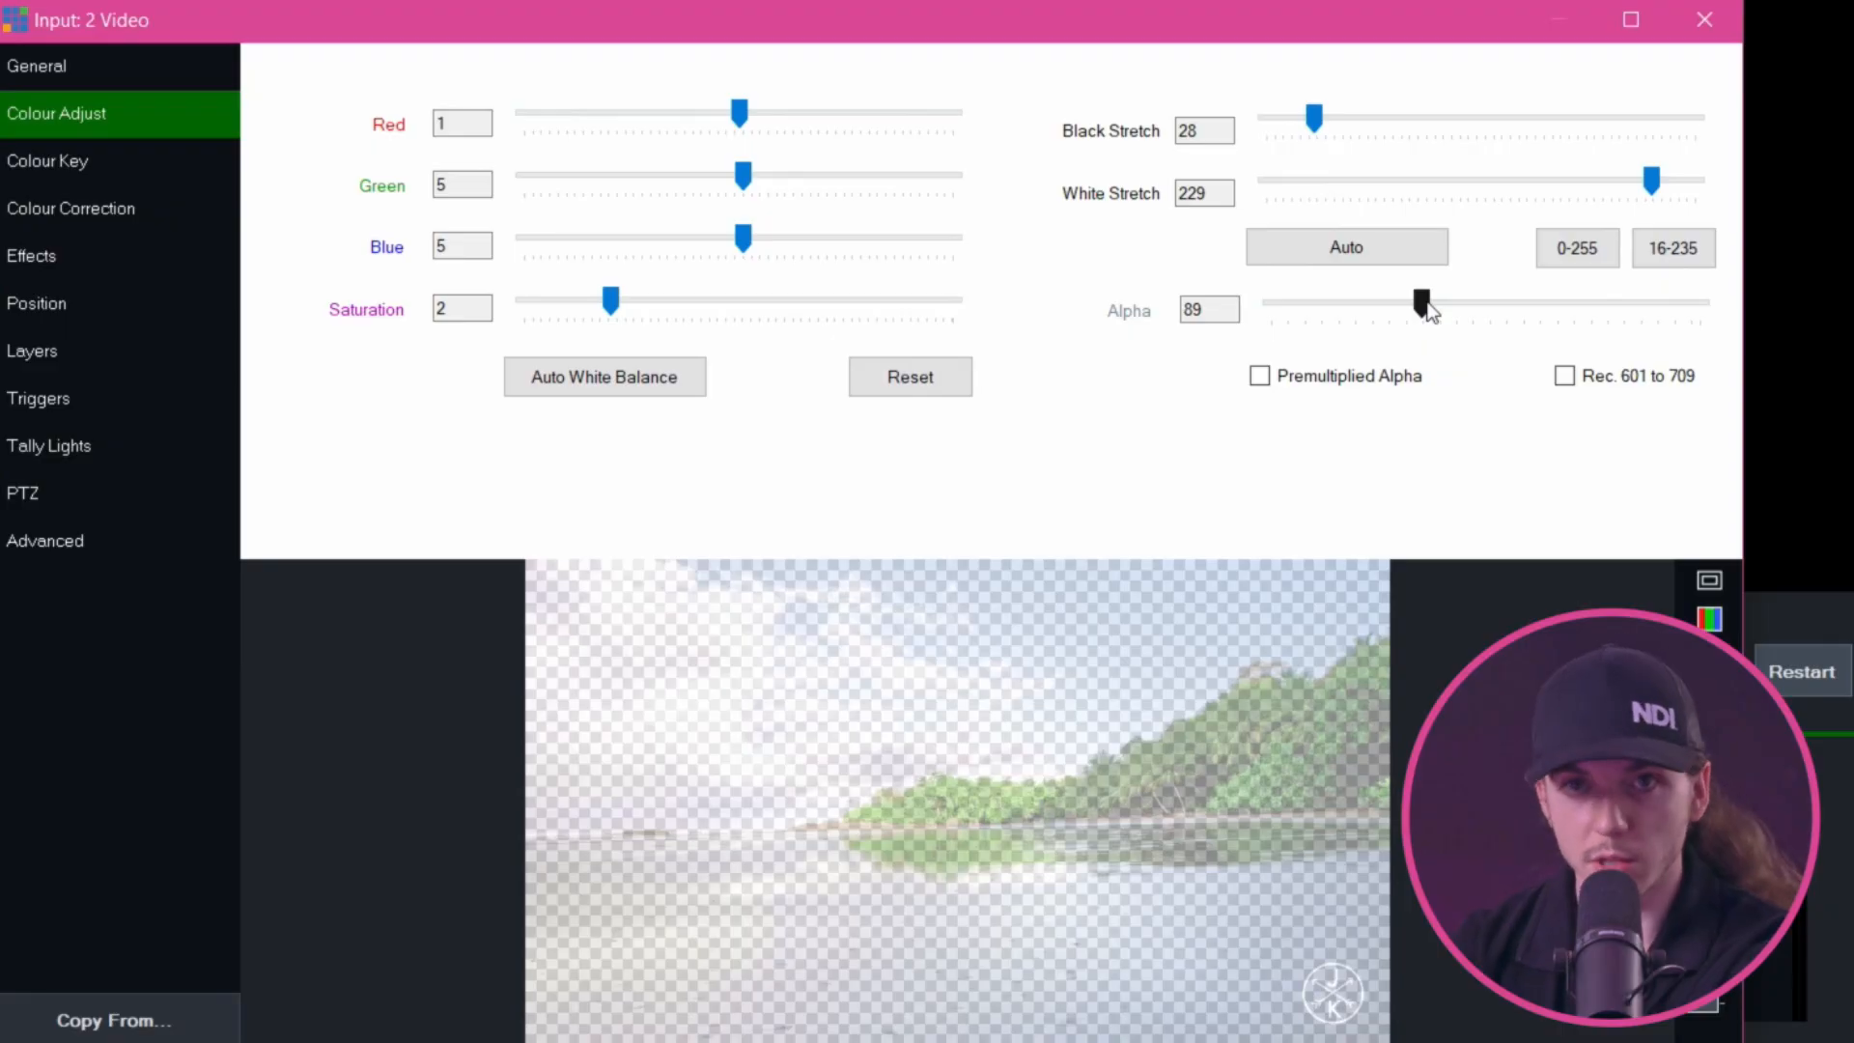
left_click_drag(1425, 307, 1711, 350)
left_click(1315, 386)
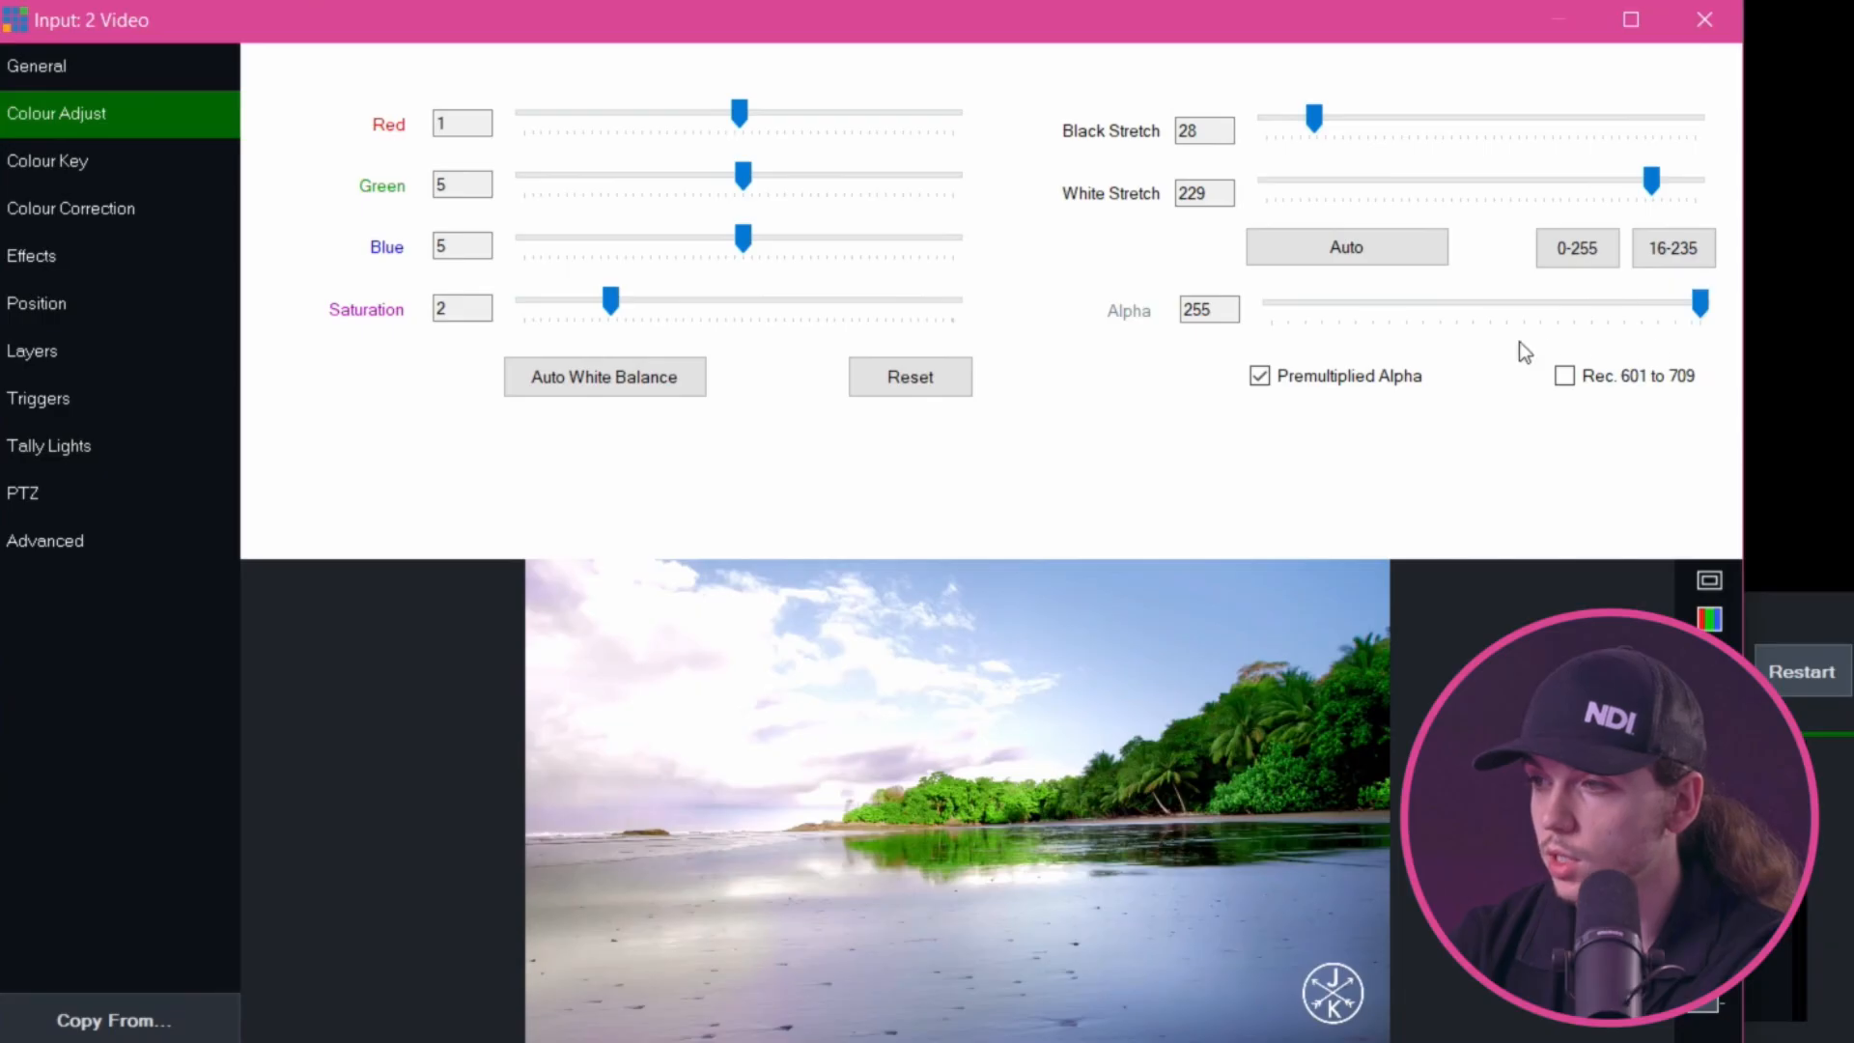
left_click(1294, 394)
Reset the colour and saturation adjustments and set the black and white stretch automatically
left_click(904, 389)
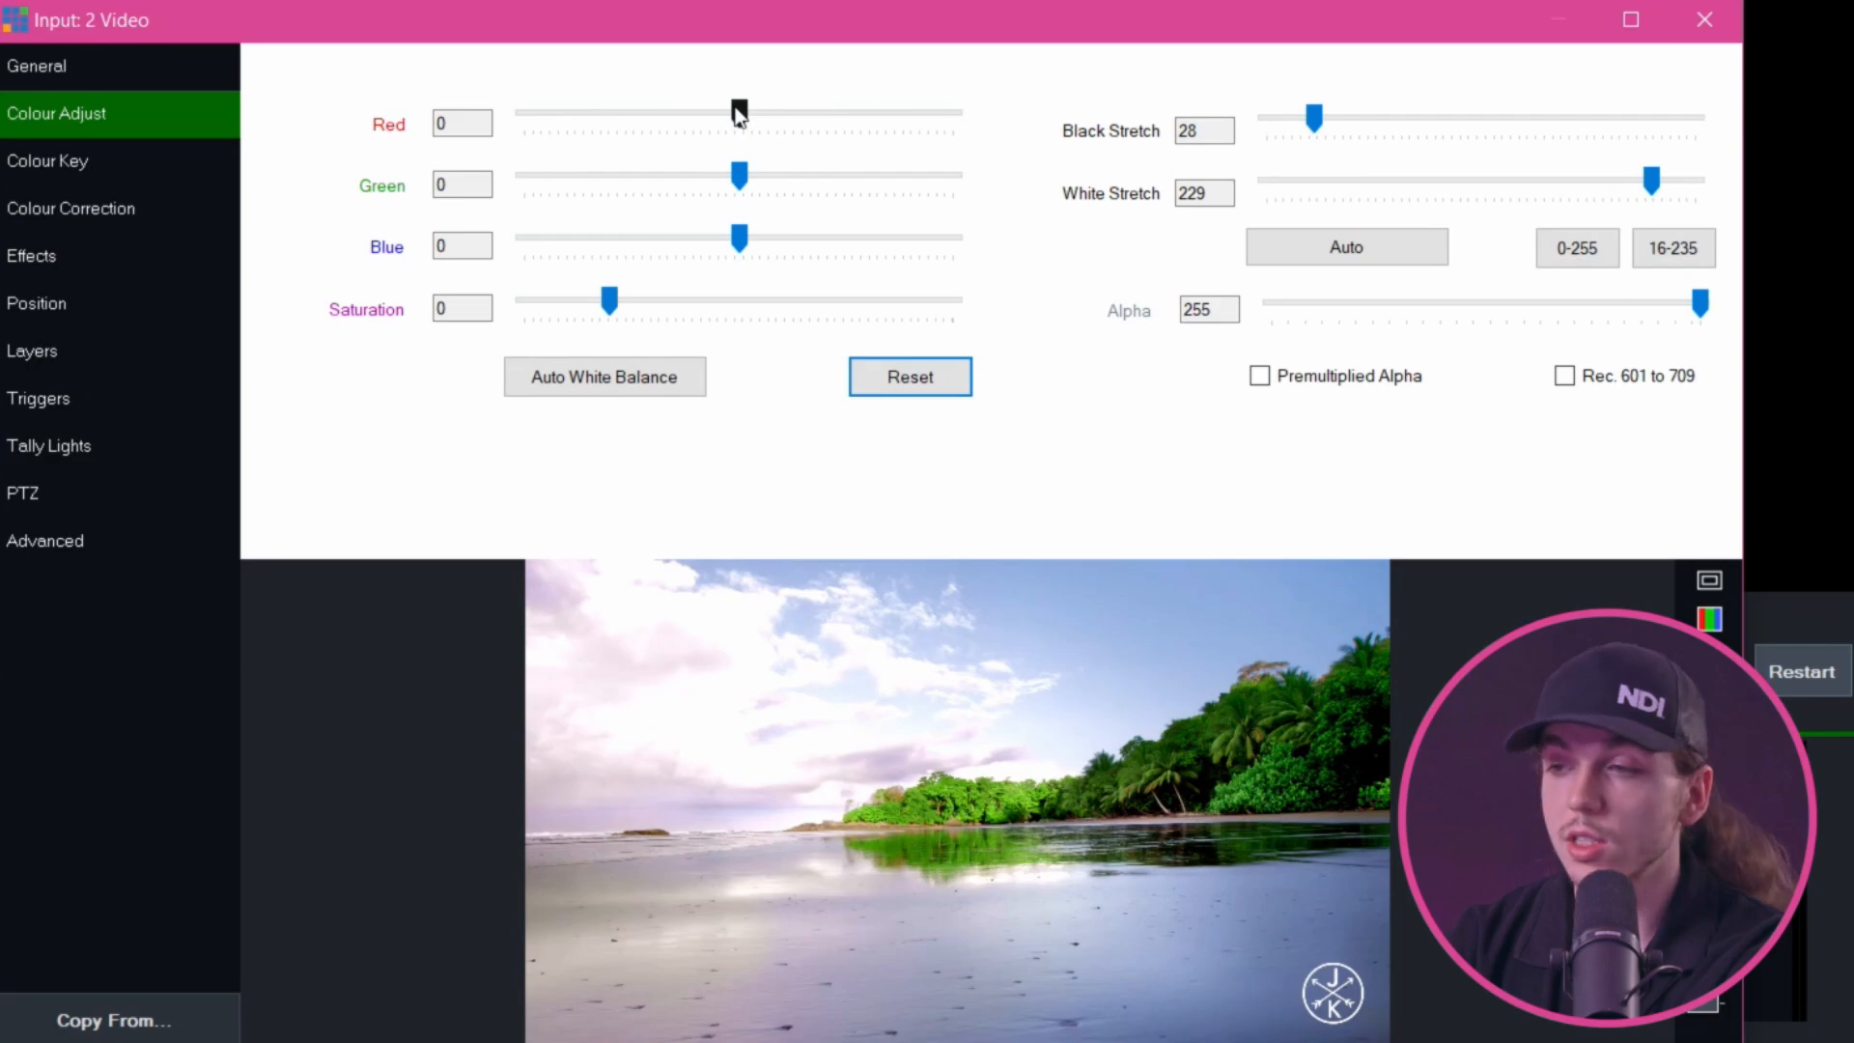
left_click(1394, 249)
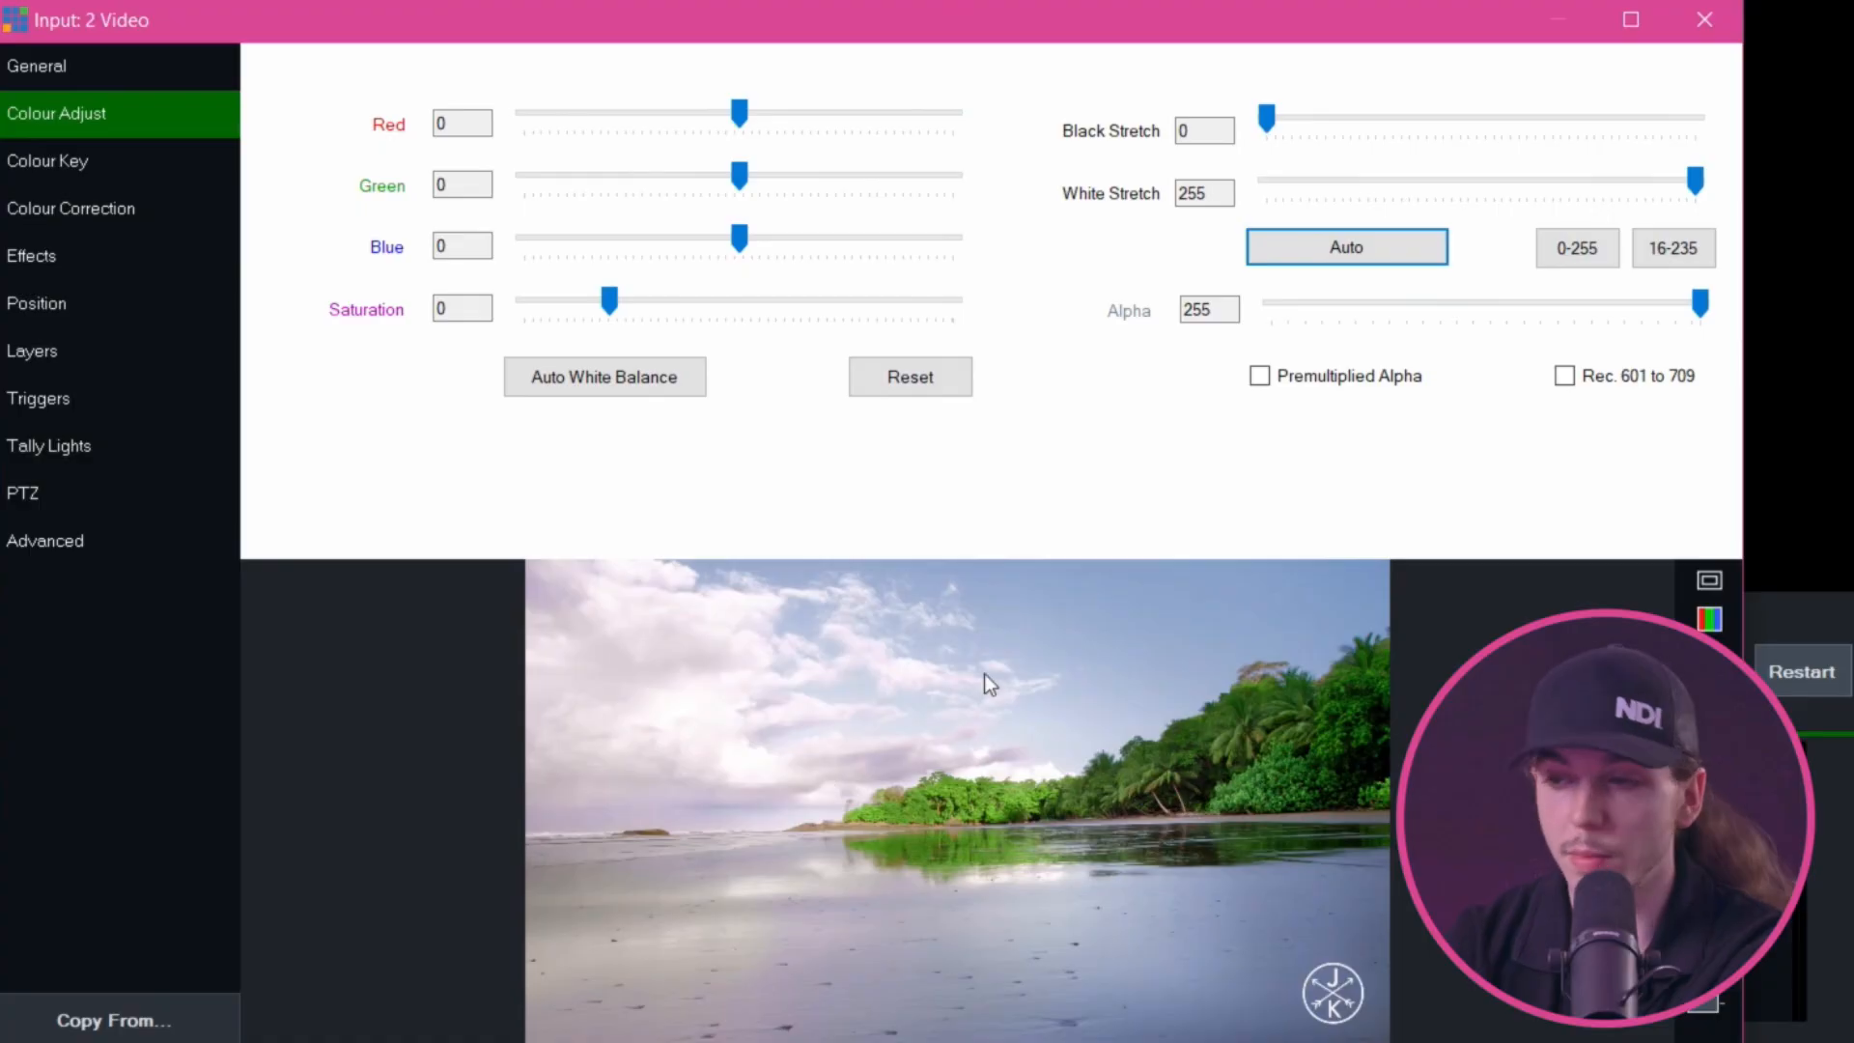
Enable Colour Key for the Video input and sample the green of the trees as the key colour
left_click(58, 161)
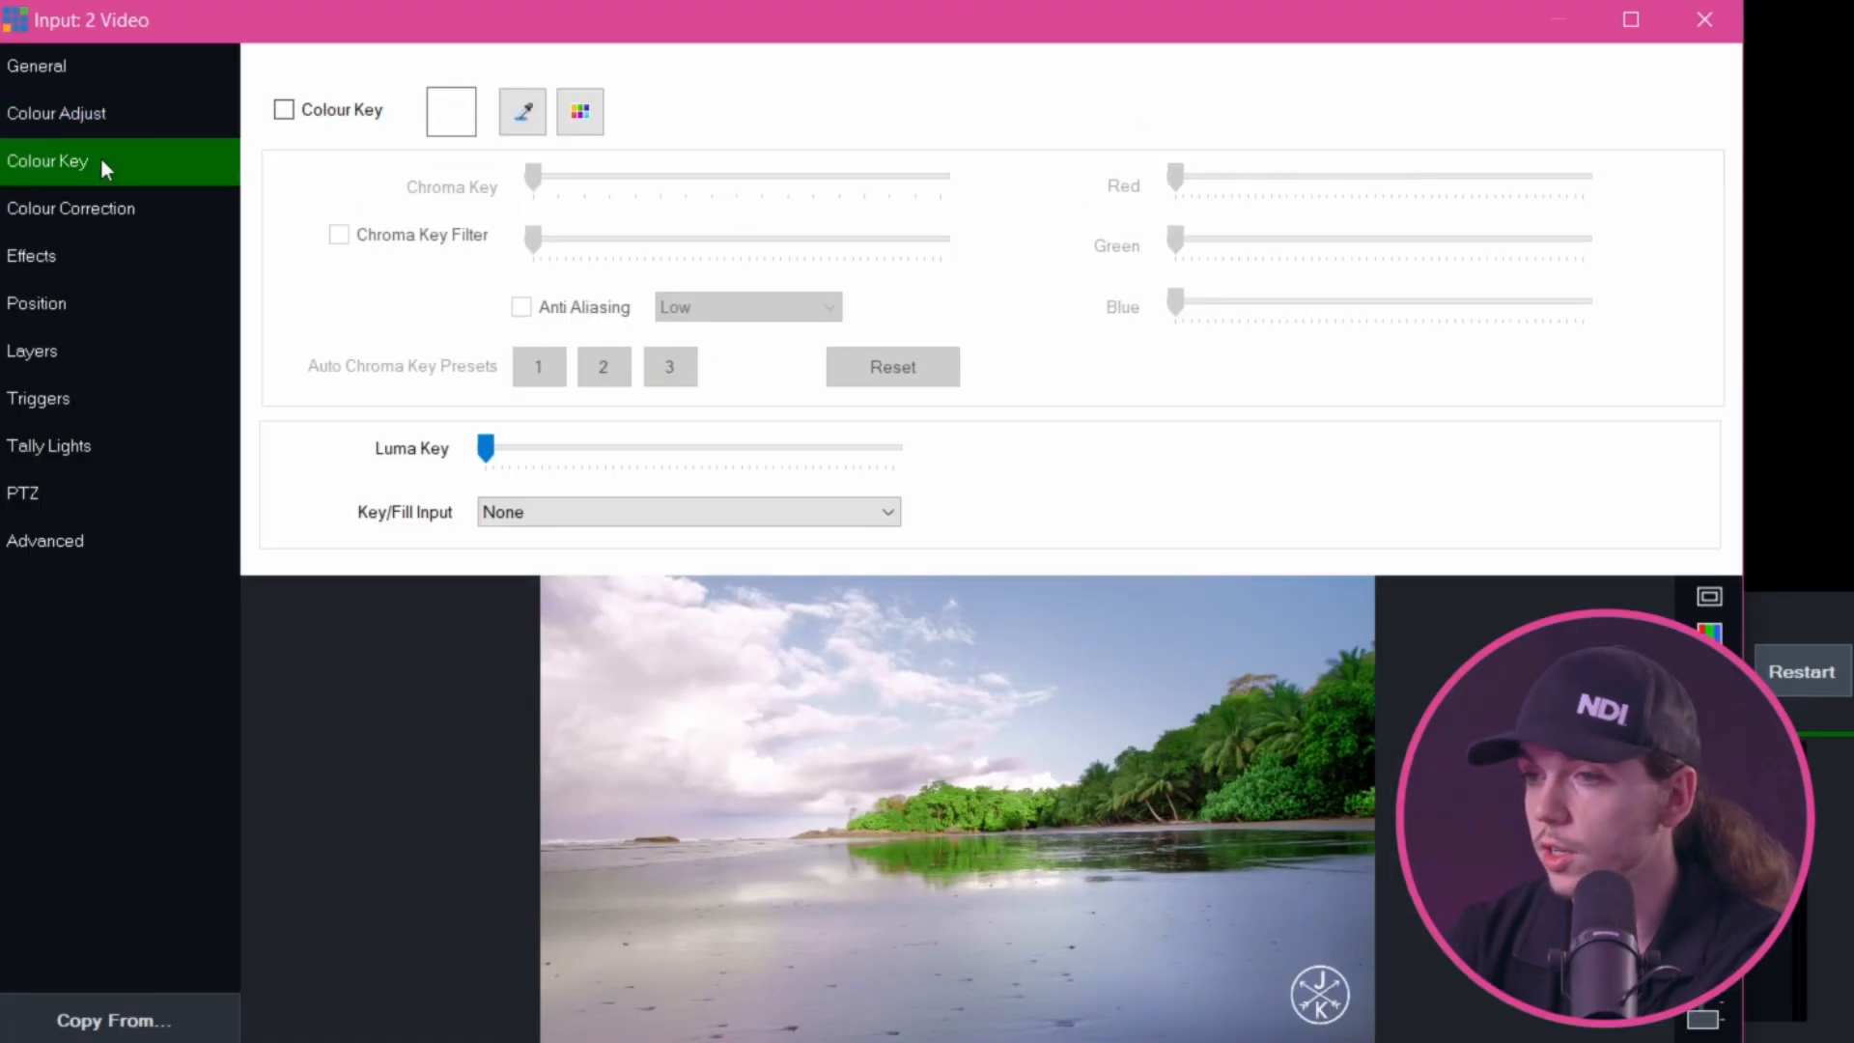
left_click(322, 107)
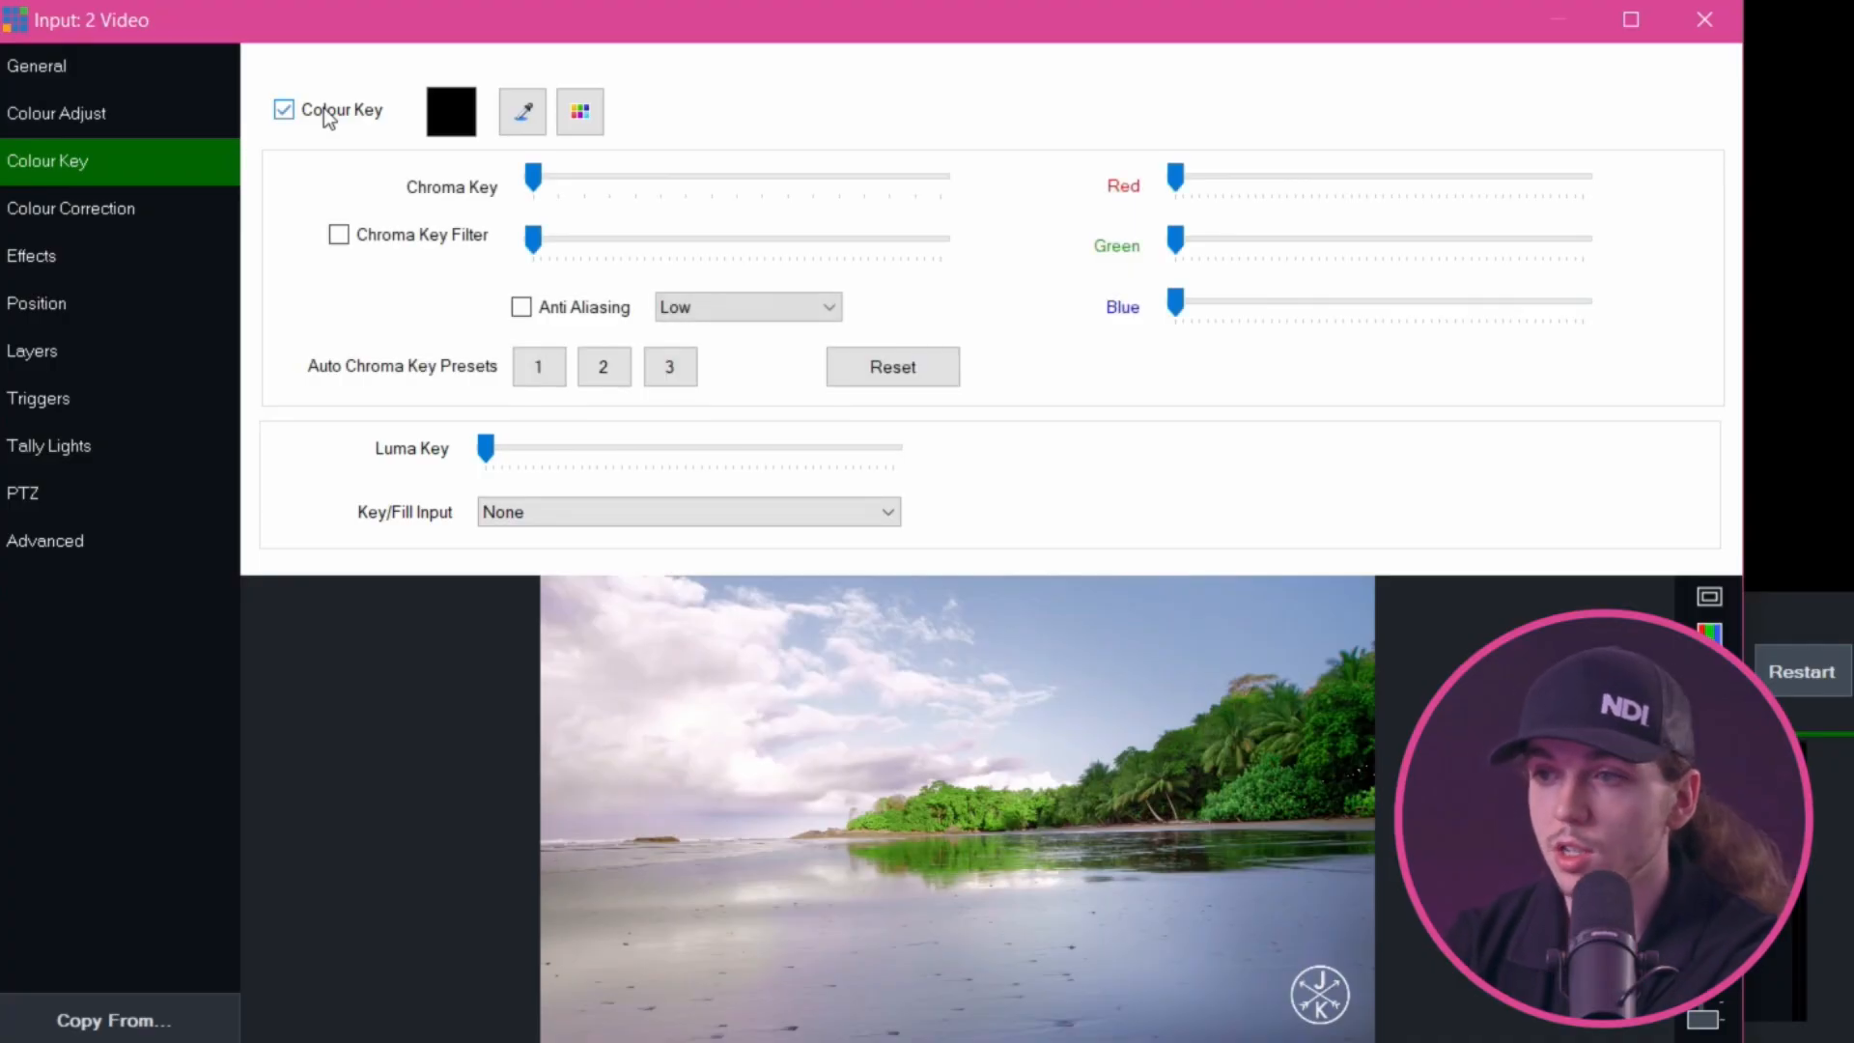
left_click(522, 111)
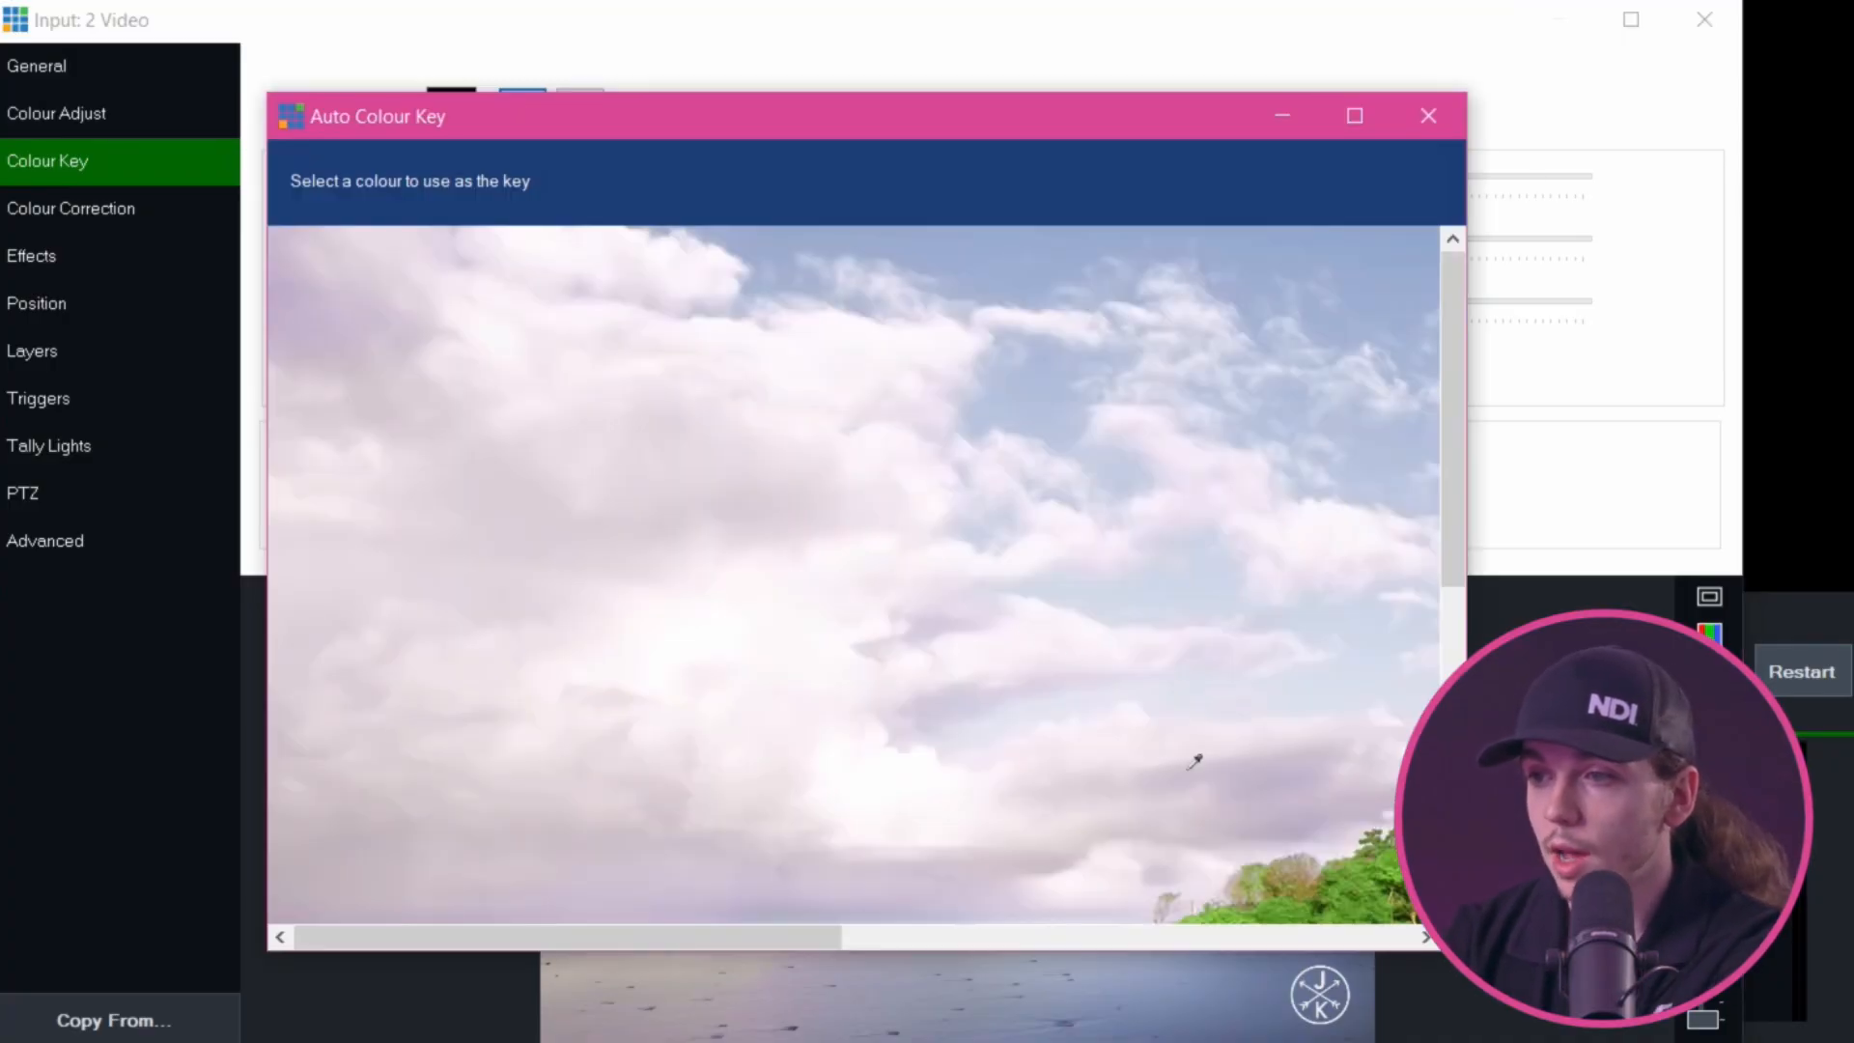
left_click_drag(753, 947, 997, 946)
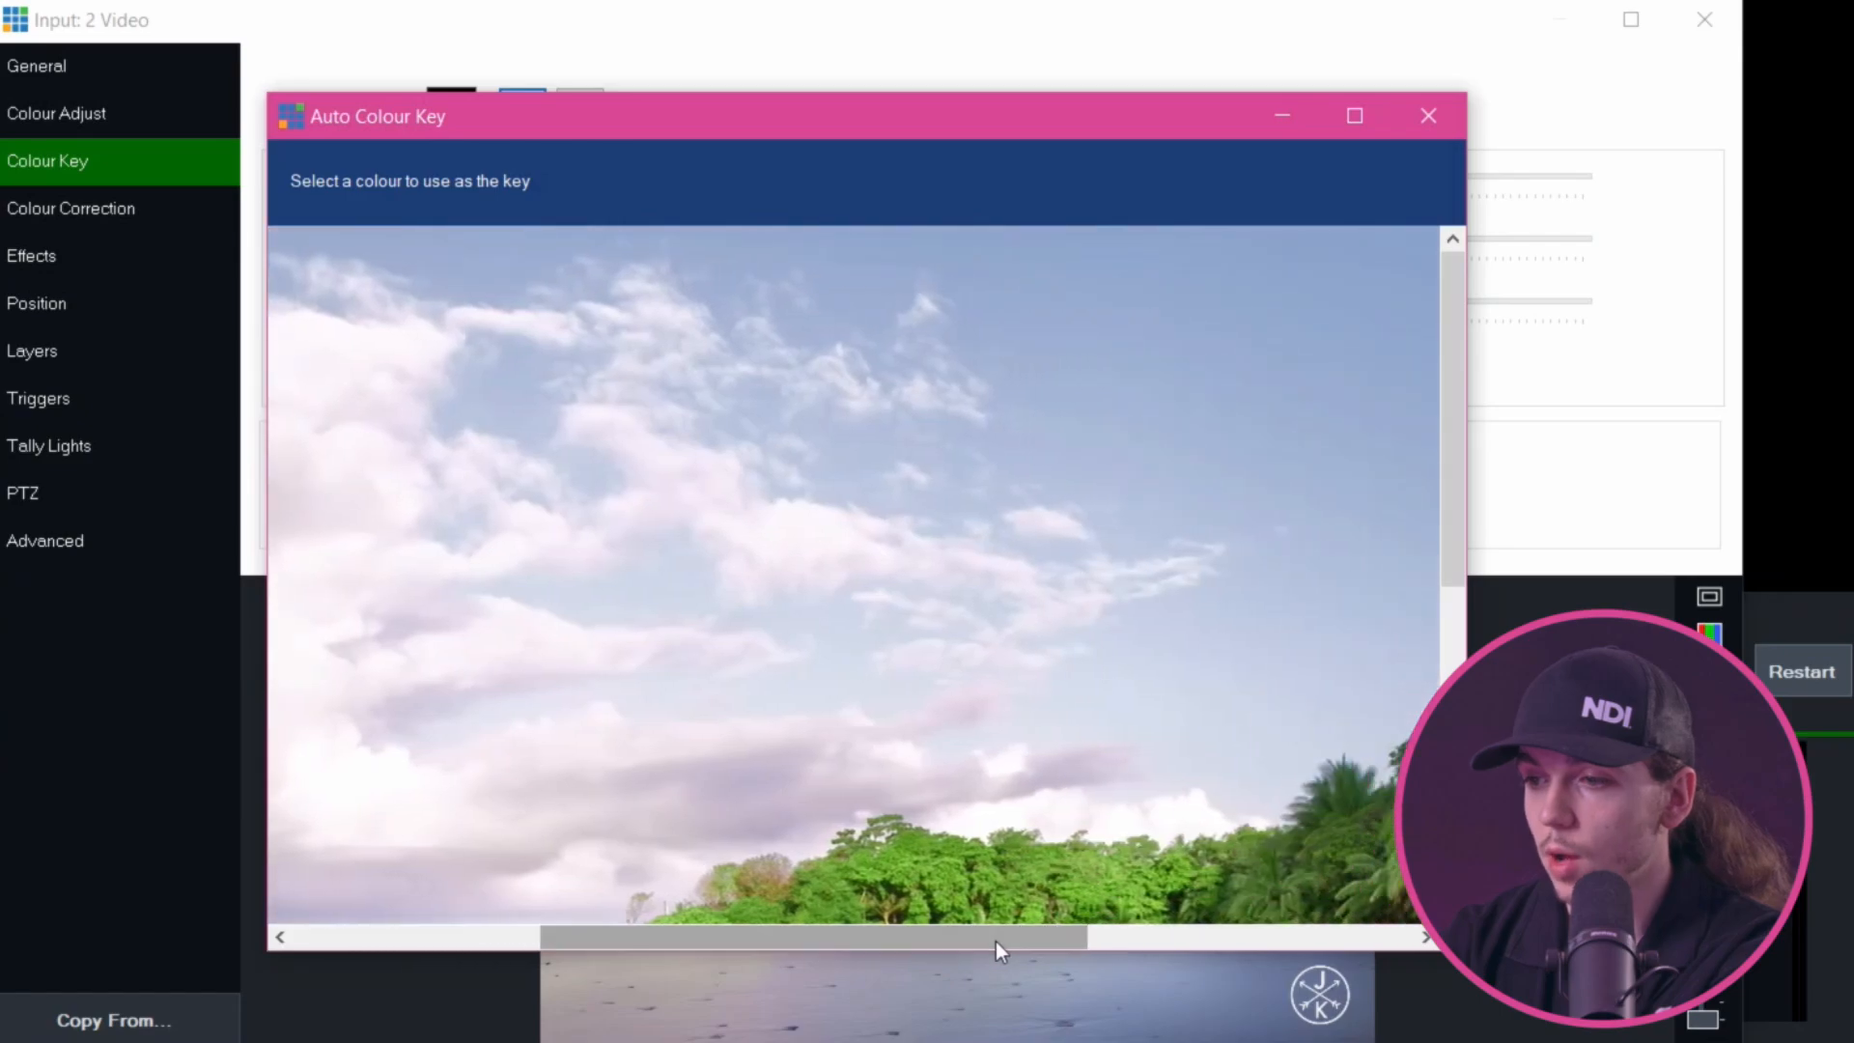
left_click(1142, 881)
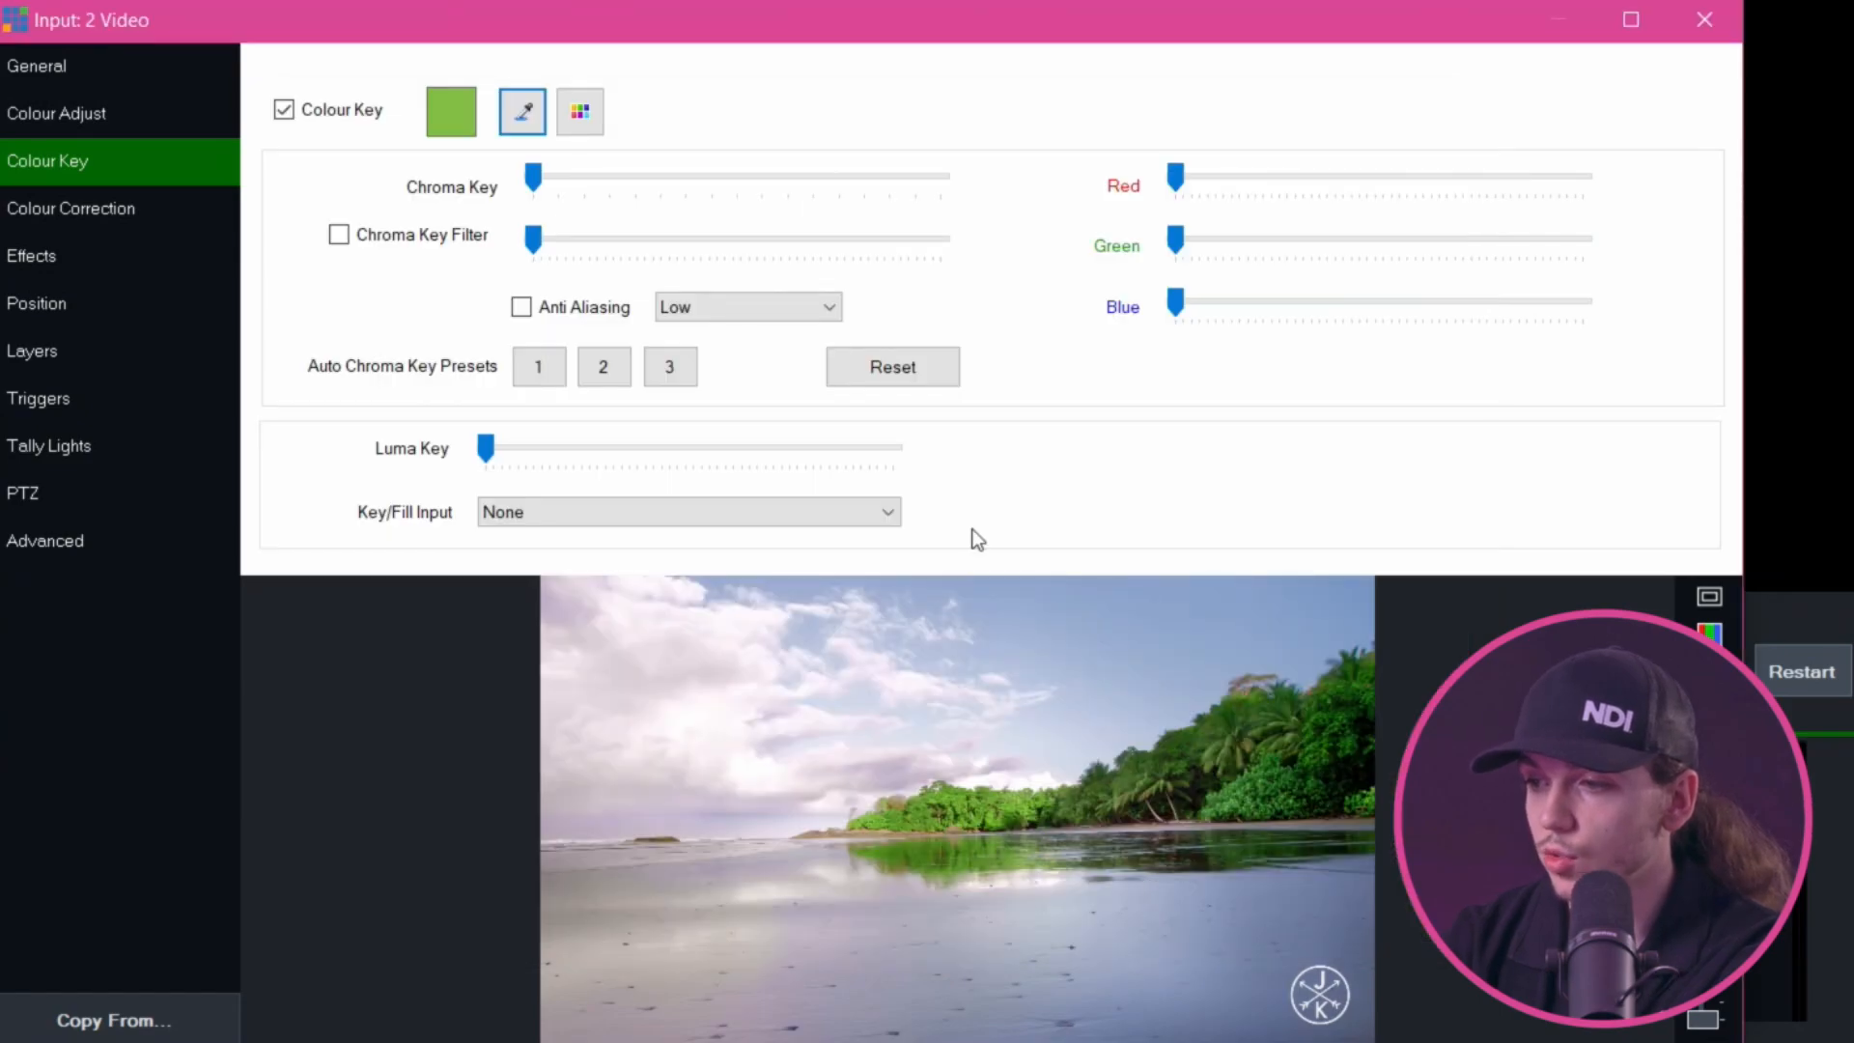
Try the Chroma Key Filter on the green key, raise Chroma Key to its maximum, and switch the filter off
left_click(396, 242)
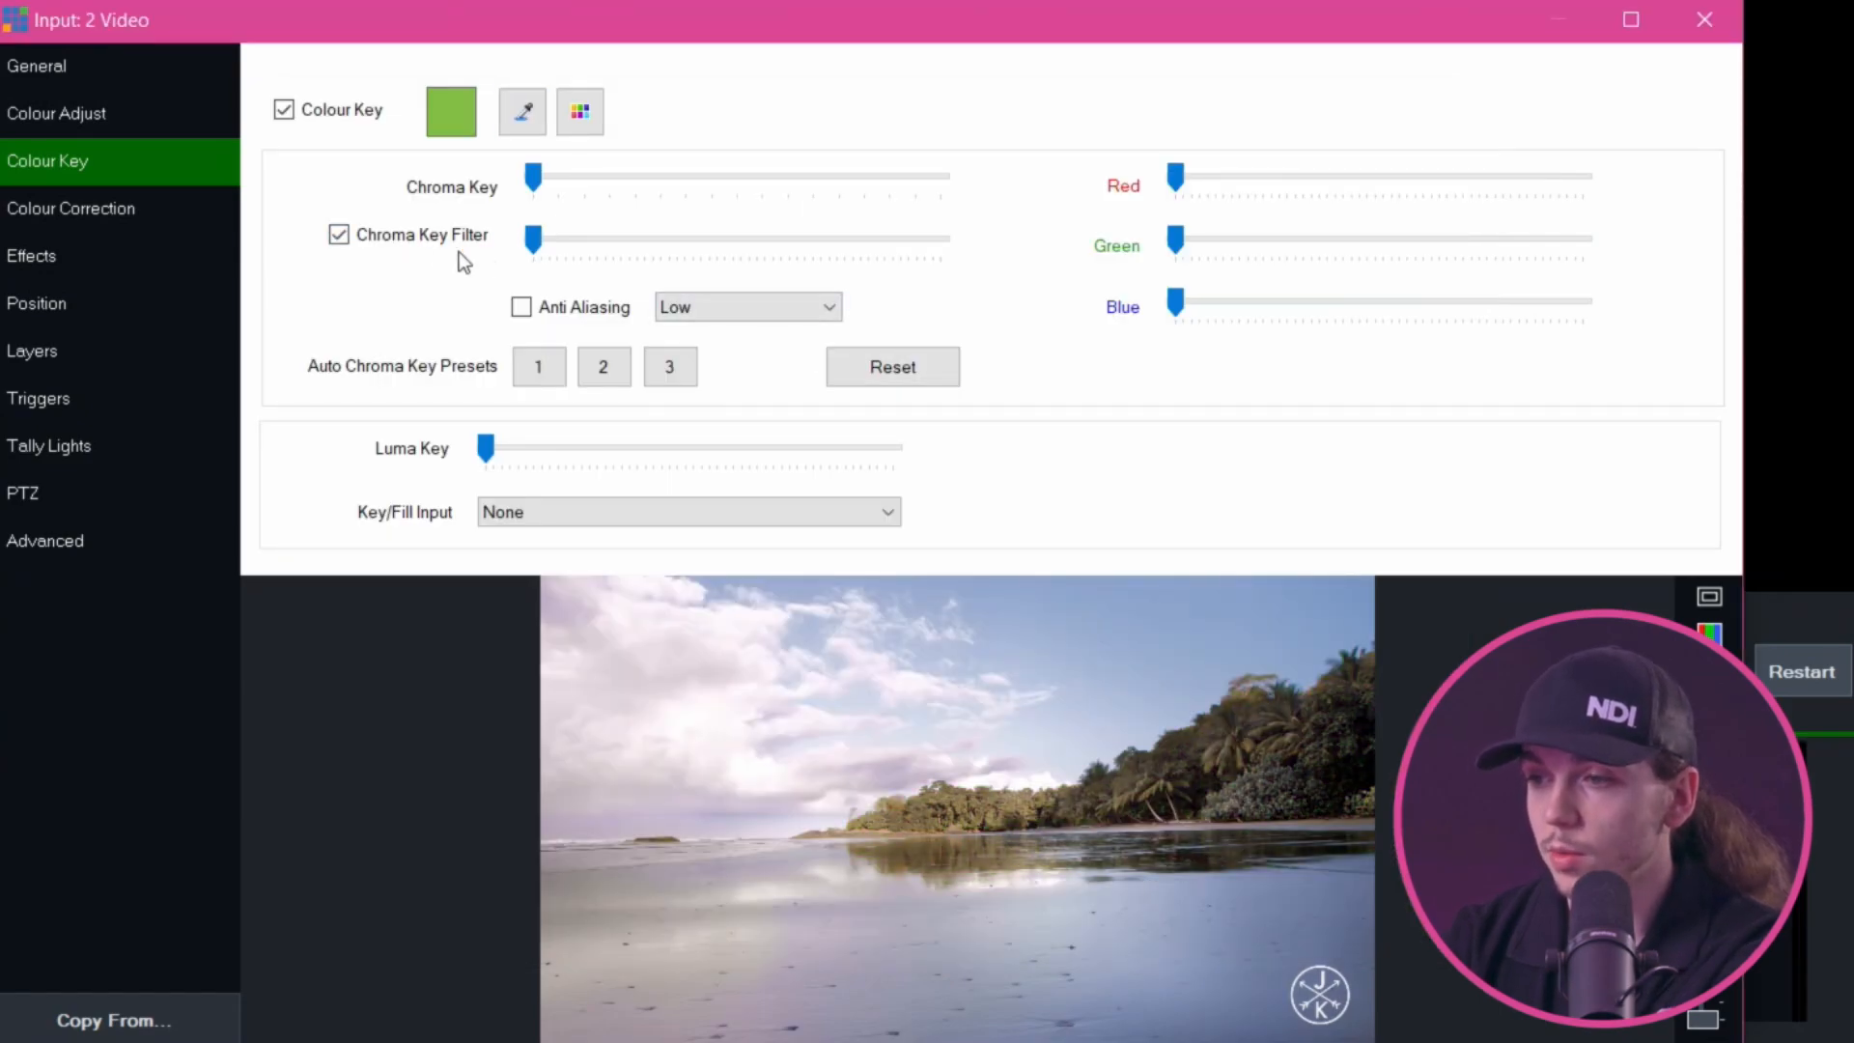
left_click(539, 177)
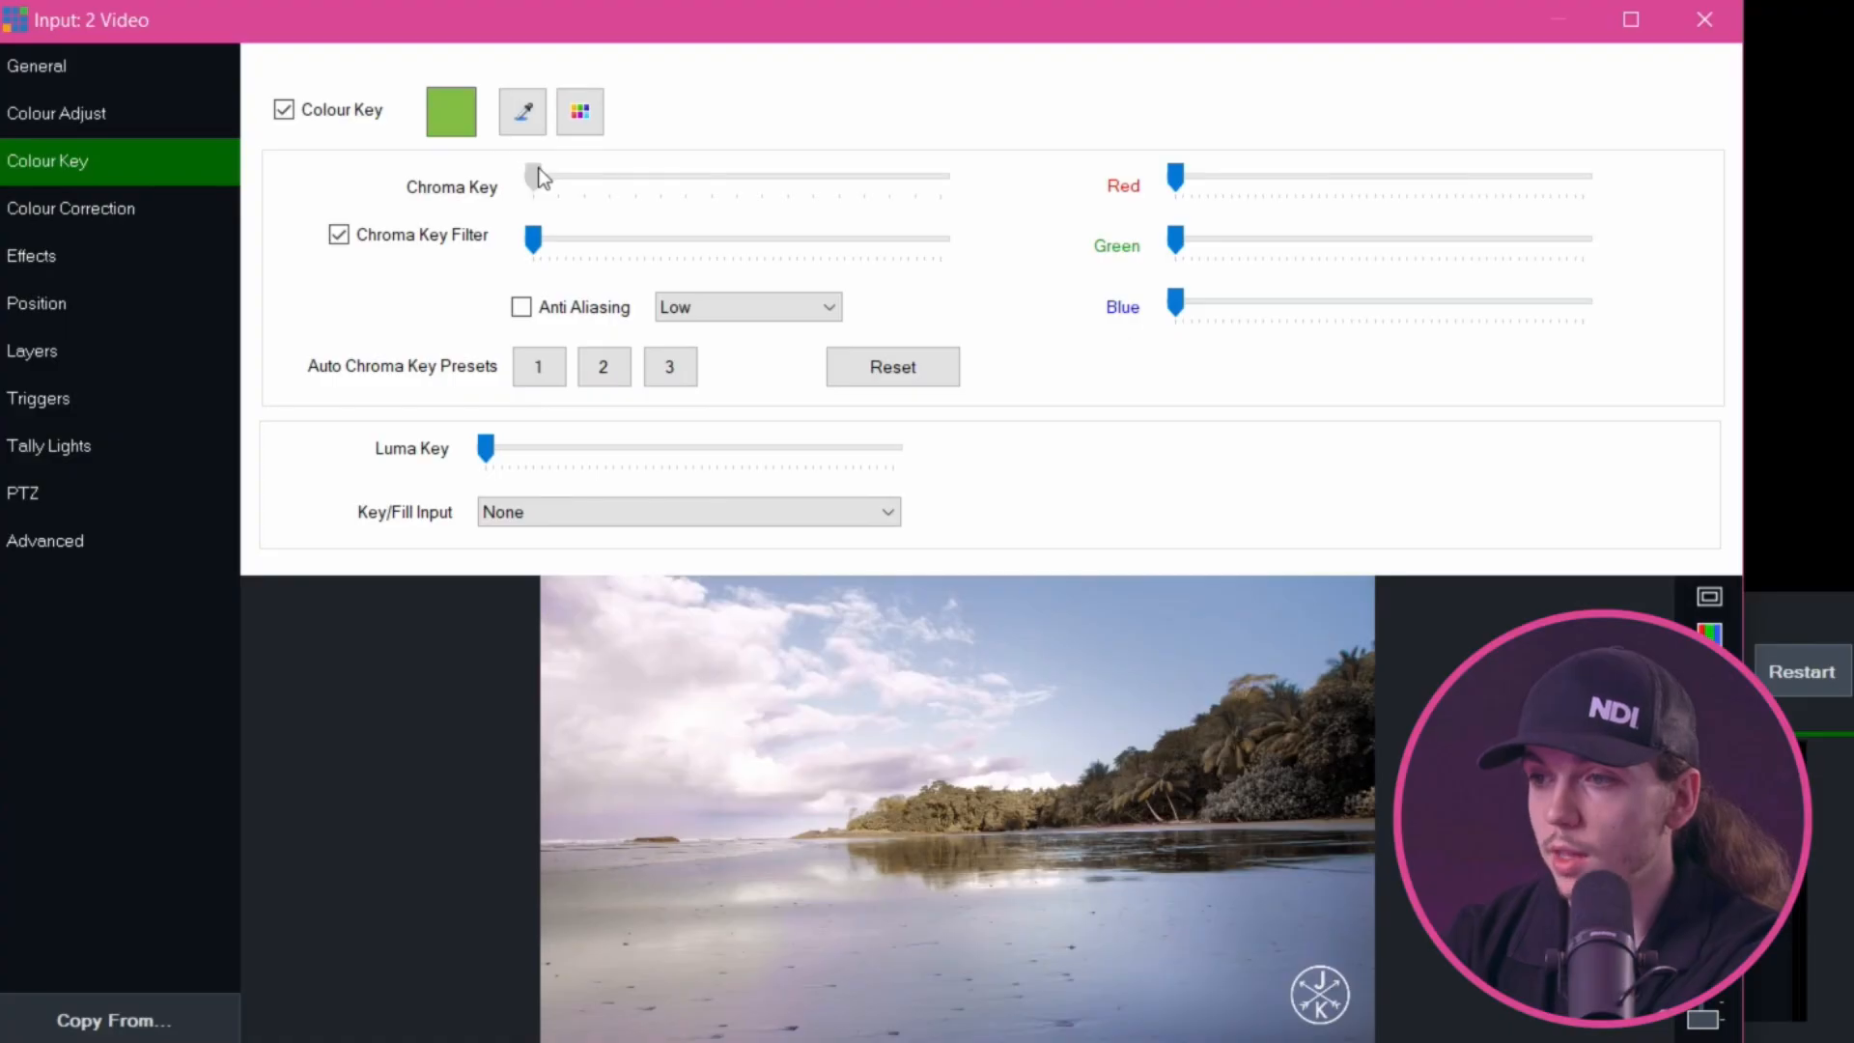
left_click_drag(612, 180, 942, 182)
left_click_drag(541, 244, 459, 212)
left_click(345, 233)
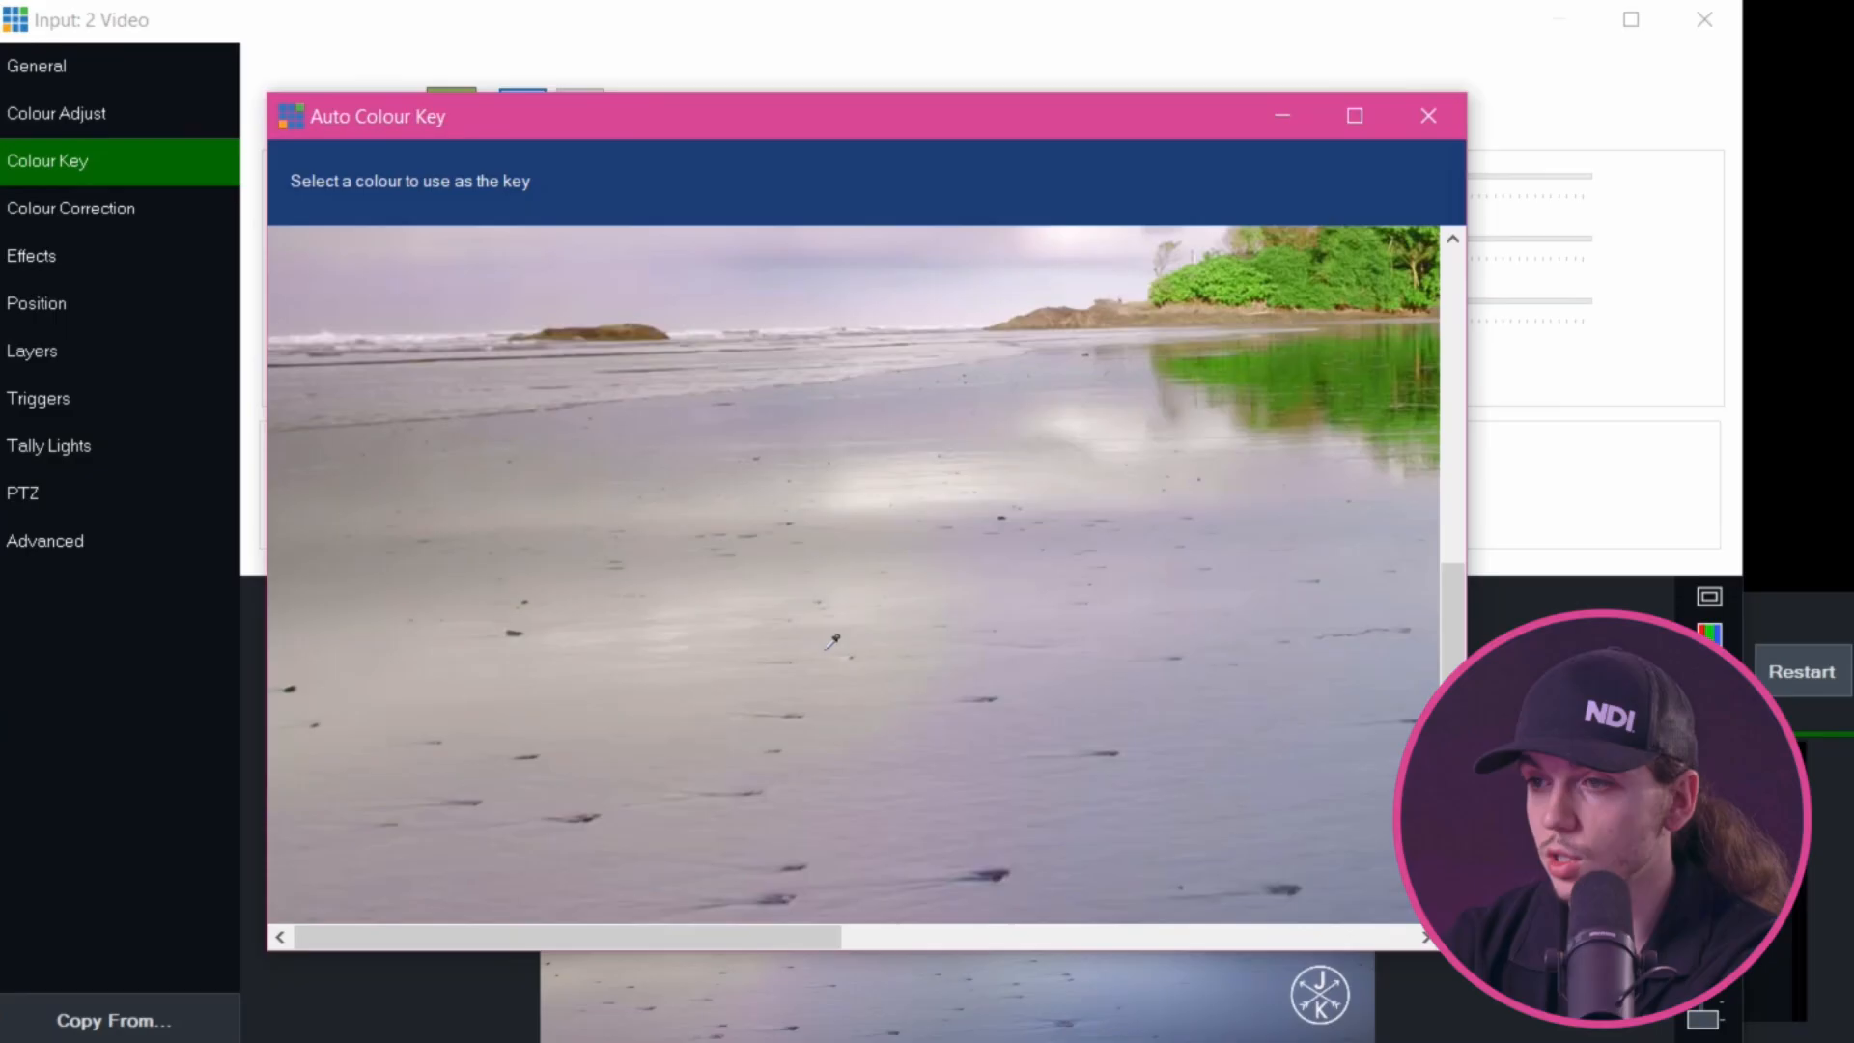
Sample the blue sky as the key colour and try a strong Chroma Key Filter before switching the filter off
scroll(832, 641, "up", 10)
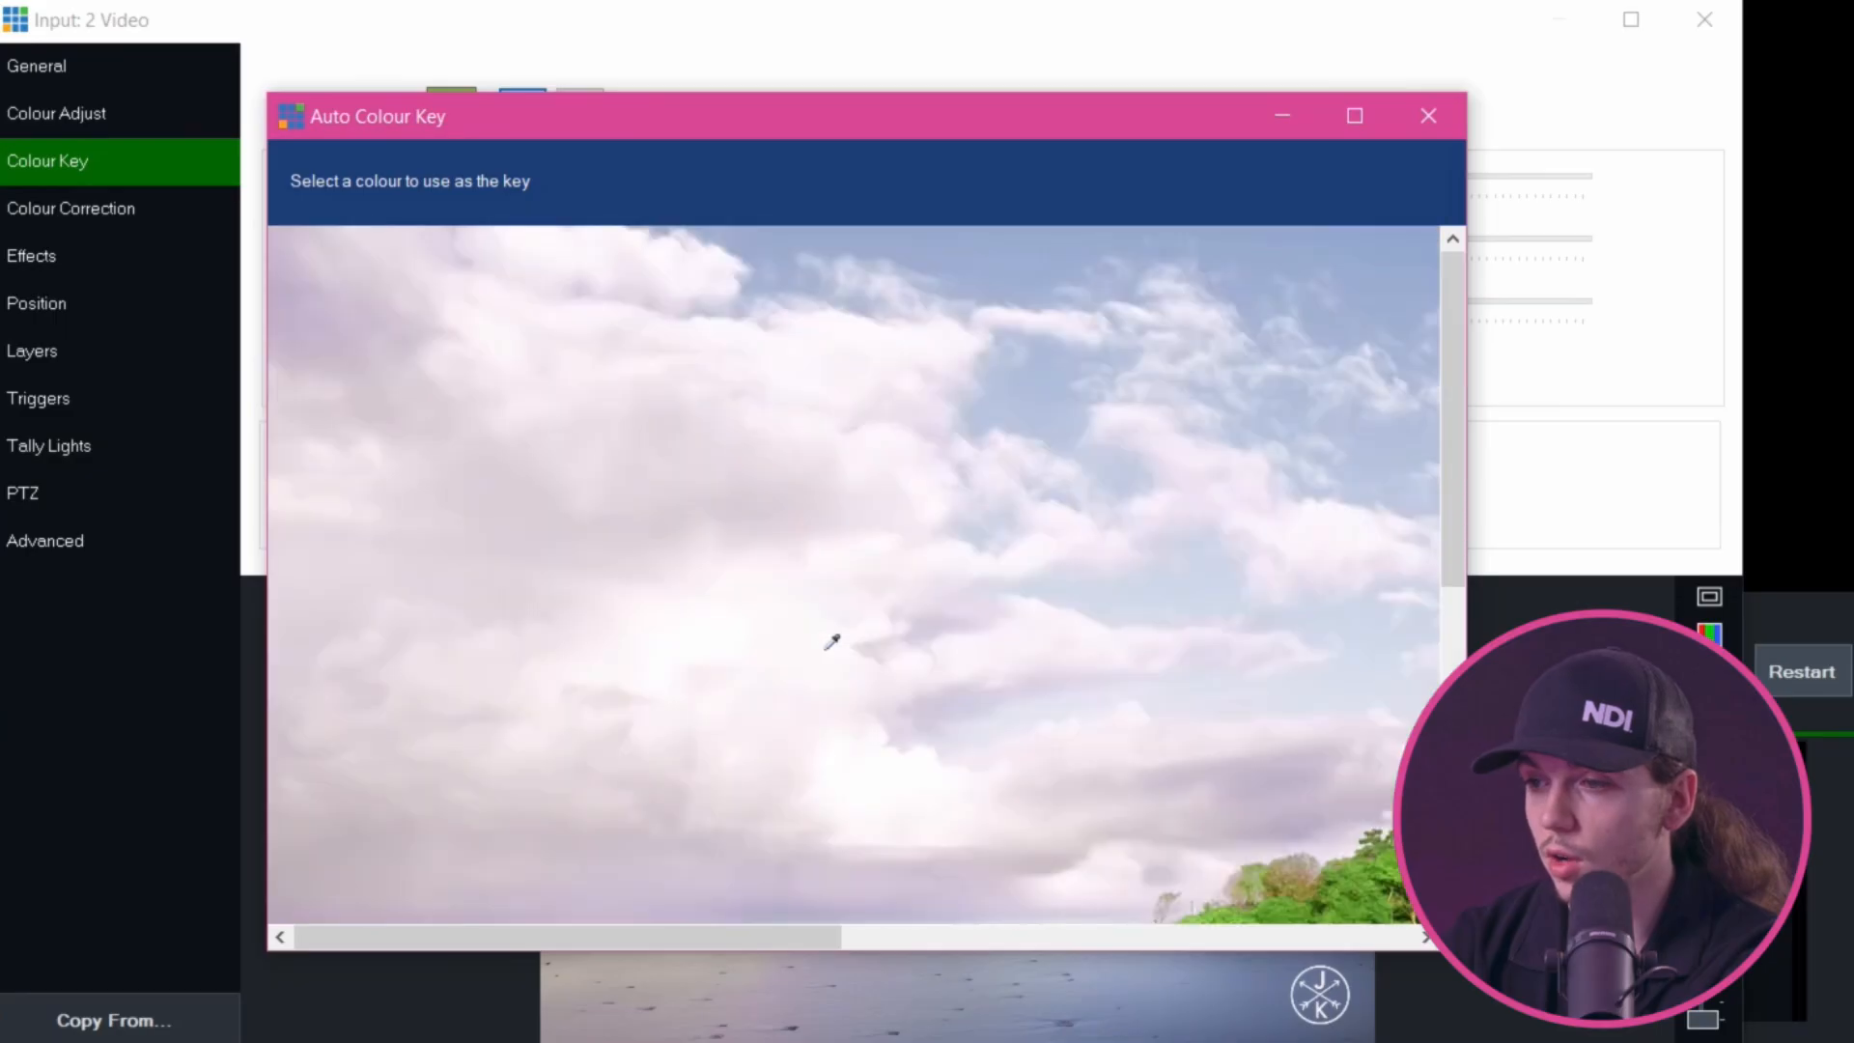
left_click(1381, 273)
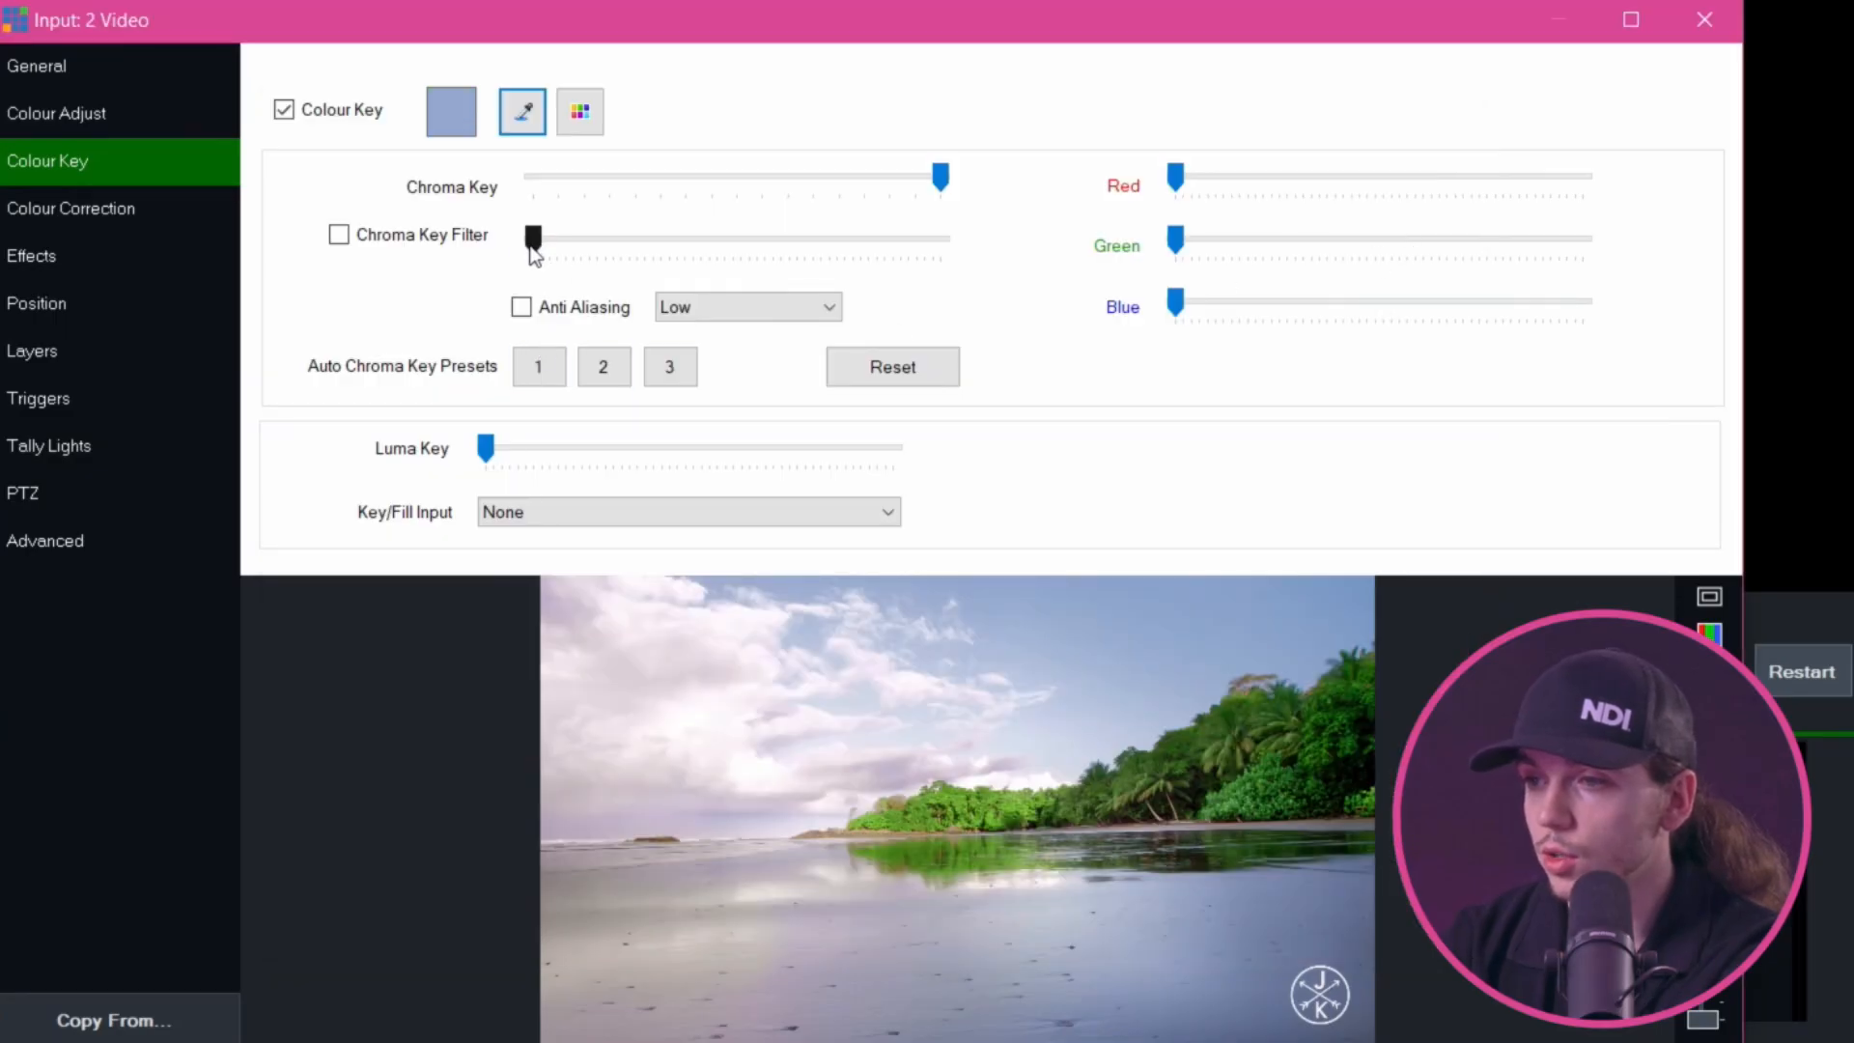
left_click_drag(533, 241, 871, 306)
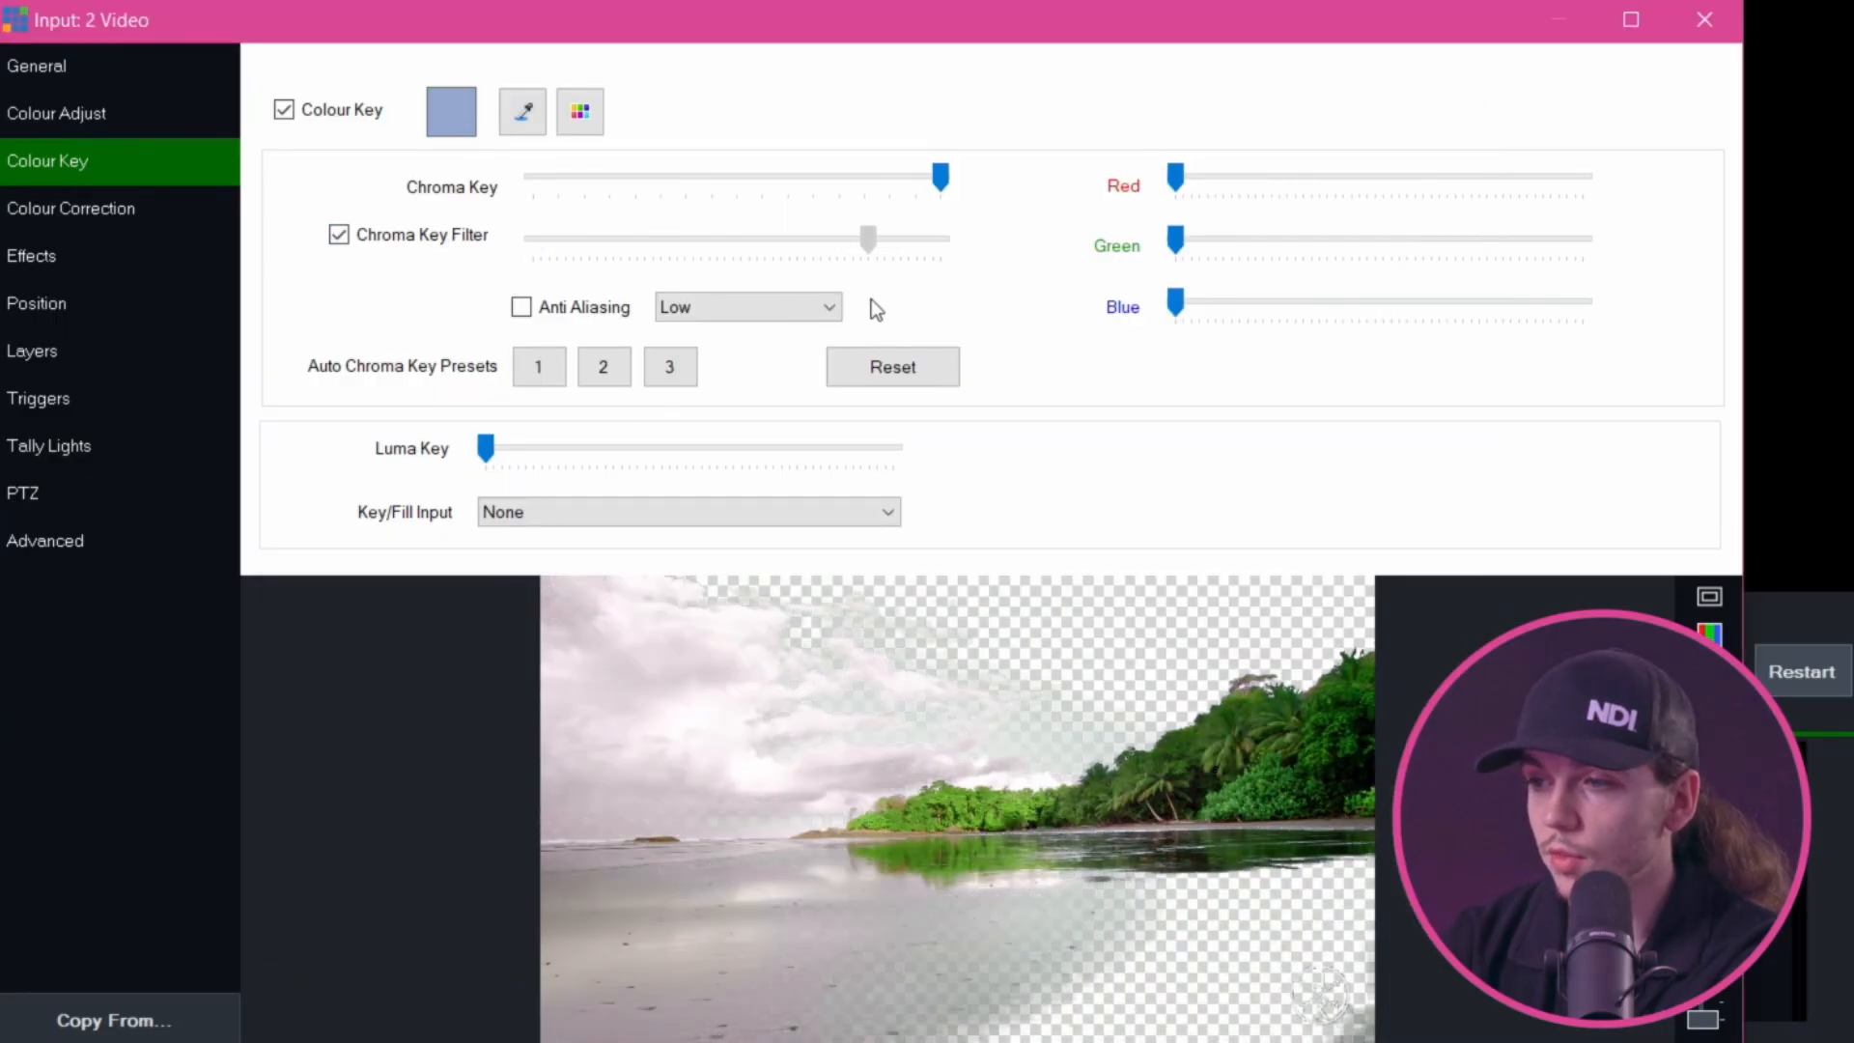
left_click(339, 235)
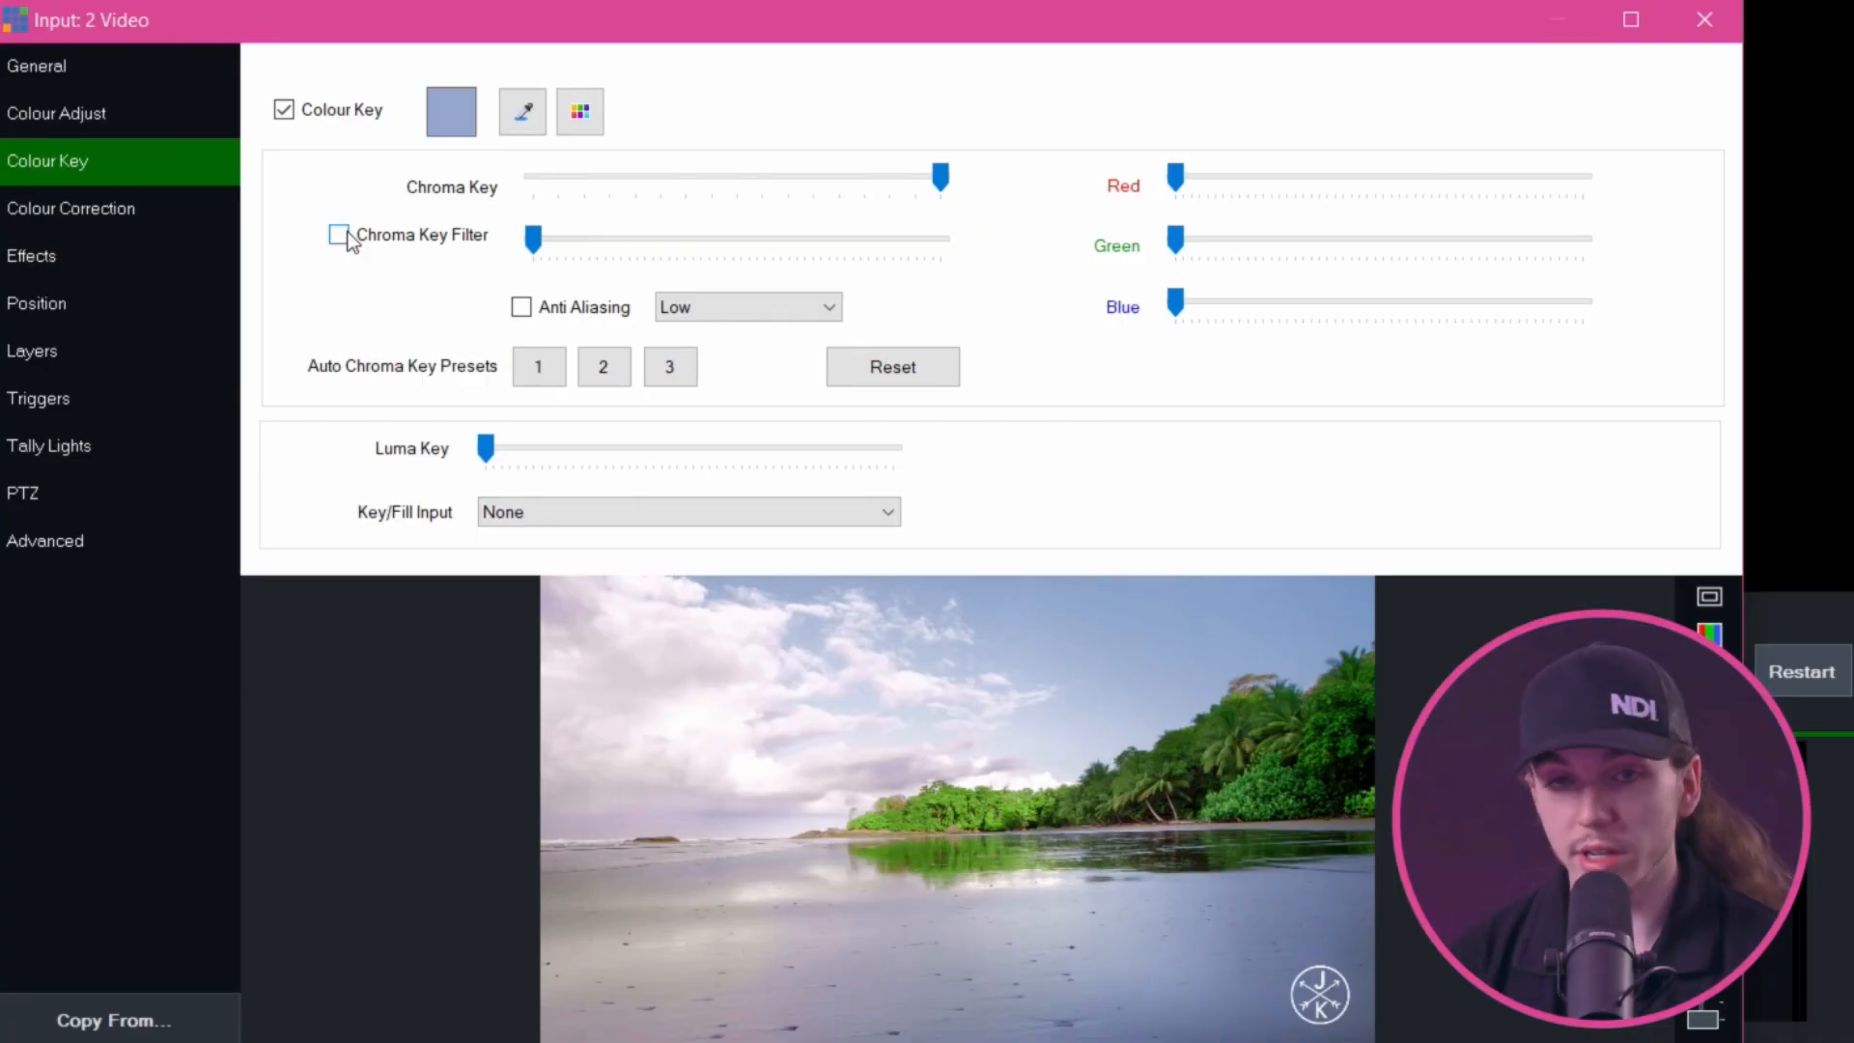
Check the anti-aliasing options, then compare Auto Chroma Key Presets 1 and 2 and leave preset 1 applied
left_click(704, 304)
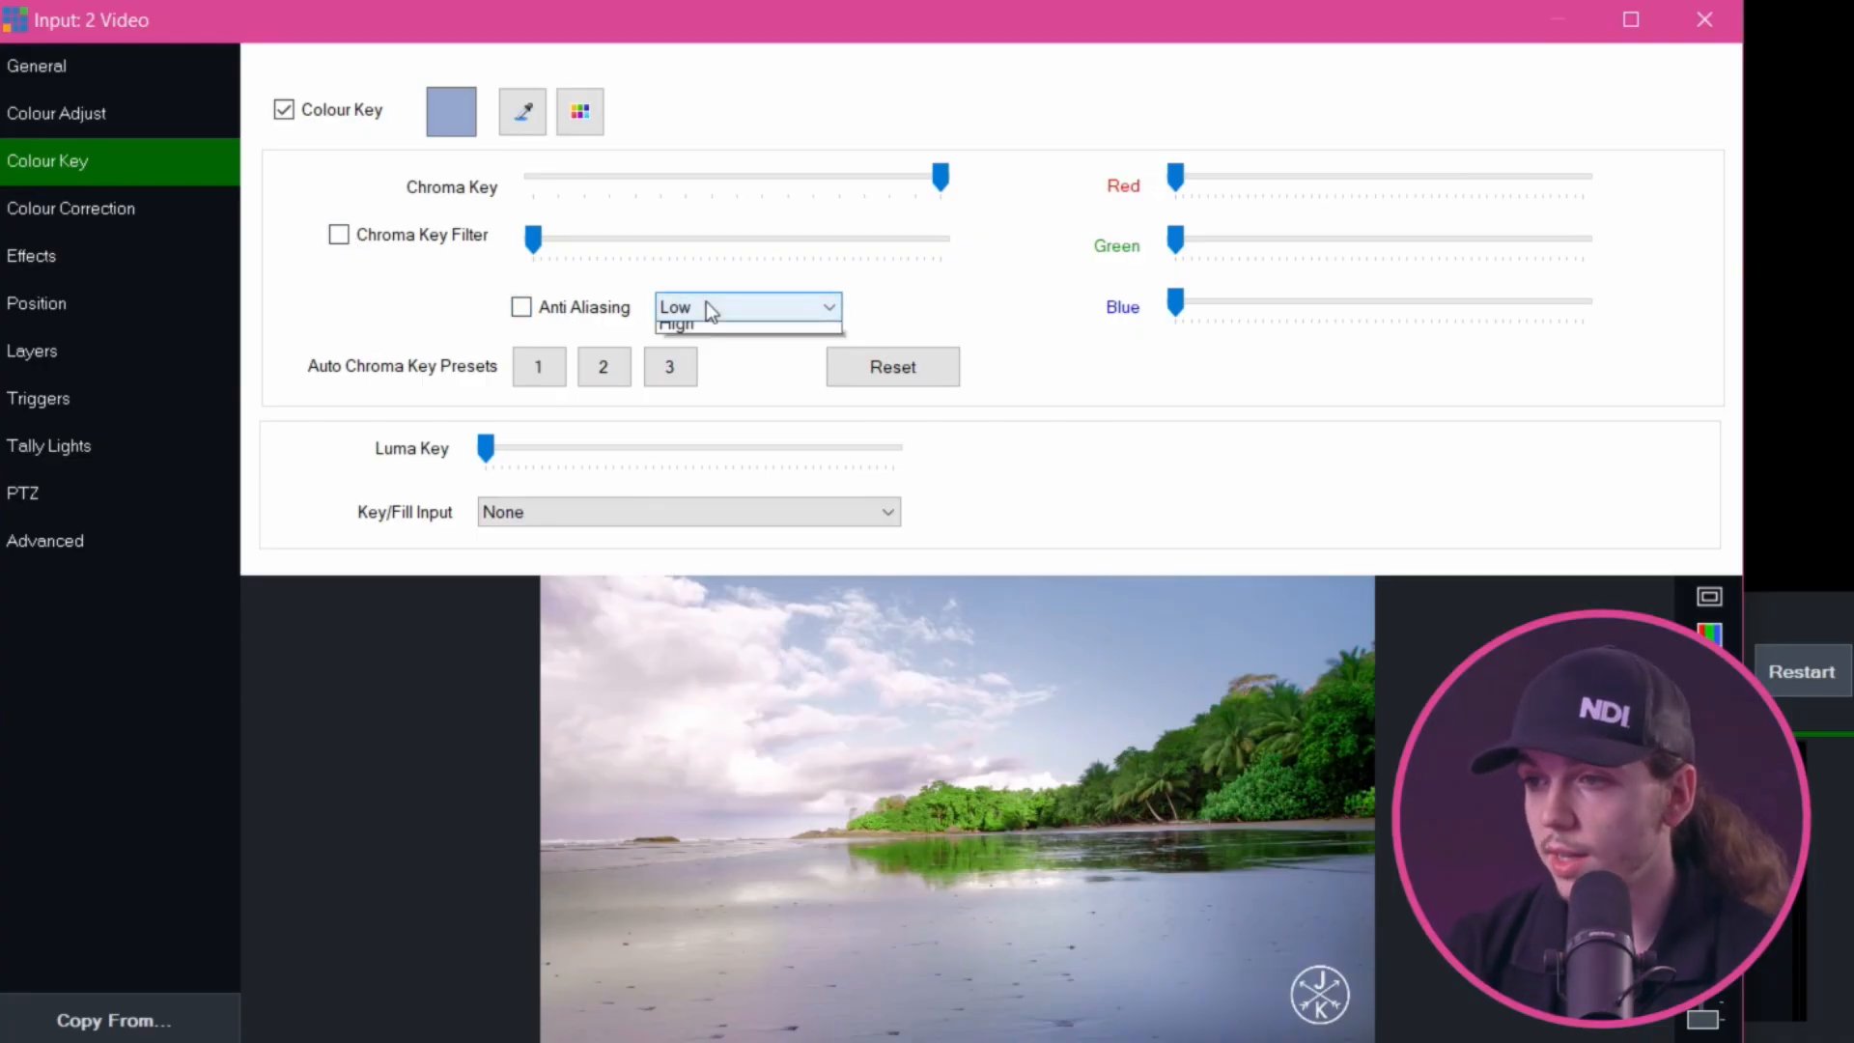
left_click(698, 313)
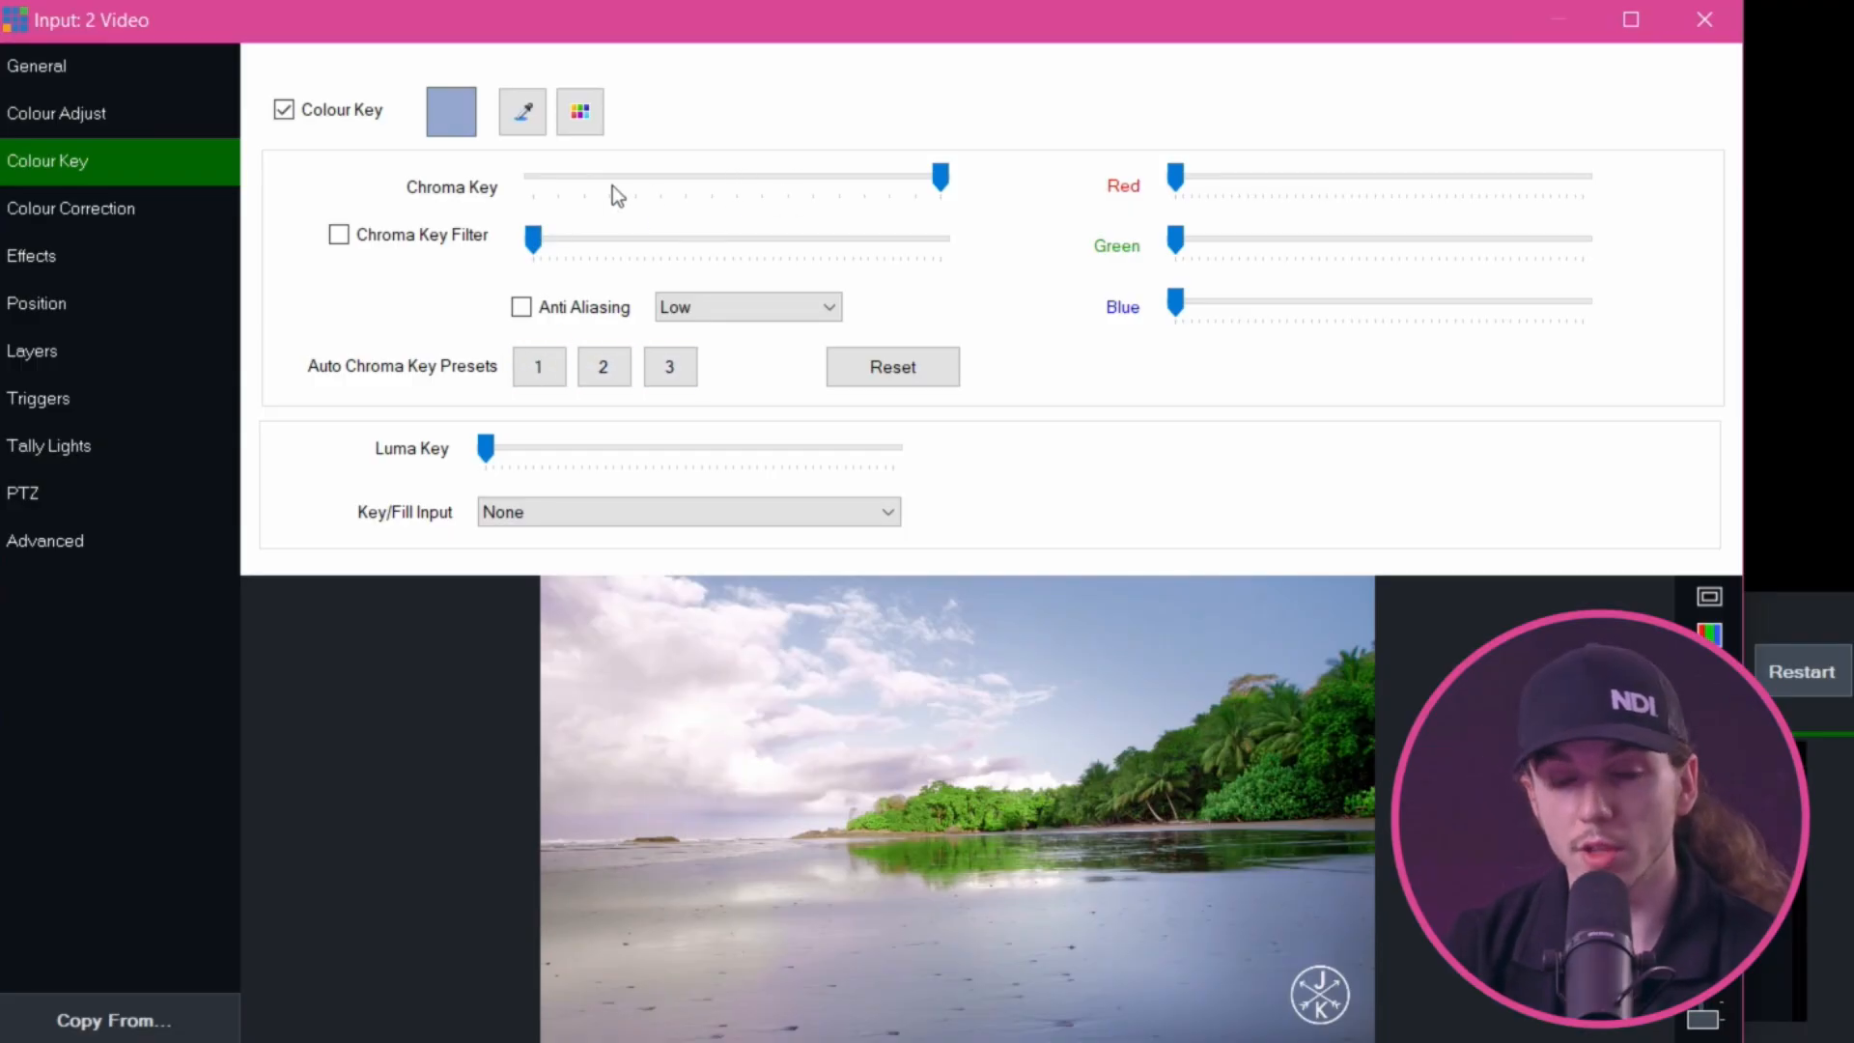
left_click(602, 370)
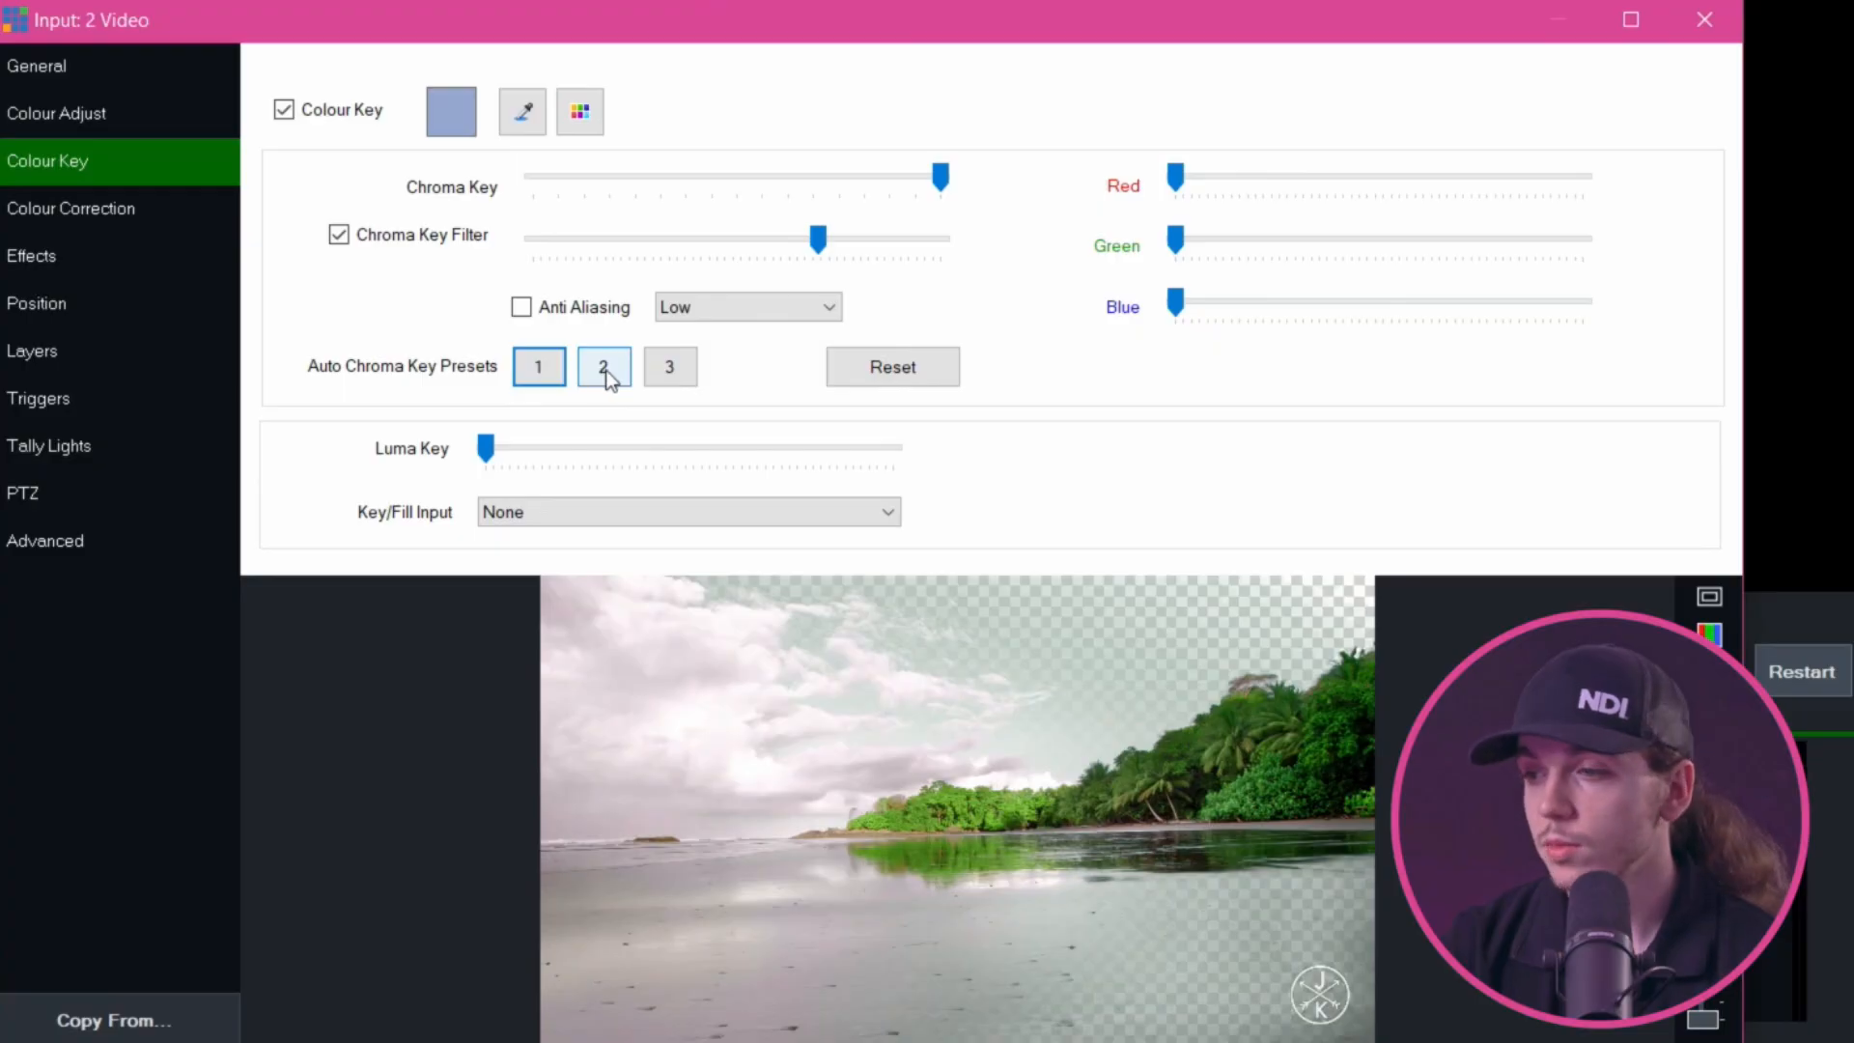
left_click(607, 373)
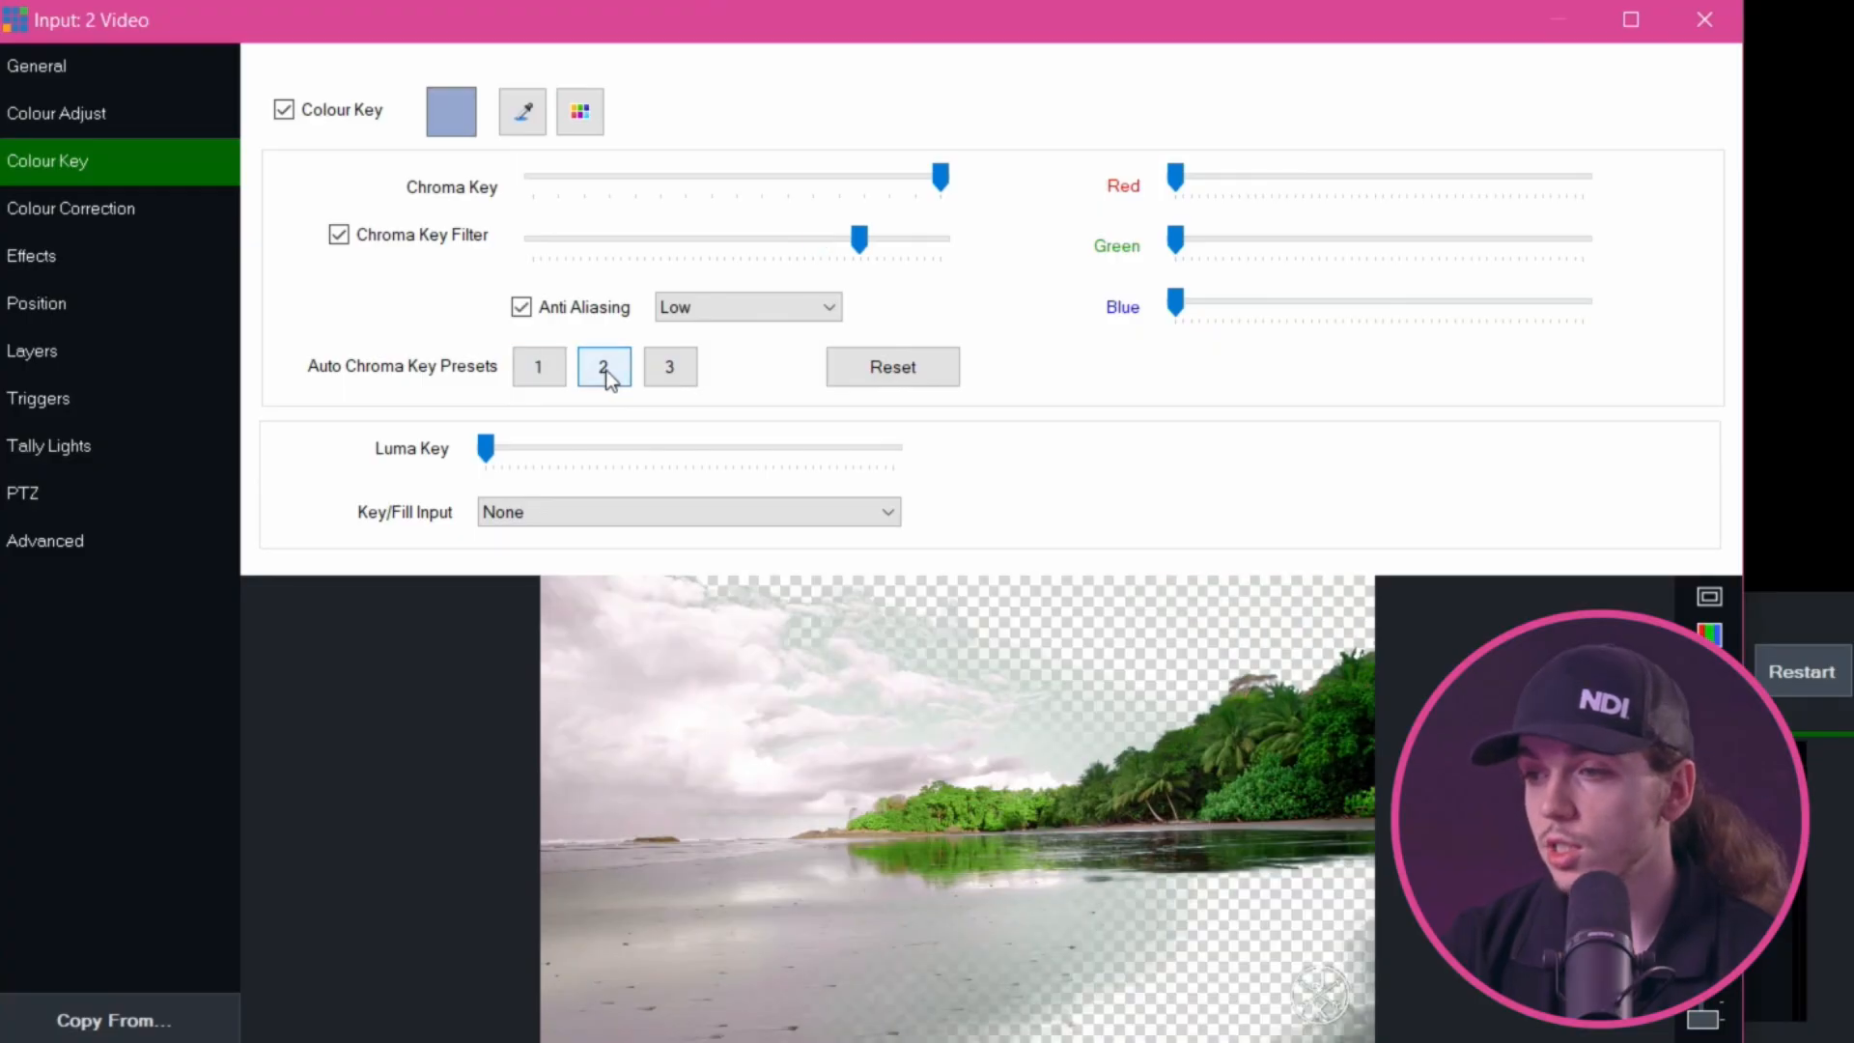
left_click(548, 375)
Reopen the key colour picker, dismiss it without sampling a colour, and disable Colour Key
left_click(522, 113)
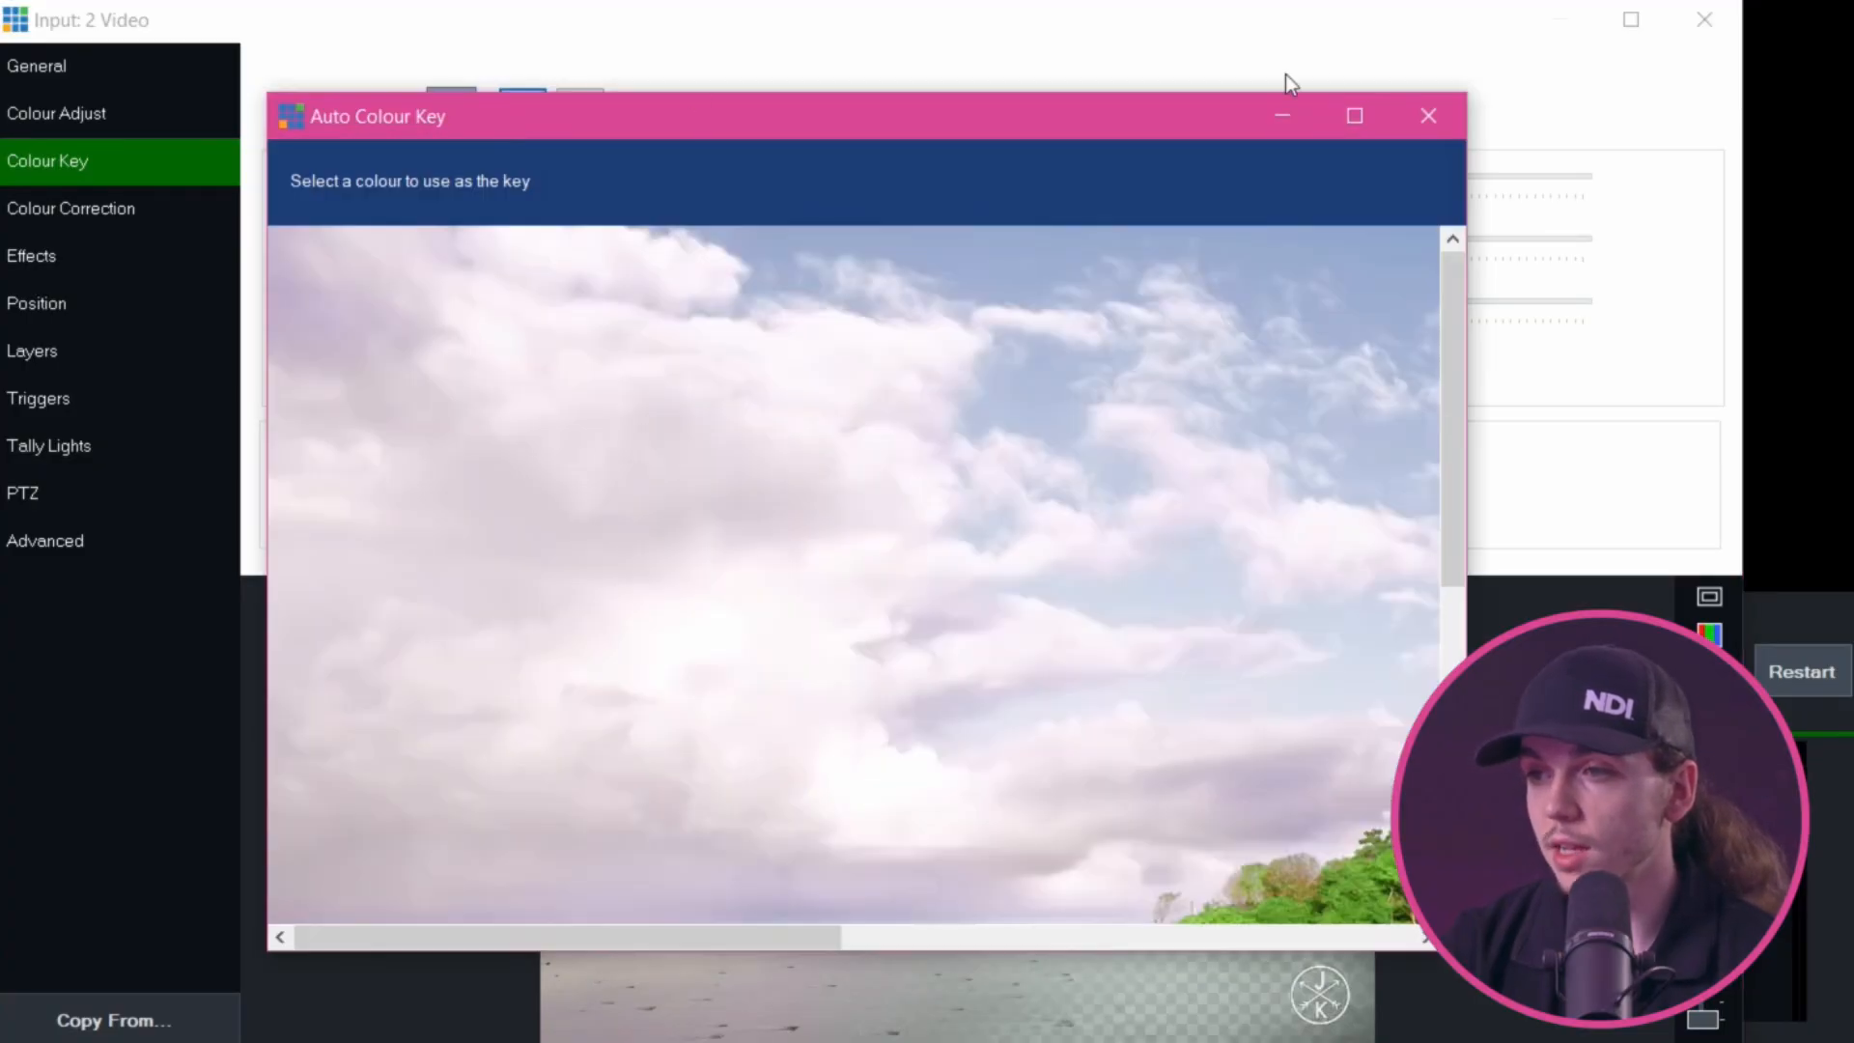
left_click(1428, 116)
left_click(338, 114)
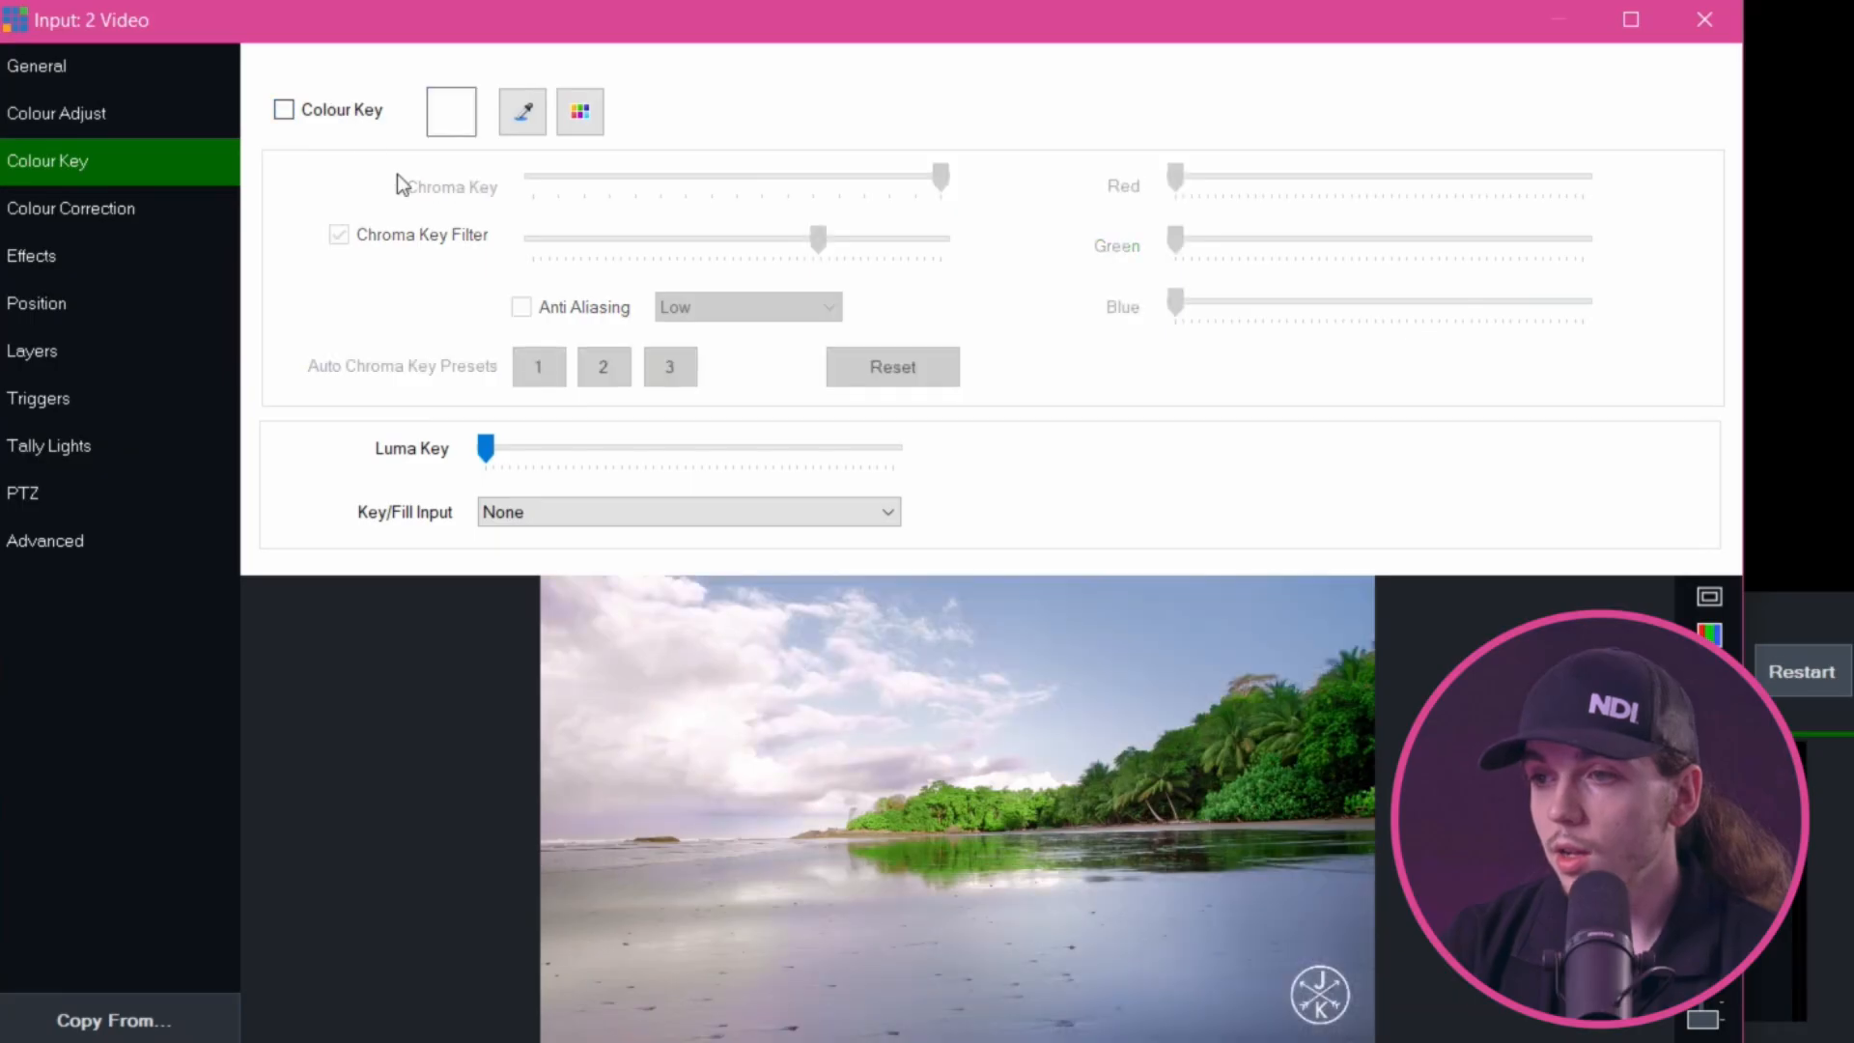
Set the Video input's Key/Fill Input to 1 Text Middle Centre Left Right Sharp.gtzip
left_click(542, 521)
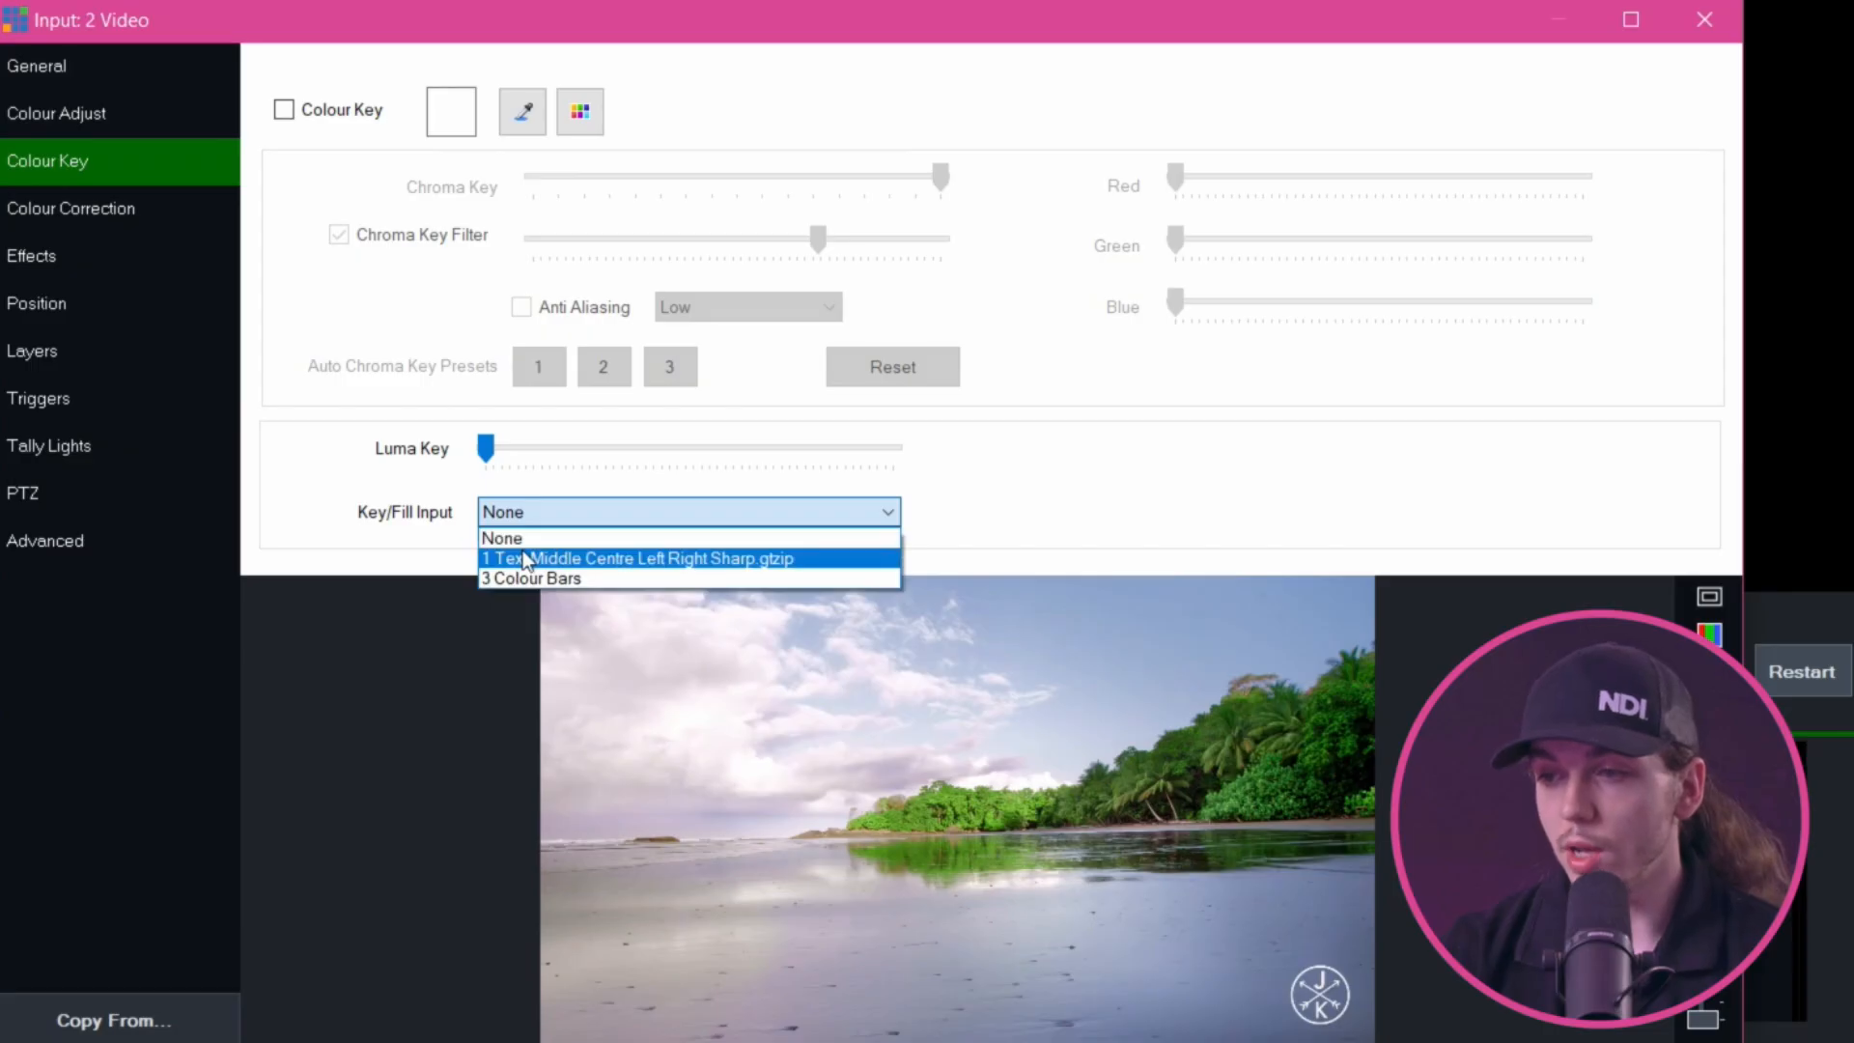
left_click(529, 560)
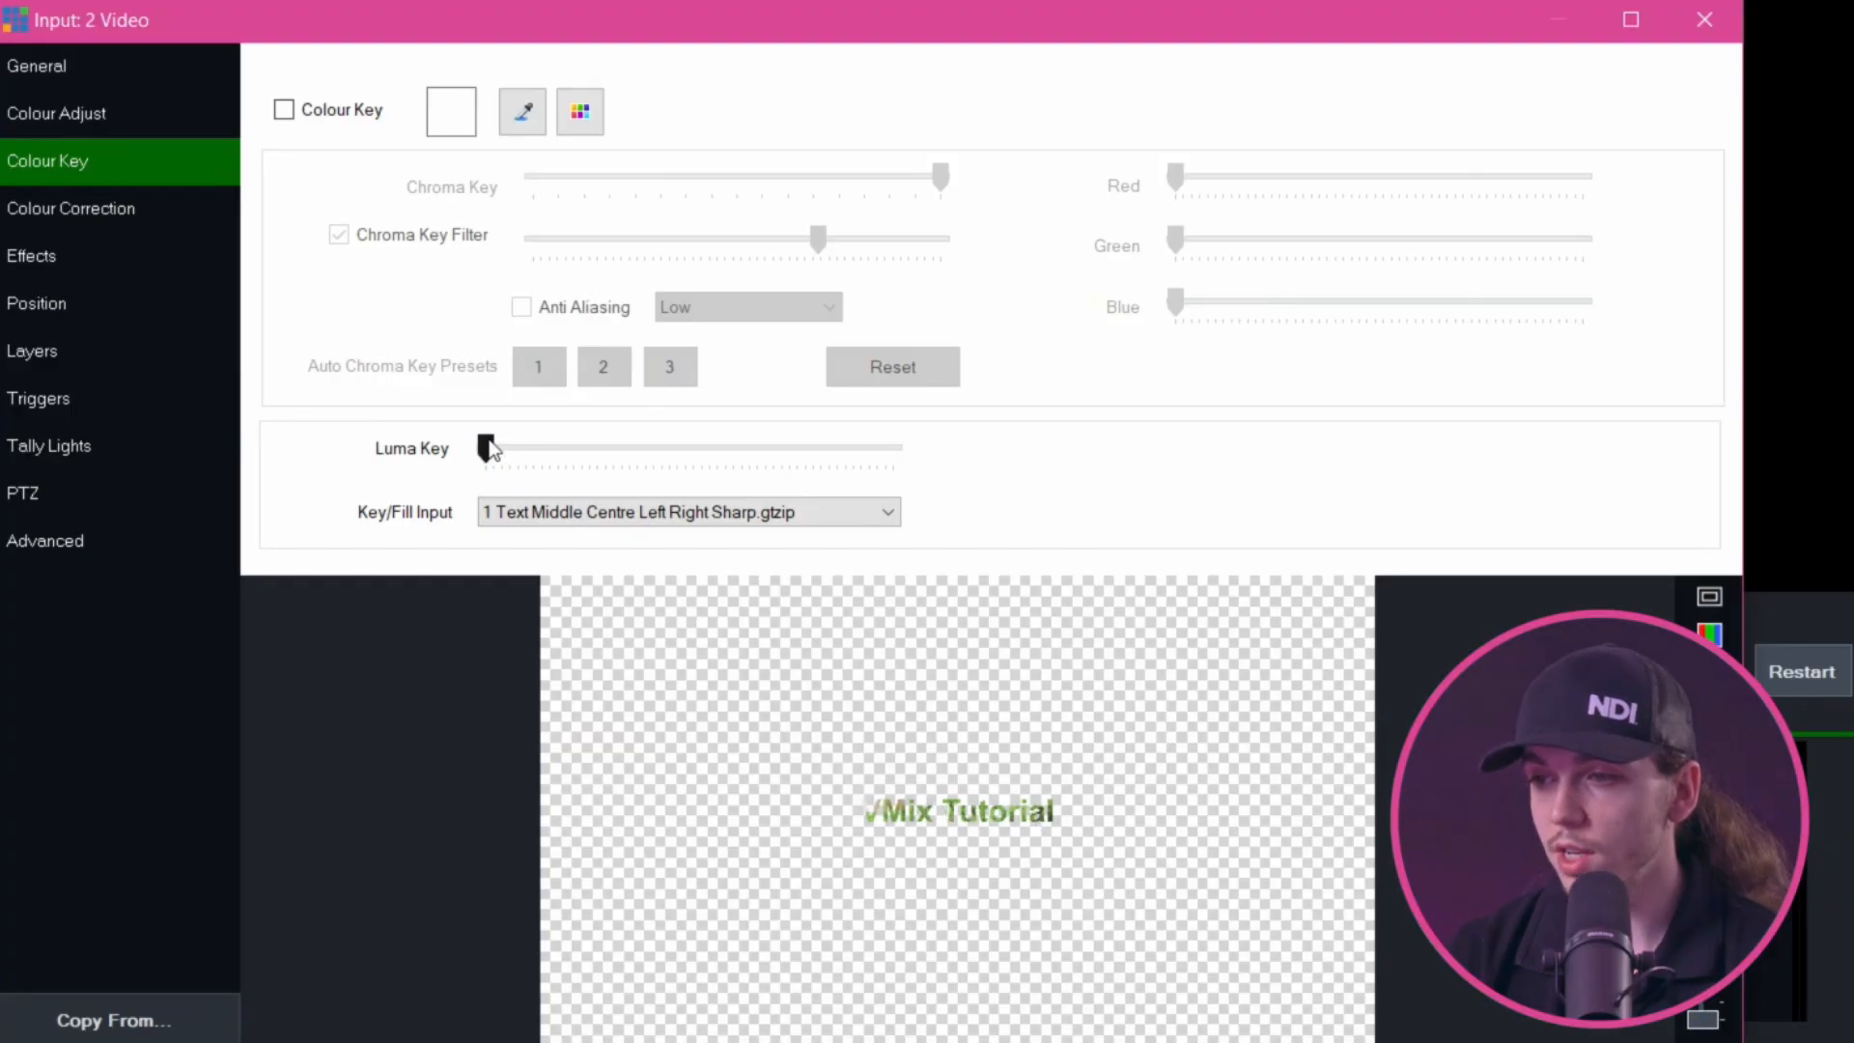
Try the Luma Key across its range and return it to zero
left_click_drag(485, 447, 898, 469)
left_click_drag(637, 449, 438, 476)
Set colour correction to Lift 0.02, 0.01, -0.02, Gamma 0.01, 0.01, -0.01 and Gain 0.98, 1, 1.02
left_click(71, 208)
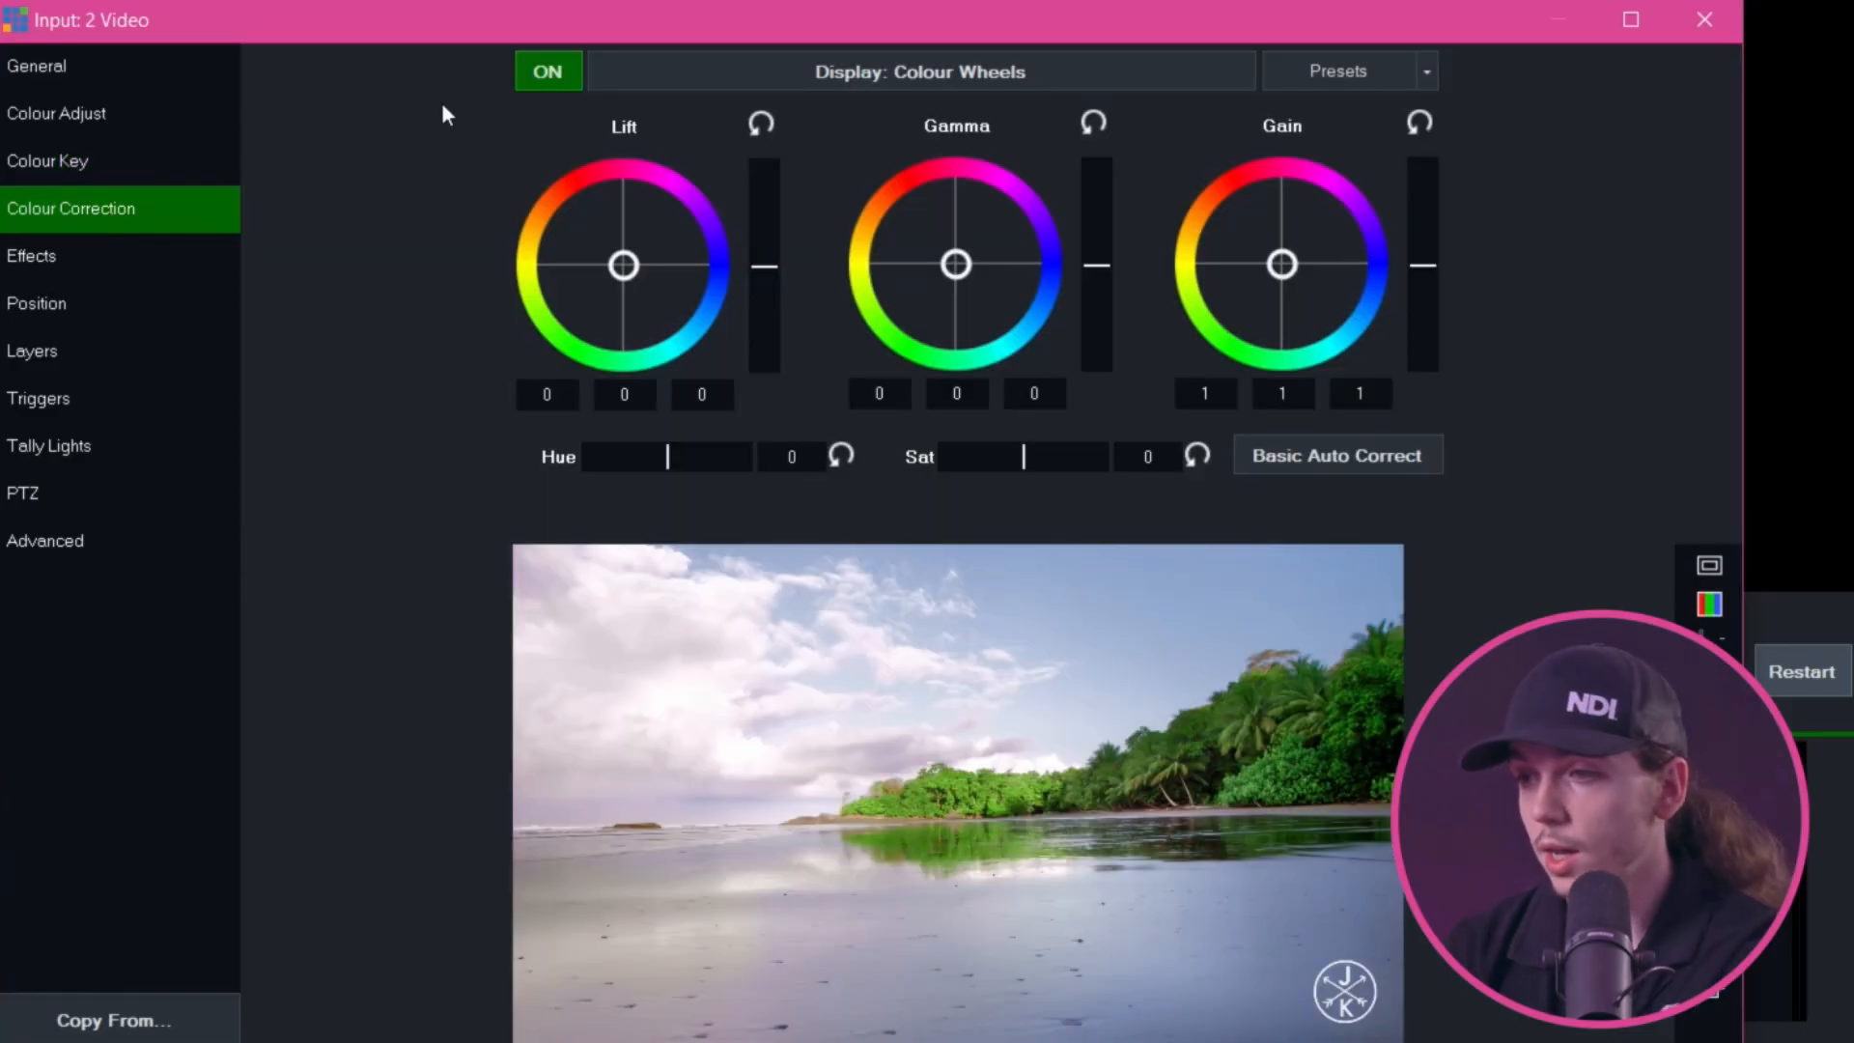
mouse_move(623, 264)
left_mouse_down()
mouse_move(683, 153)
mouse_move(566, 215)
mouse_move(585, 303)
mouse_move(634, 274)
mouse_move(621, 267)
left_mouse_up()
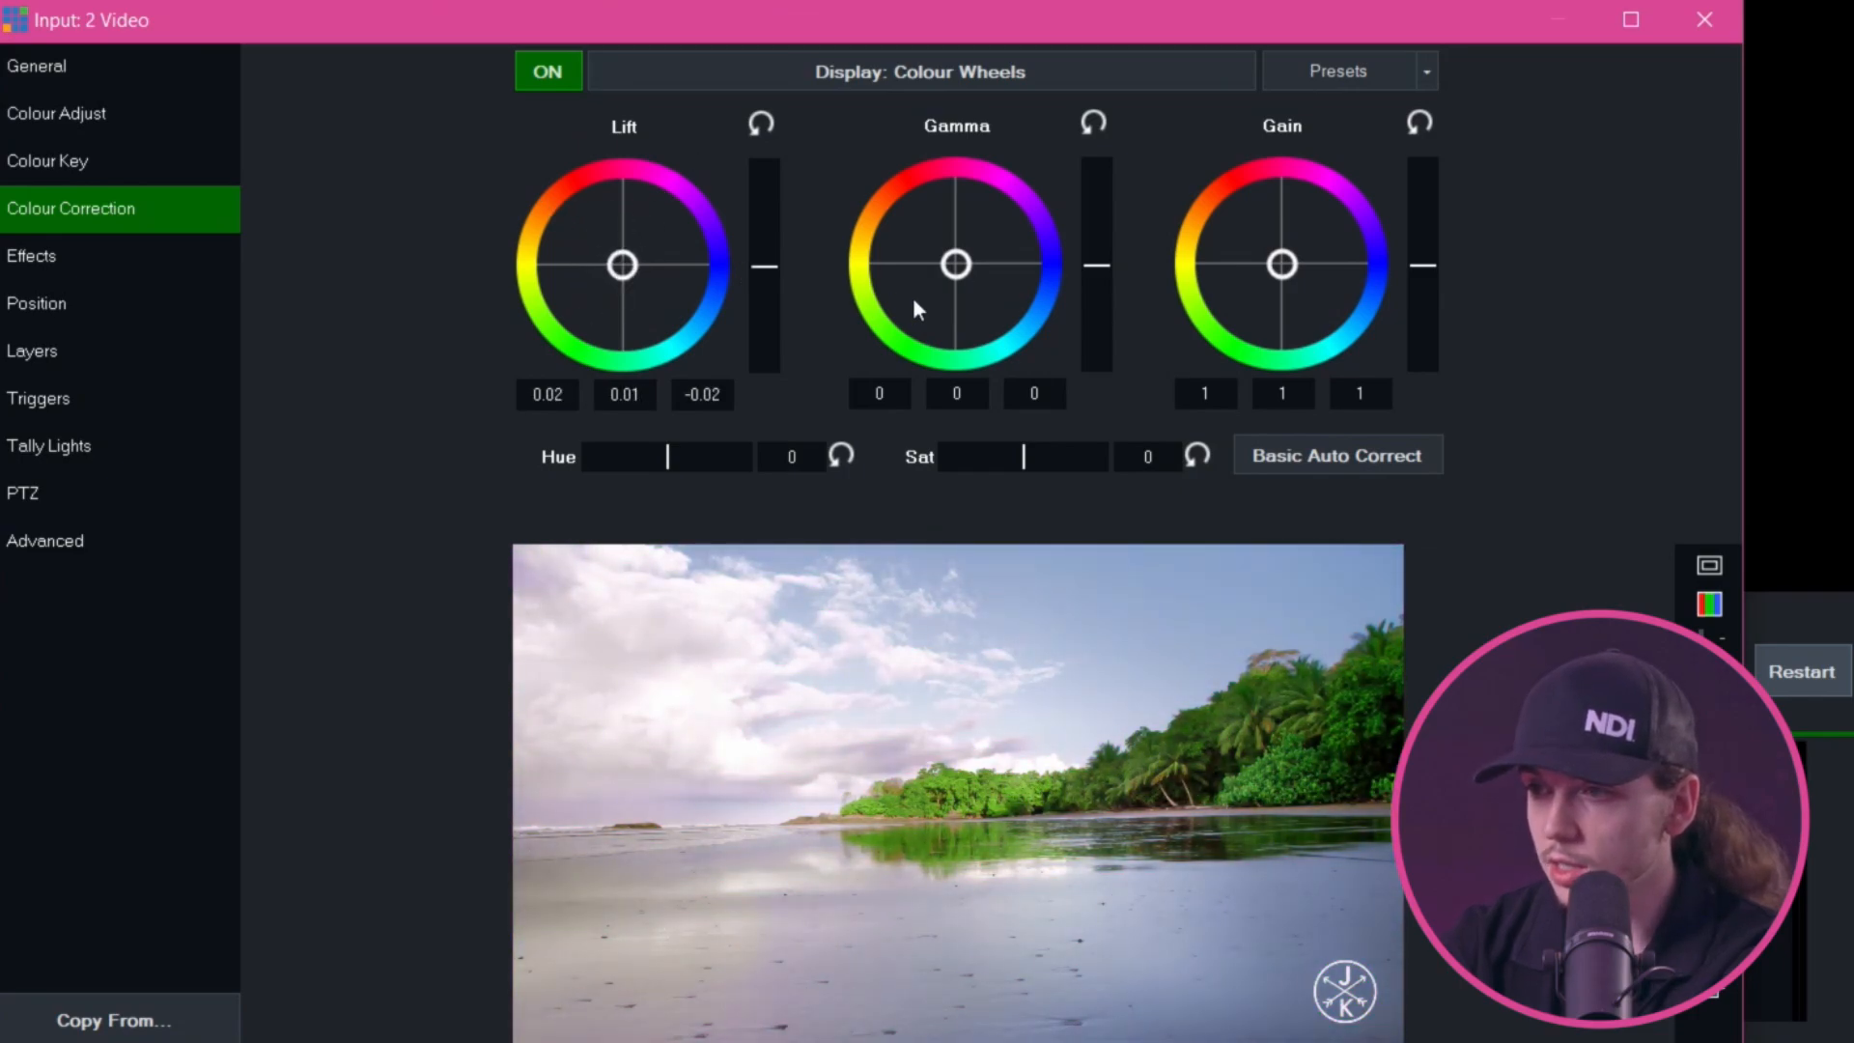
mouse_move(964, 272)
left_mouse_down()
mouse_move(1001, 203)
mouse_move(907, 182)
mouse_move(964, 275)
left_mouse_up()
mouse_move(1274, 271)
left_mouse_down()
mouse_move(1286, 182)
mouse_move(1280, 304)
mouse_move(1282, 266)
left_mouse_up()
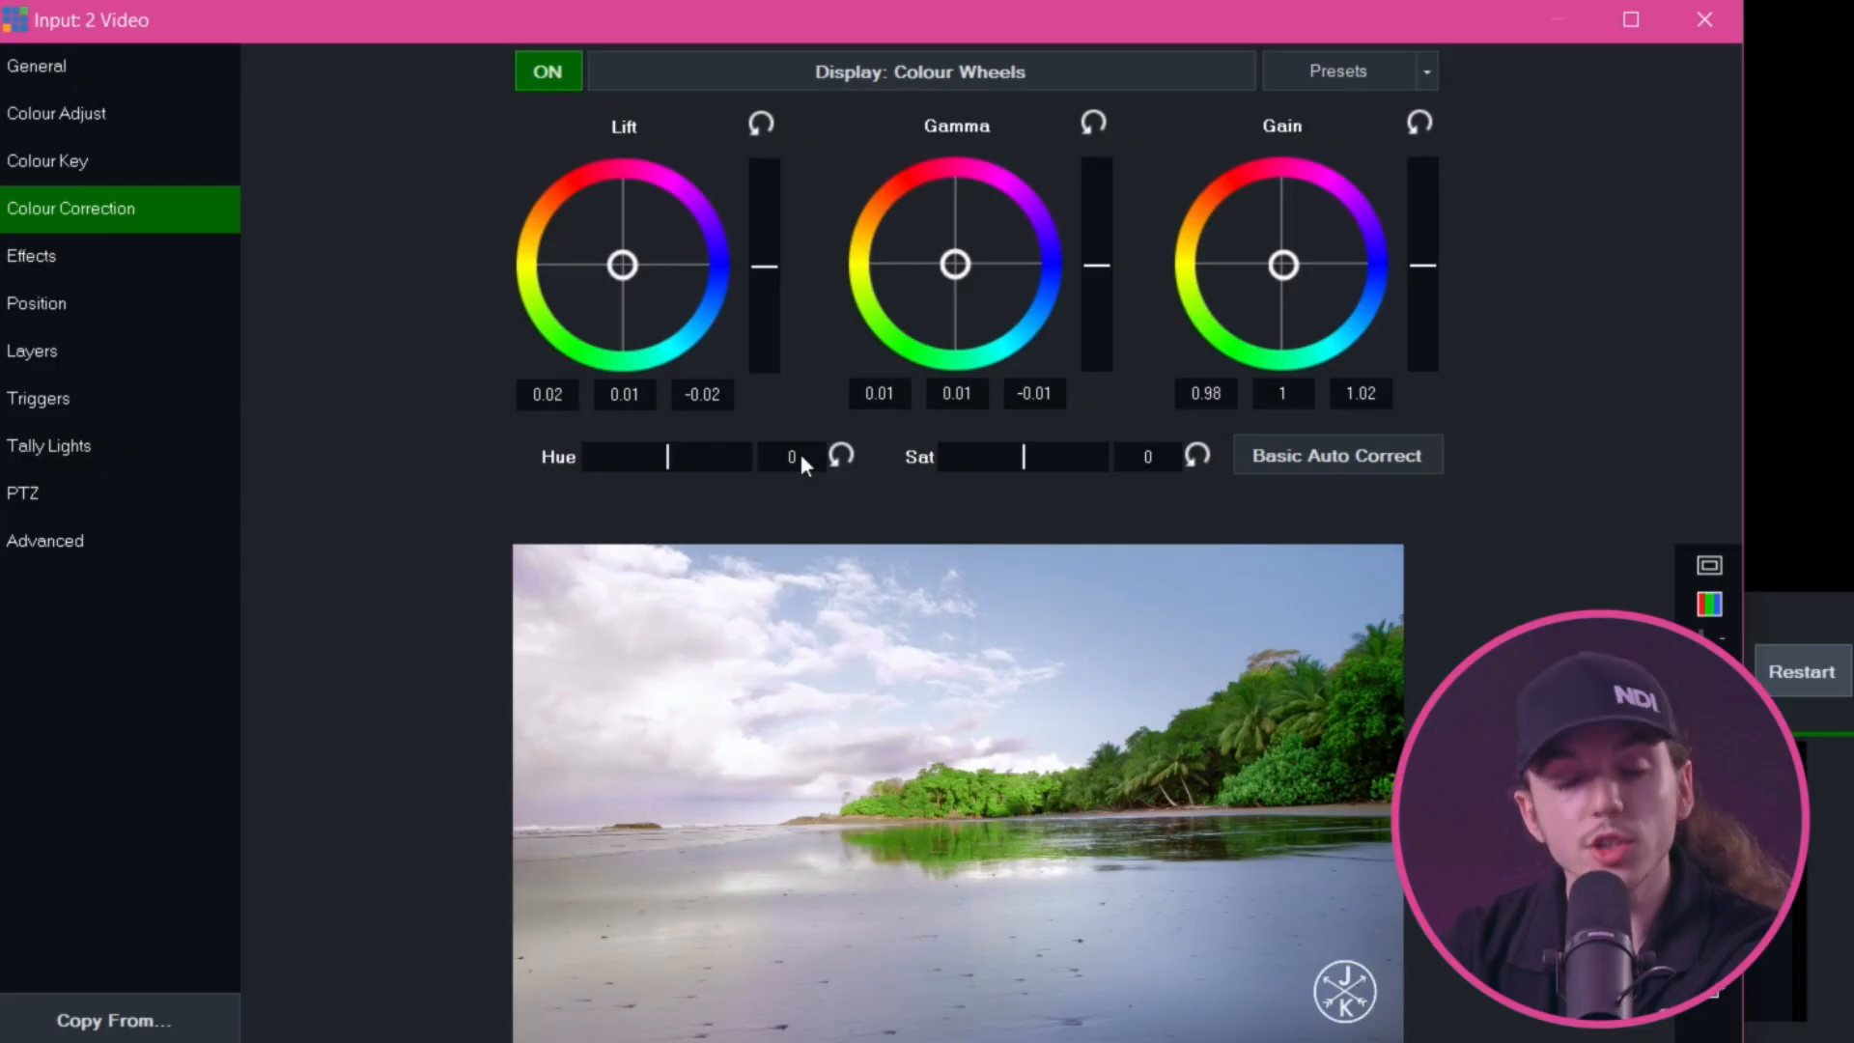
Try a hue shift of -0.36, return the hue to 0, and lower the saturation to -0.03
left_click_drag(666, 458, 961, 481)
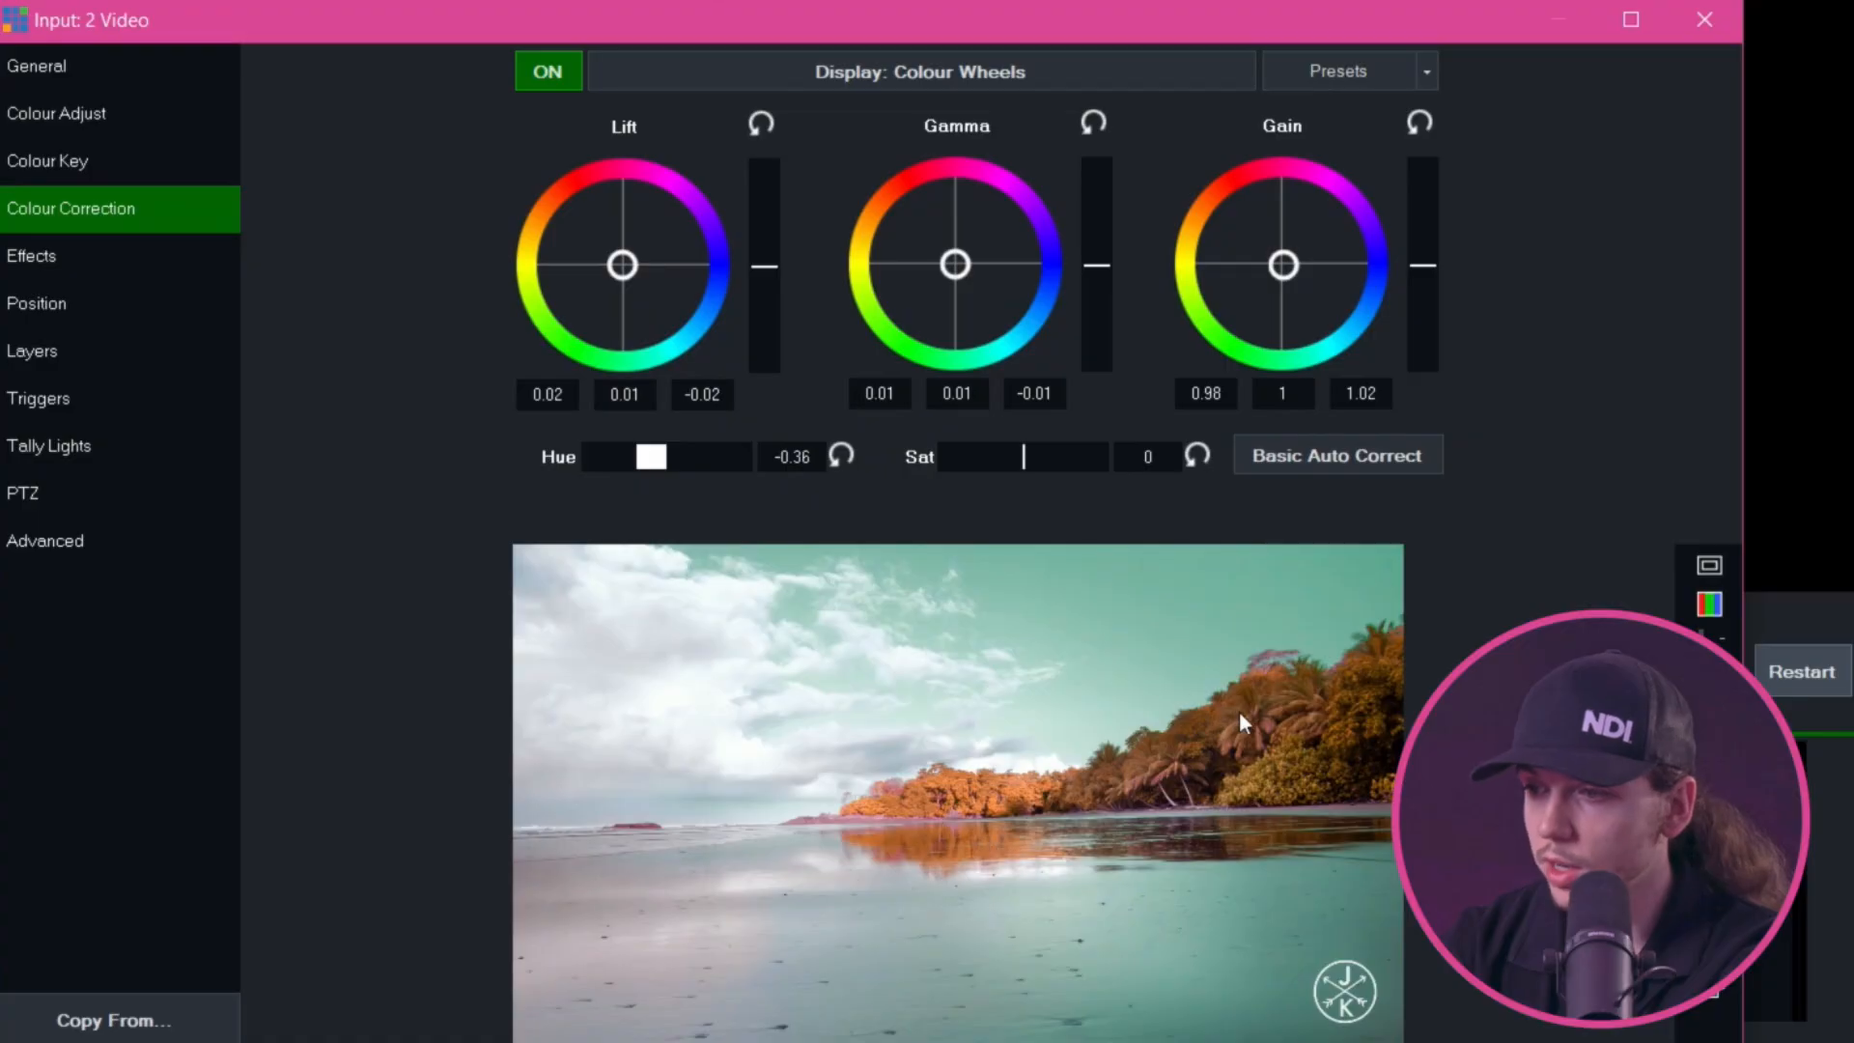
left_click_drag(637, 458, 710, 463)
mouse_move(1024, 456)
left_mouse_down()
mouse_move(1278, 455)
mouse_move(1019, 459)
left_mouse_up()
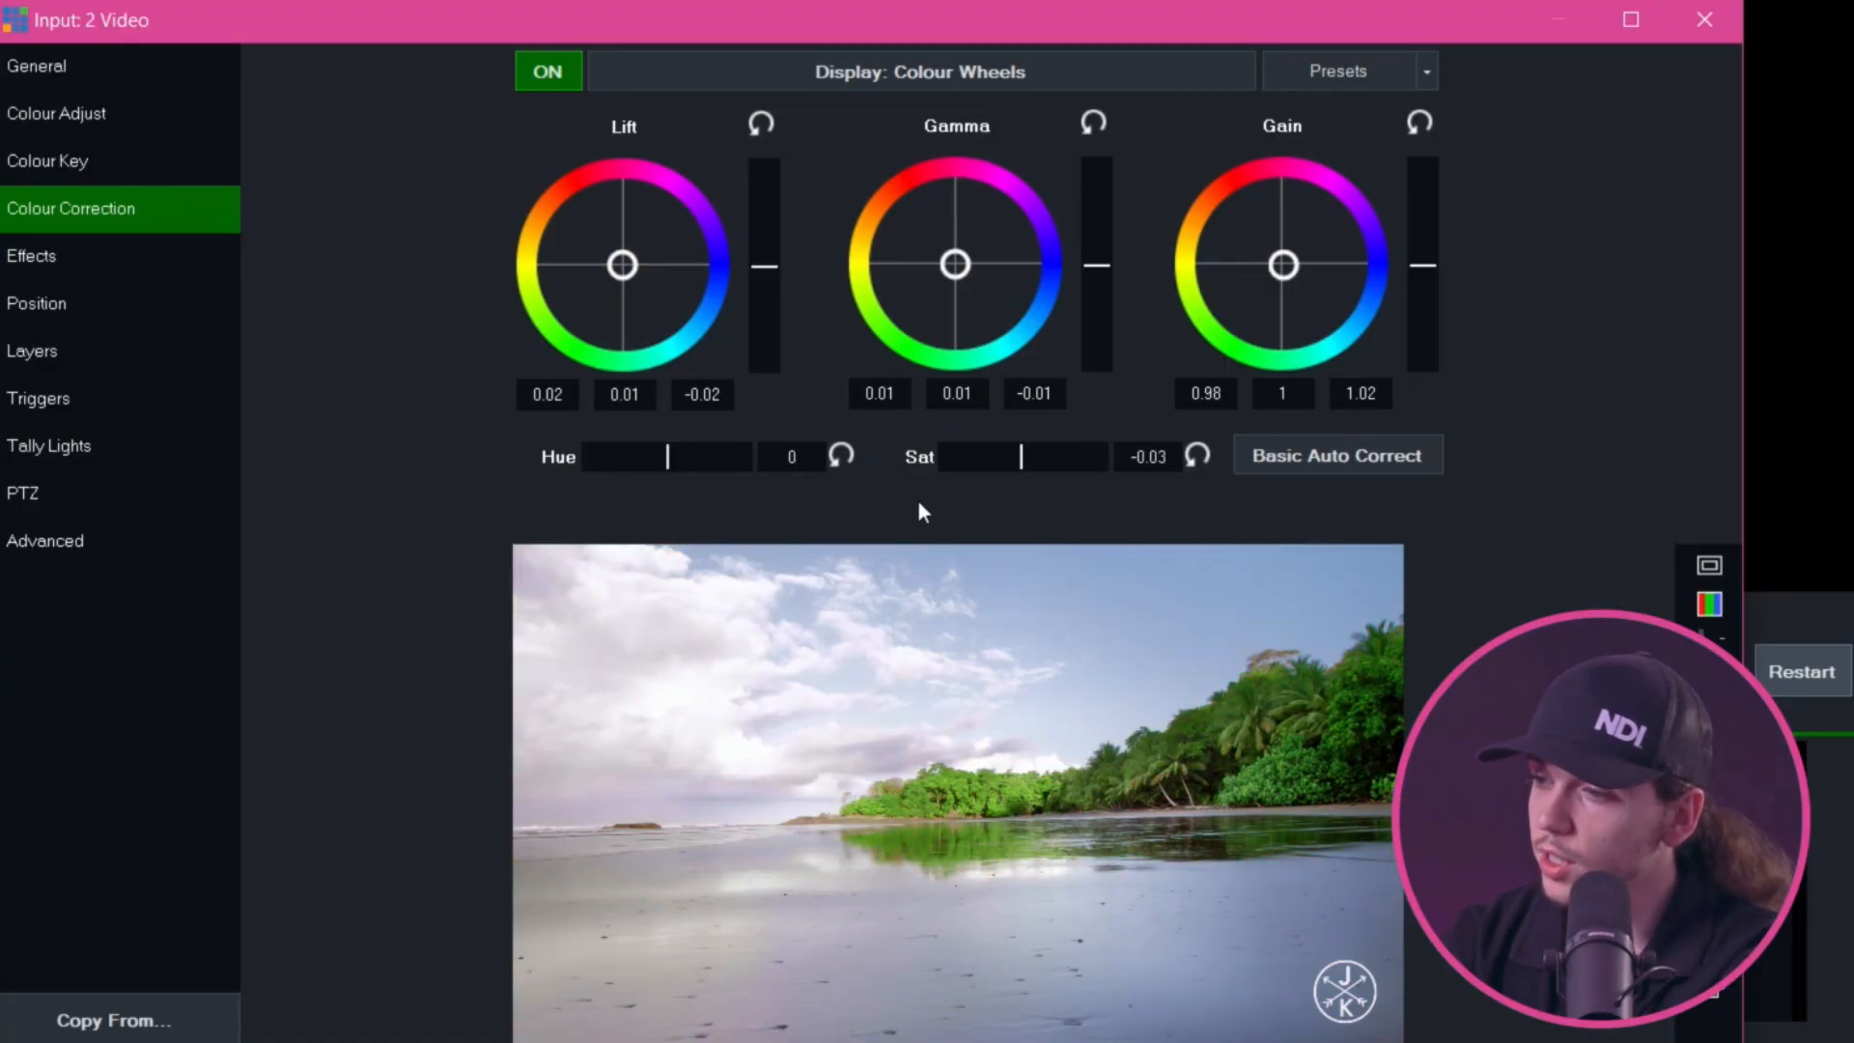
Run Basic Auto Correct, reset Lift, Gain and saturation, and briefly check the Colour Adjust settings
left_click(1369, 459)
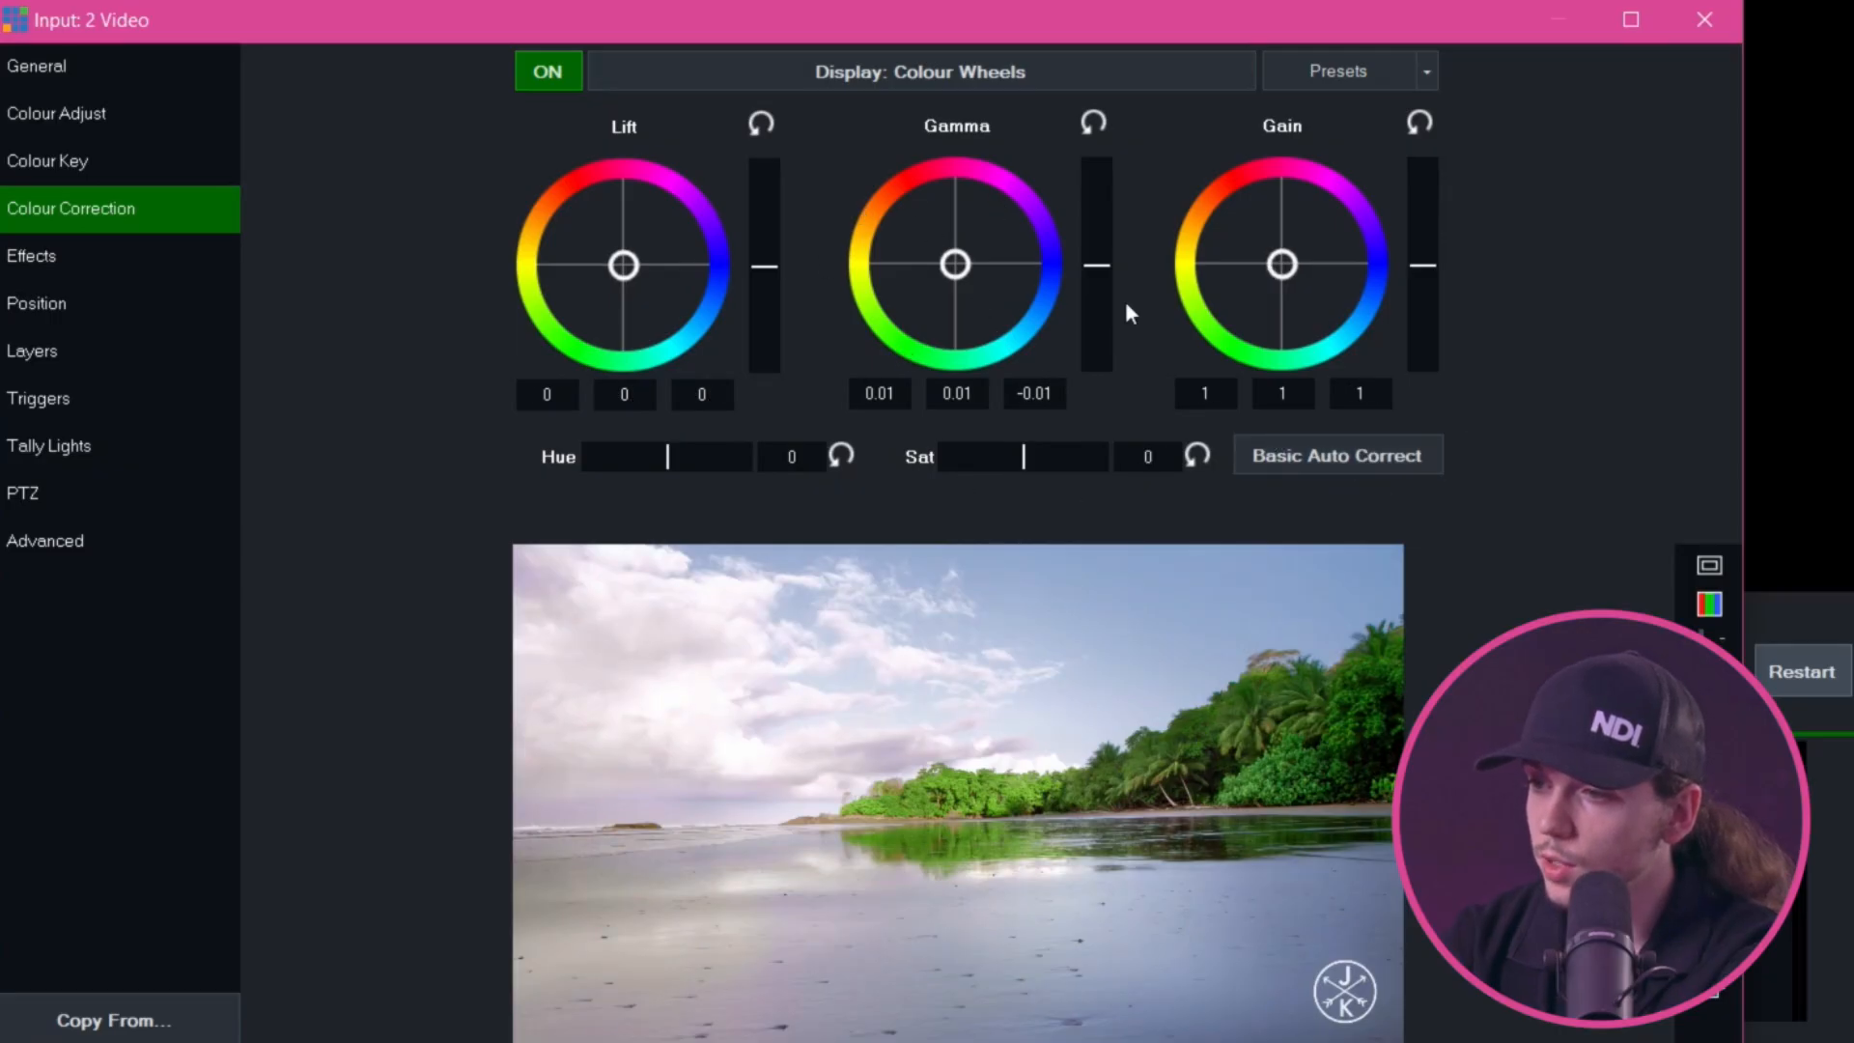
left_click(108, 130)
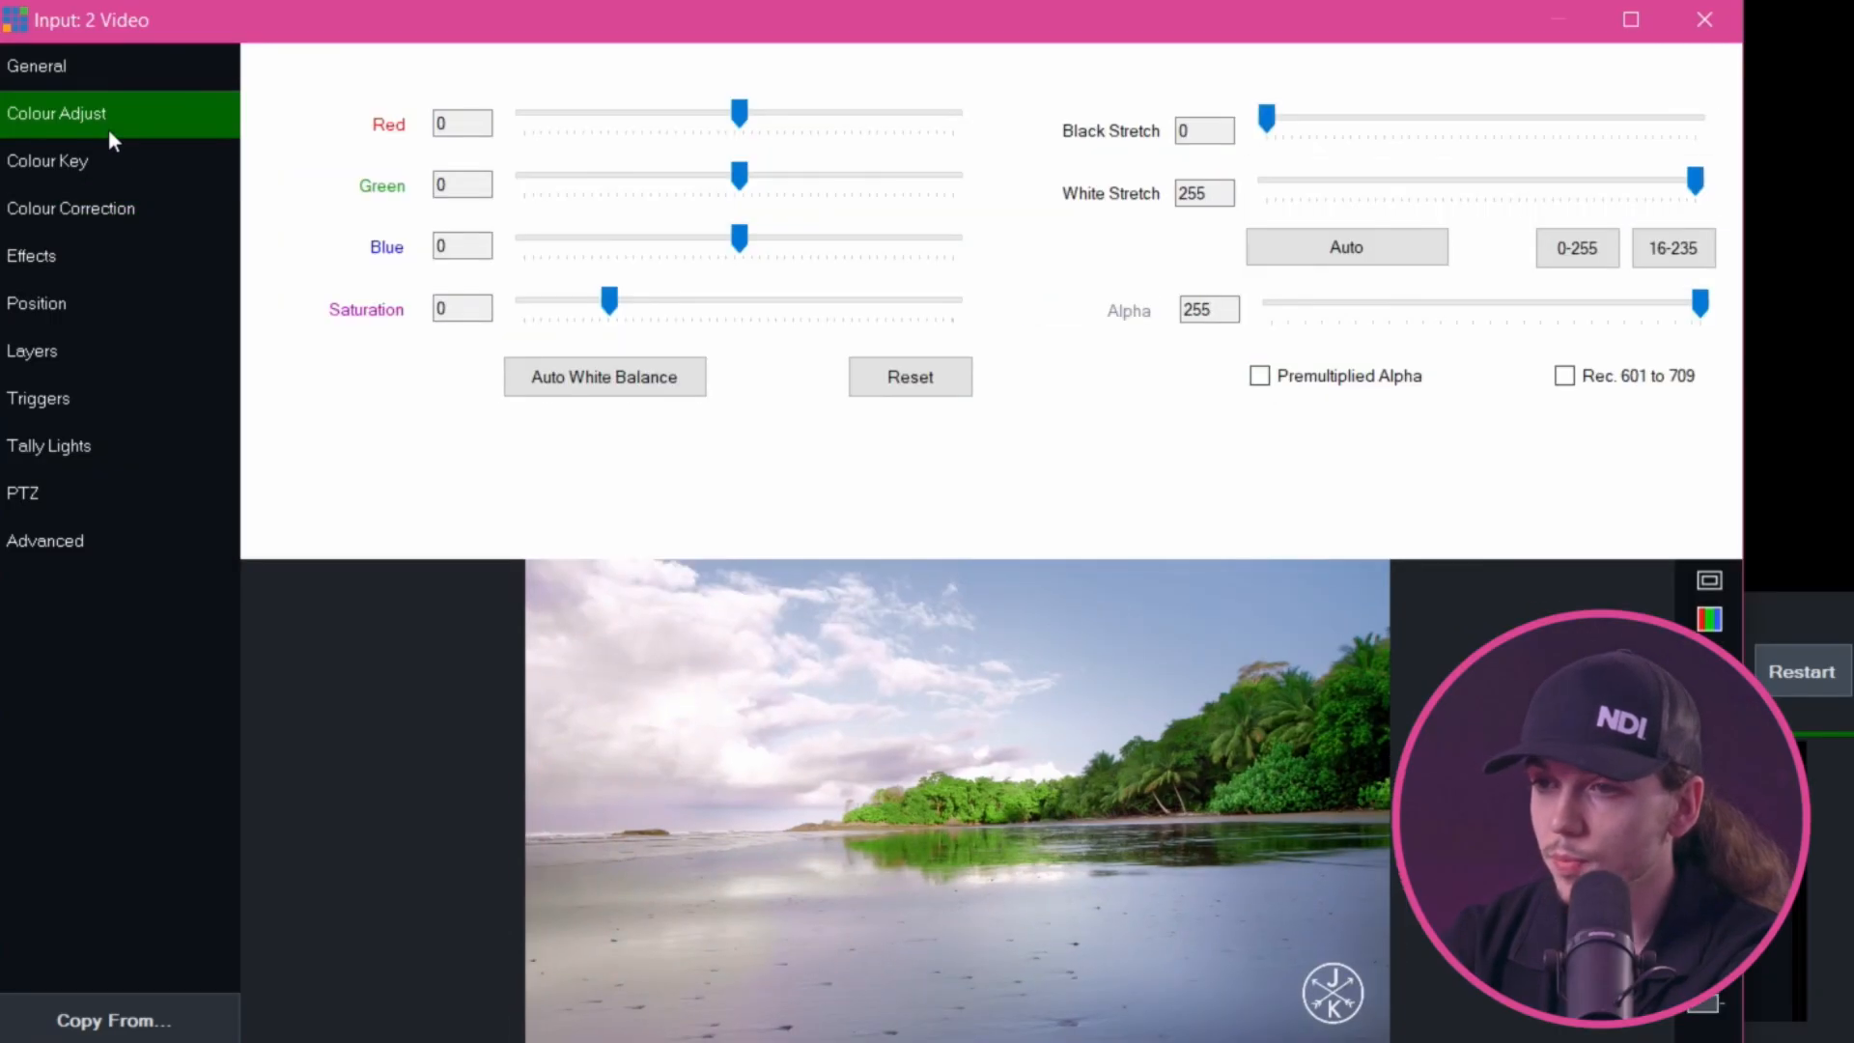
left_click(88, 212)
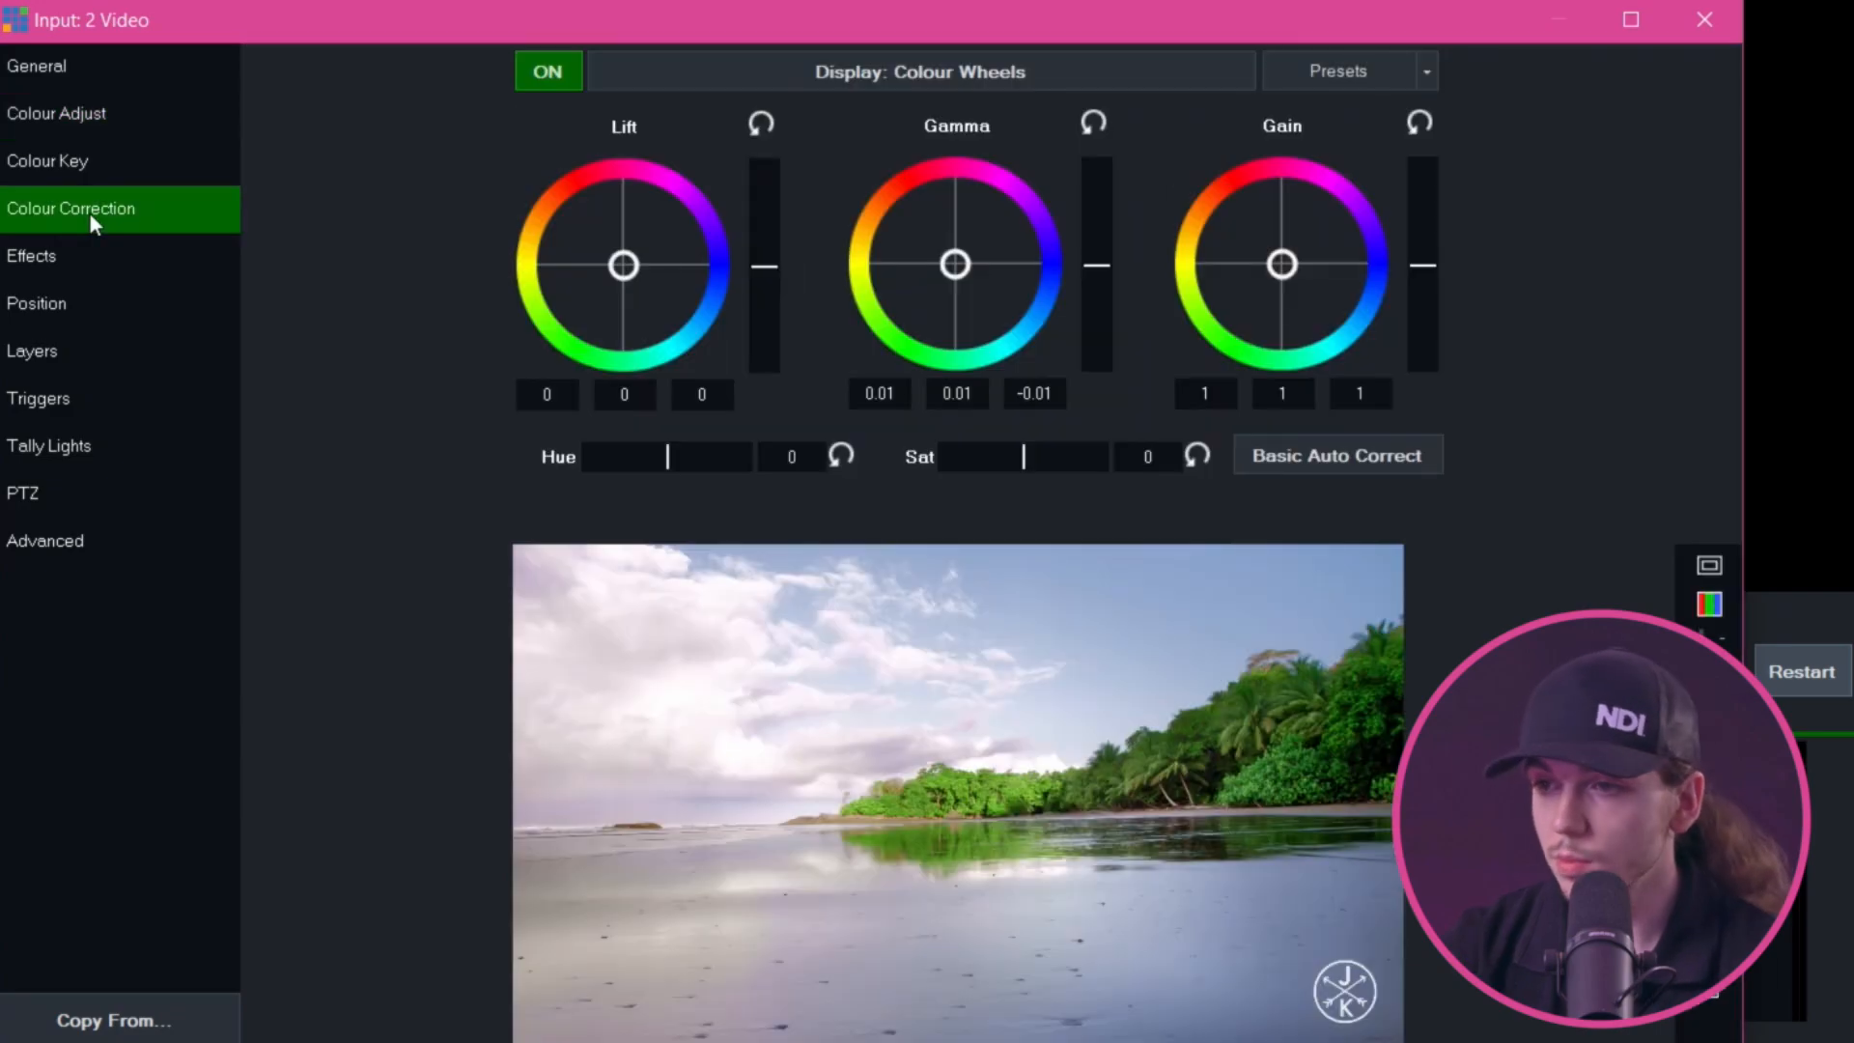
Add a Gaussian Blur effect to the Video input and raise its strength to 1
left_click(113, 255)
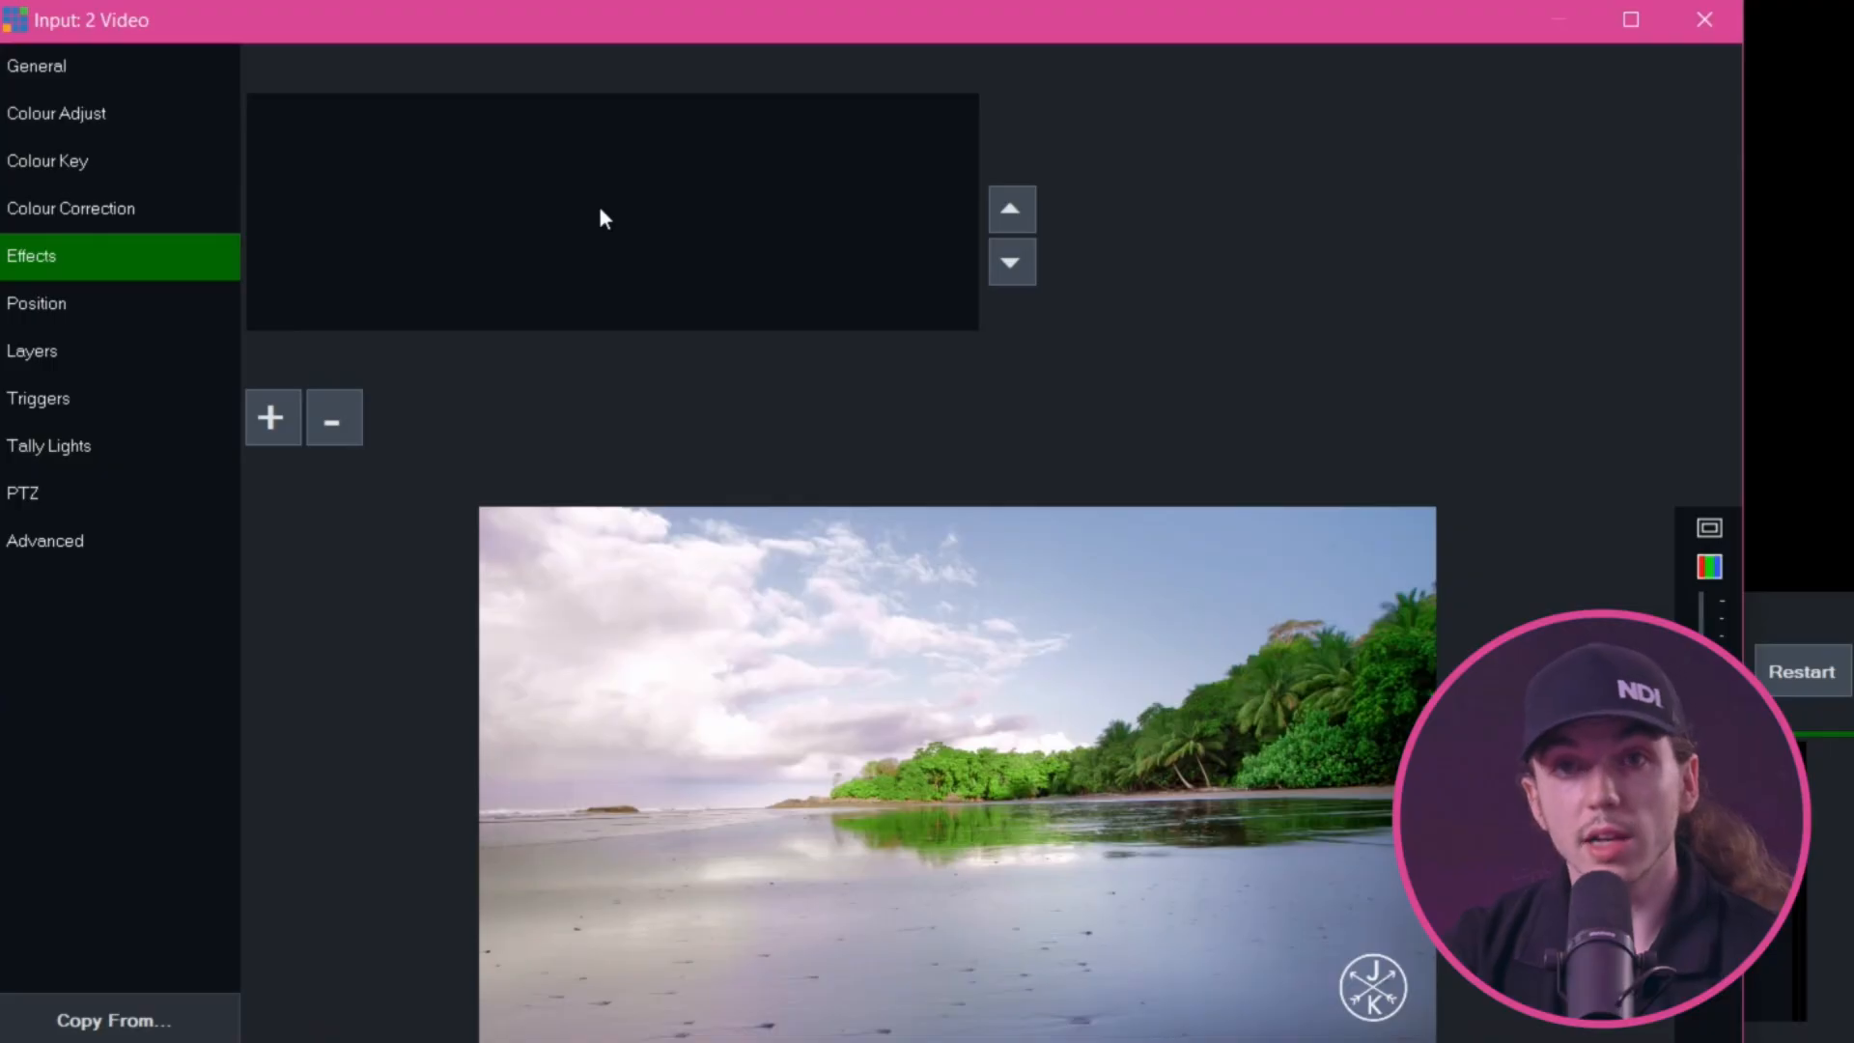
left_click(293, 435)
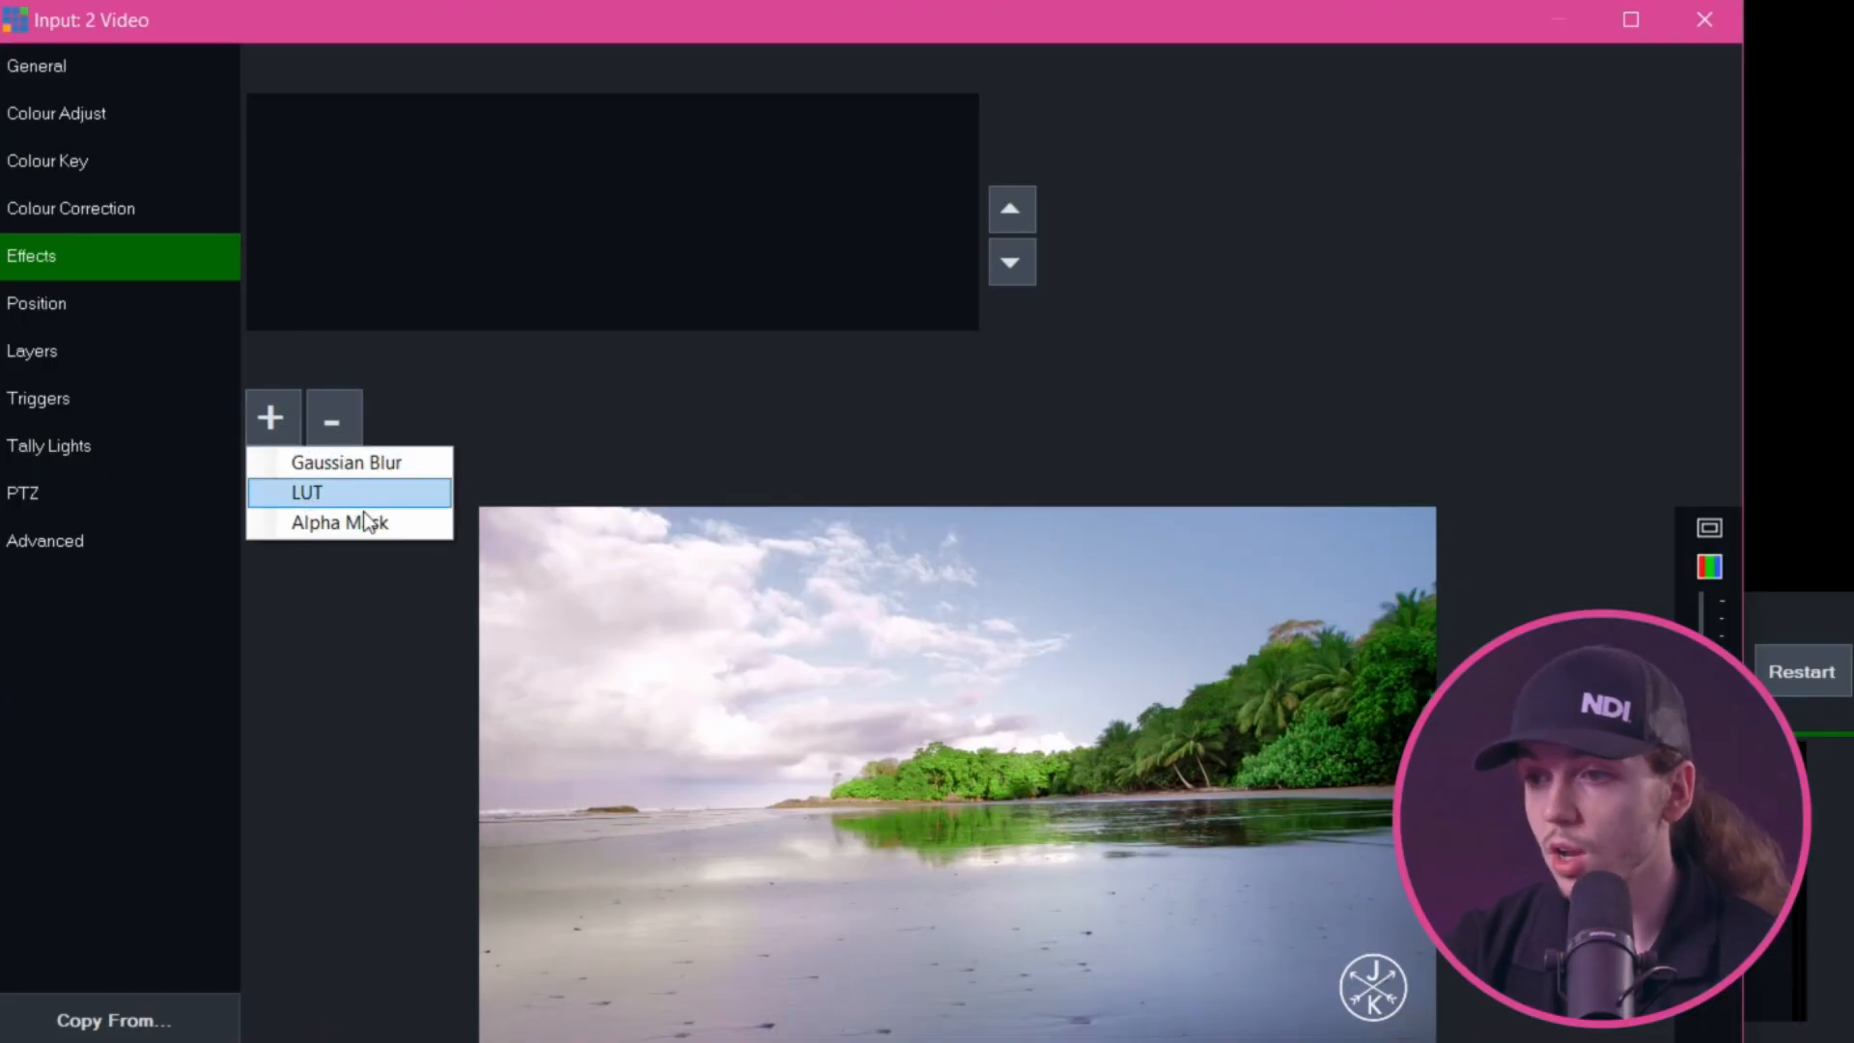
left_click(422, 418)
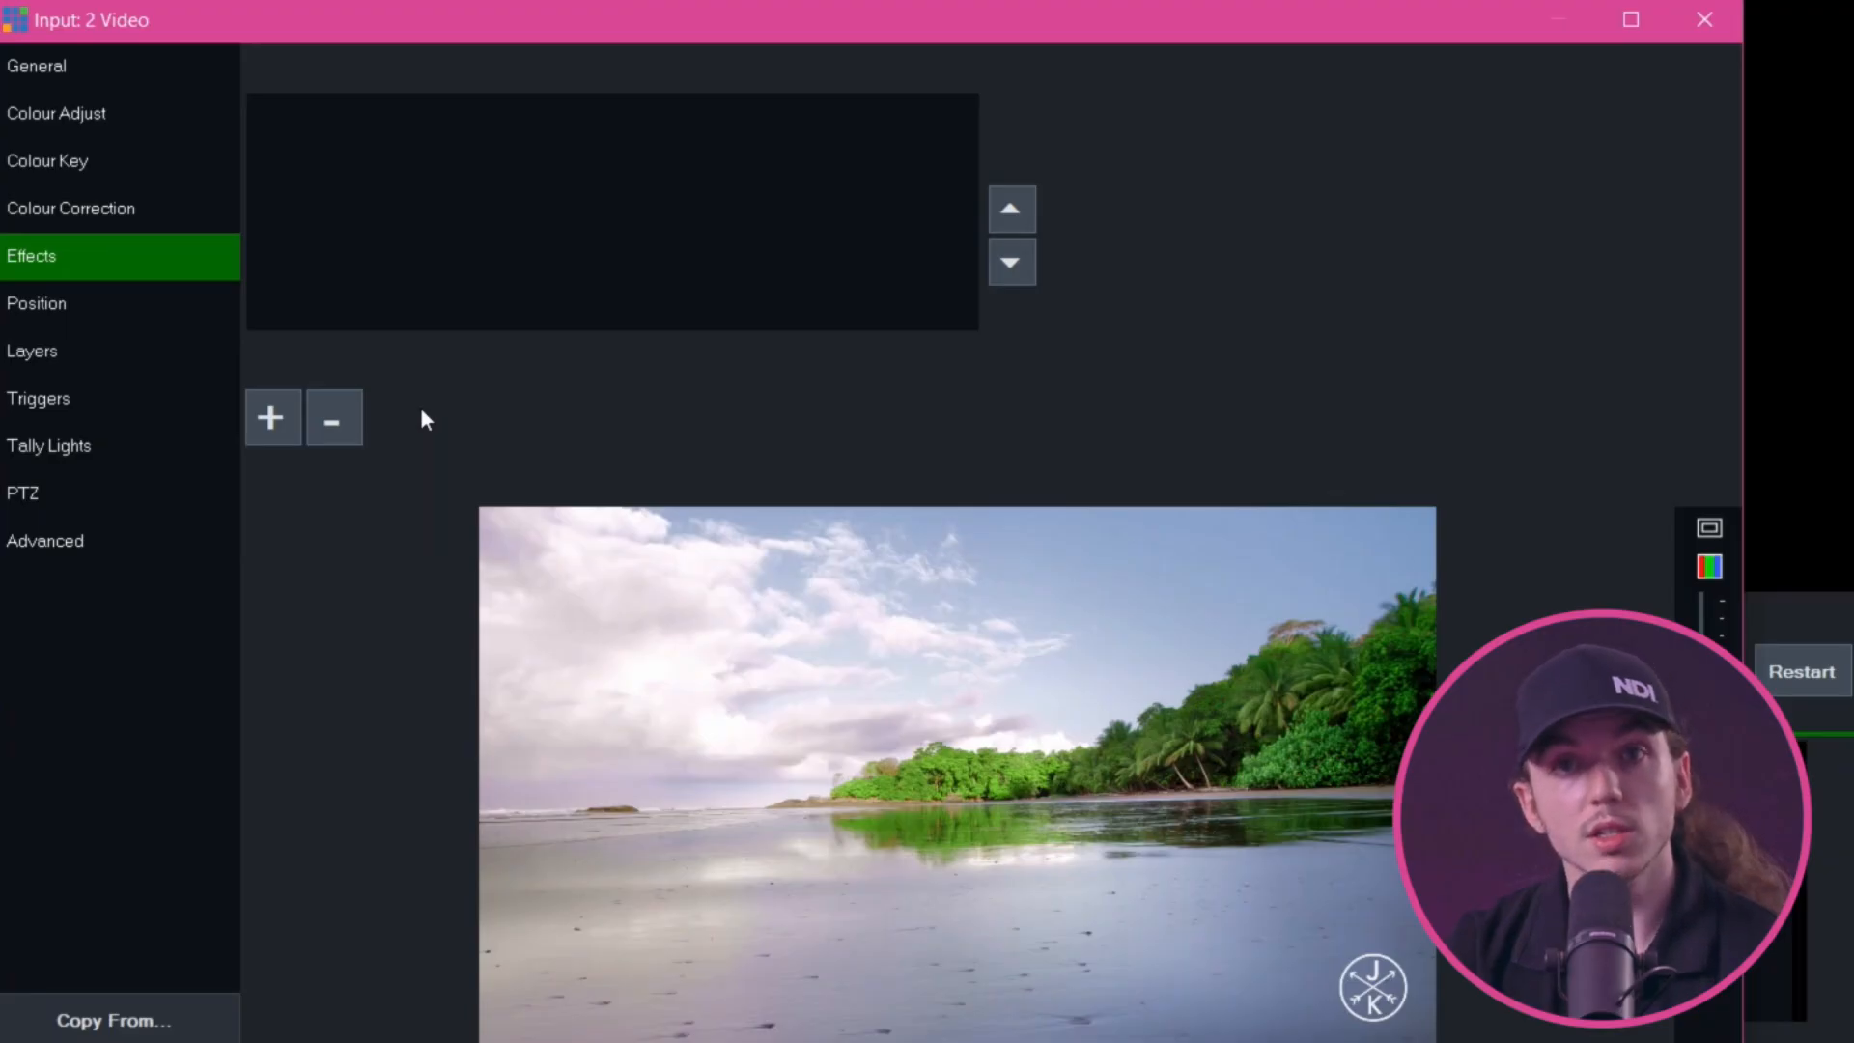
left_click(295, 414)
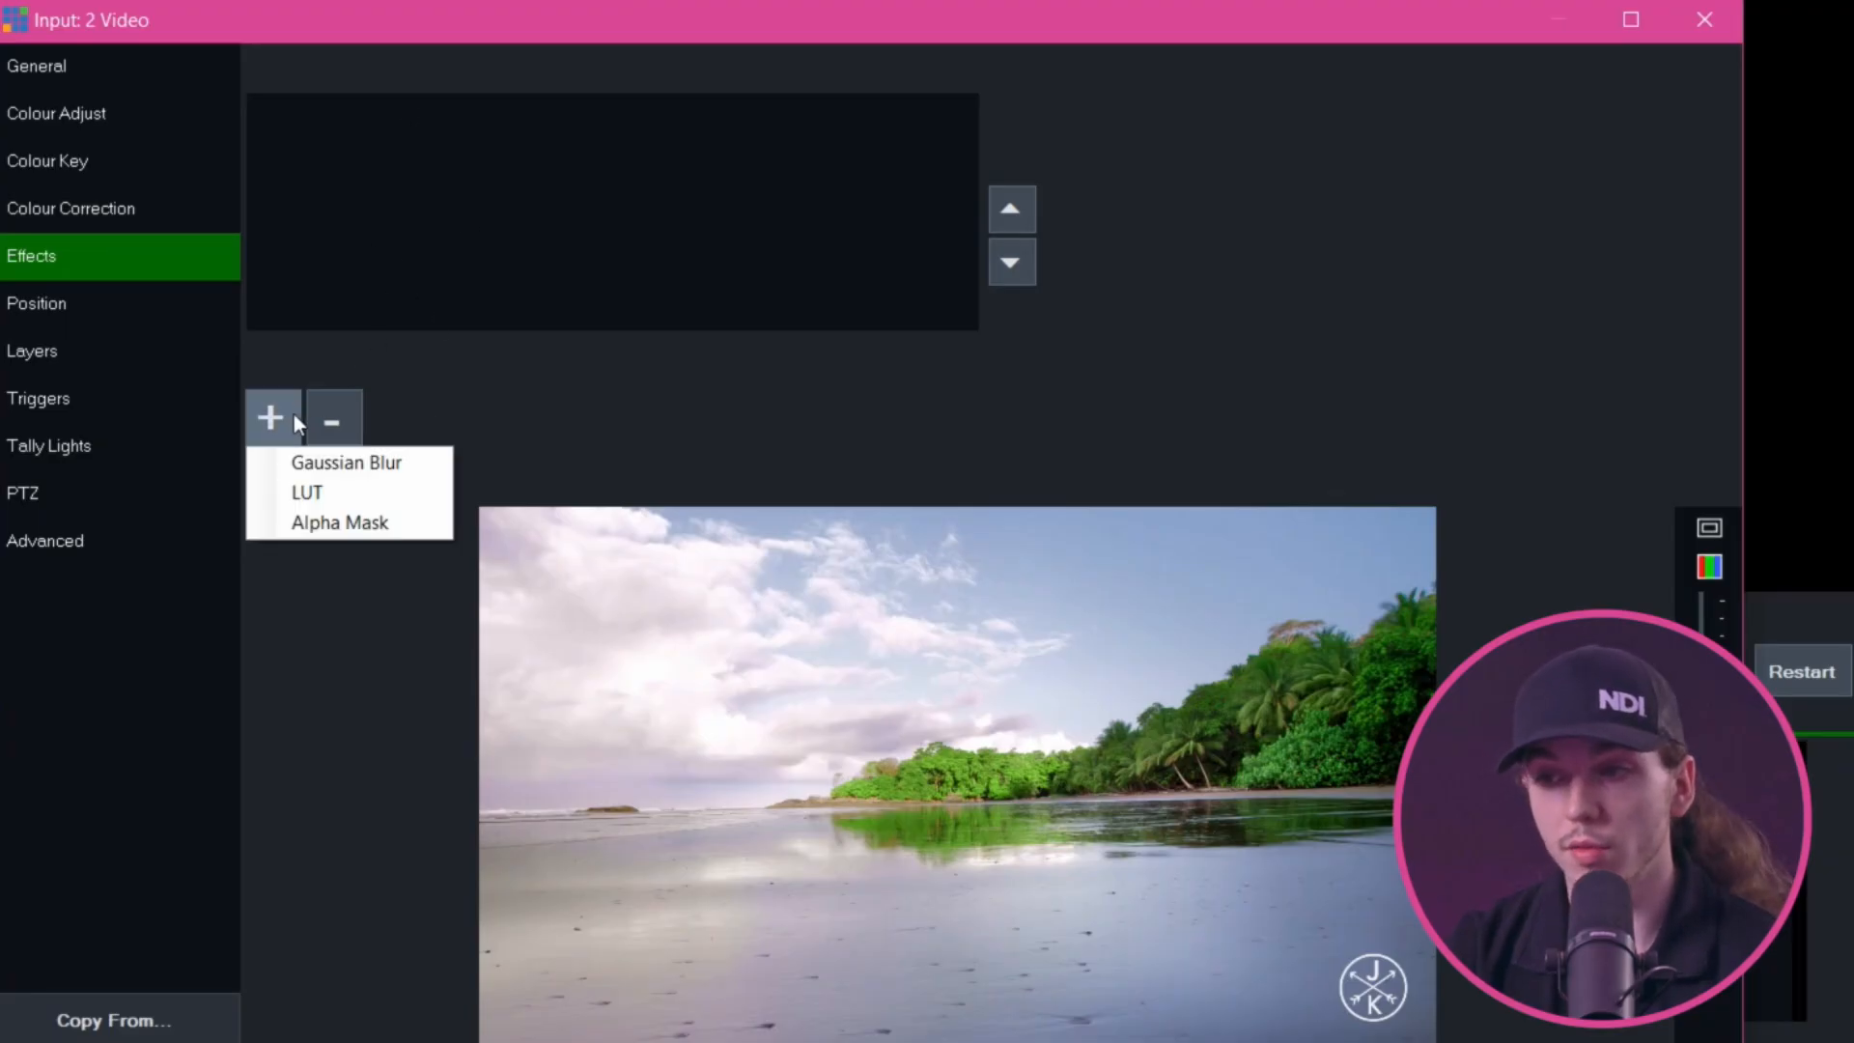
left_click(343, 465)
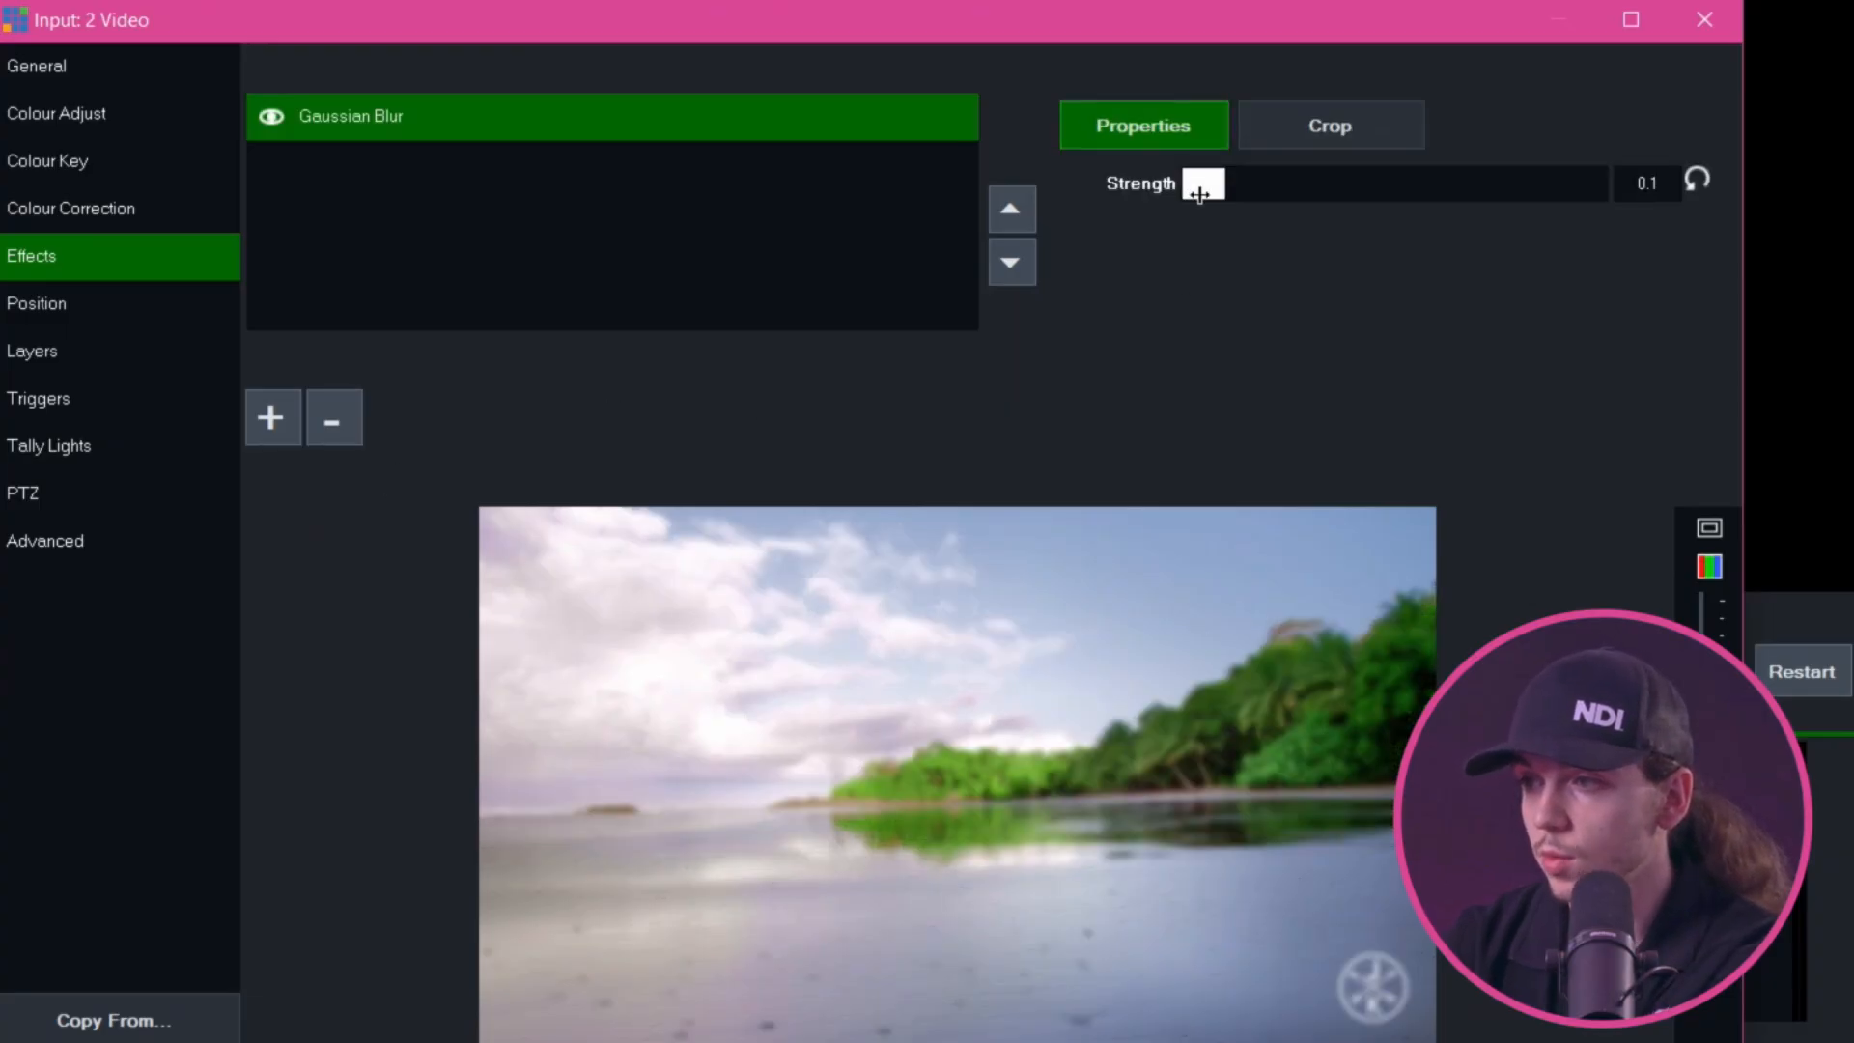
left_click_drag(1199, 194, 1473, 167)
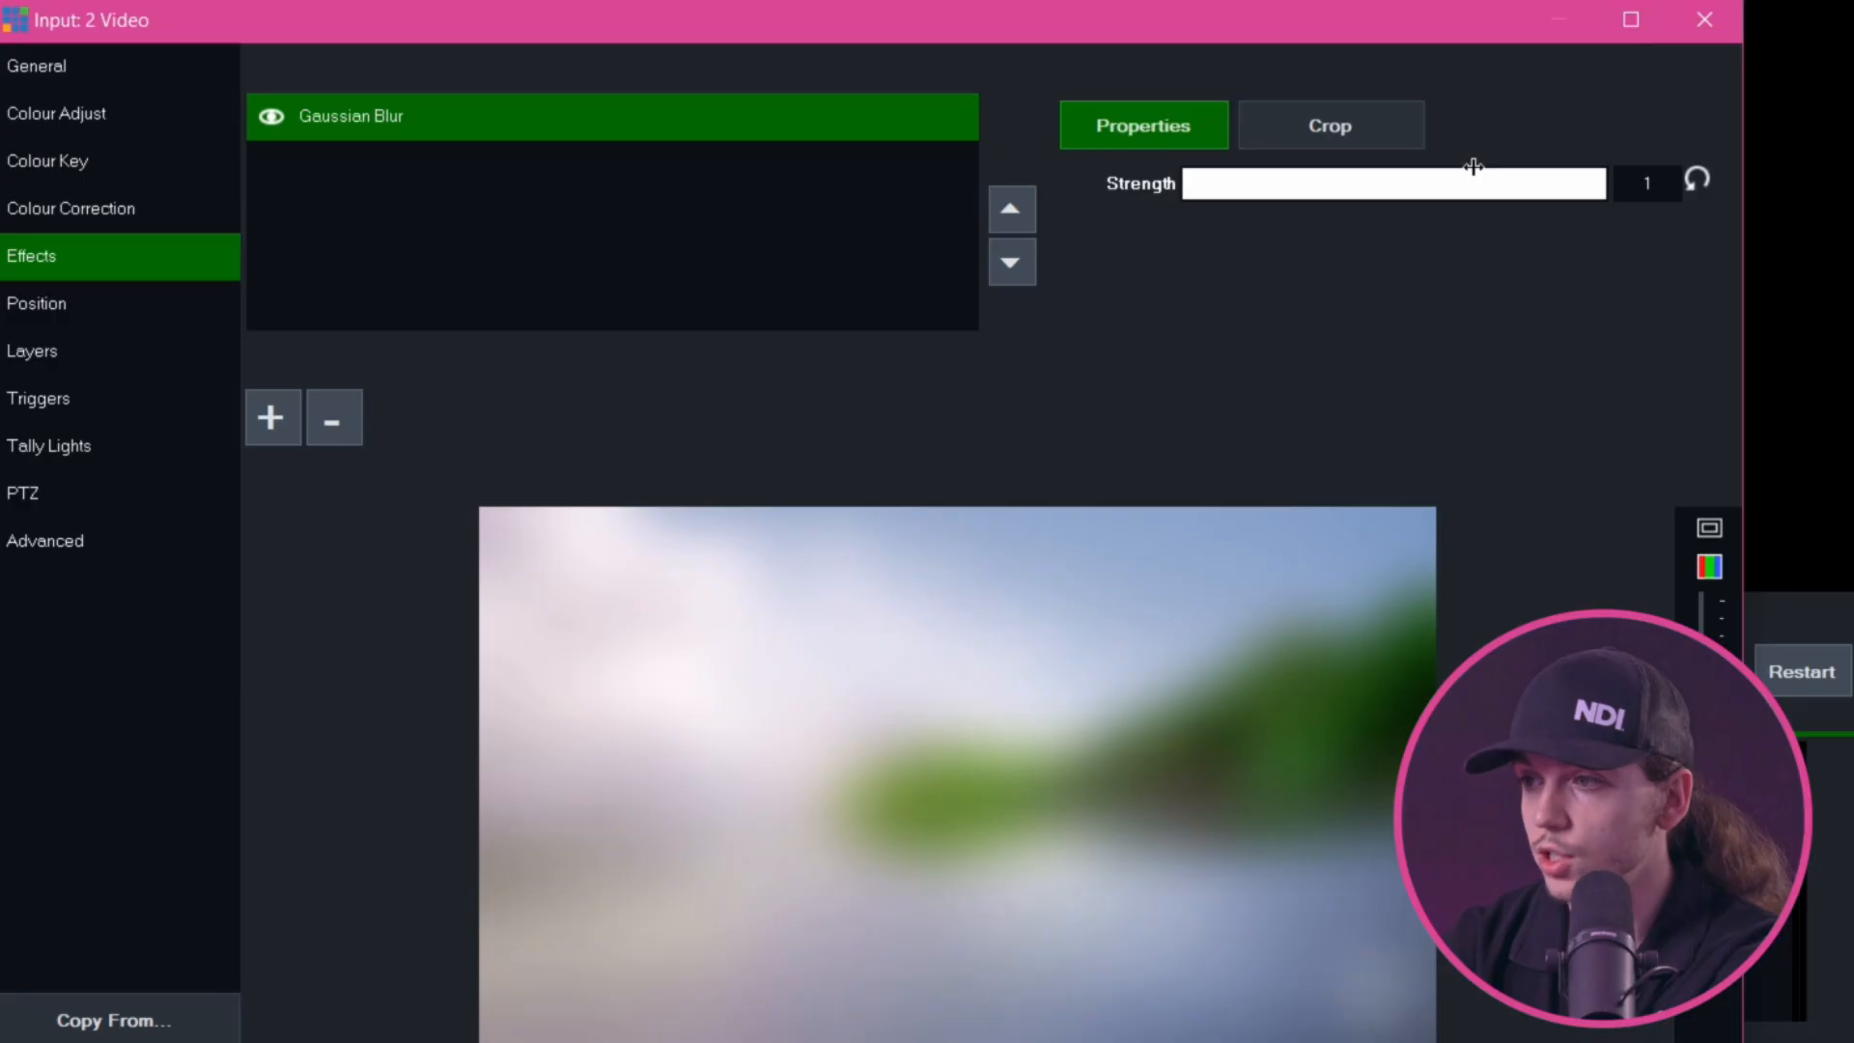
Limit the blurred area with Crop X1 at 1040, then remove the Gaussian Blur effect
left_click(1306, 130)
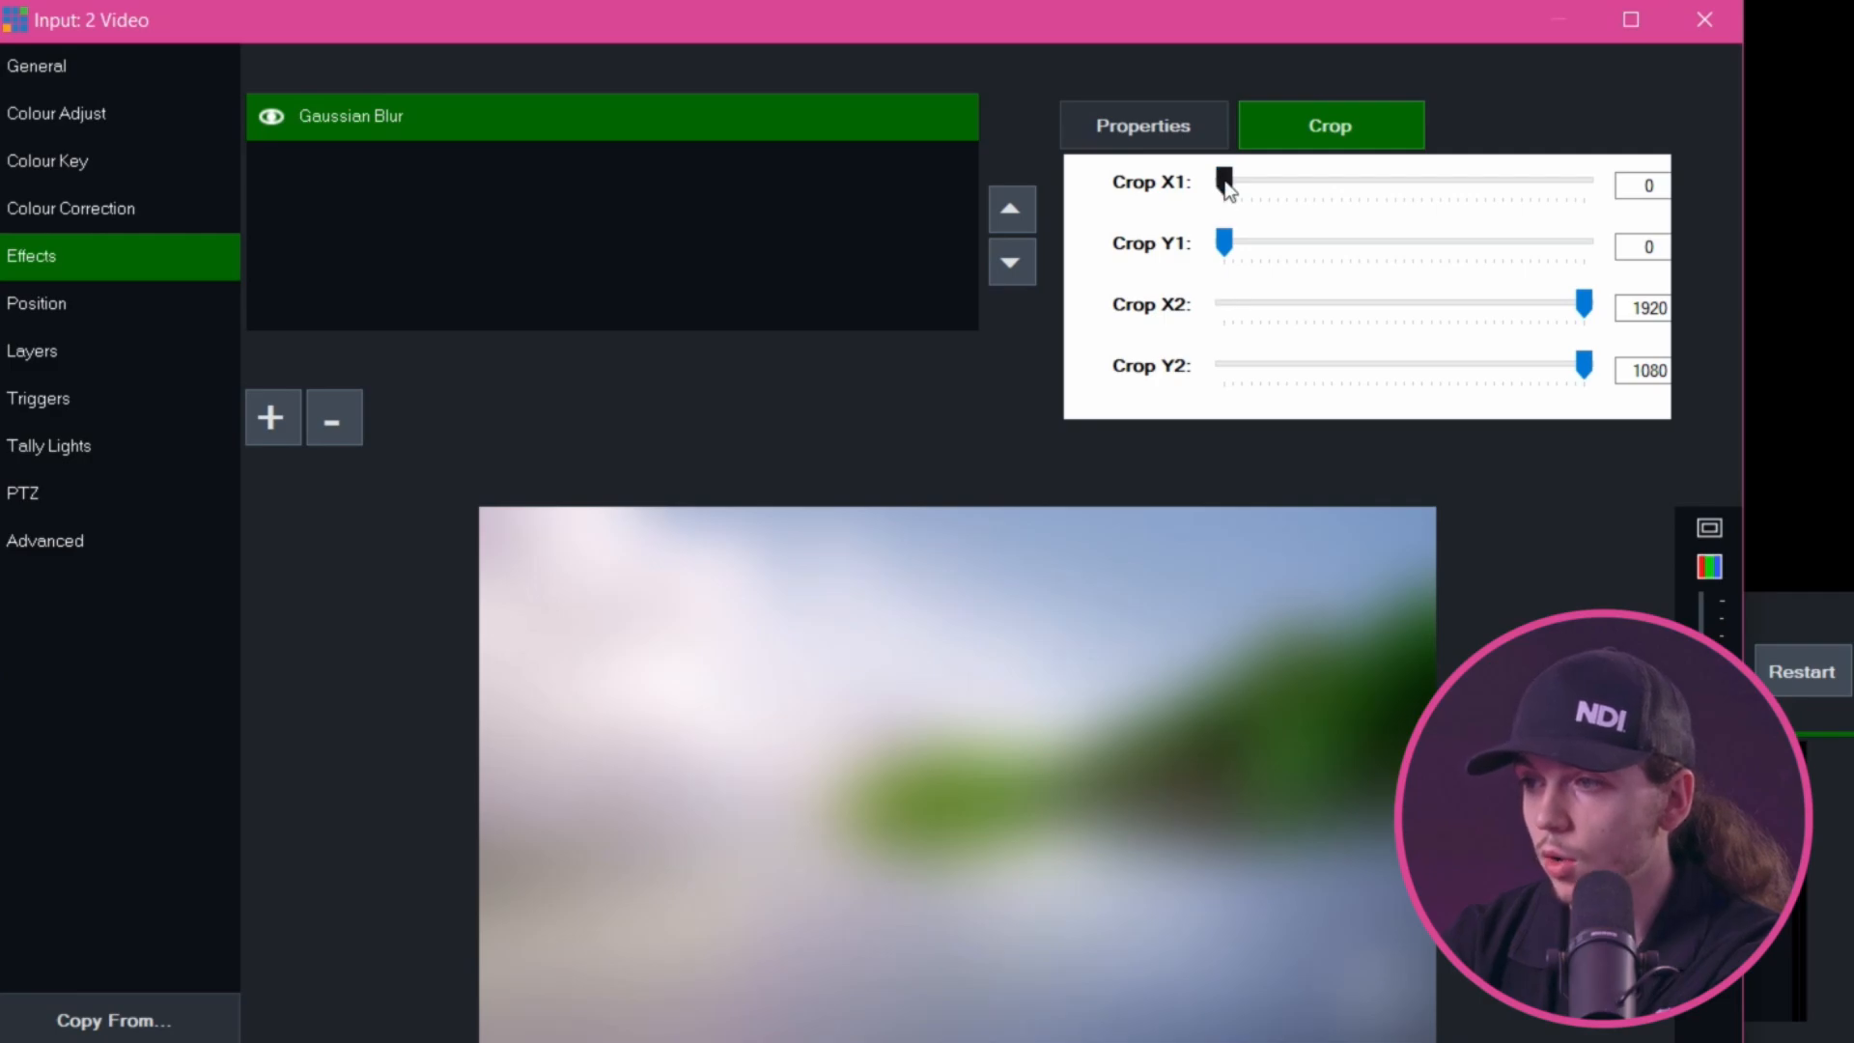
left_click_drag(1225, 183, 1419, 182)
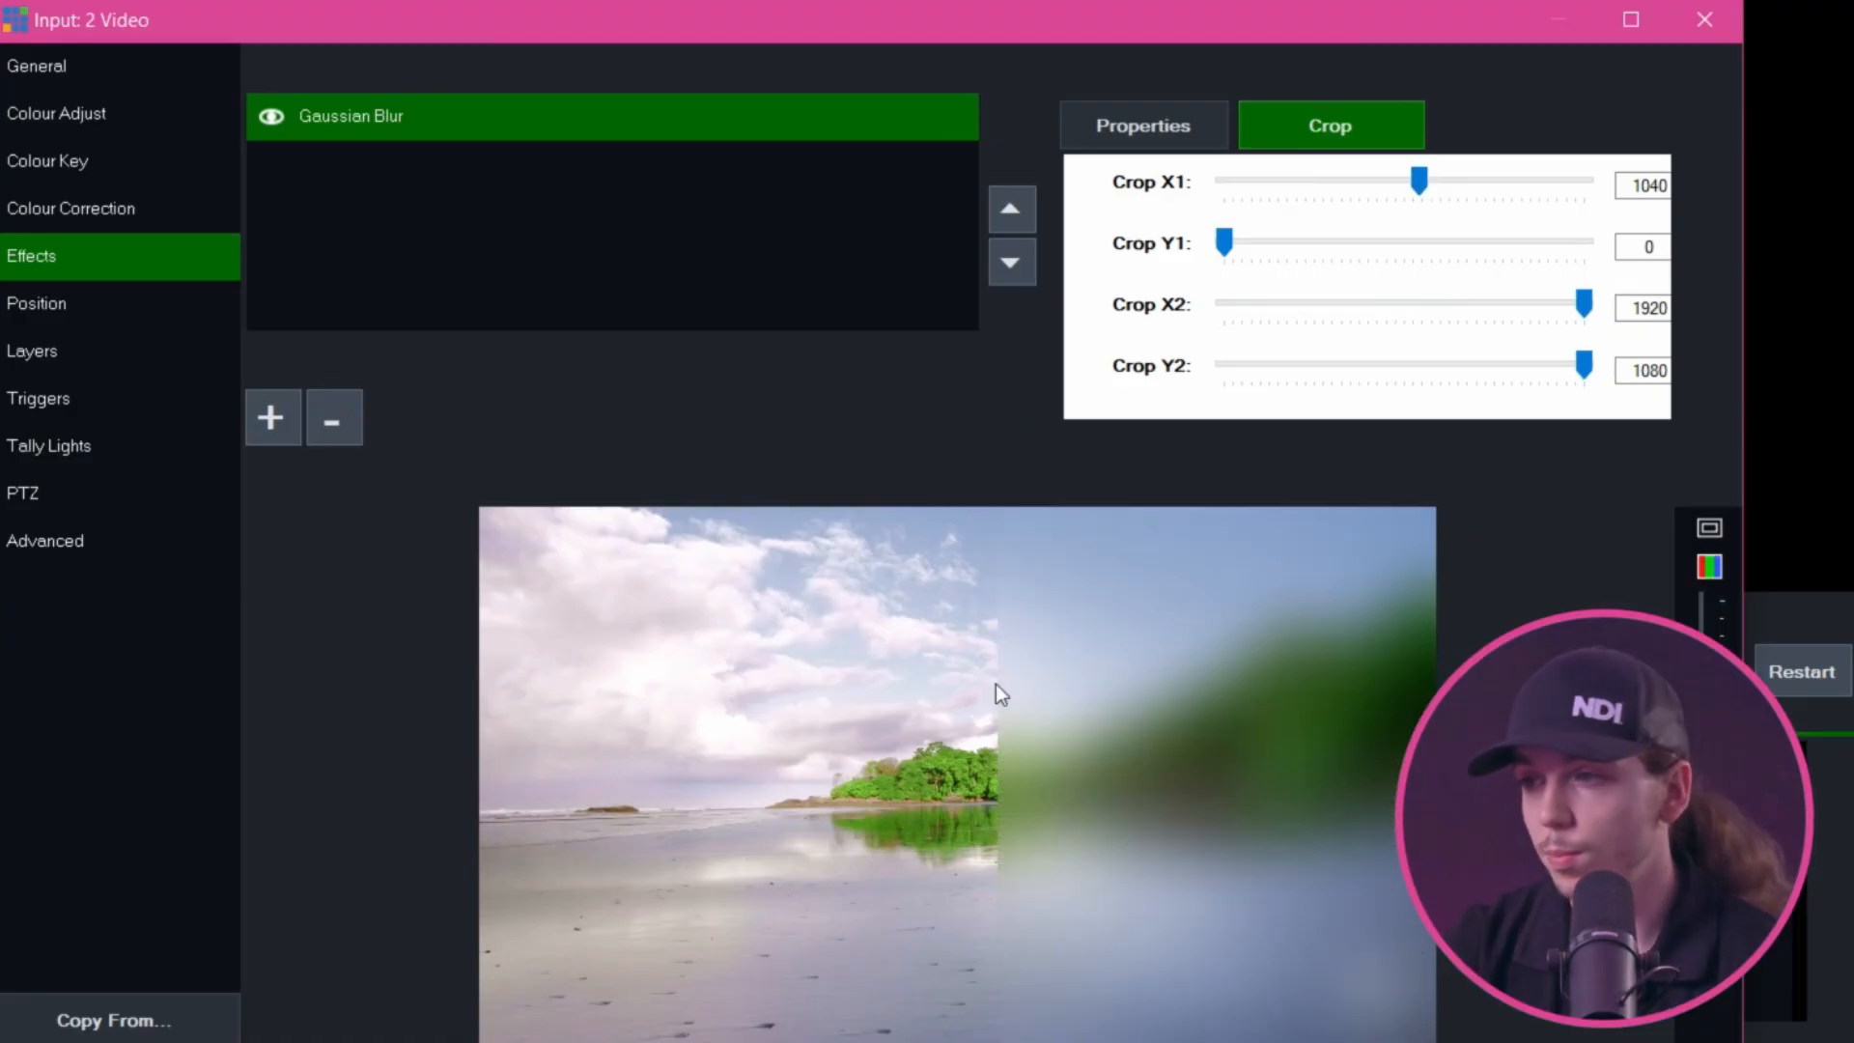
left_click(352, 418)
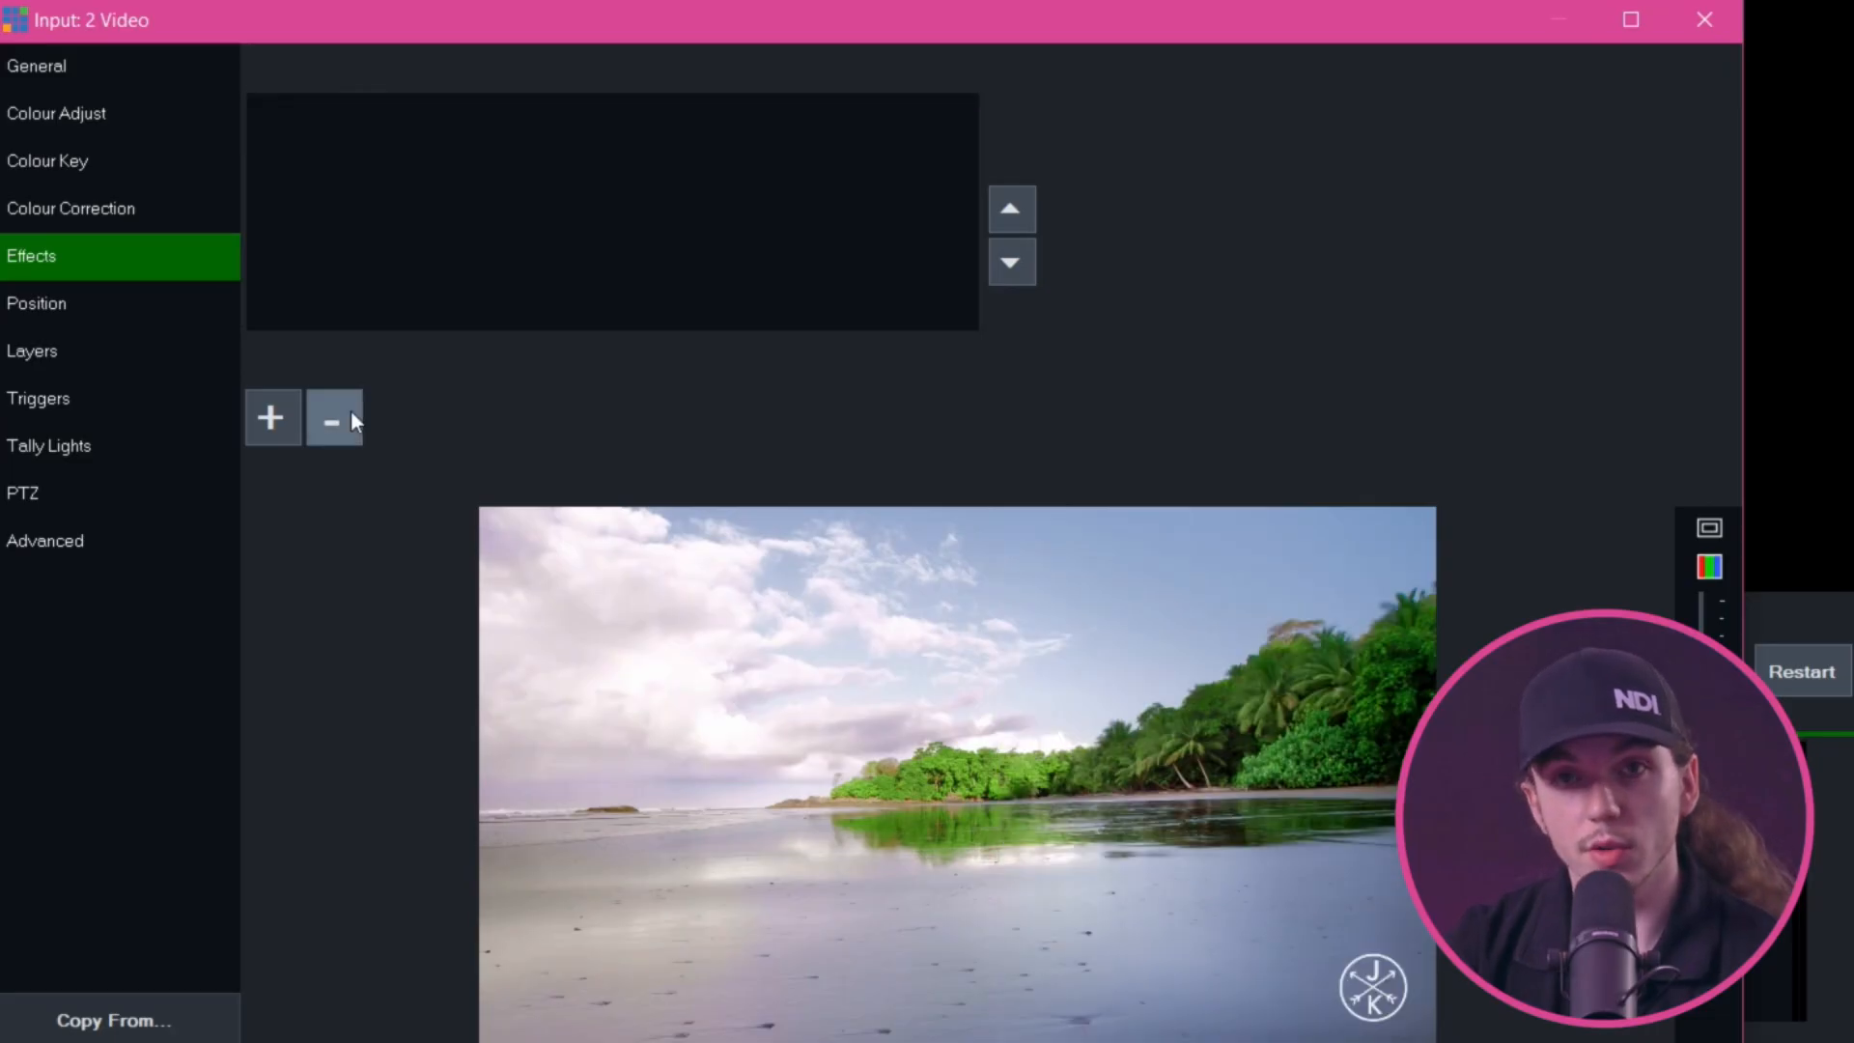
Compare the Position and Layers settings, then view the position settings of layer 6
left_click(105, 311)
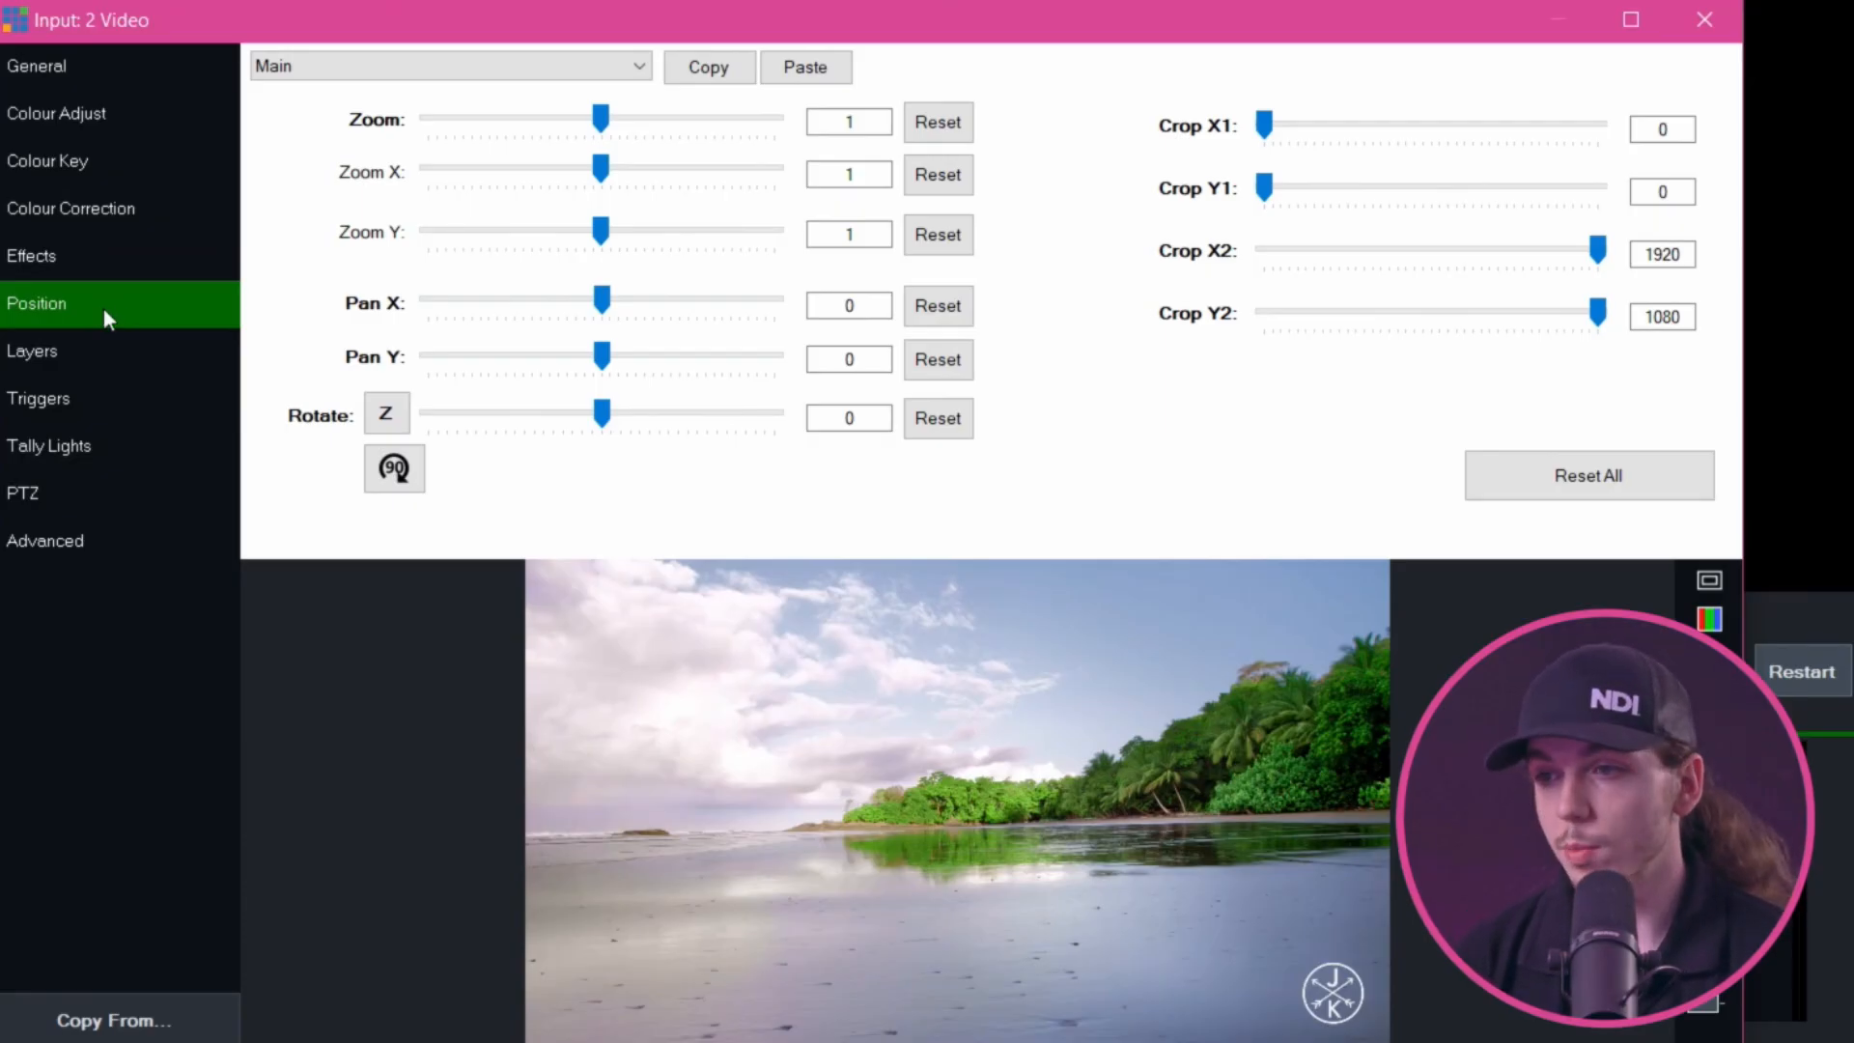
left_click(101, 345)
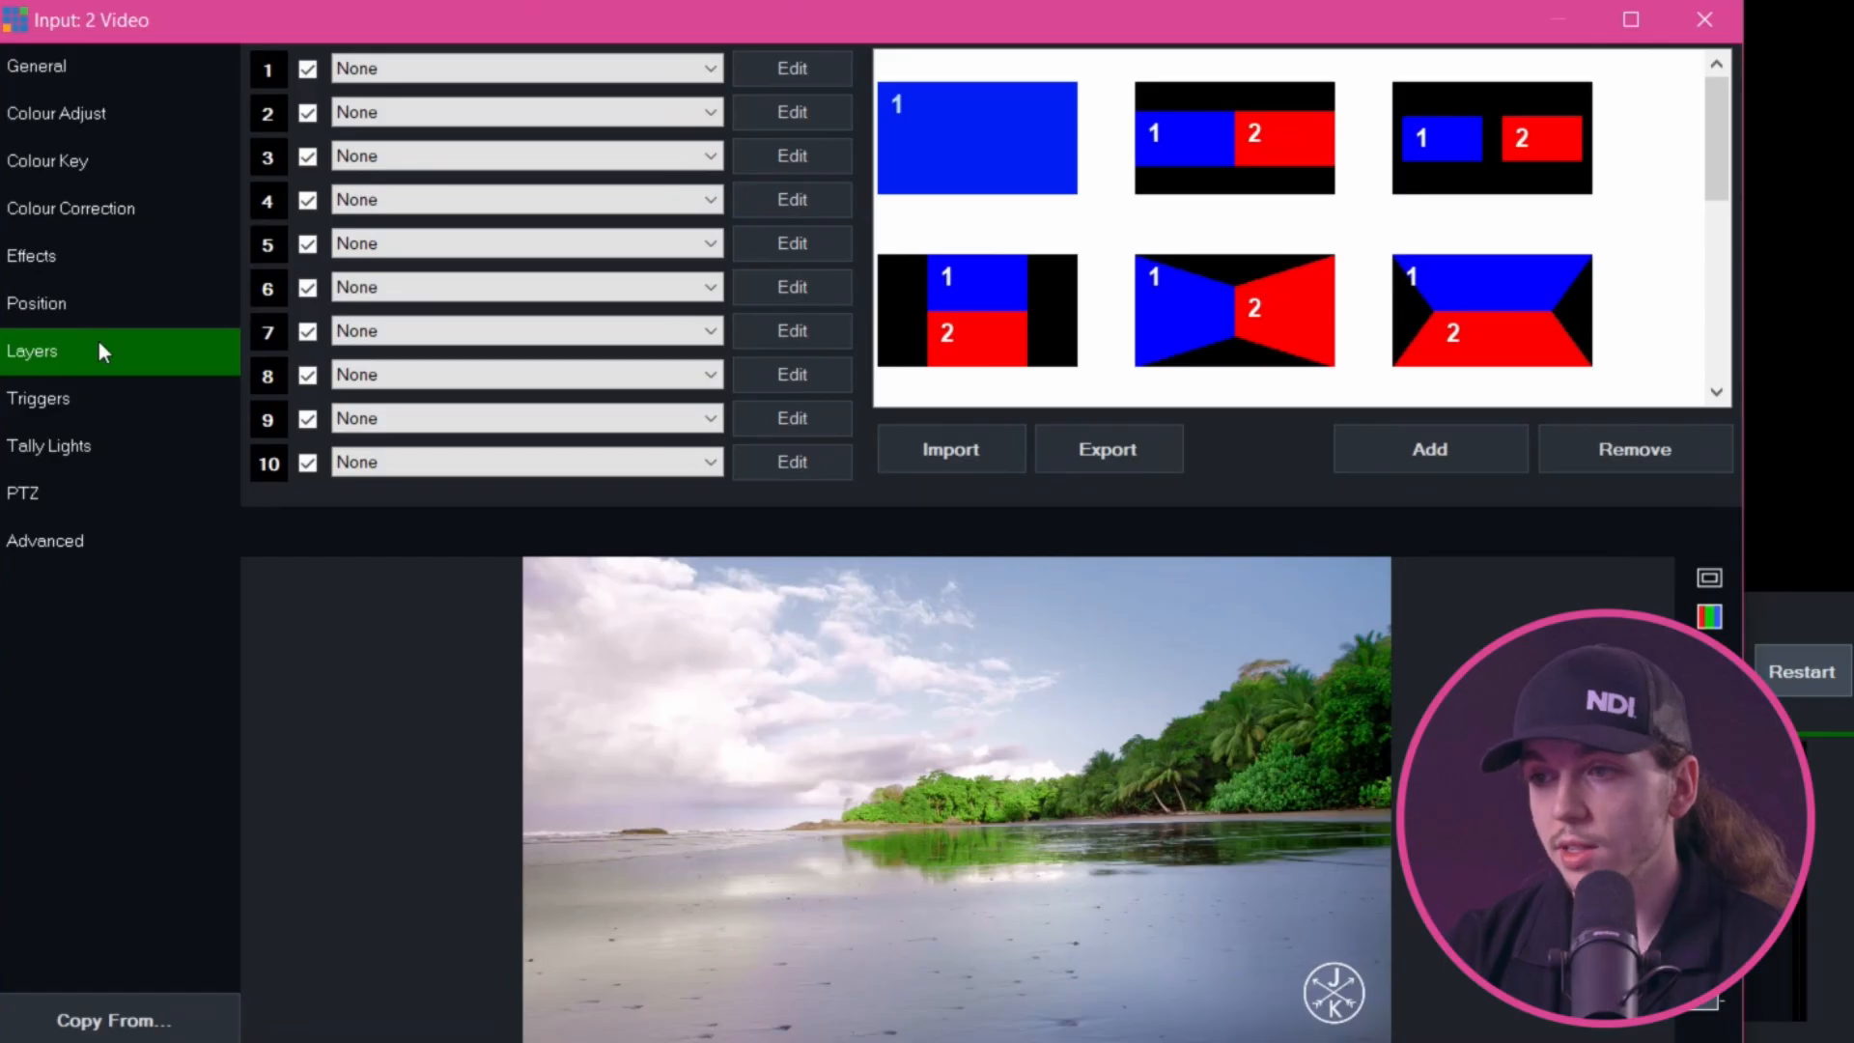
left_click(91, 303)
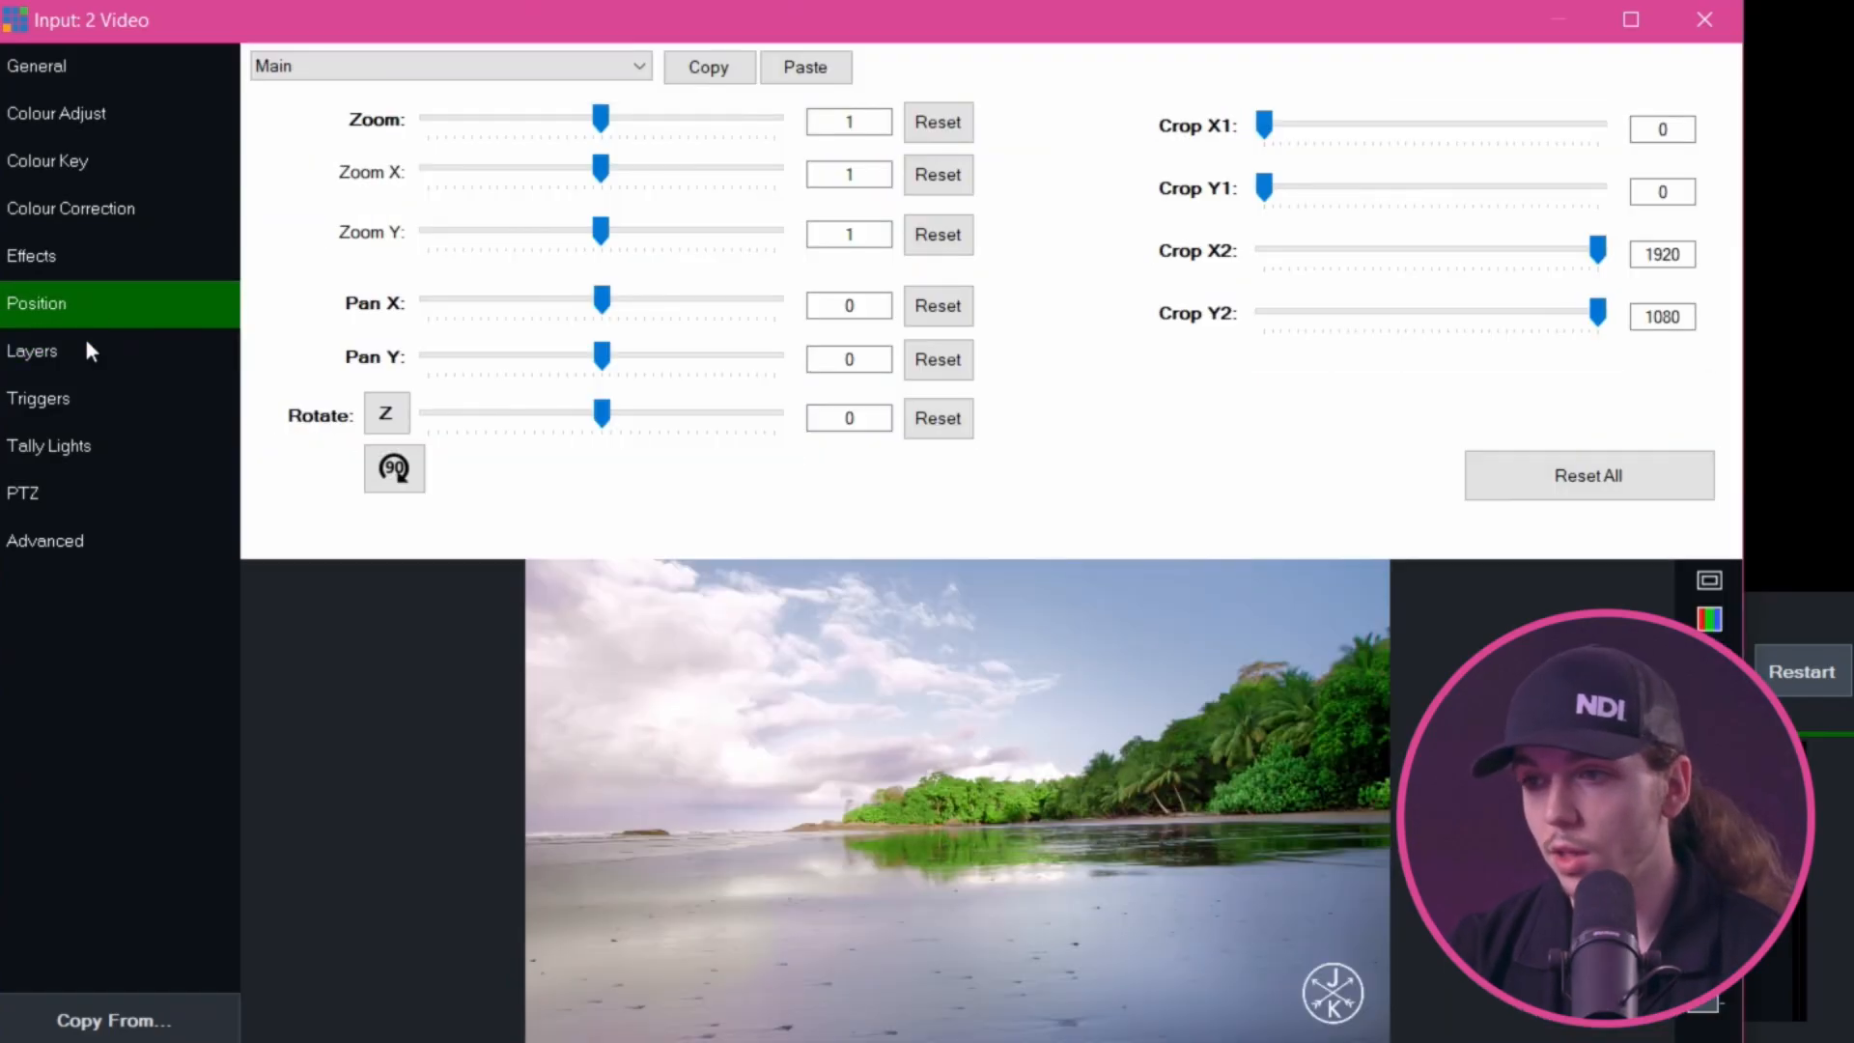
left_click(87, 348)
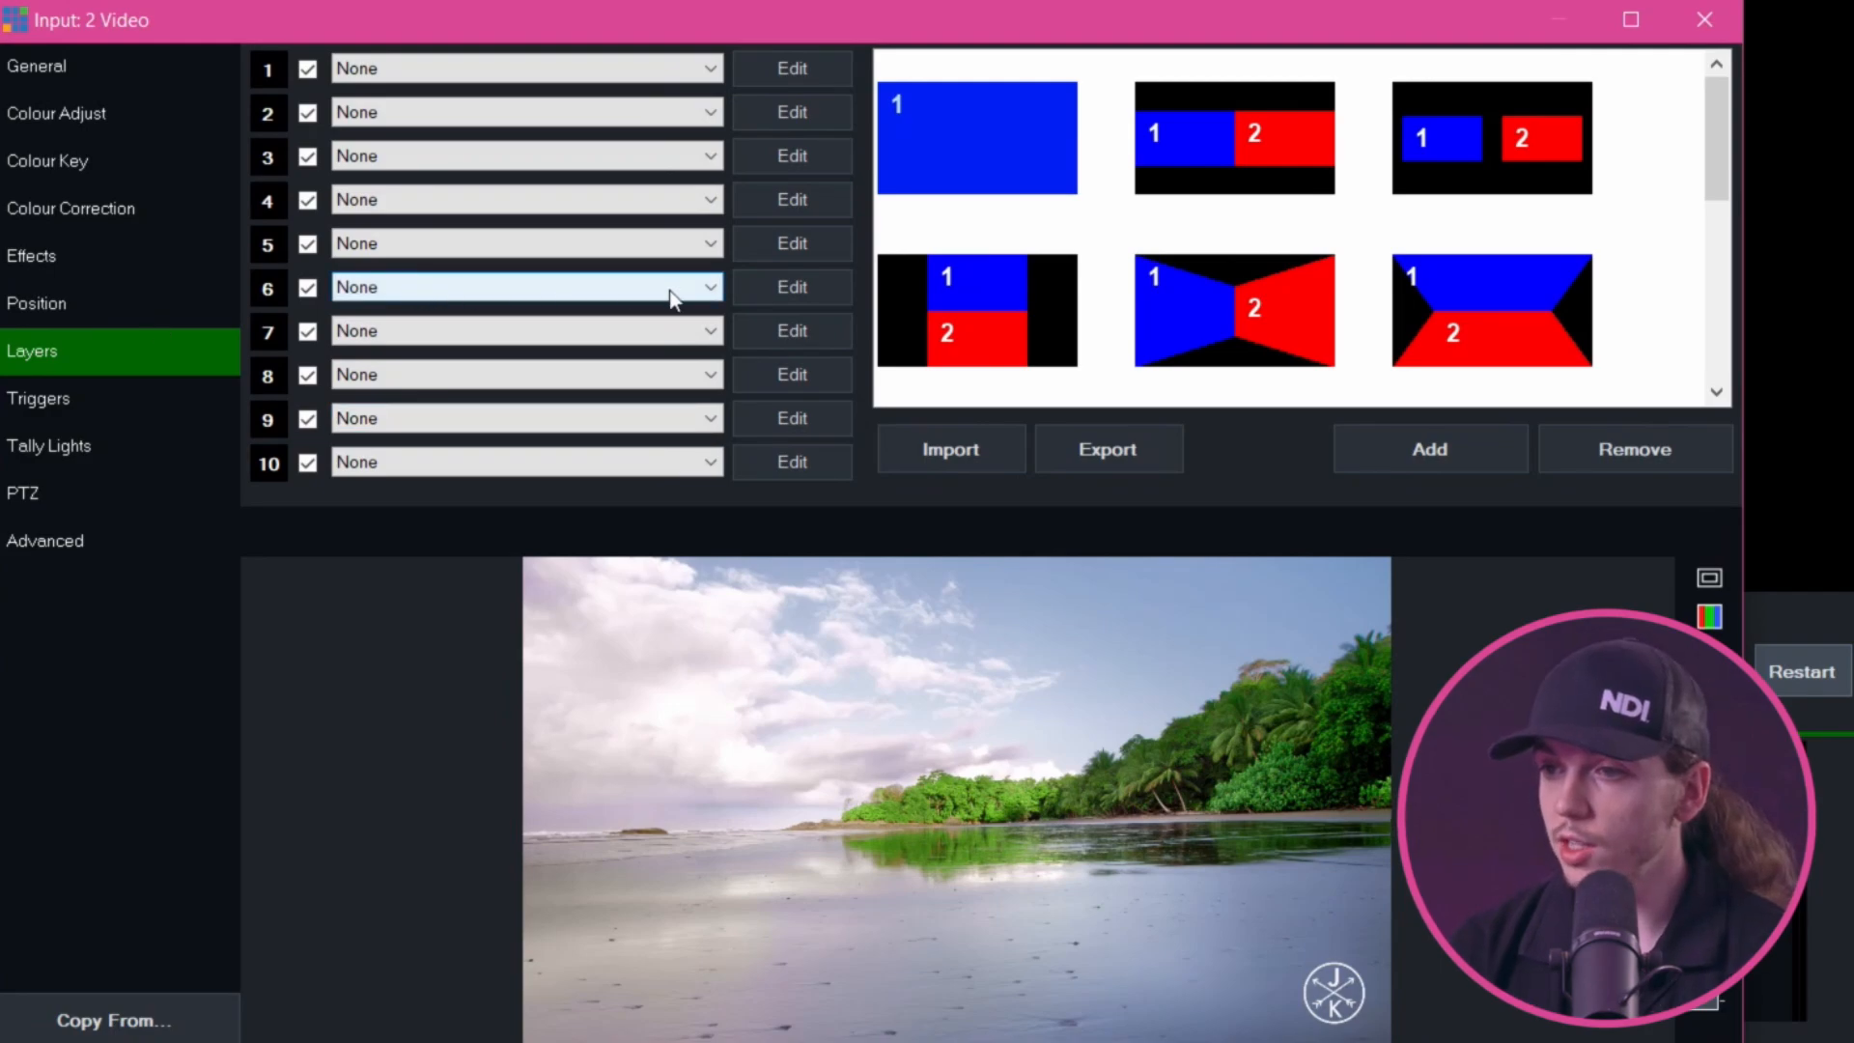
left_click(778, 284)
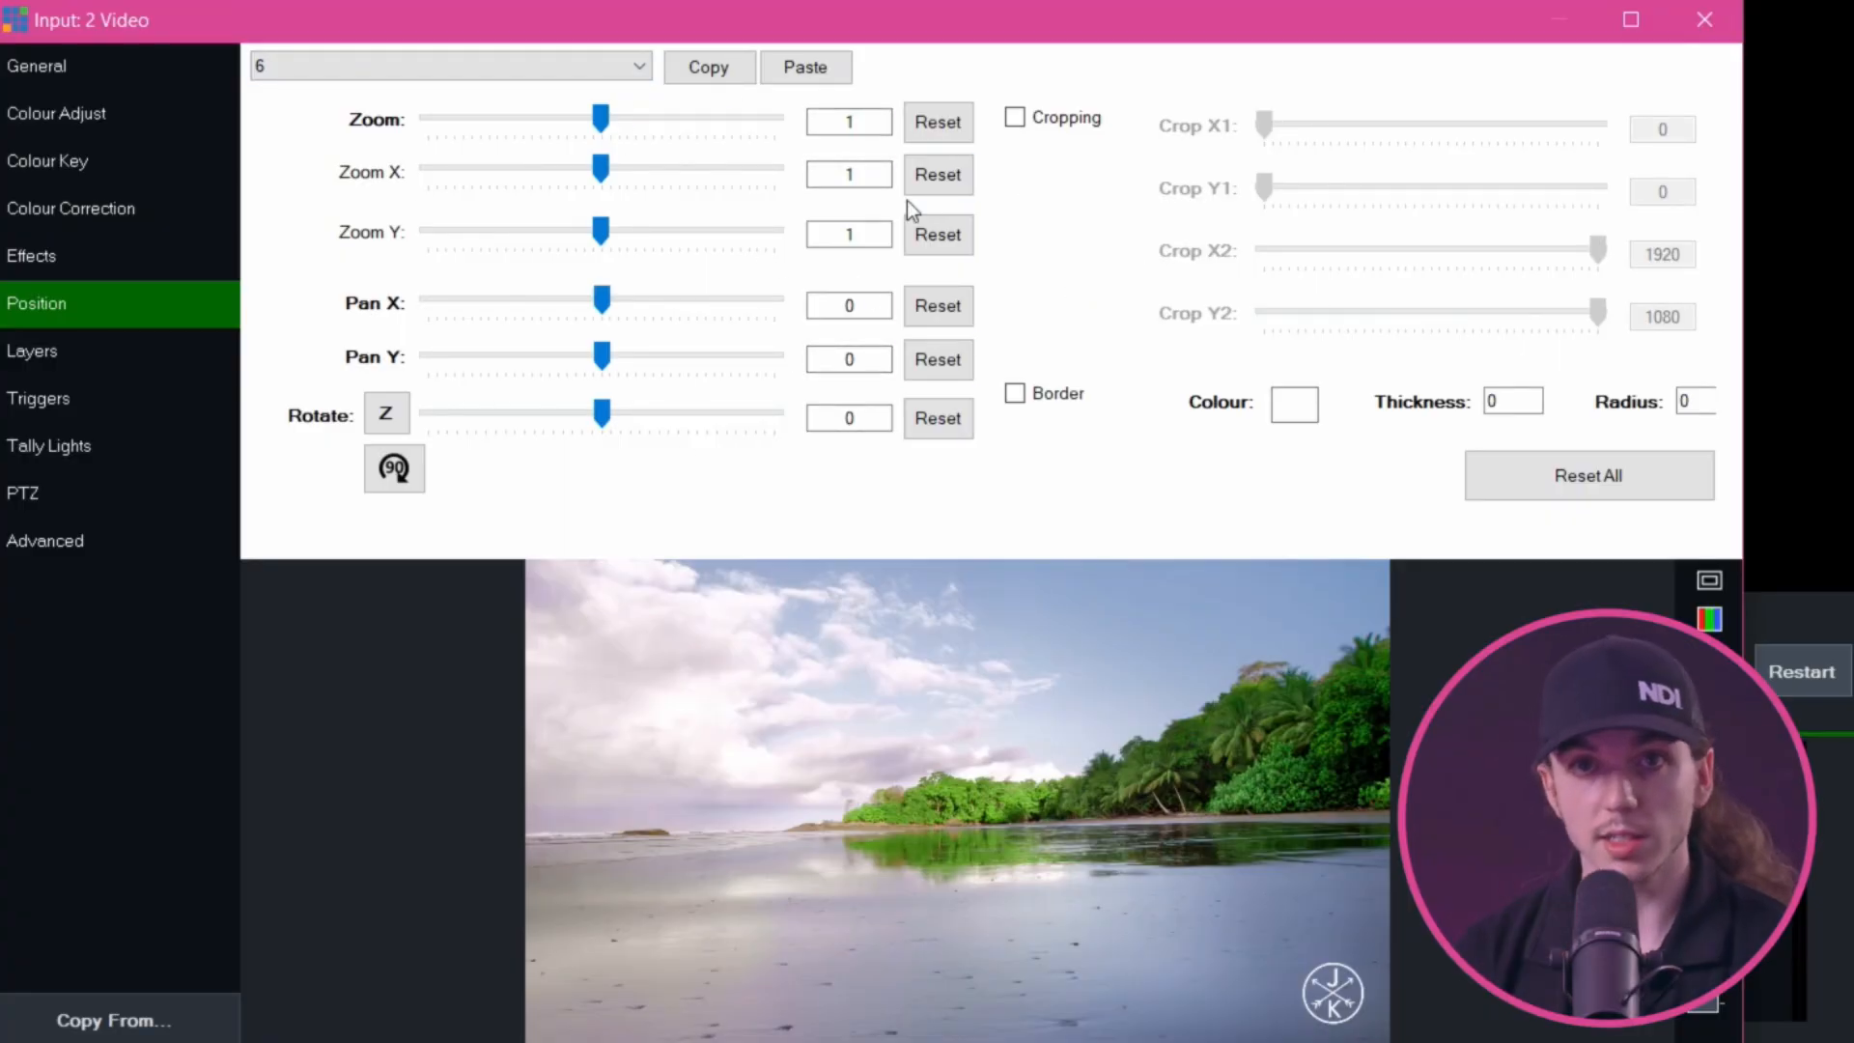
View the position settings of layer 10, then return to those of the Main layer
left_click(410, 65)
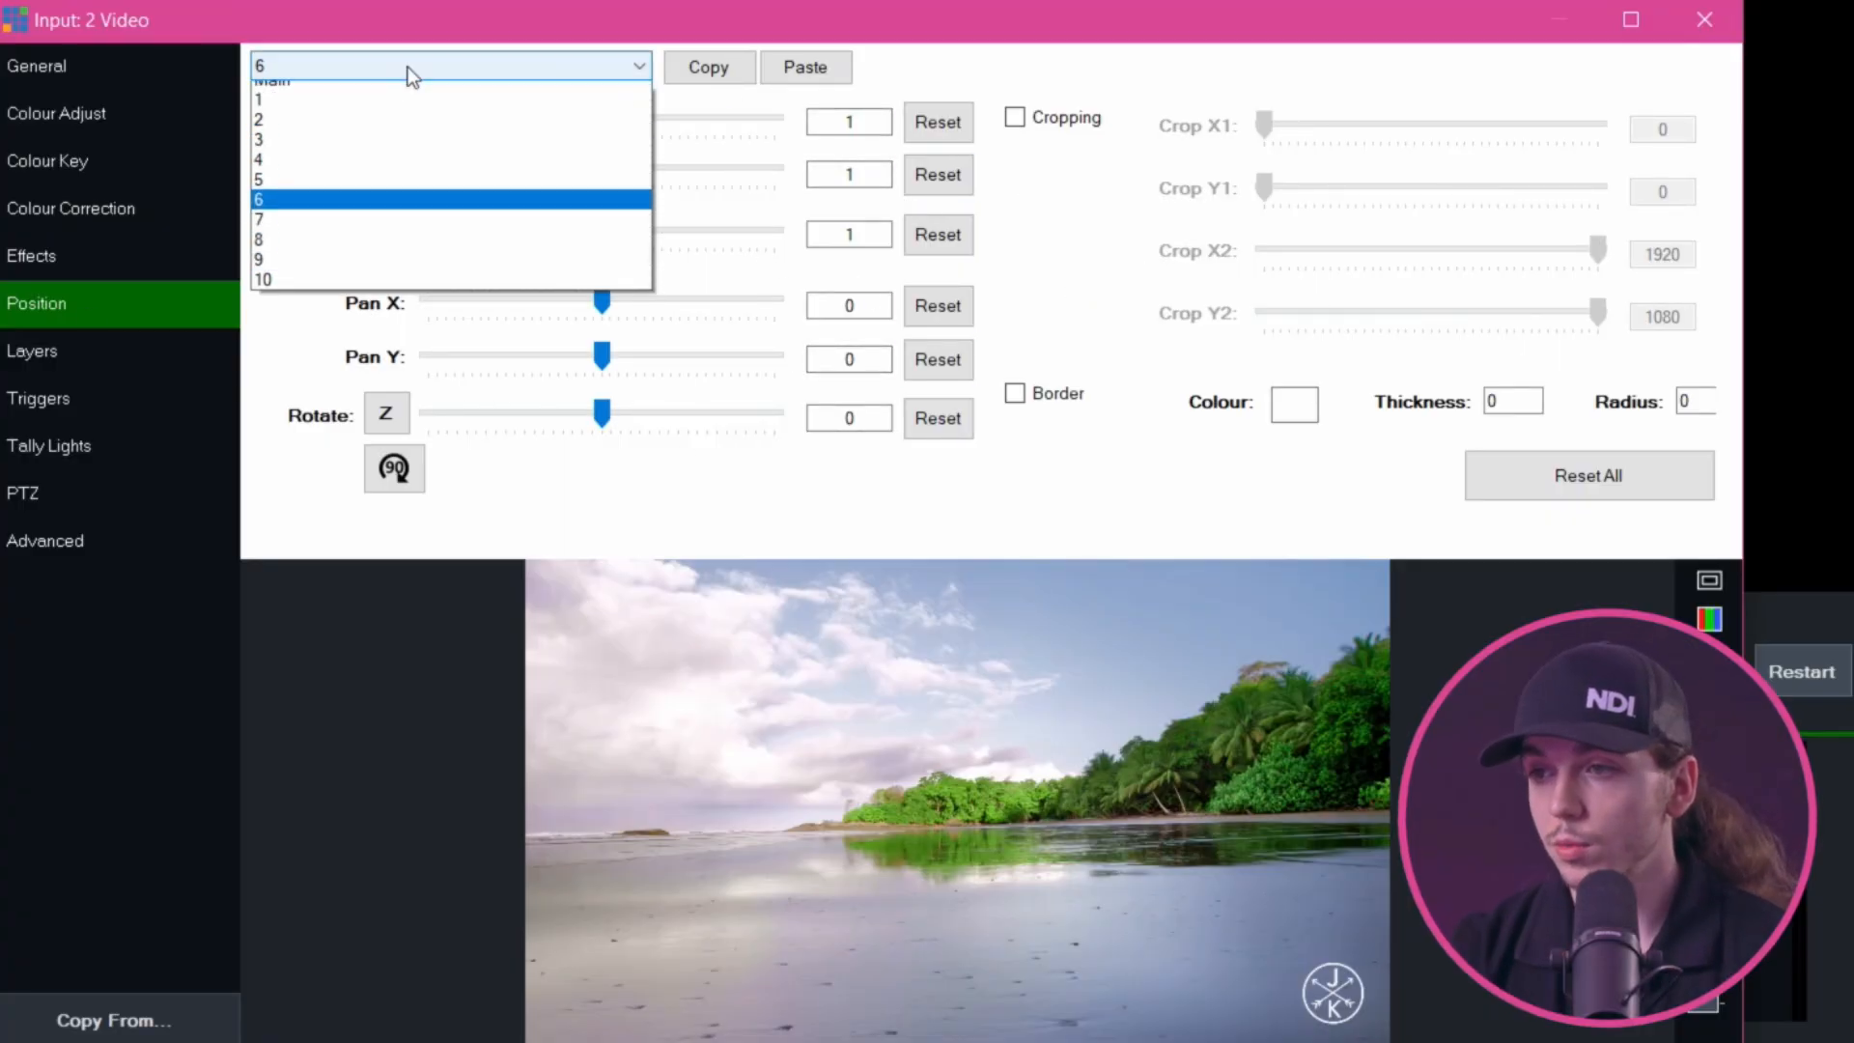
left_click(288, 292)
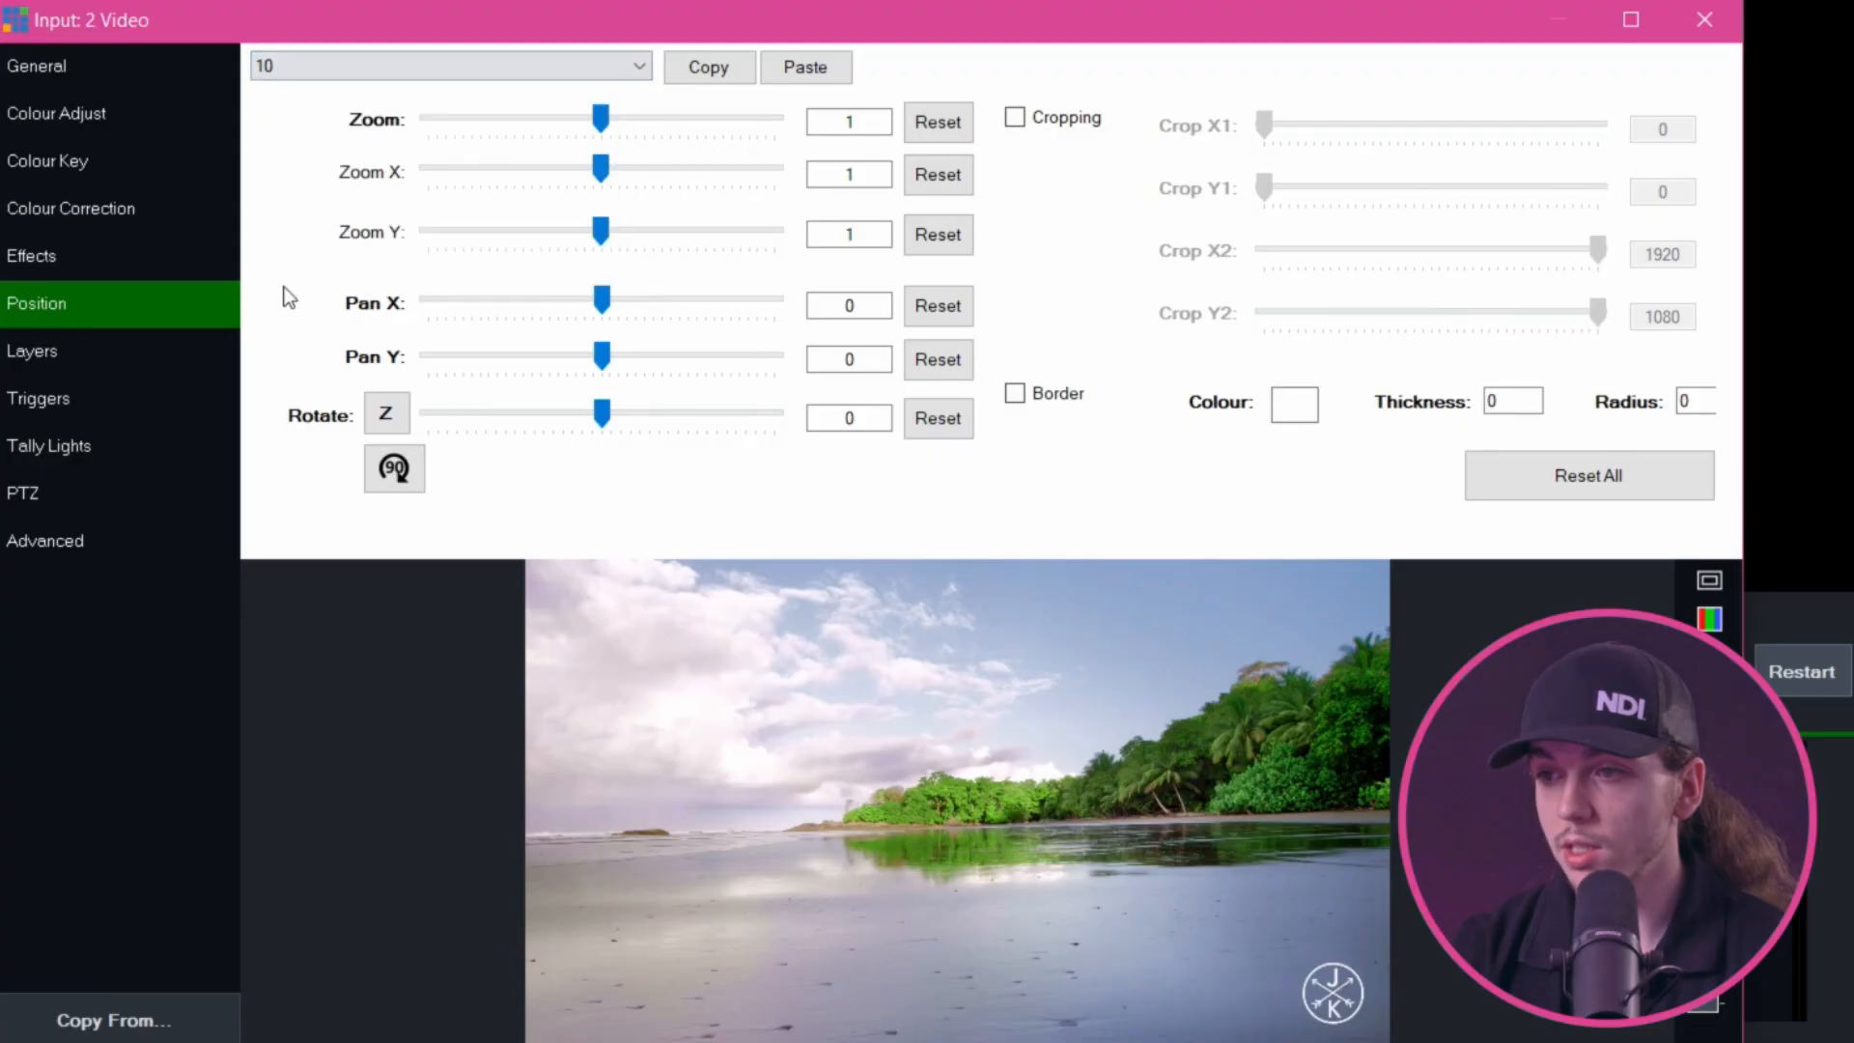
left_click(291, 76)
left_click(288, 87)
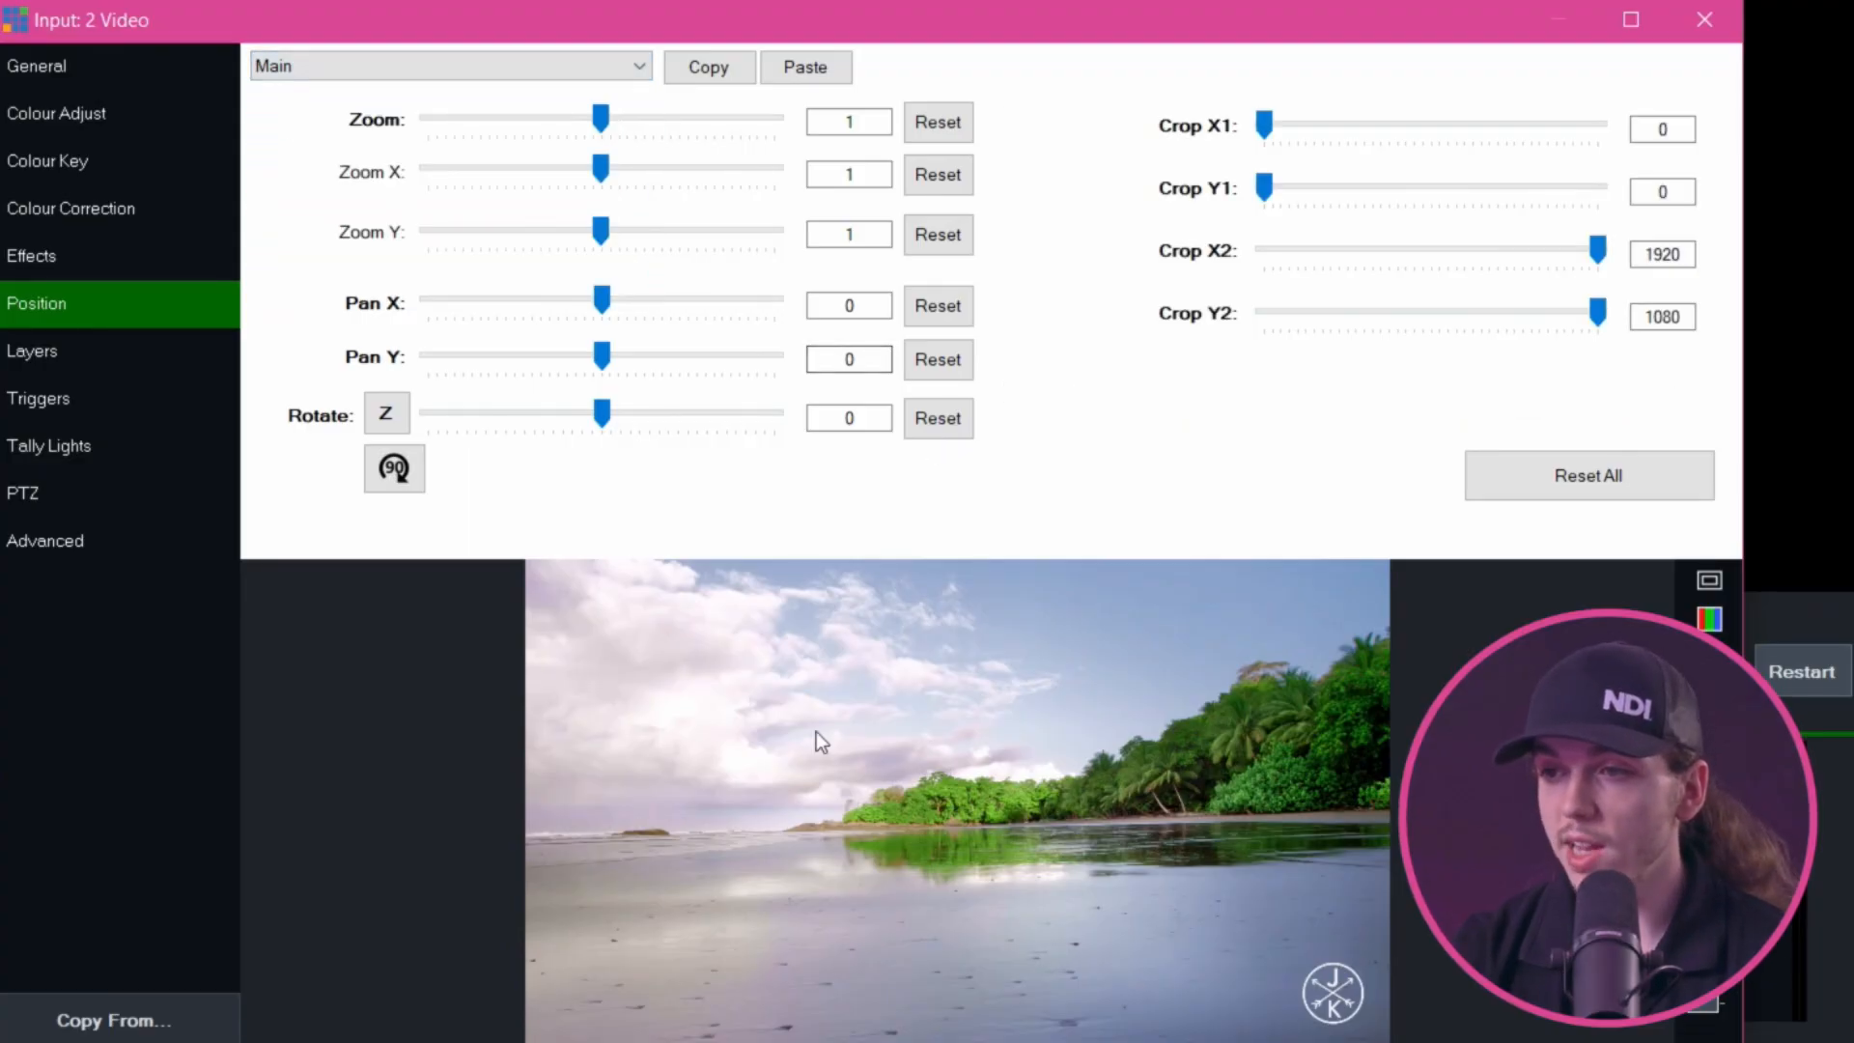
Try shrinking the Main layer to zoom 0.6155, reset it, then try stretching Zoom X and reset that too
left_click_drag(600, 121, 534, 116)
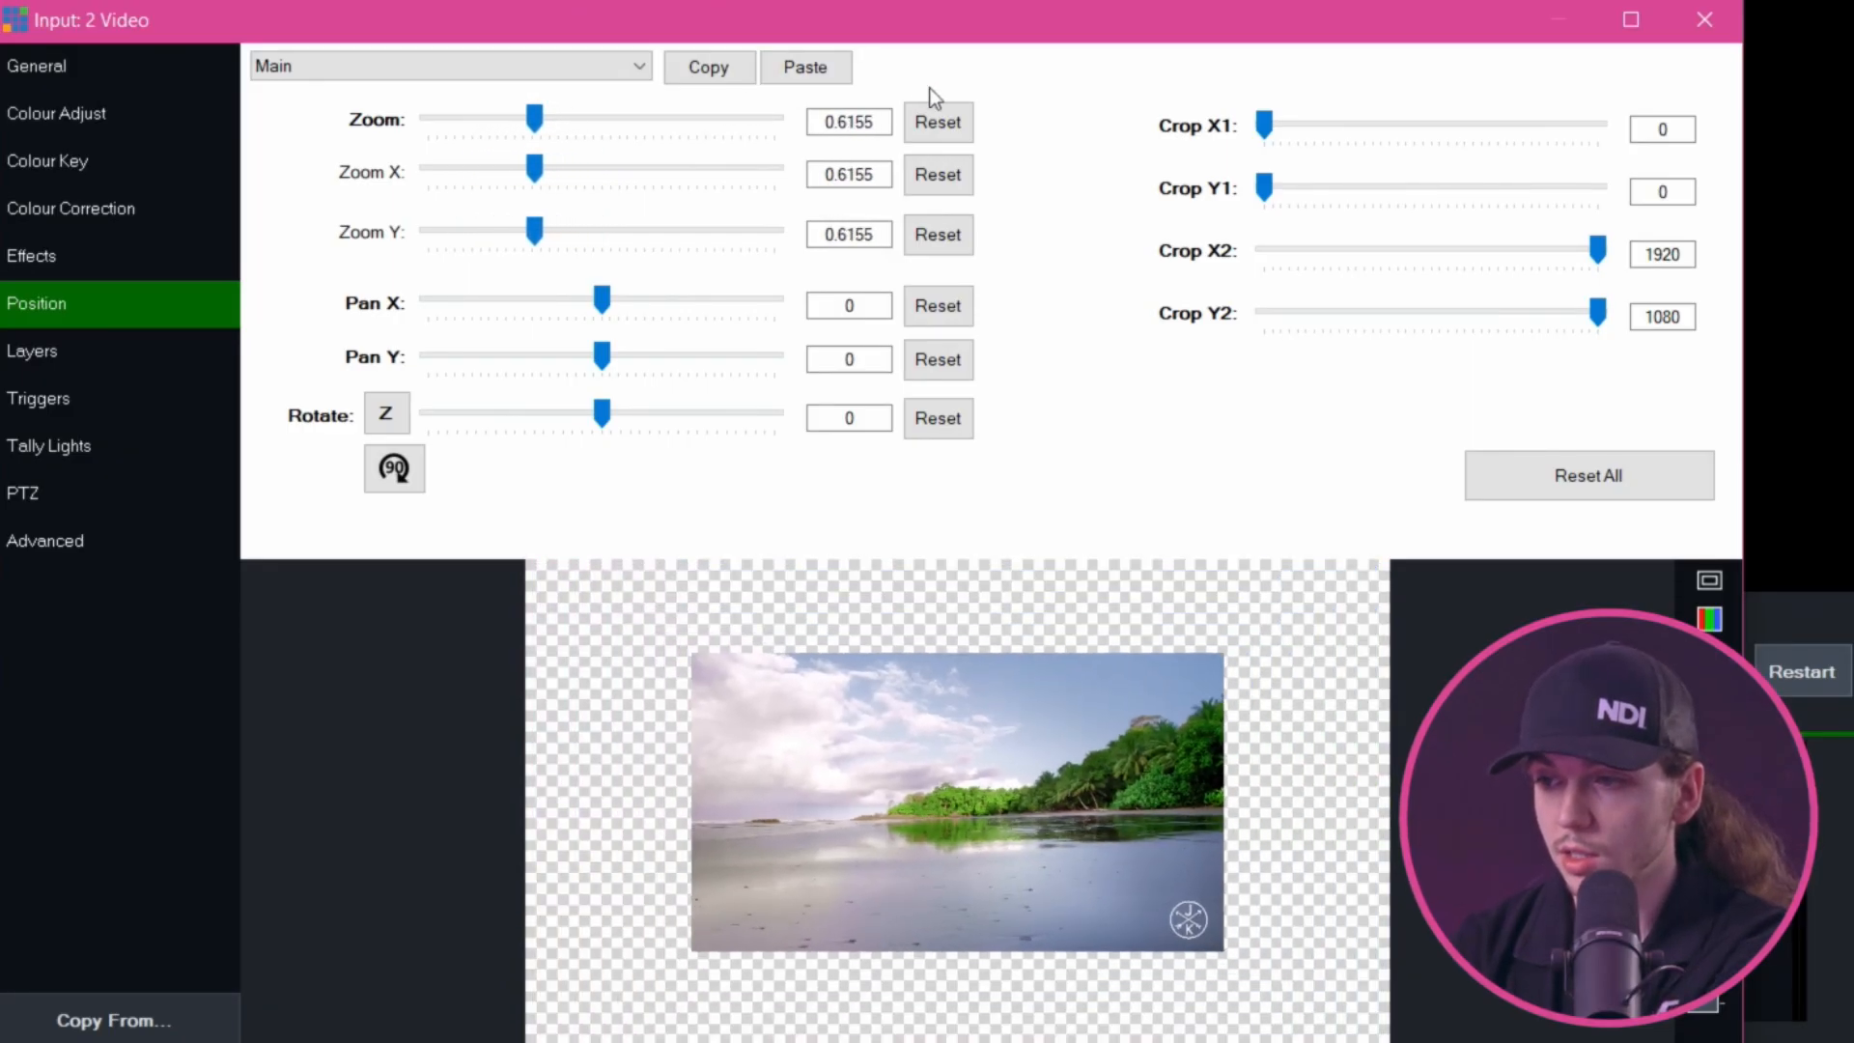
left_click(935, 122)
left_click_drag(599, 177, 691, 170)
left_click(960, 178)
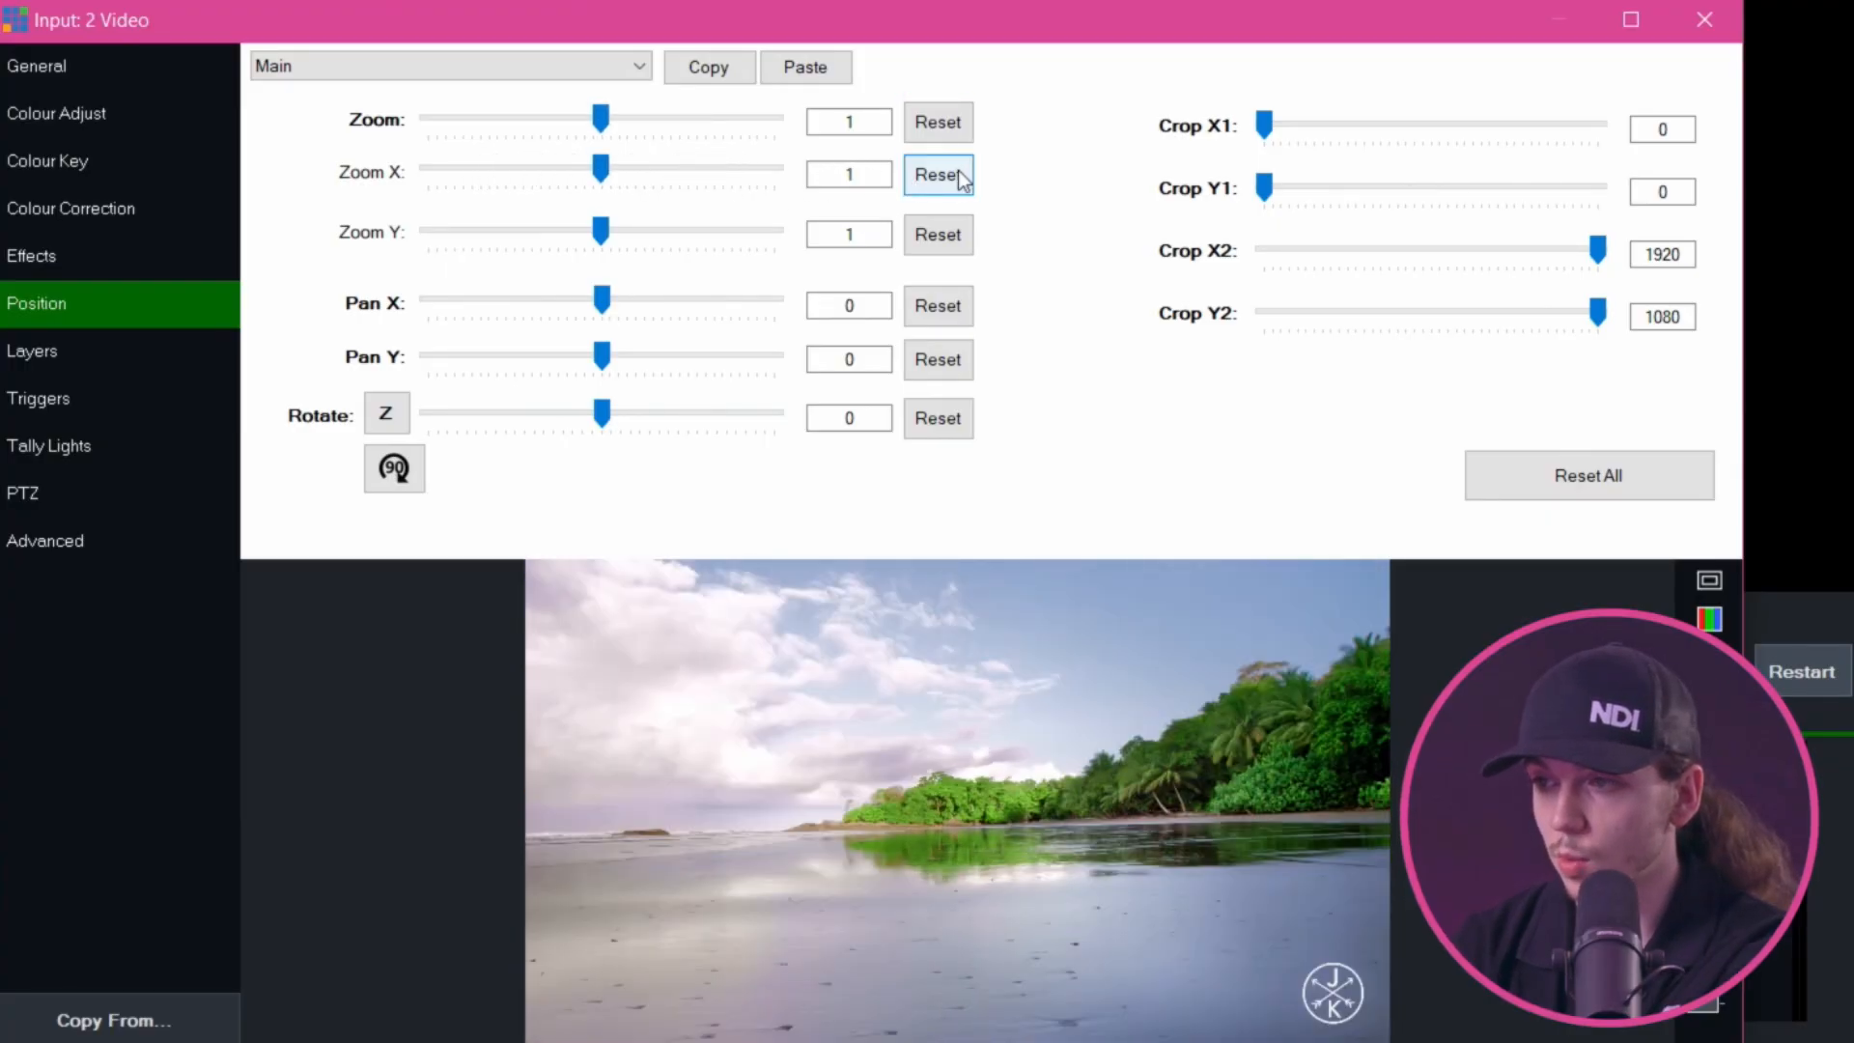
Try panning and rotating the Main layer, then turn it in 90-degree increments through a full circle back to upright
left_click_drag(605, 303, 606, 358)
left_click_drag(602, 415, 592, 362)
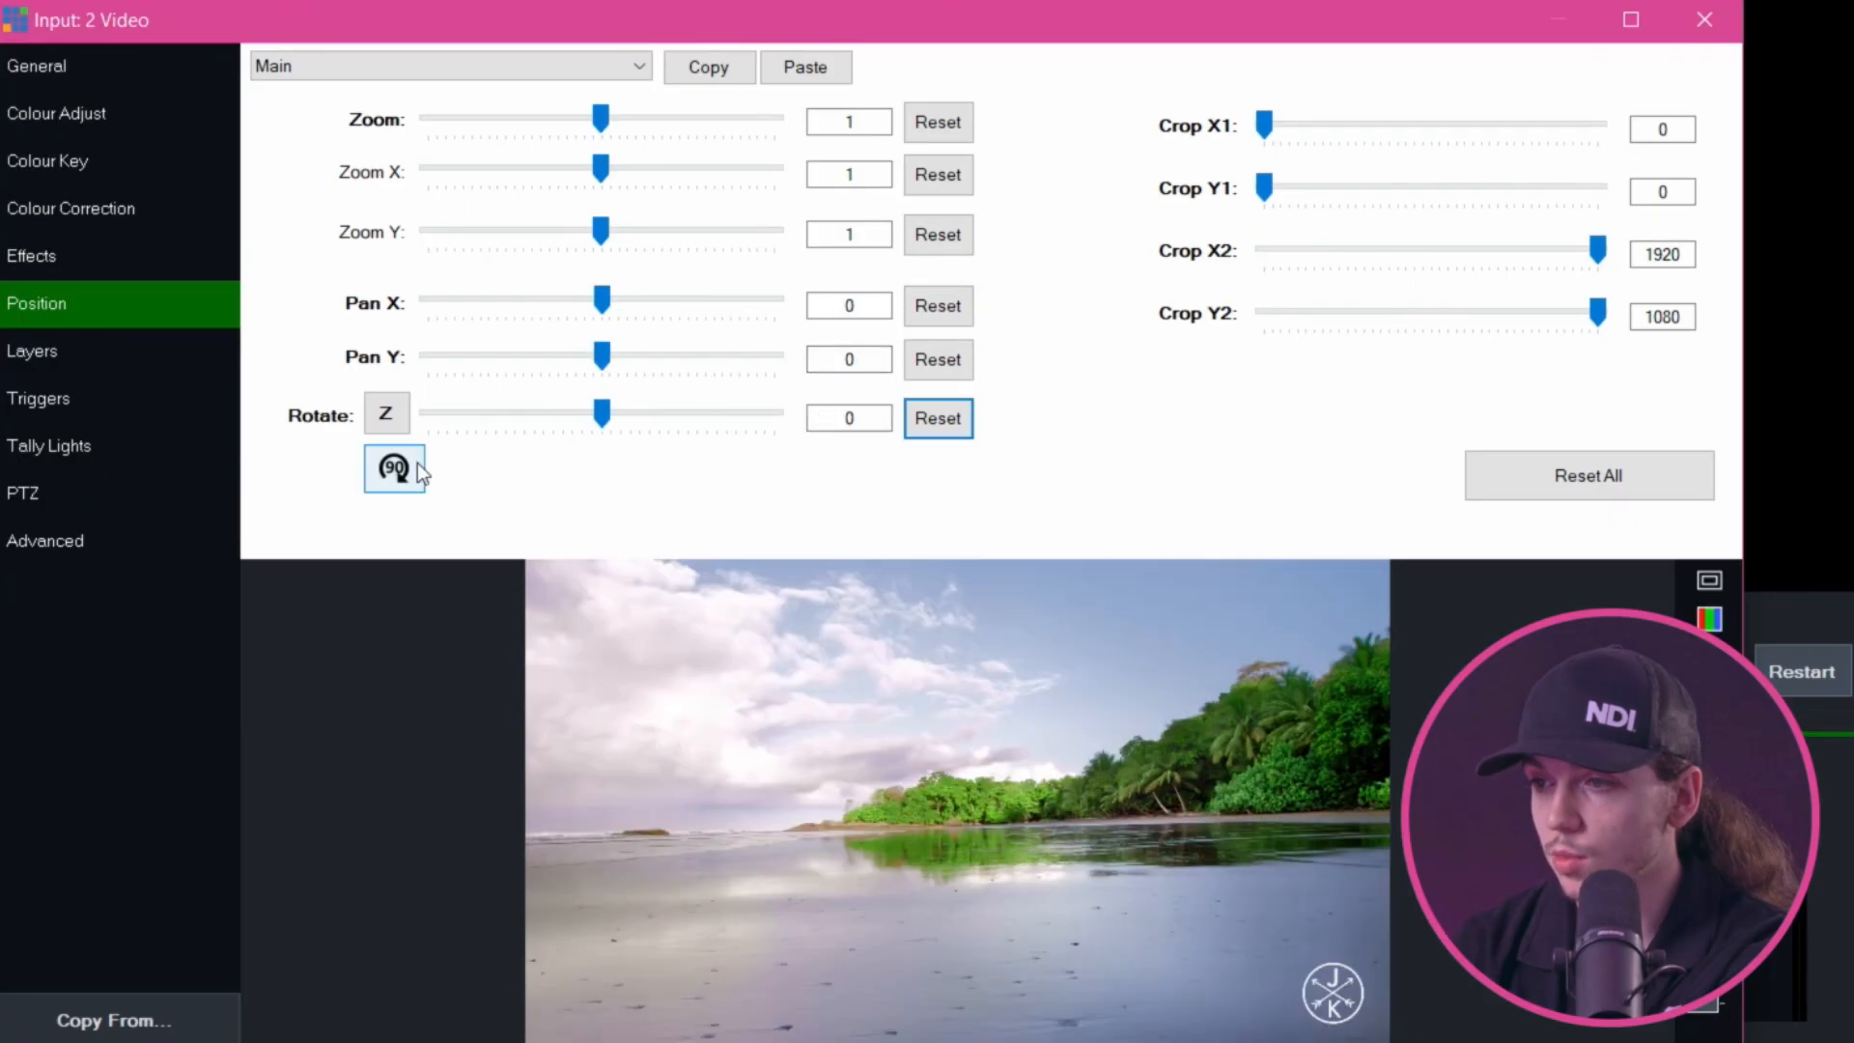
left_click(396, 469)
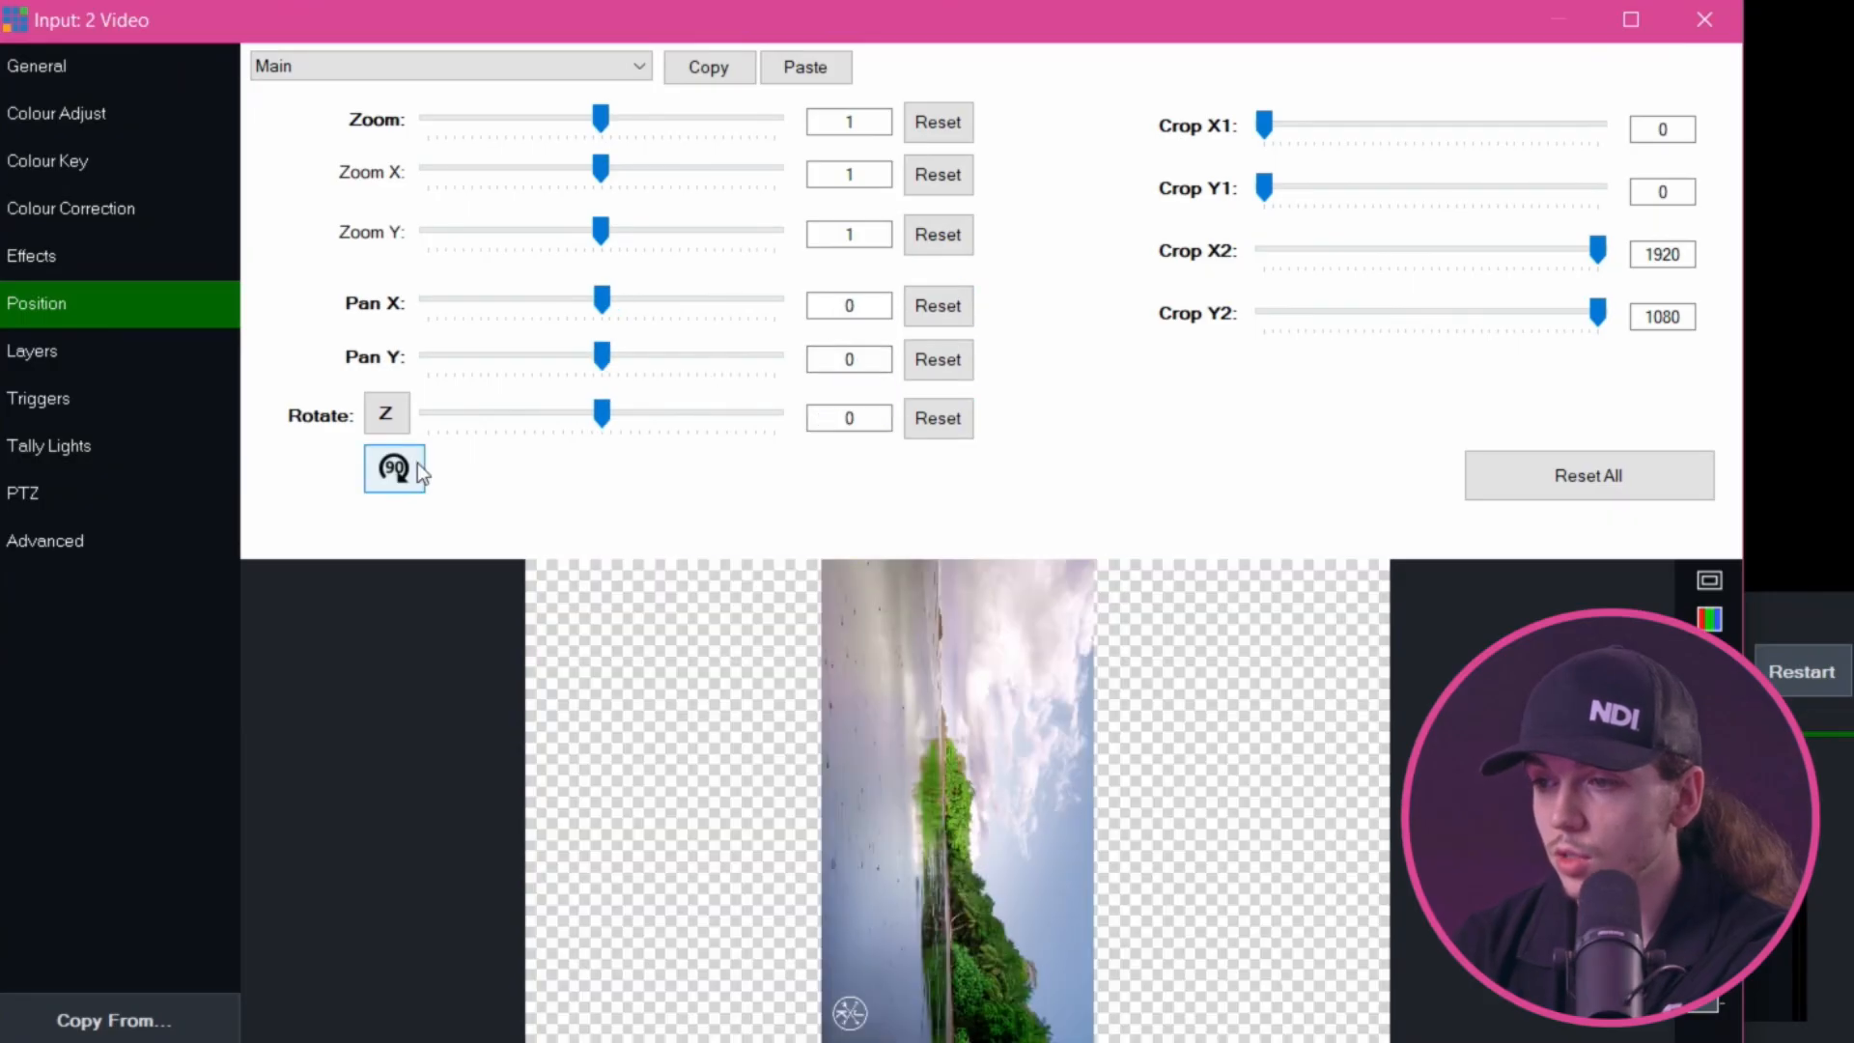
left_click(418, 468)
left_click(418, 469)
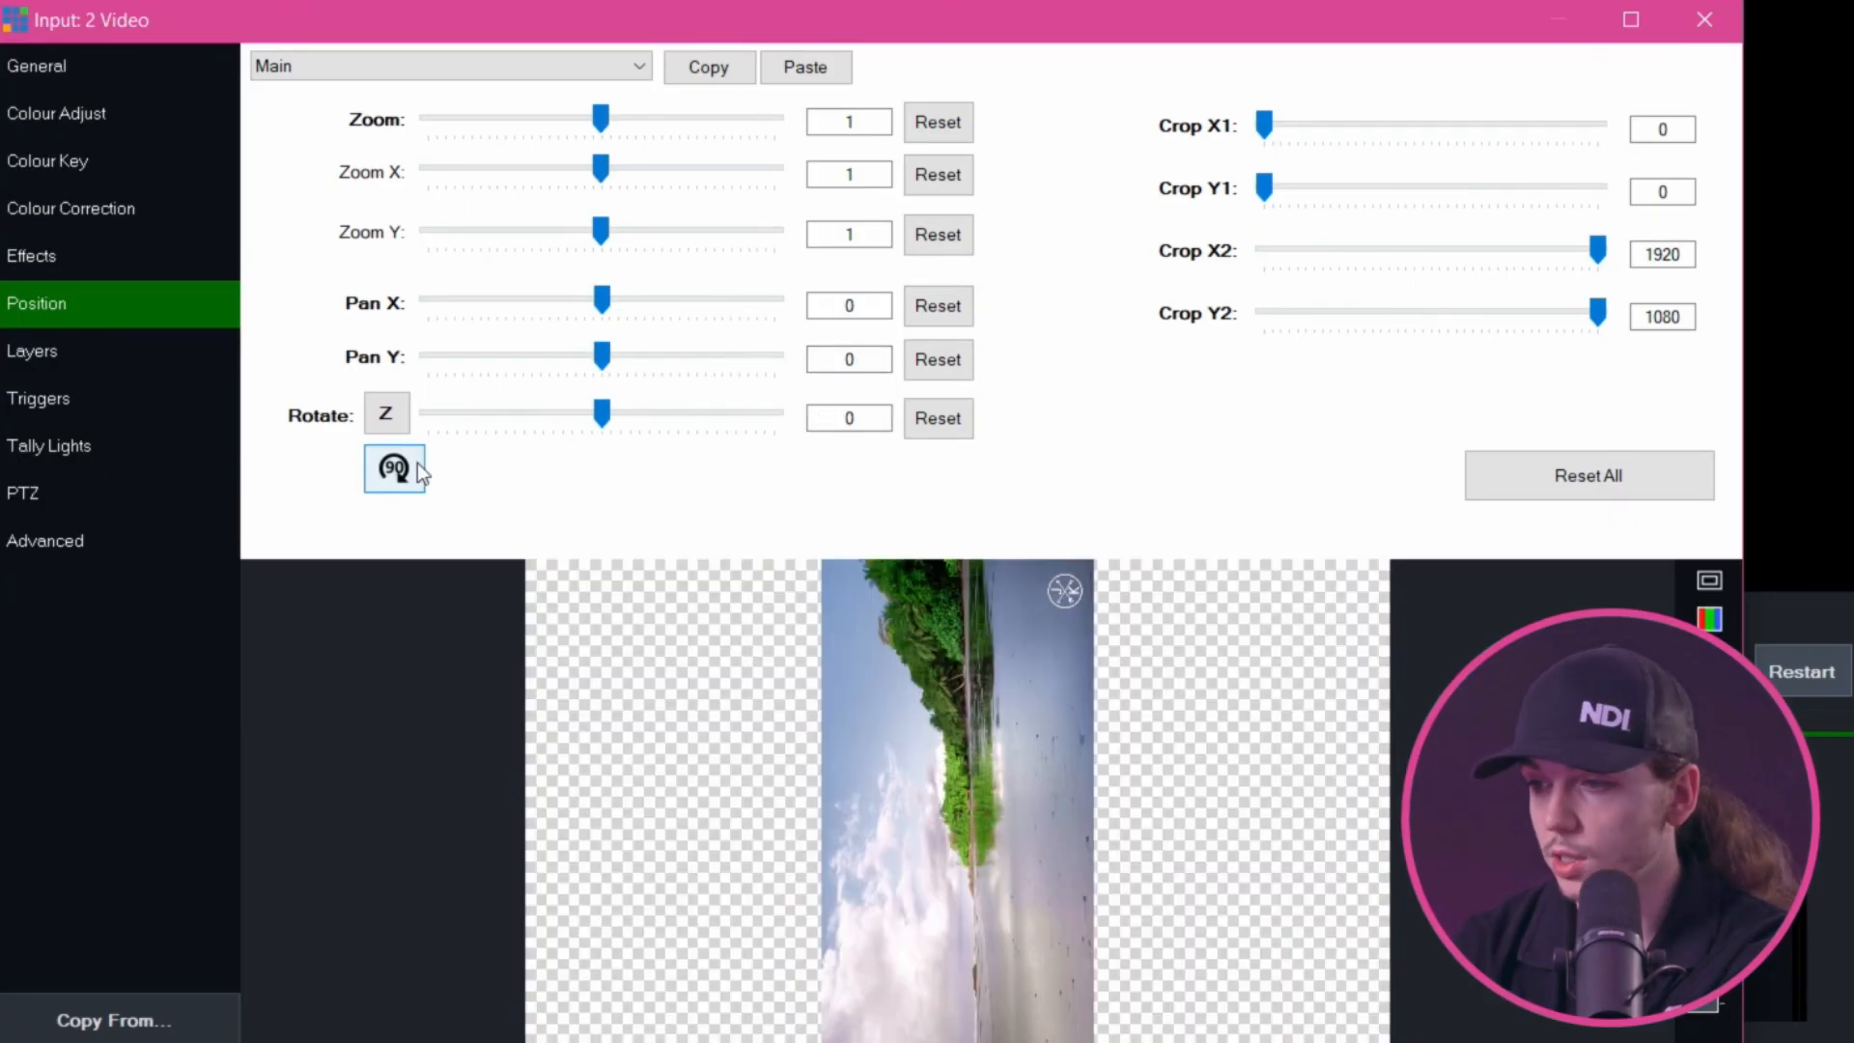
left_click(418, 468)
Try cropping the Main layer, then reset all its position settings
mouse_move(1264, 125)
left_mouse_down()
mouse_move(1401, 151)
mouse_move(1257, 145)
left_mouse_up()
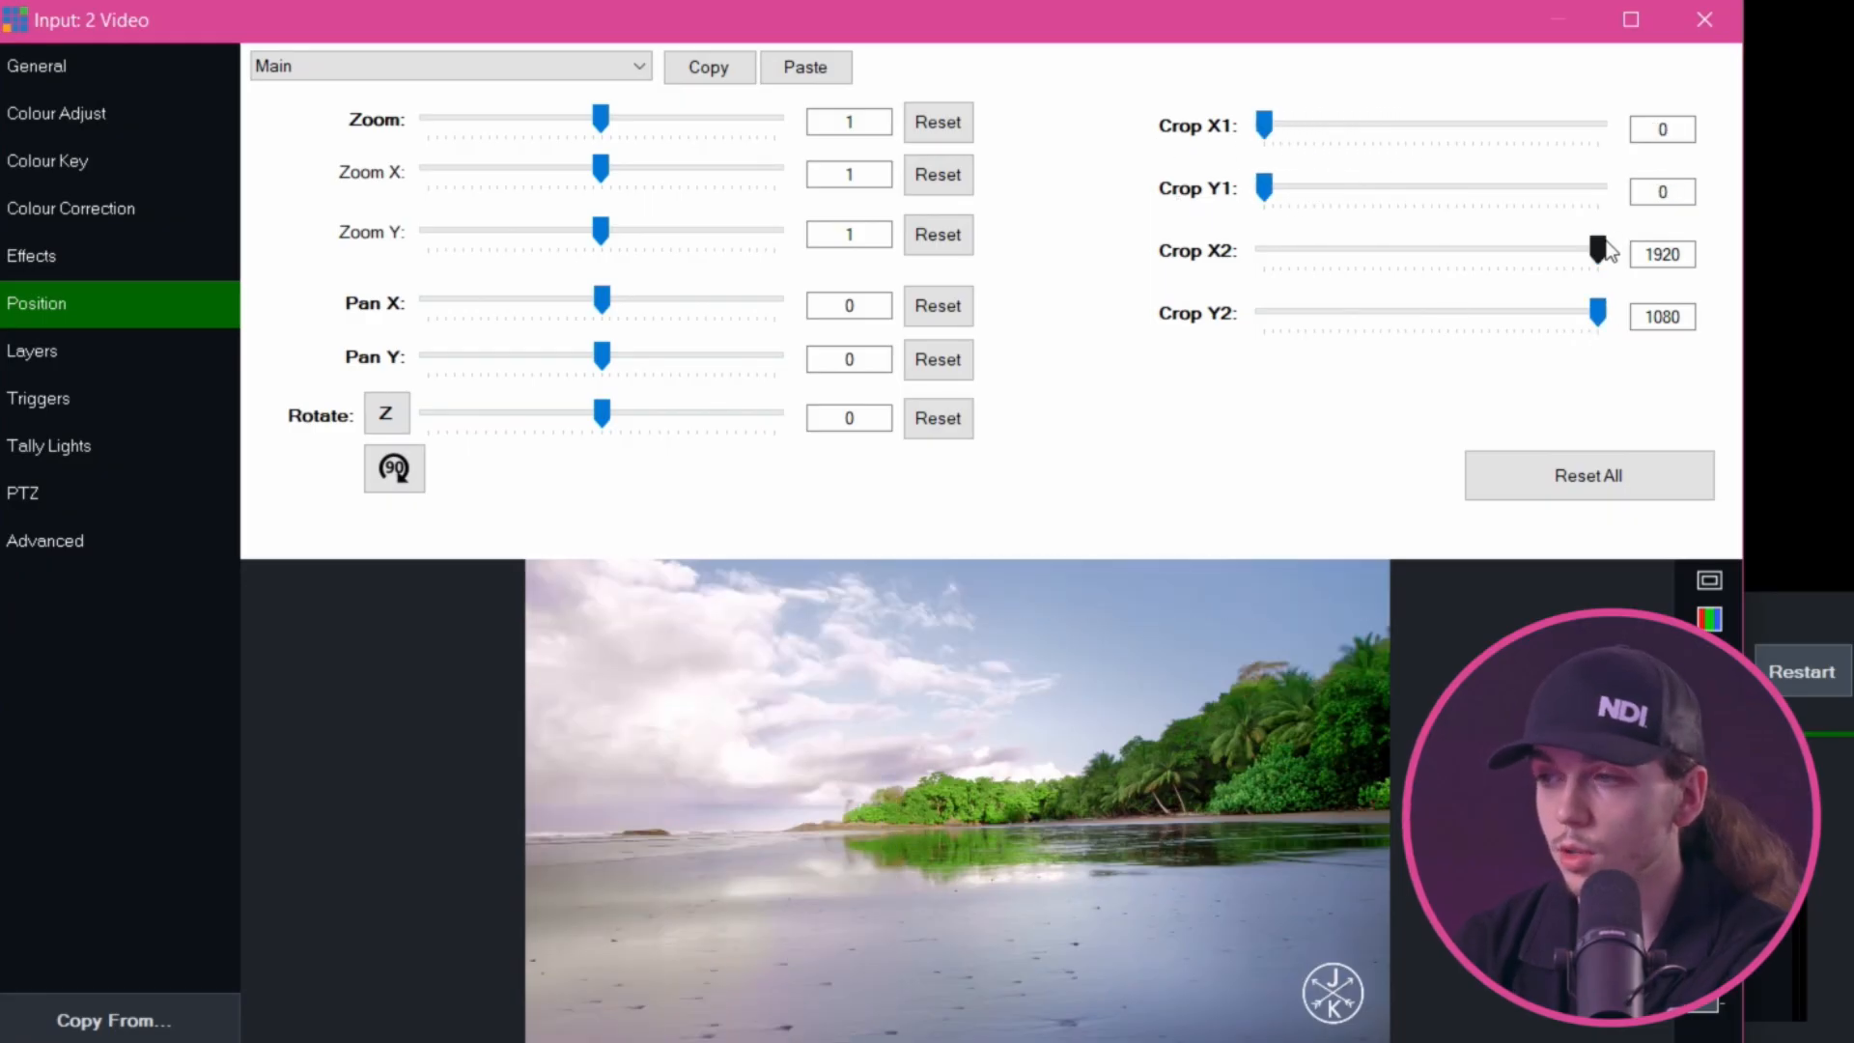
left_click(1614, 477)
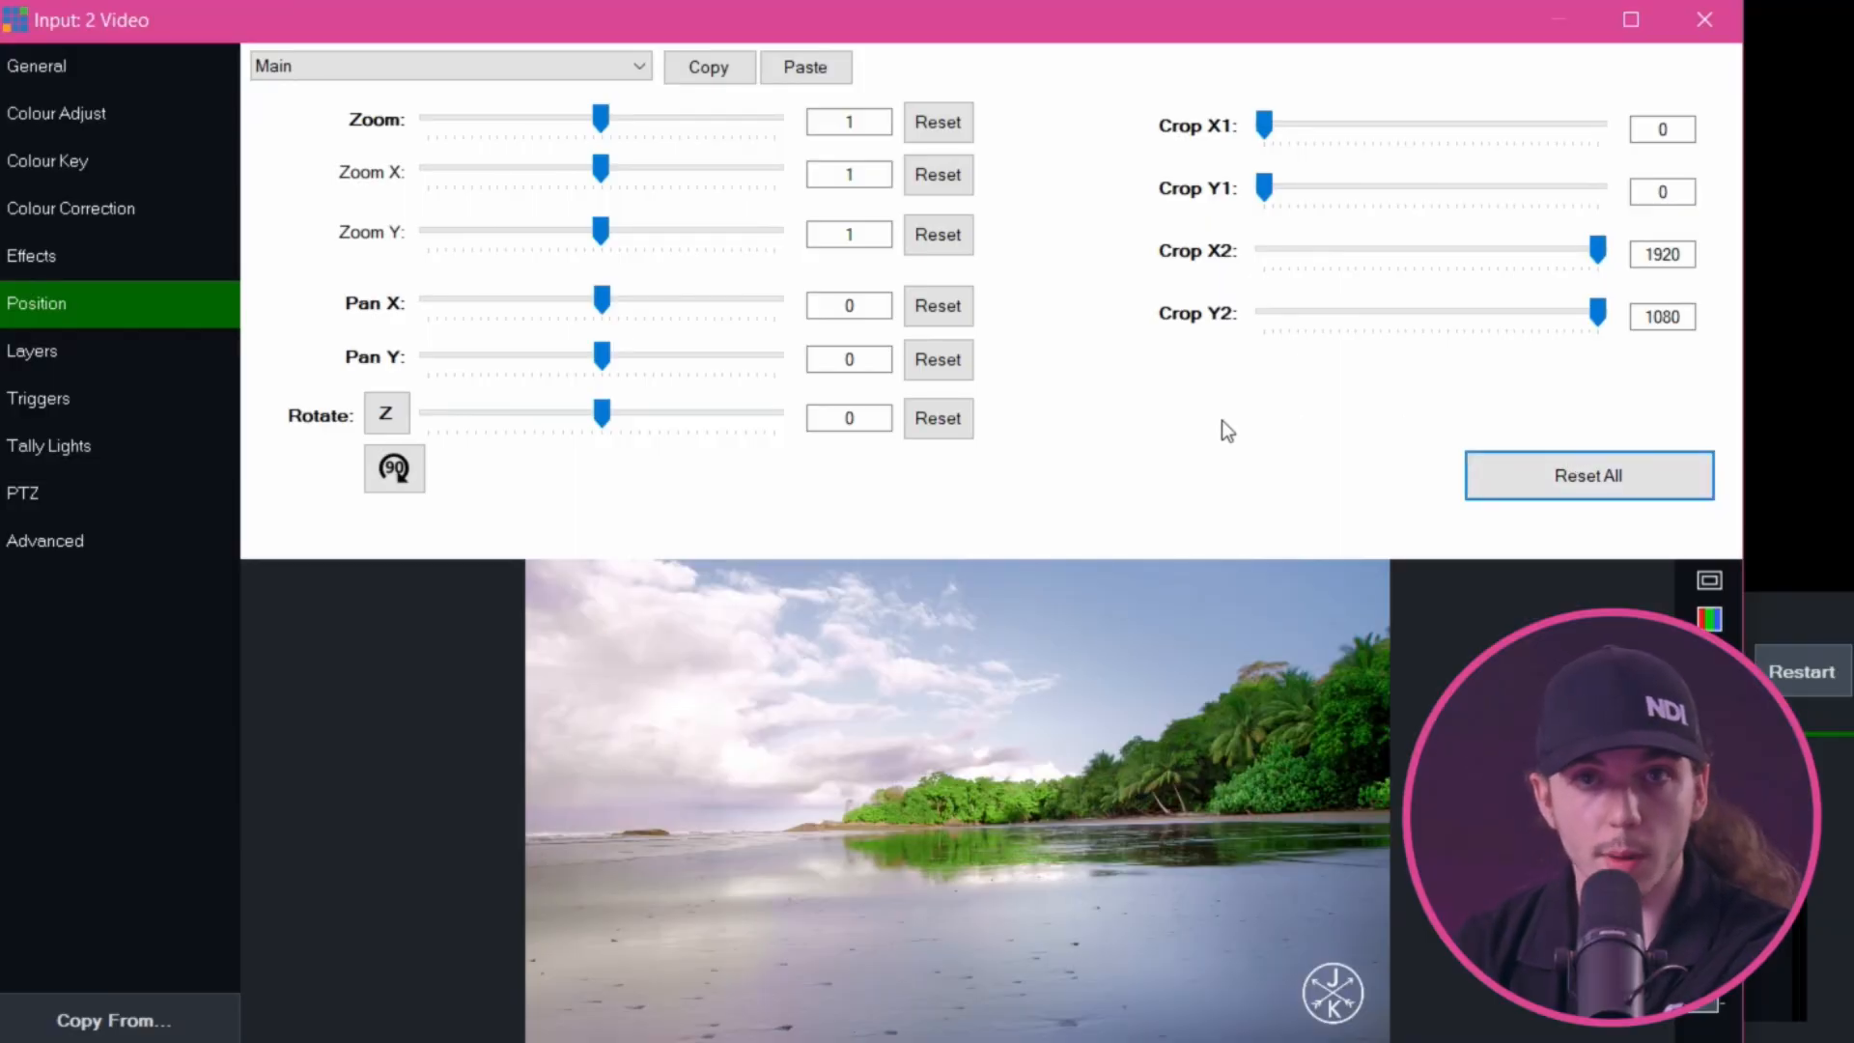
Assign 1 Text Middle Centre Left Right Sharp.gtzip to layer 2 and open that layer's position settings
left_click(78, 358)
left_click(402, 114)
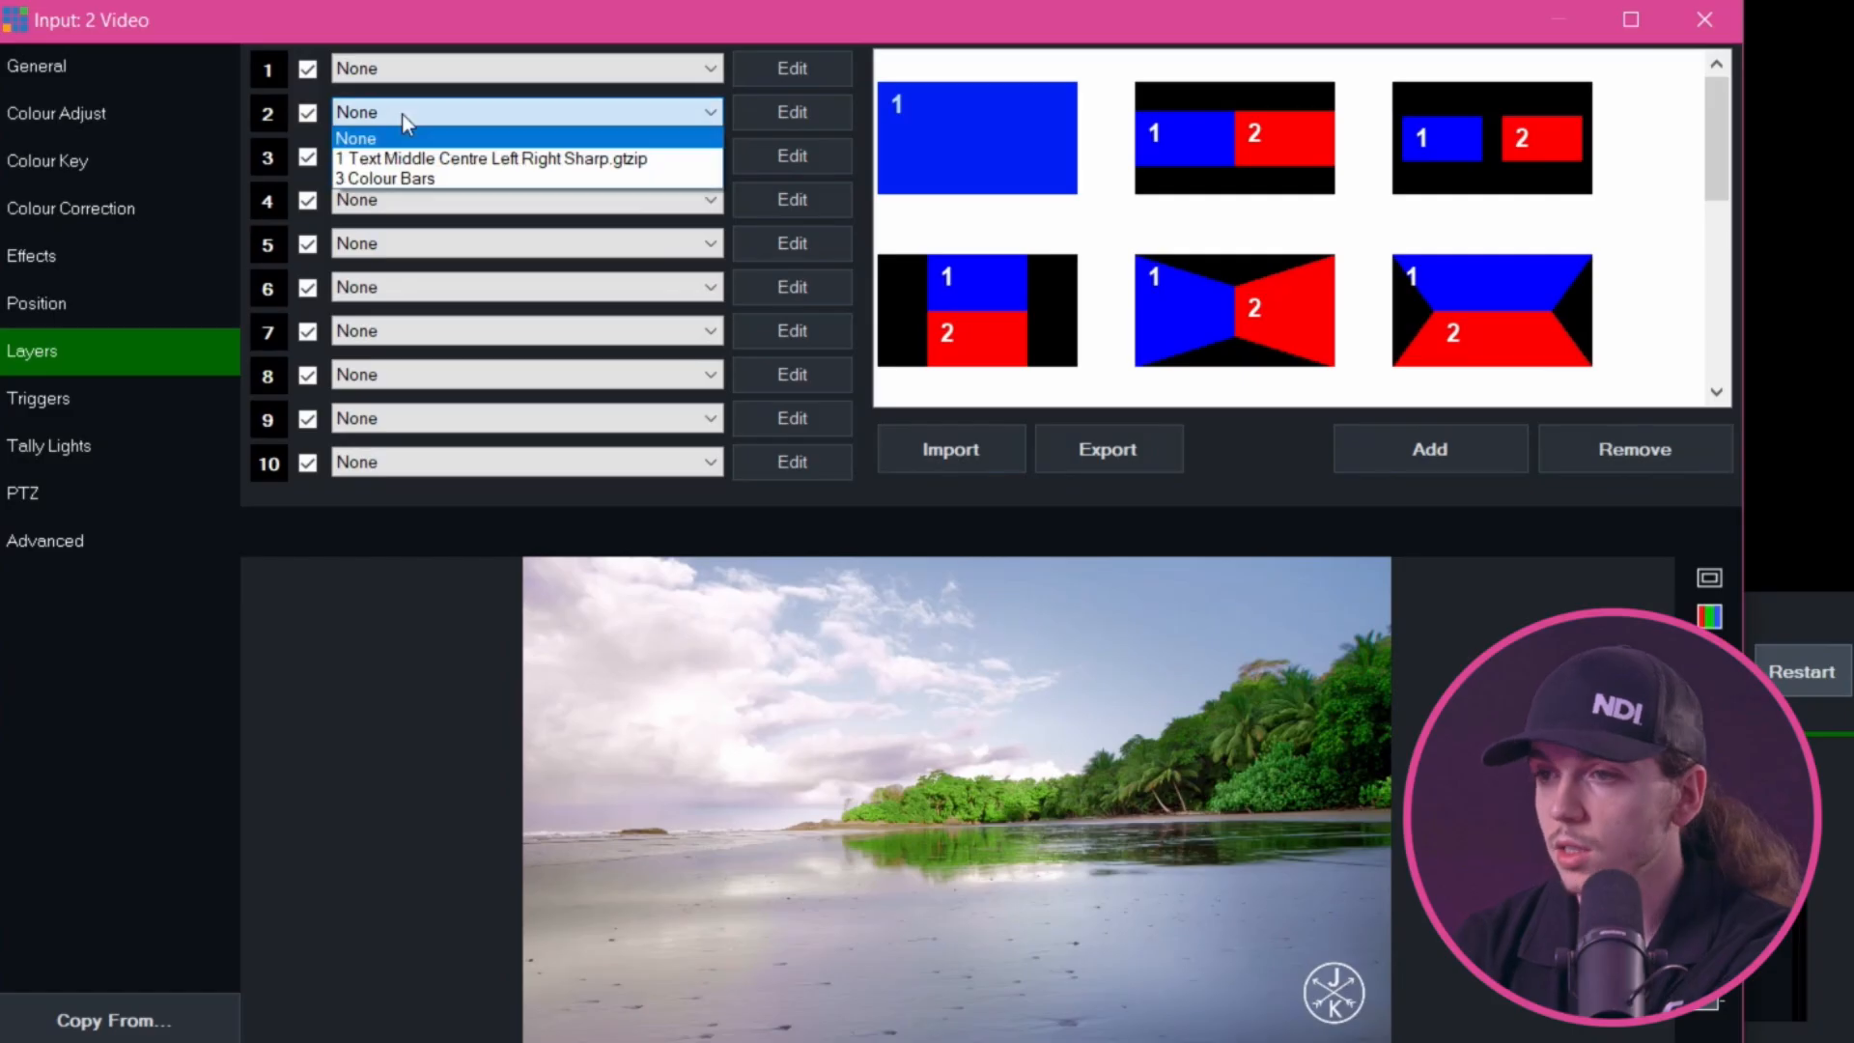
left_click(415, 161)
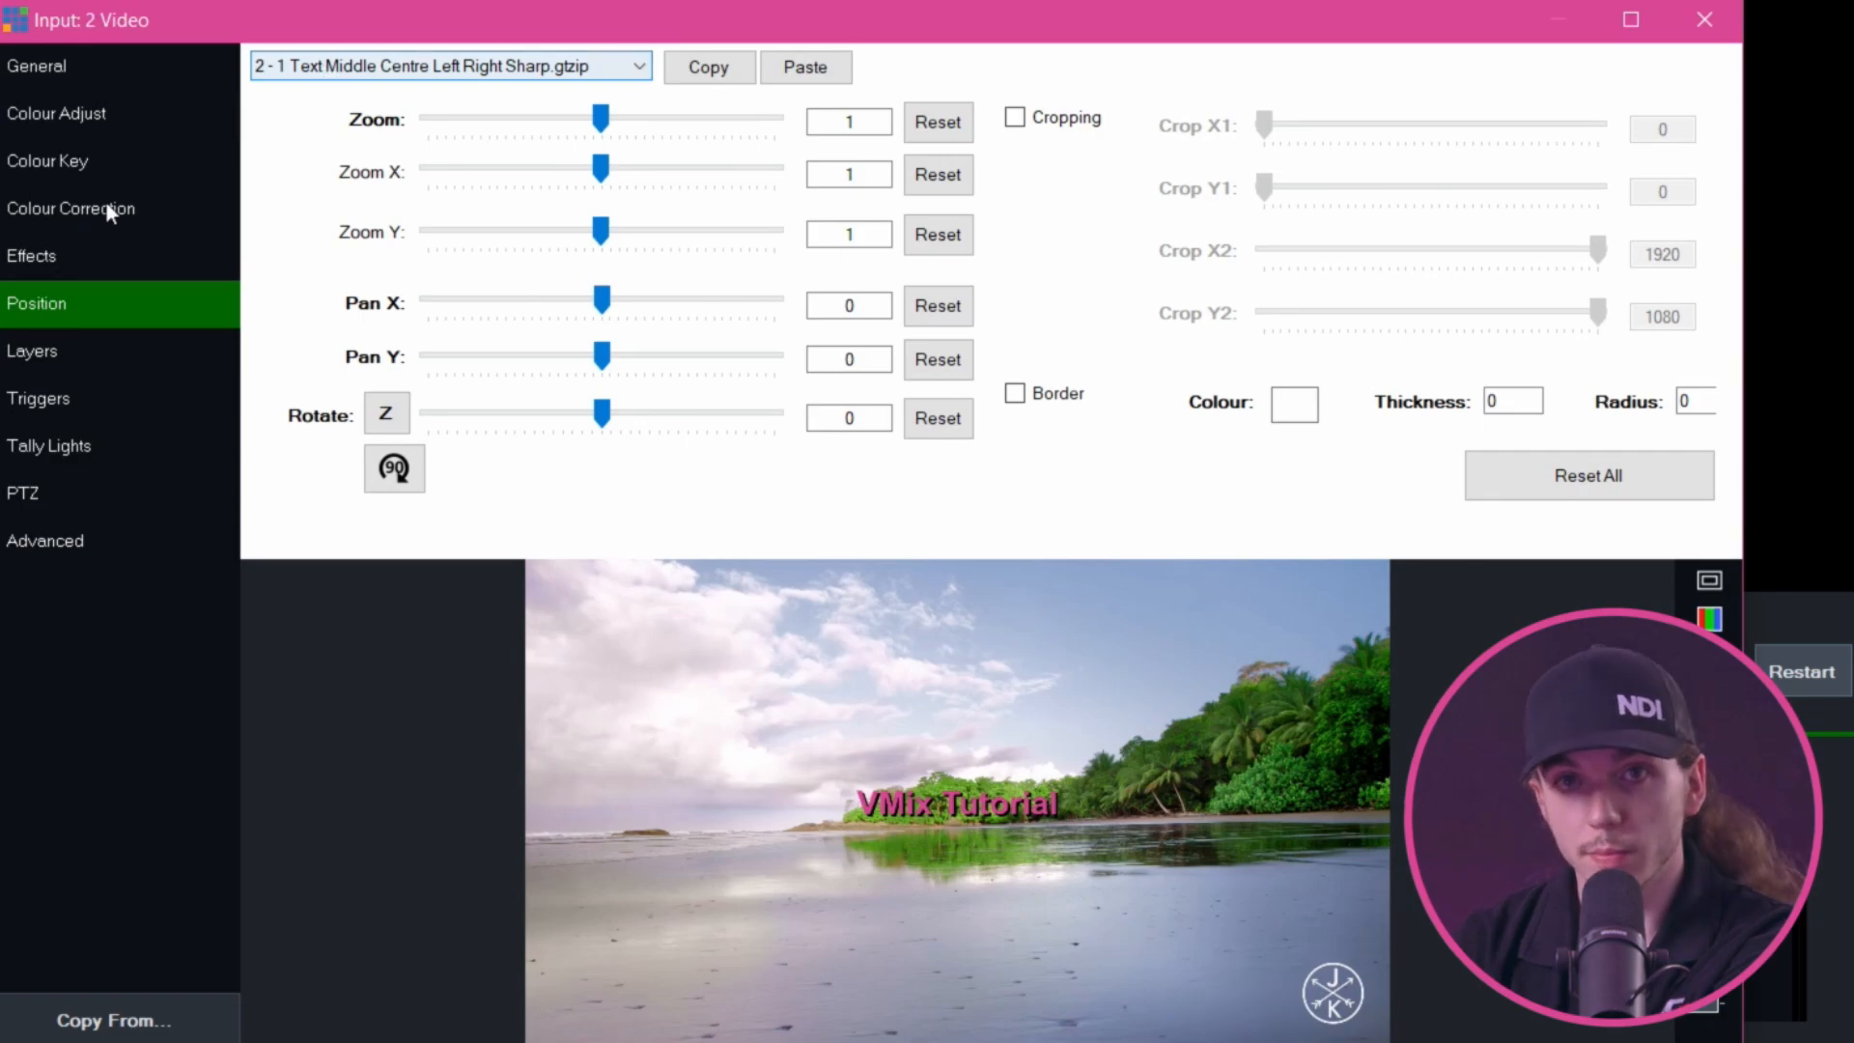
left_click(52, 342)
left_click(39, 305)
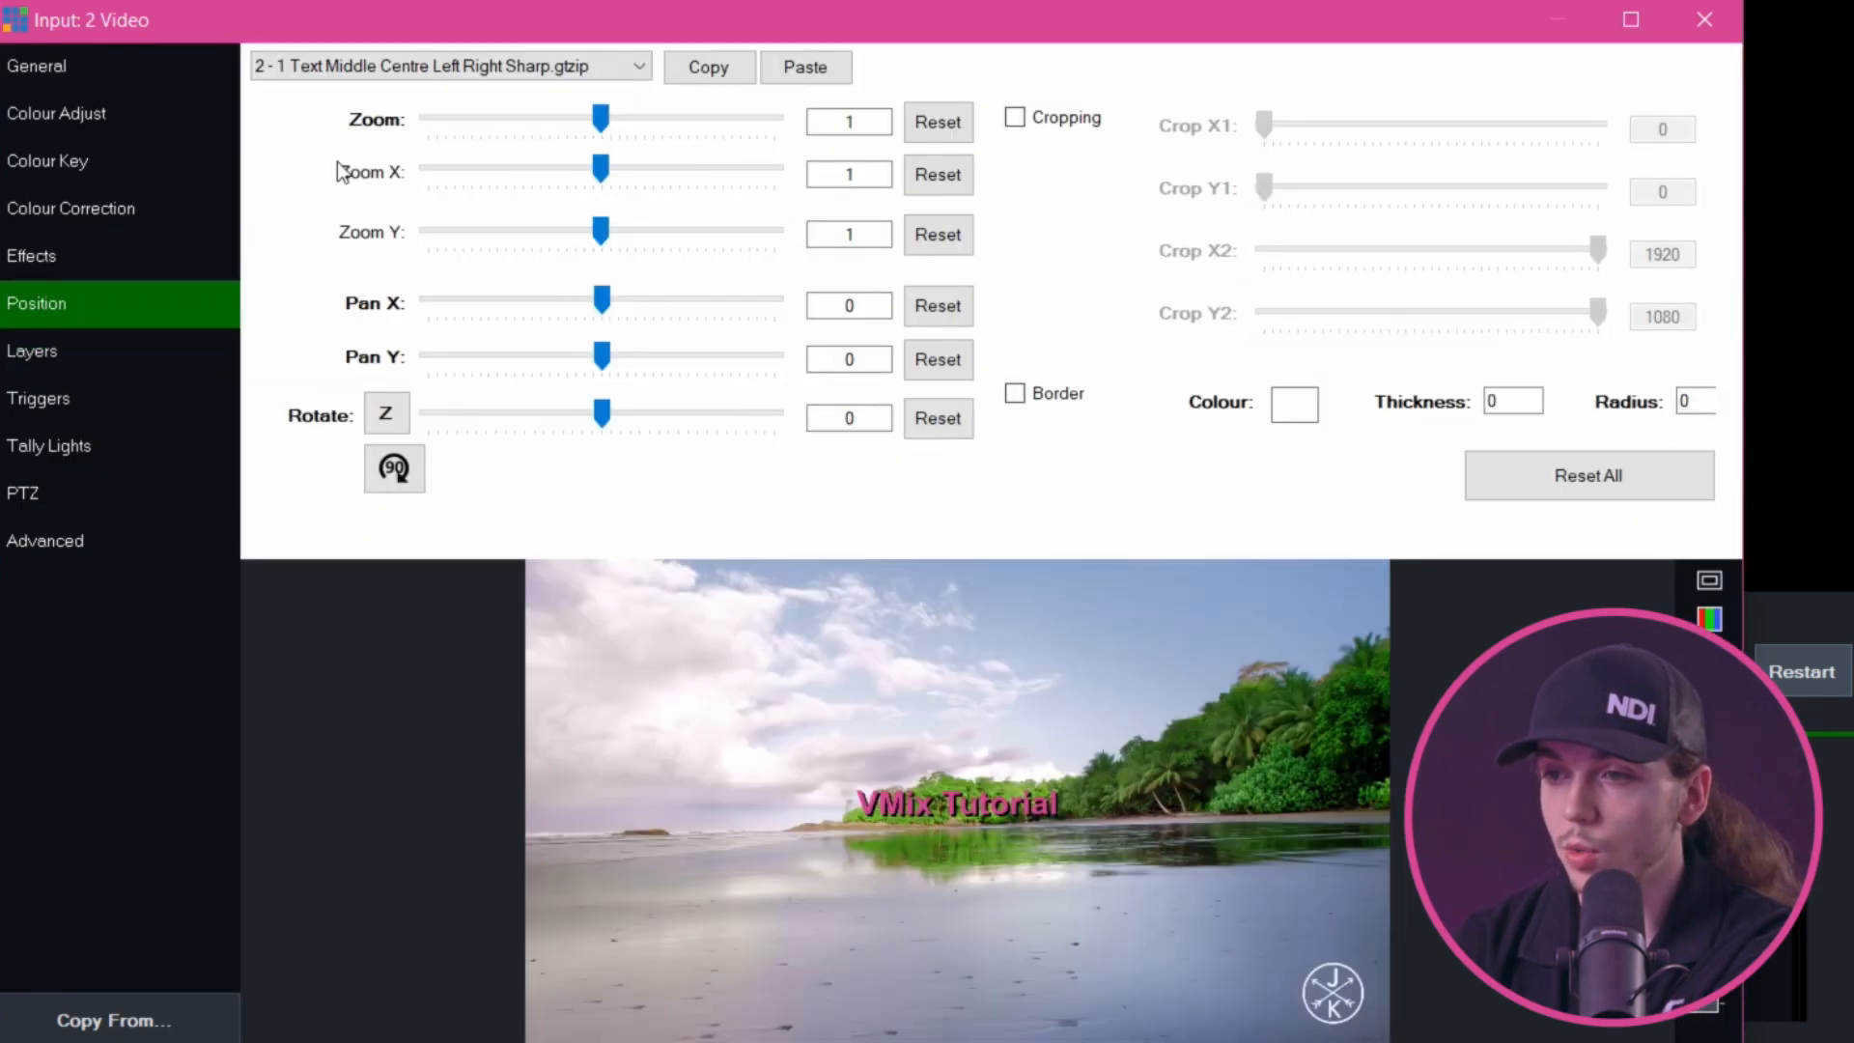
Select layer 2, the text title, in the position settings and try enlarging it to zoom 3.039
left_click(429, 67)
left_click(383, 94)
left_click(384, 71)
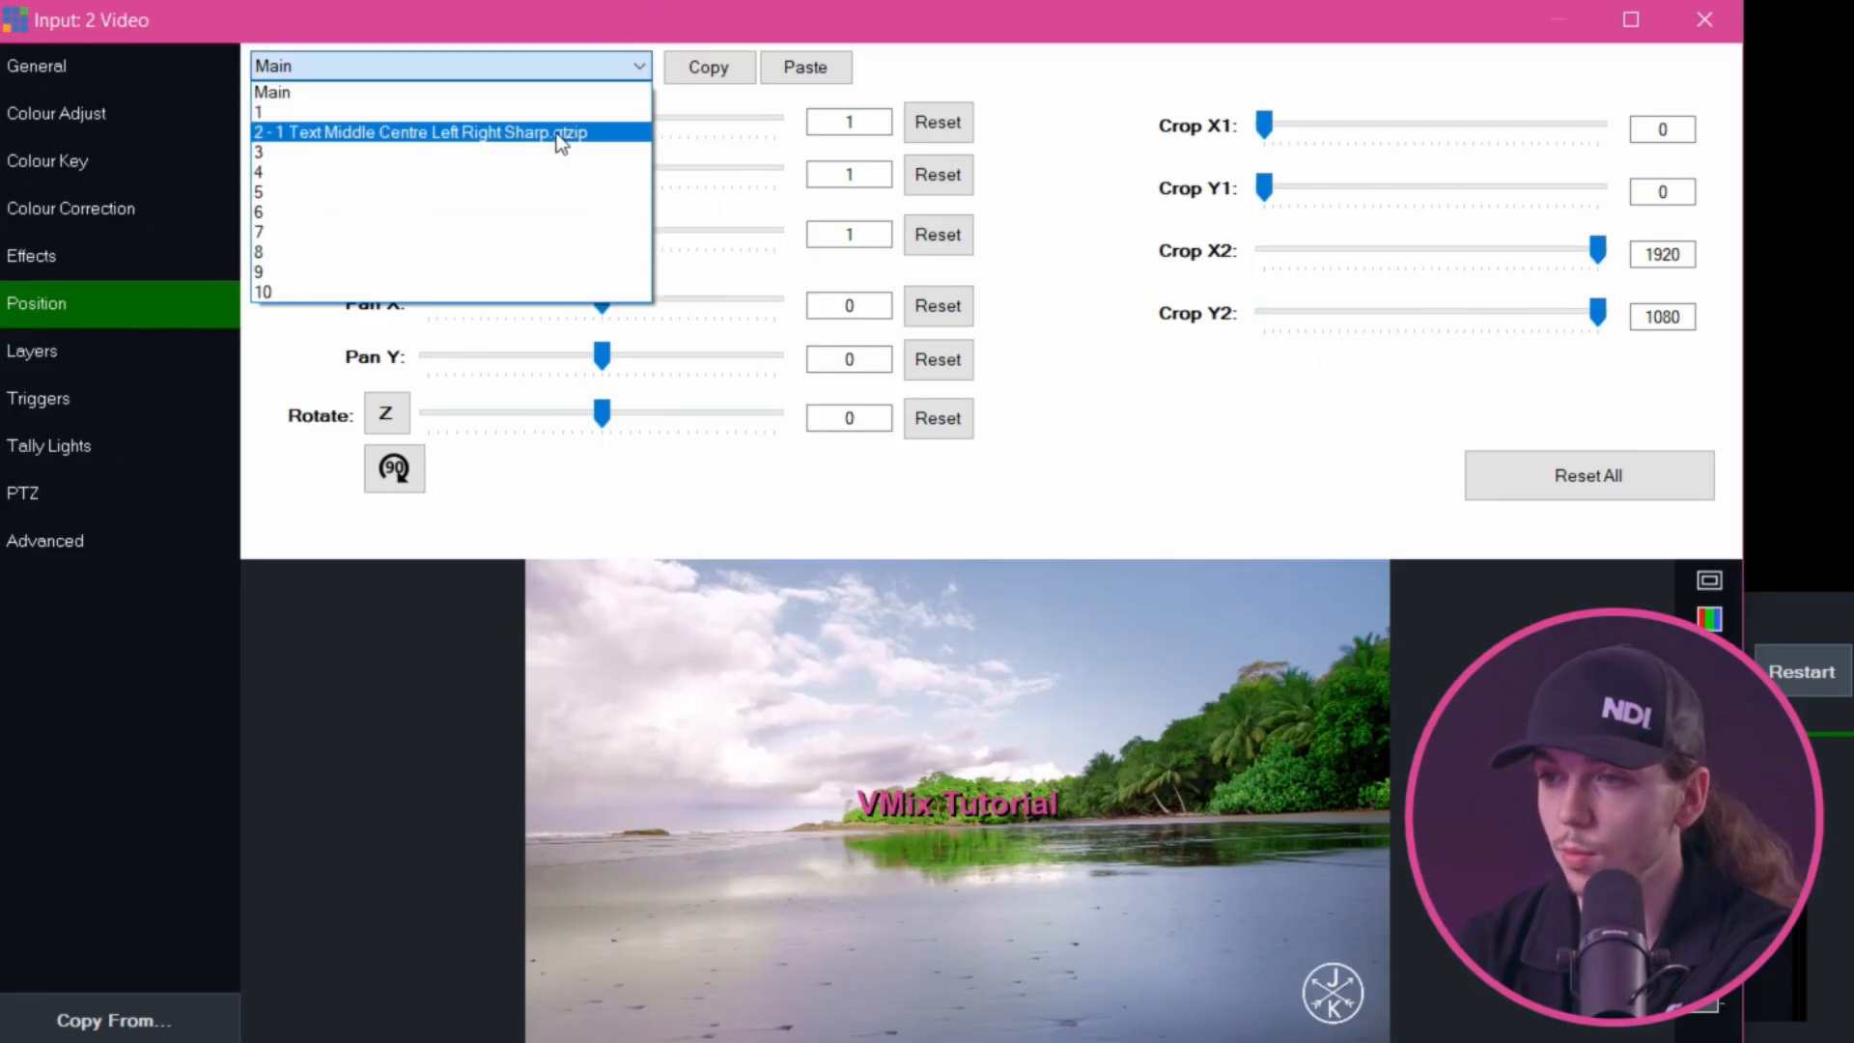
left_click(560, 140)
left_click_drag(602, 118, 703, 128)
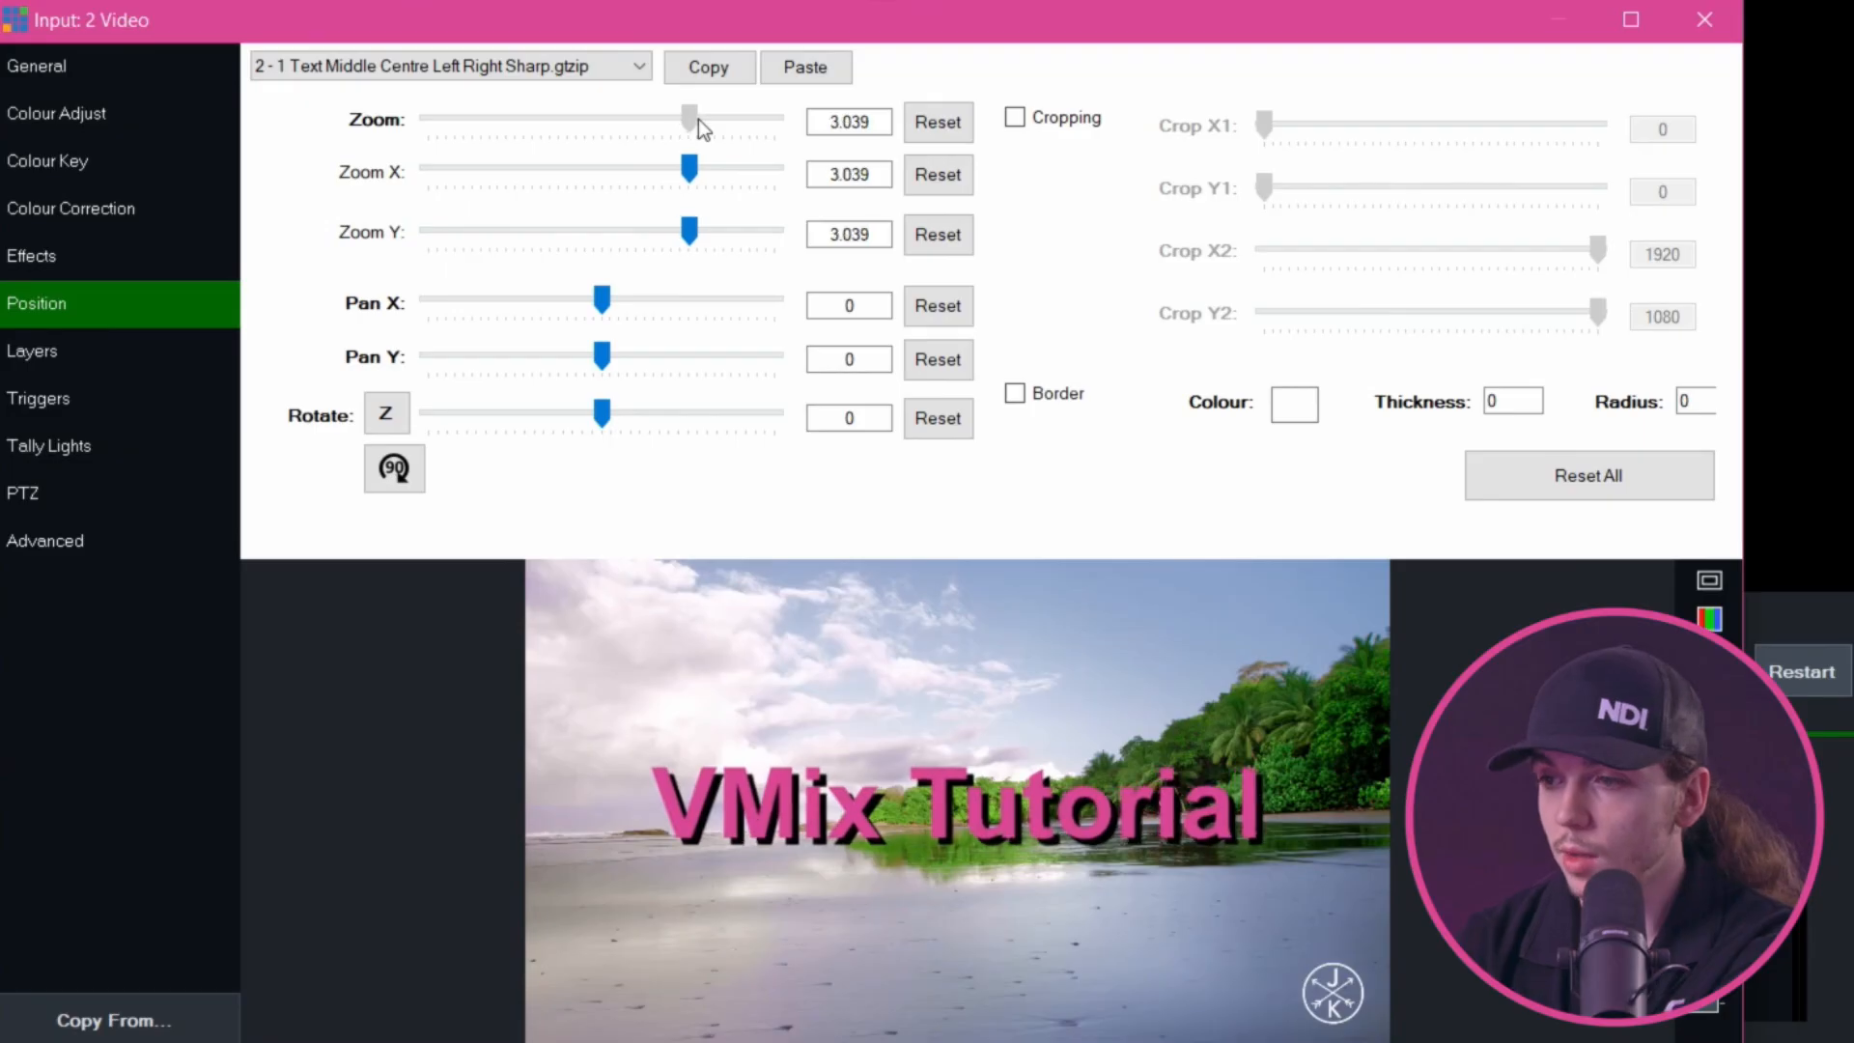
Enable cropping on layer 2 and adjust Crop X1 to 913 so that only the word Tutorial remains
left_click(1028, 123)
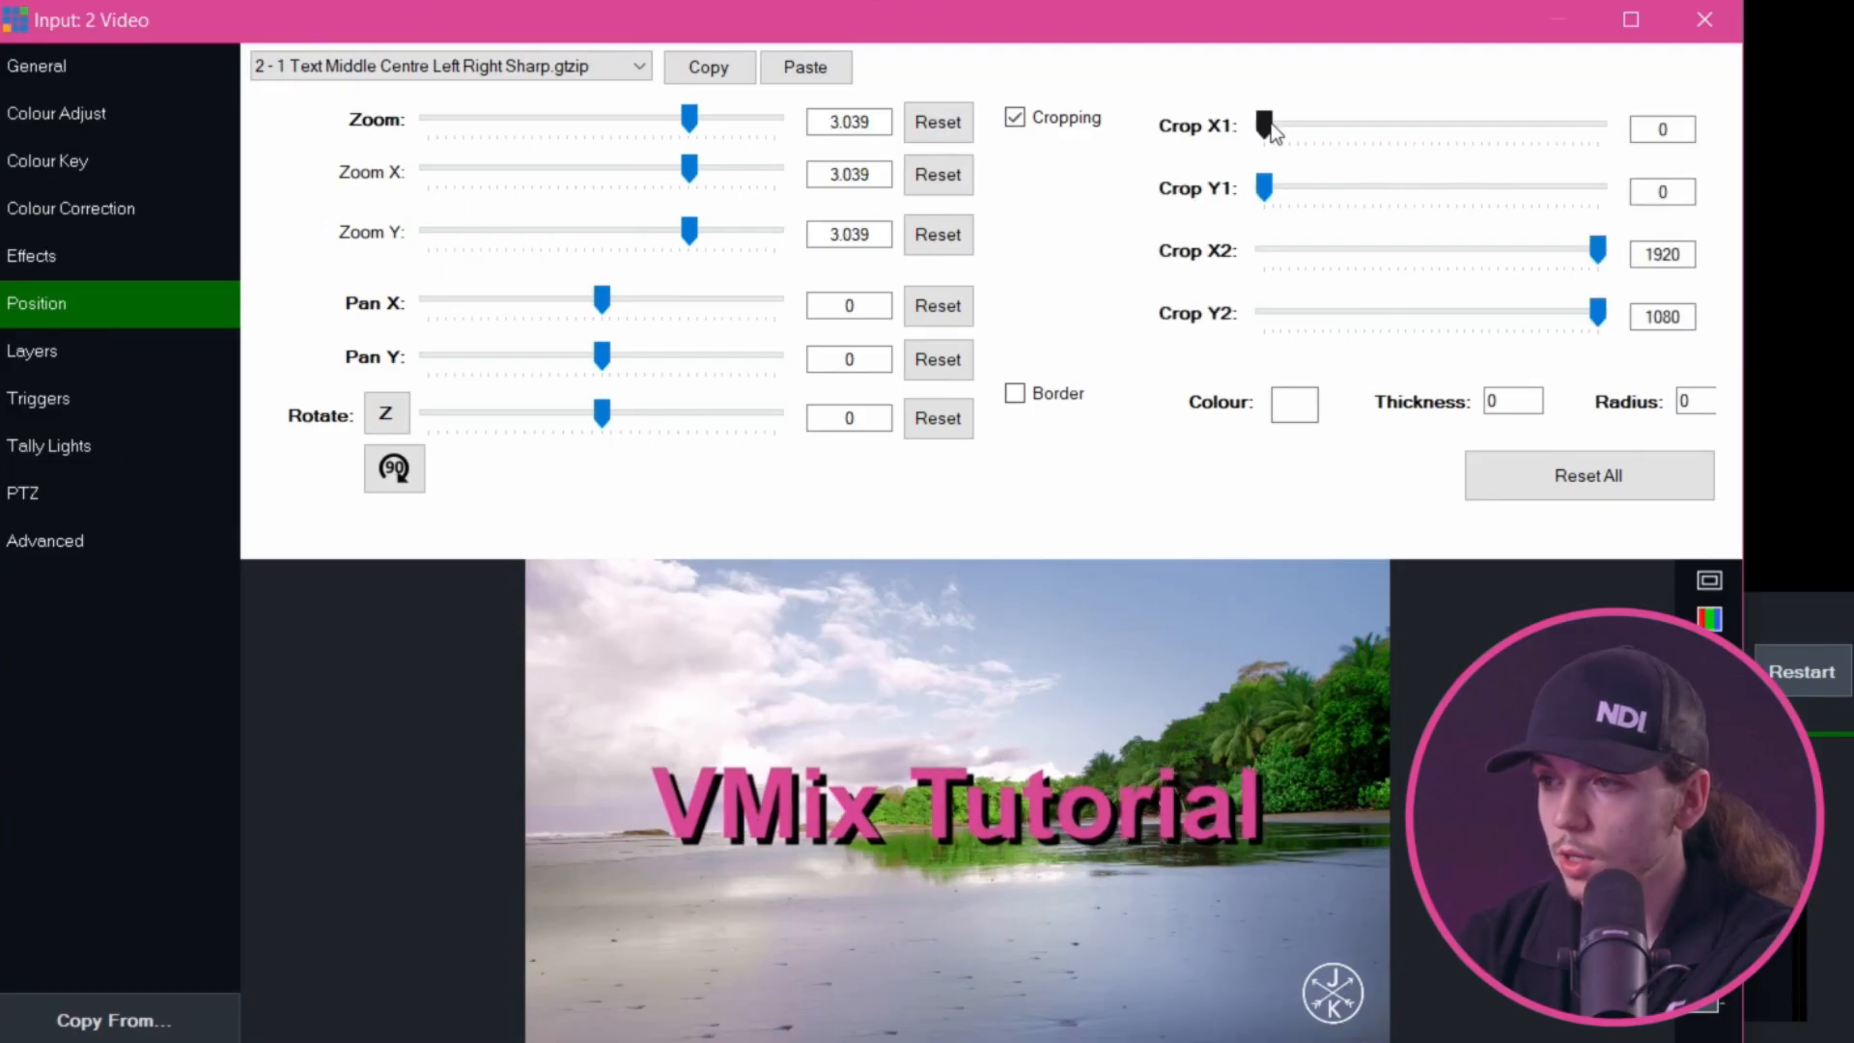
left_click_drag(1272, 133, 1436, 152)
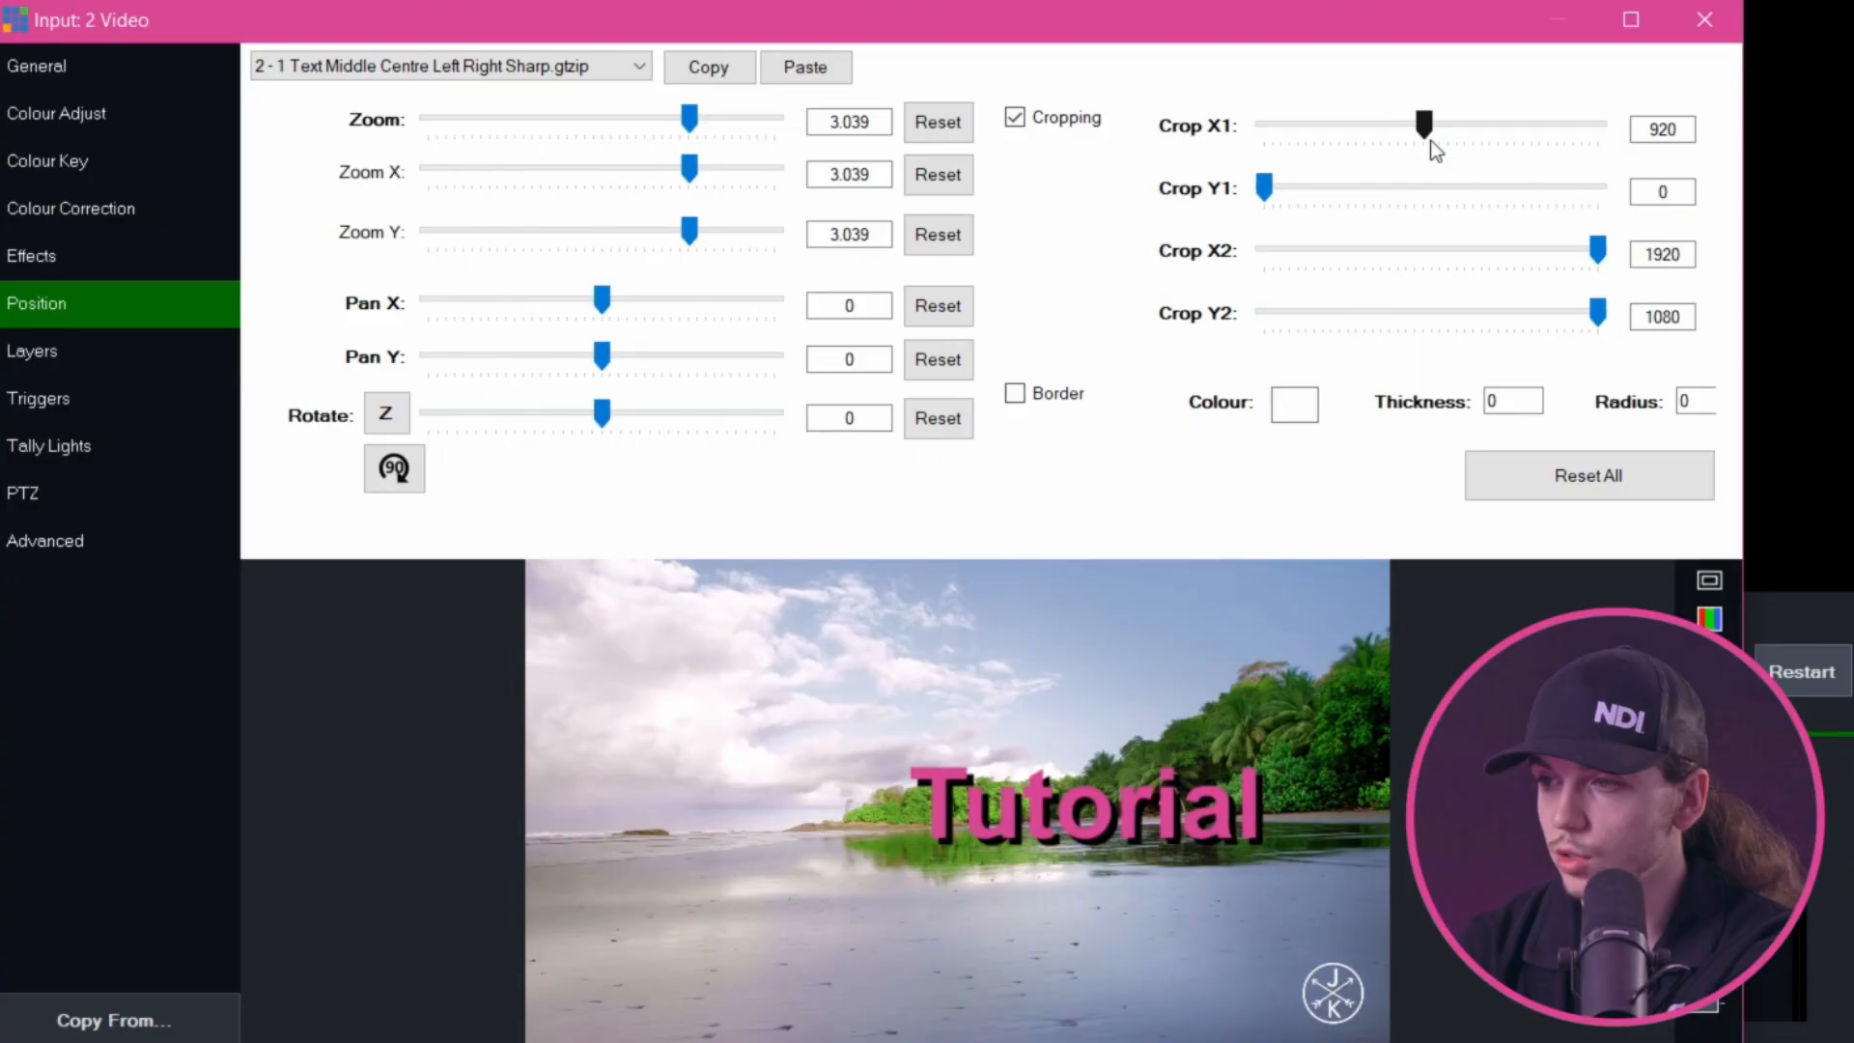
key("Right")
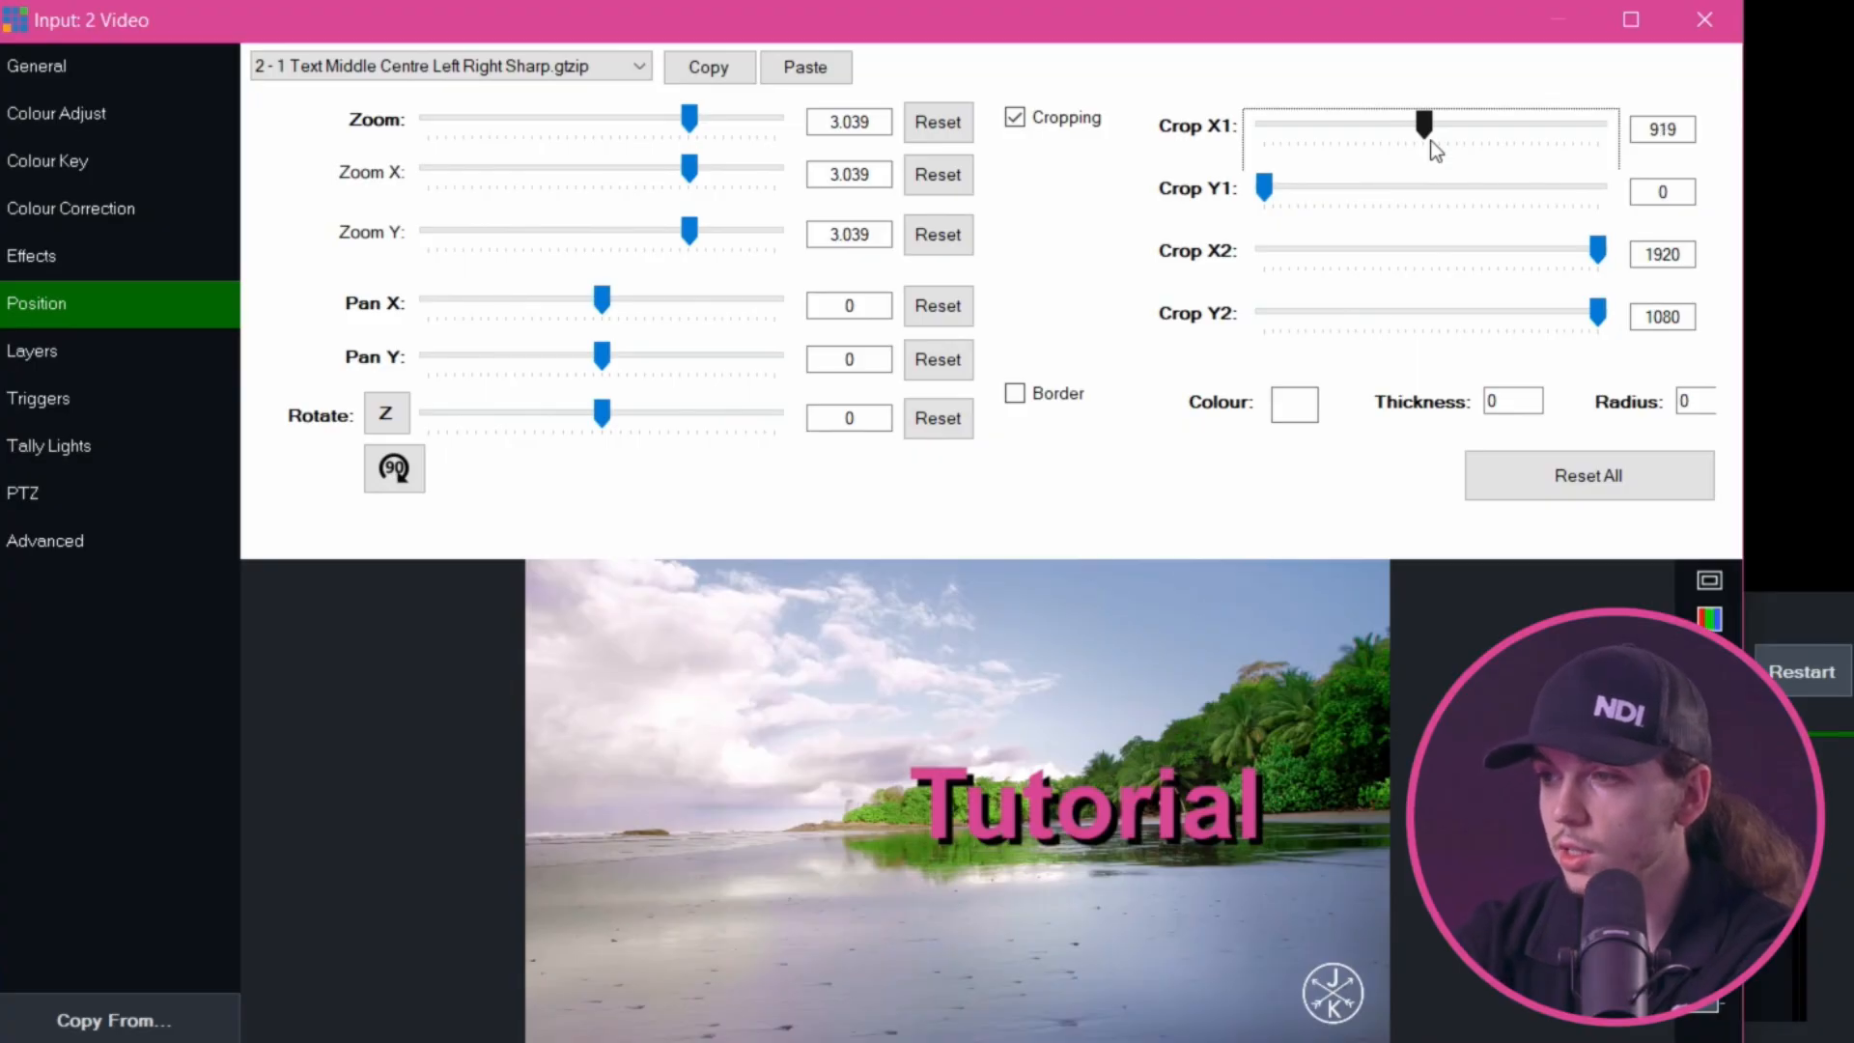
key("Left")
key("Left")
key("Left")
key("Left")
key("Left")
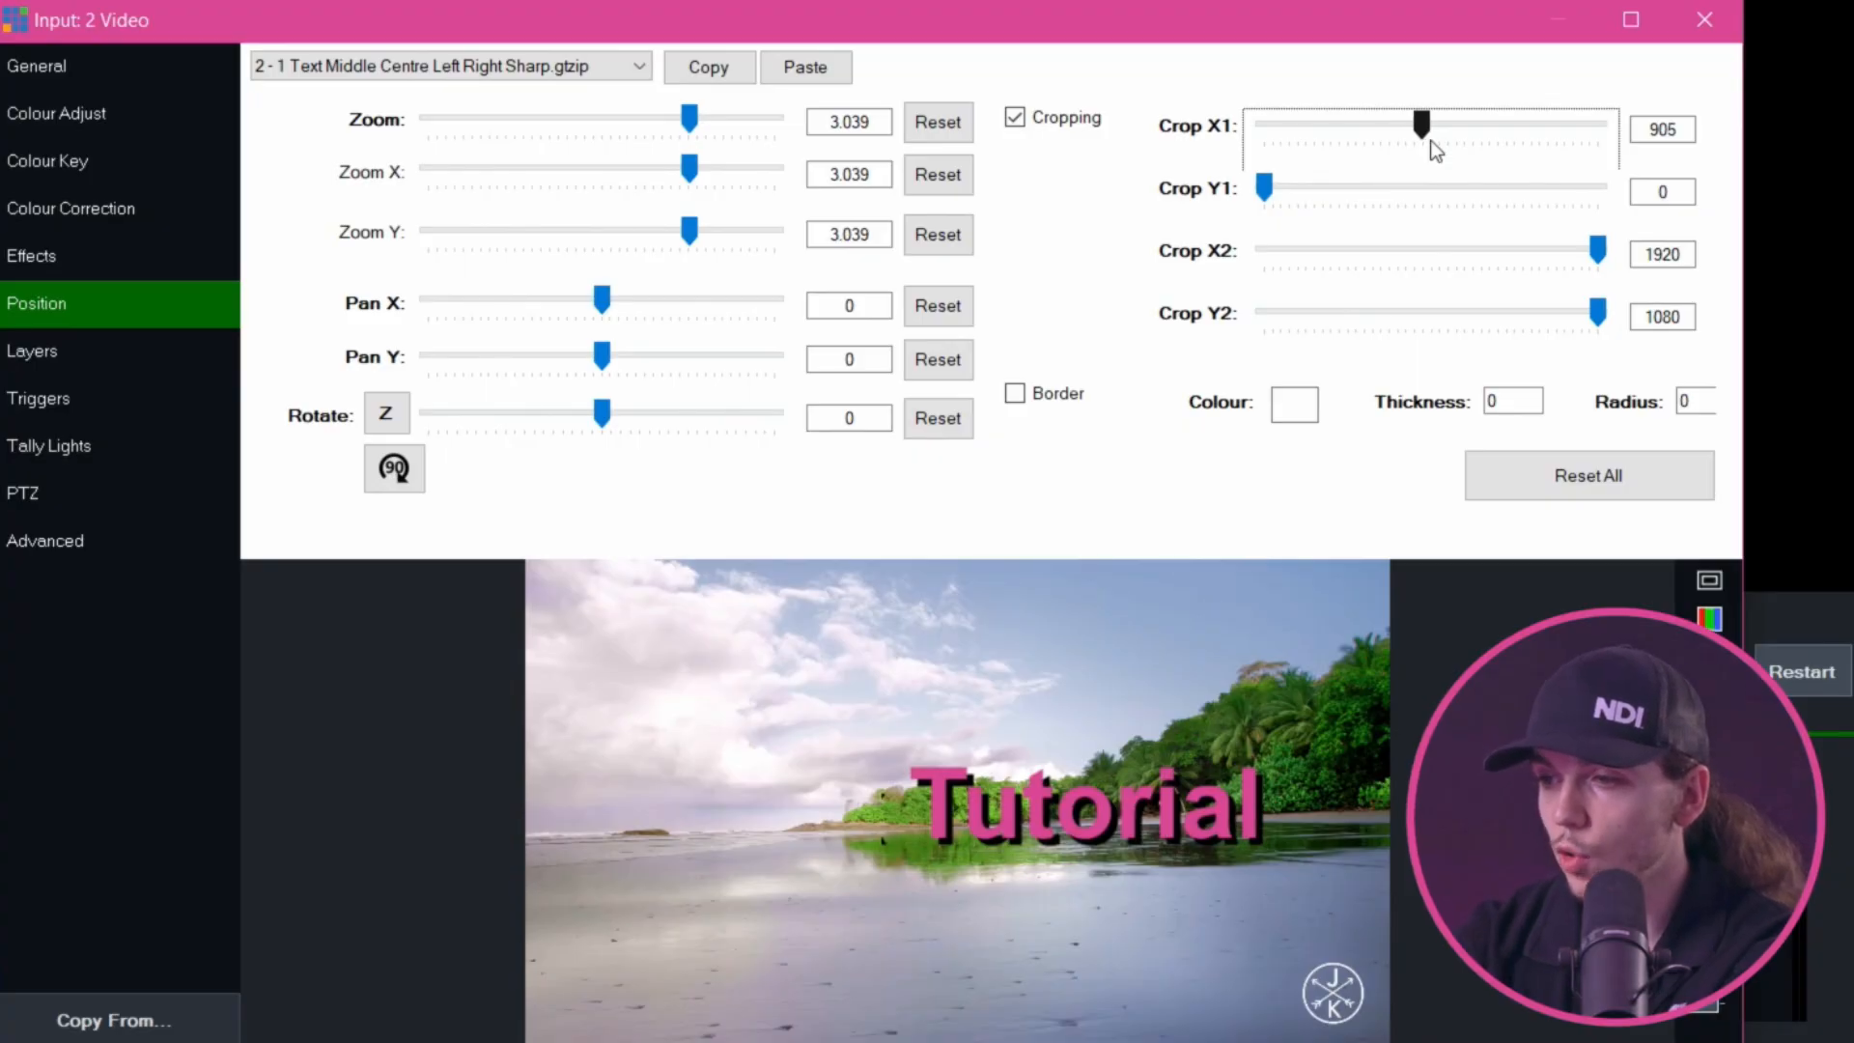
key("Left")
key("Left")
key("Left")
key("Left")
key("Left")
key("Left")
key("Left")
key("Left")
key("Left")
key("Left")
key("Left")
key("Left")
key("Left")
key("Left")
key("Left")
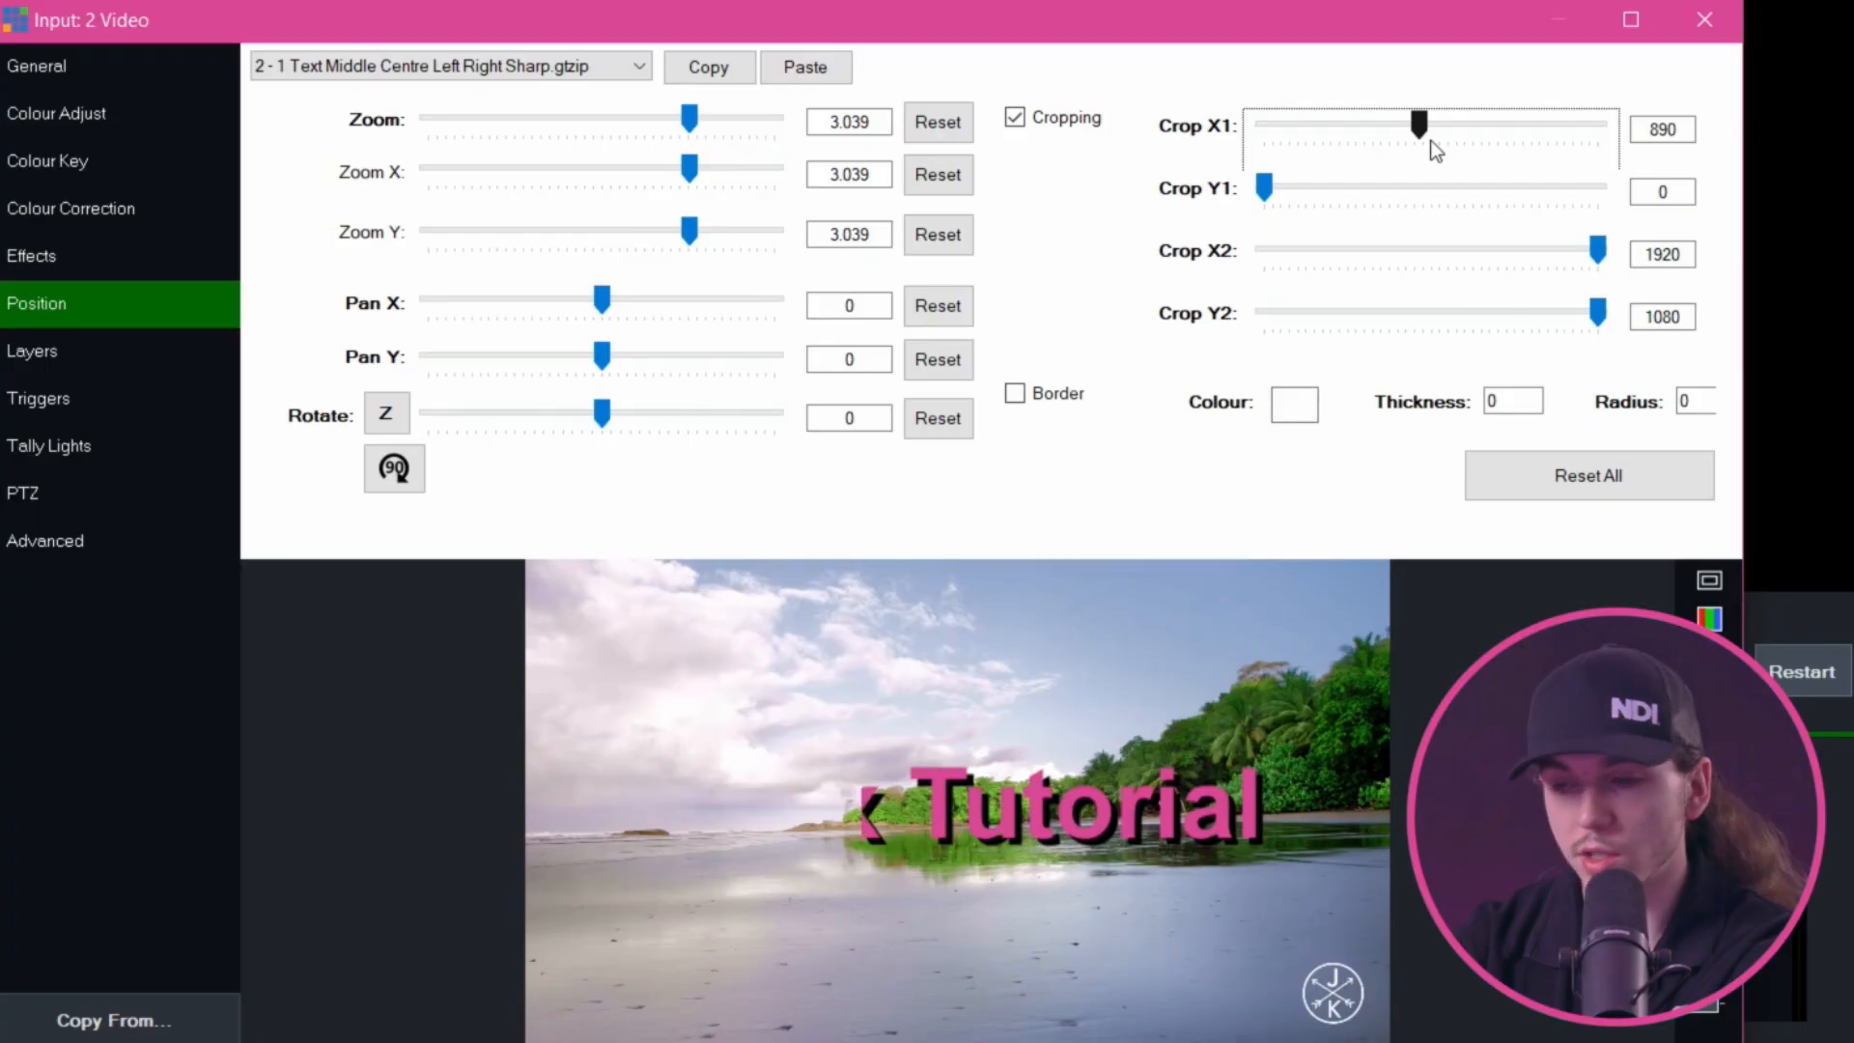
left_click_drag(1423, 132, 1428, 148)
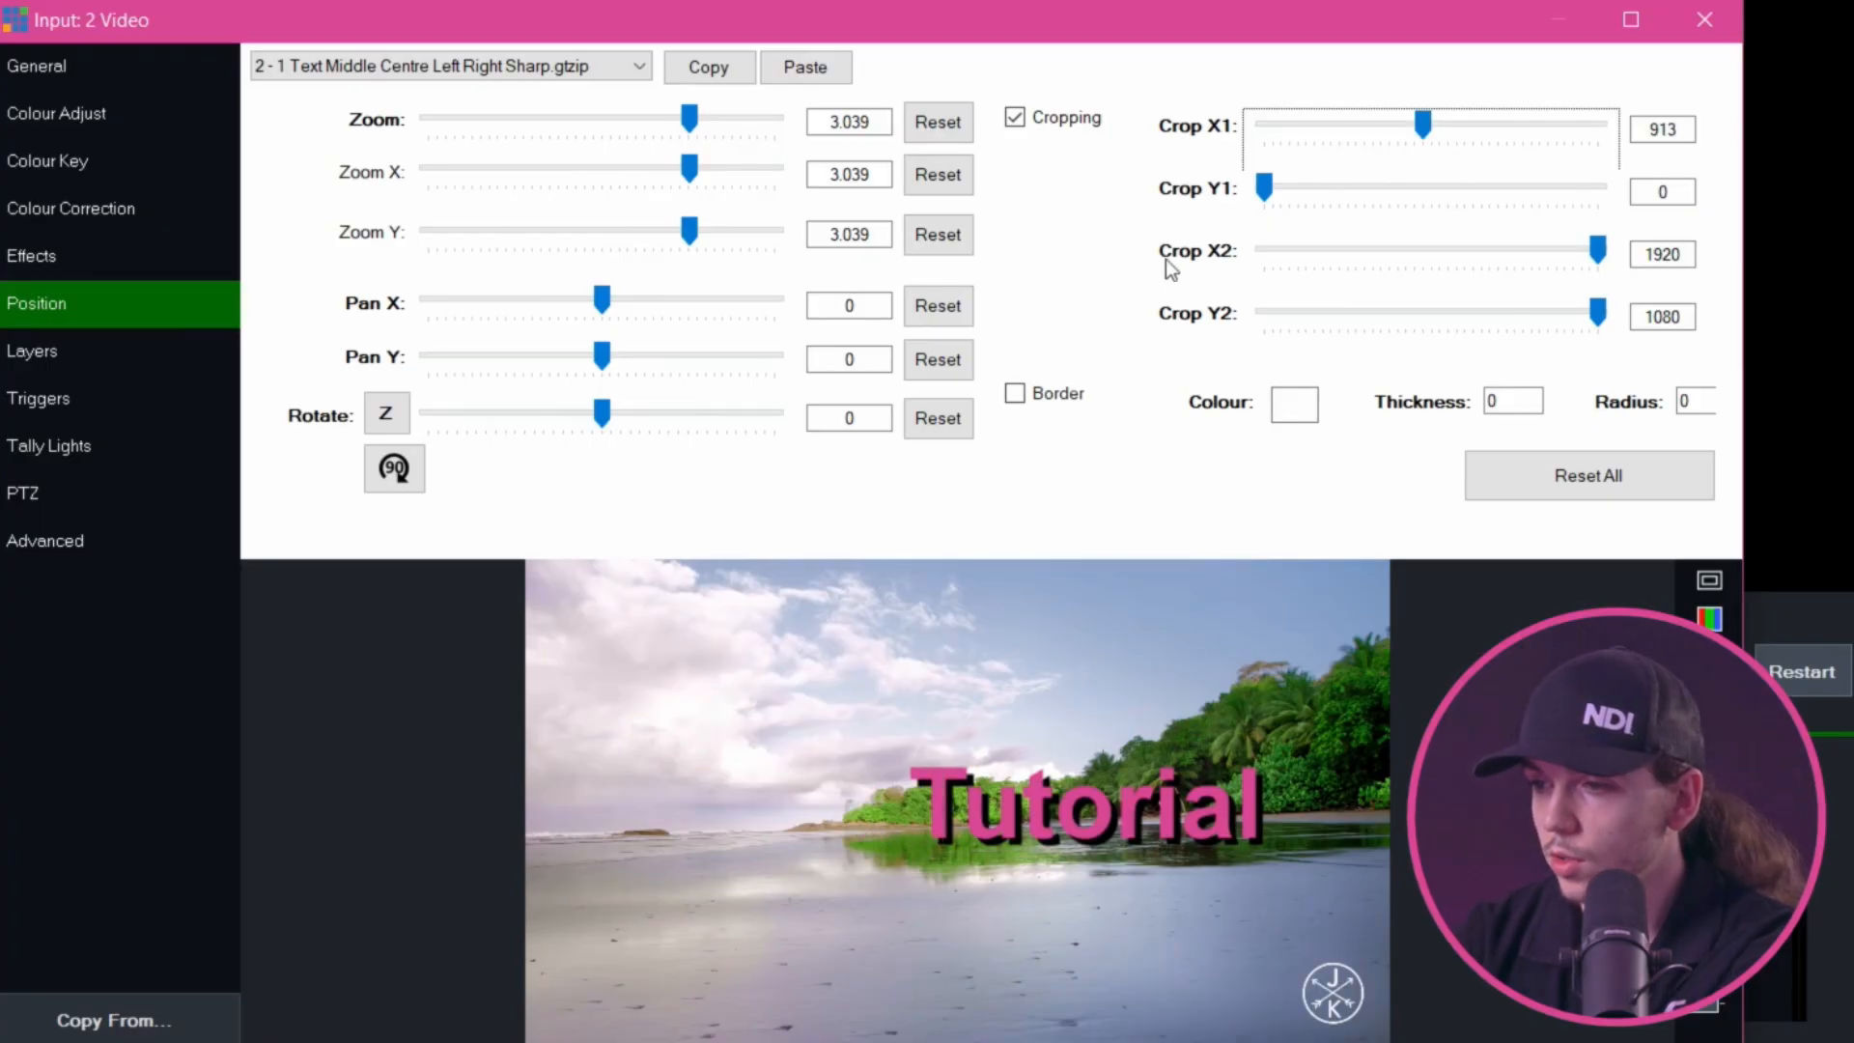
Compare the Main layer's position settings with layer 2's, then switch layer 2's cropping off and back on
left_click(329, 74)
left_click(333, 90)
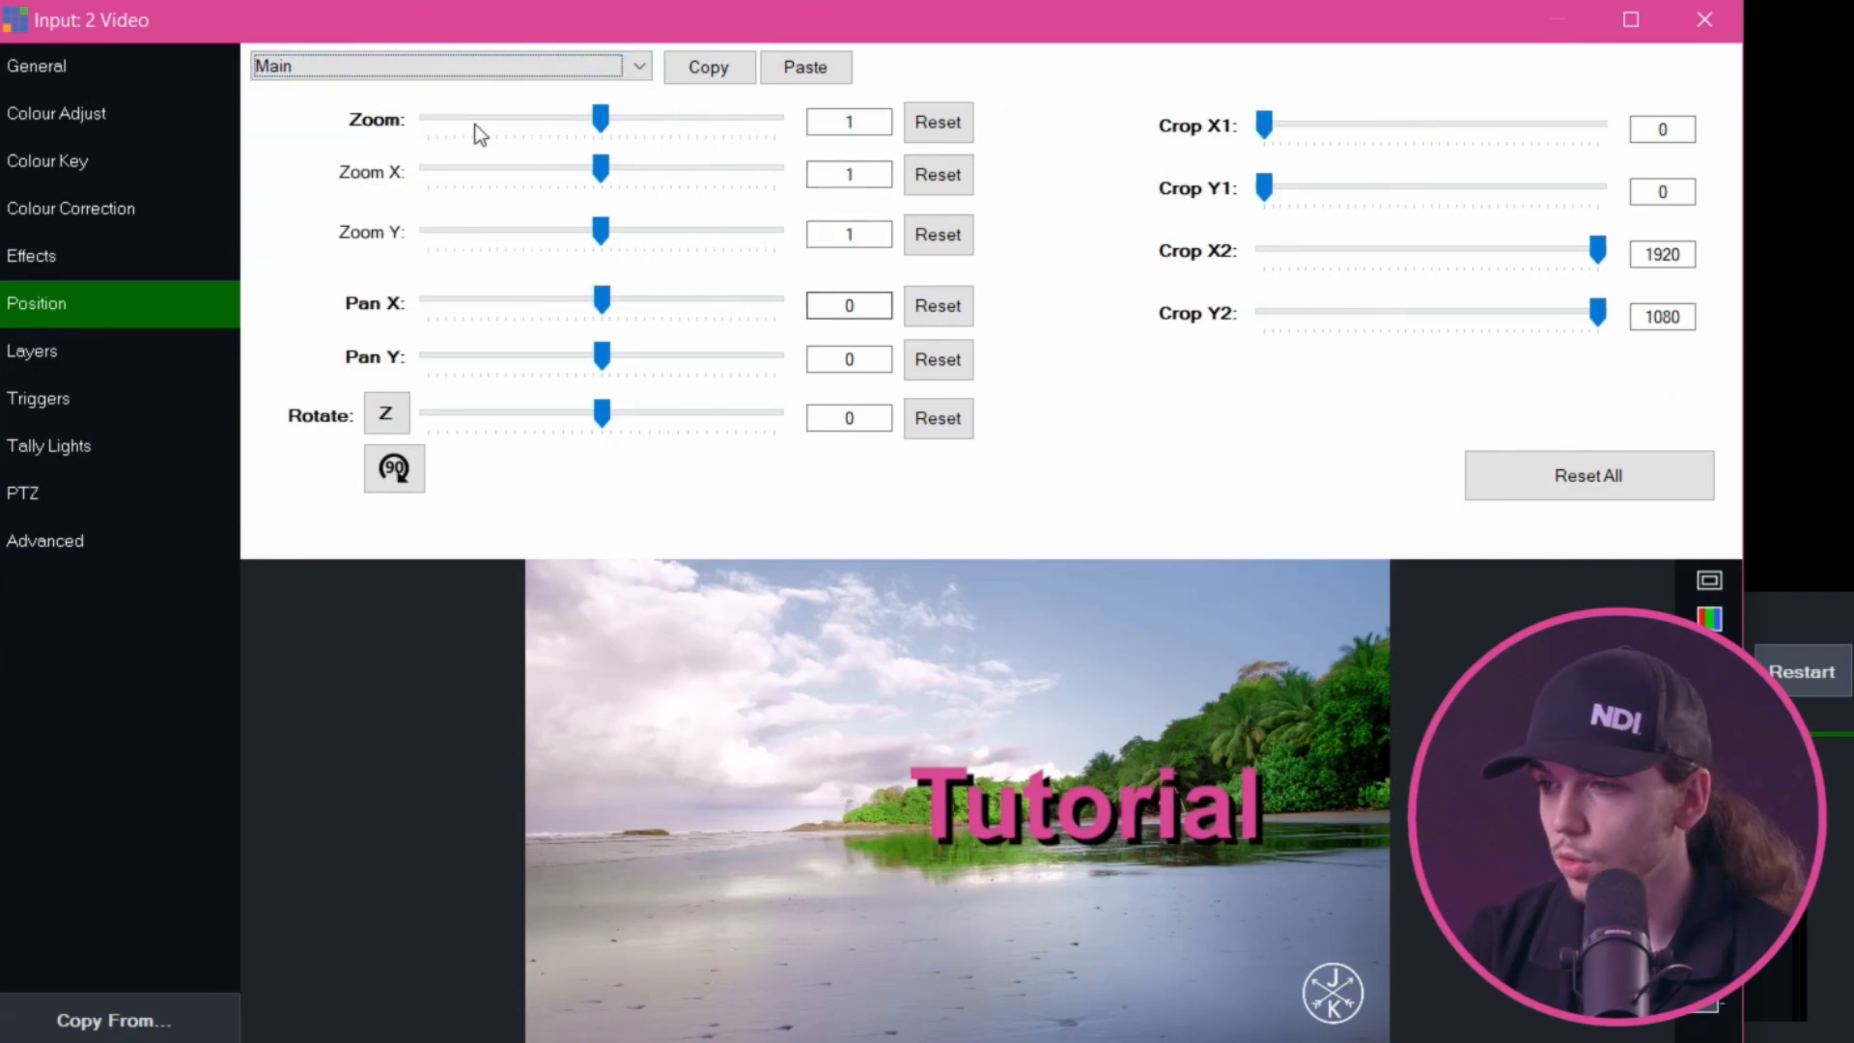
left_click(405, 69)
left_click(386, 106)
left_click(1027, 126)
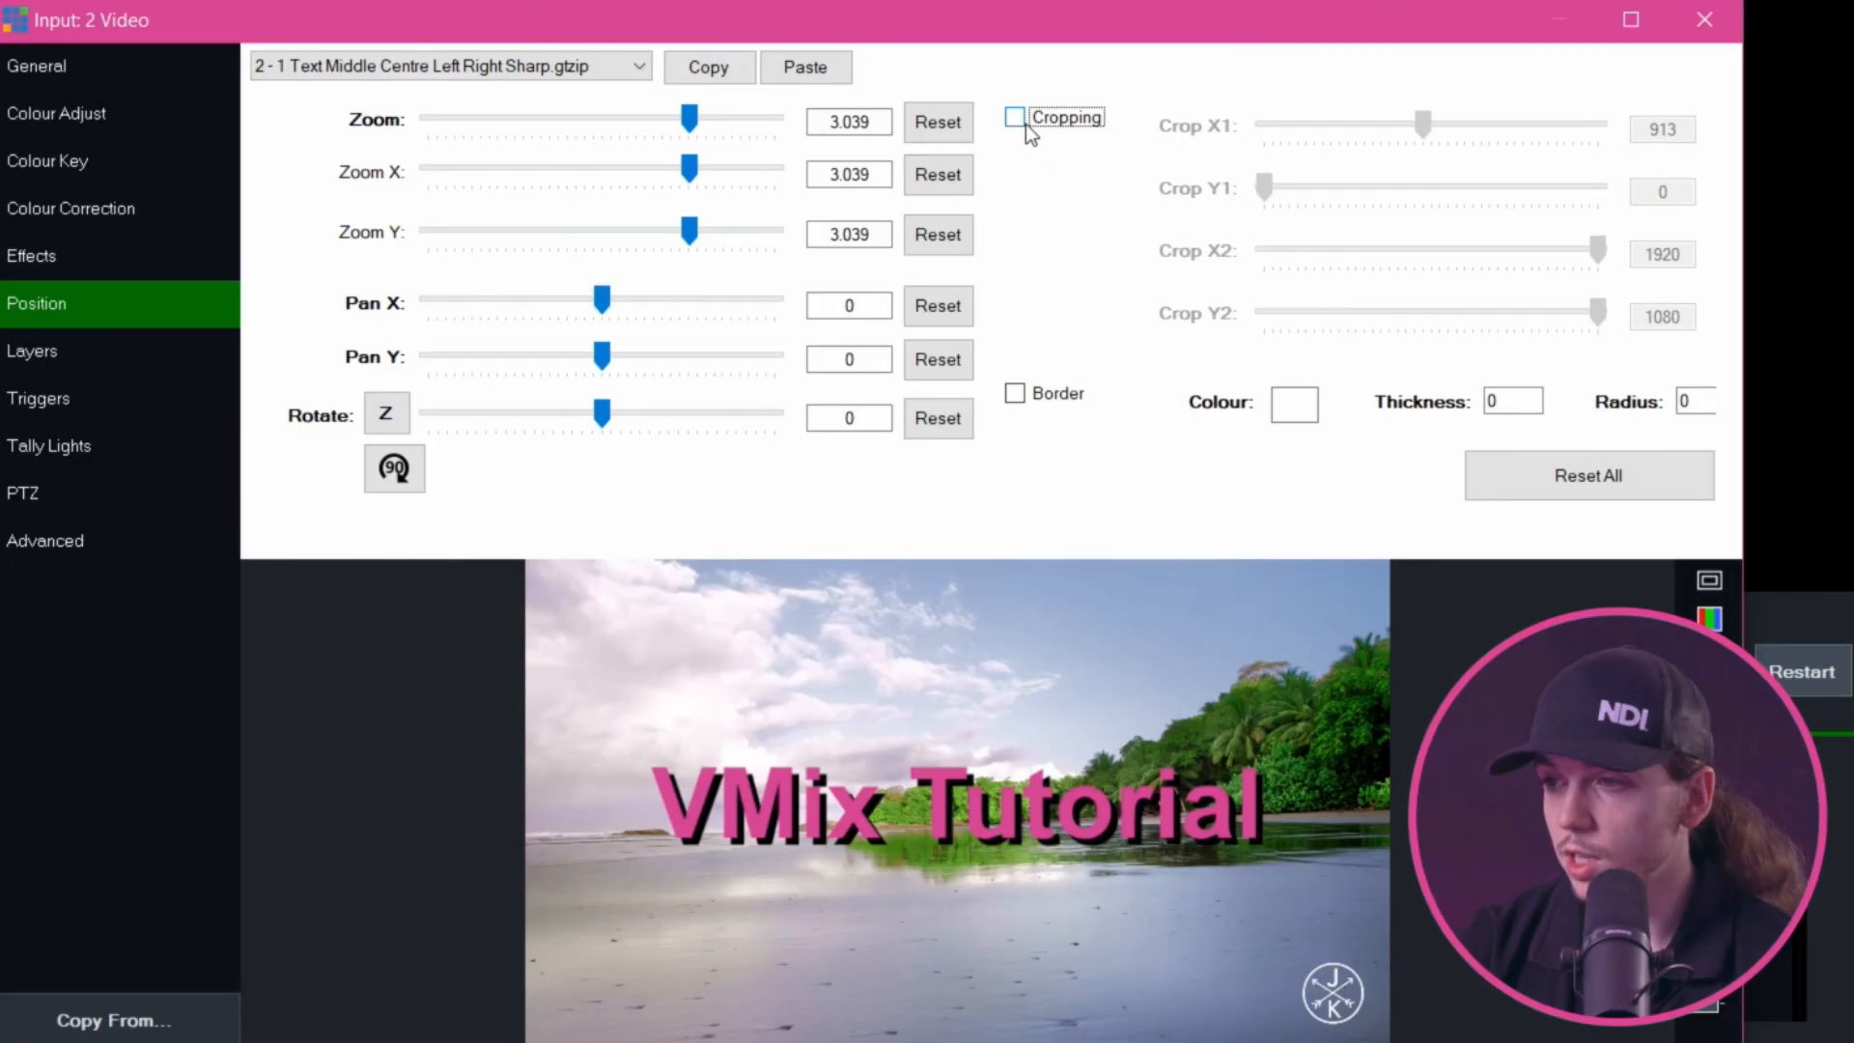
left_click(1026, 125)
Enable a border on layer 2 with a dark blue colour and thickness 20
left_click(1014, 393)
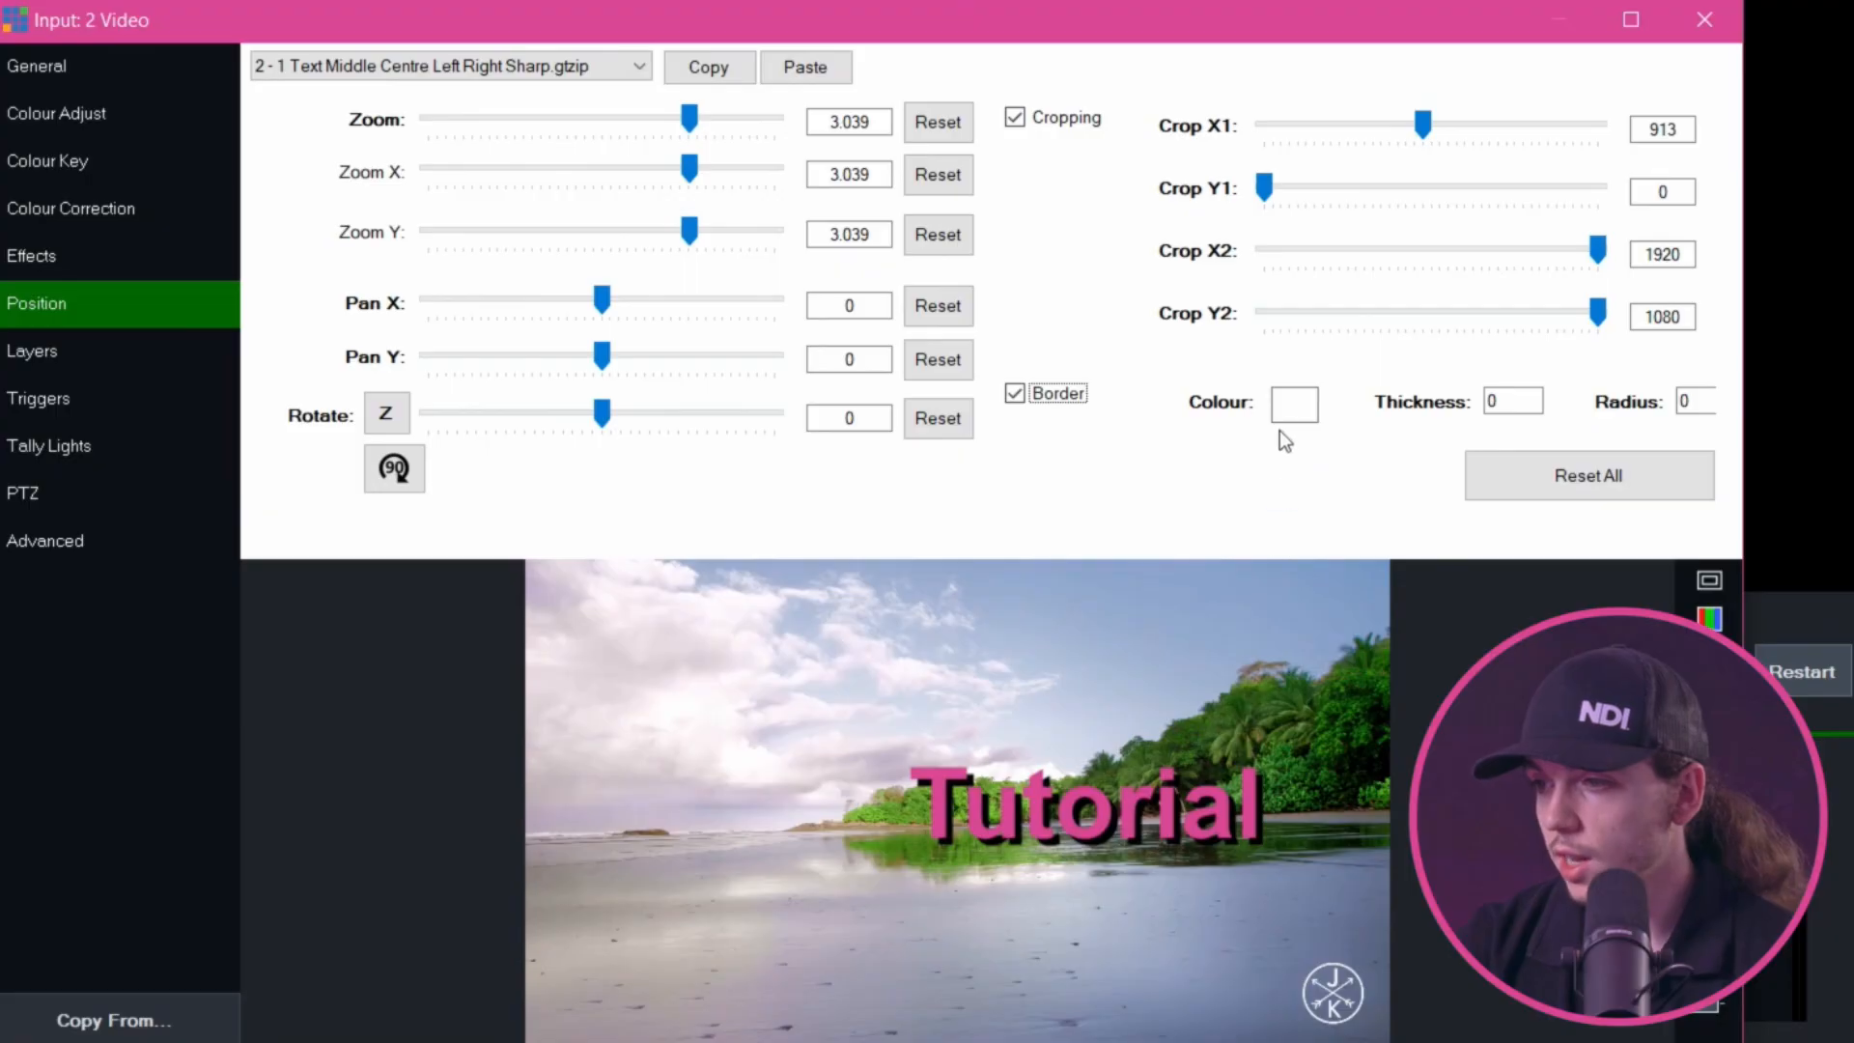
left_click(1294, 408)
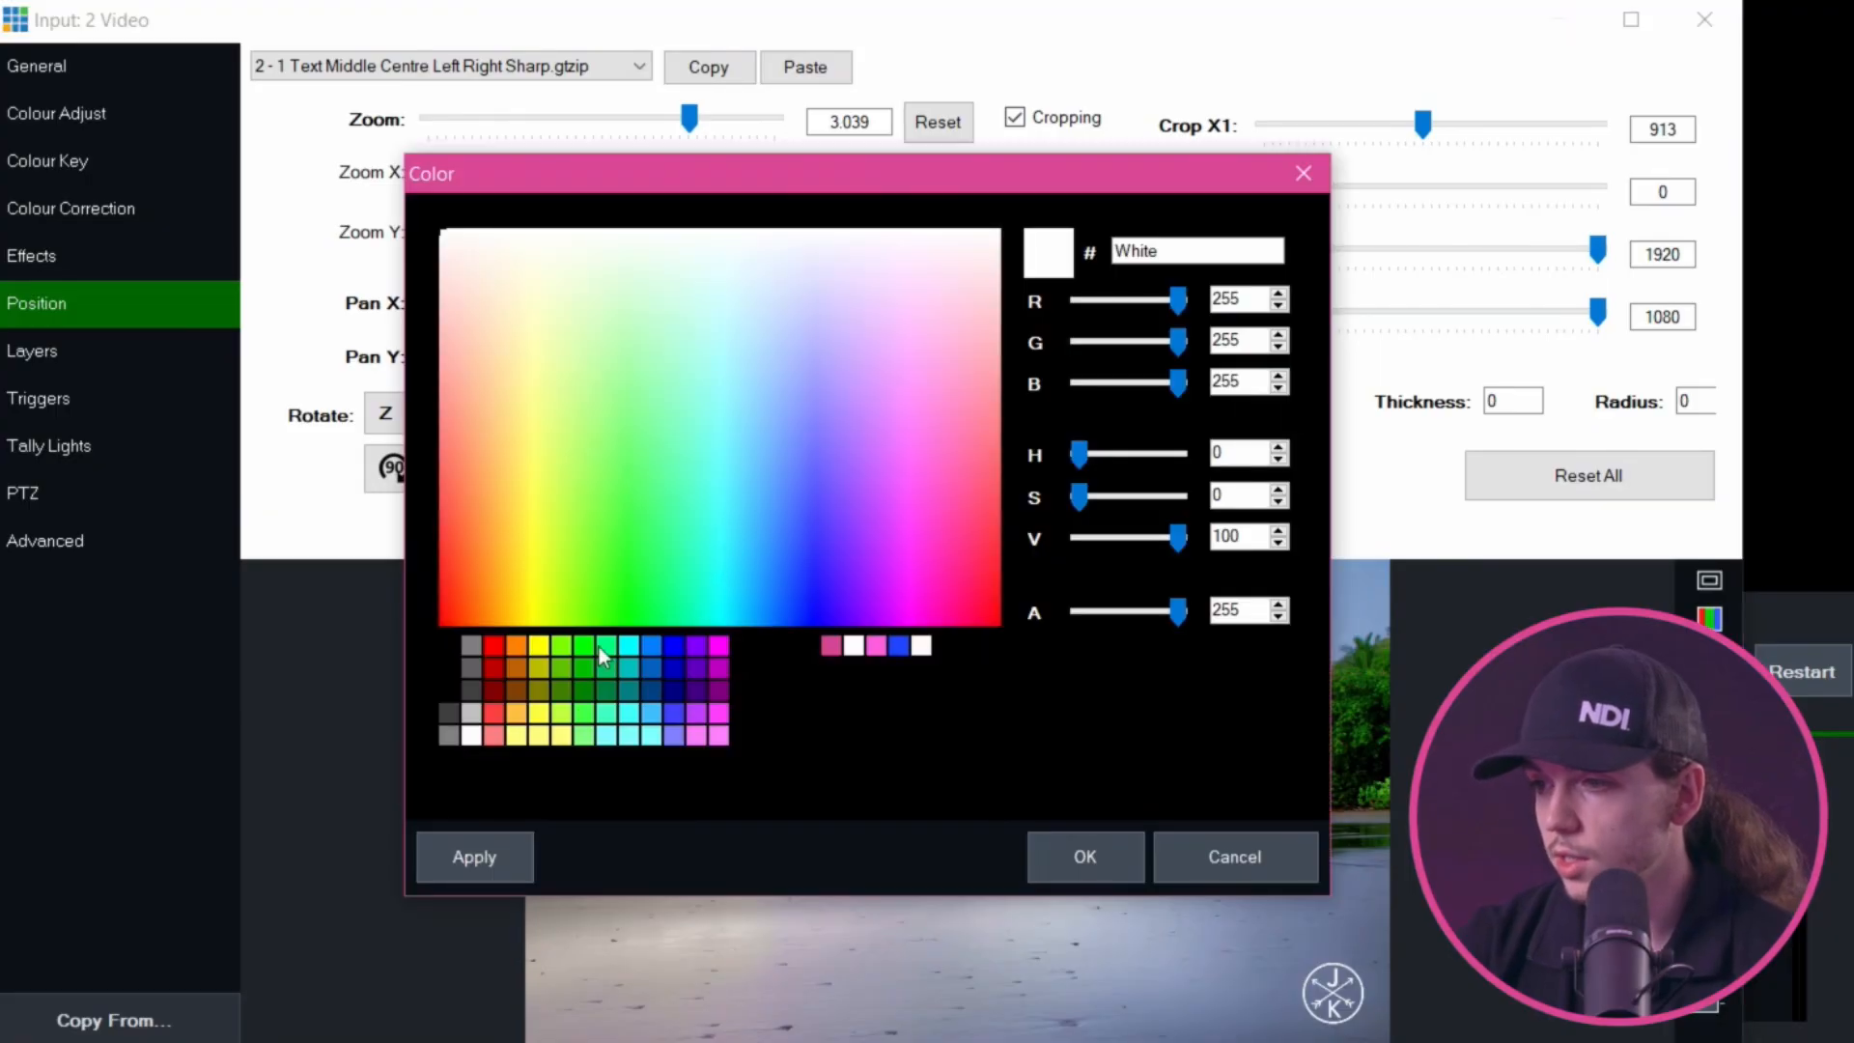
left_click(673, 668)
left_click(1086, 857)
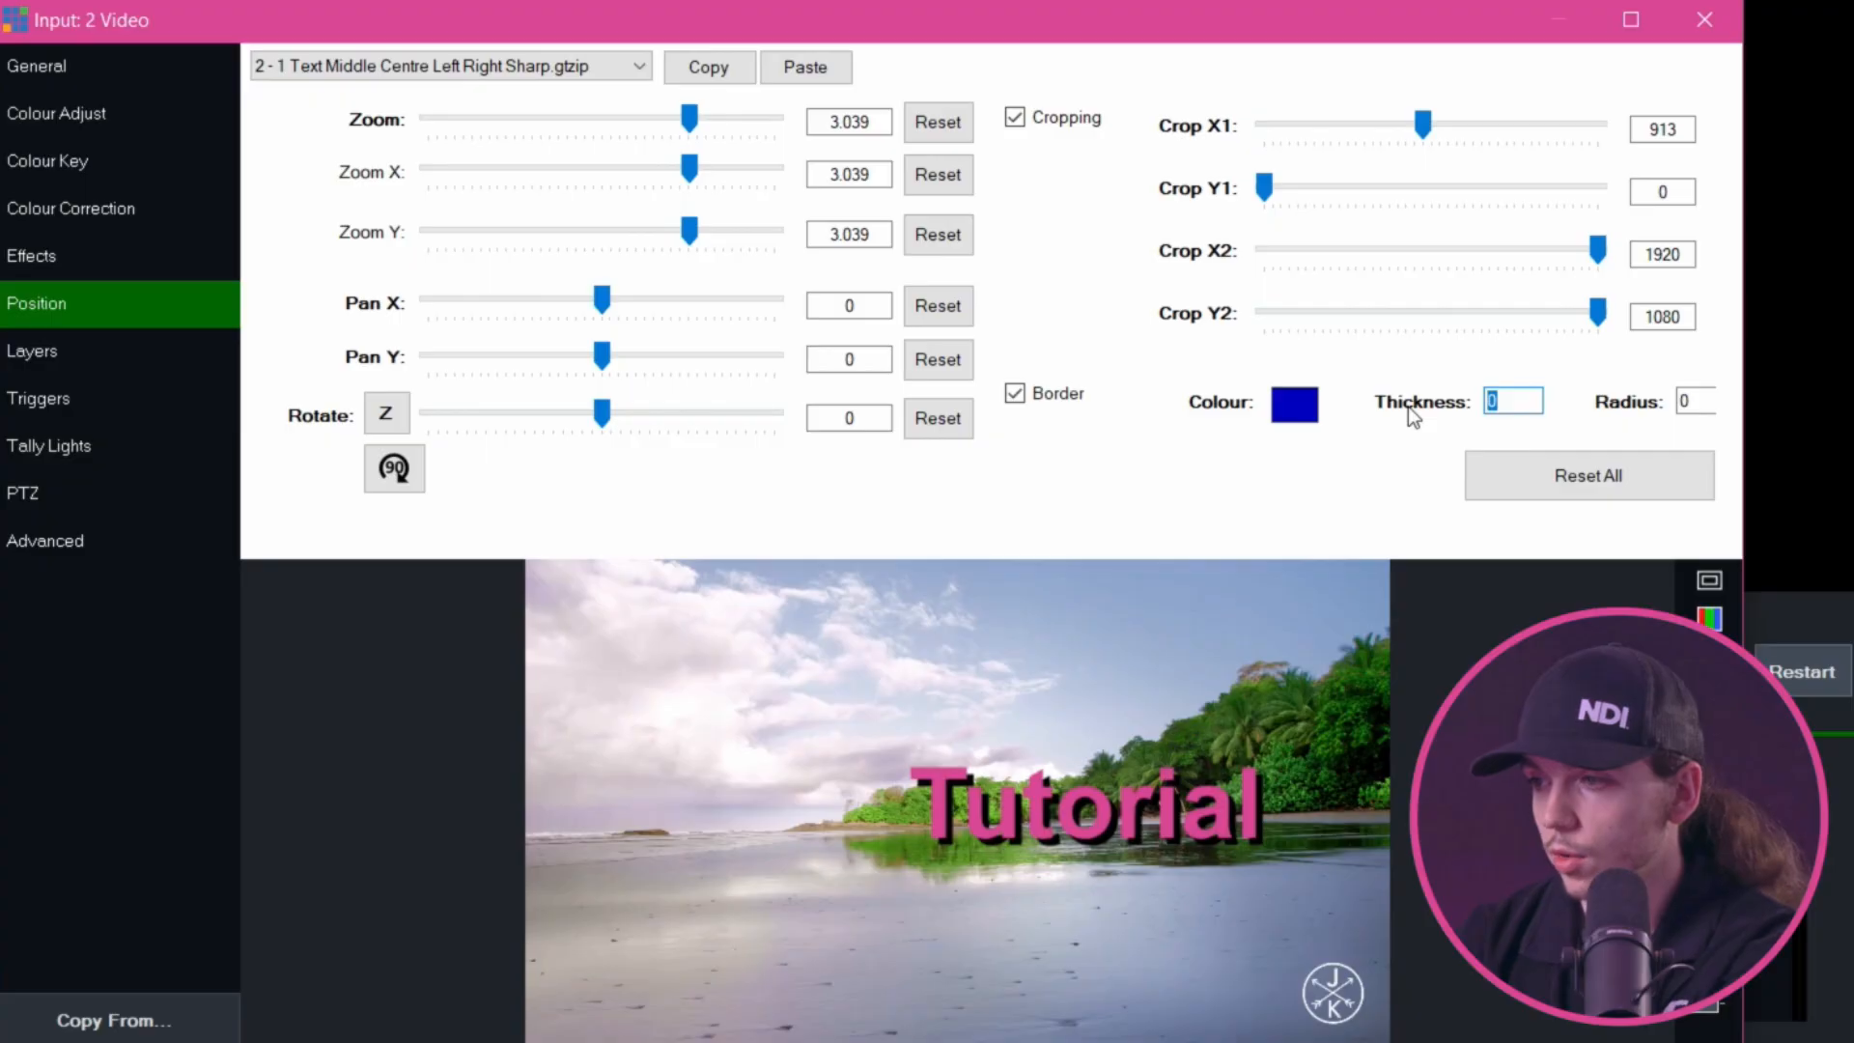
type("20")
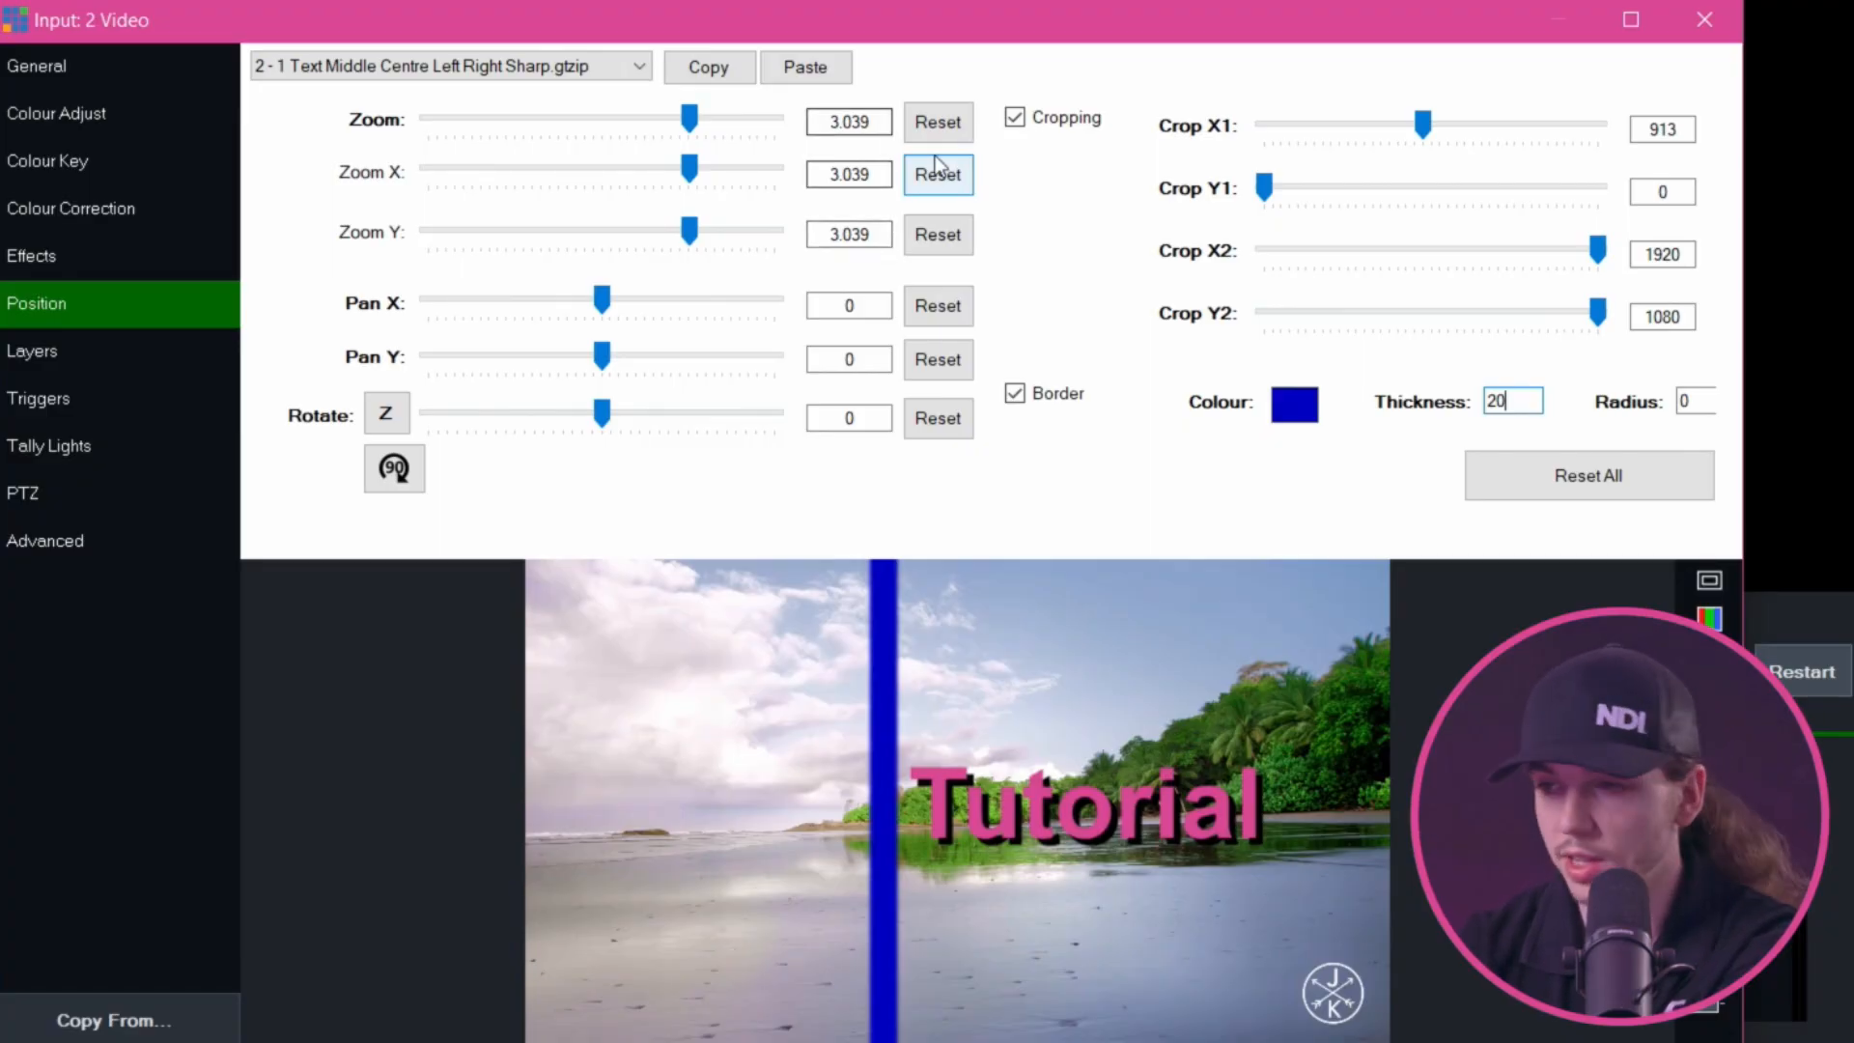
Reset layer 2's zoom and turn off its cropping
left_click(938, 122)
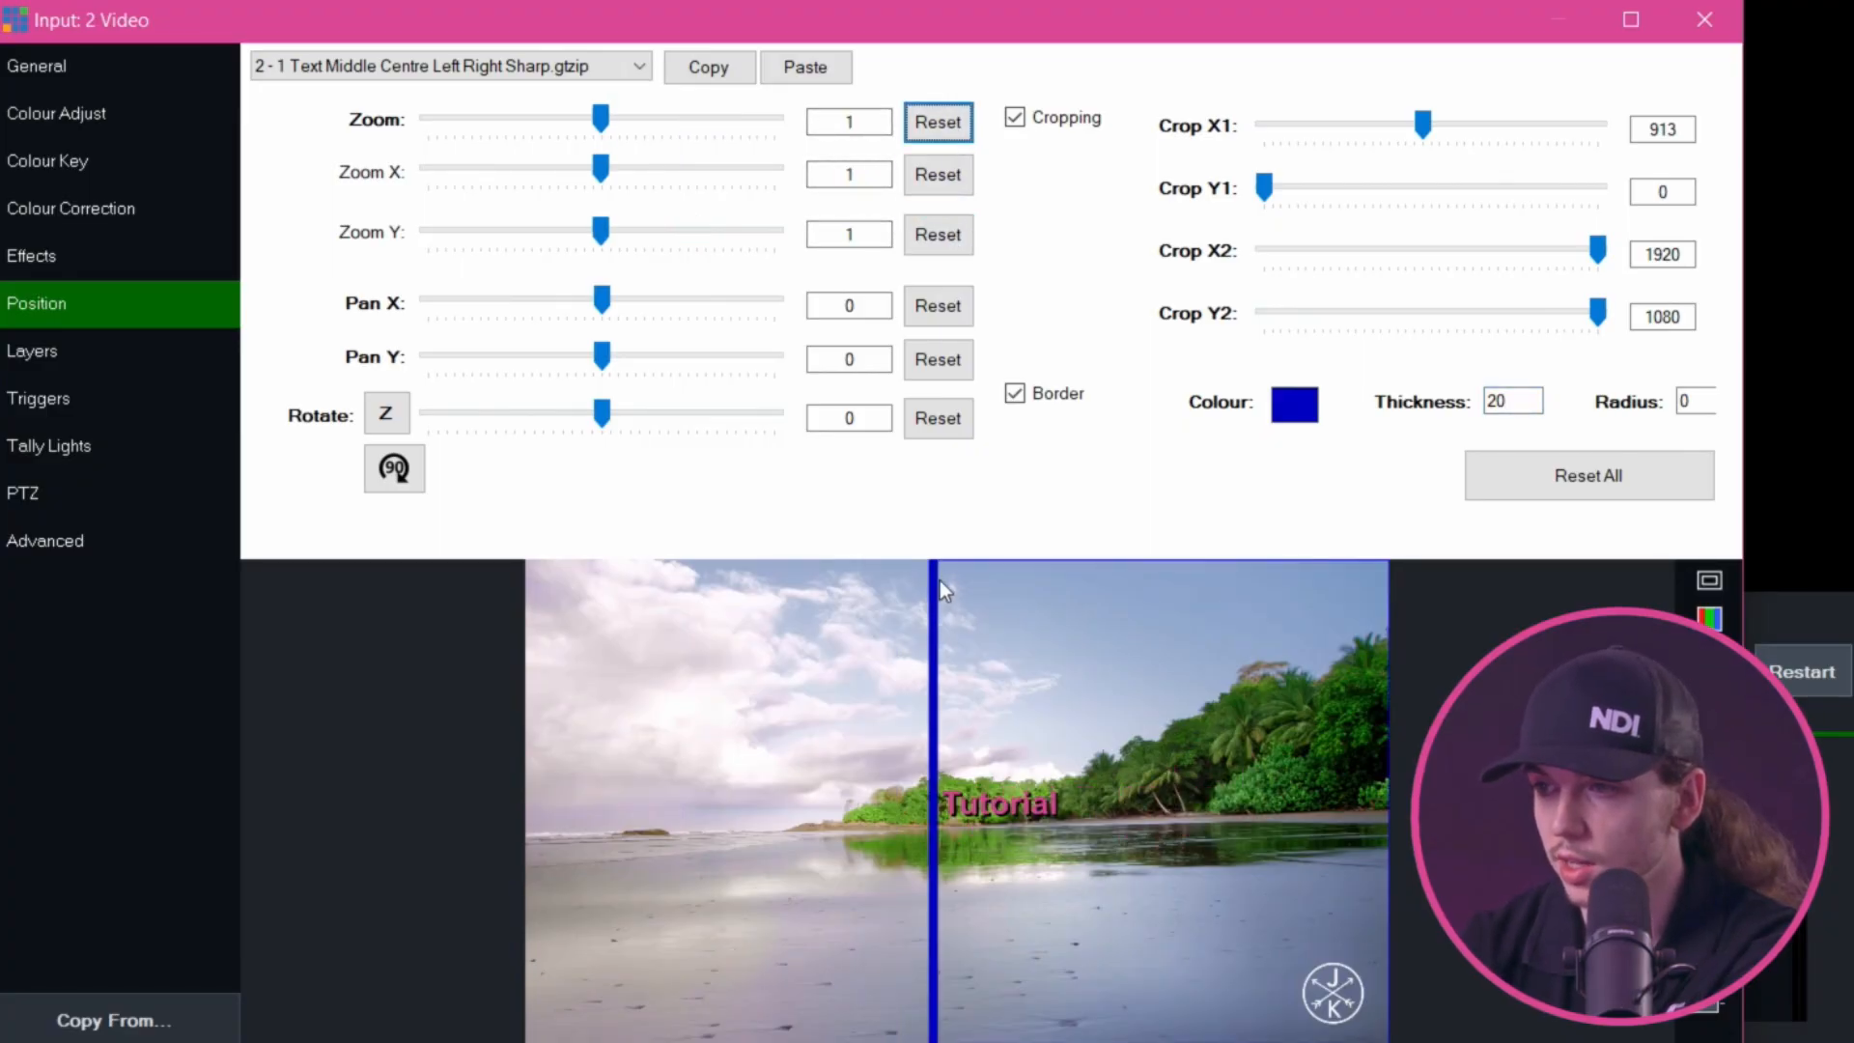
left_click(1014, 121)
left_click(1014, 116)
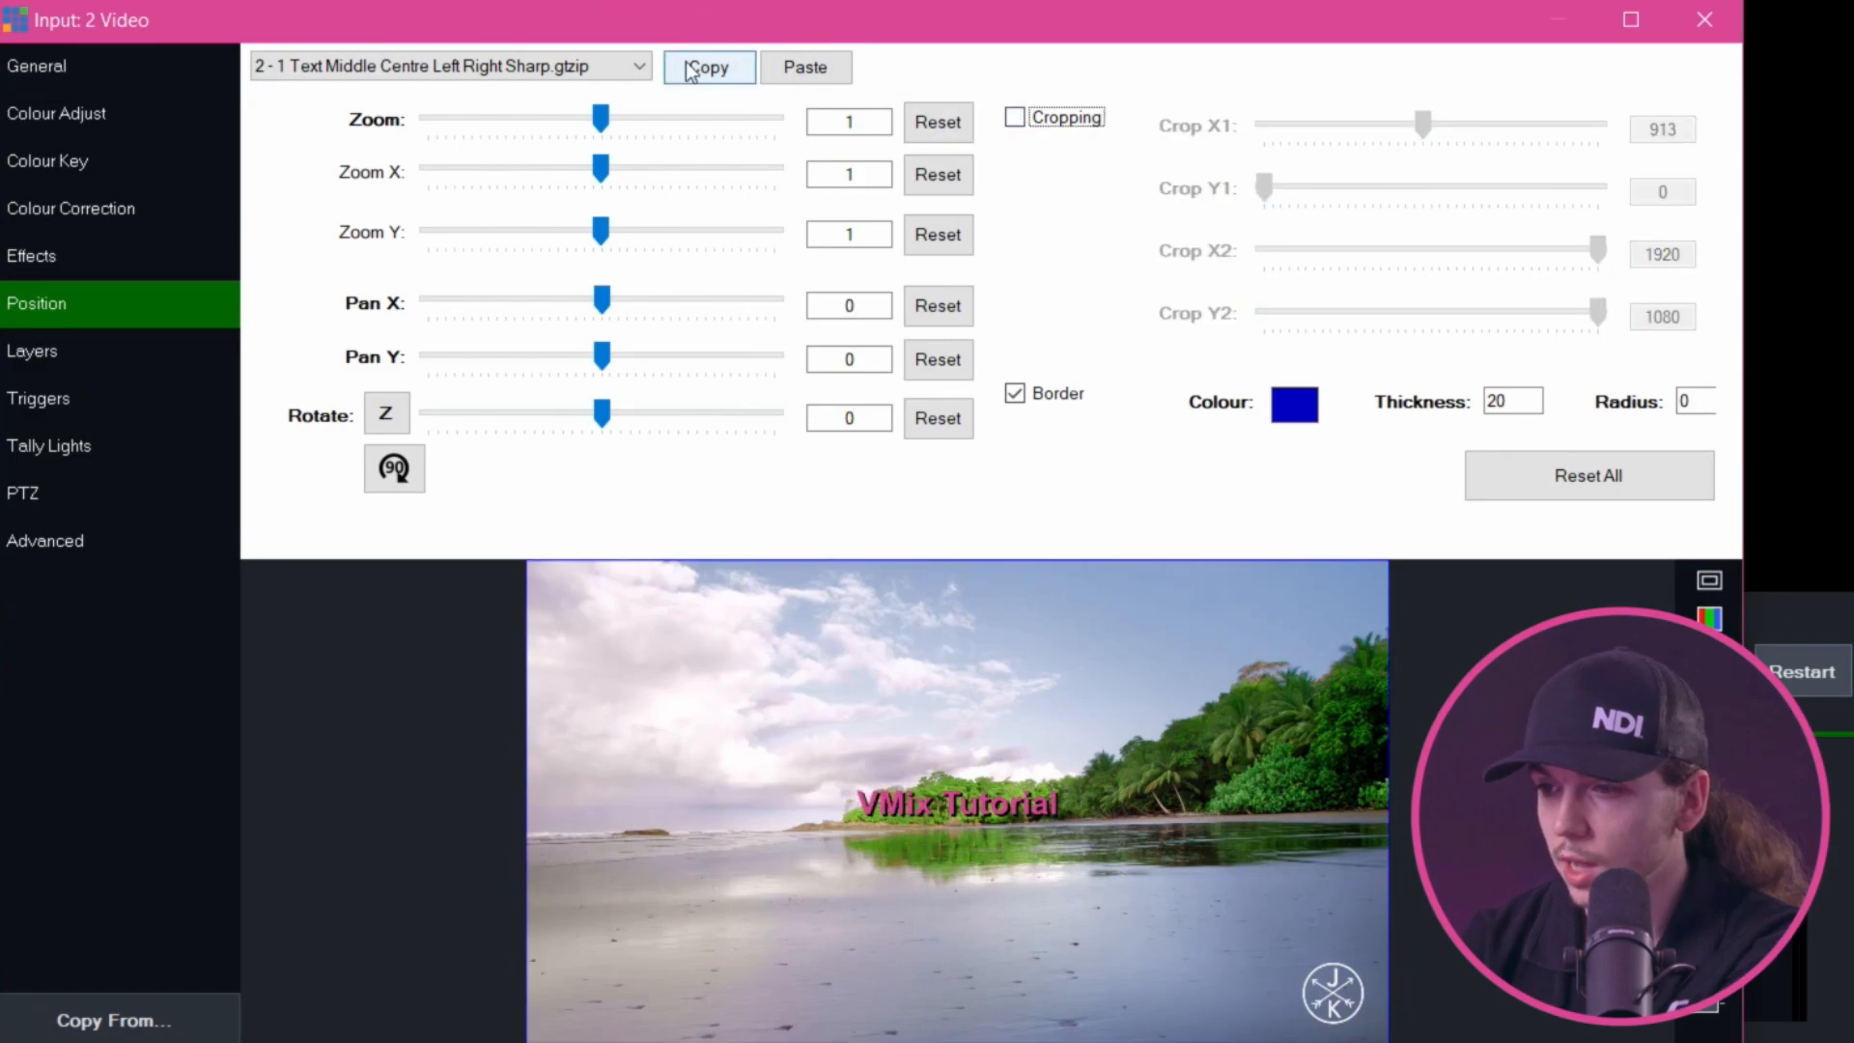
Try shrinking the bordered layer 2 to zoom 0.70925, then turn off its border and reset the zoom
left_click_drag(600, 119, 552, 122)
left_click(1014, 117)
left_click(1014, 119)
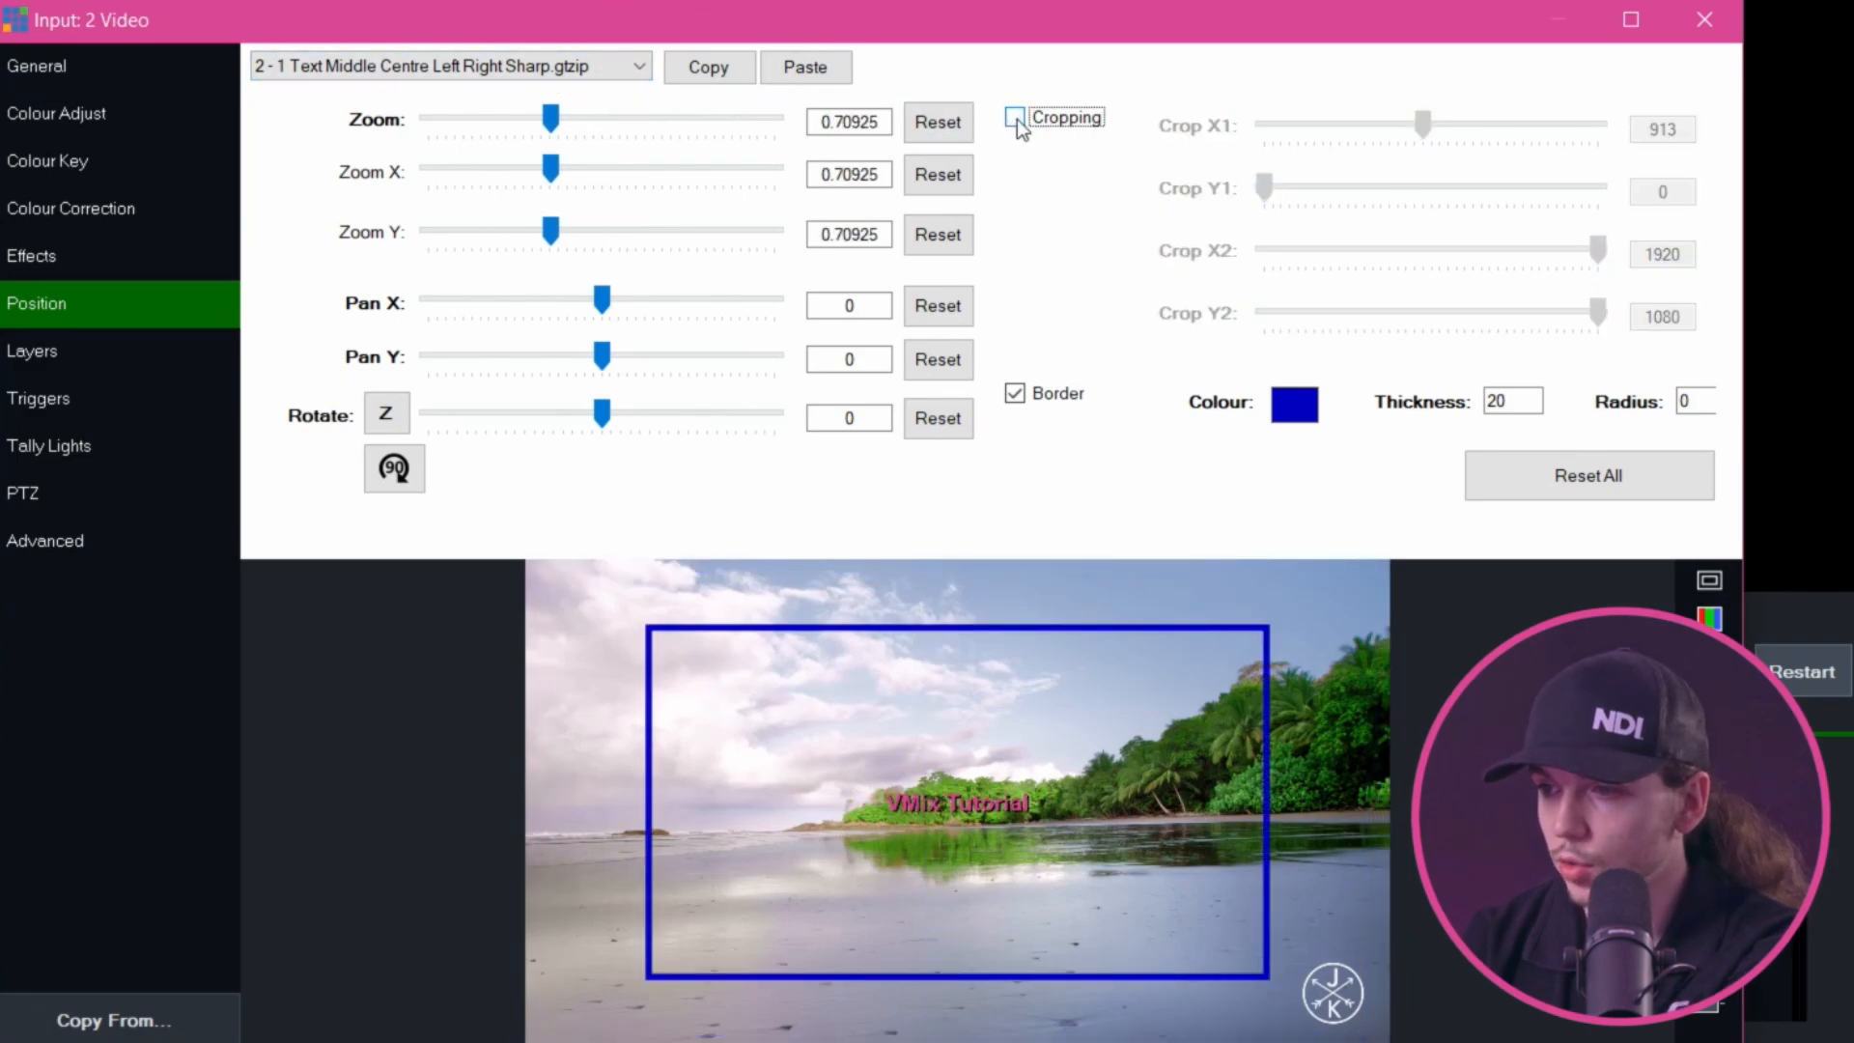
left_click(1040, 401)
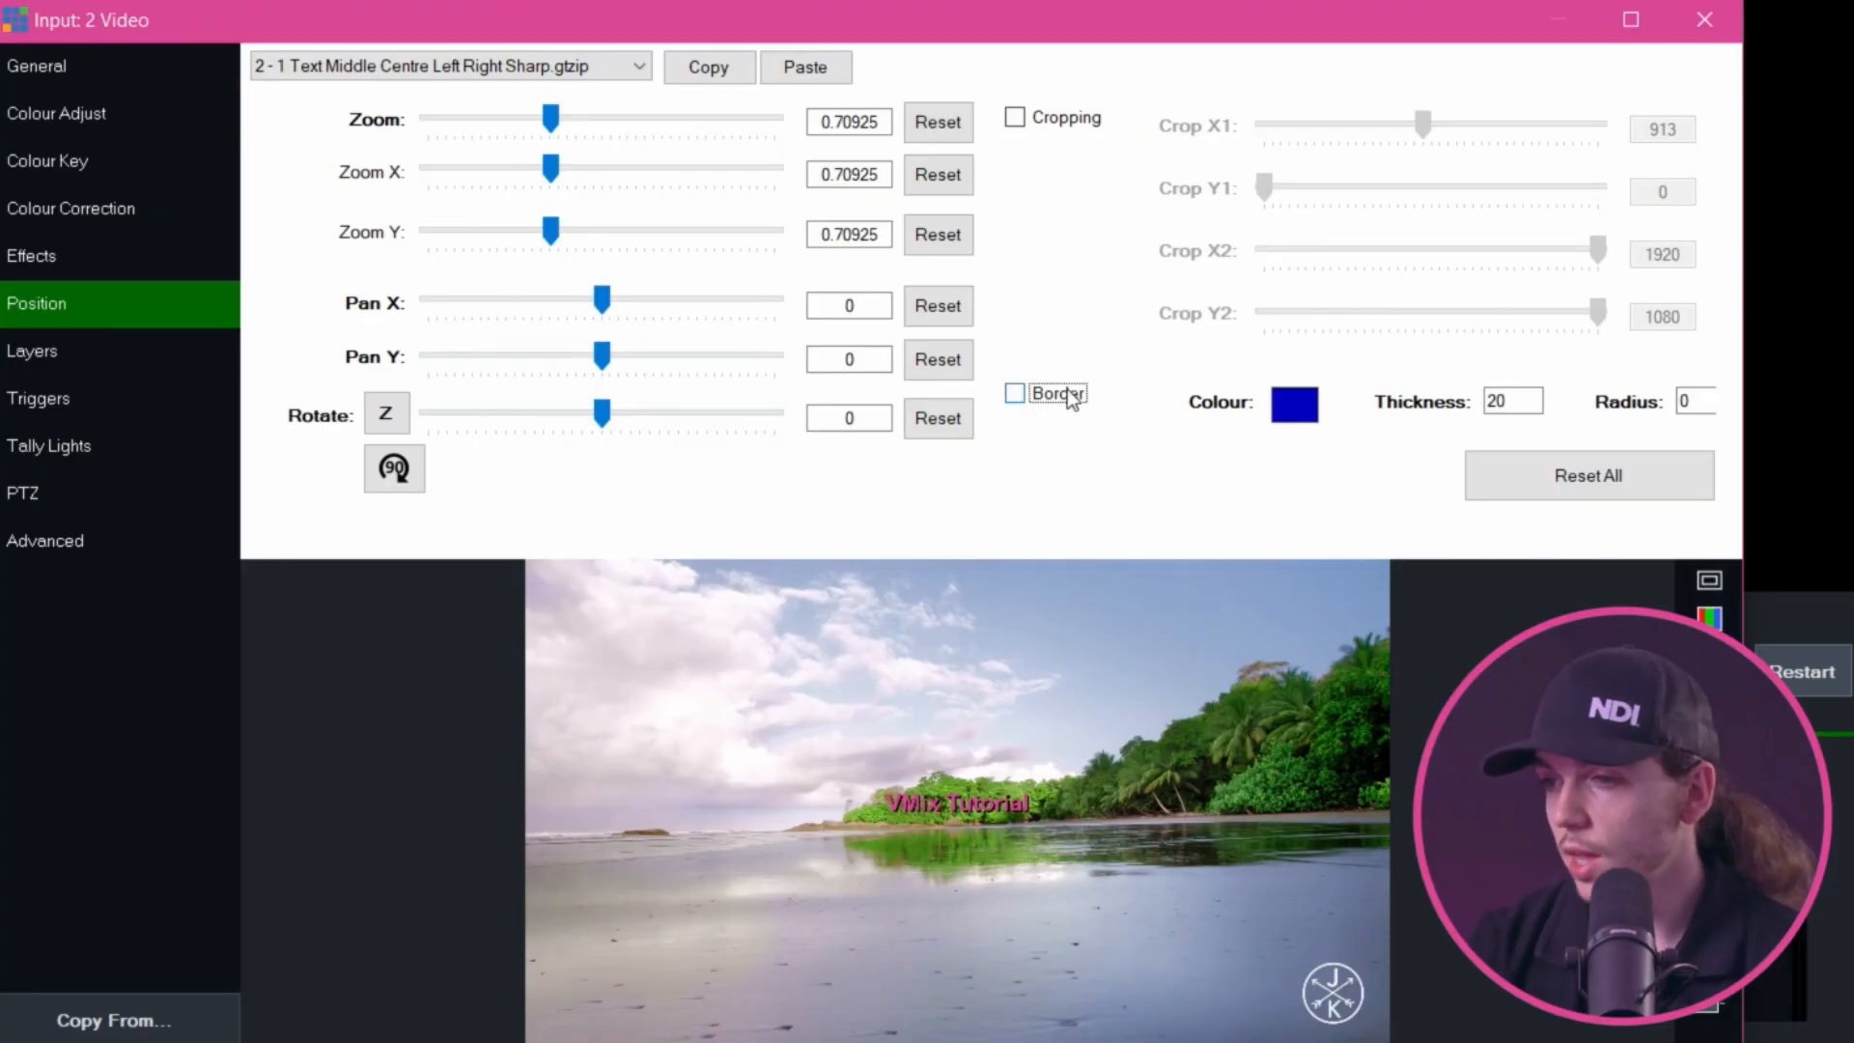
left_click(937, 123)
Examine layer 2's Move, Crop and Border options in the layer settings and compare them with its position settings
left_click(41, 349)
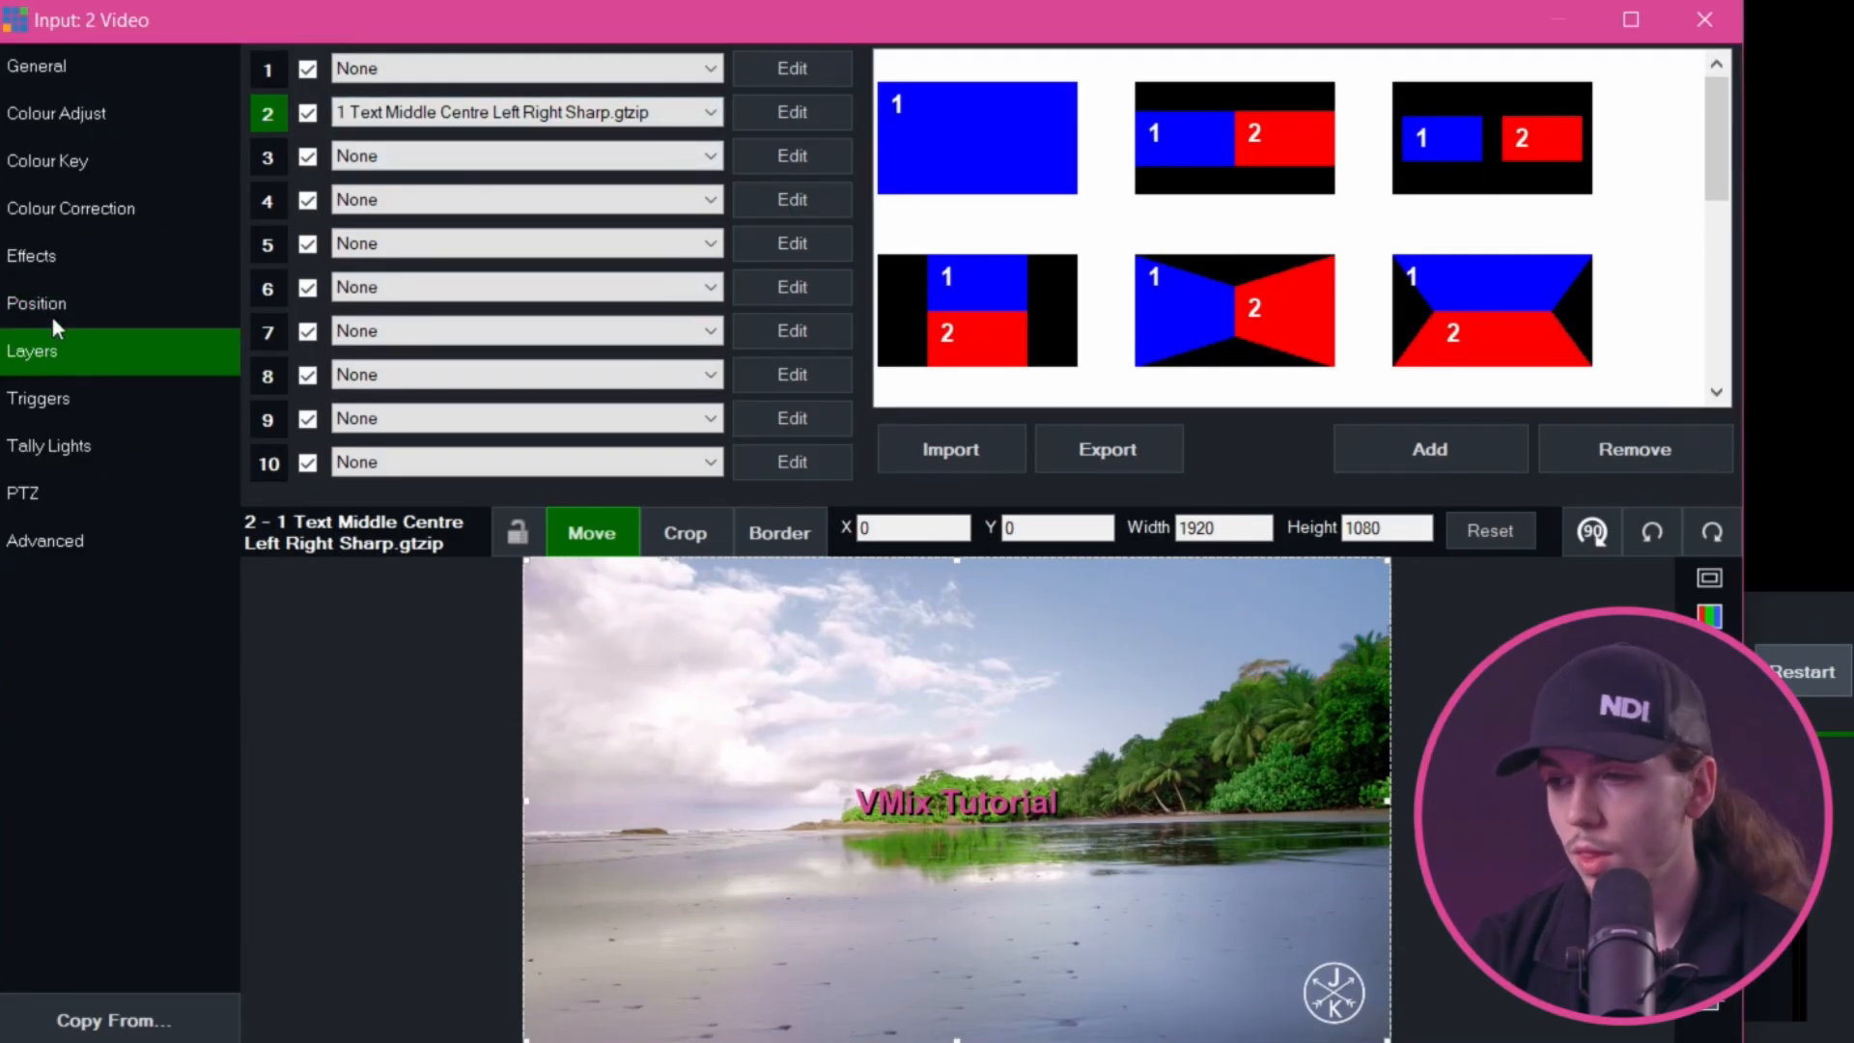
left_click(674, 543)
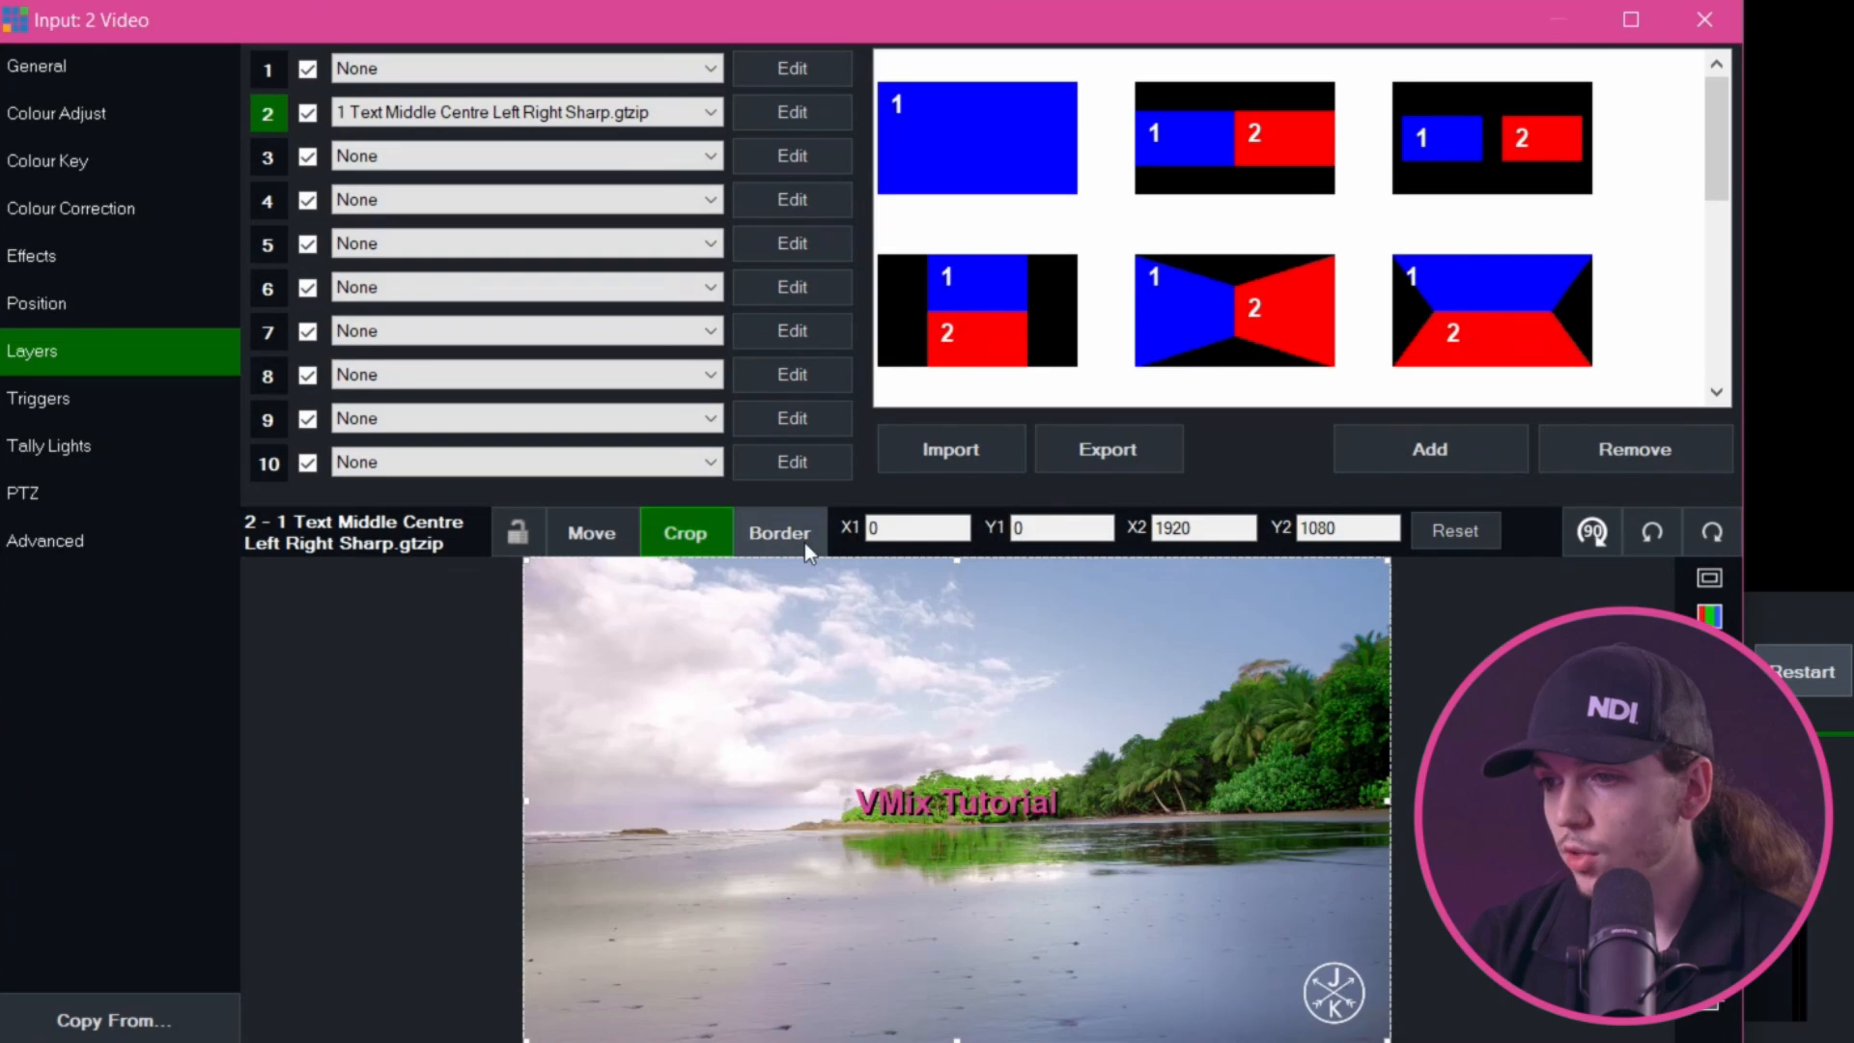
left_click(796, 536)
left_click(686, 533)
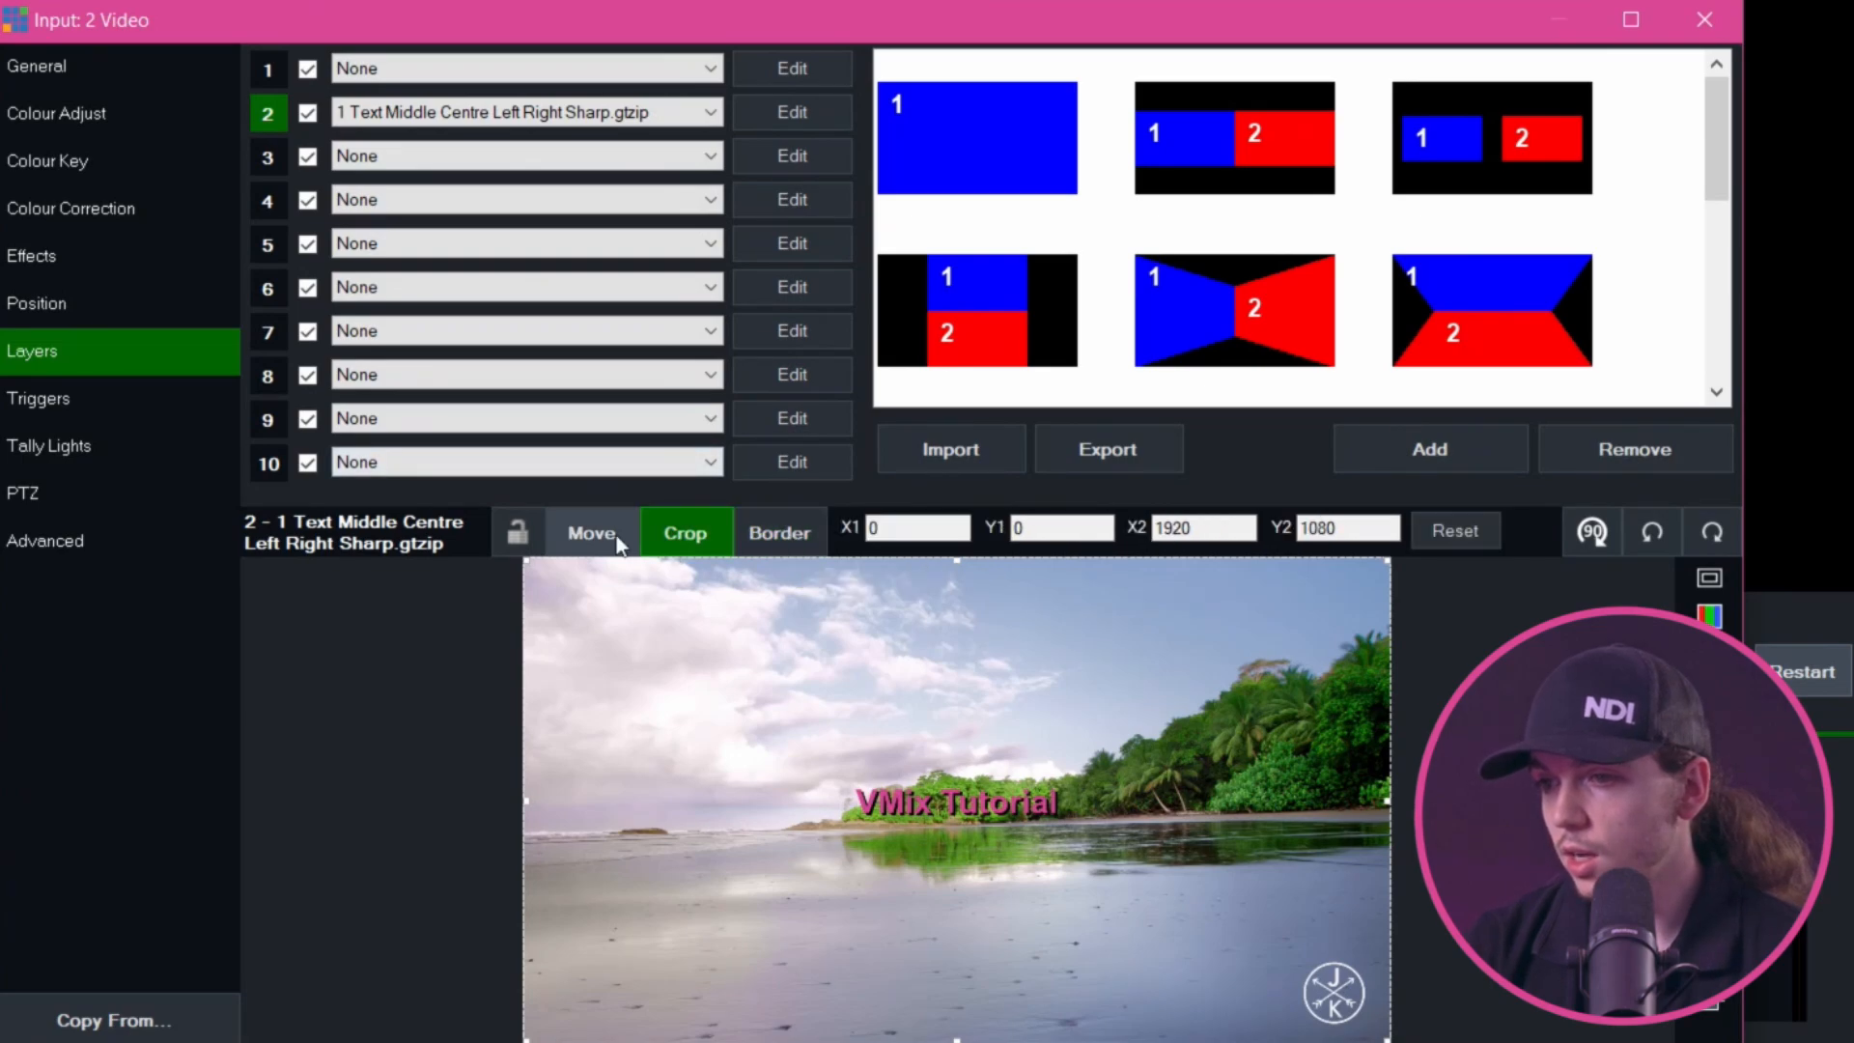
left_click(616, 535)
left_click(686, 533)
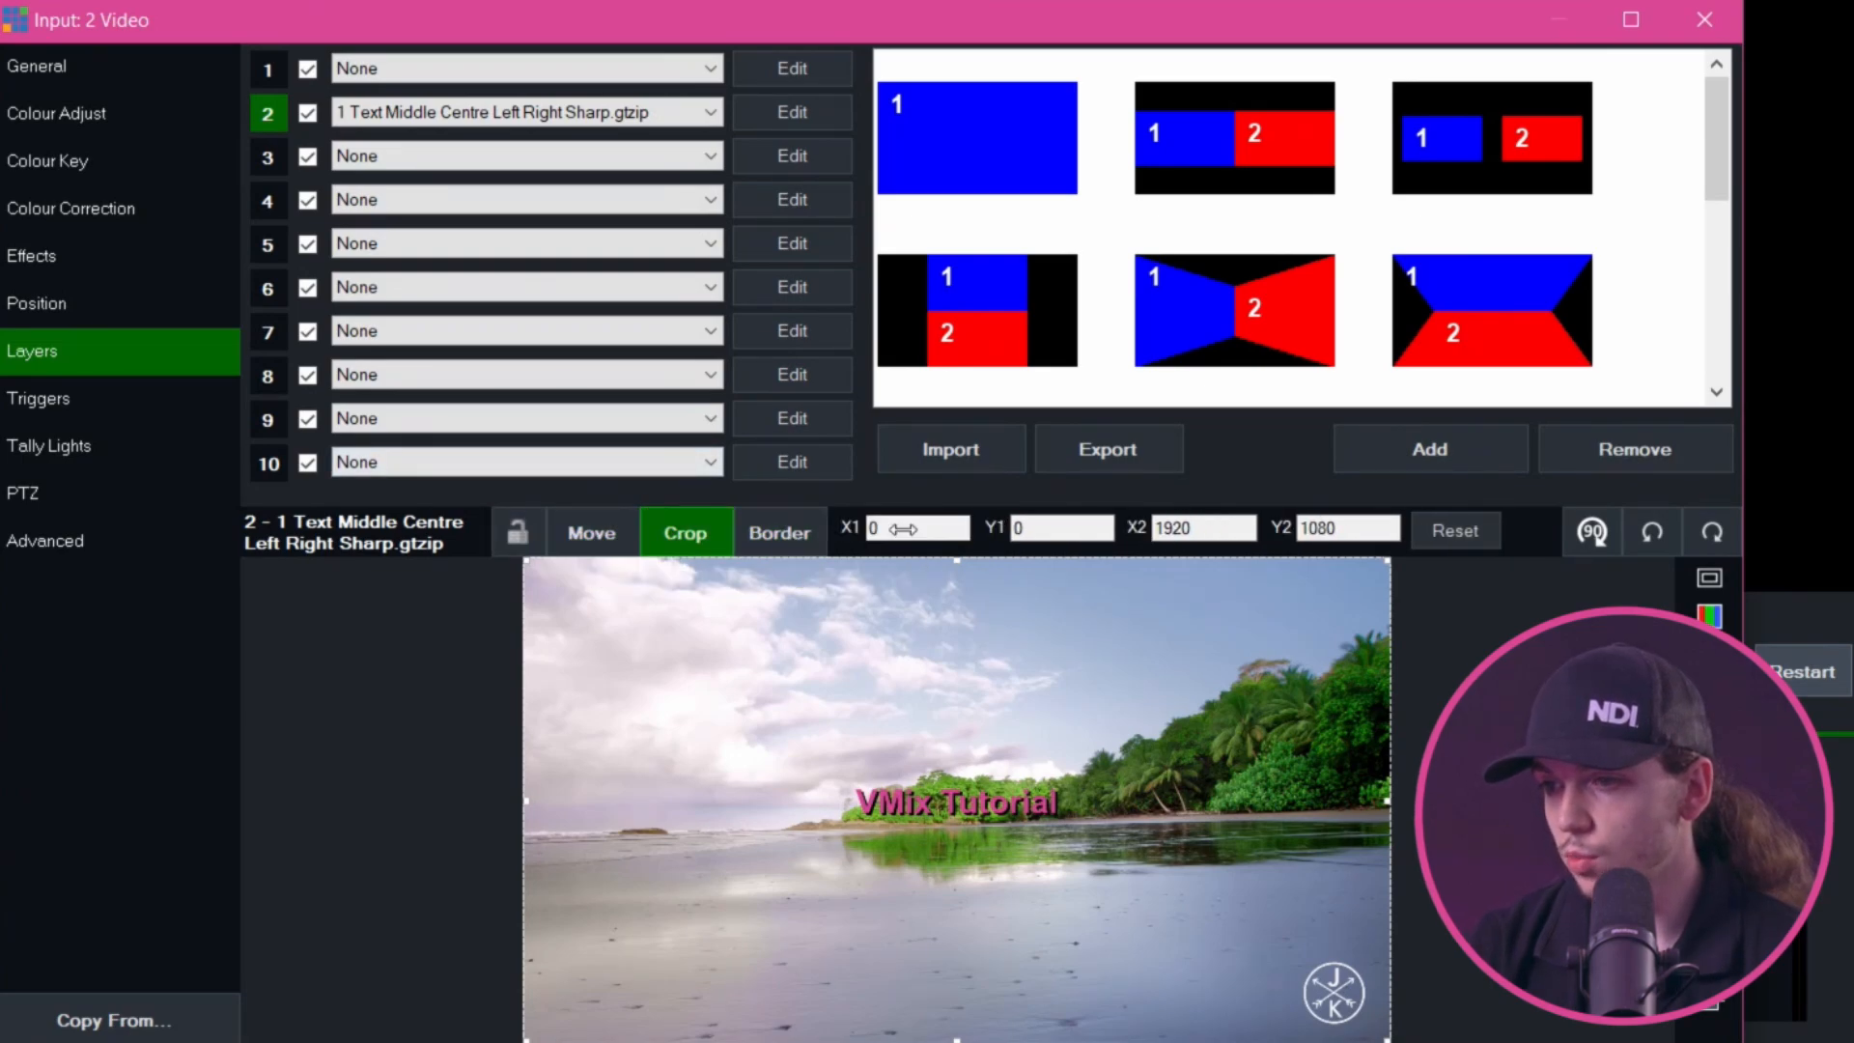
left_click(618, 537)
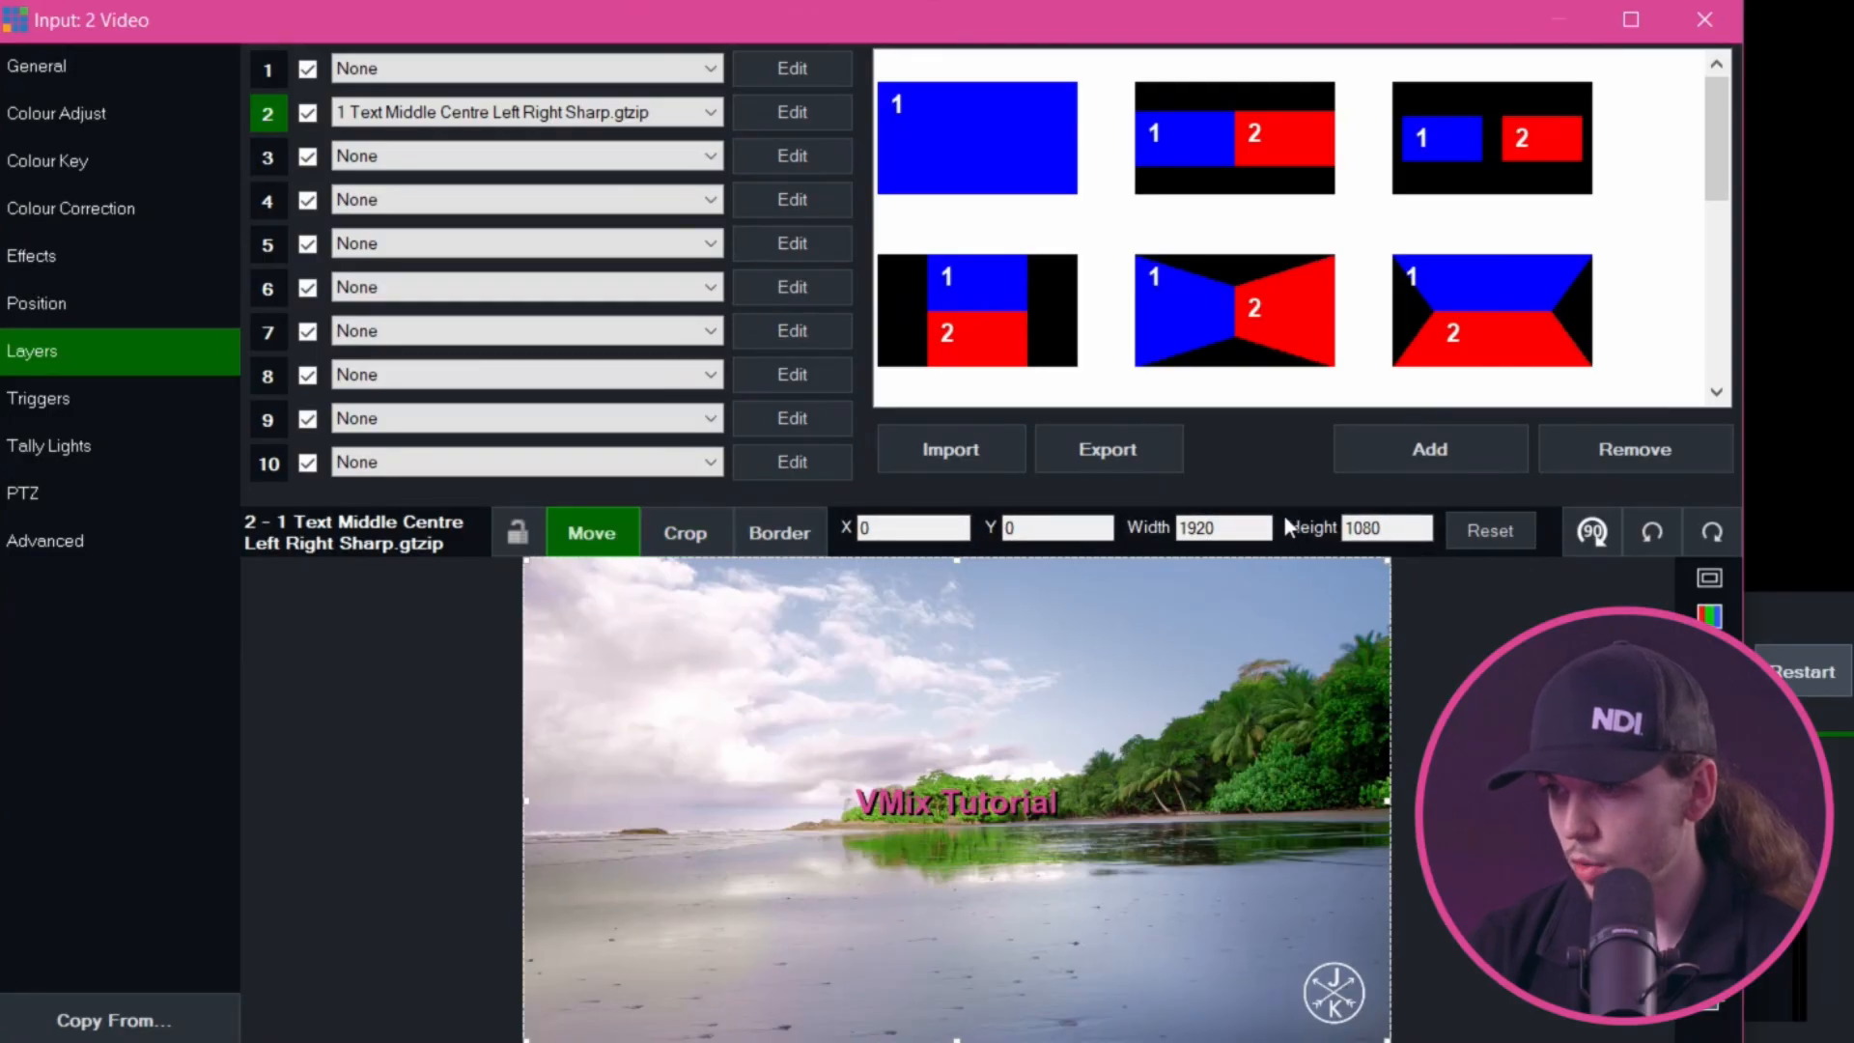
left_click(803, 533)
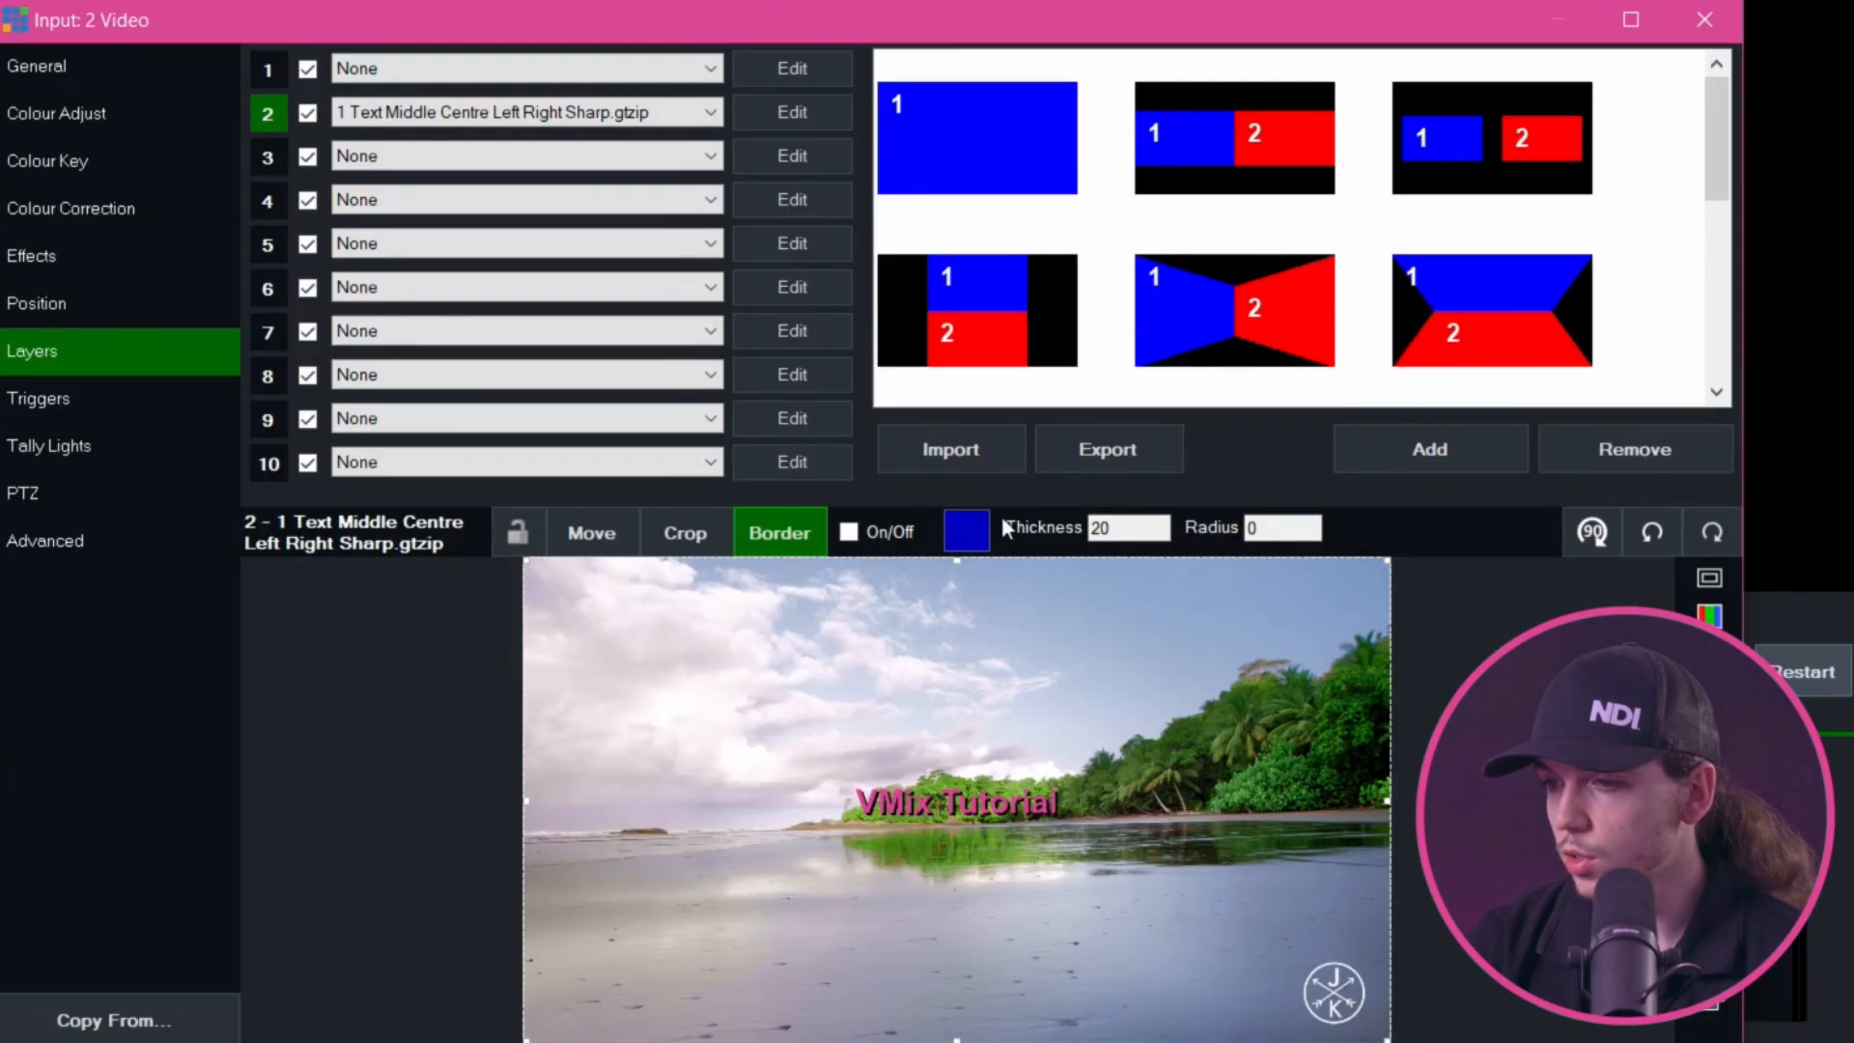
left_click(114, 301)
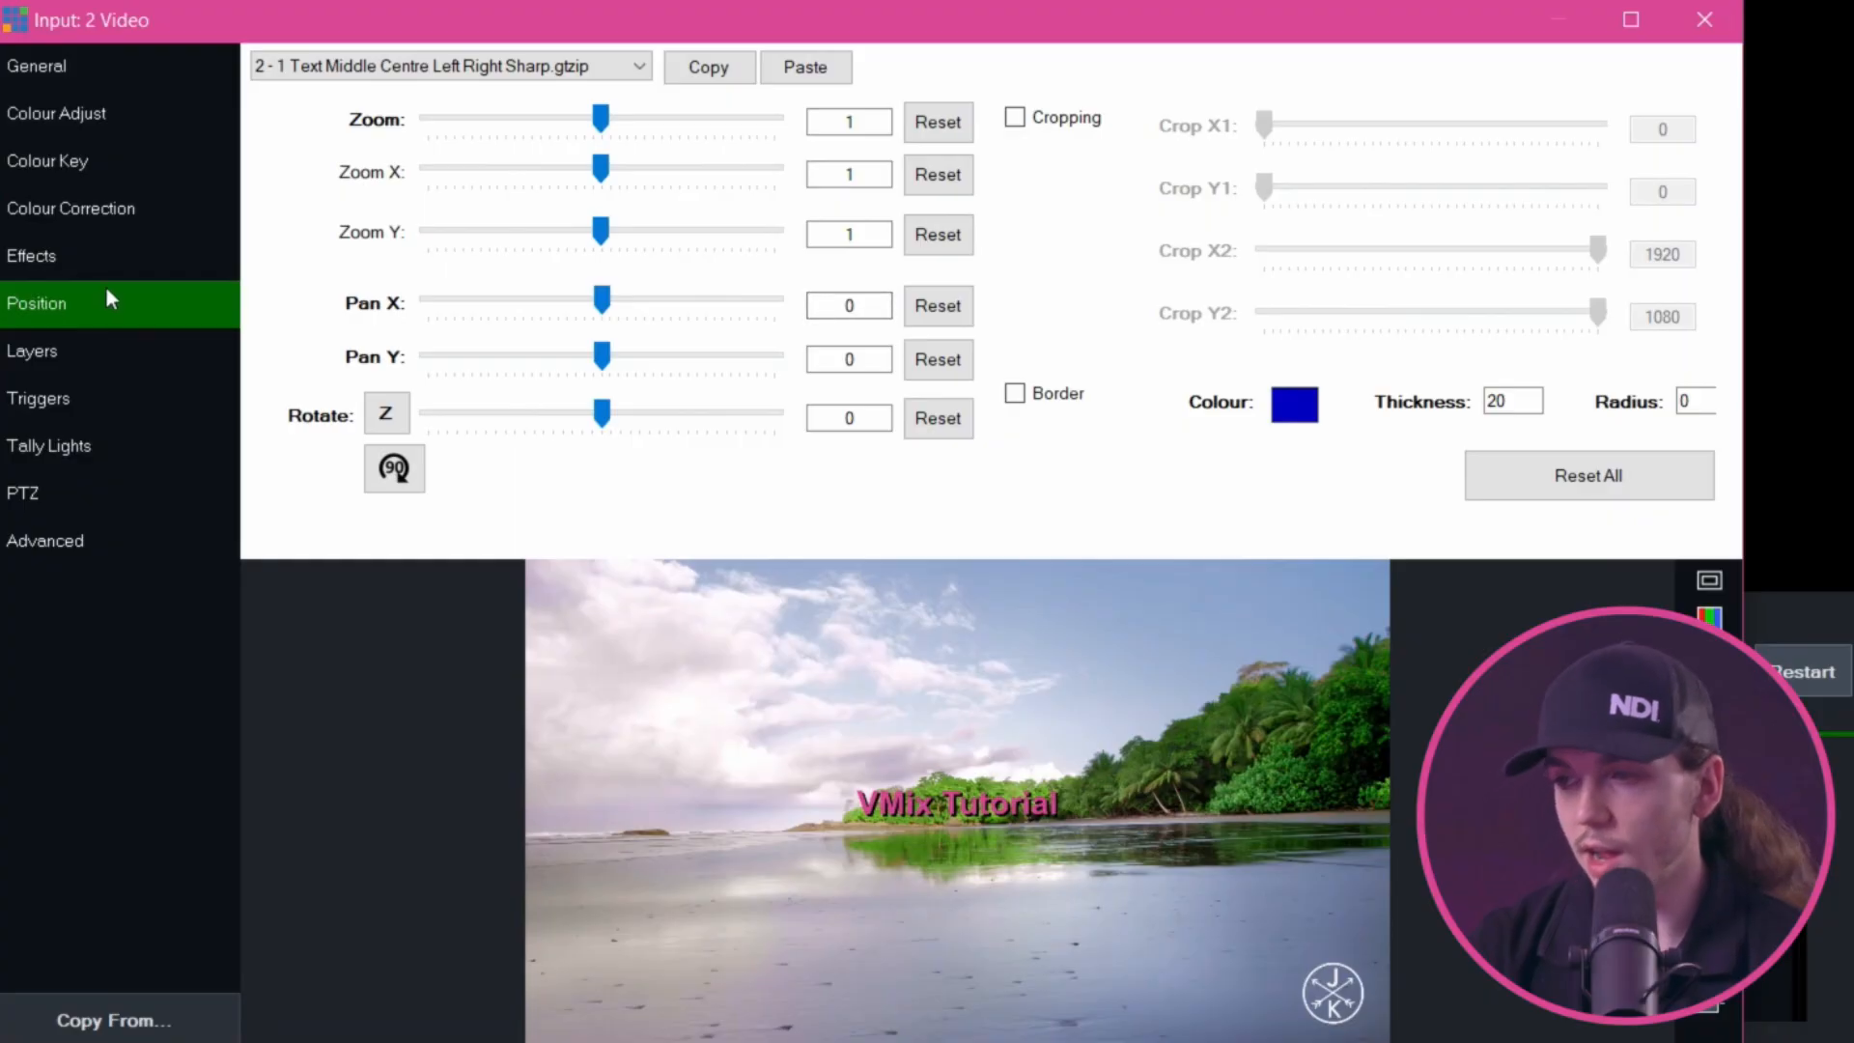
left_click(39, 351)
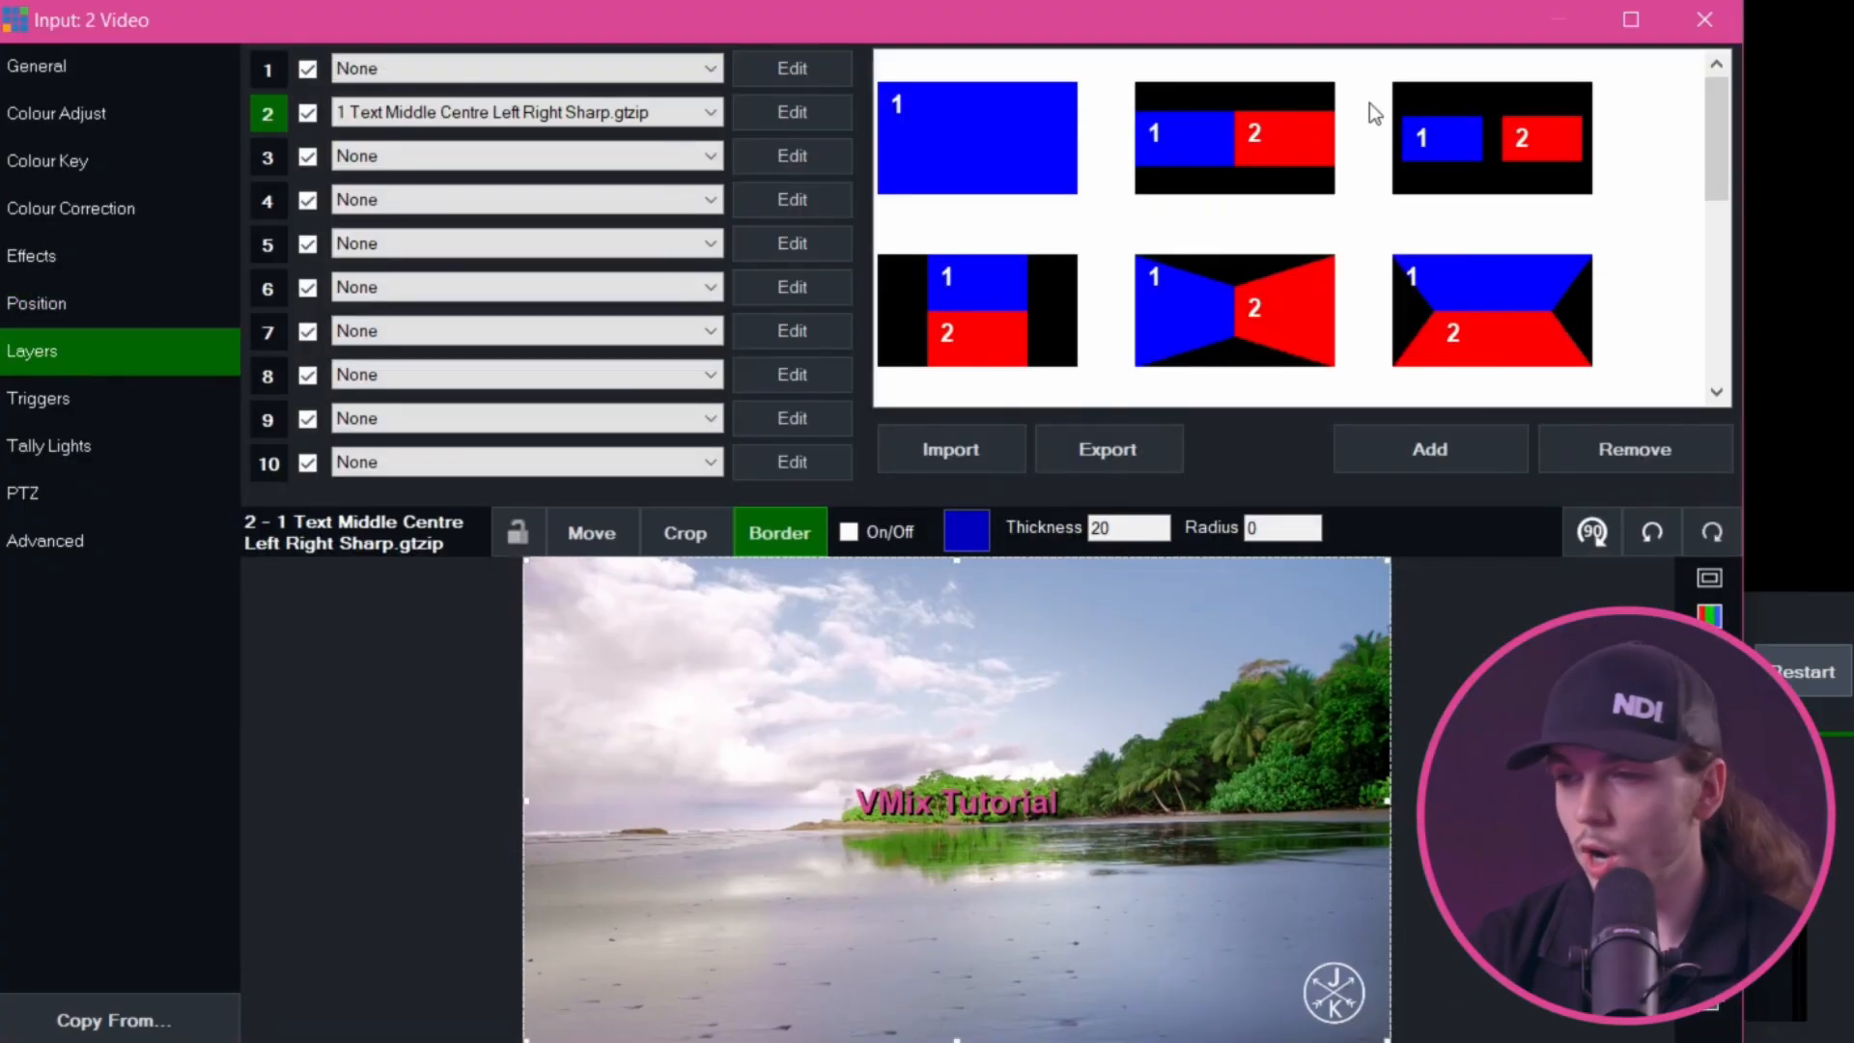
Apply the adjoining side-by-side template to the layers and assign 3 Colour Bars to layer 1
left_click(1278, 138)
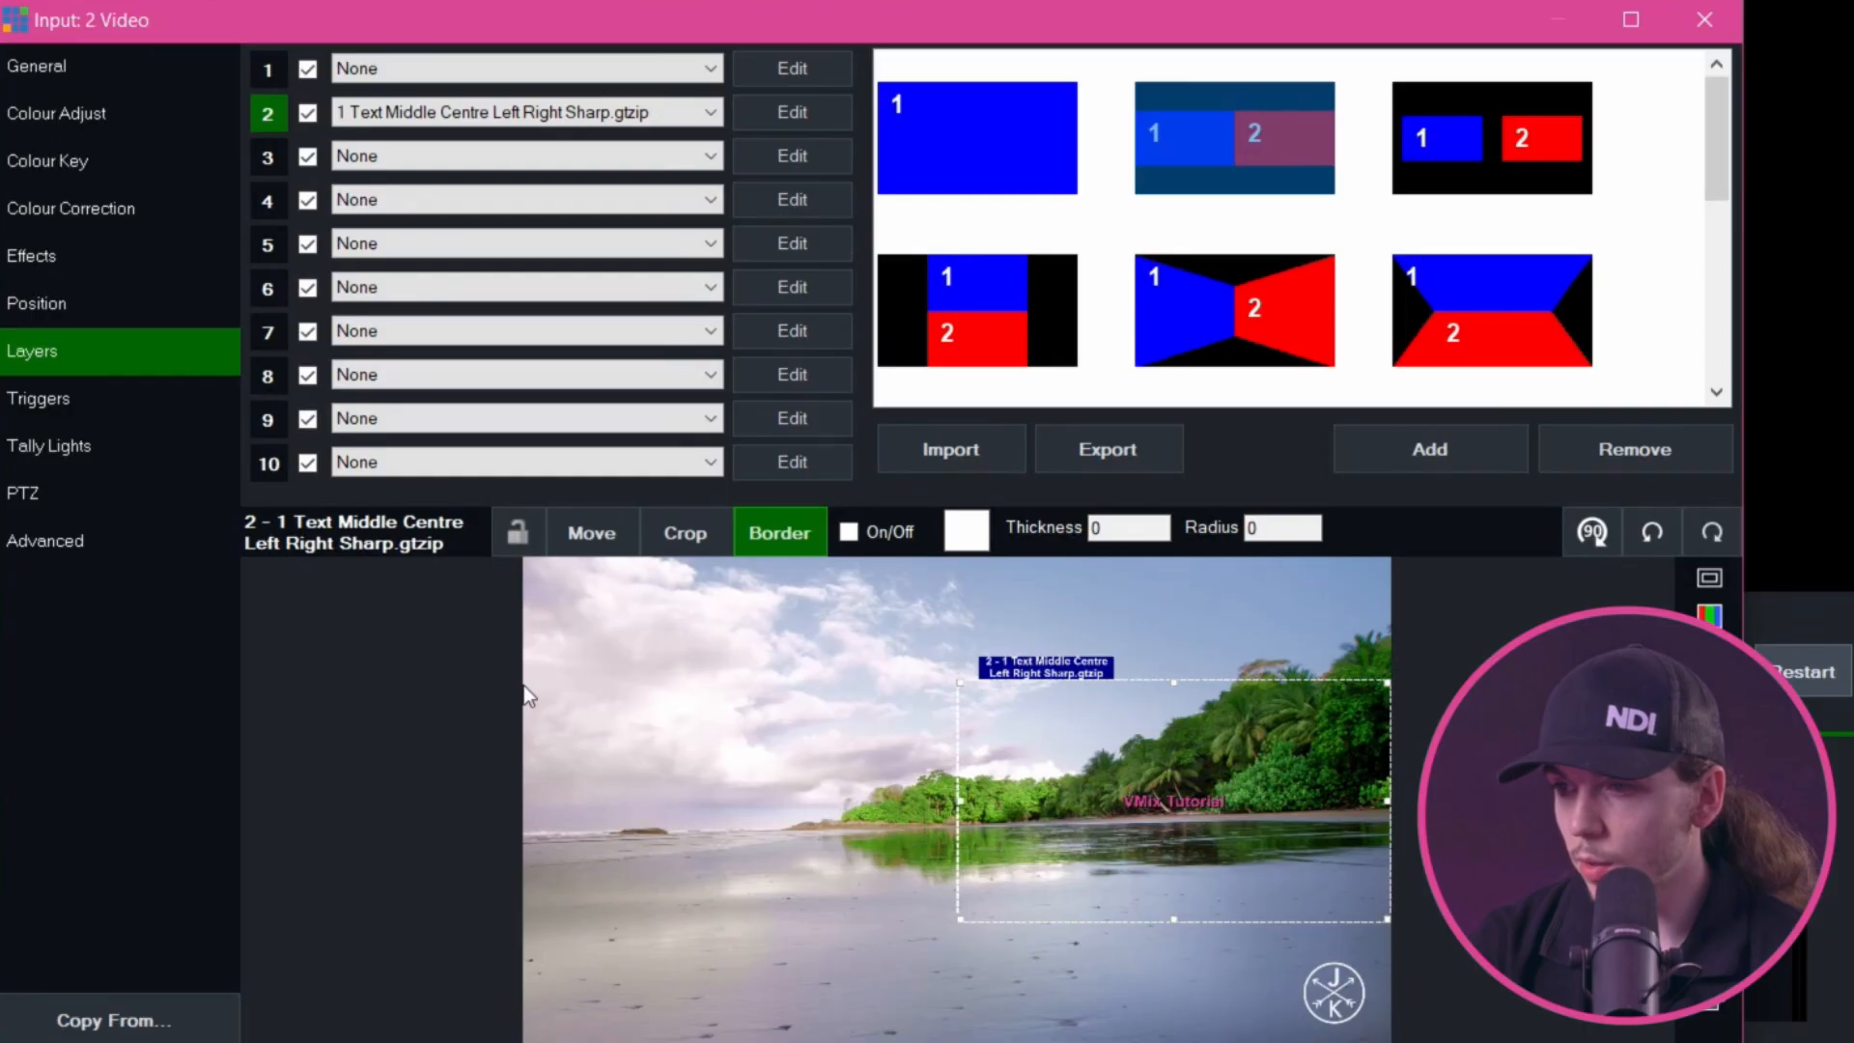
left_click(371, 63)
left_click(385, 134)
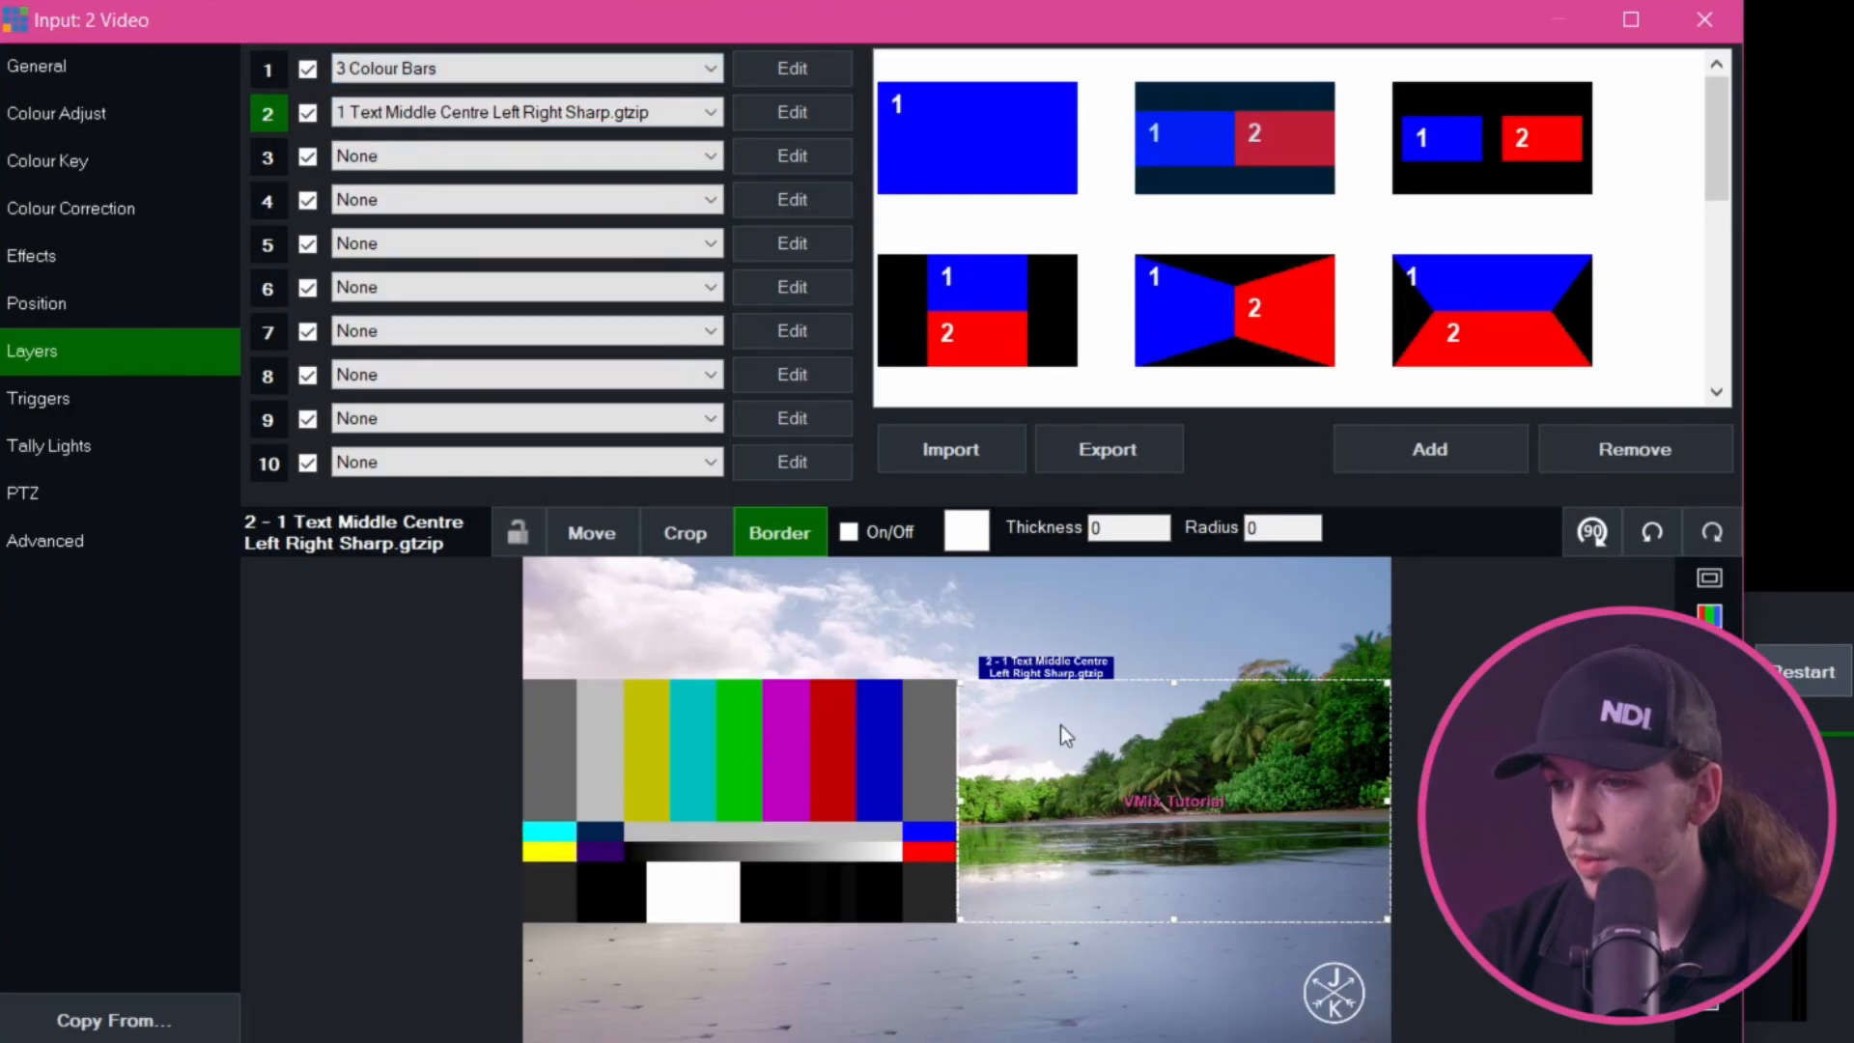
Try the spaced, stacked and two perspective layer templates, then apply the full-frame template
left_click(1463, 168)
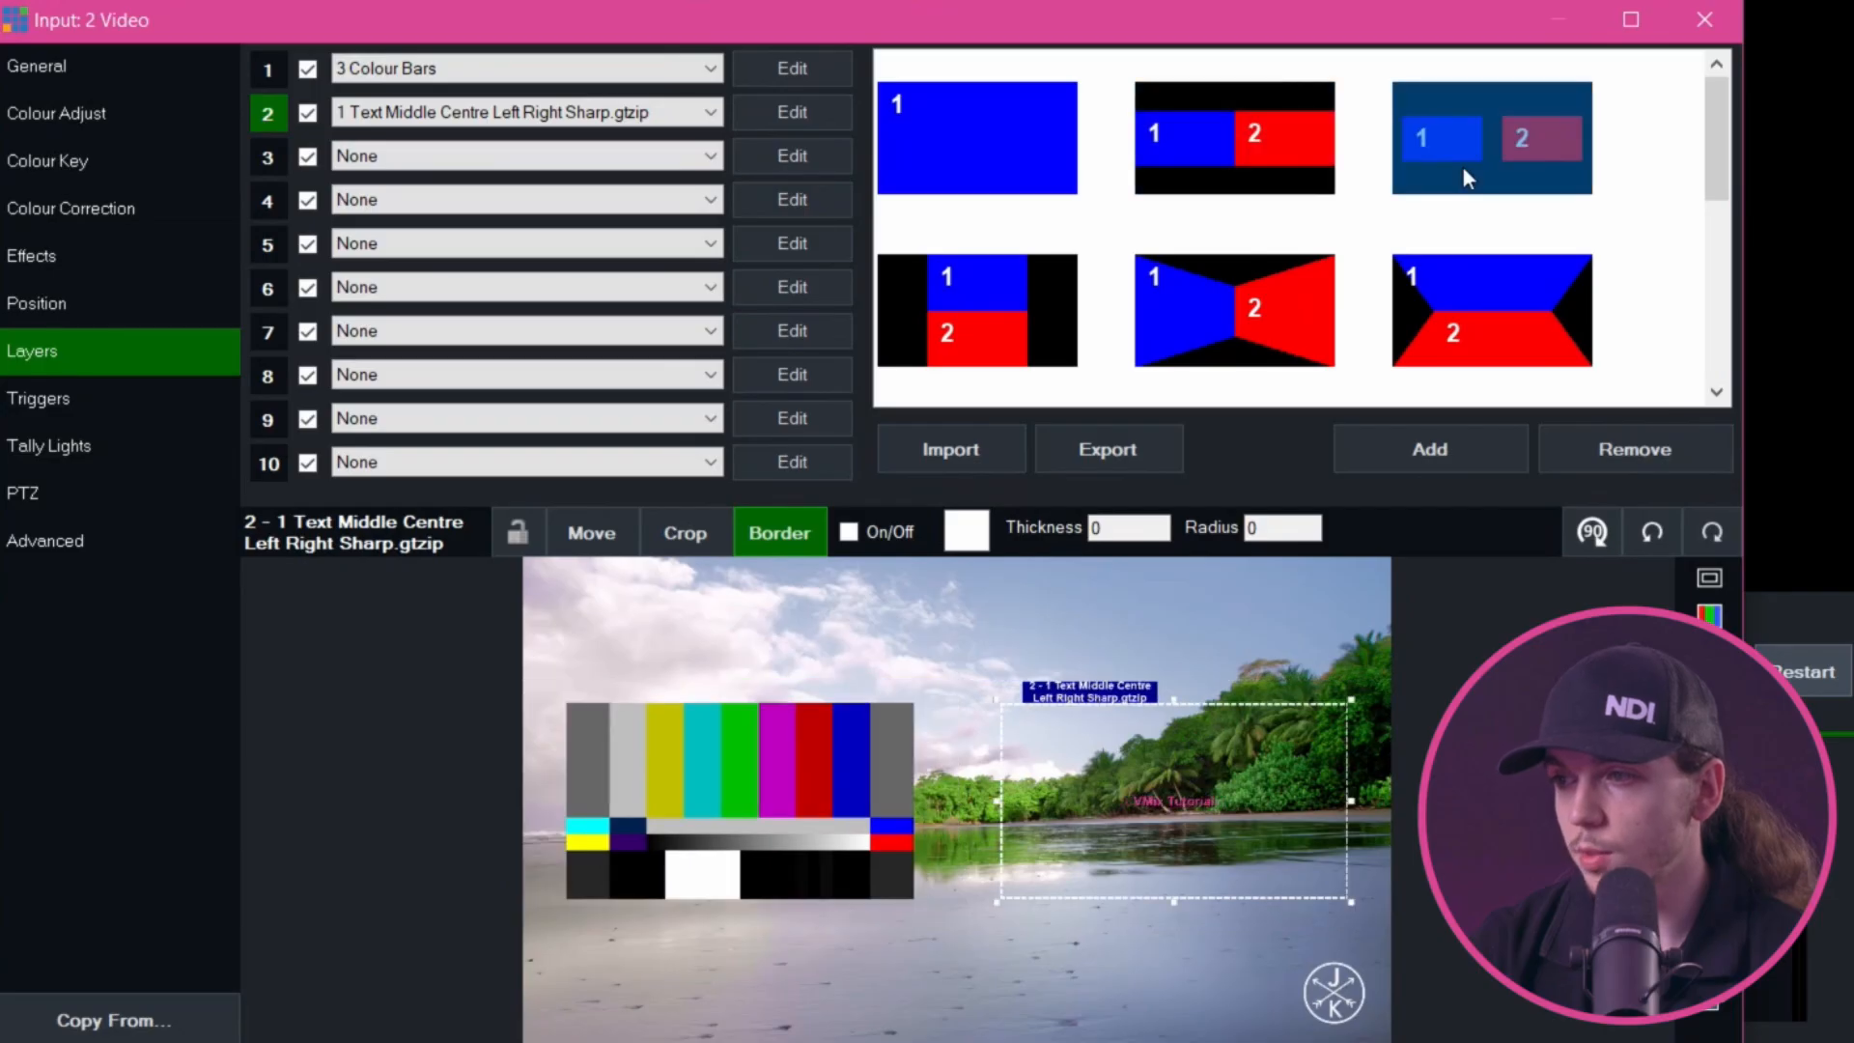
left_click(965, 333)
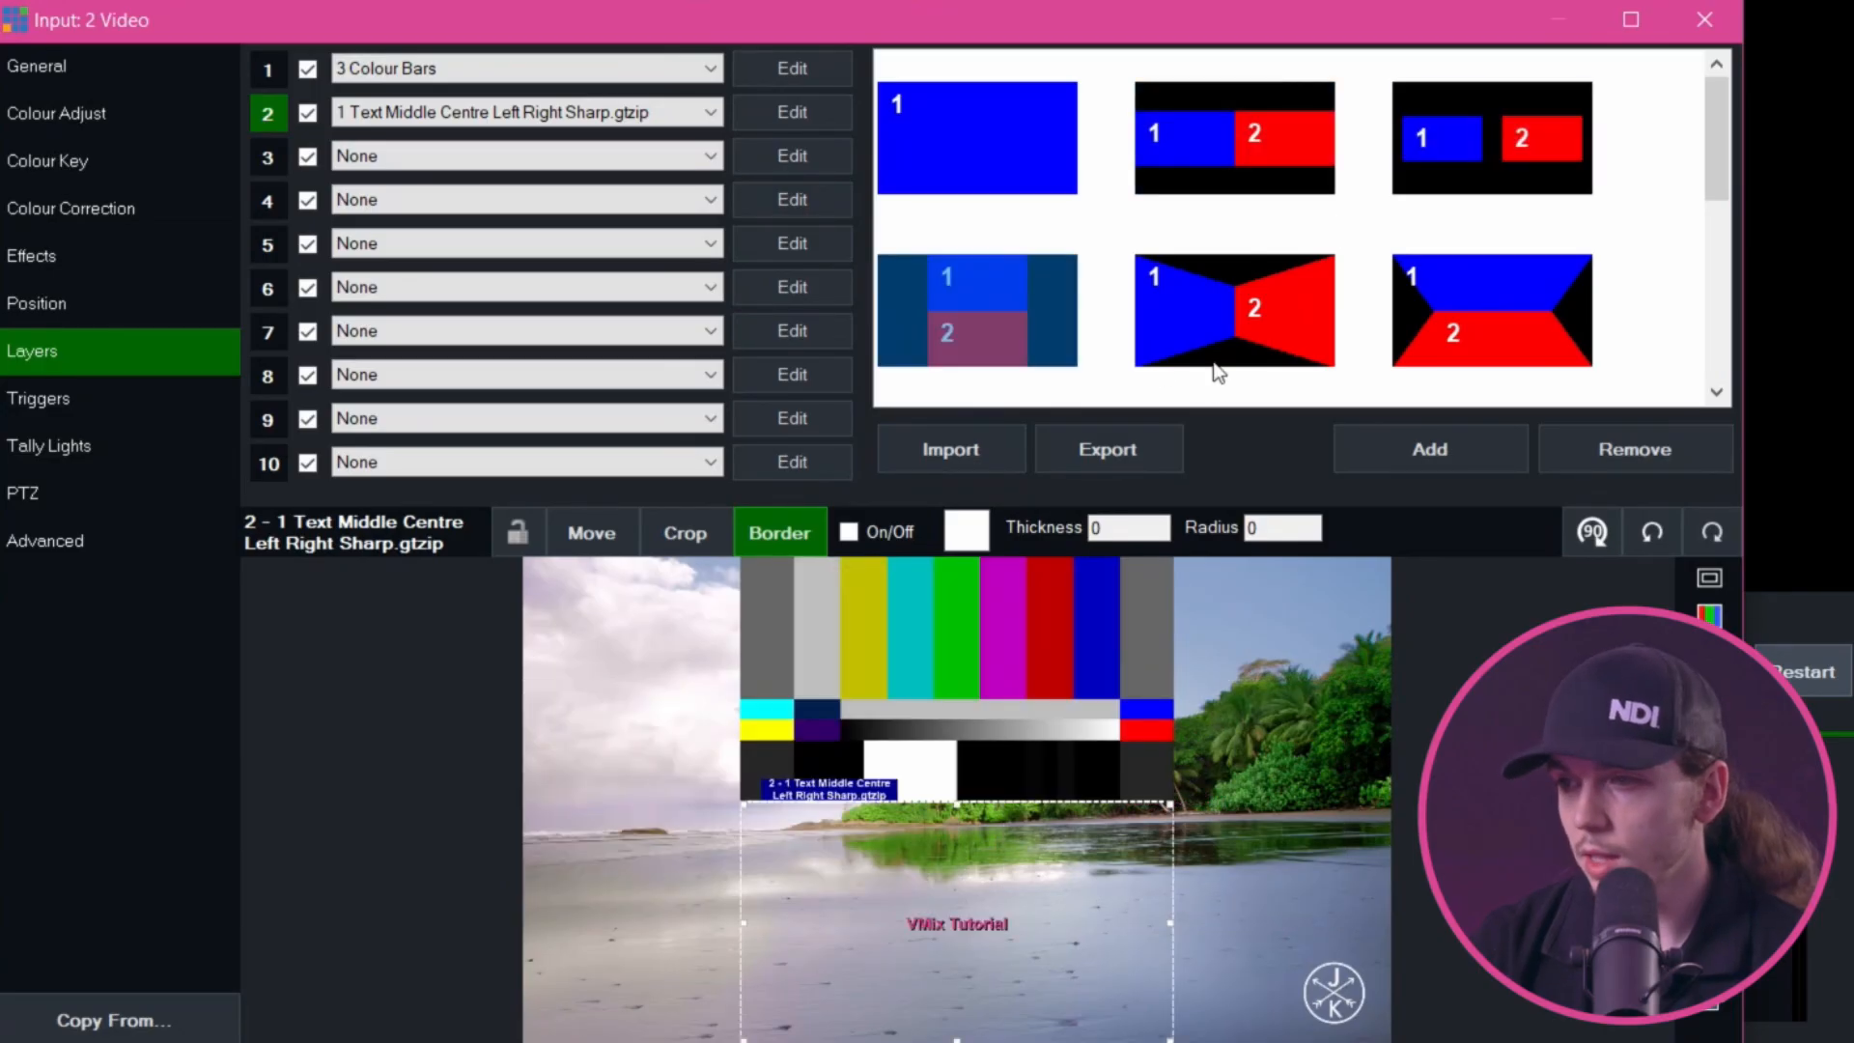
left_click(1232, 300)
left_click(1534, 286)
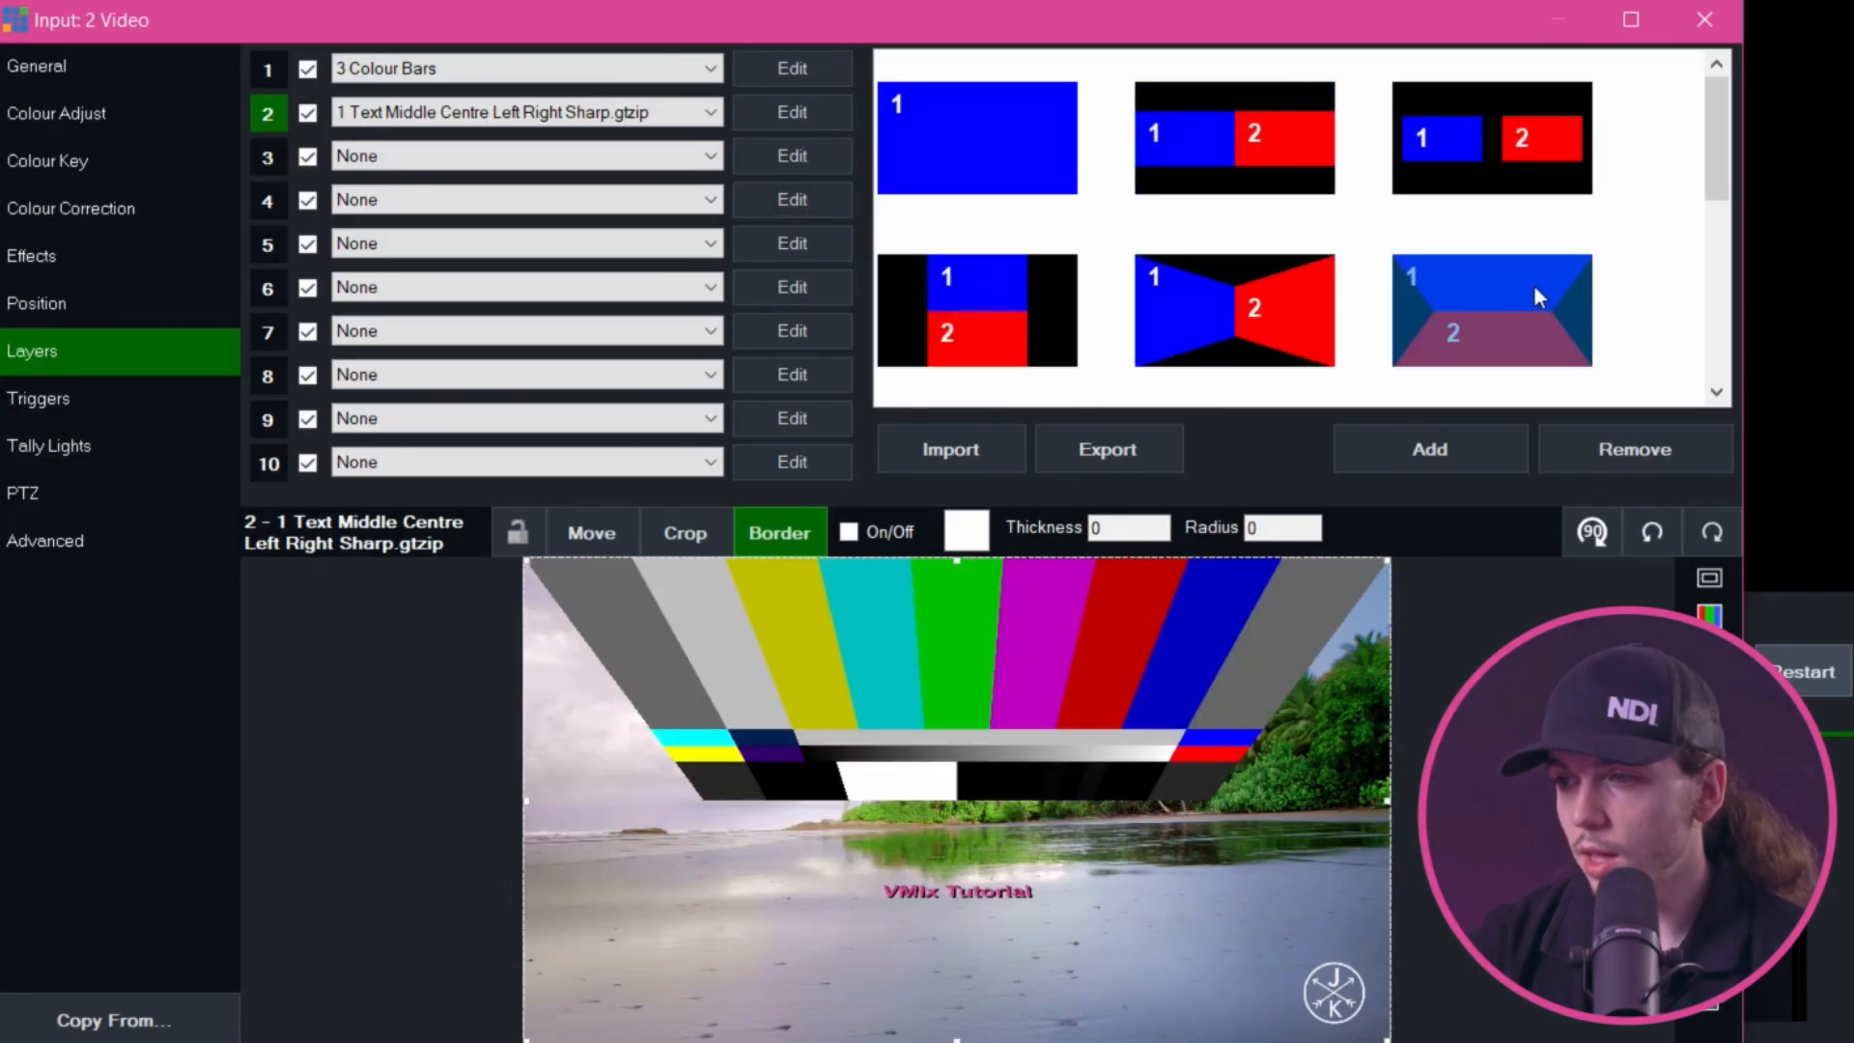
left_click(1044, 131)
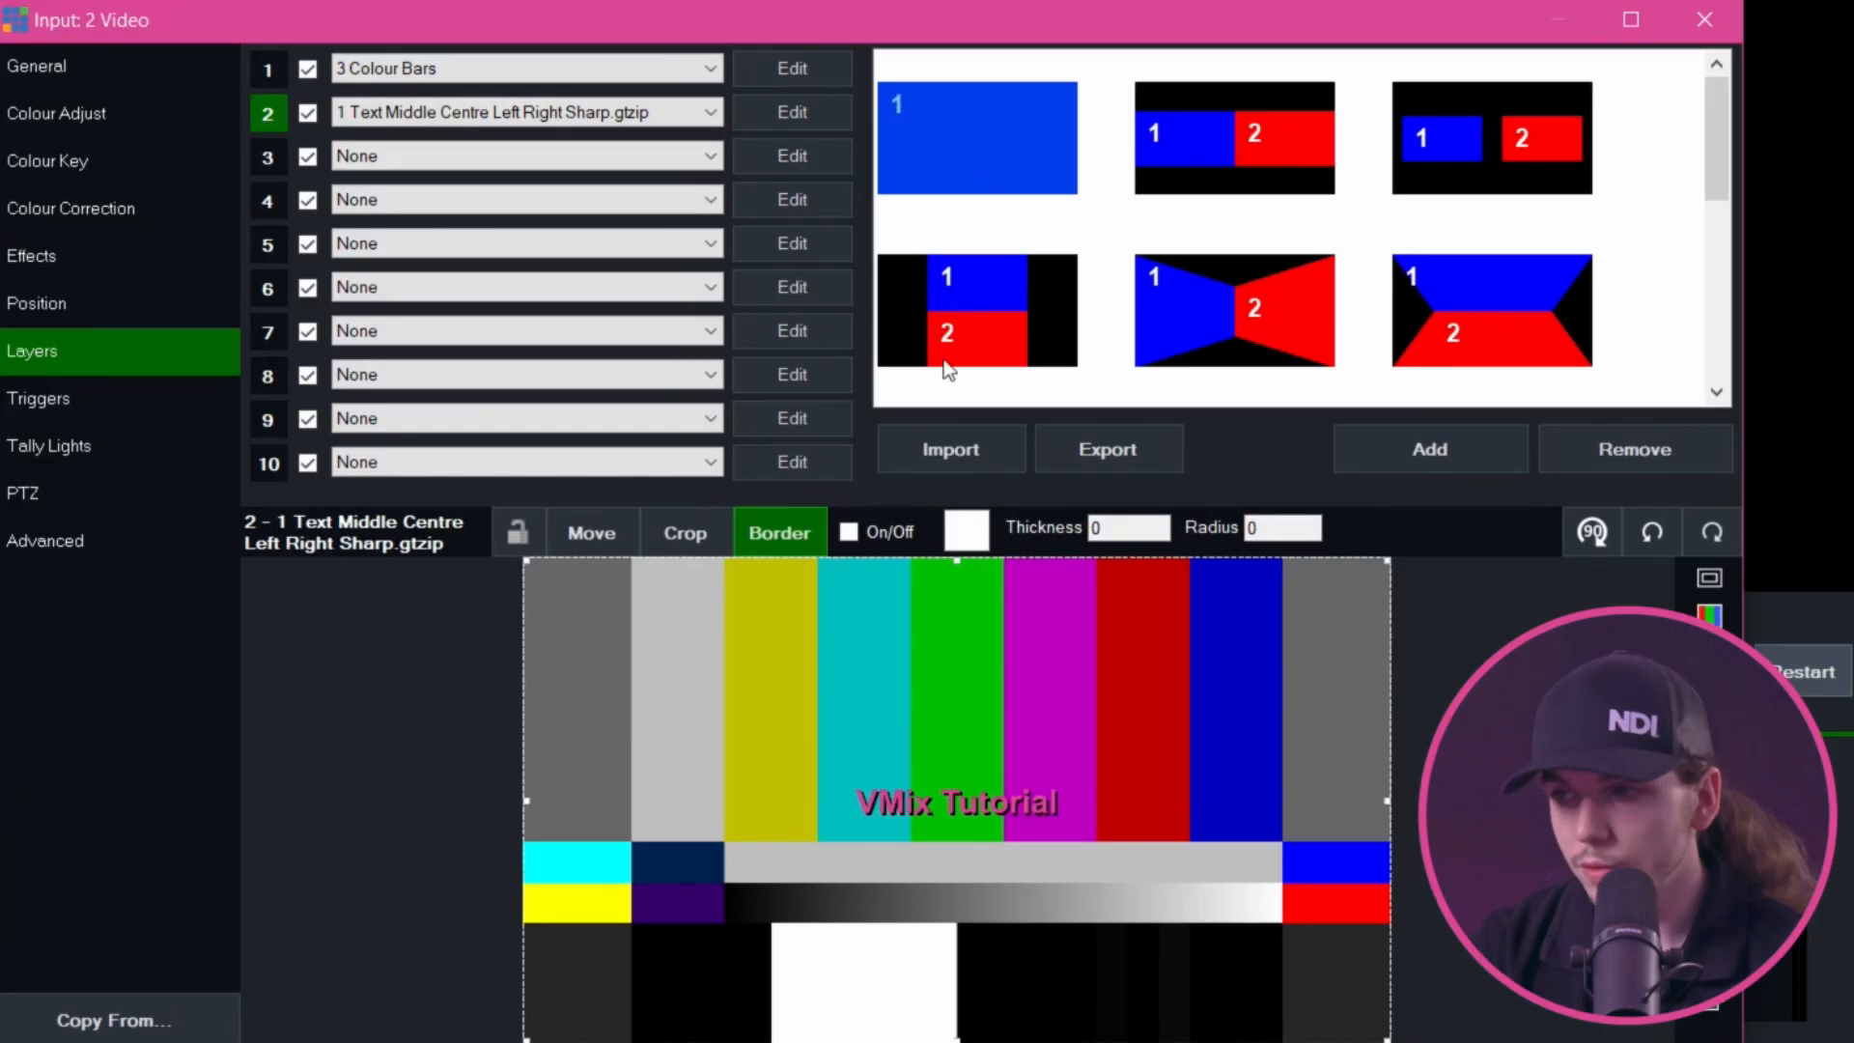
Turn off layers 2 and 1, then view the input's trigger and tally light settings
left_click(309, 115)
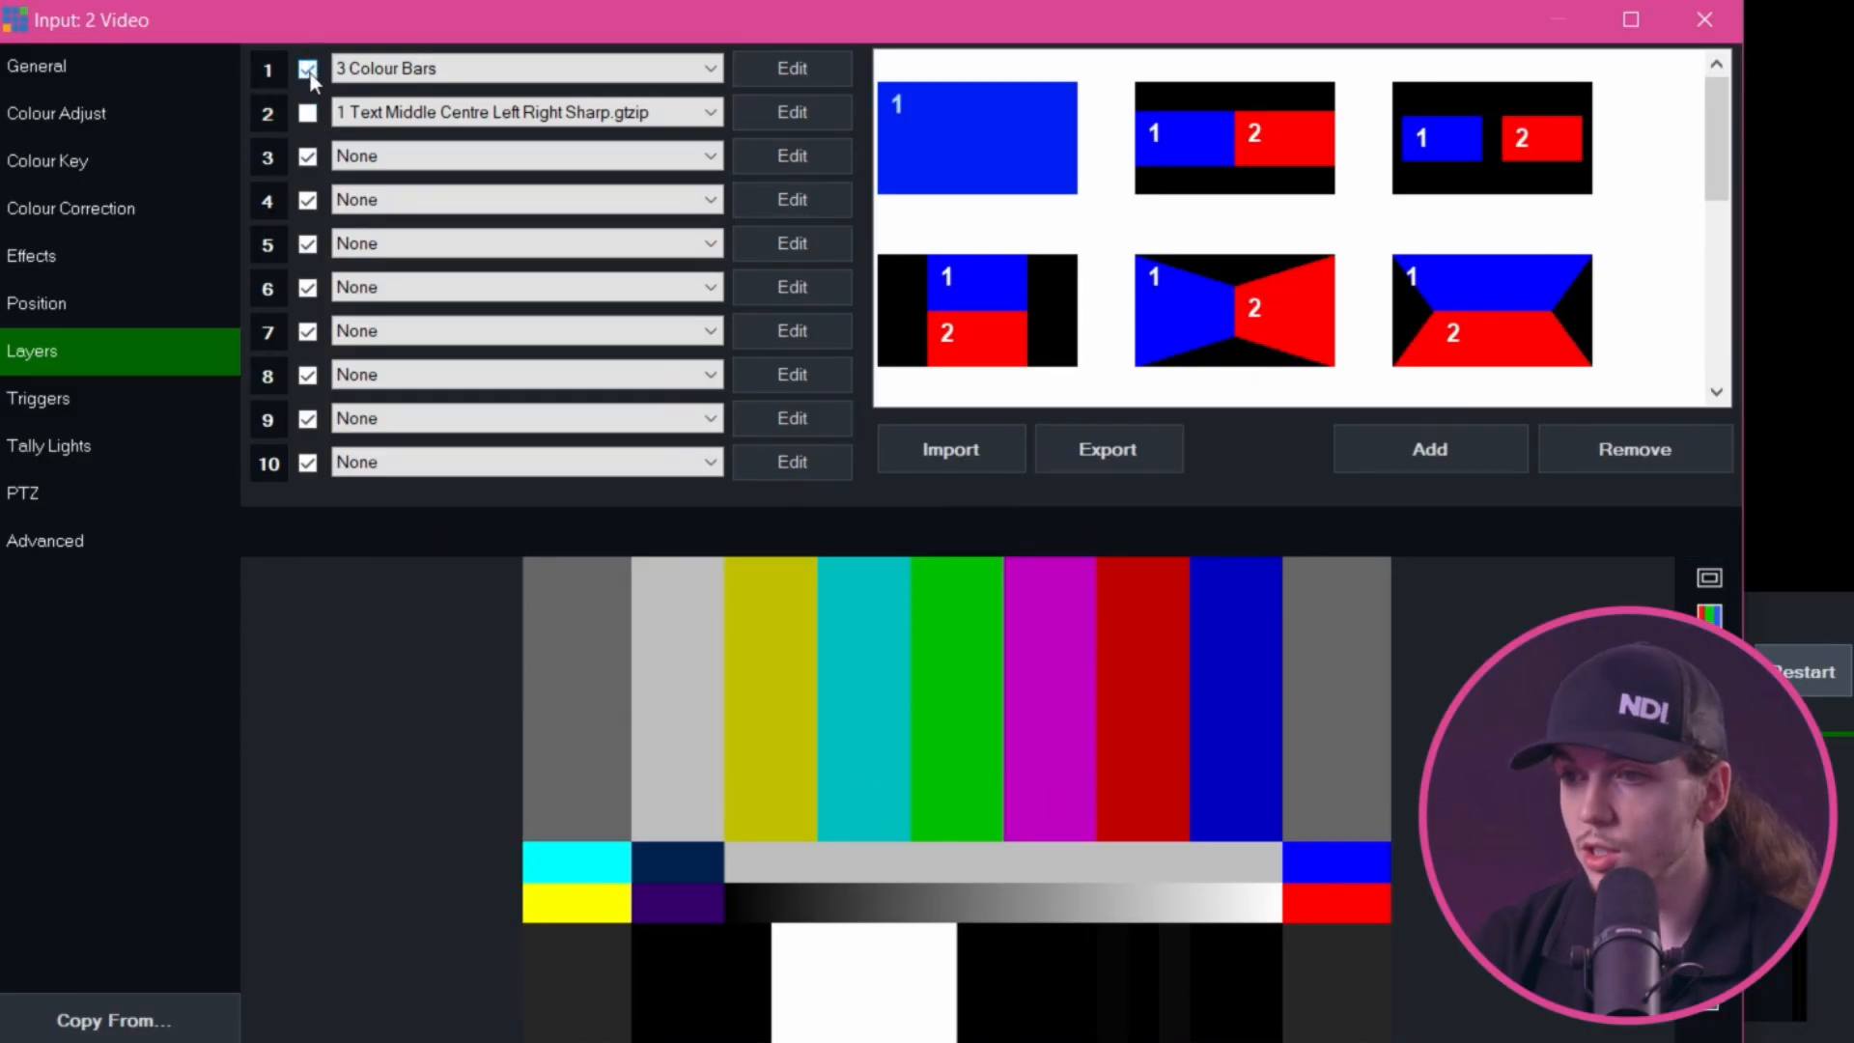
left_click(309, 70)
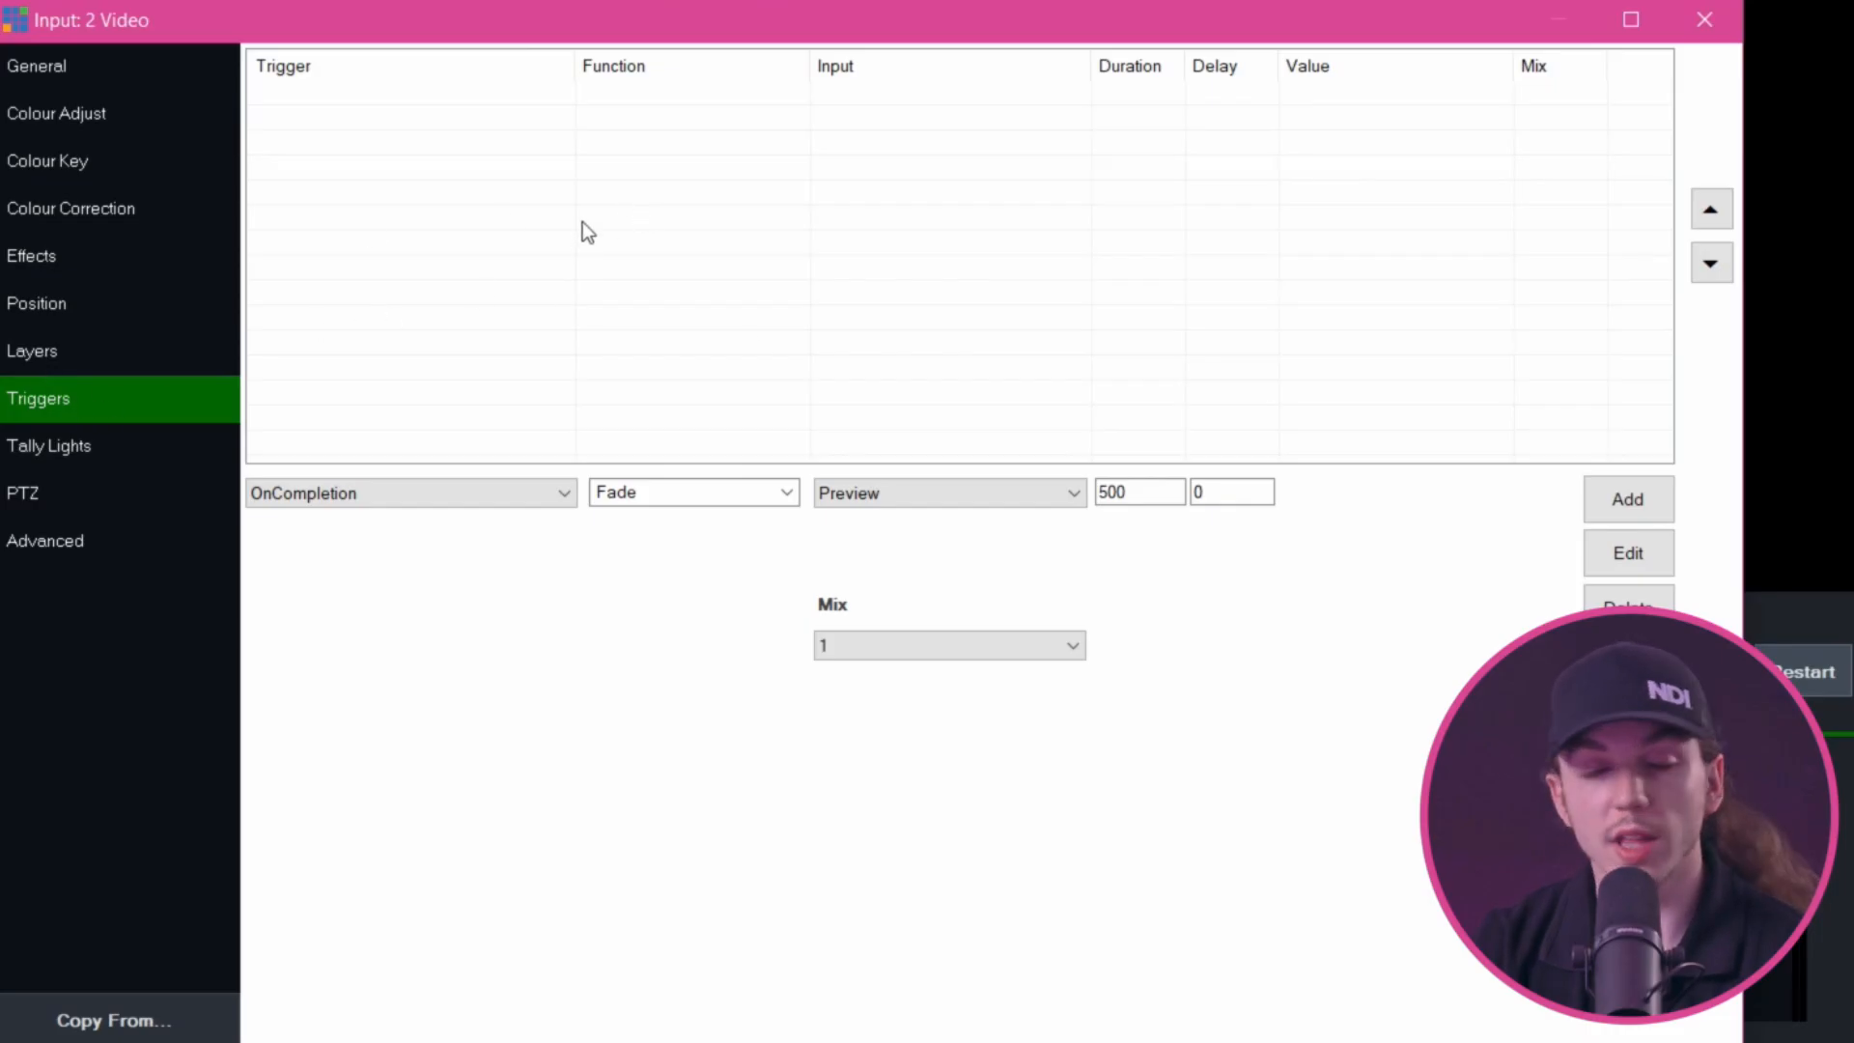
left_click(106, 446)
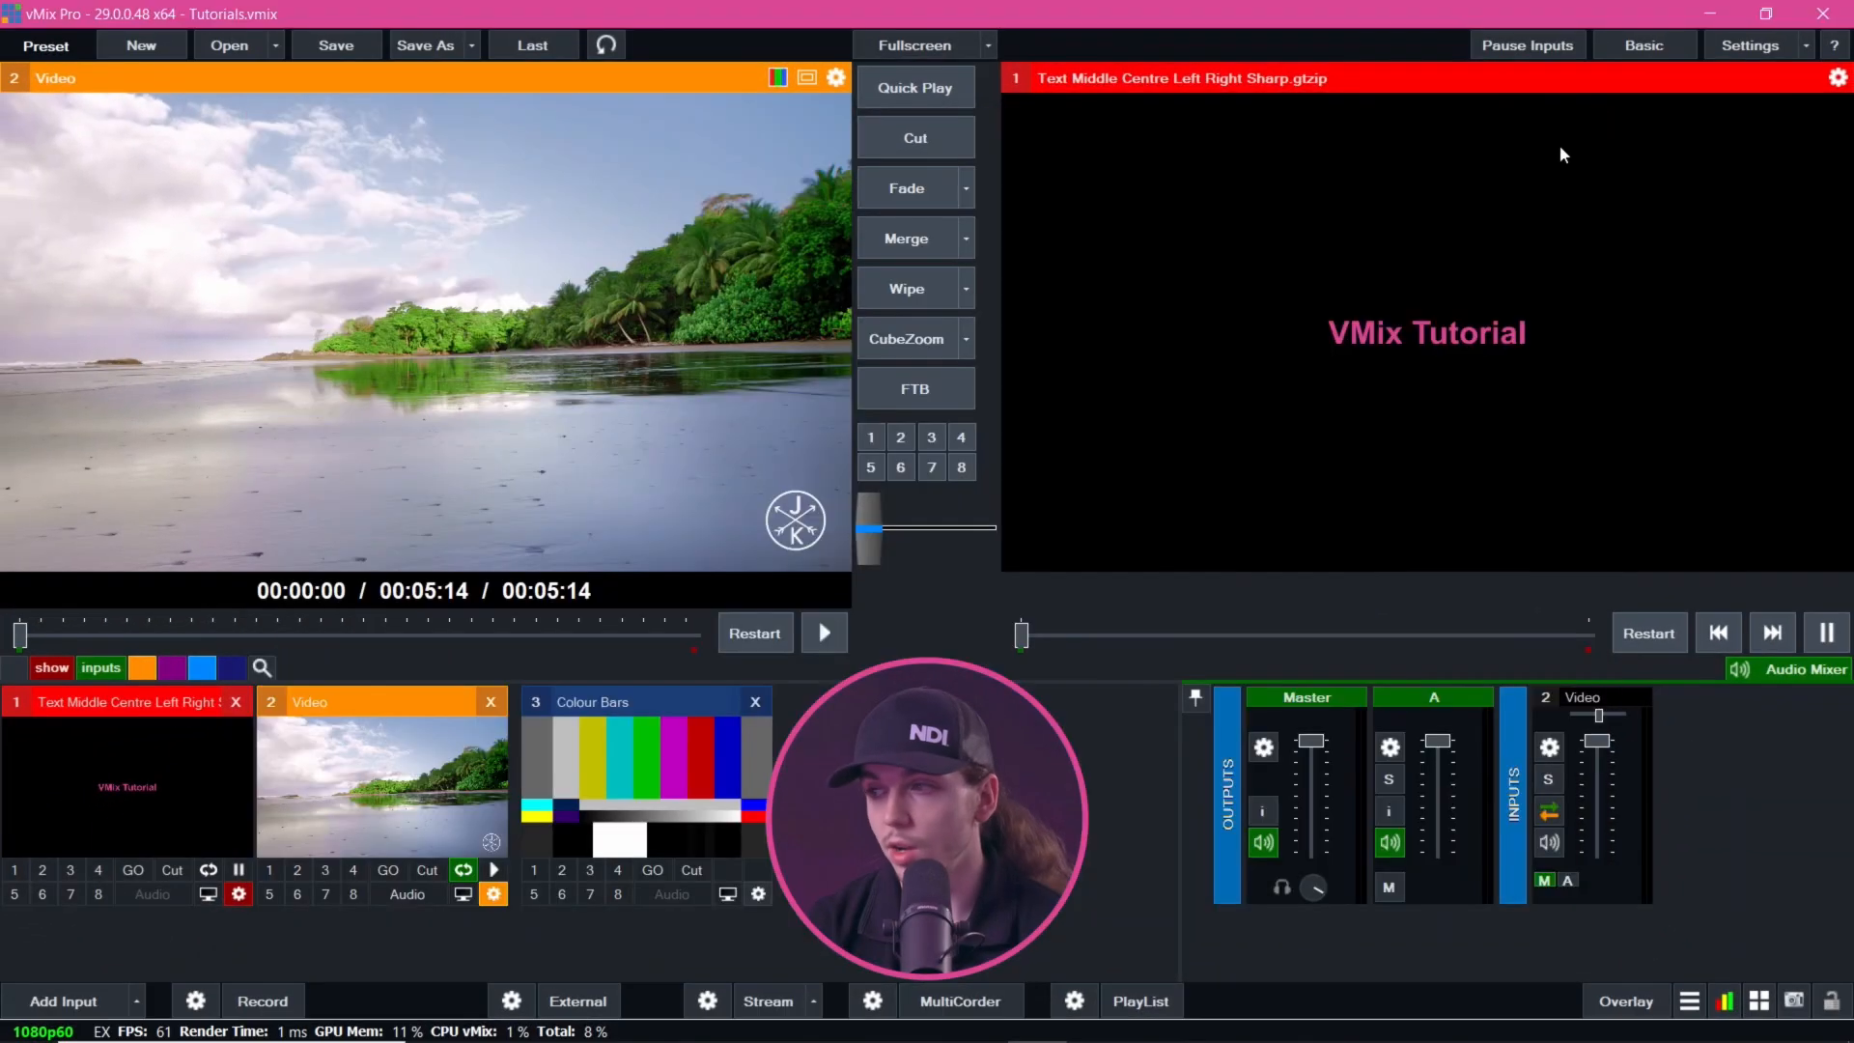
Enable Sony VISCA over IP with NDI in the program's general options and save the settings
left_click(1749, 45)
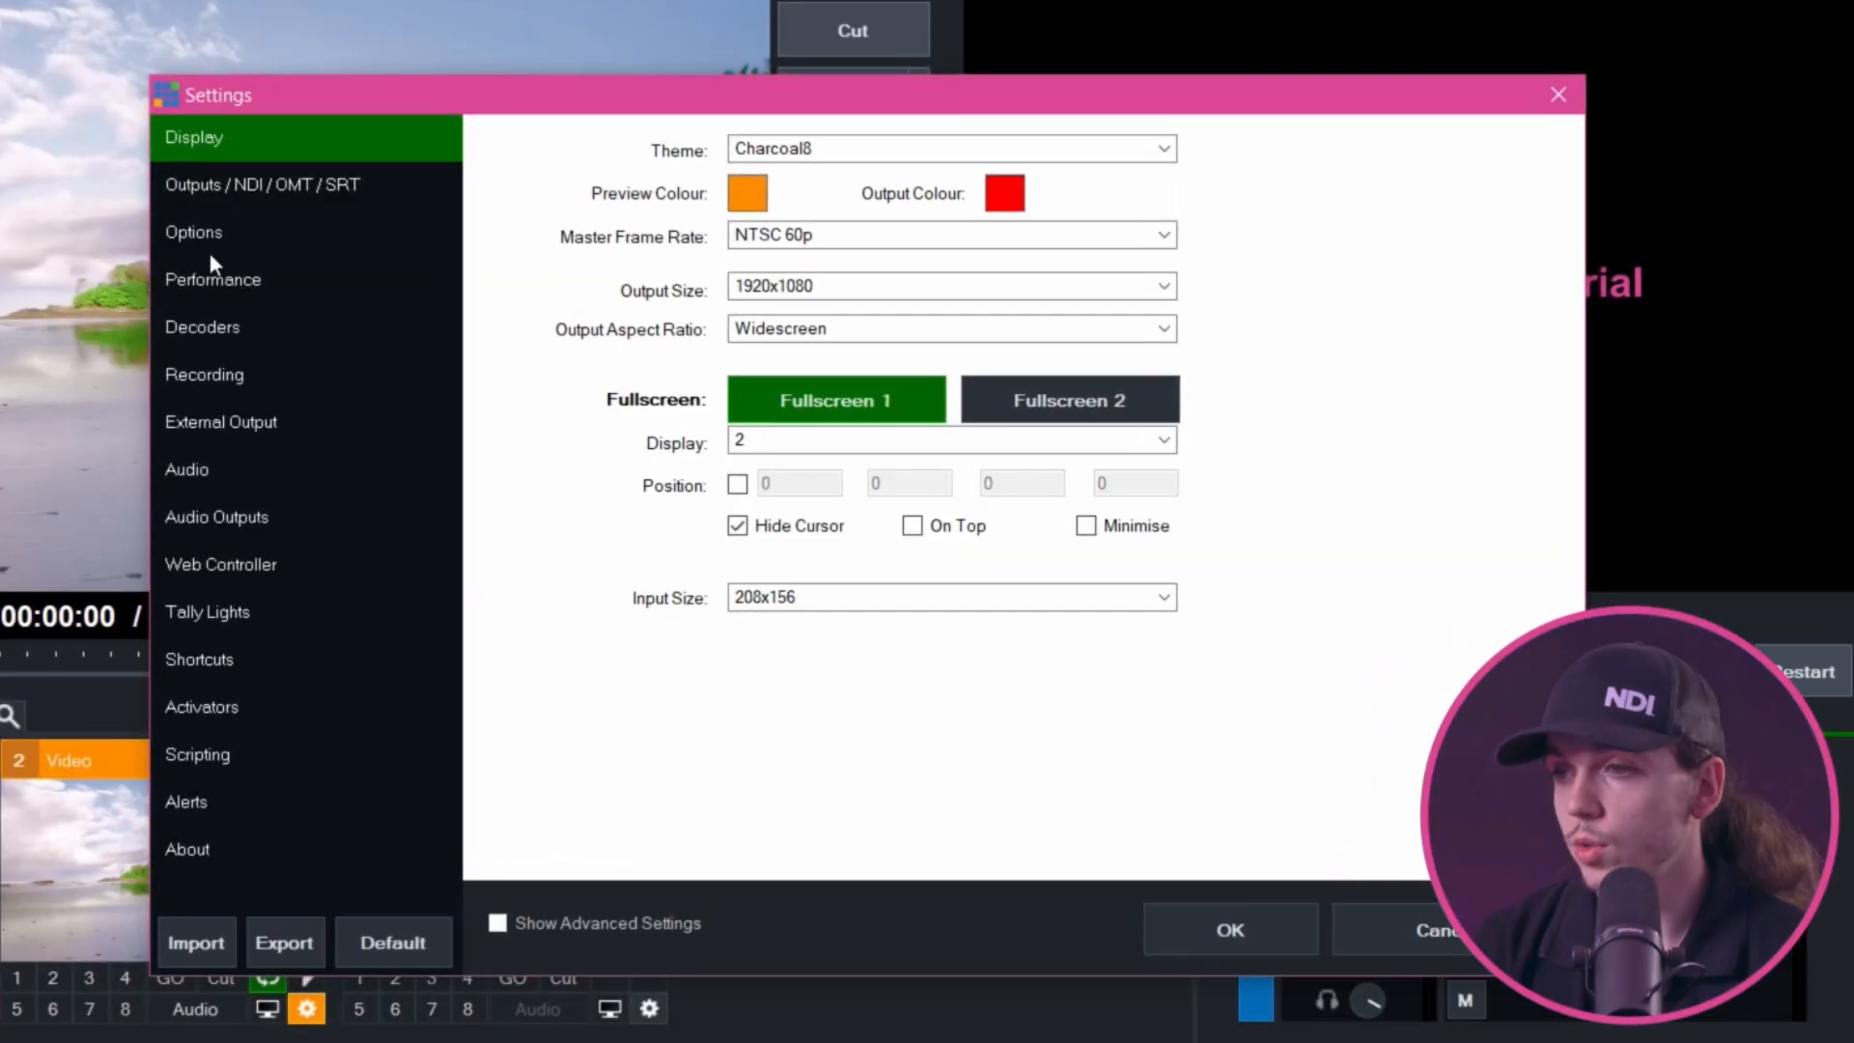
left_click(210, 252)
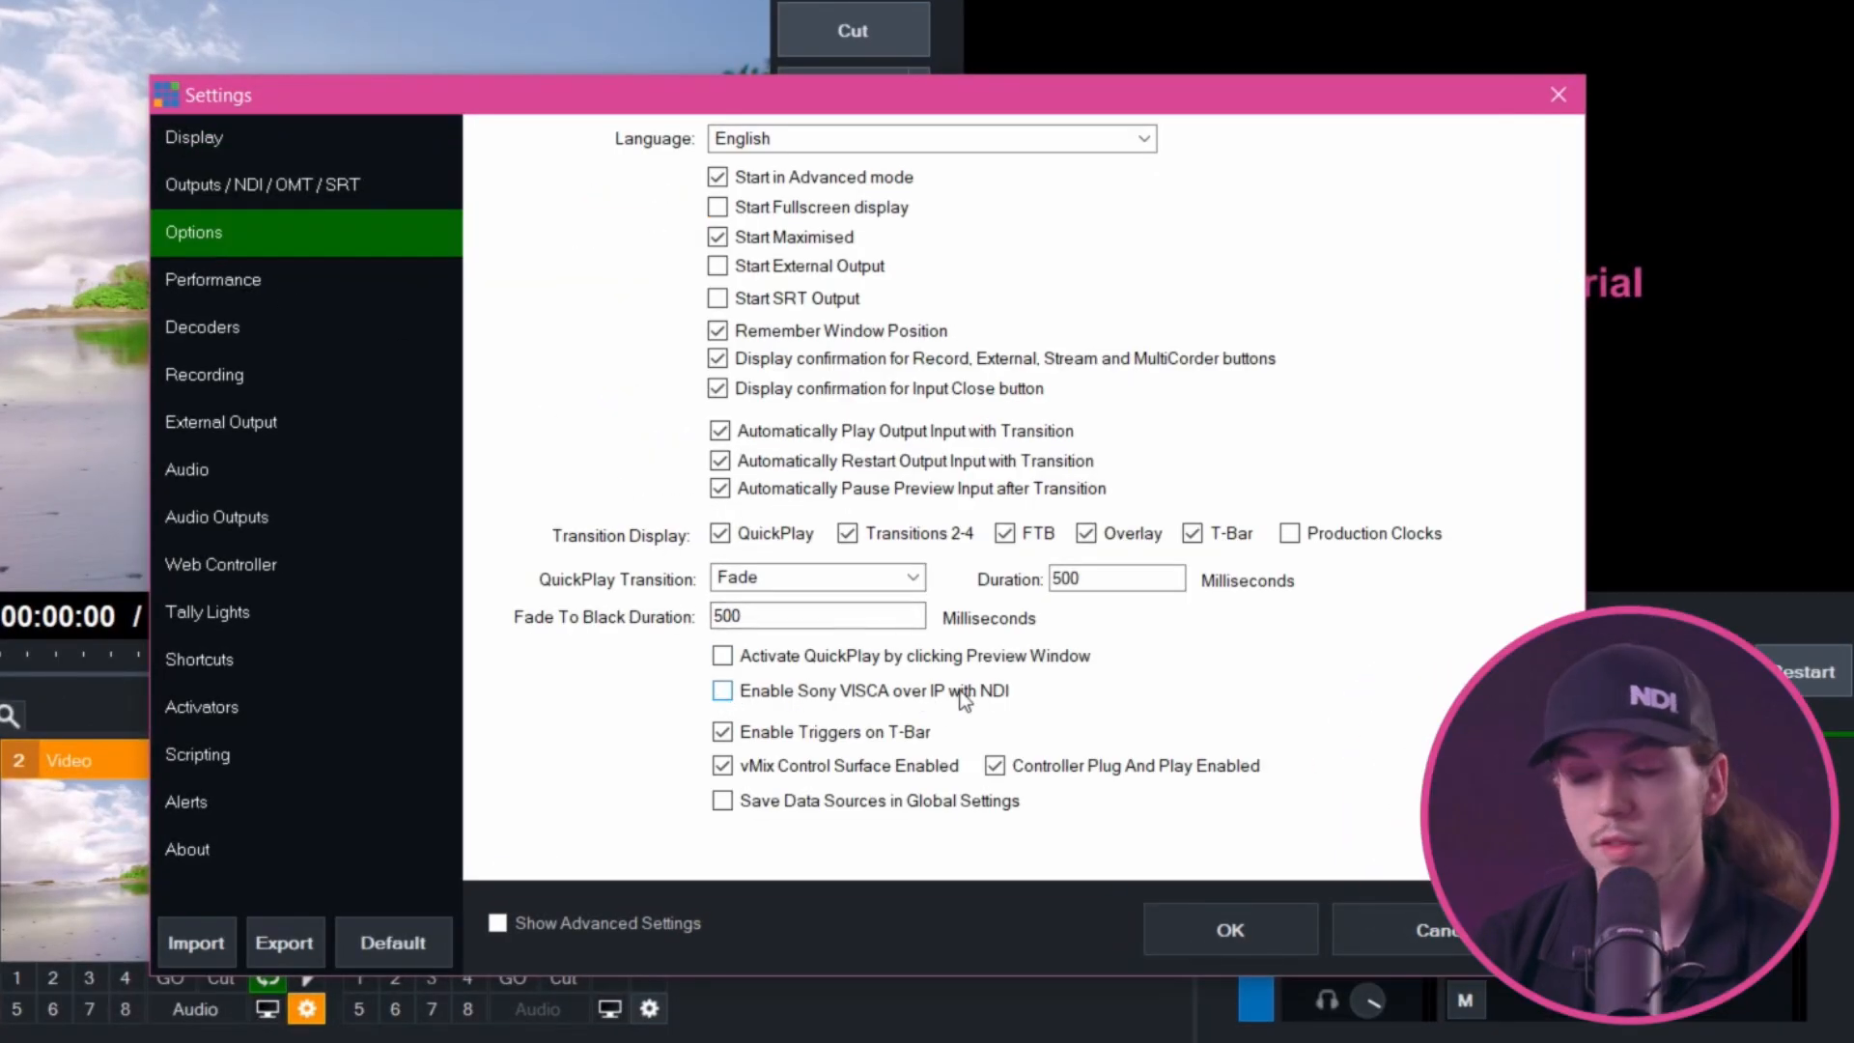
left_click(726, 689)
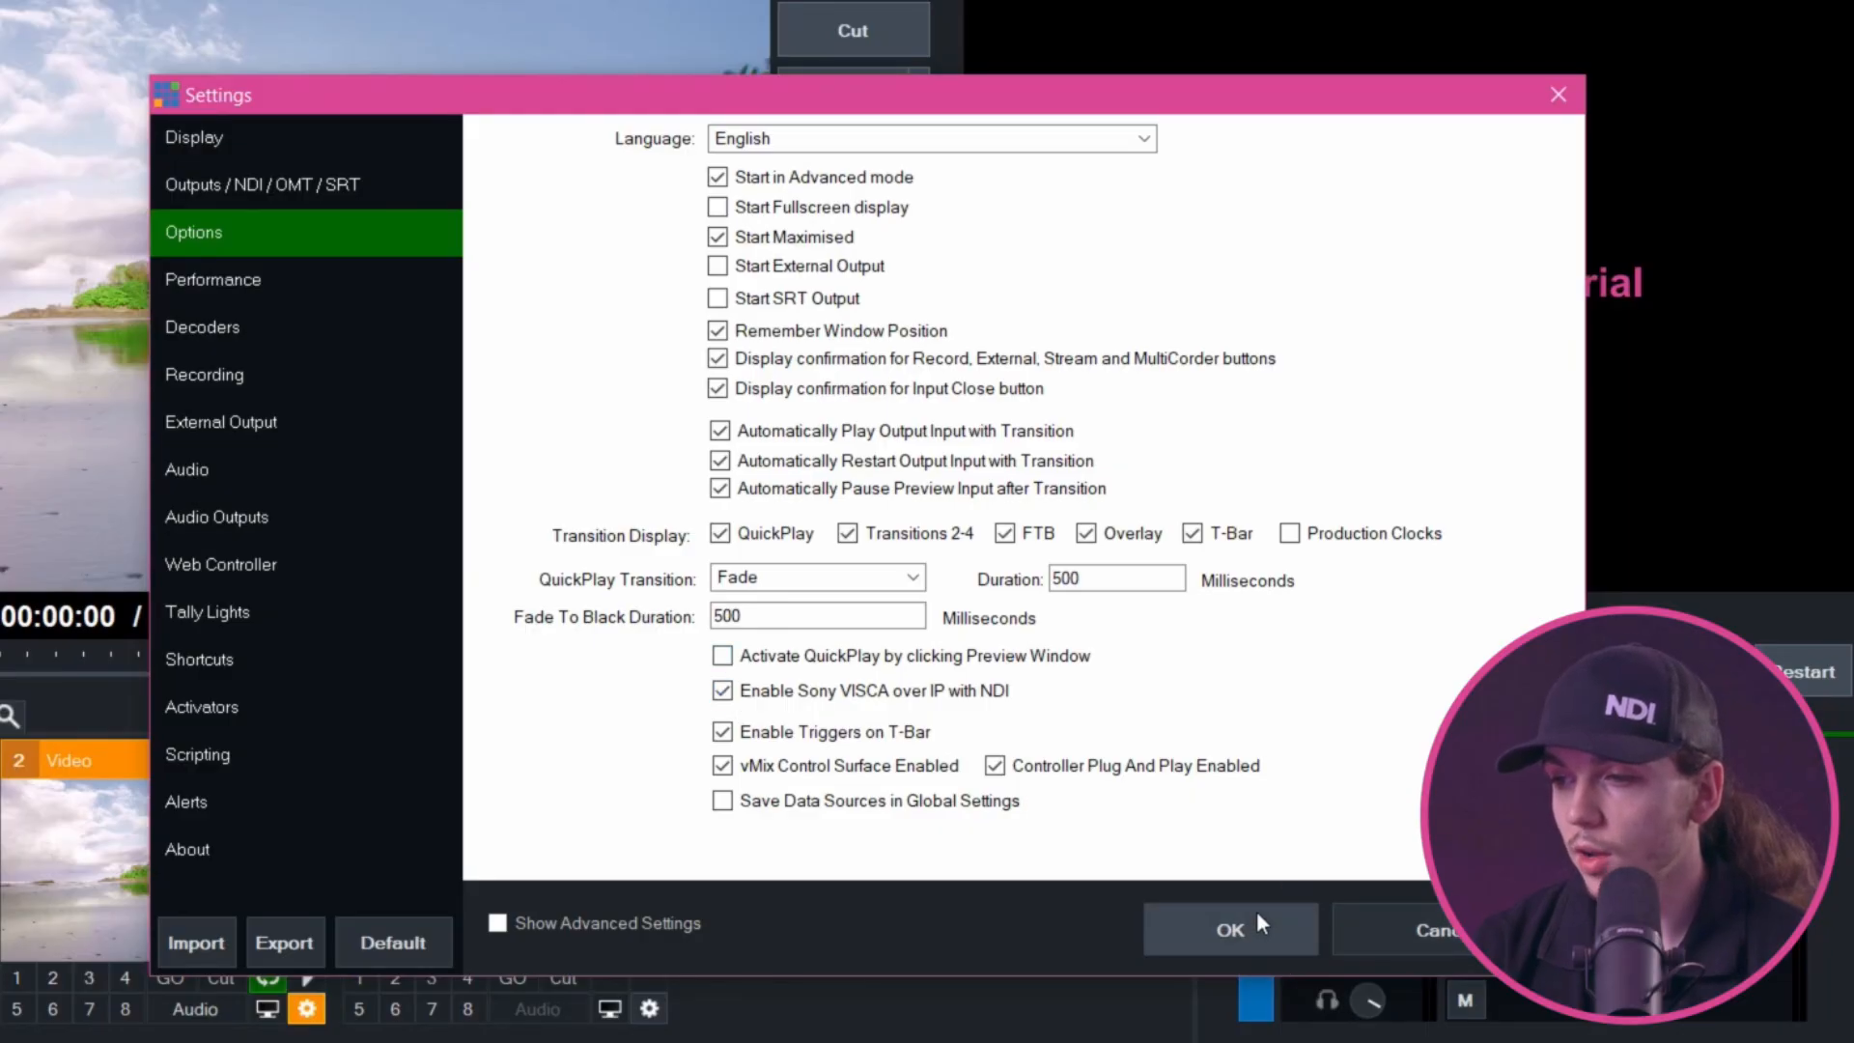
left_click(1255, 912)
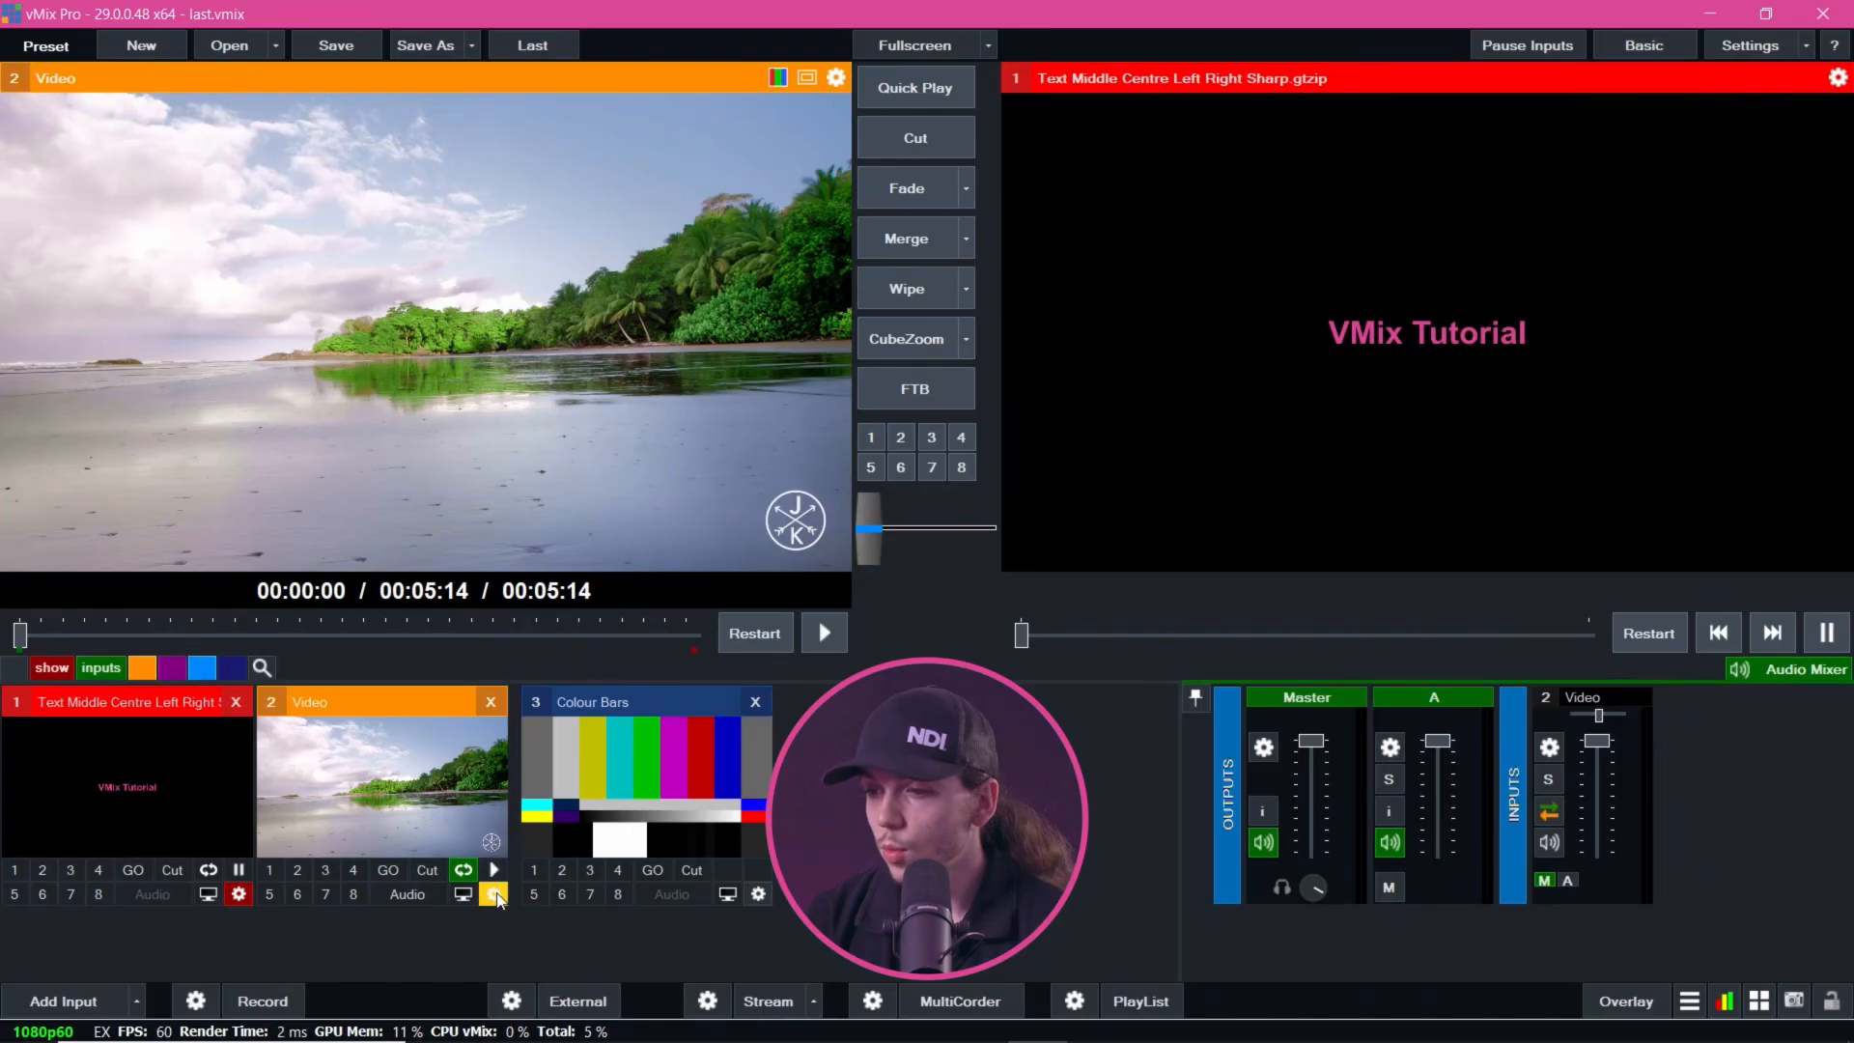
View the Video input's PTZ settings and close its settings window
left_click(496, 895)
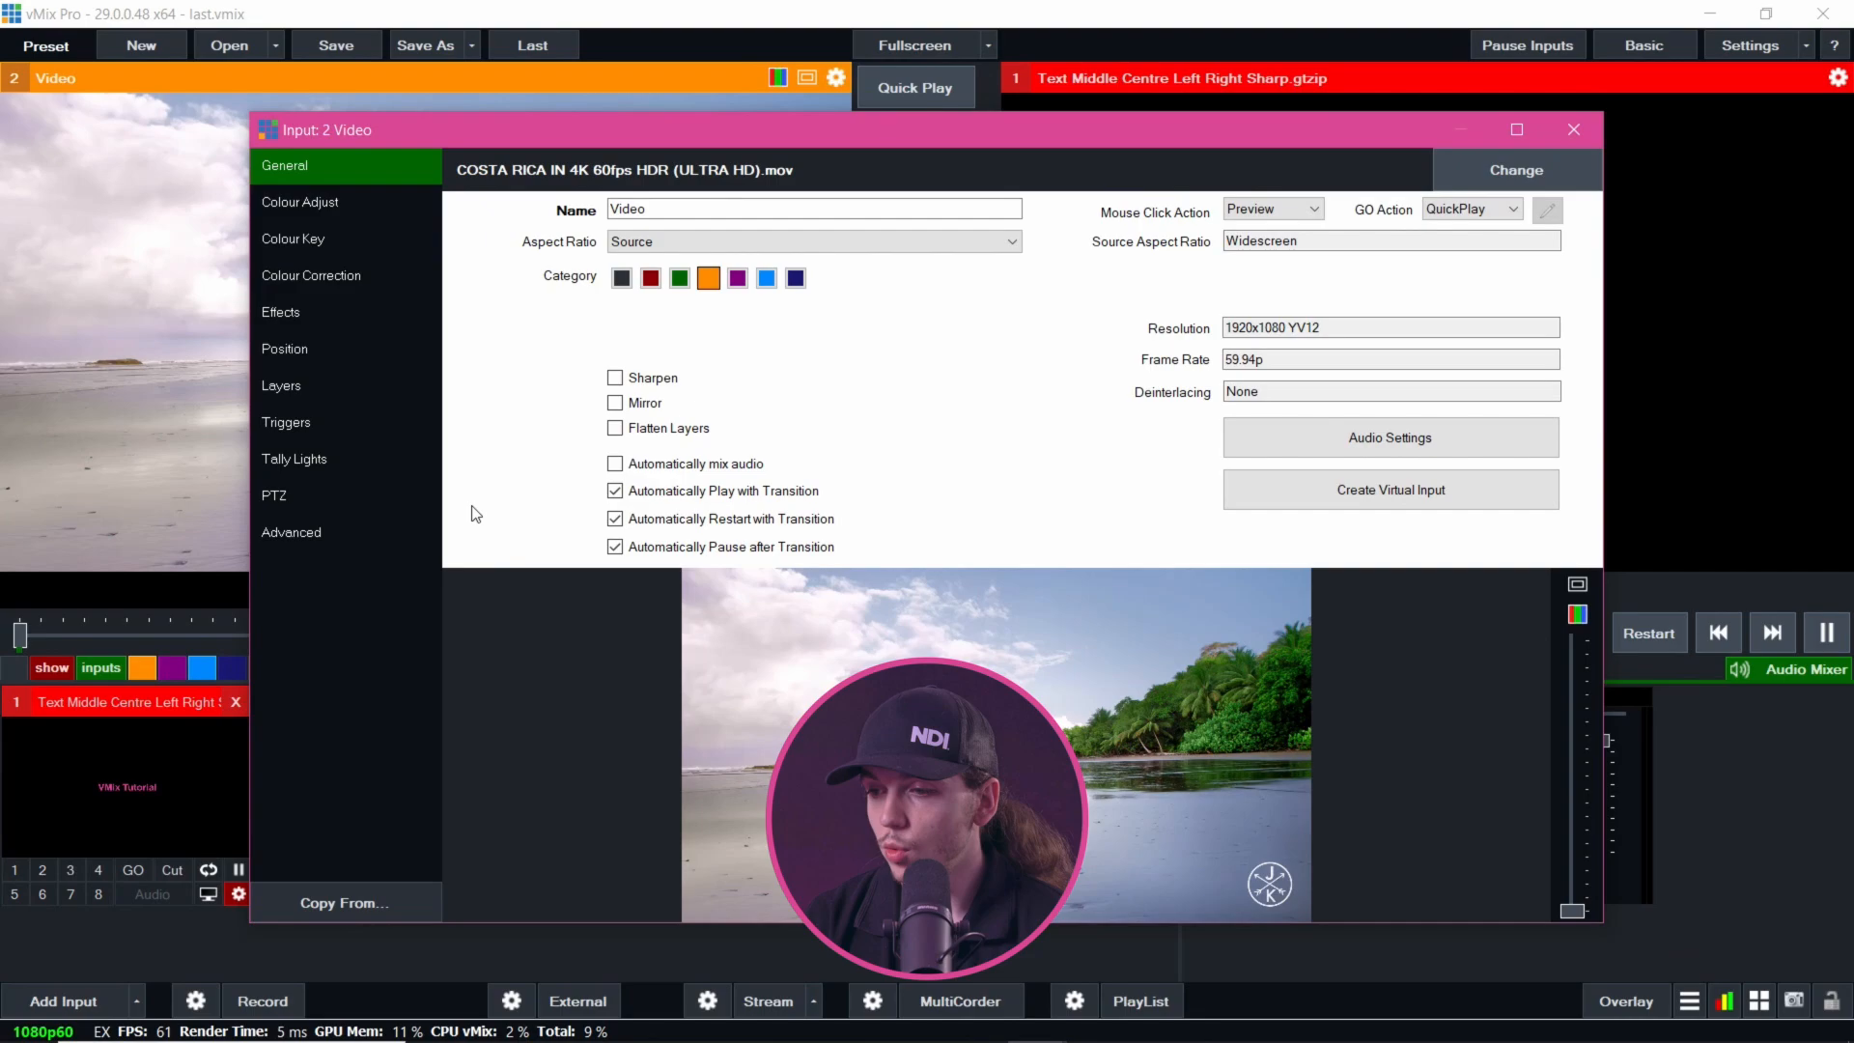
left_click(327, 488)
left_click(1574, 130)
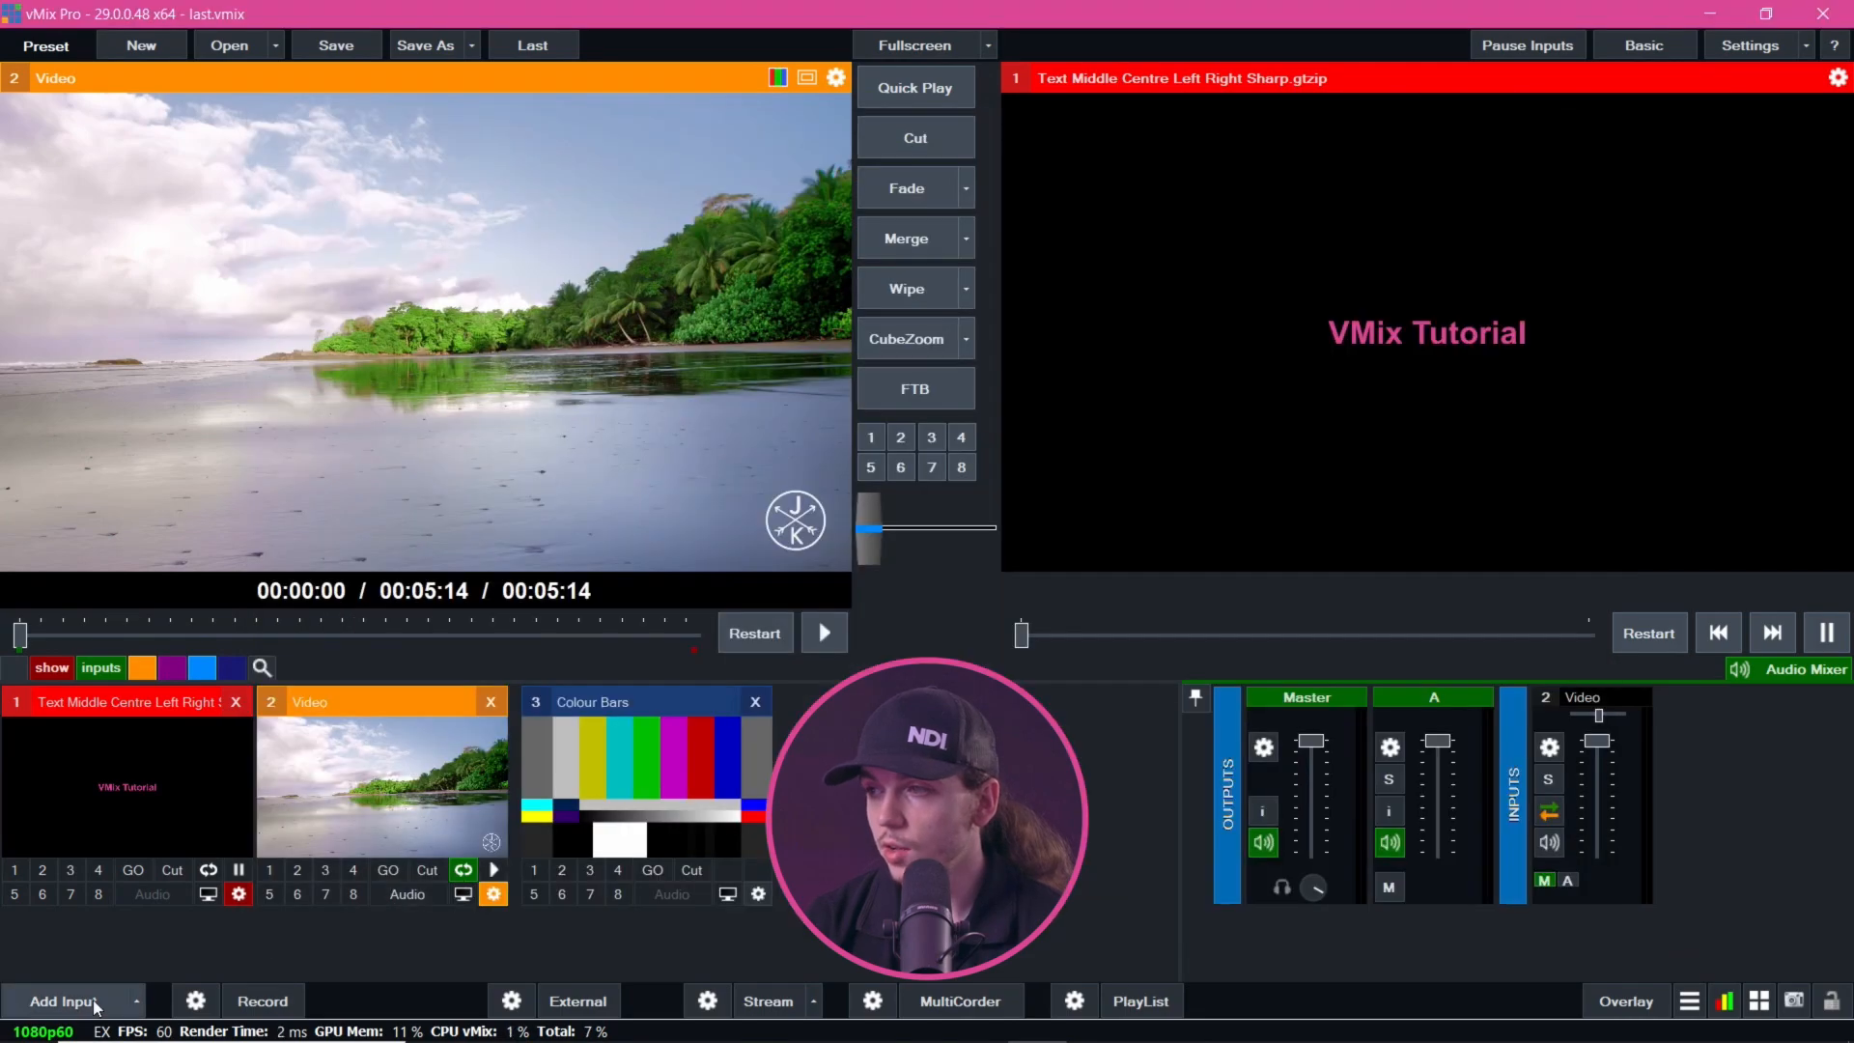
Browse the network NDI sources and add the ATOMOS A-EYE 4K-20X camera as input 4
left_click(46, 1001)
left_click(408, 280)
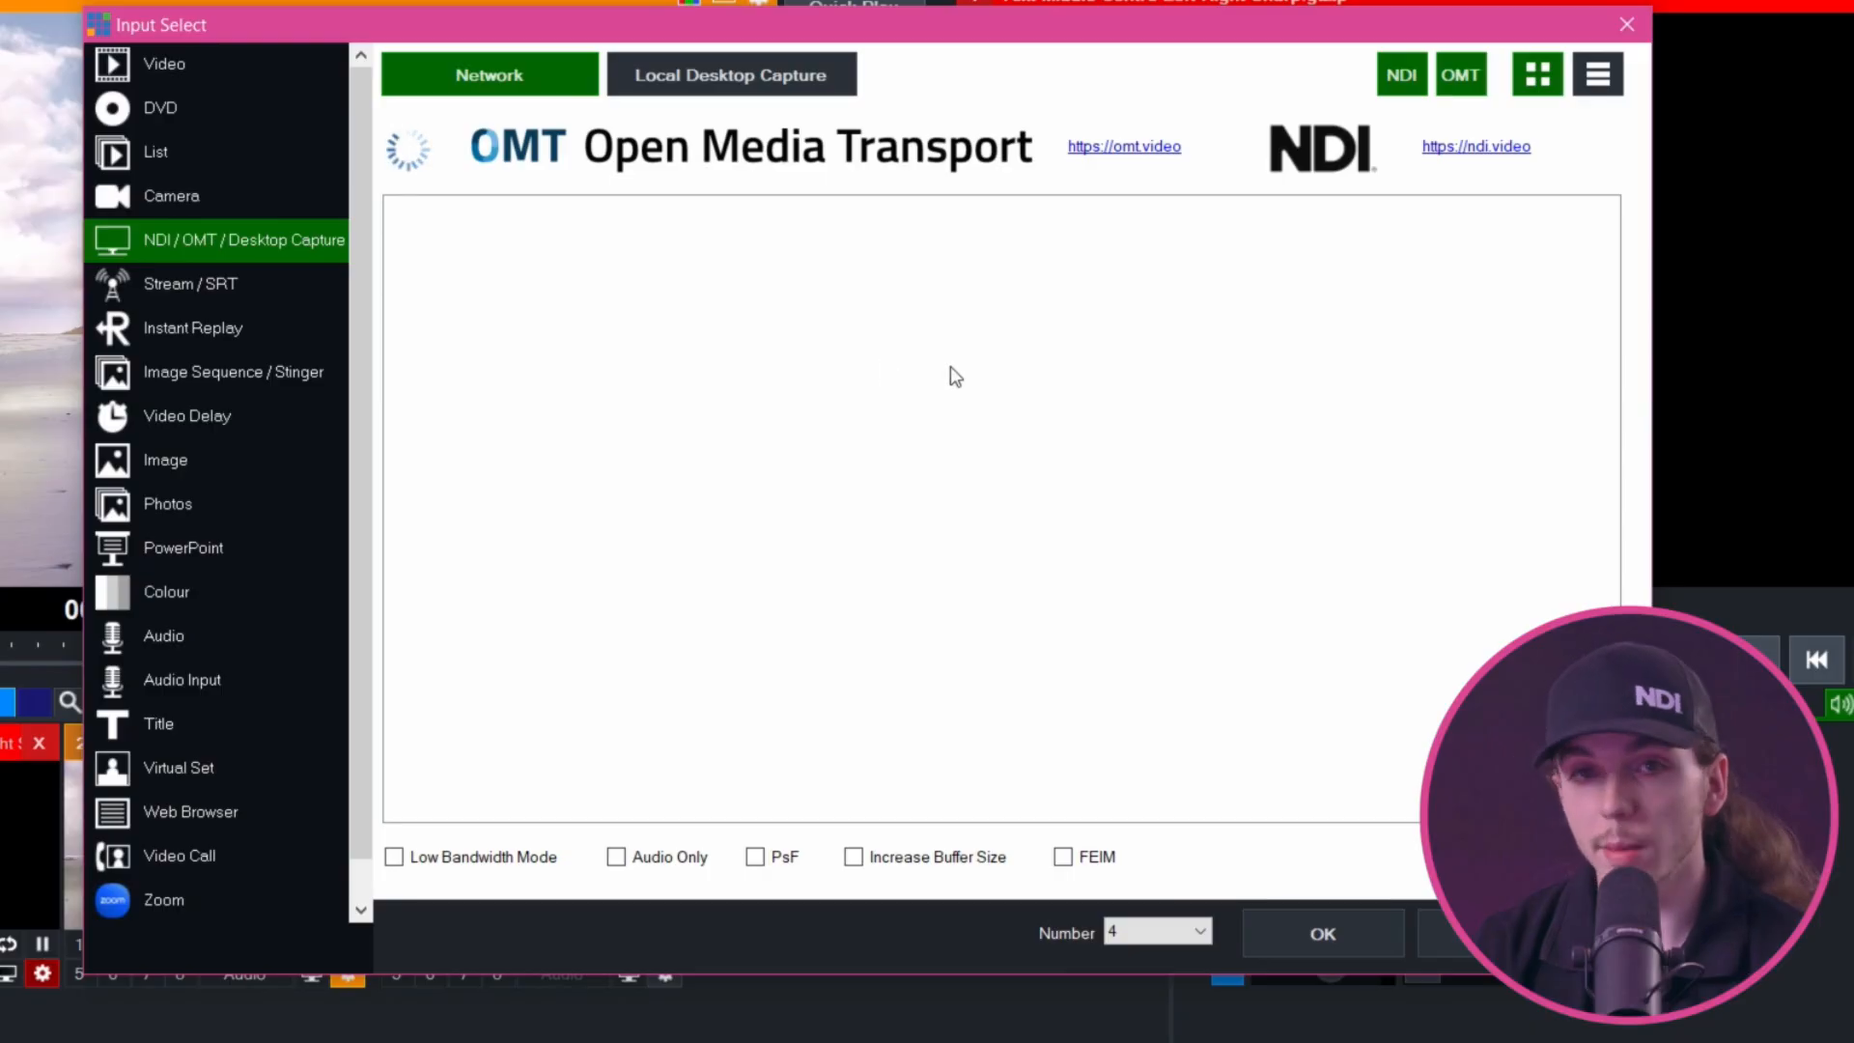
scroll(768, 463, "down", 10)
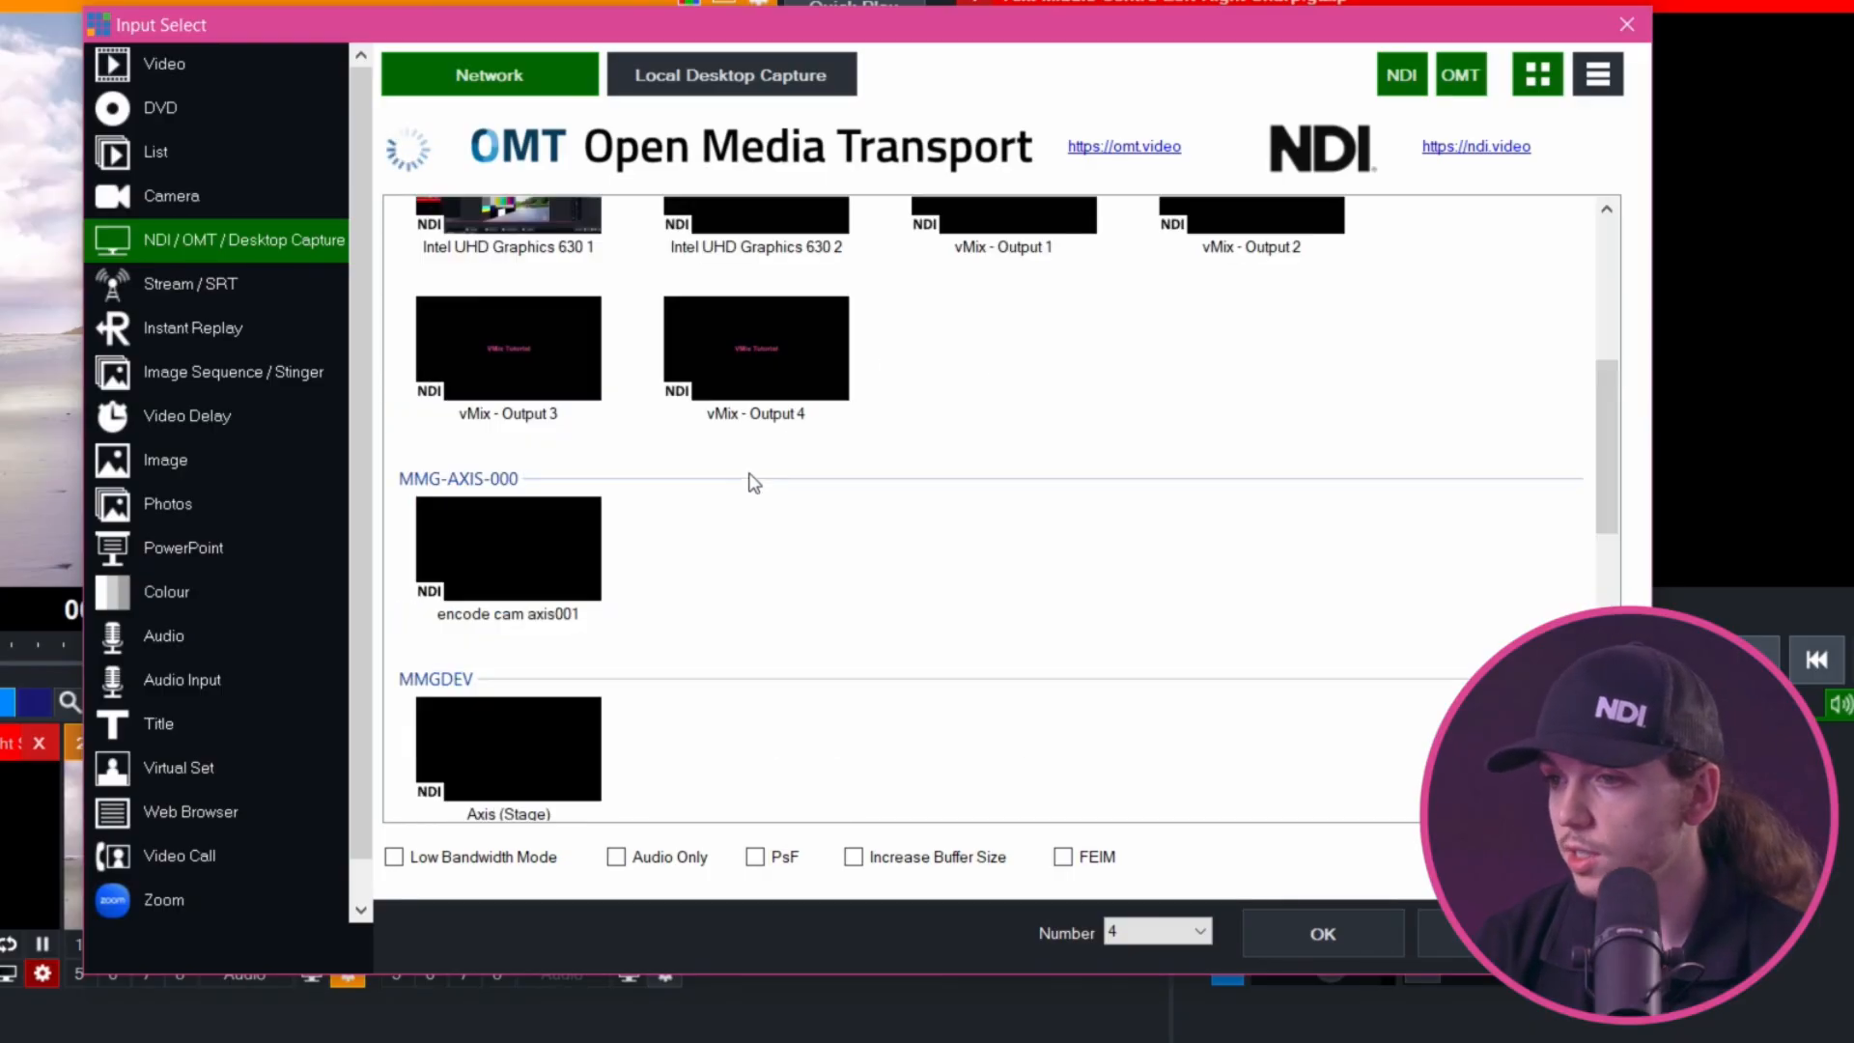
scroll(750, 475, "up", 5)
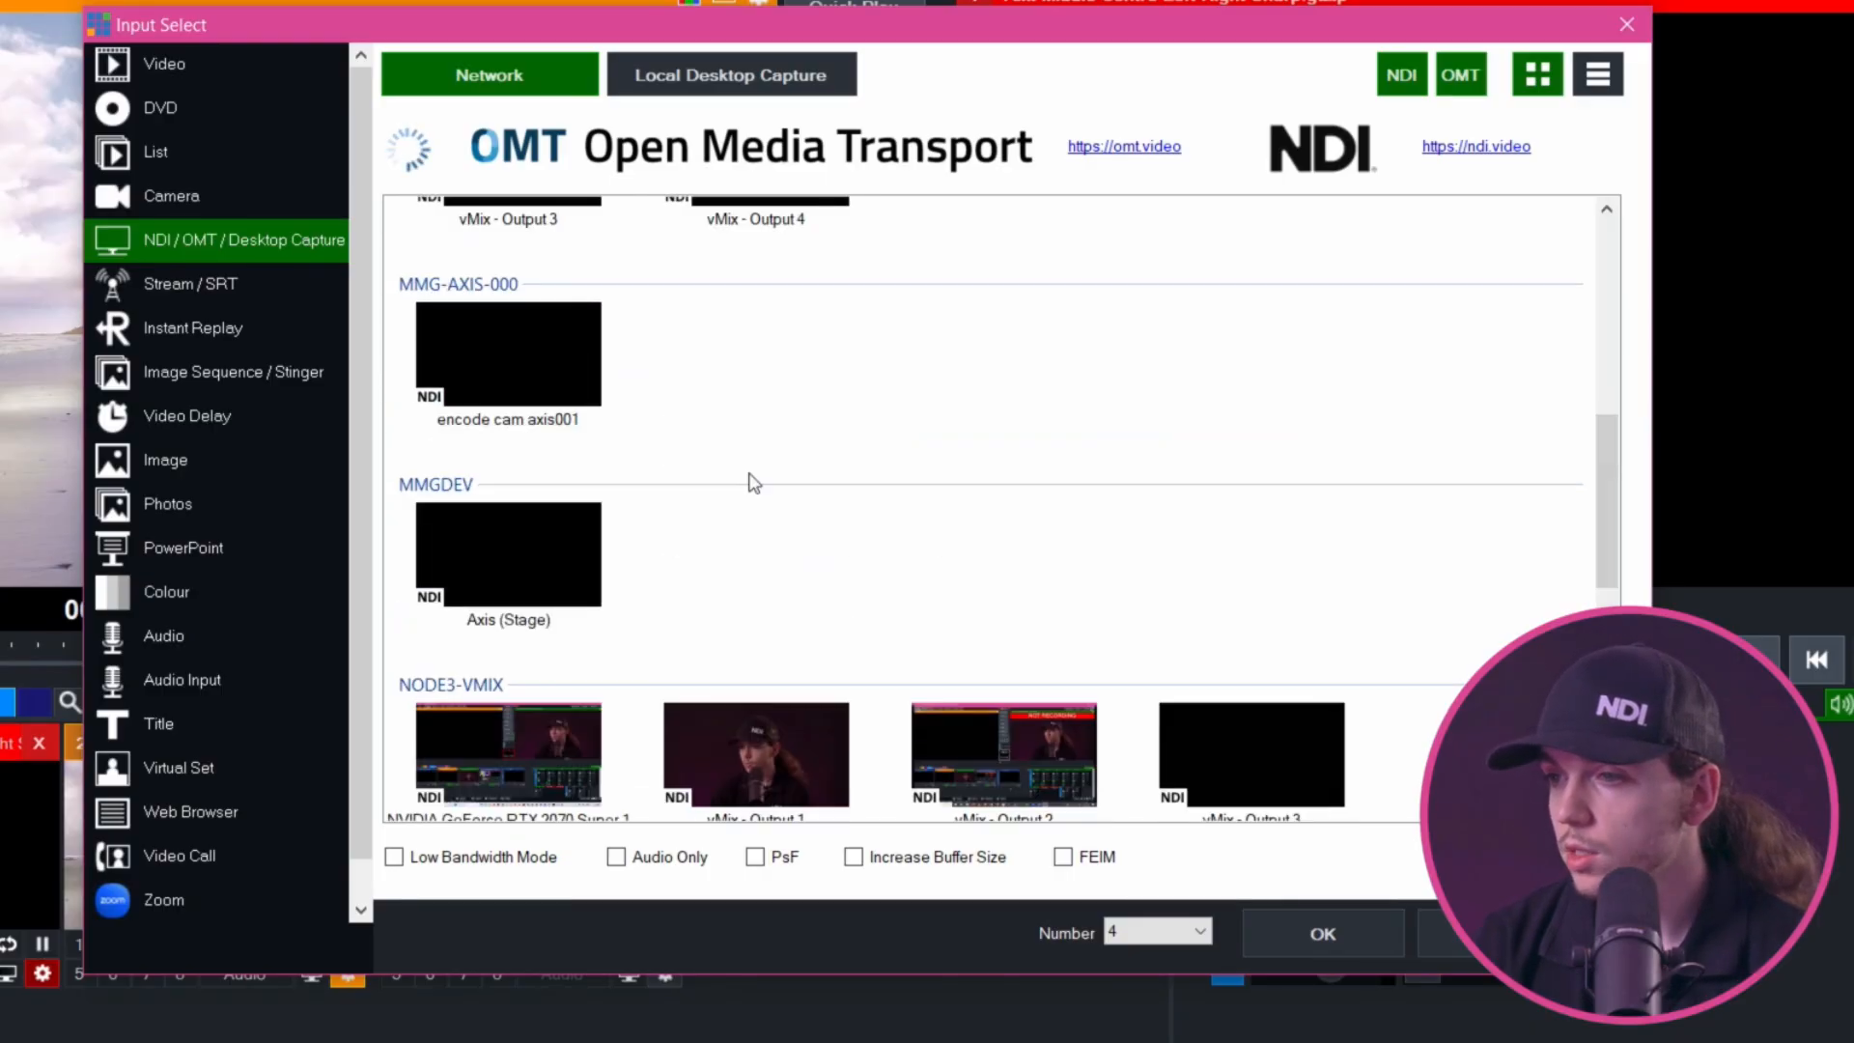
scroll(750, 475, "up", 4)
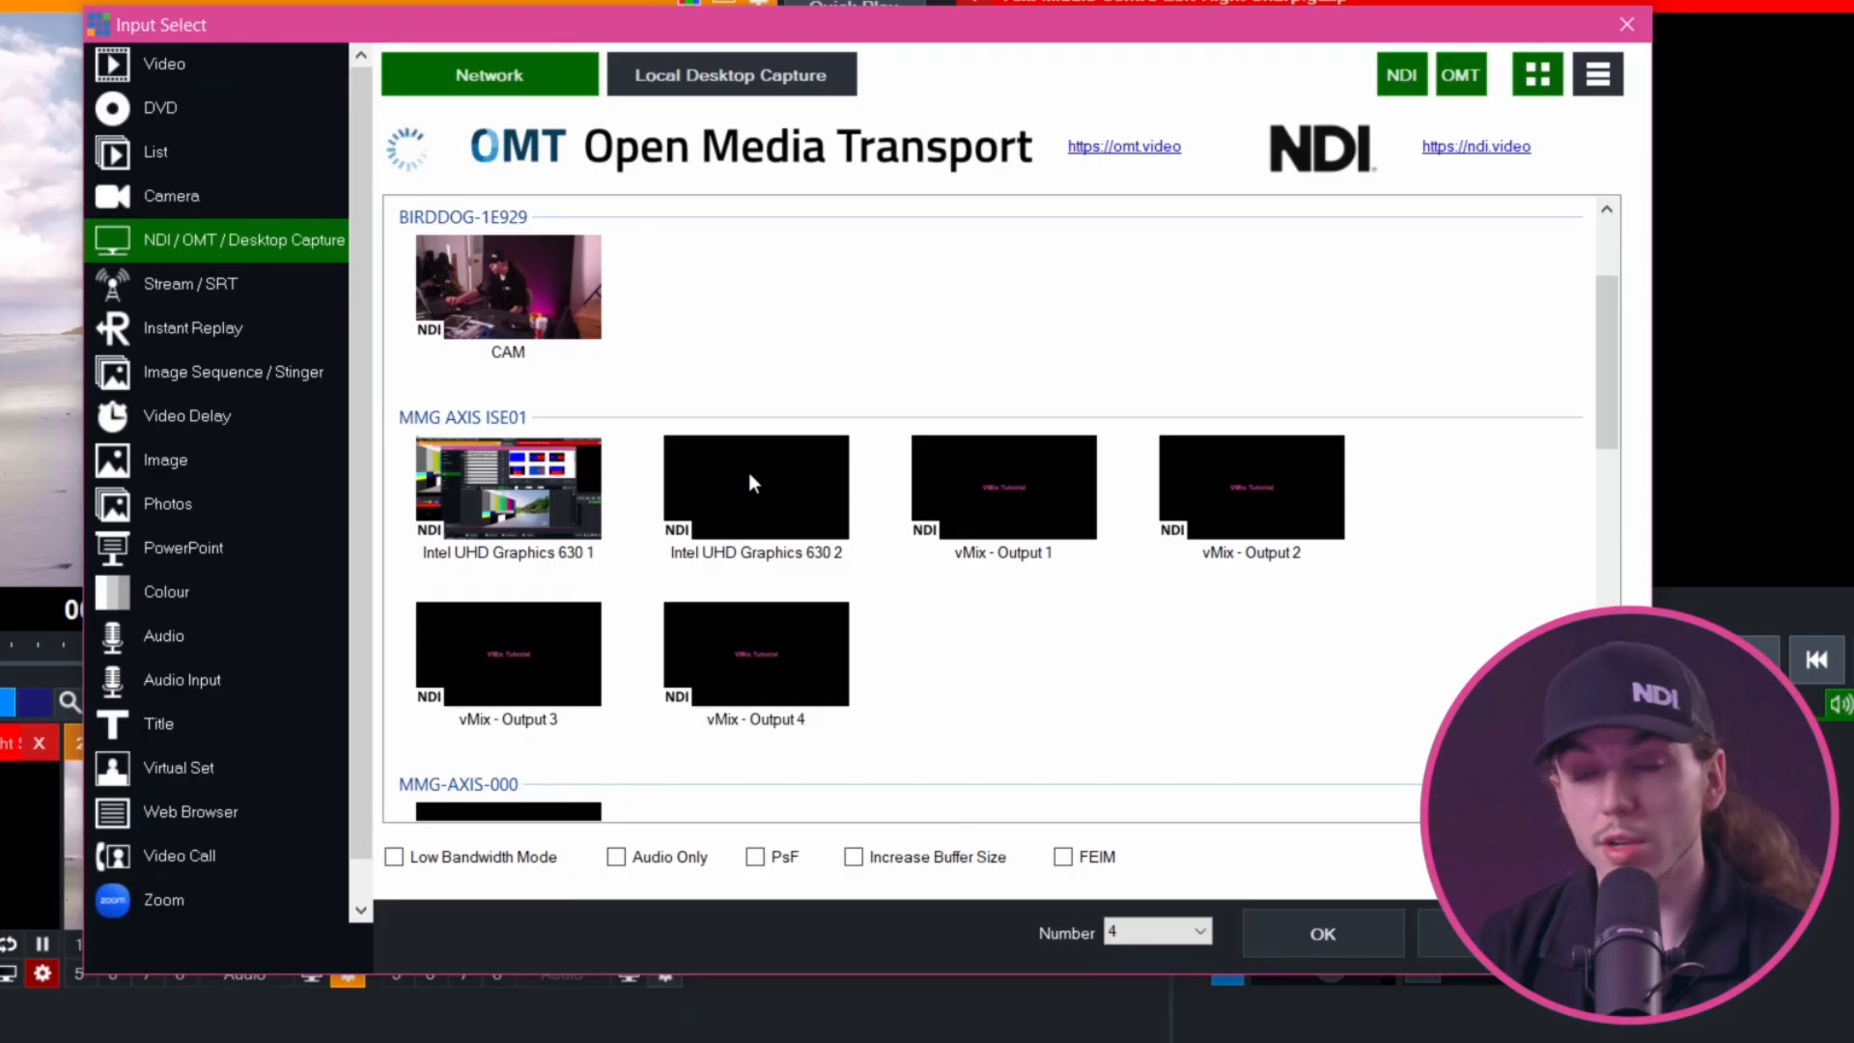
scroll(750, 475, "up", 2)
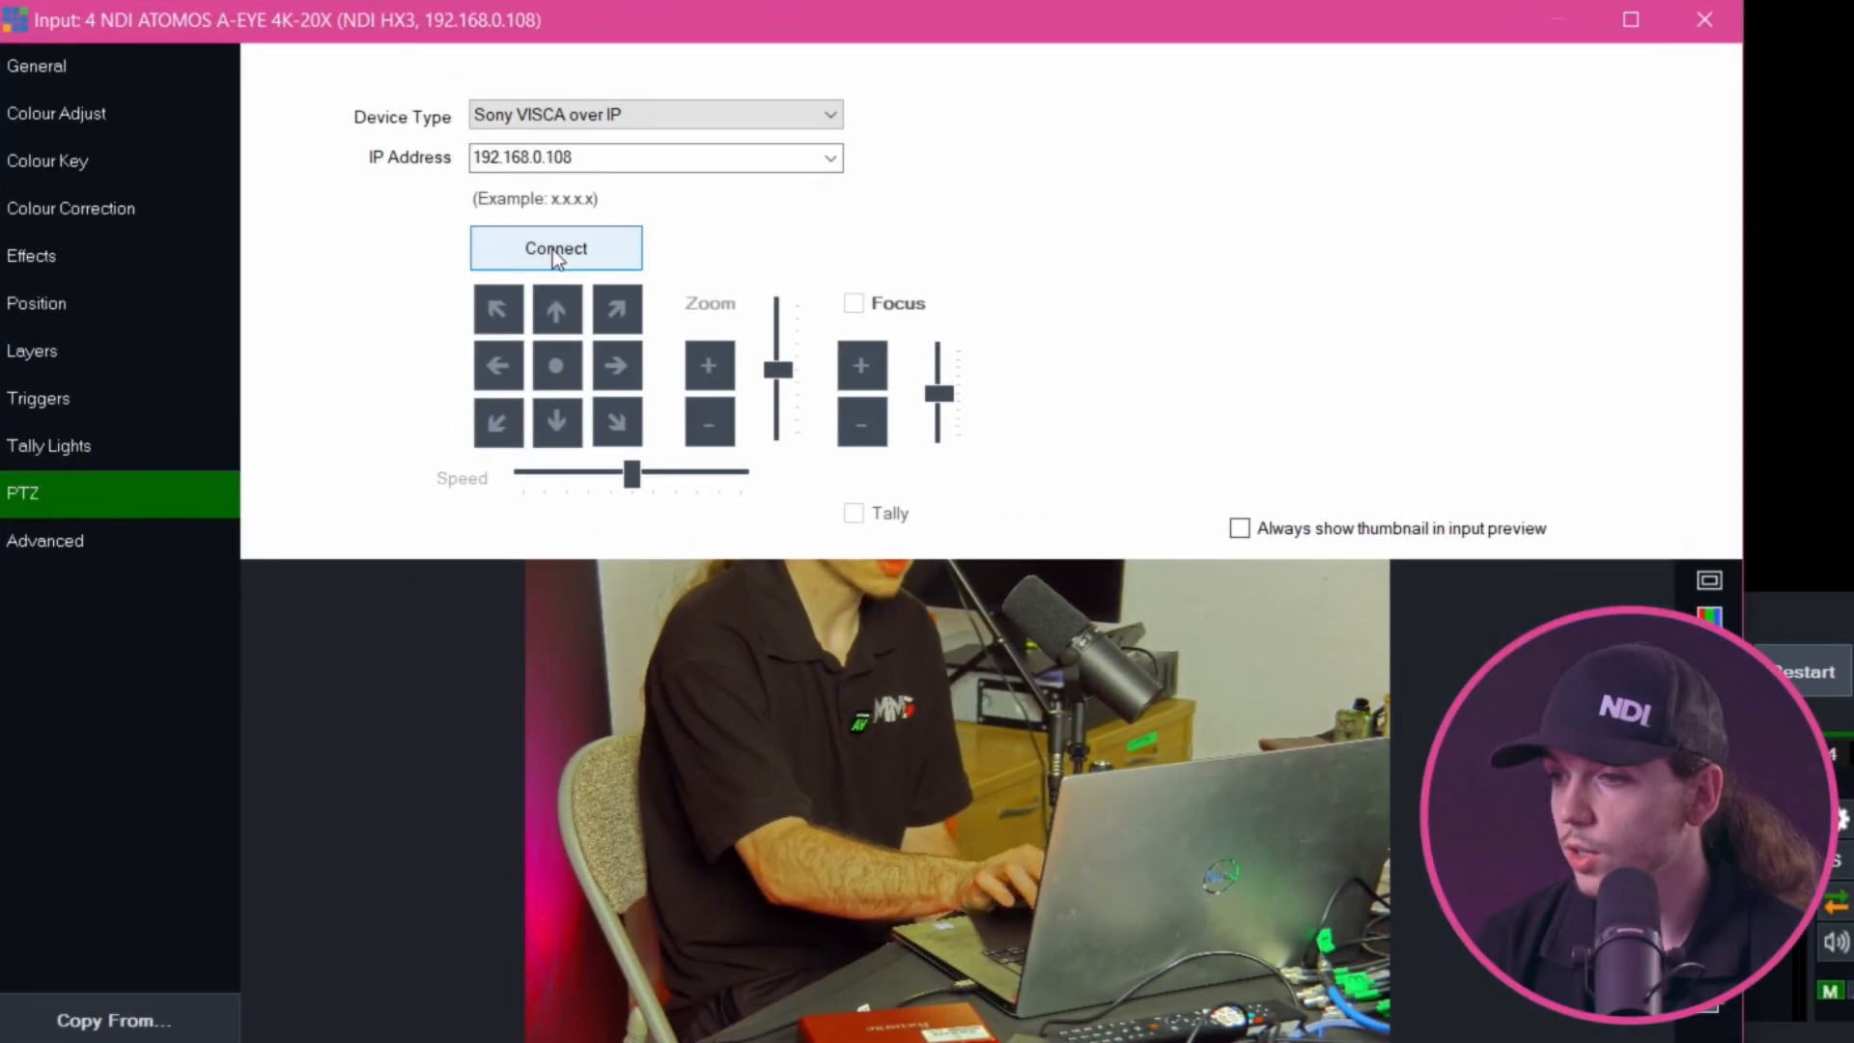
Connect PTZ control of the ATOMOS camera through Sony VISCA over IP and move it diagonally up-right, then down-left
left_click(592, 266)
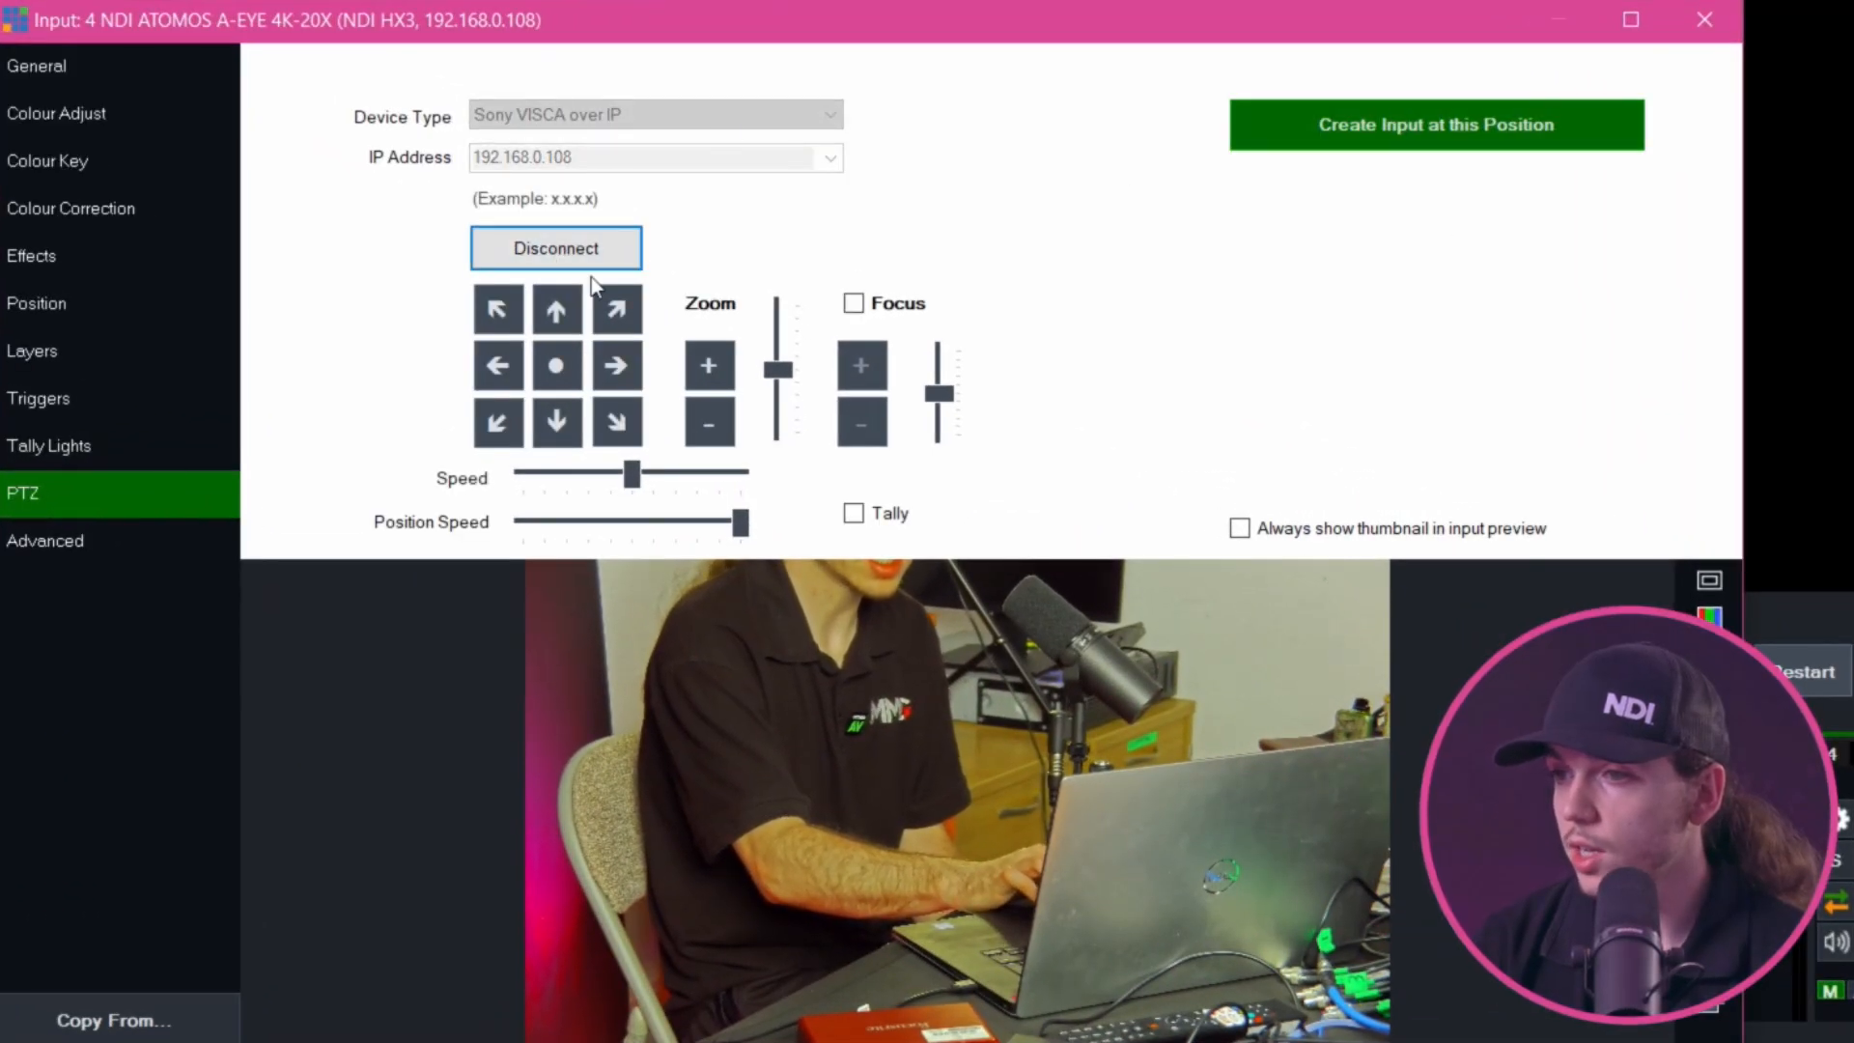
left_click(618, 307)
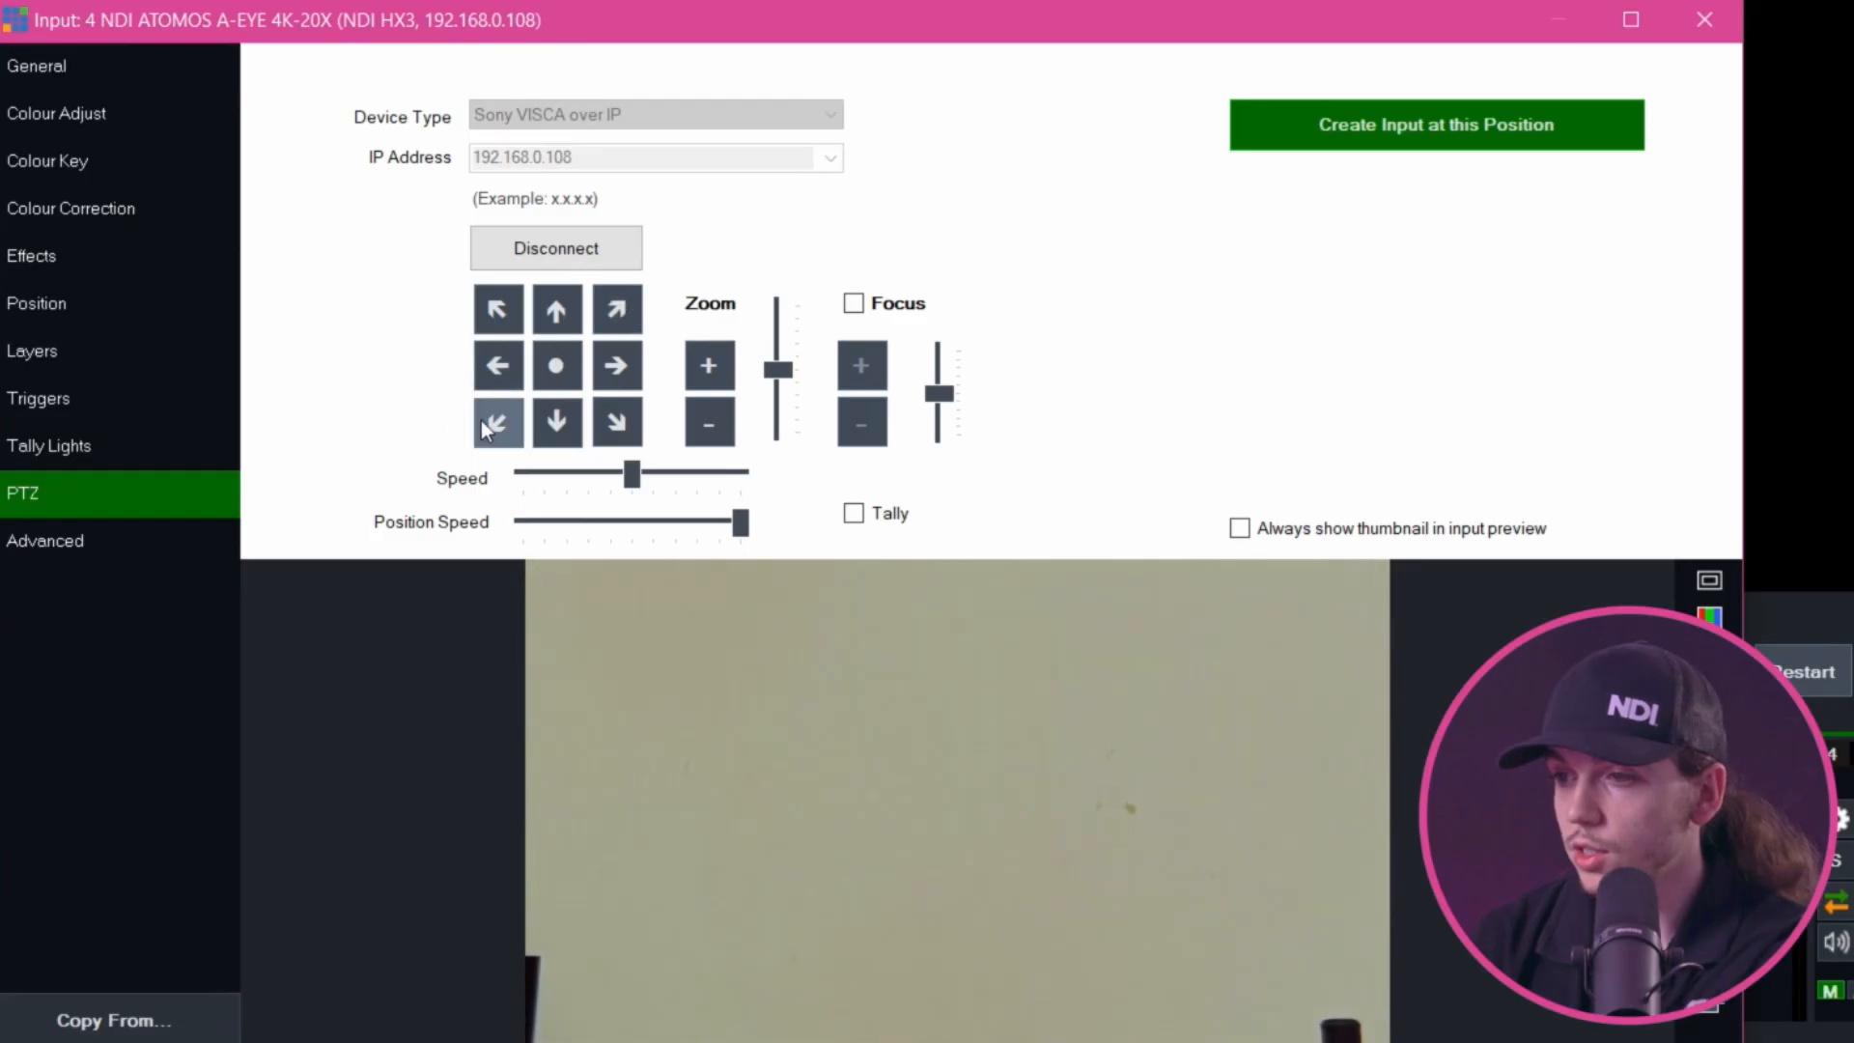
left_click(497, 425)
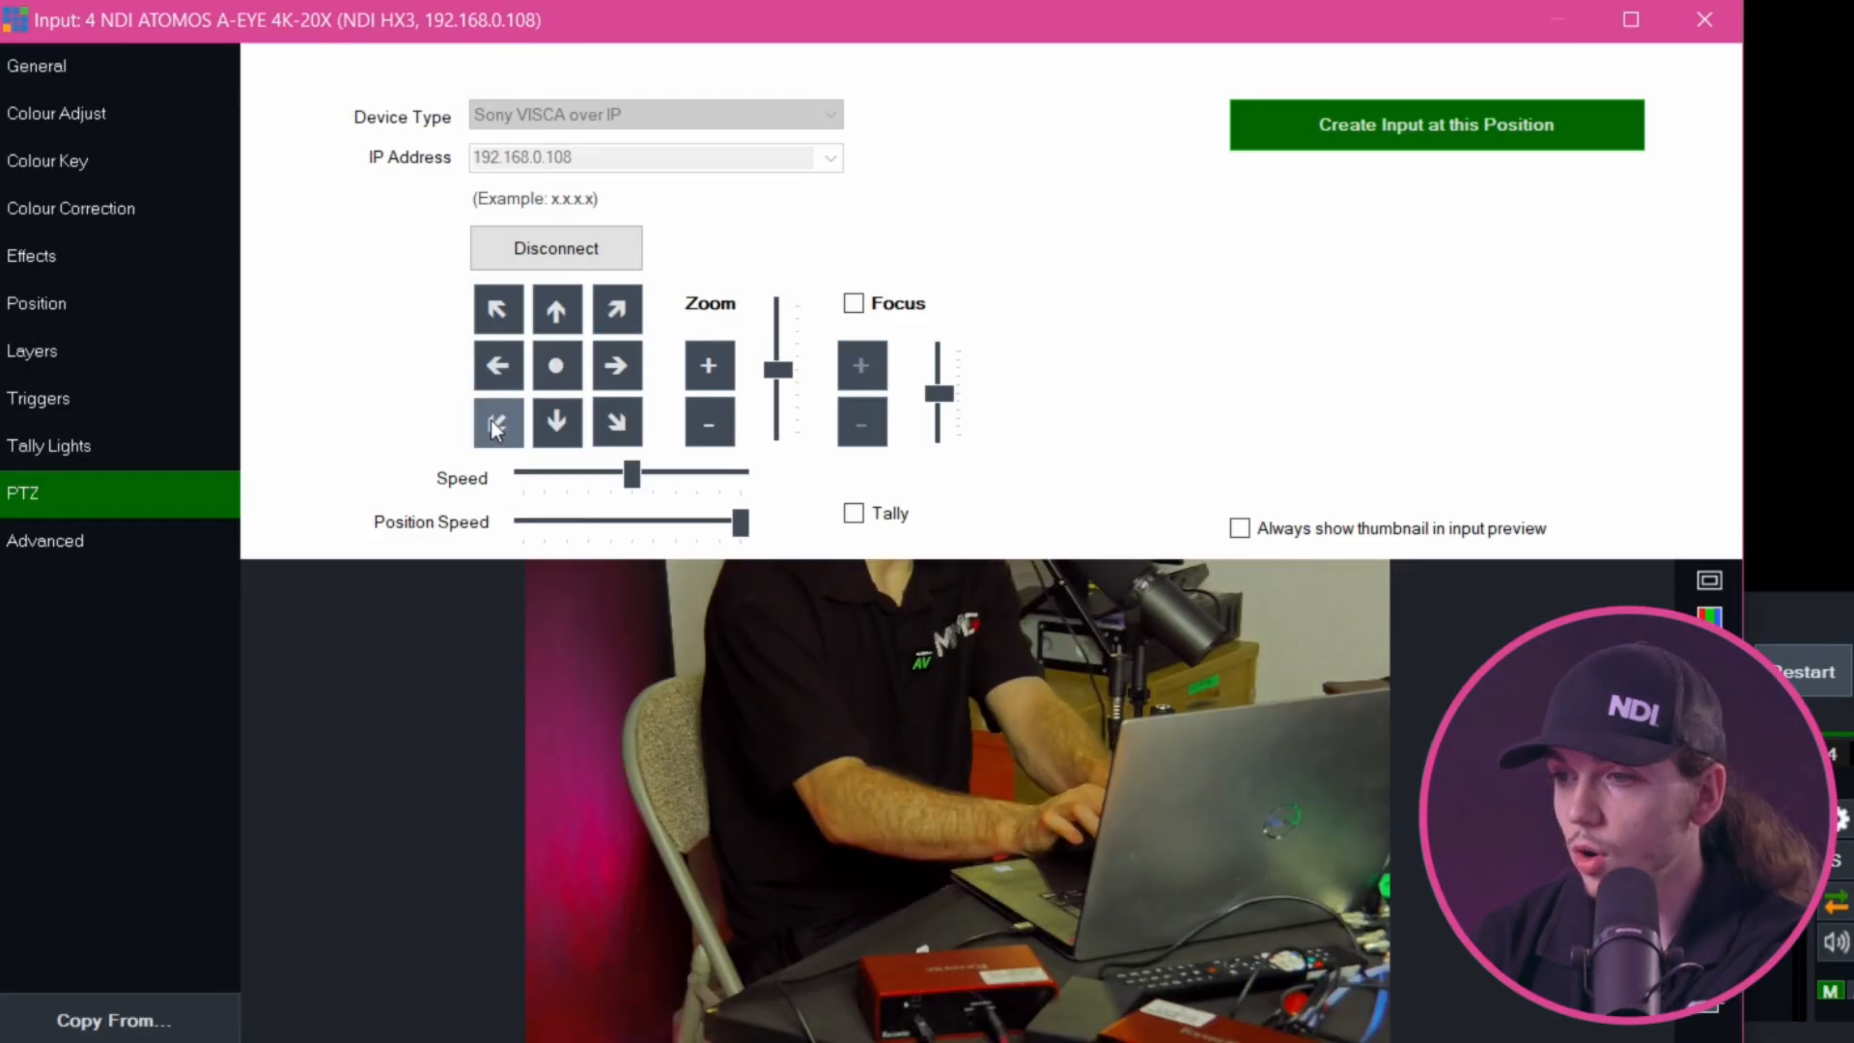
Zoom the ATOMOS camera in, enable its Focus control and shift the focus in both directions
left_click(731, 367)
left_click(854, 303)
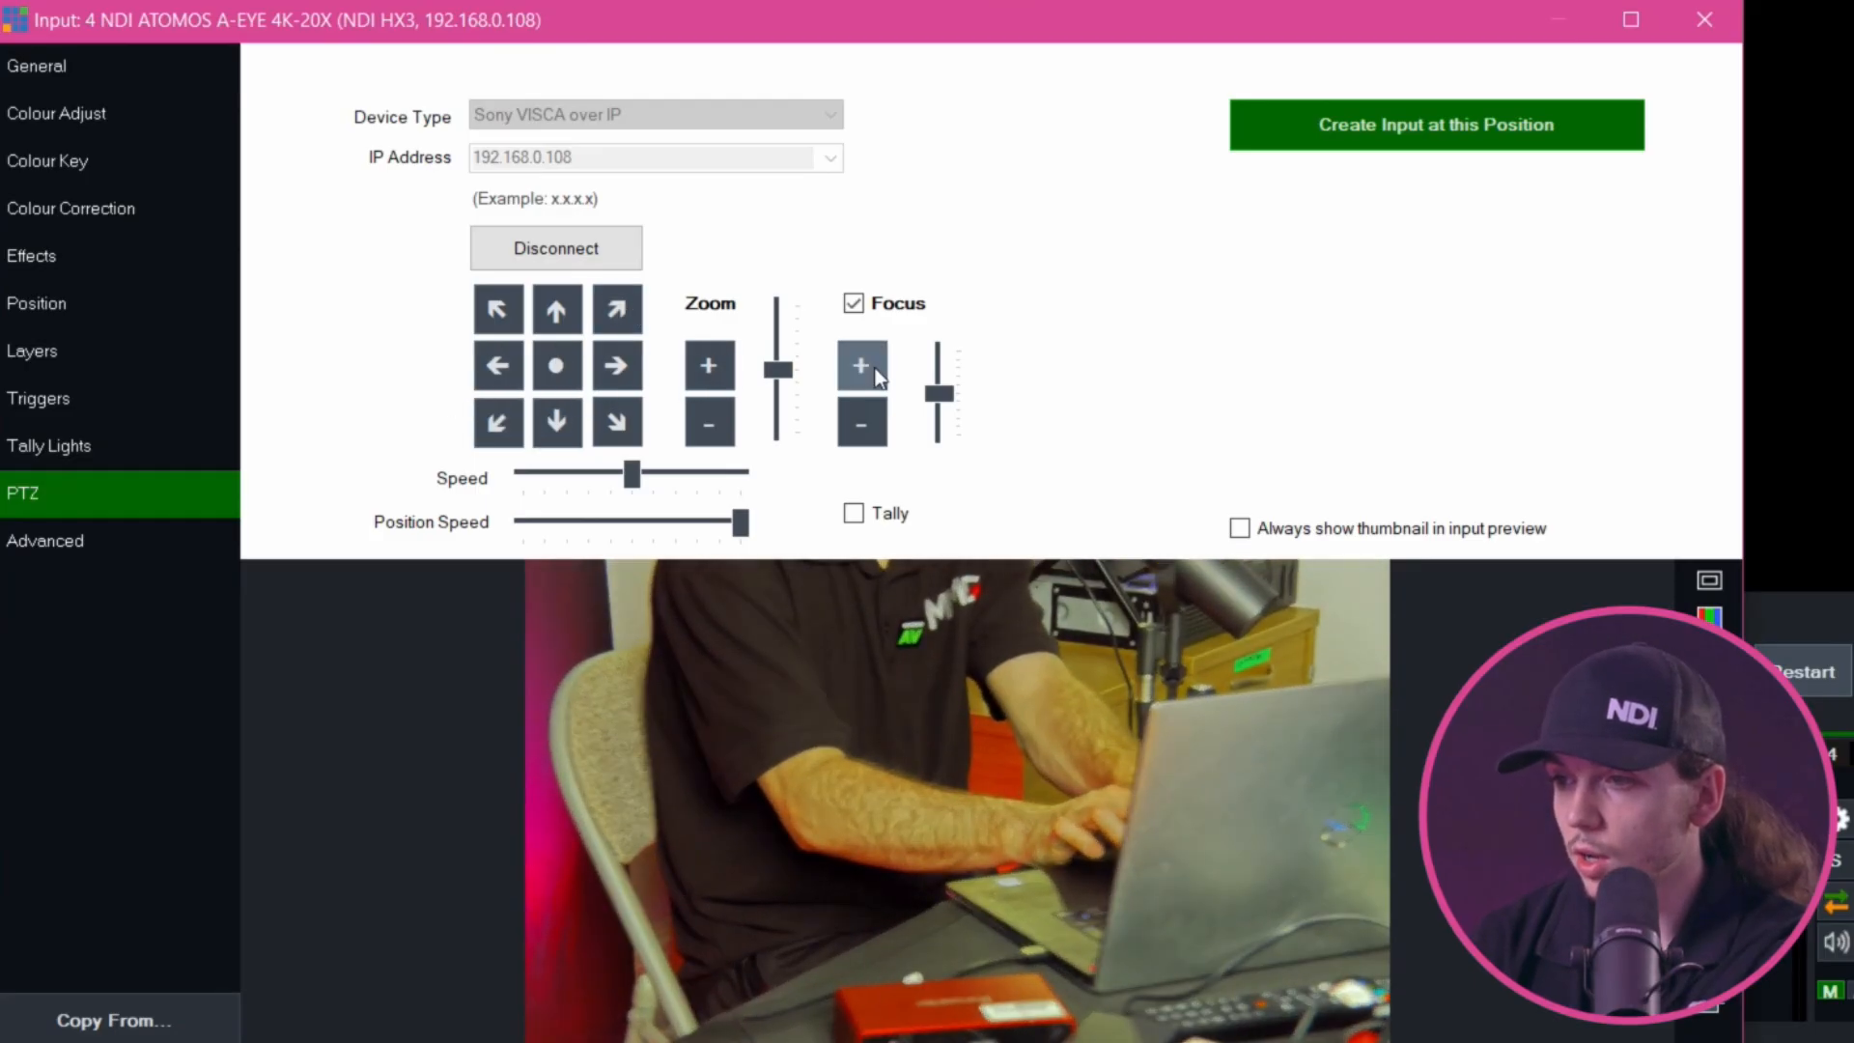
left_click(873, 372)
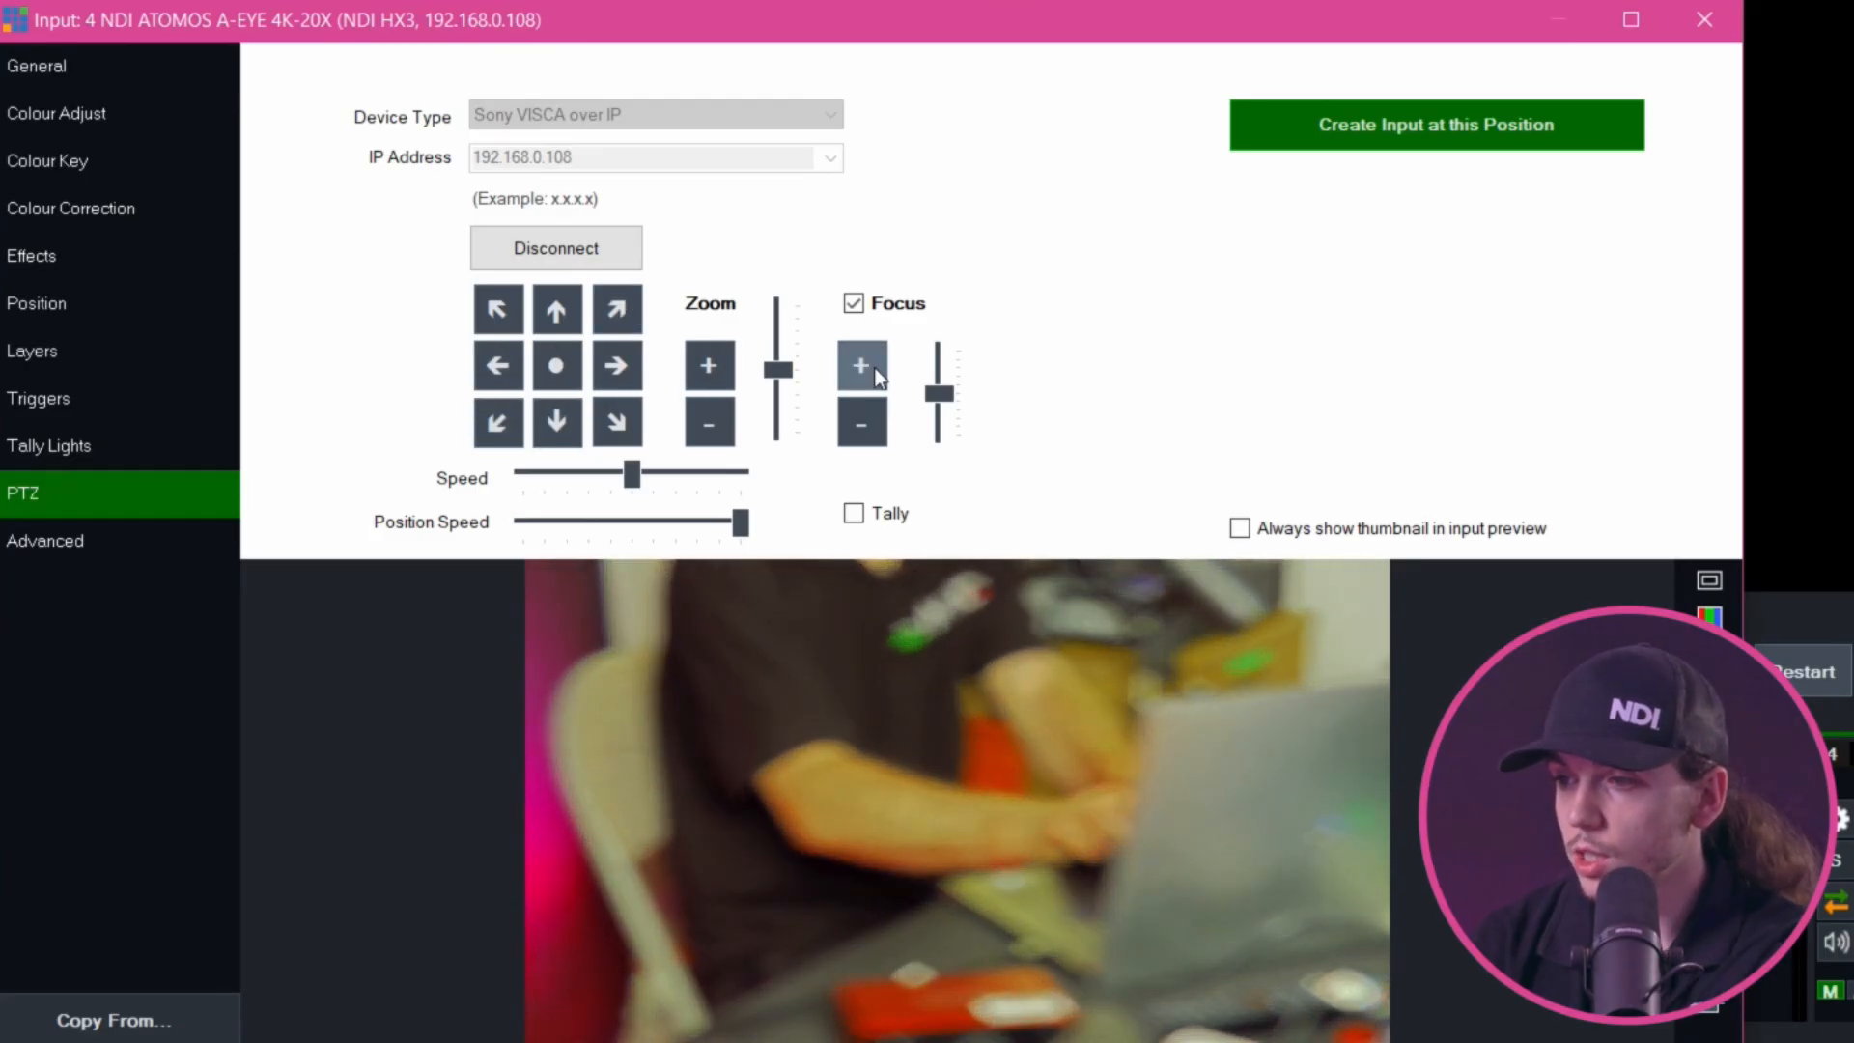
left_click(873, 429)
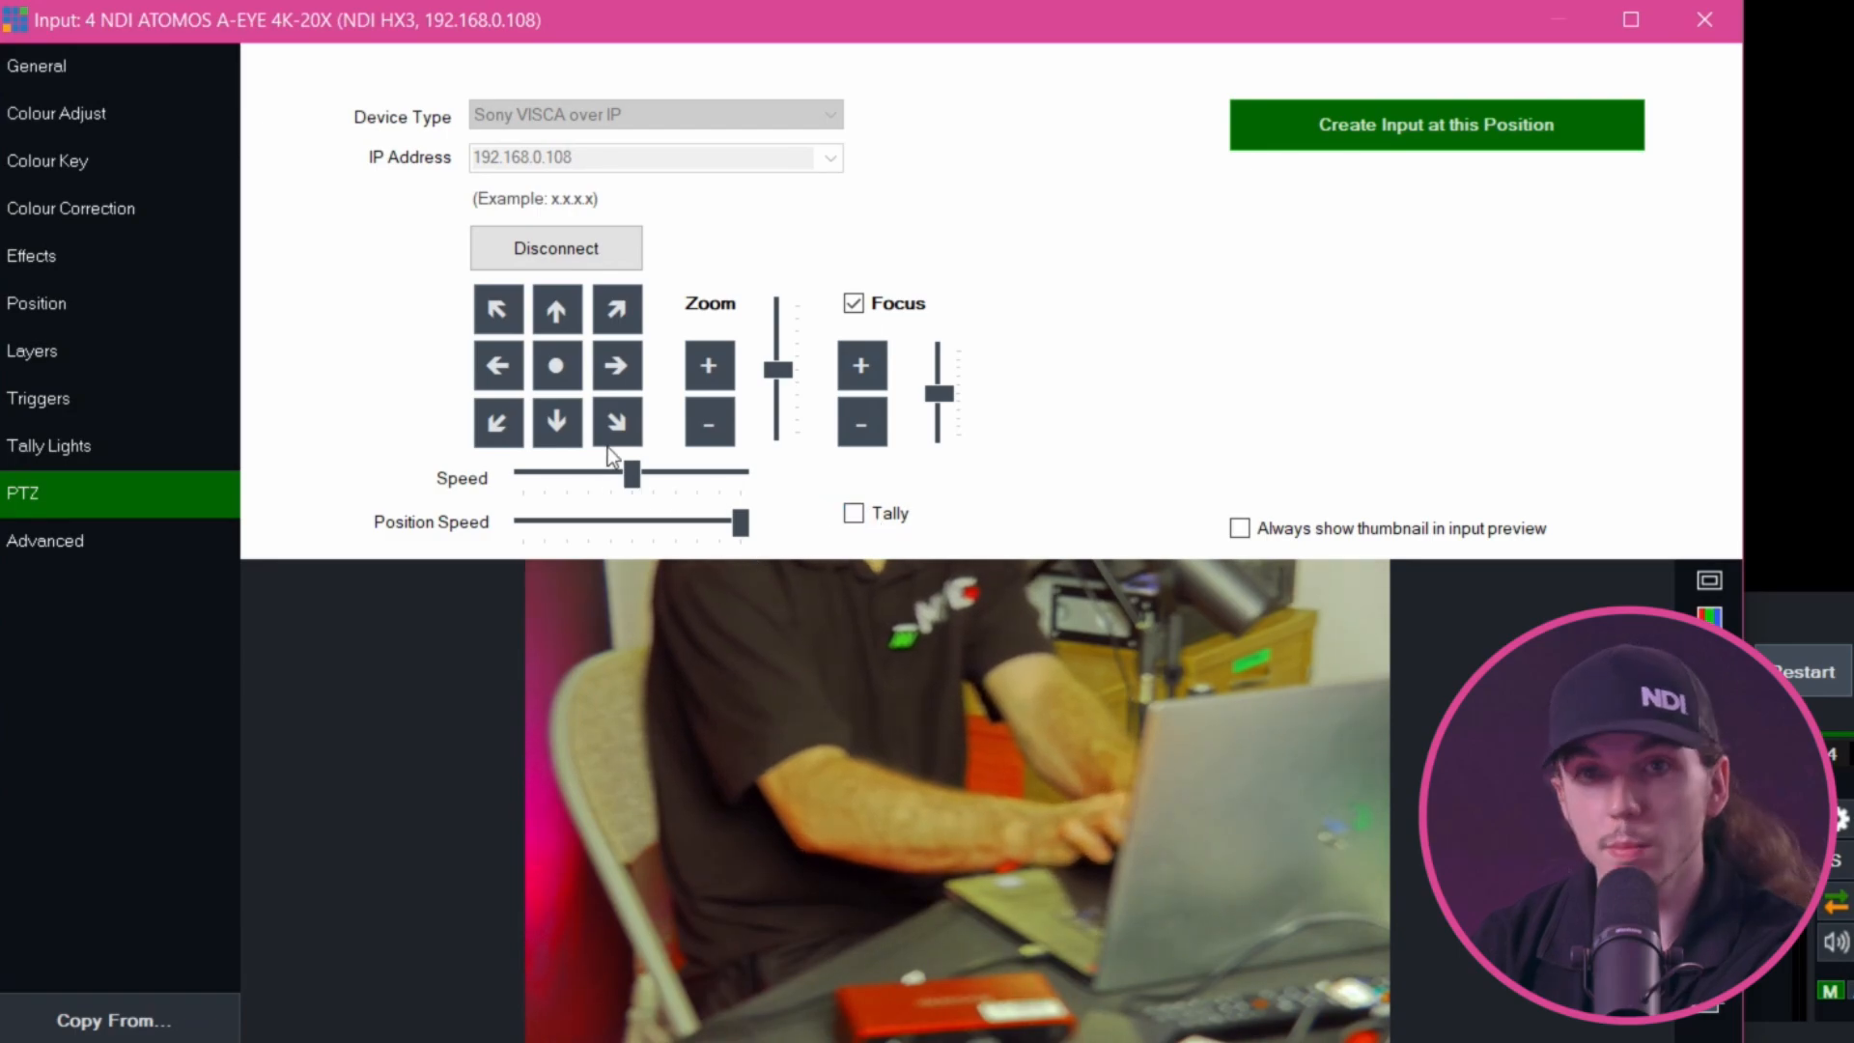
Reframe the ATOMOS camera from its home position with a closer zoom and create an input at this position
left_click(556, 369)
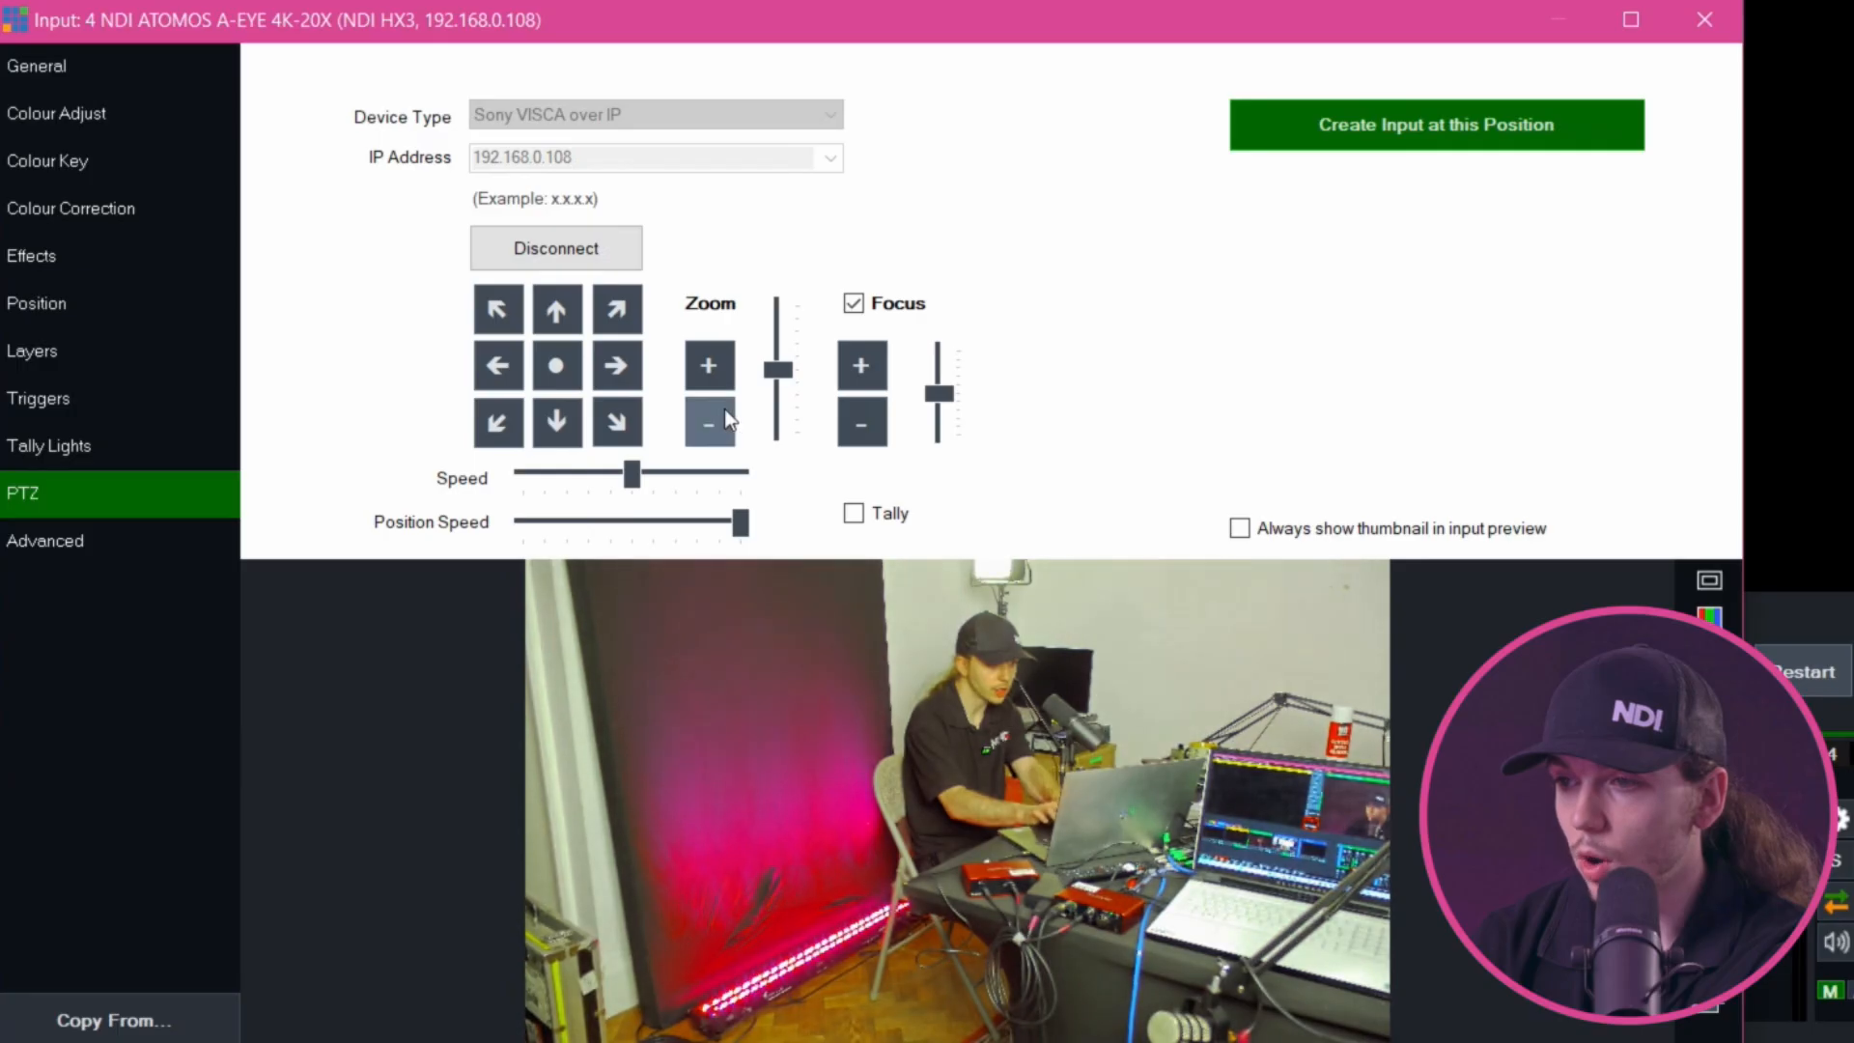
left_click(710, 371)
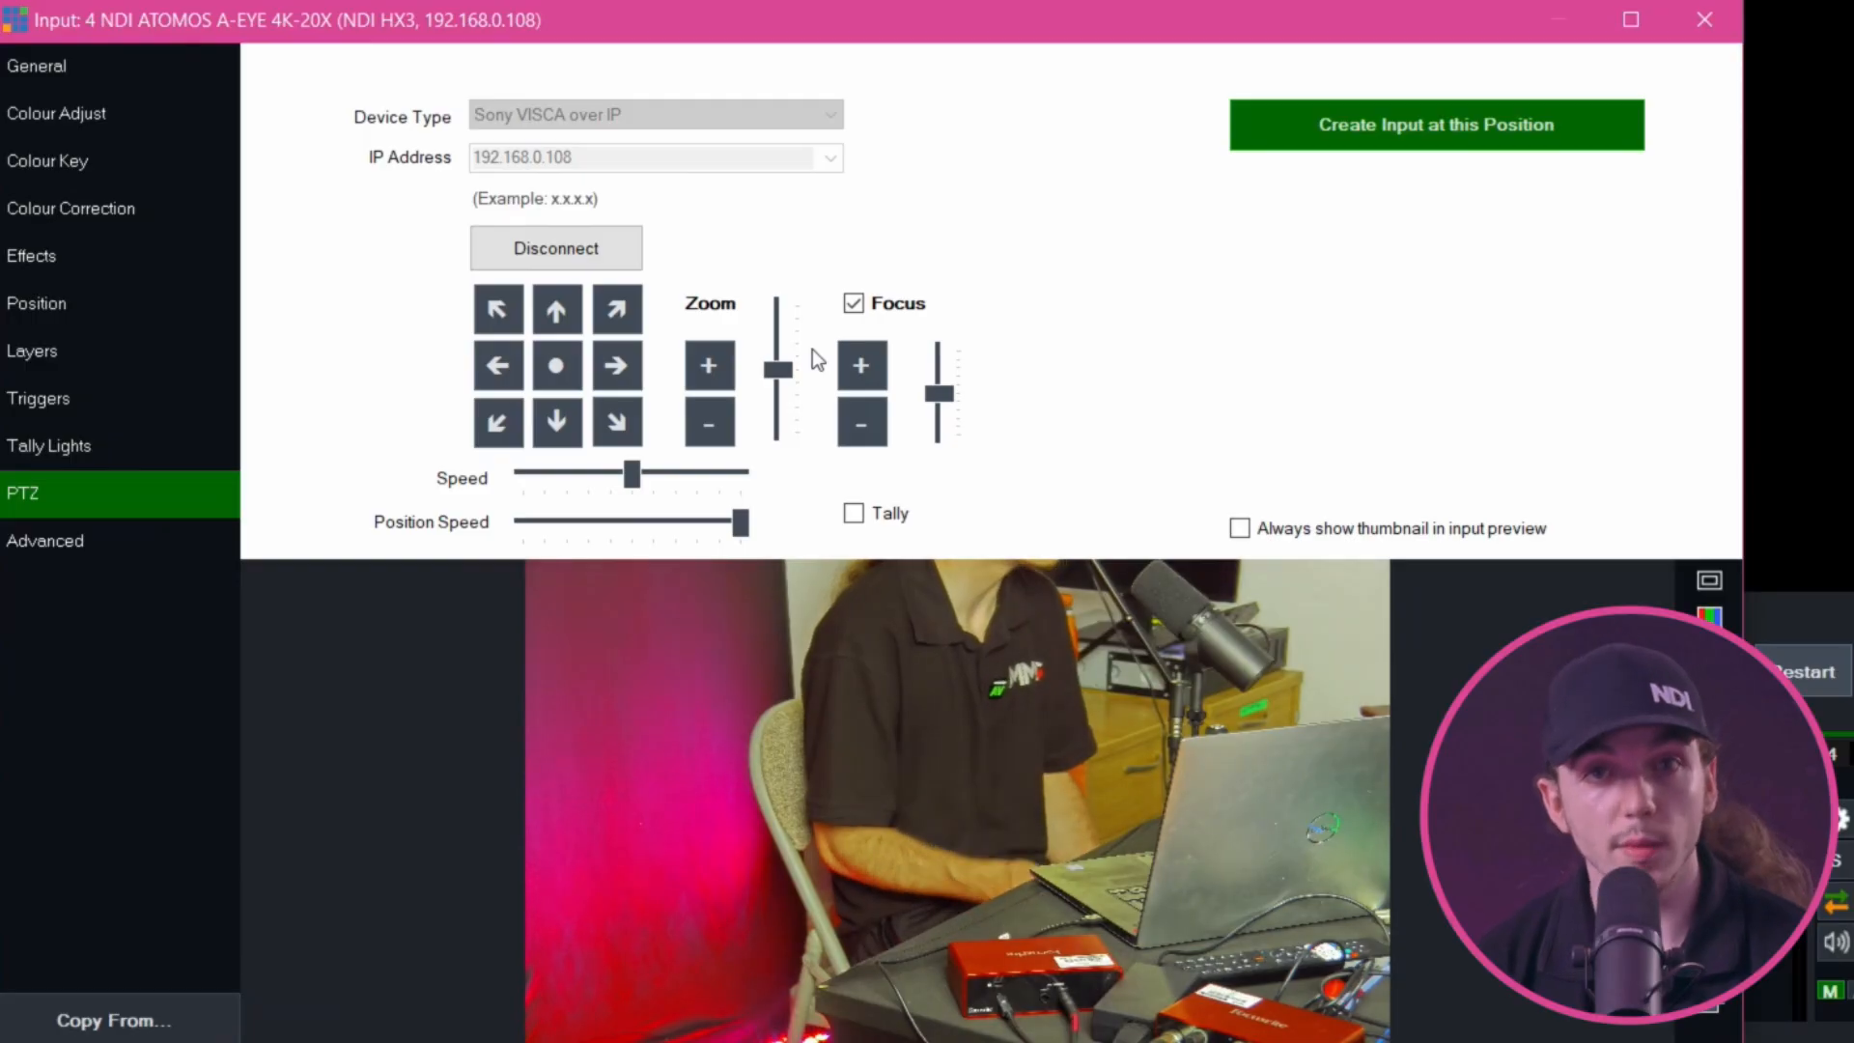
left_click(1403, 143)
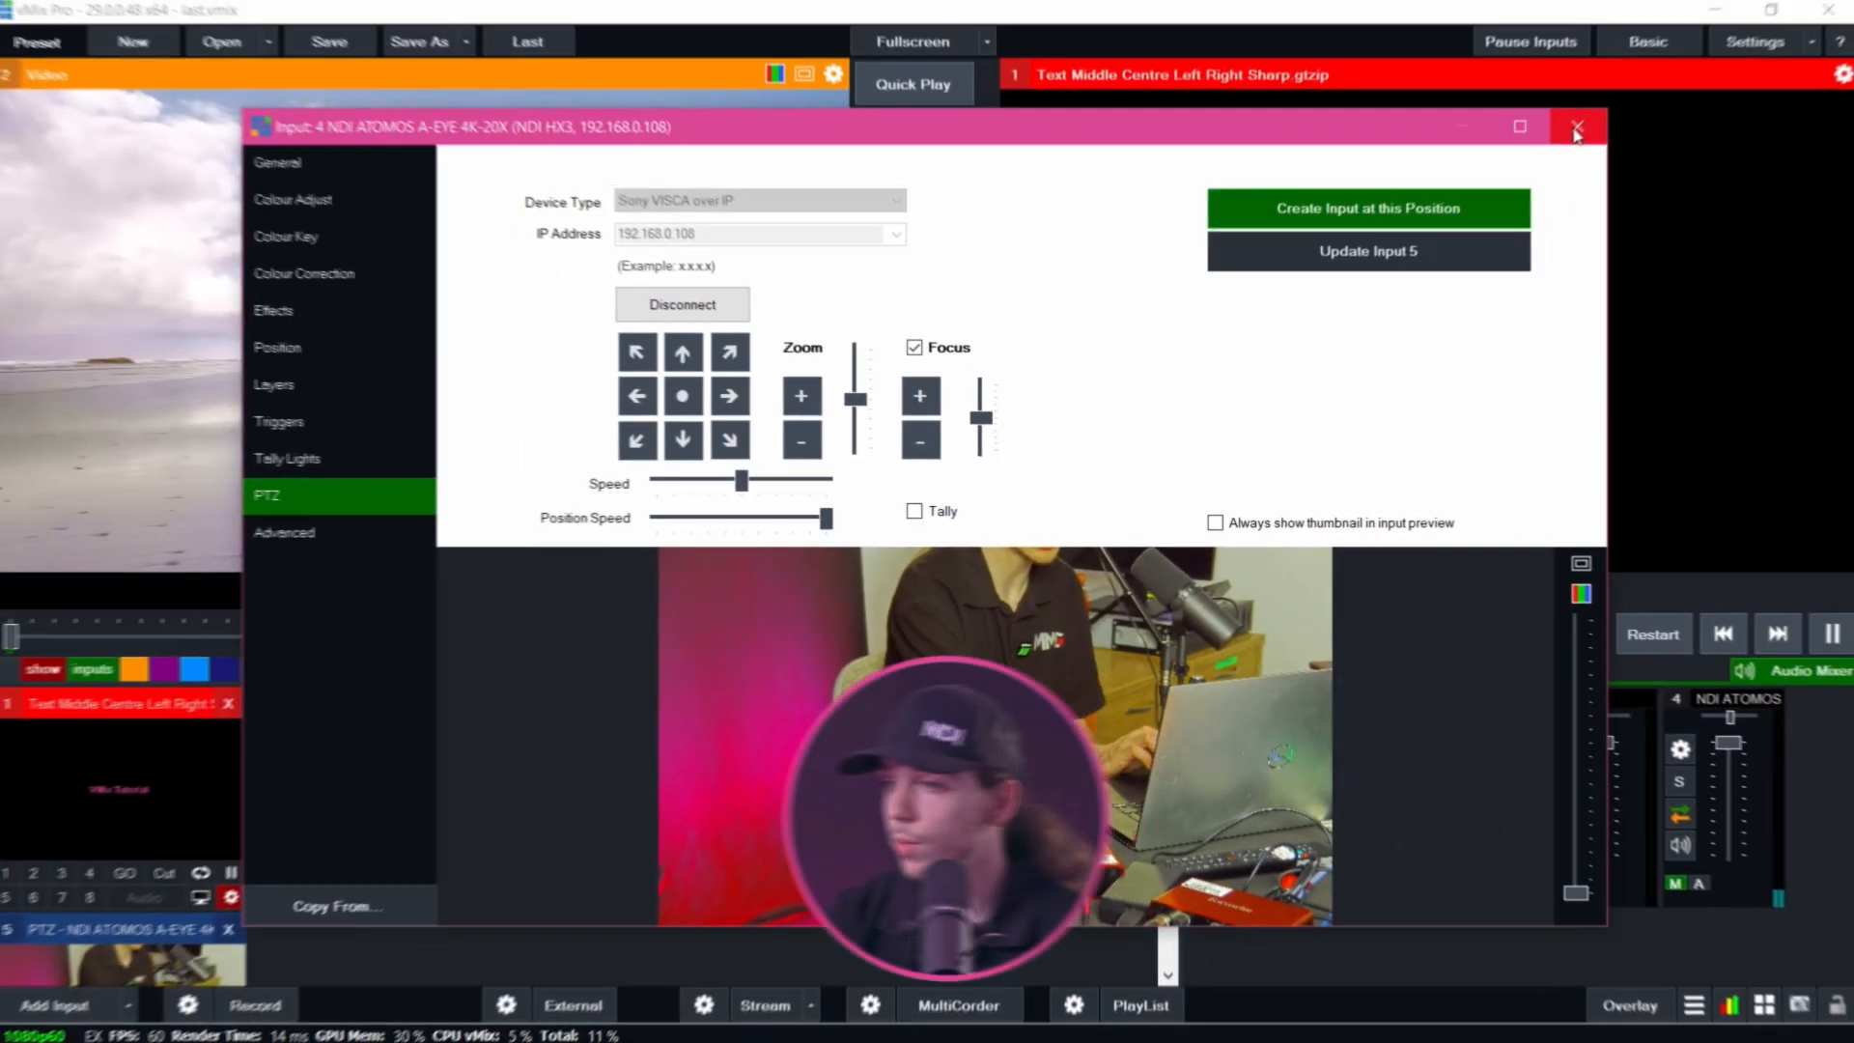
left_click(1704, 22)
Pan the ATOMOS camera right from input 4's PTZ settings and recall the saved position by previewing input 5
scroll(136, 861, "up", 2)
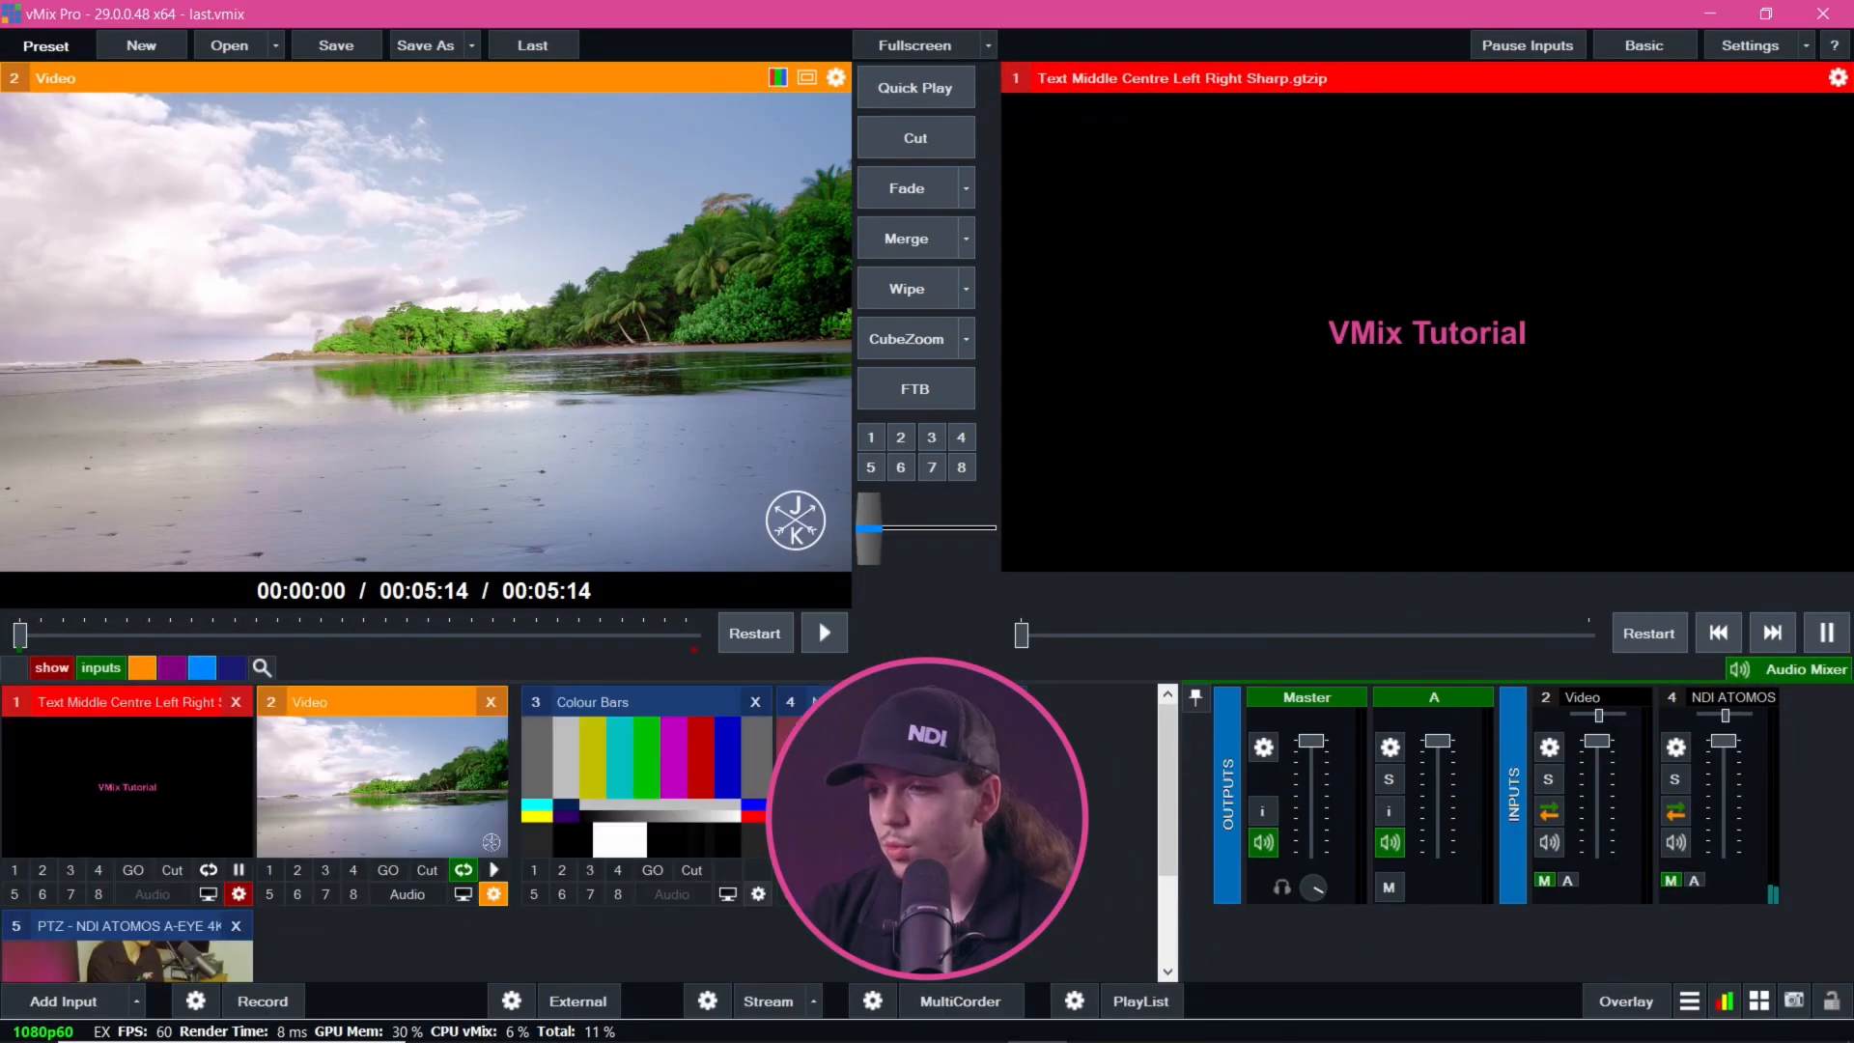
left_click(1013, 894)
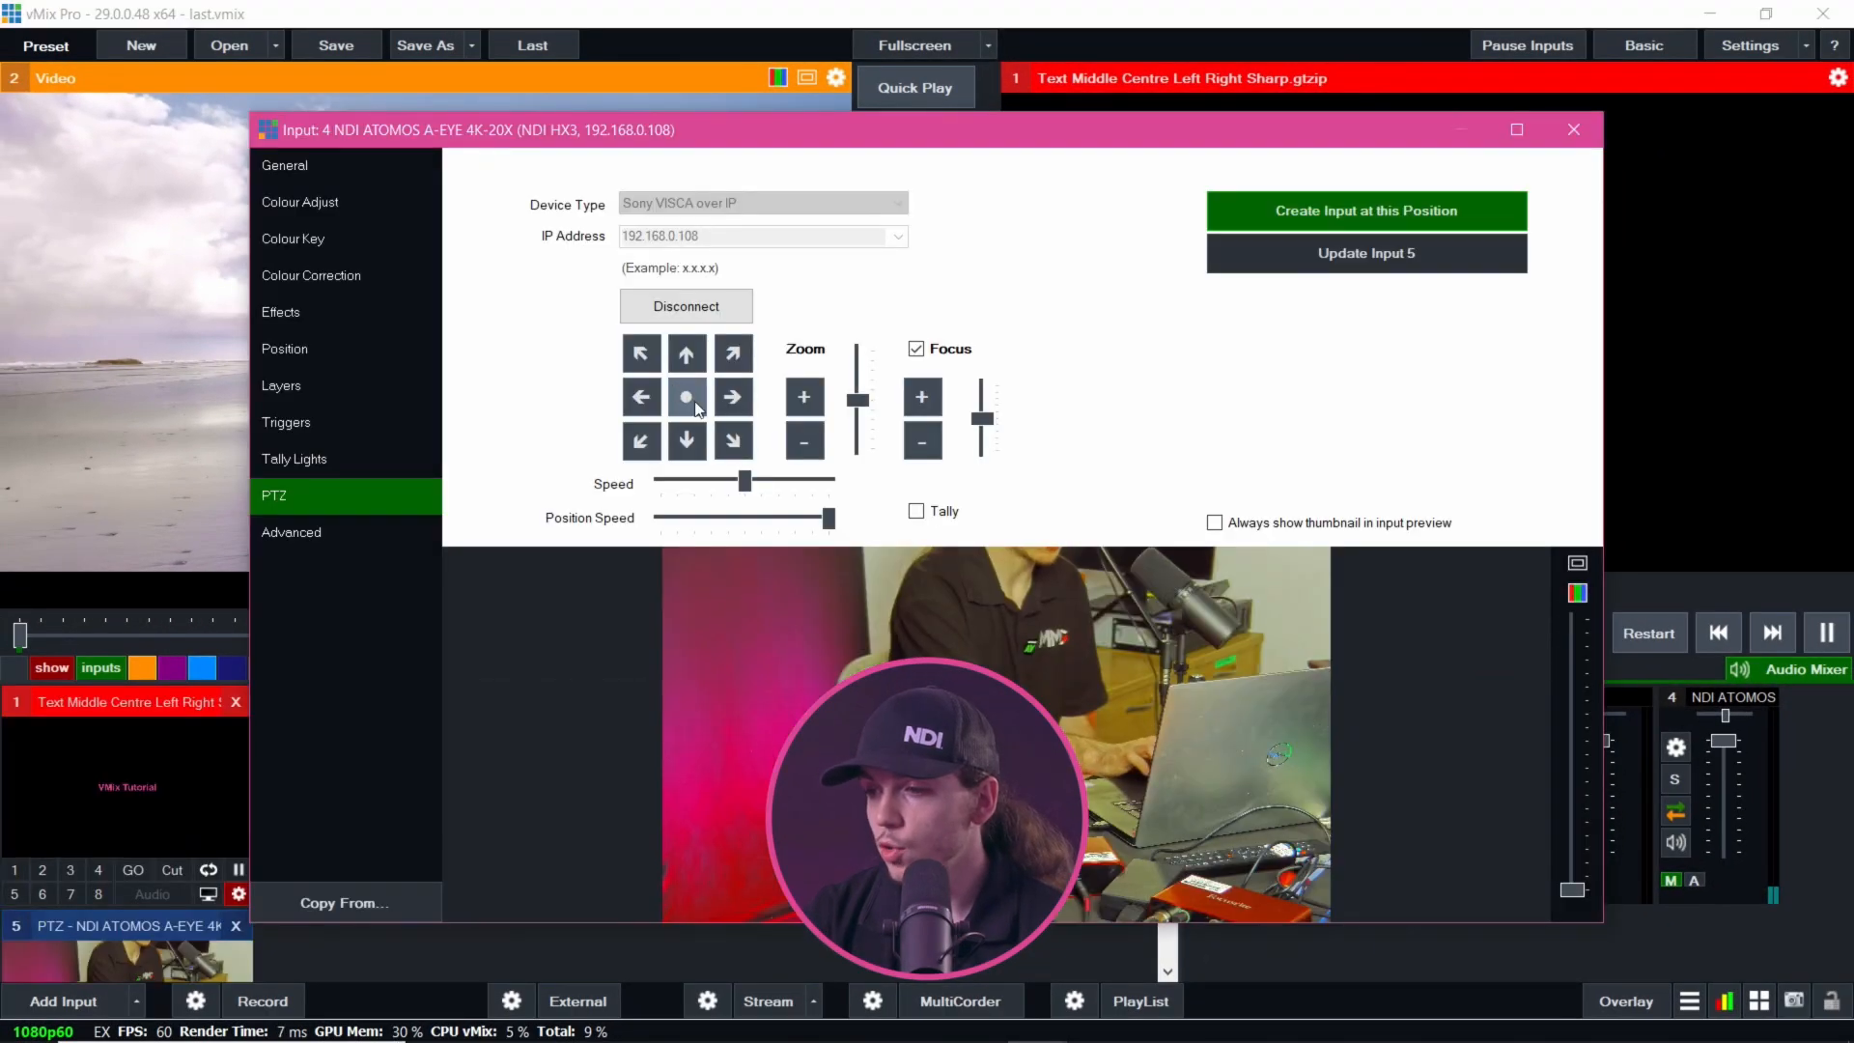
left_click(735, 398)
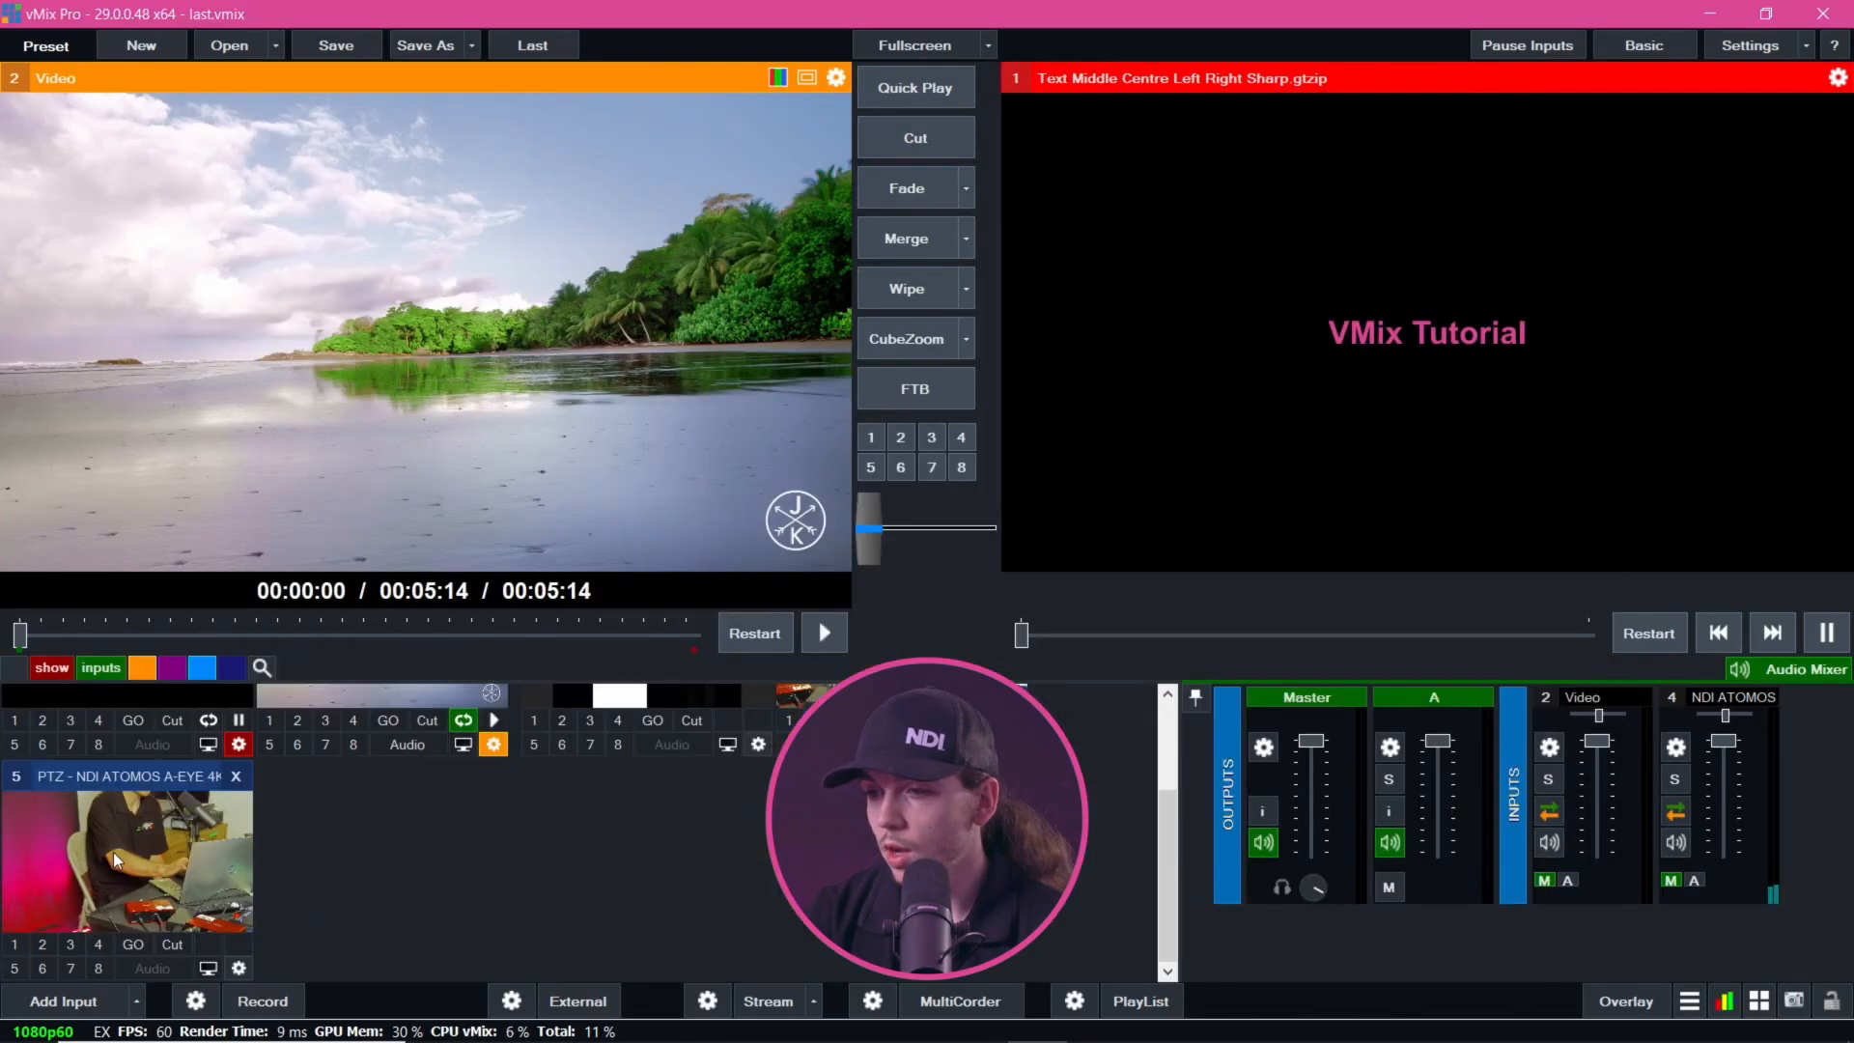
left_click(114, 859)
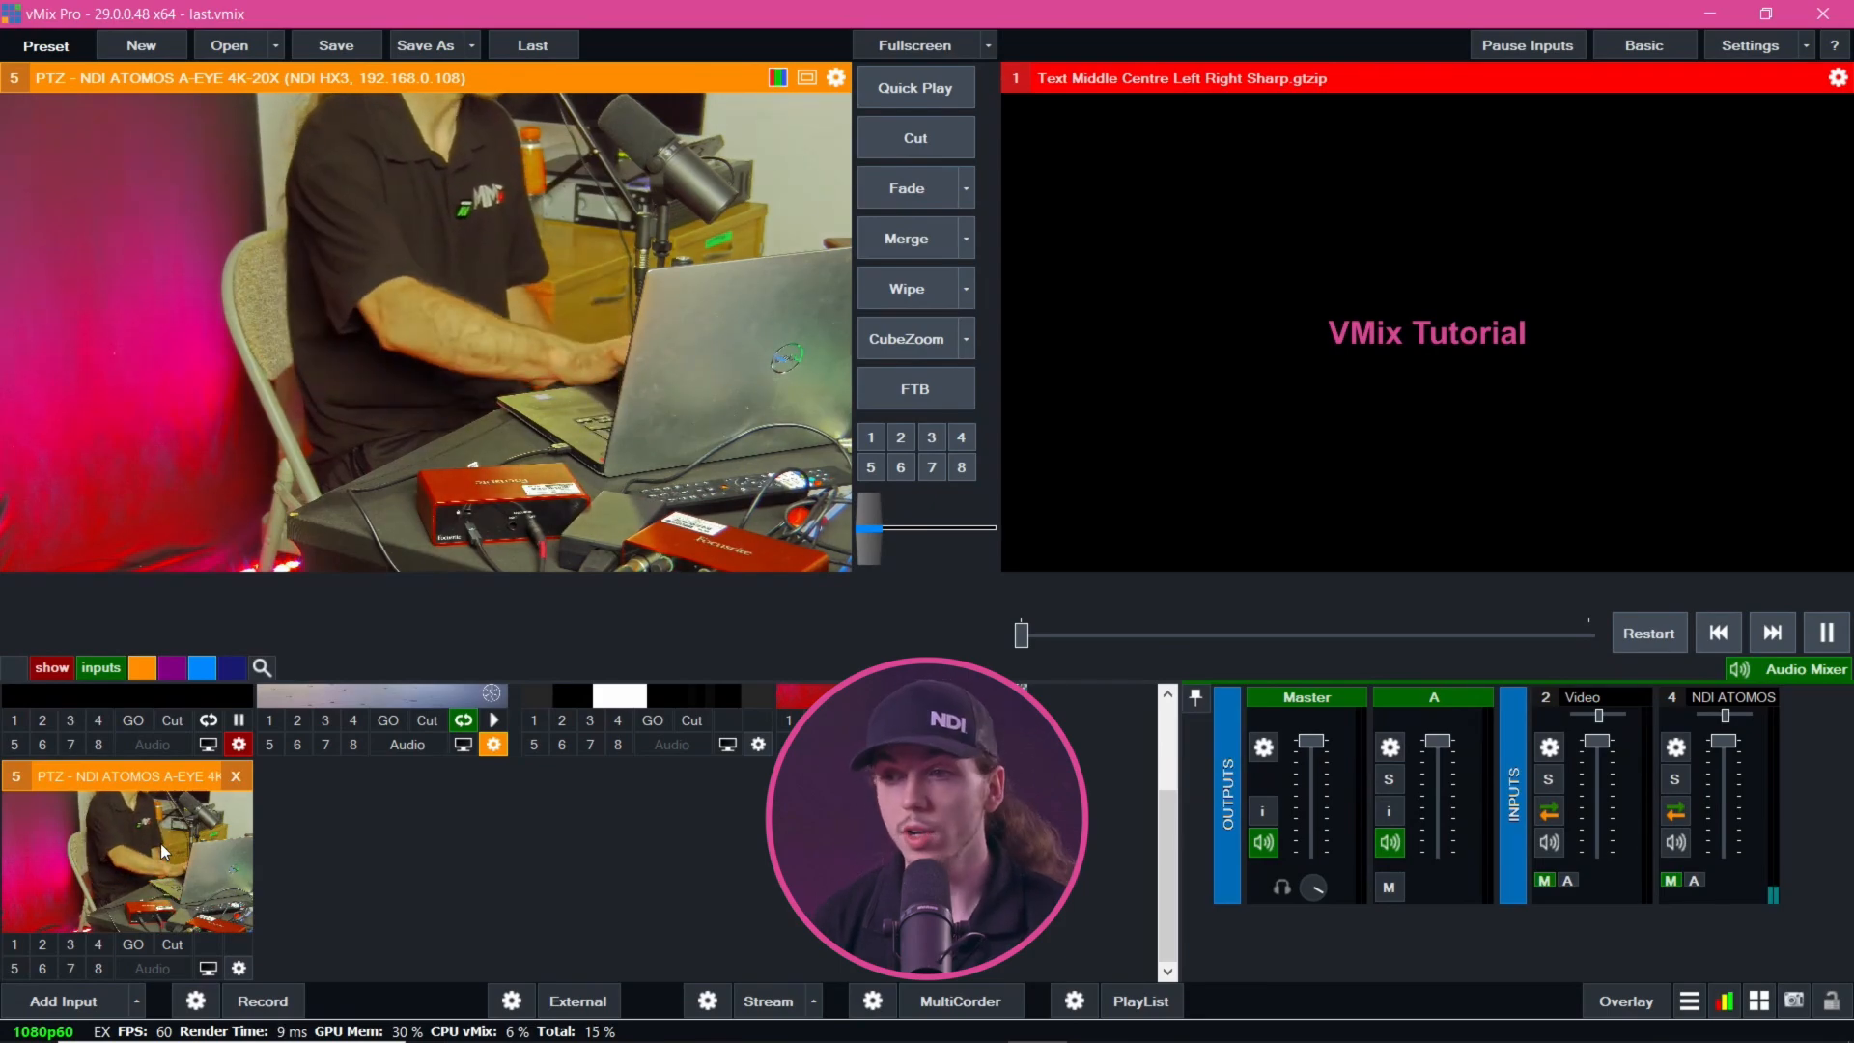
Close the PTZ position input 5 and the ATOMOS camera input 4, confirming both removals
left_click(235, 782)
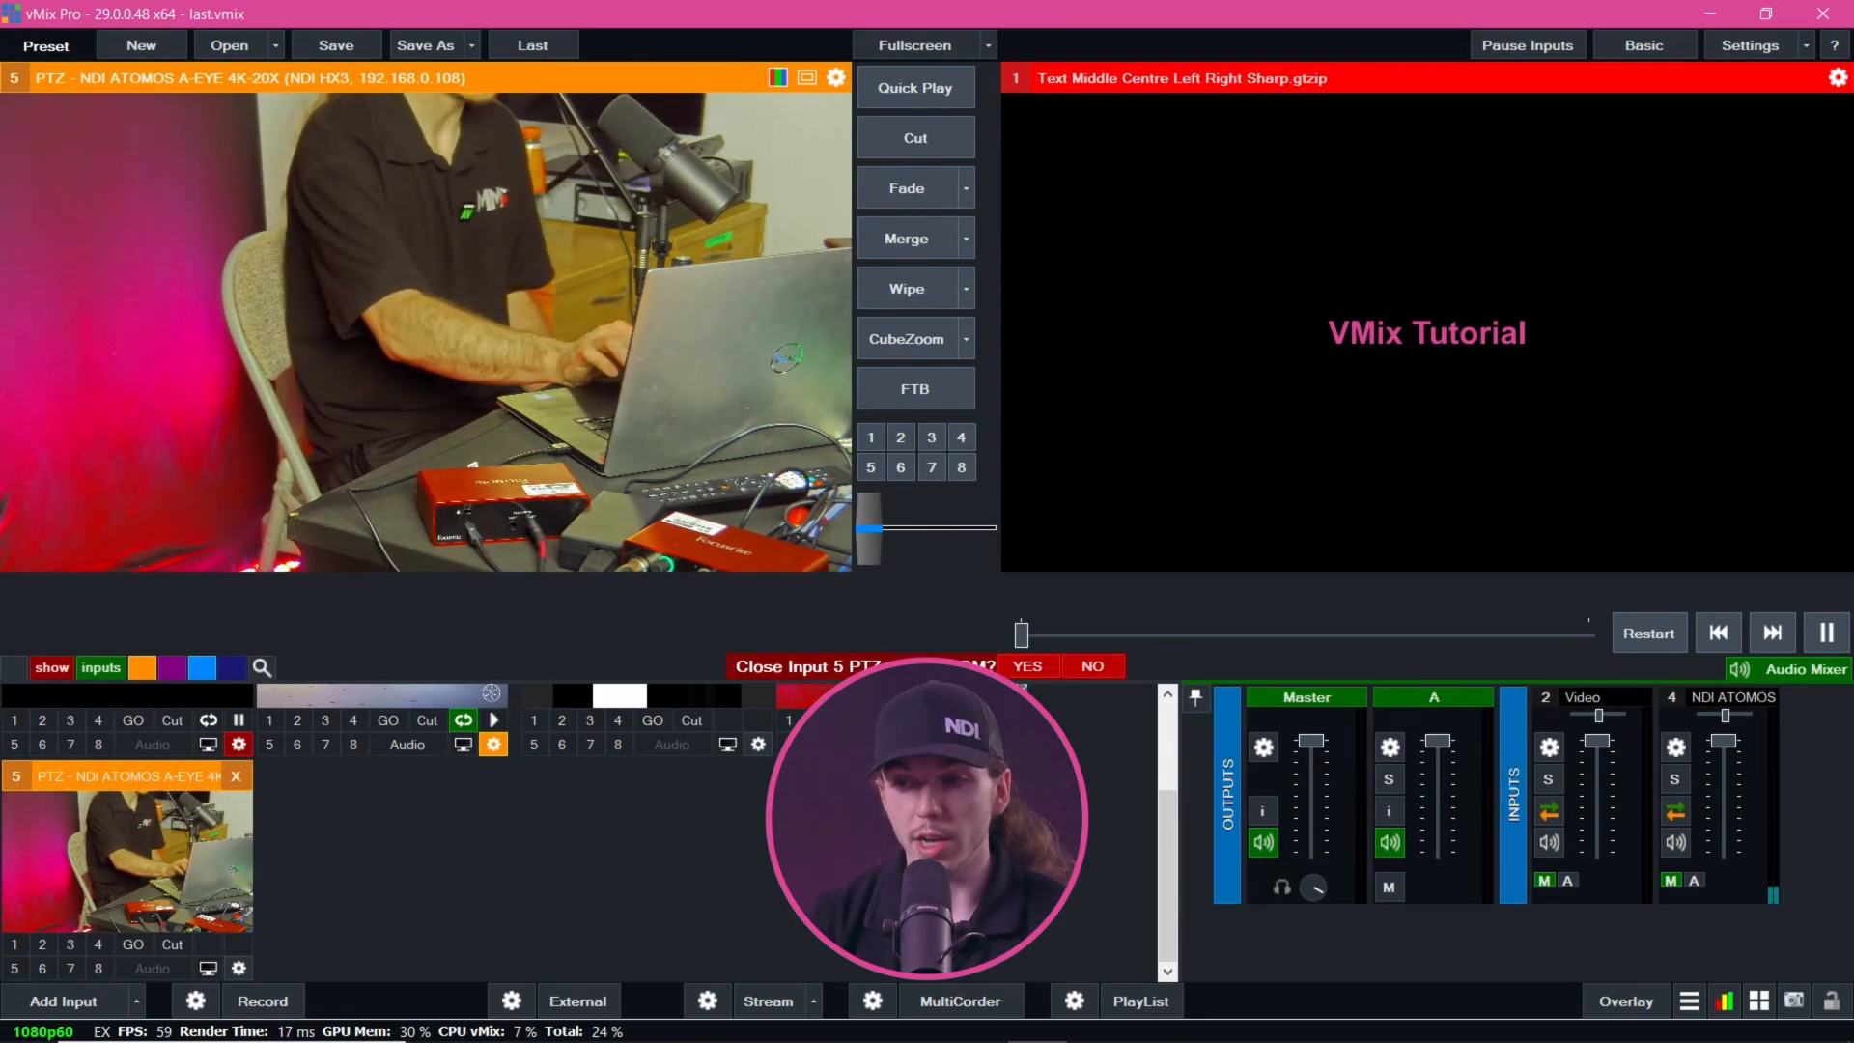
left_click(1039, 664)
left_click(1020, 702)
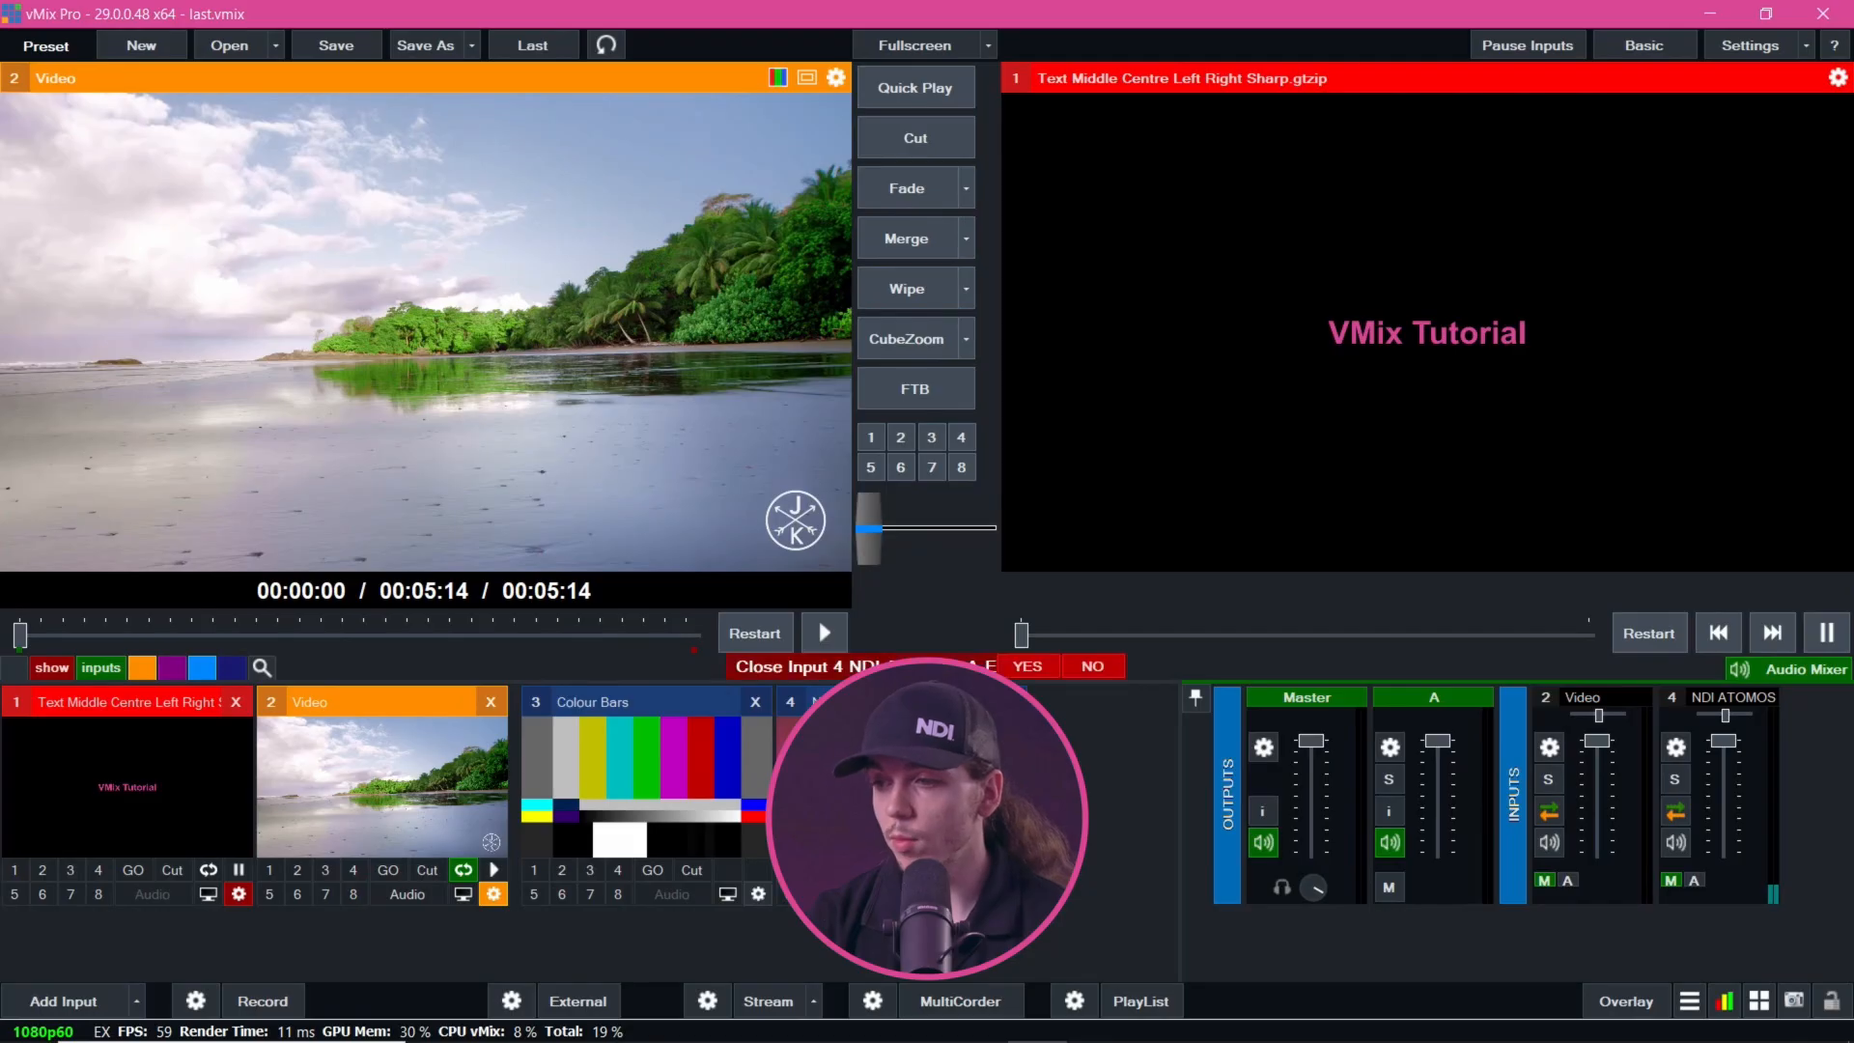
left_click(1027, 667)
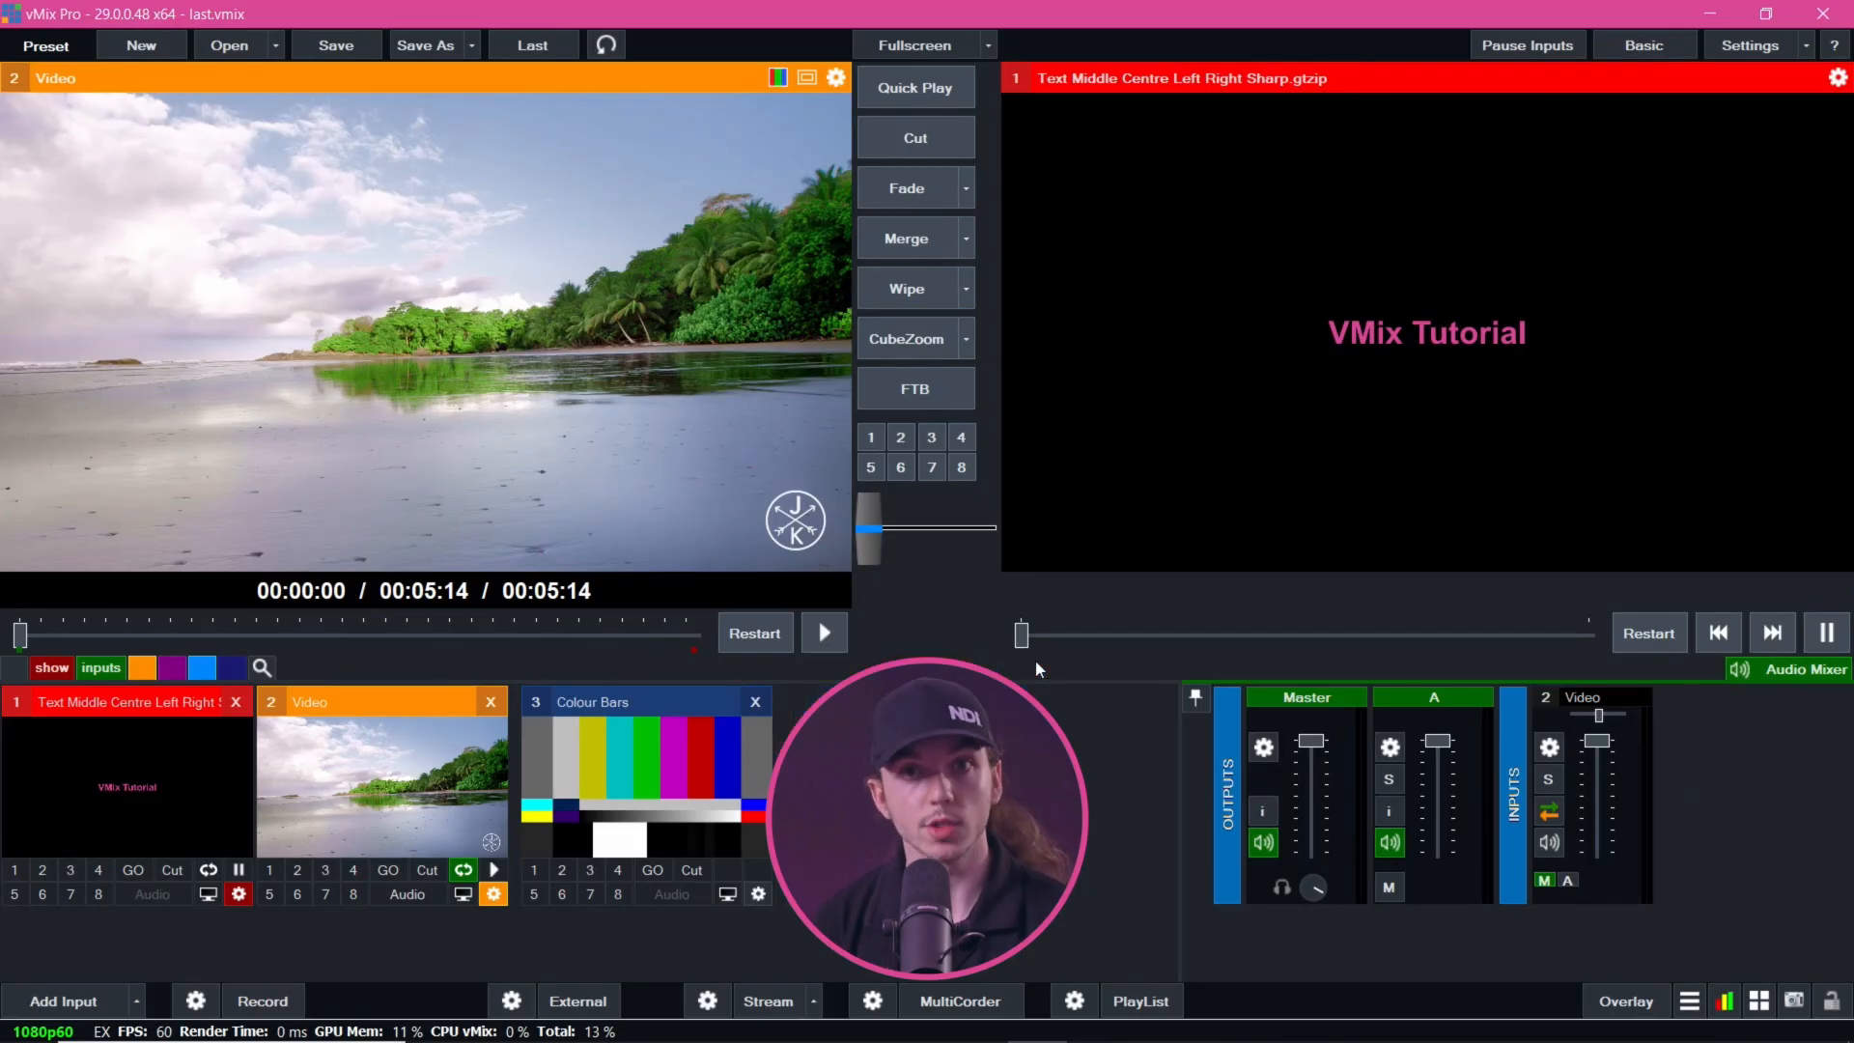
View the Video input's PTZ and Advanced settings, including the delay and filters, and close the window
left_click(493, 894)
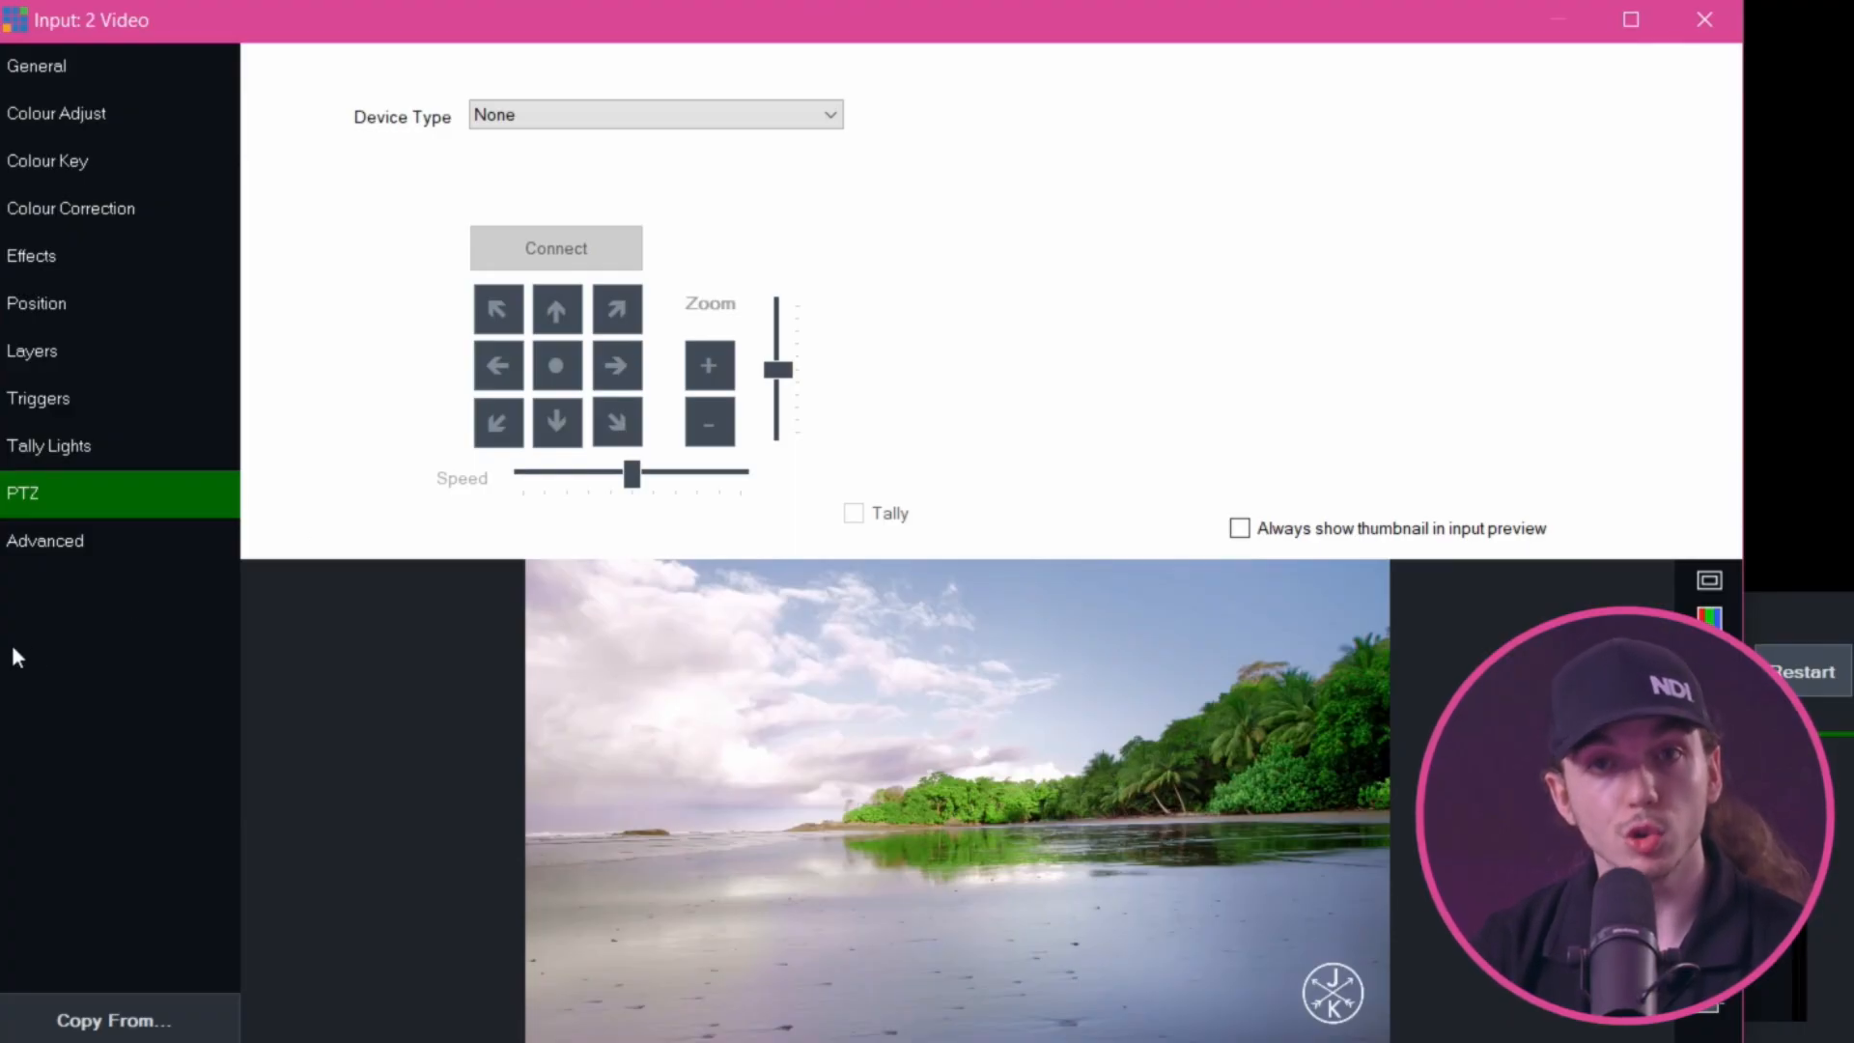
left_click(77, 539)
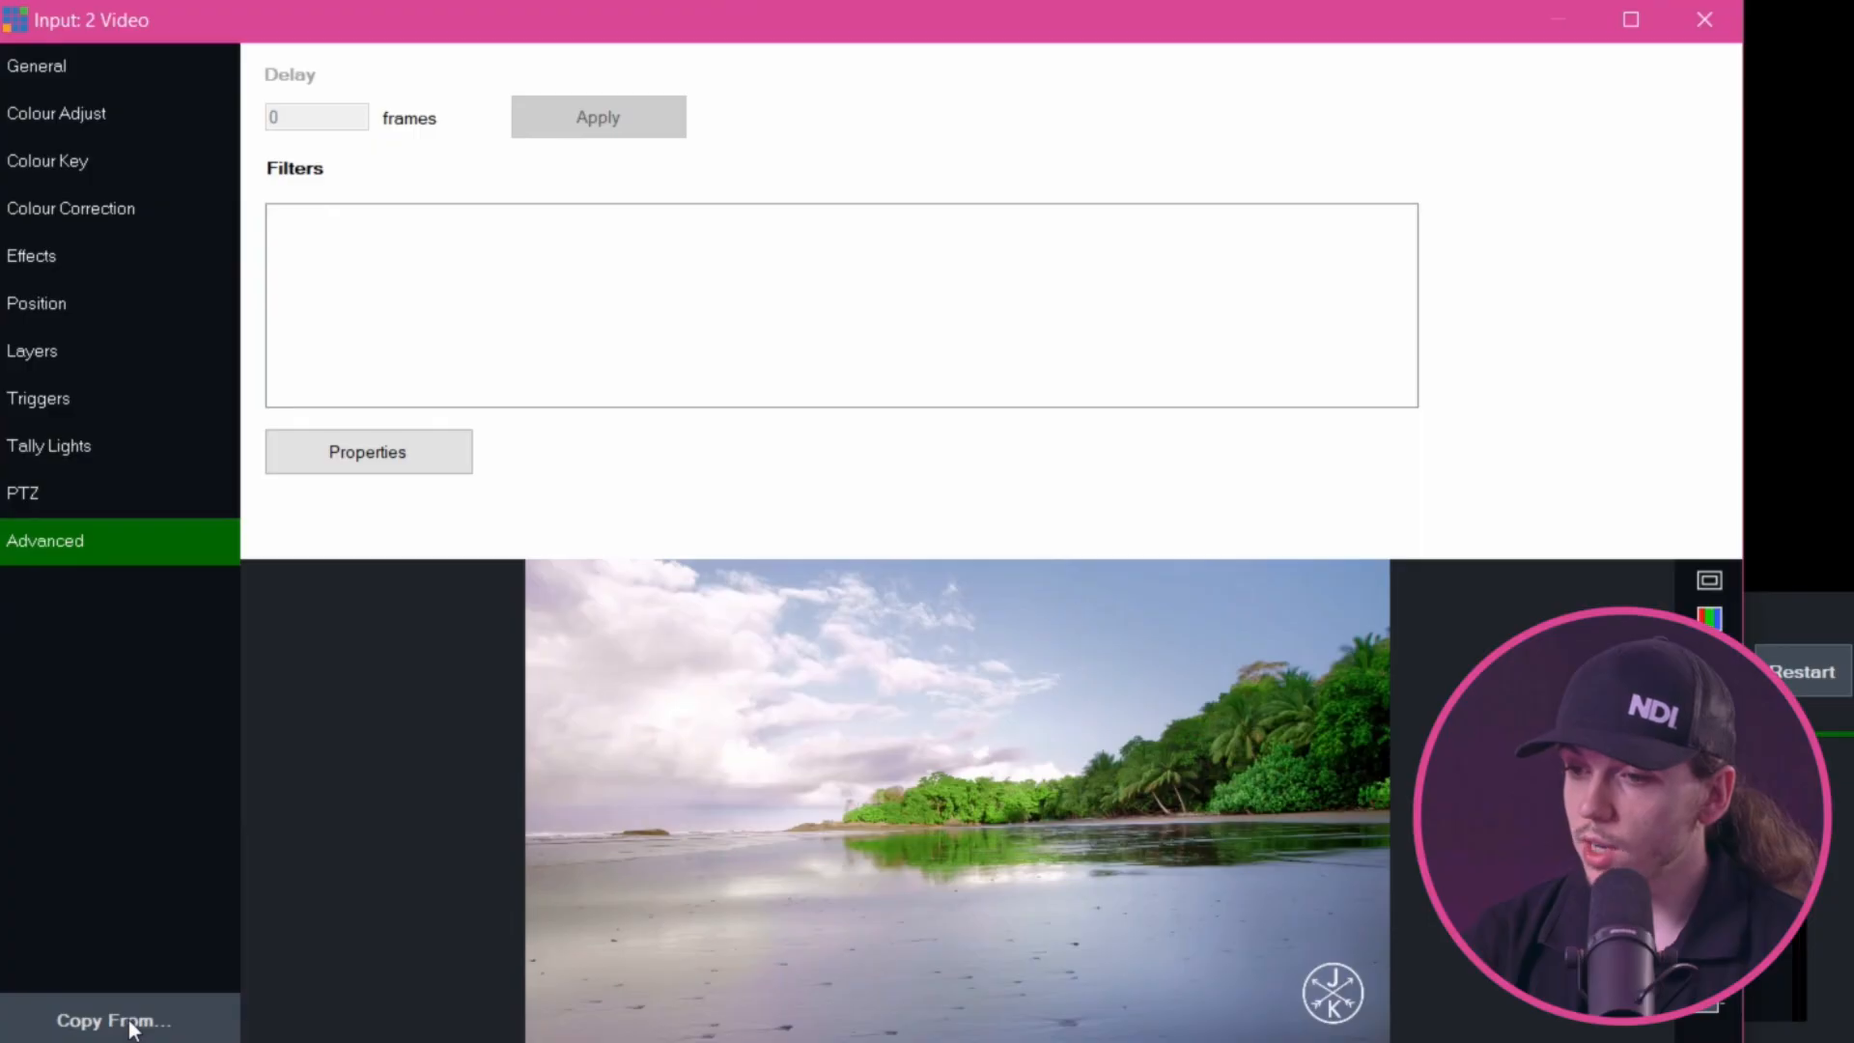
left_click(1705, 19)
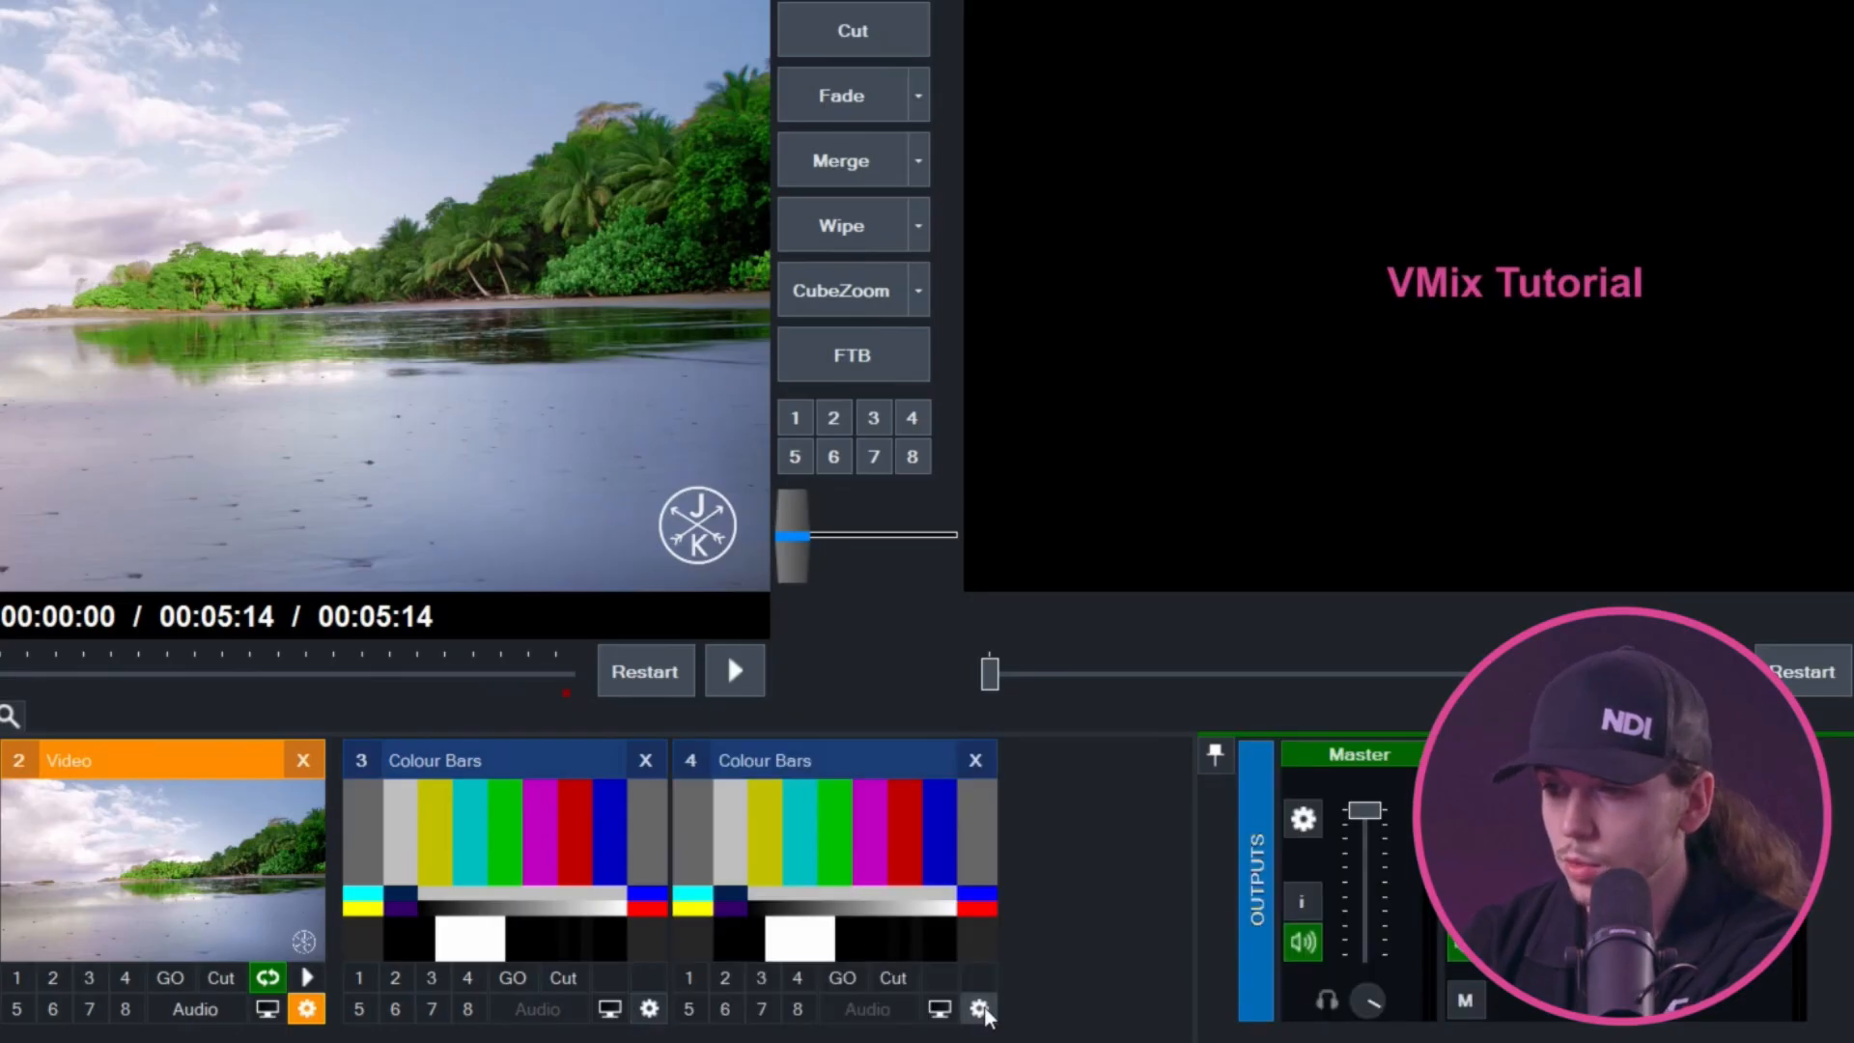
Set the colour adjustment of input 4 Colour Bars to Red 179 and Green -120
left_click(987, 1008)
left_click(165, 116)
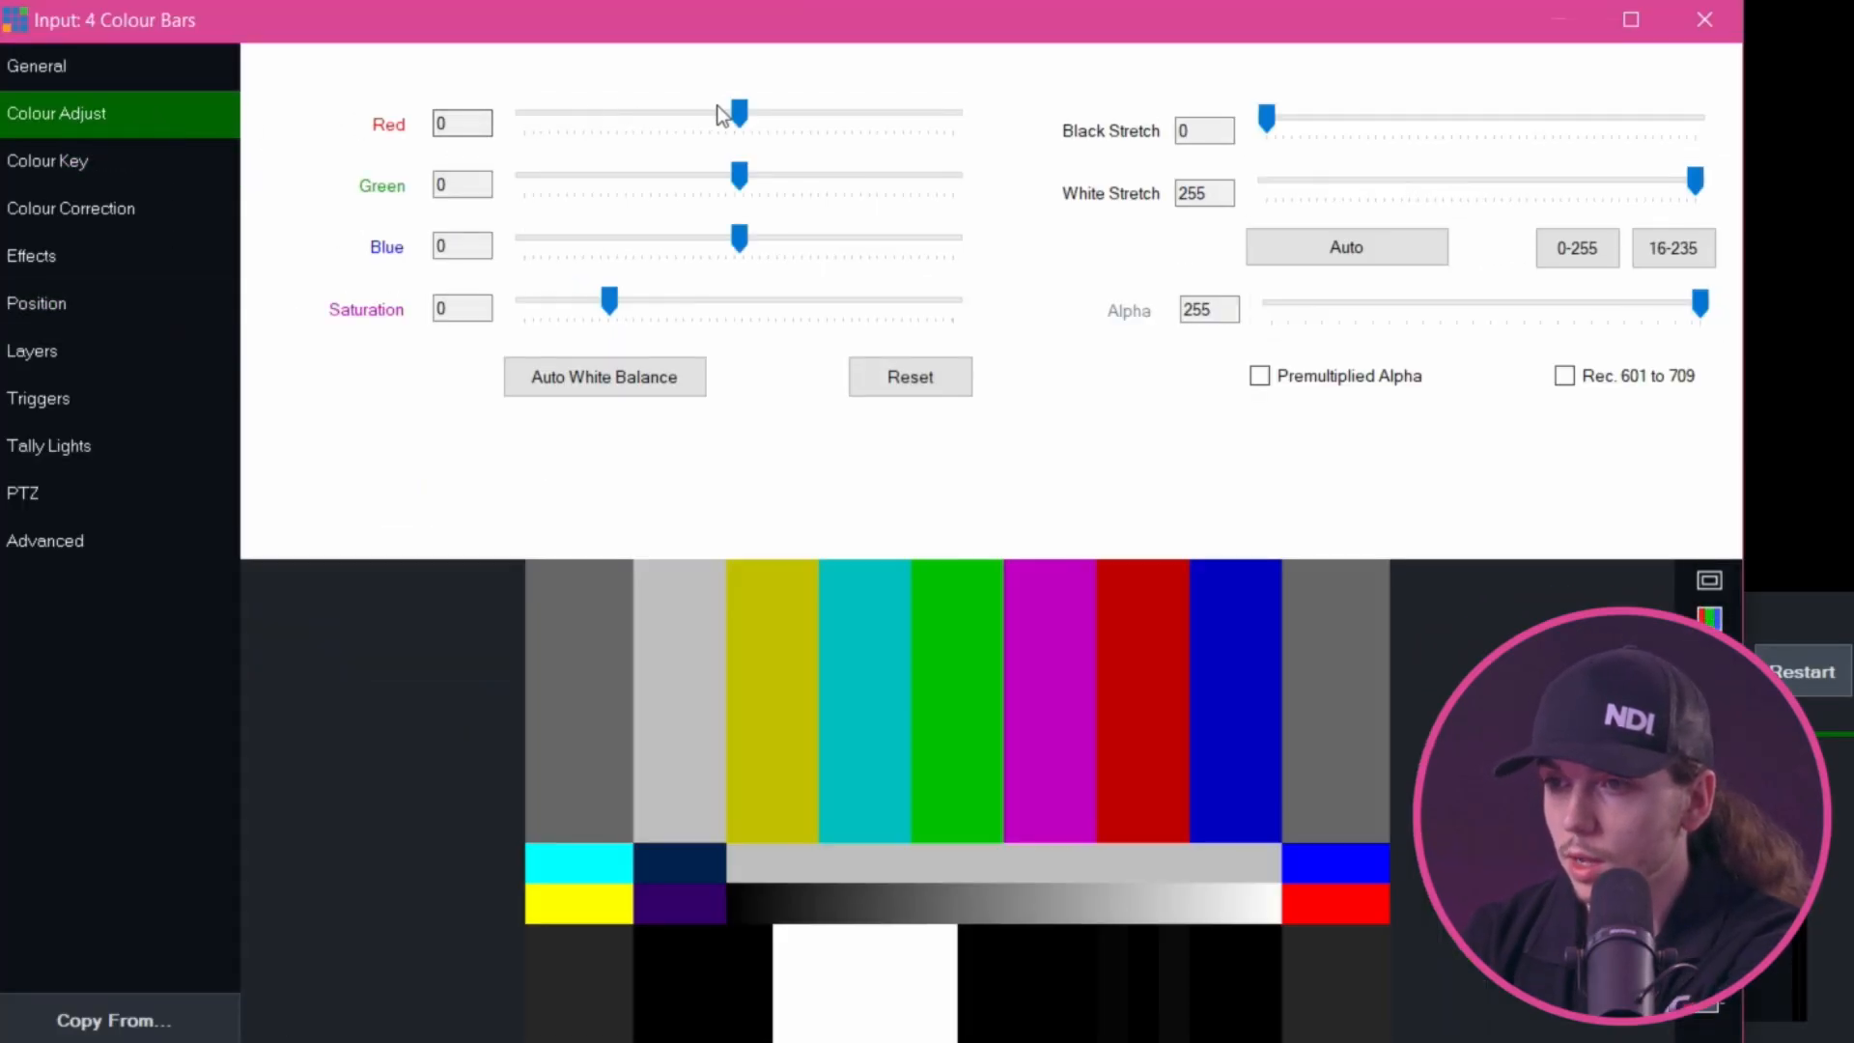
left_click_drag(739, 114, 886, 114)
left_click_drag(739, 175, 637, 175)
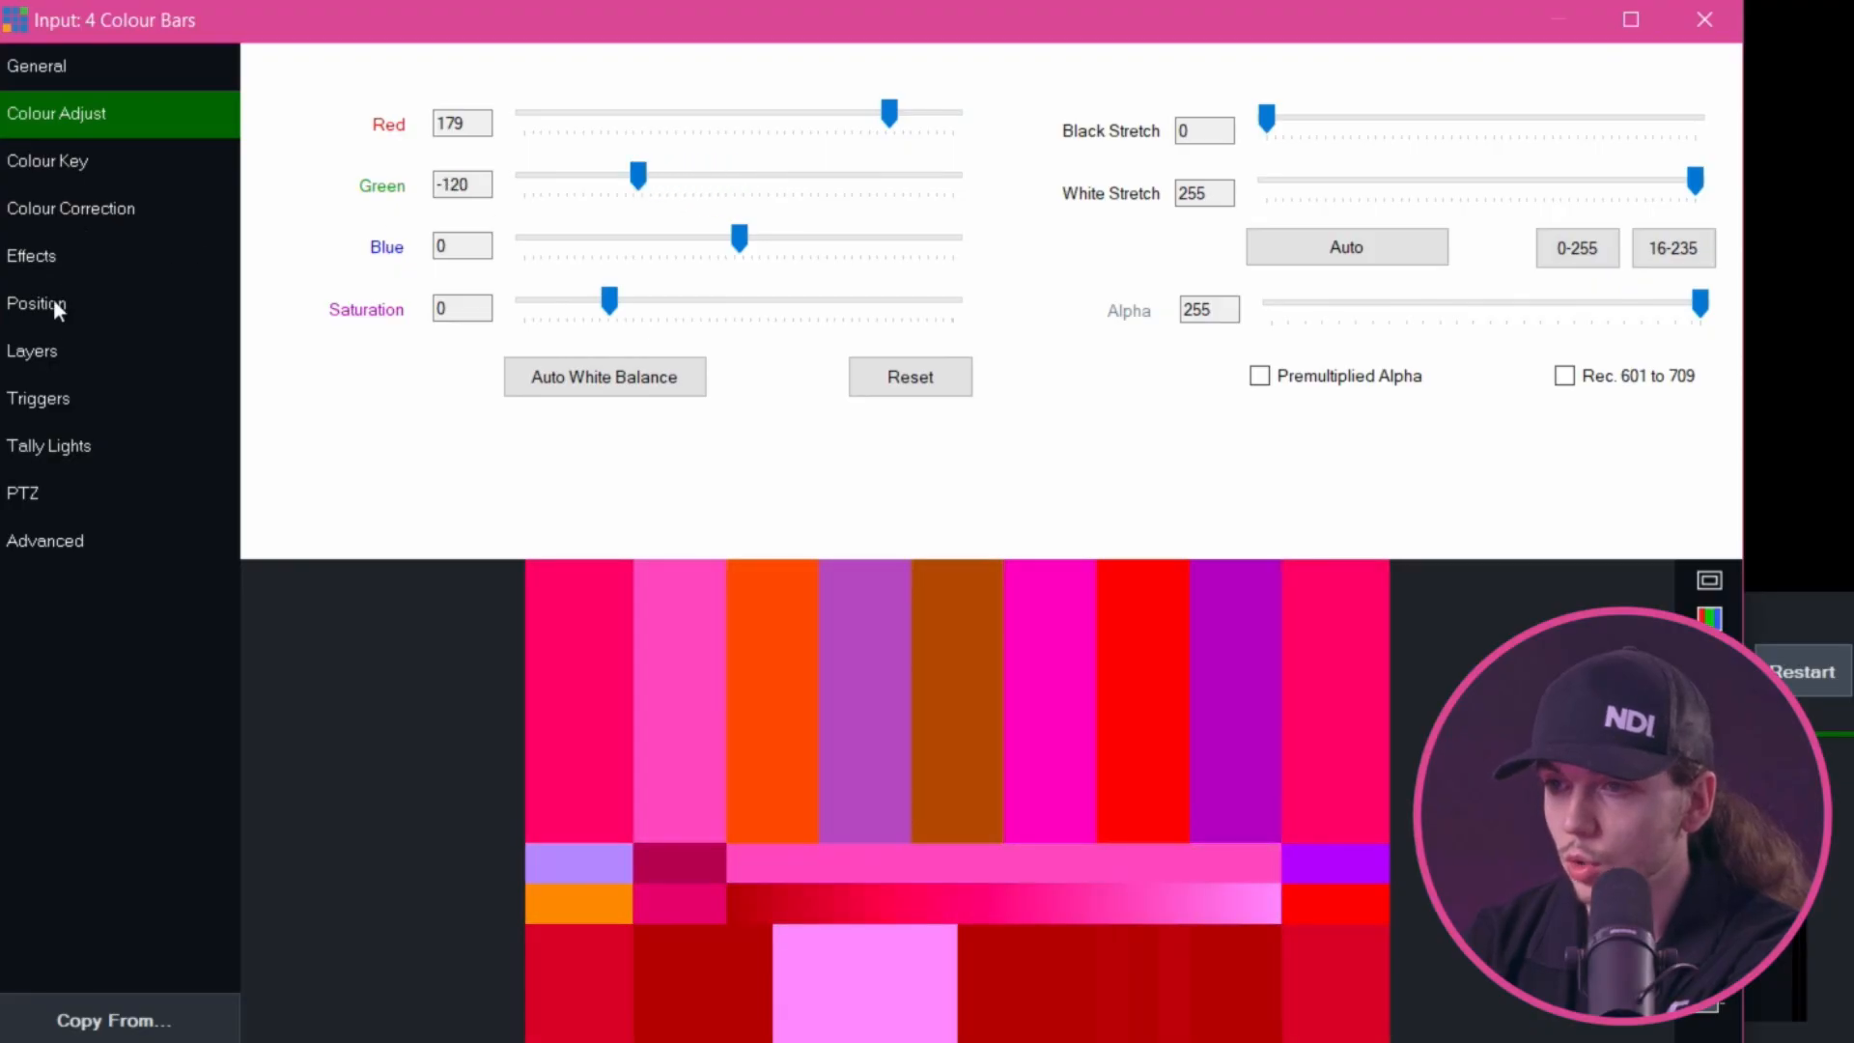
Try an Alpha Mask effect on input 4 Colour Bars, remove it and add a LUT effect instead
left_click(43, 256)
left_click(271, 416)
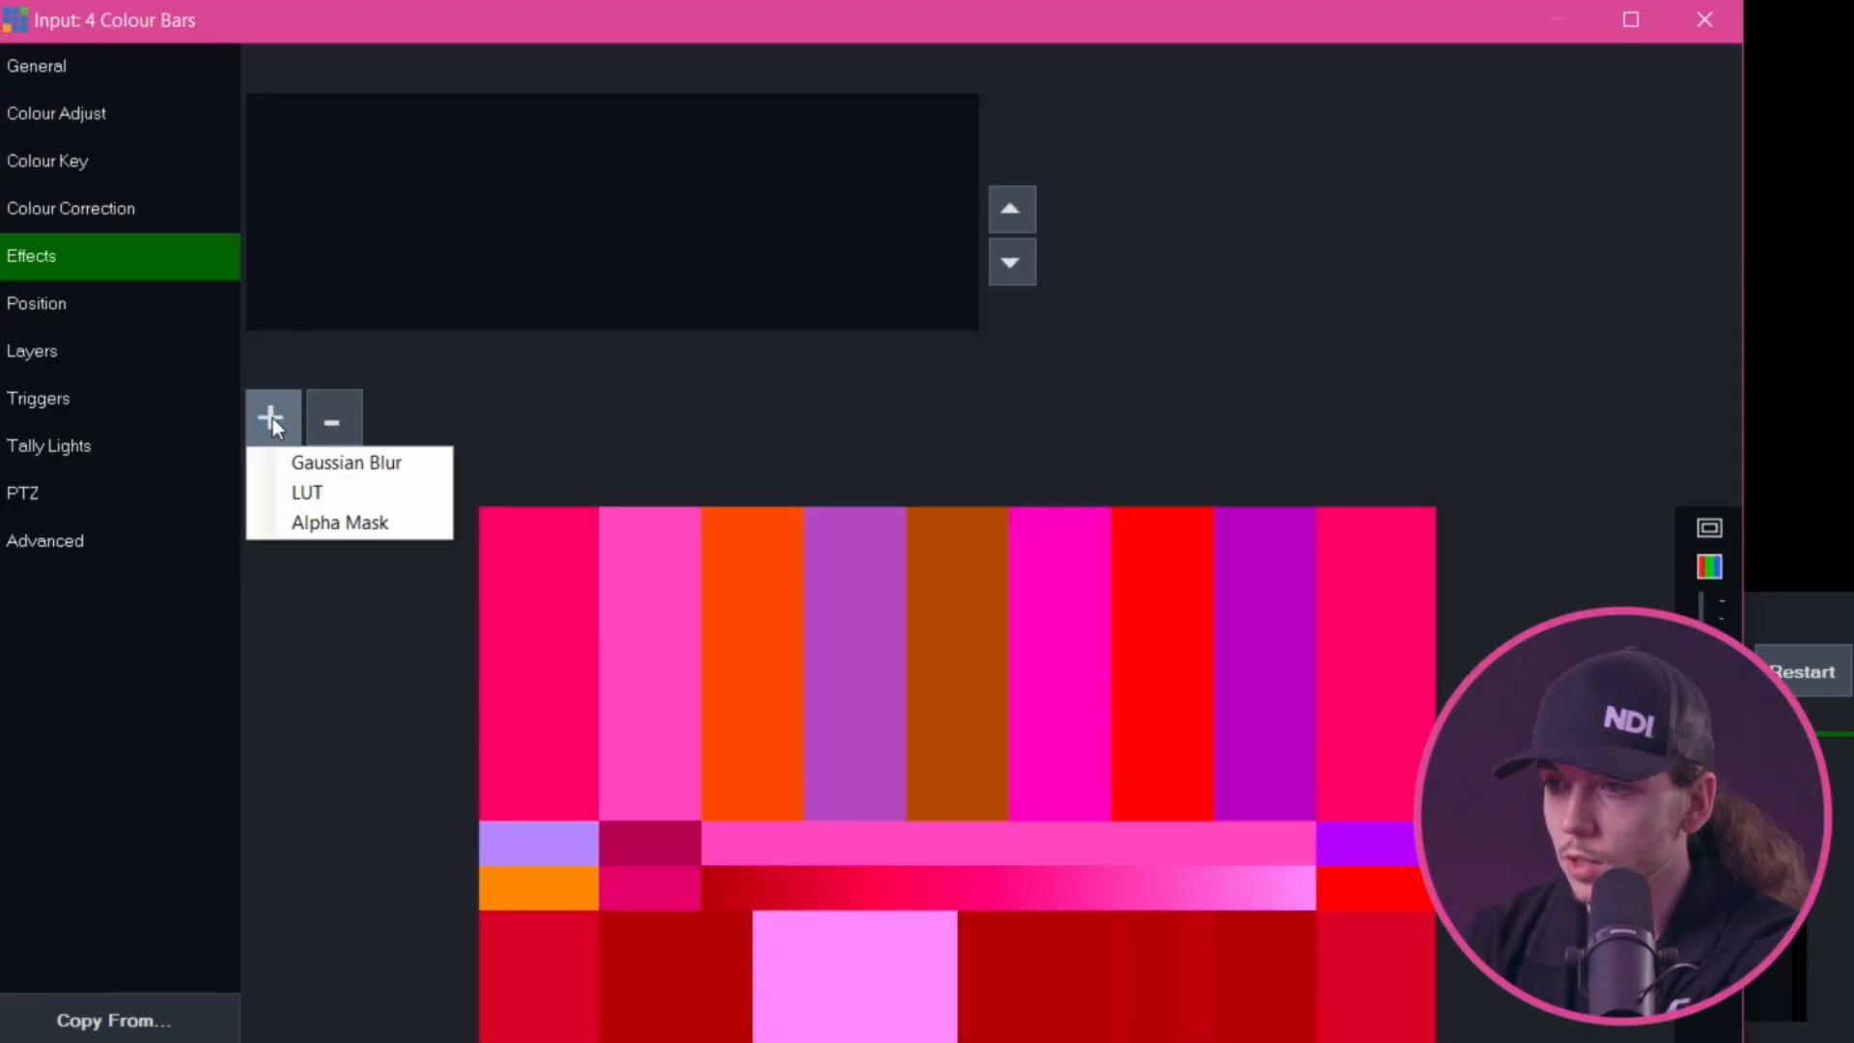
left_click(325, 526)
left_click(352, 425)
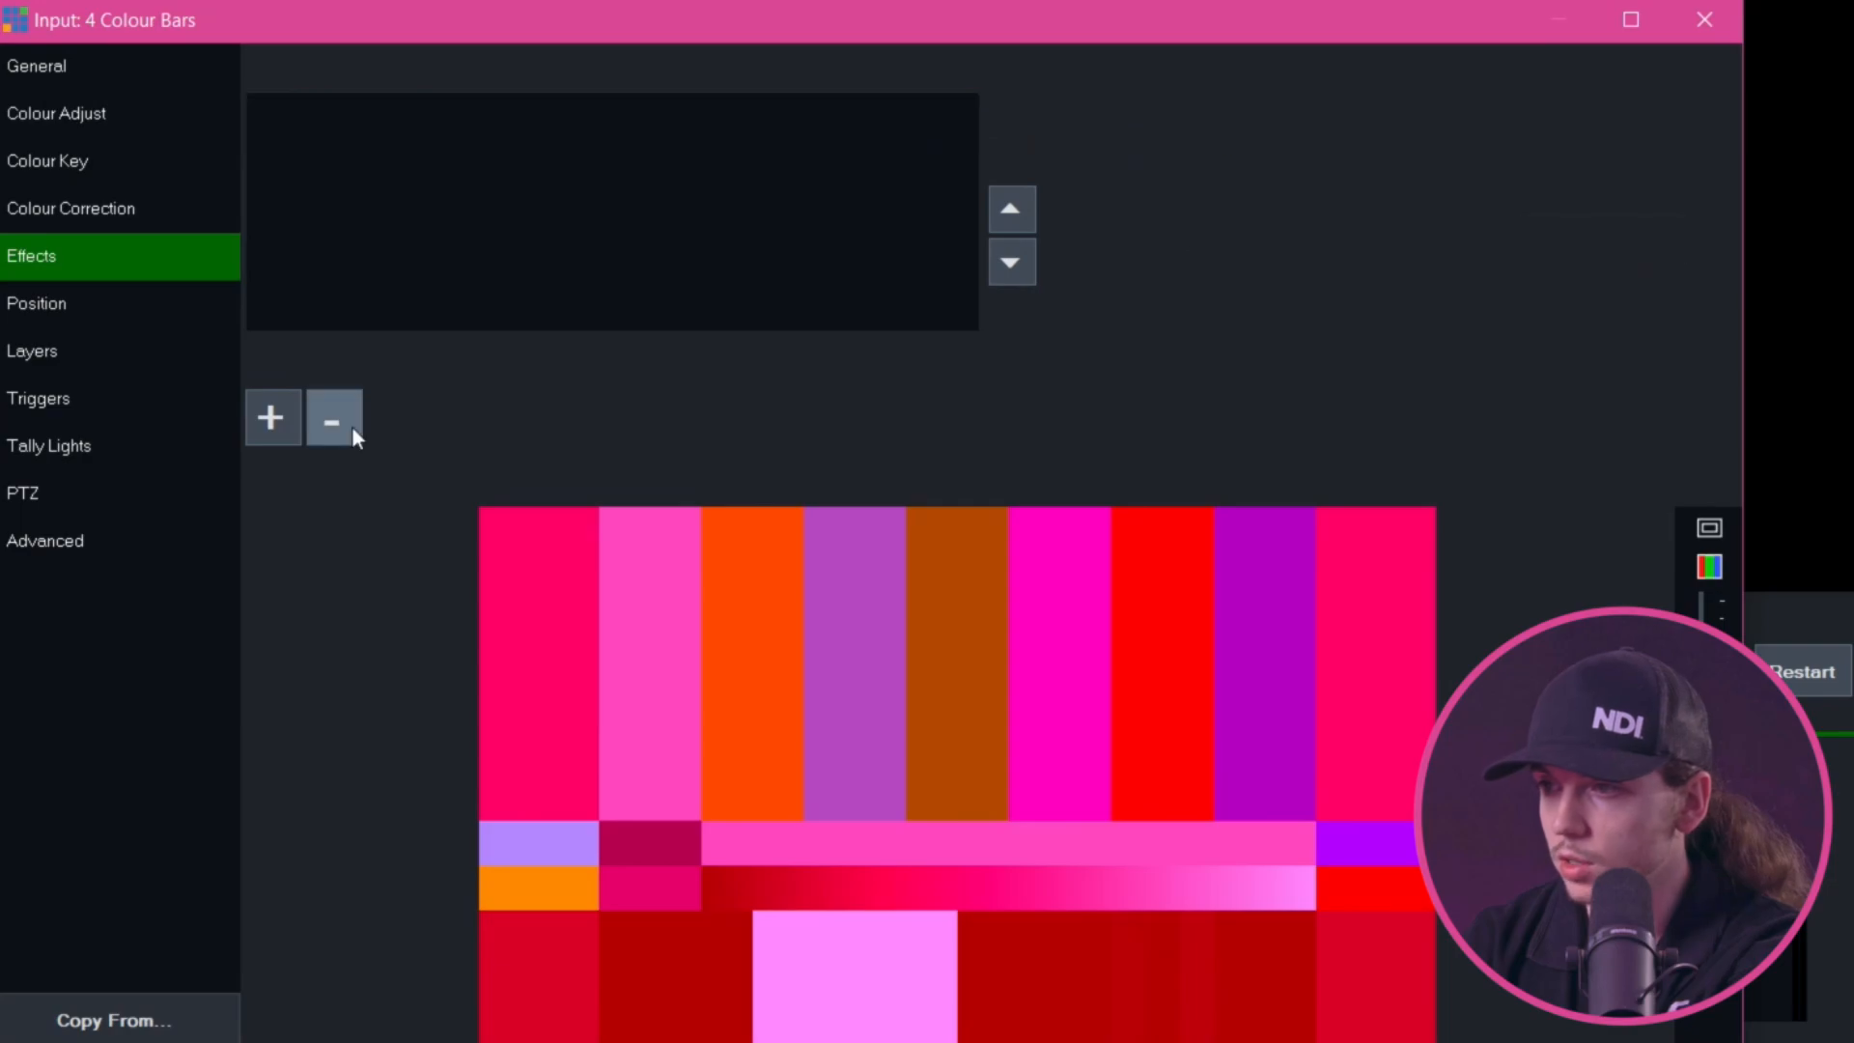
left_click(270, 417)
left_click(328, 490)
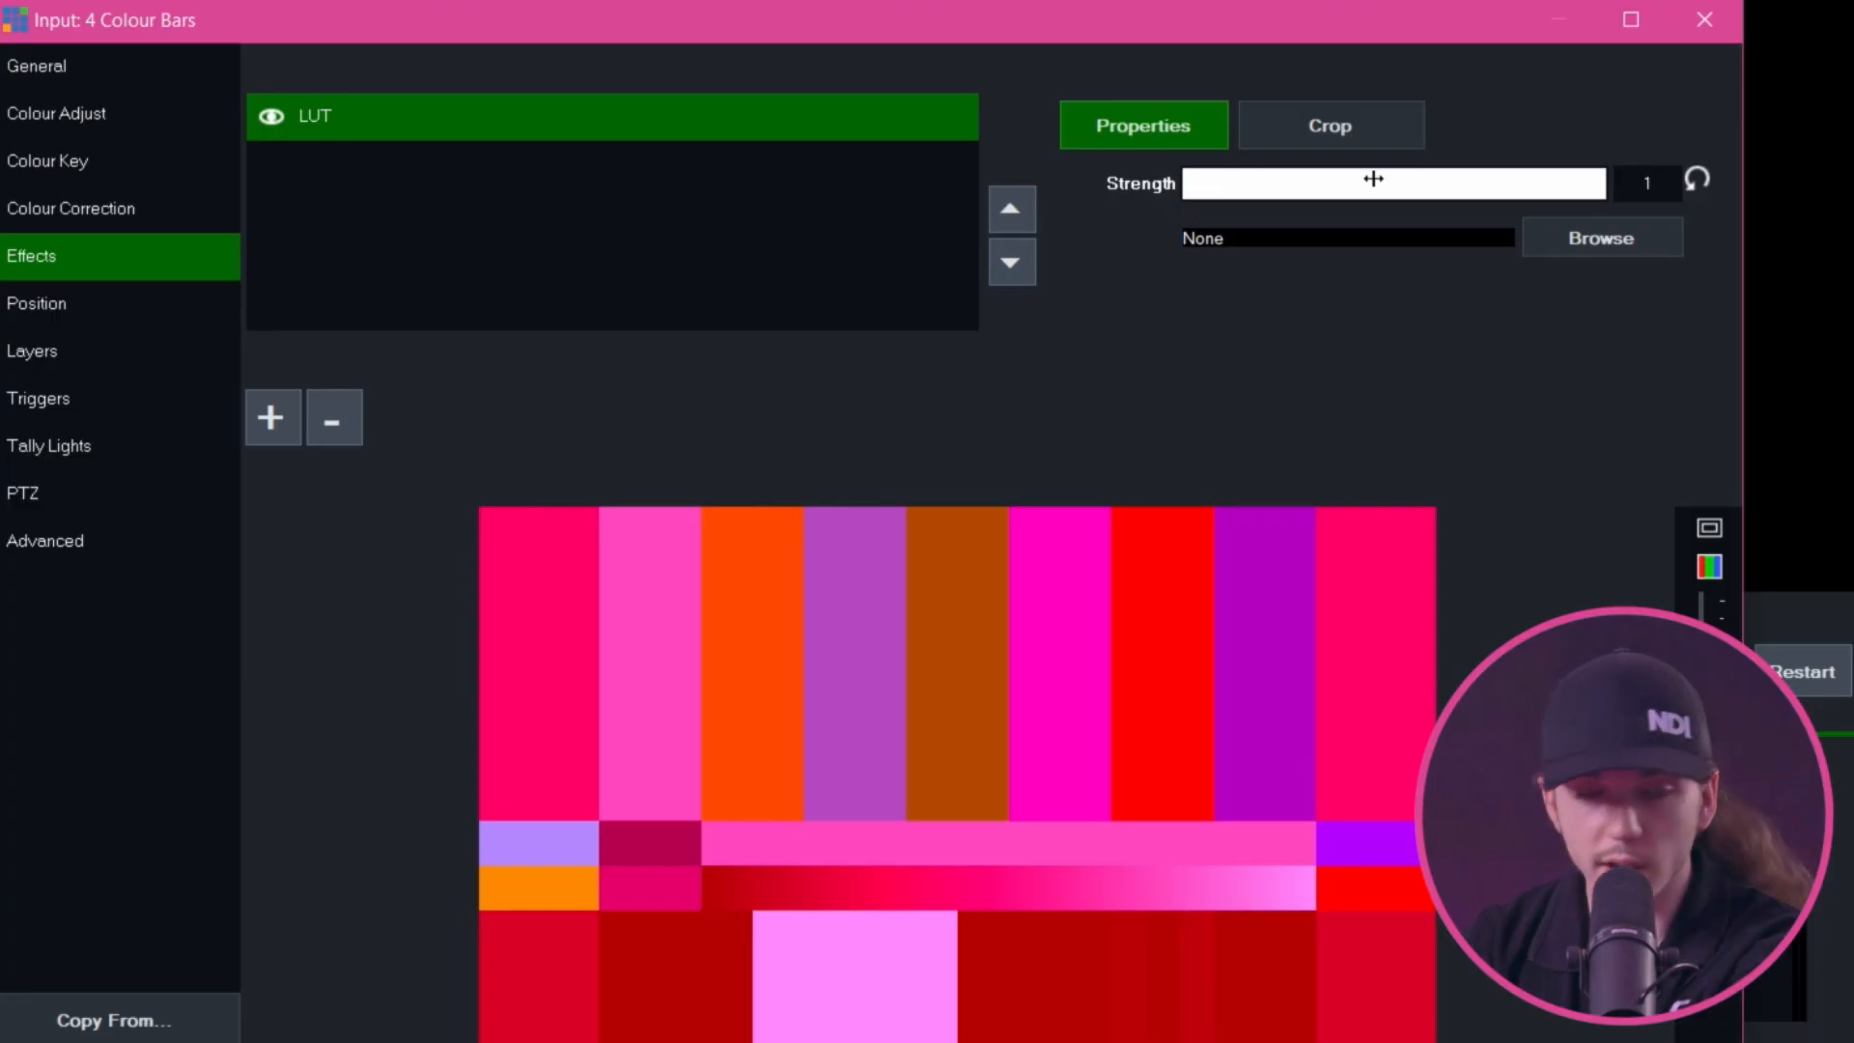
Set the Main position of input 4 Colour Bars to Zoom 0.59375 and Crop Y1 348, and close its settings
left_click(54, 334)
left_click(792, 67)
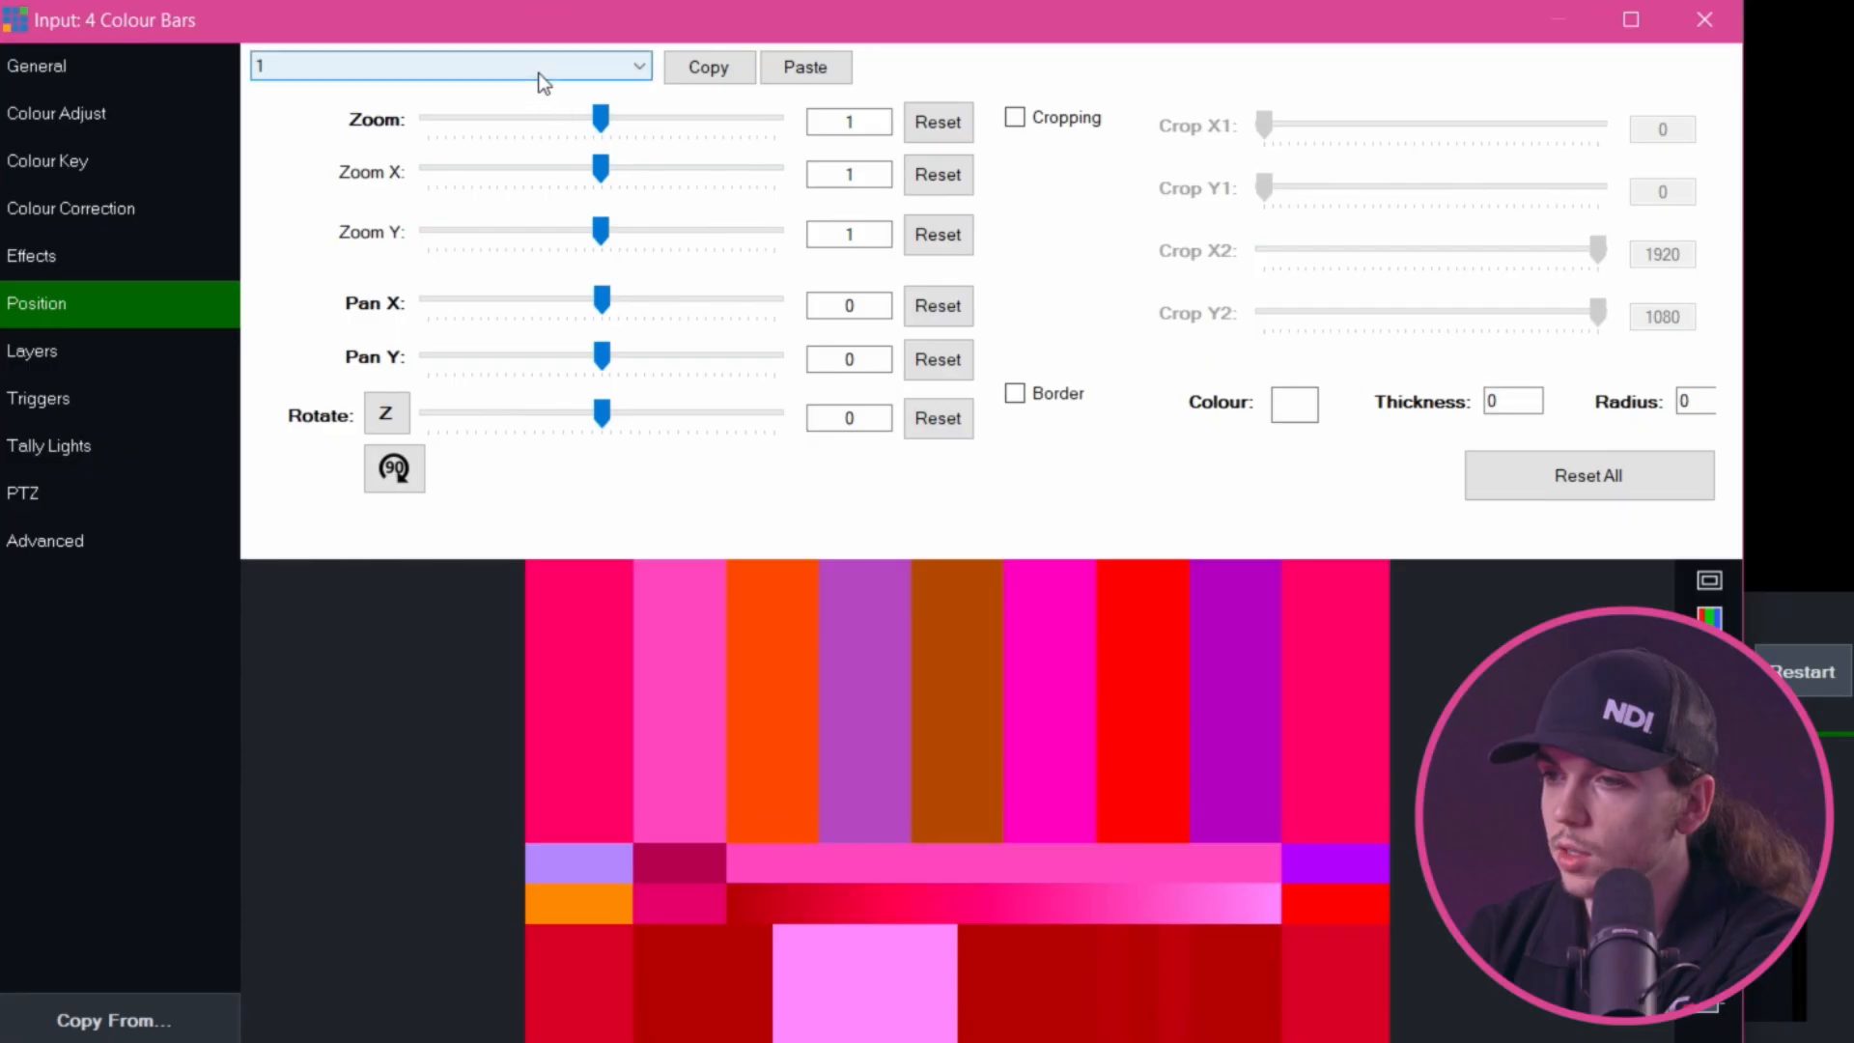
left_click(538, 70)
left_click(481, 96)
left_click_drag(603, 118, 530, 118)
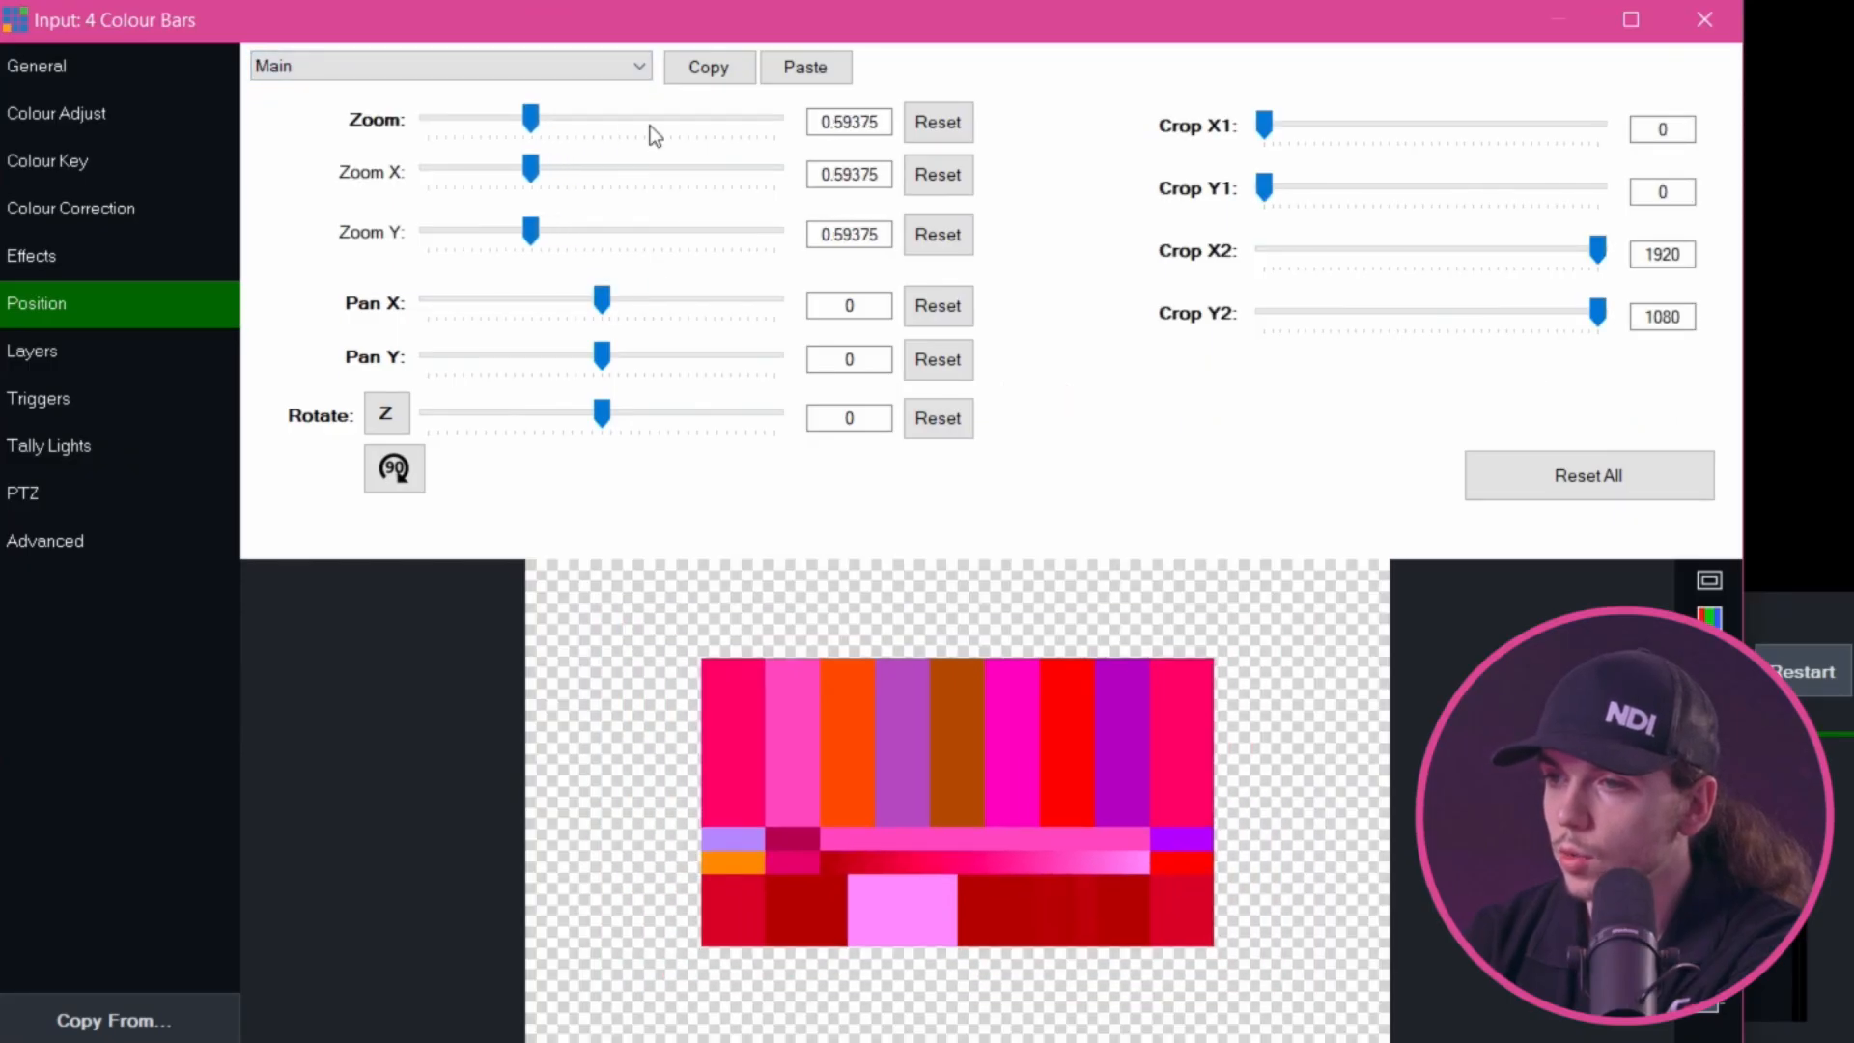
left_click_drag(1264, 187, 1374, 186)
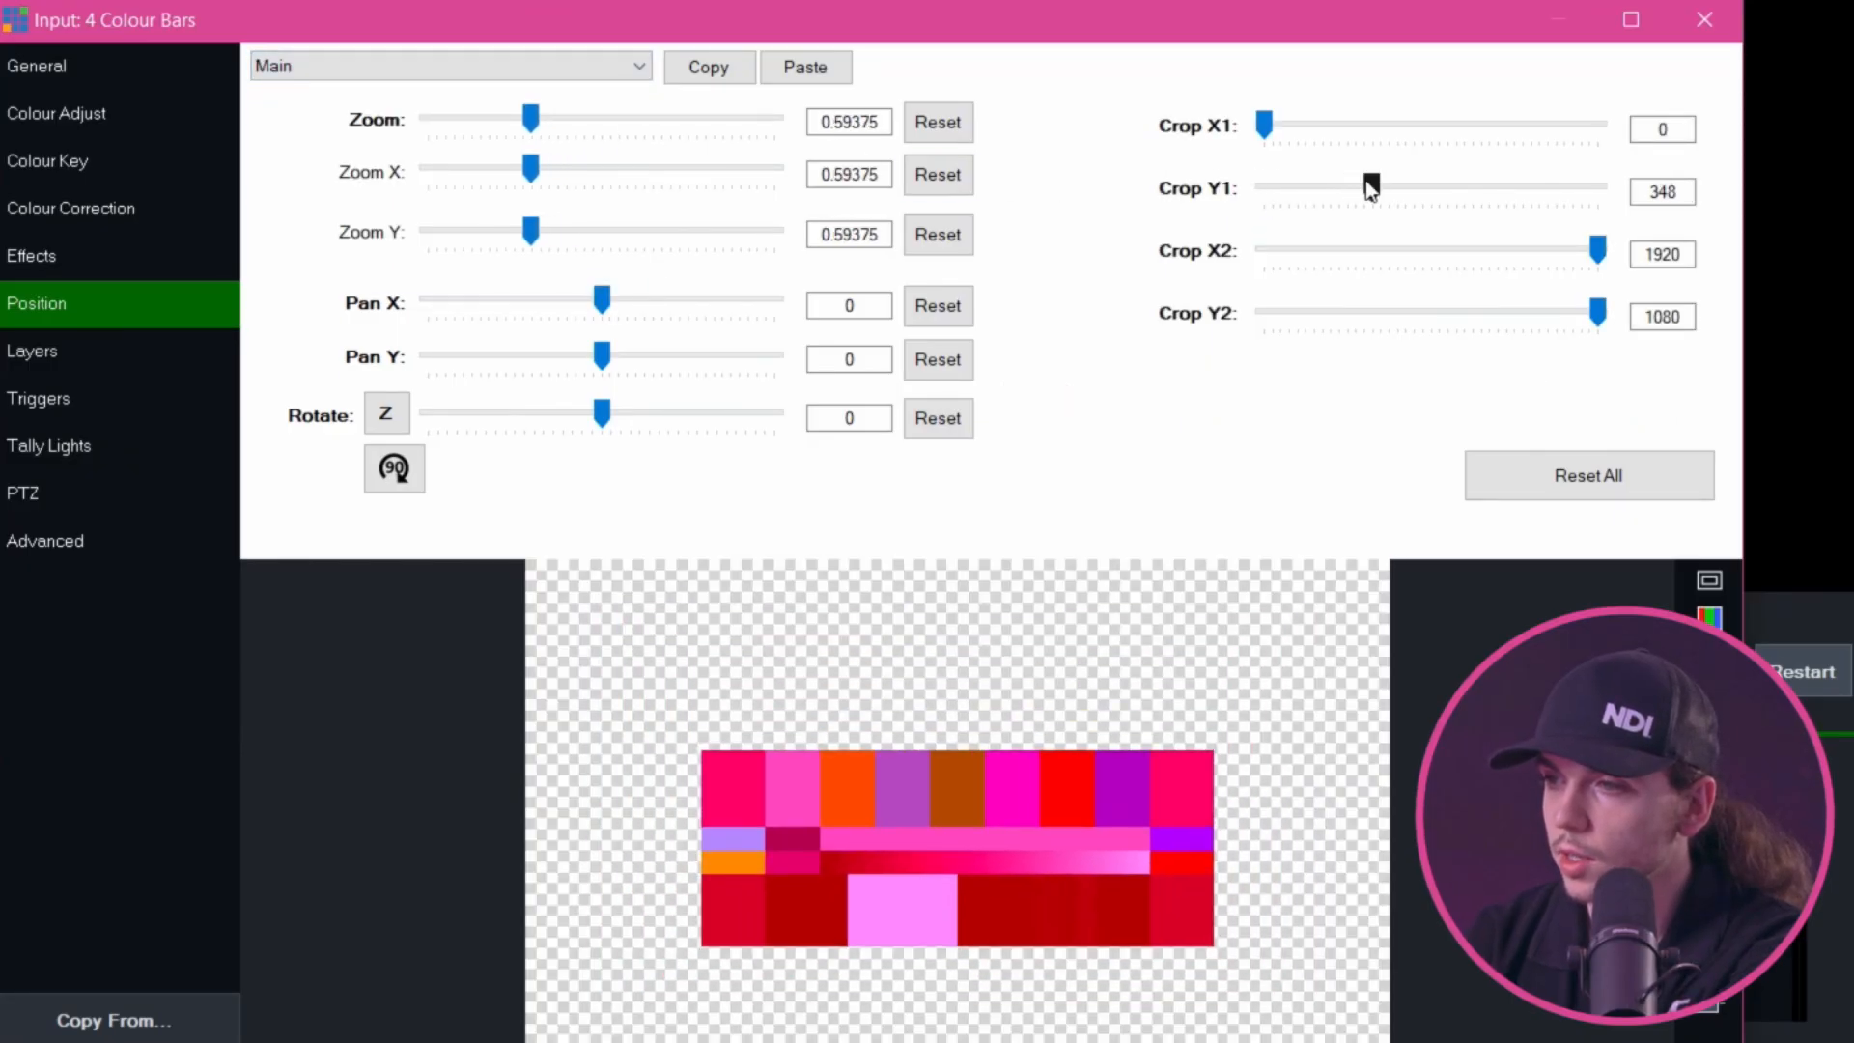
left_click(1704, 20)
Copy the Colour Adjust, Key and Correction settings from input 4 Colour Bars to input 3 Colour Bars
left_click(649, 1009)
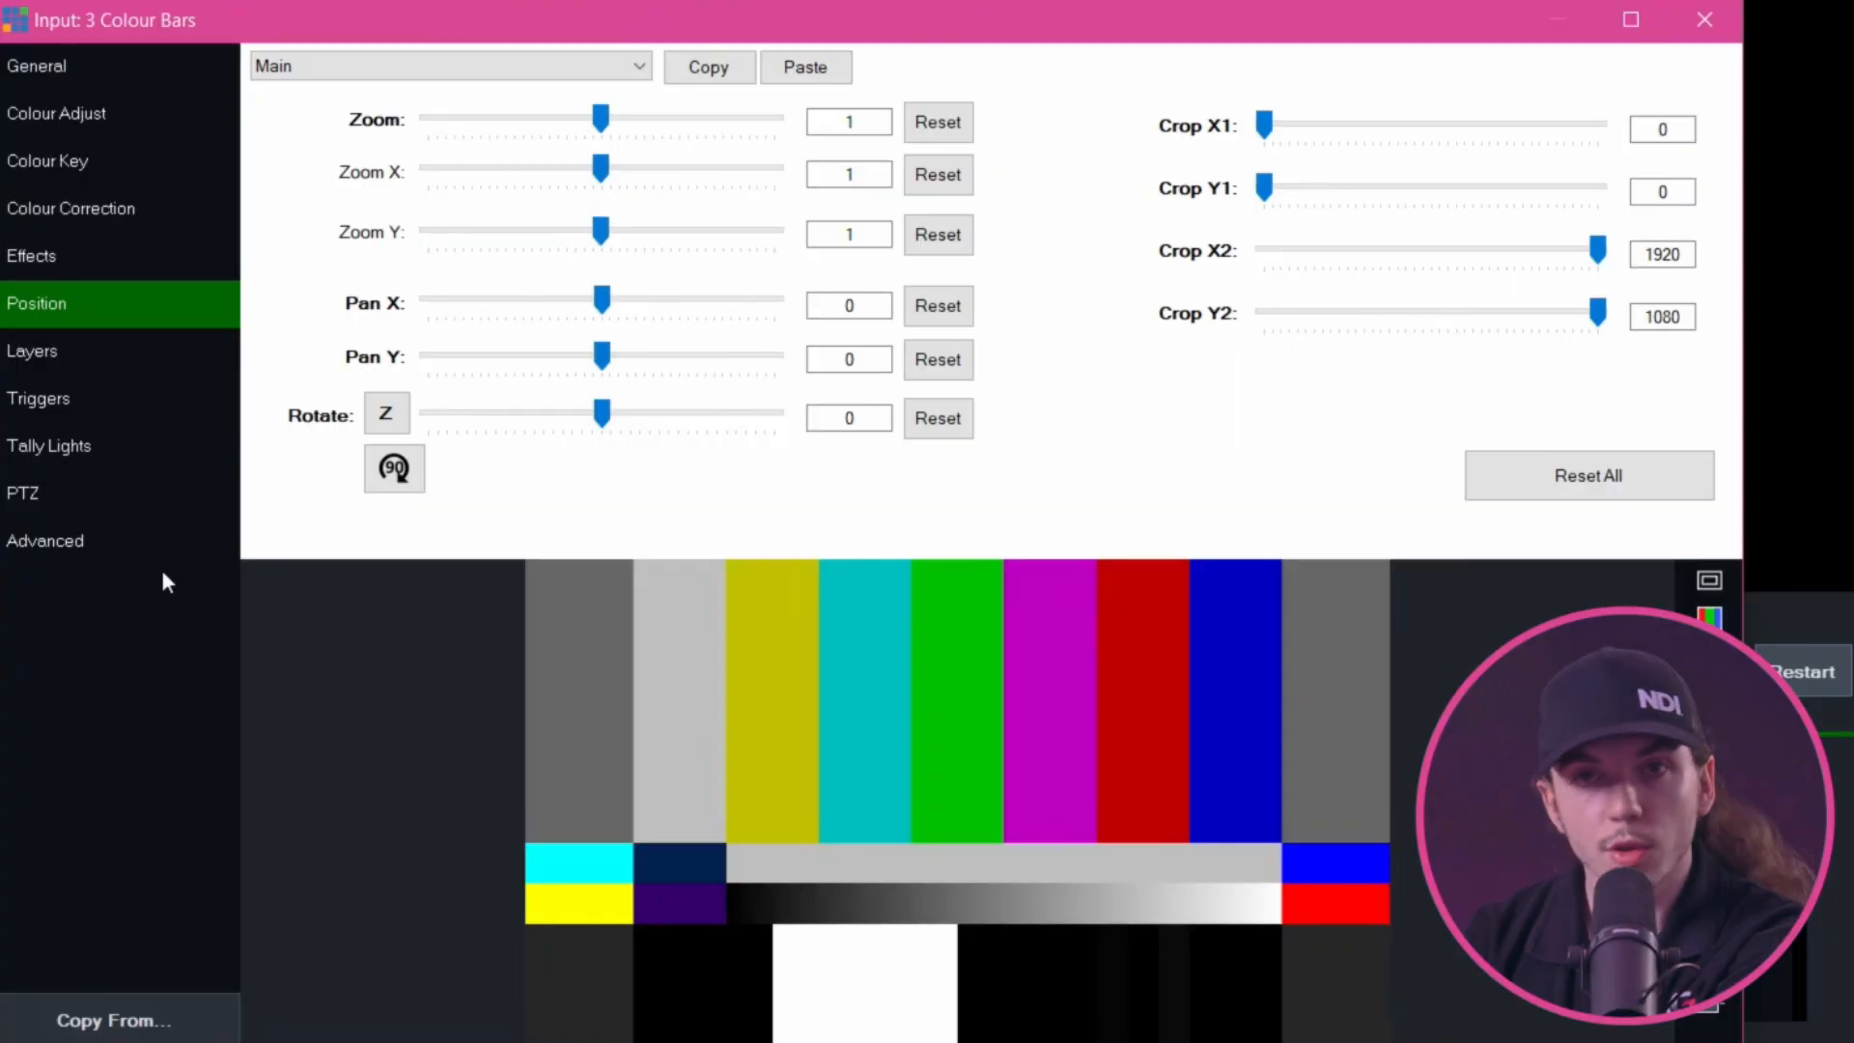
left_click(106, 1019)
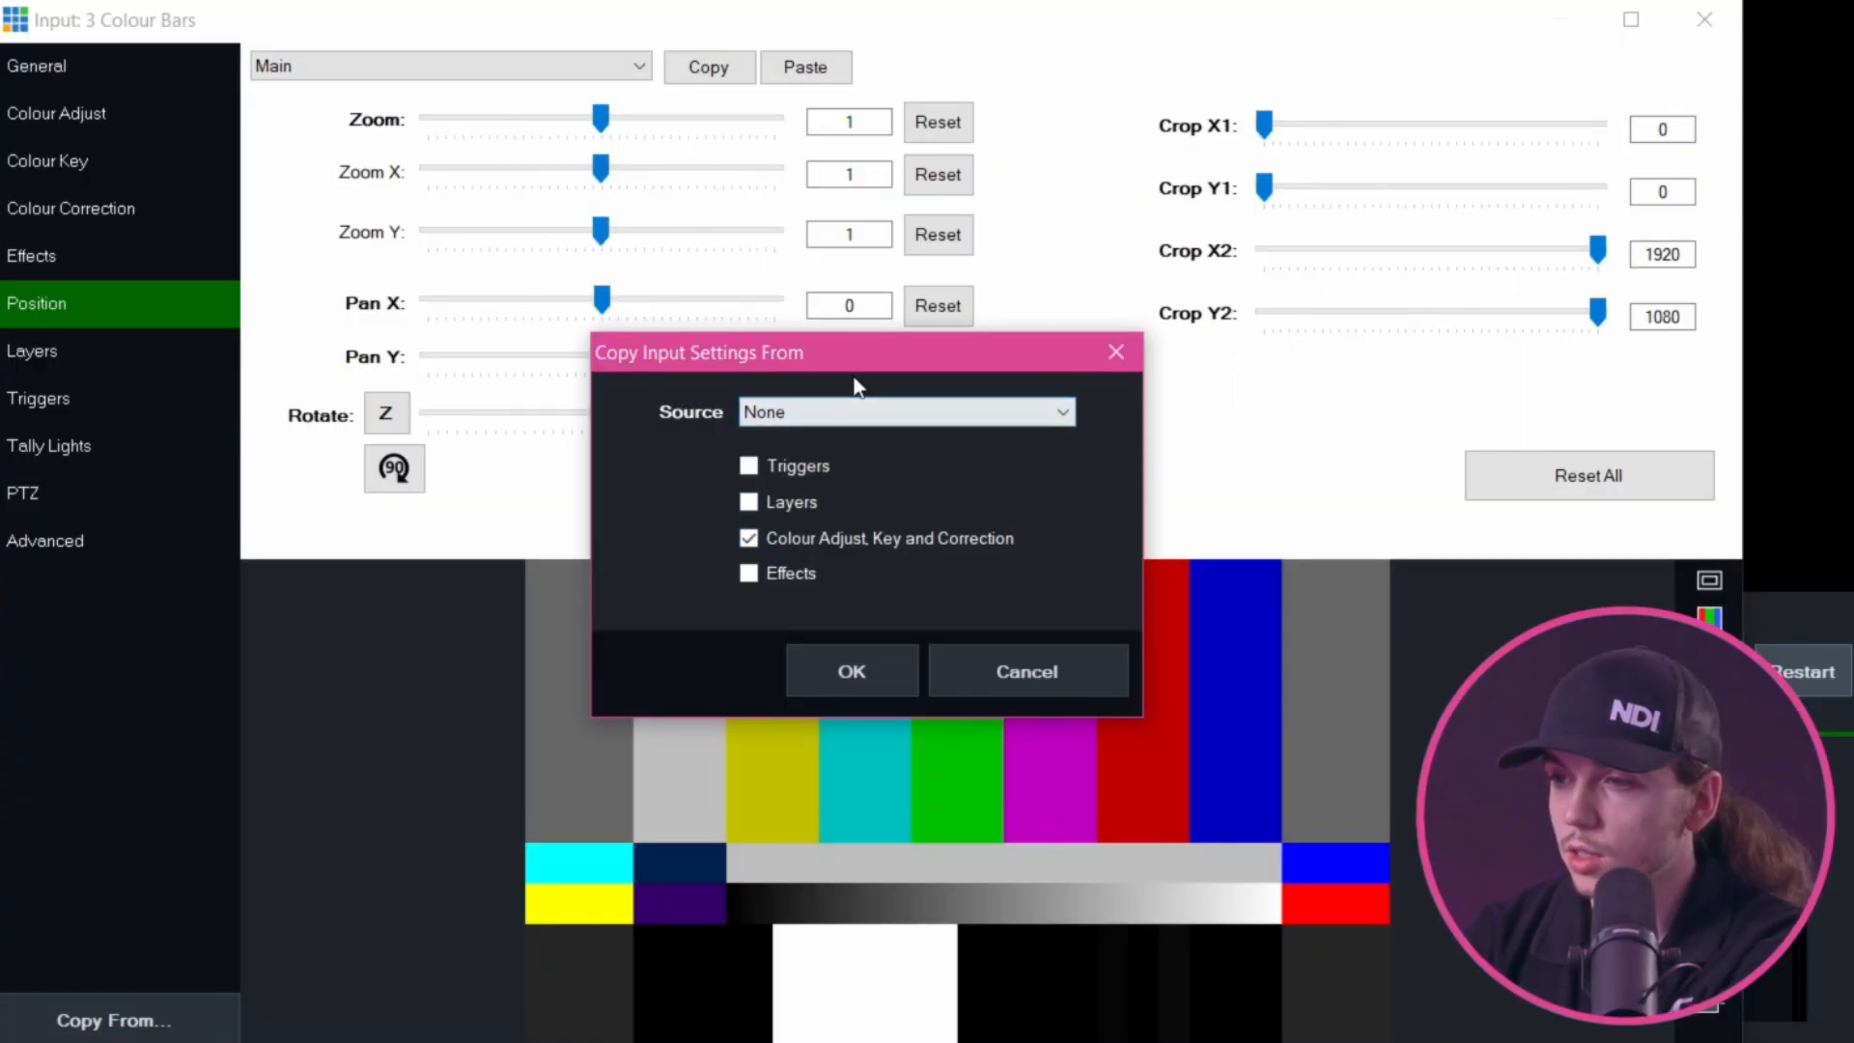
left_click(852, 412)
left_click(840, 494)
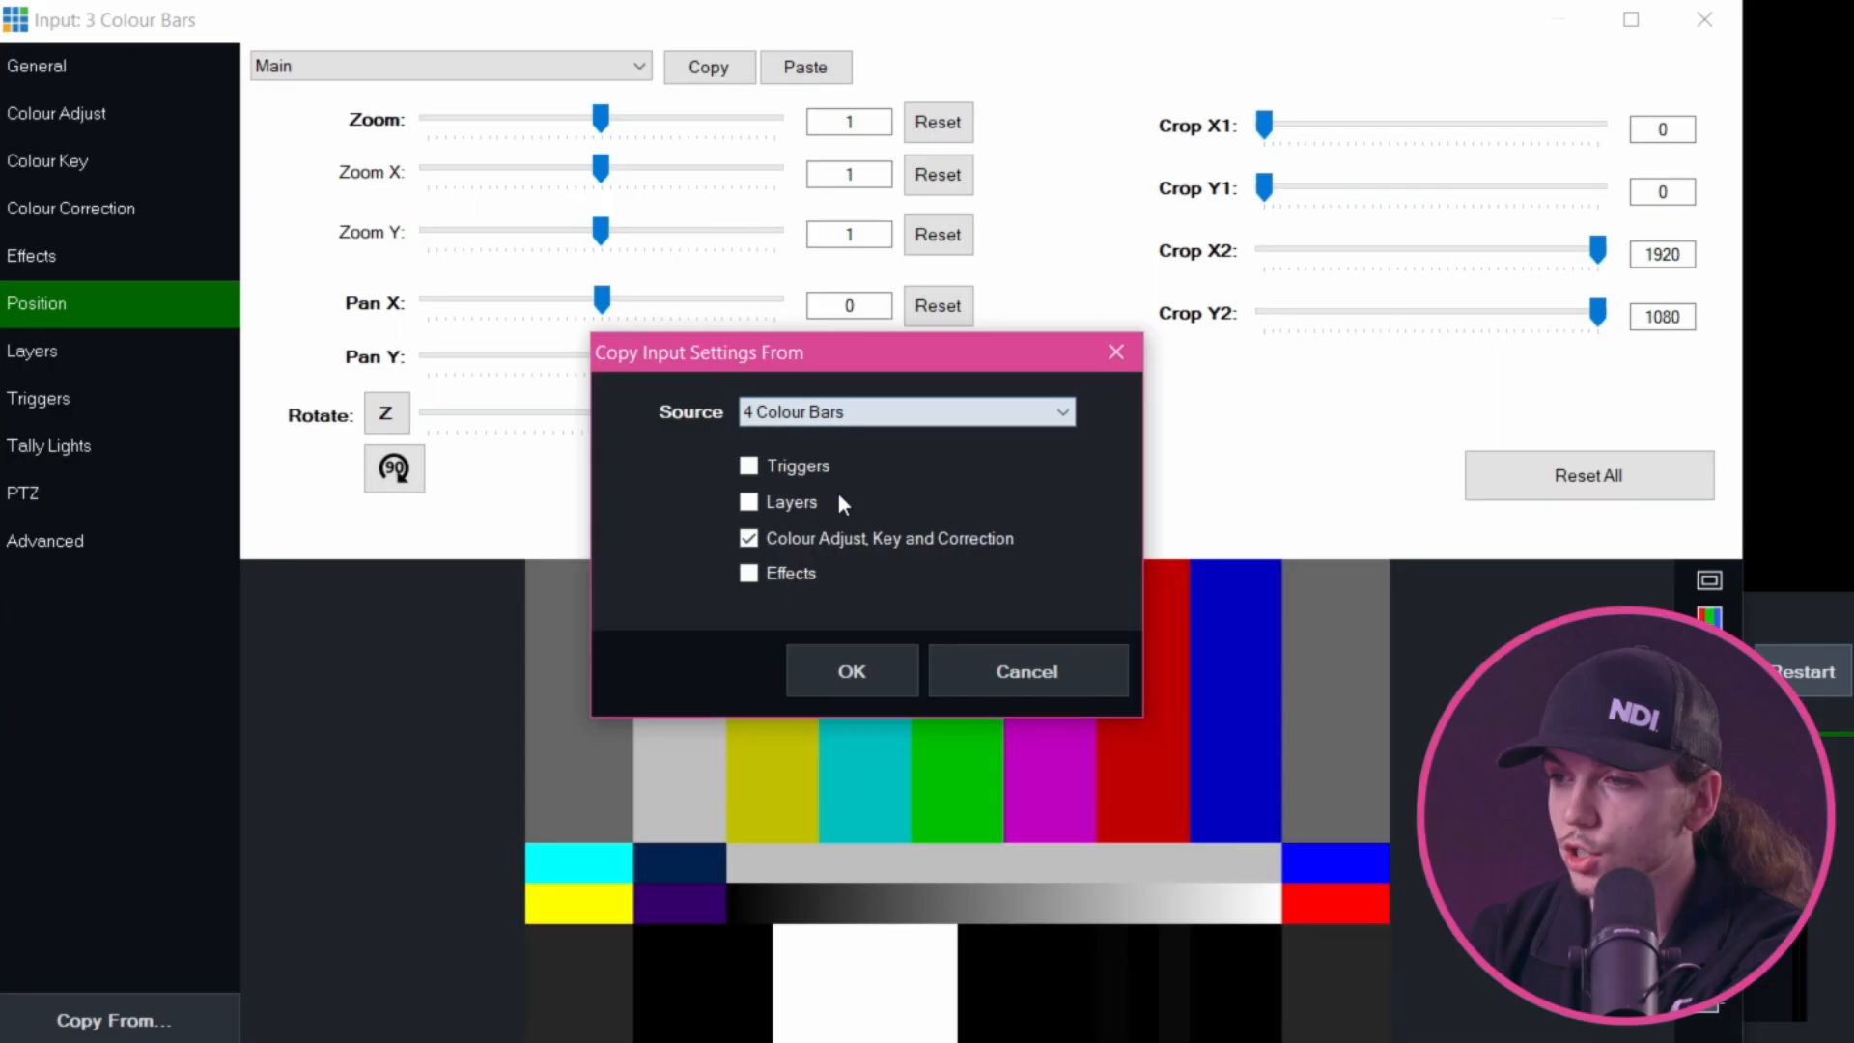
left_click(853, 673)
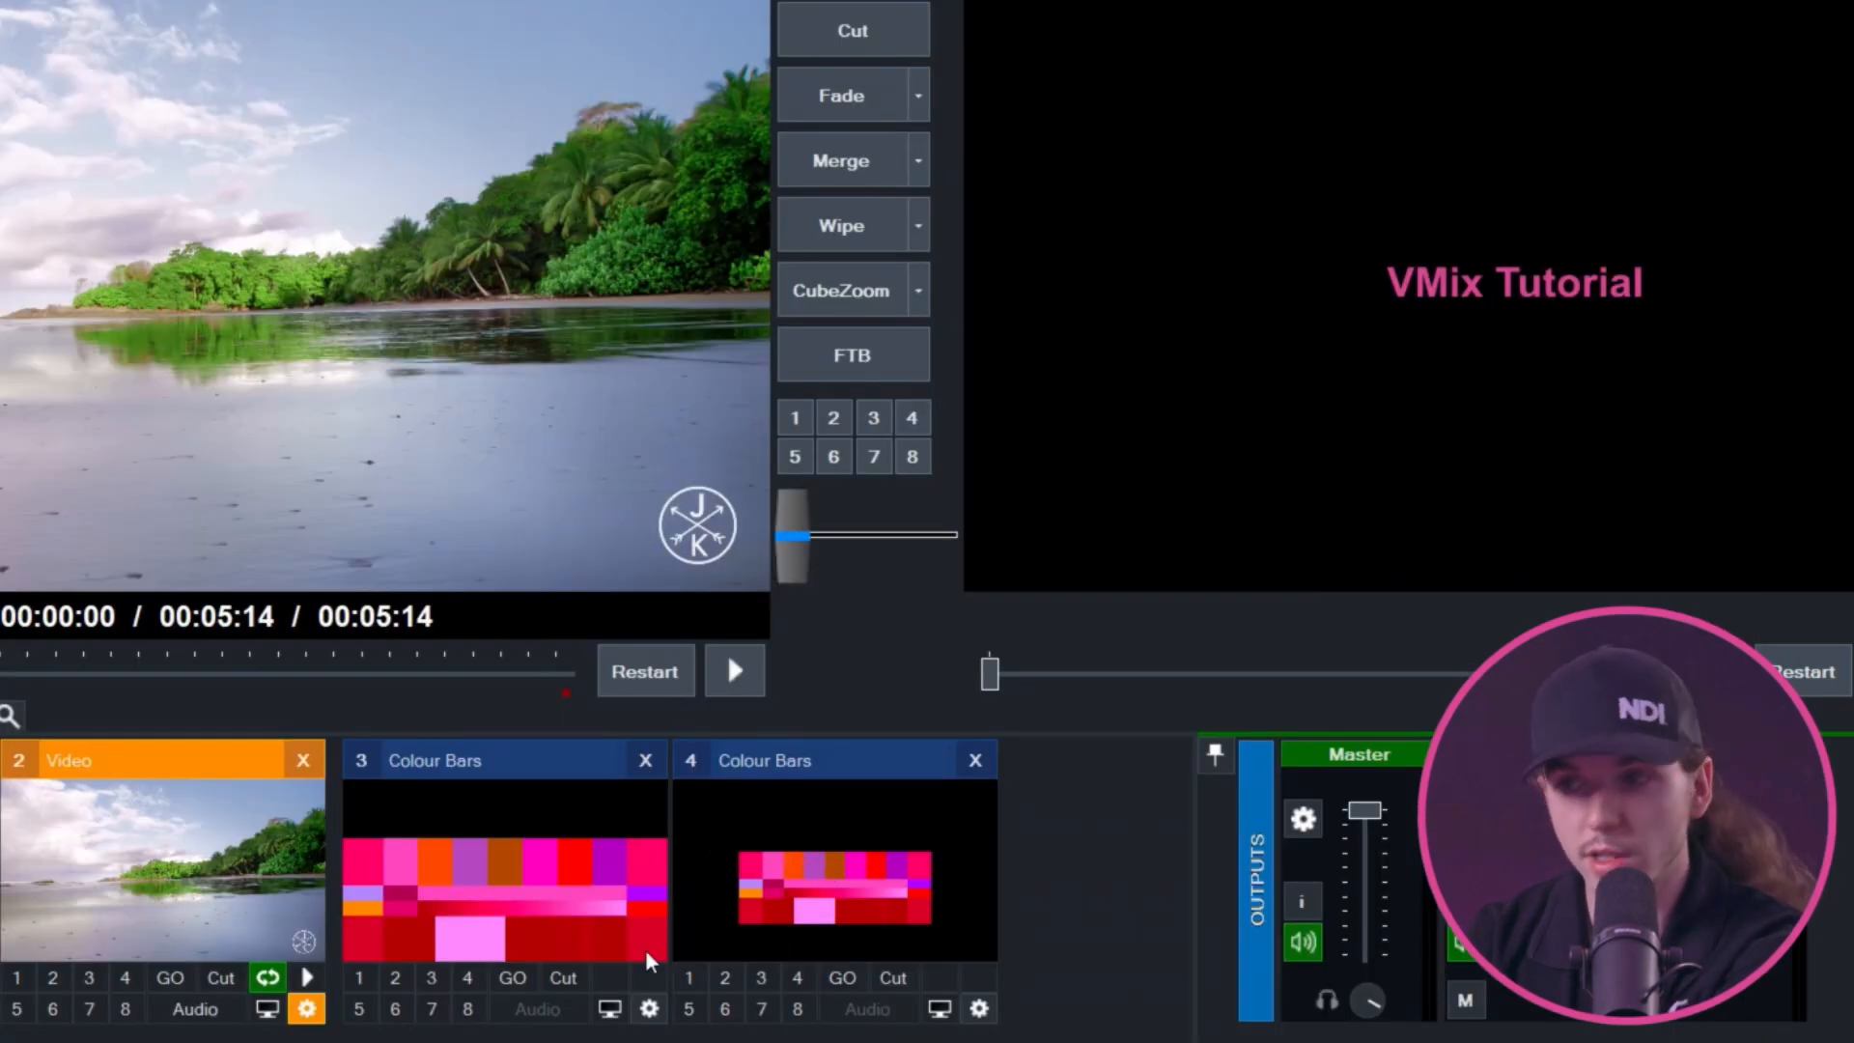
Review which setting categories can be copied into input 3 Colour Bars, and cancel without copying
left_click(649, 1008)
left_click(145, 1020)
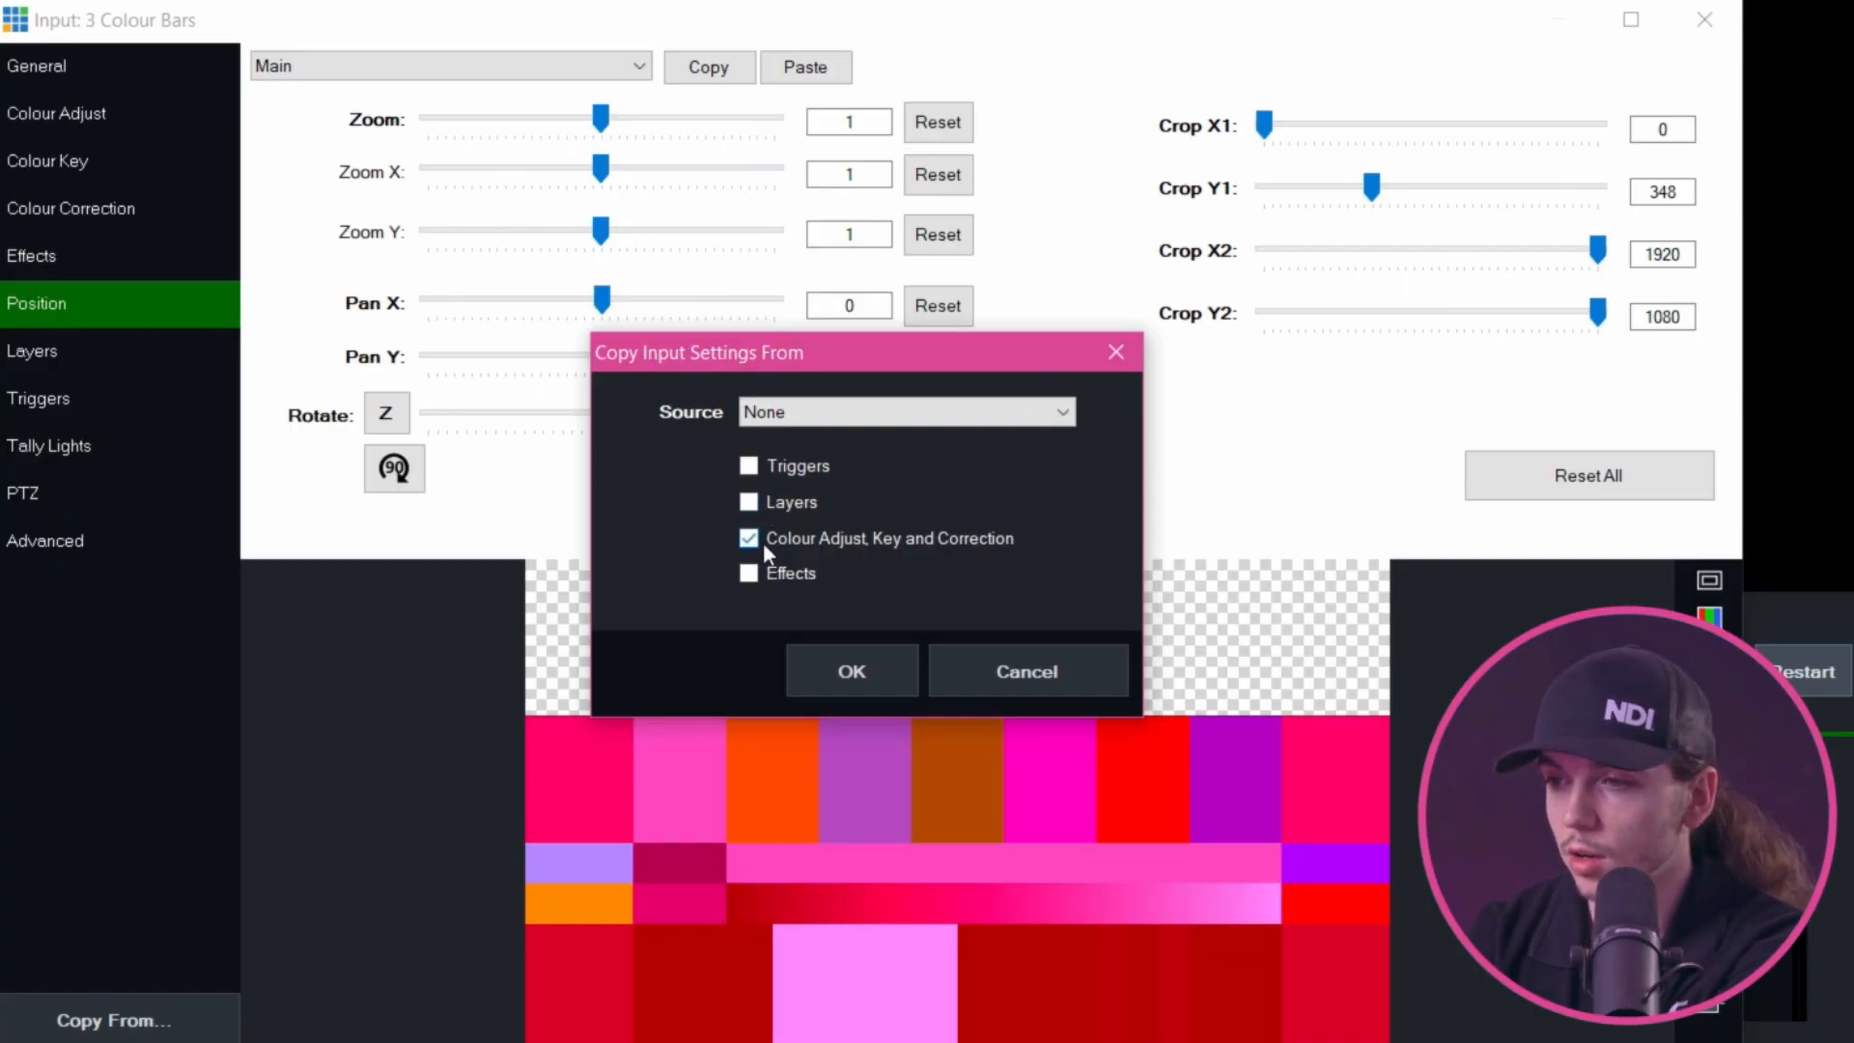
key("Escape")
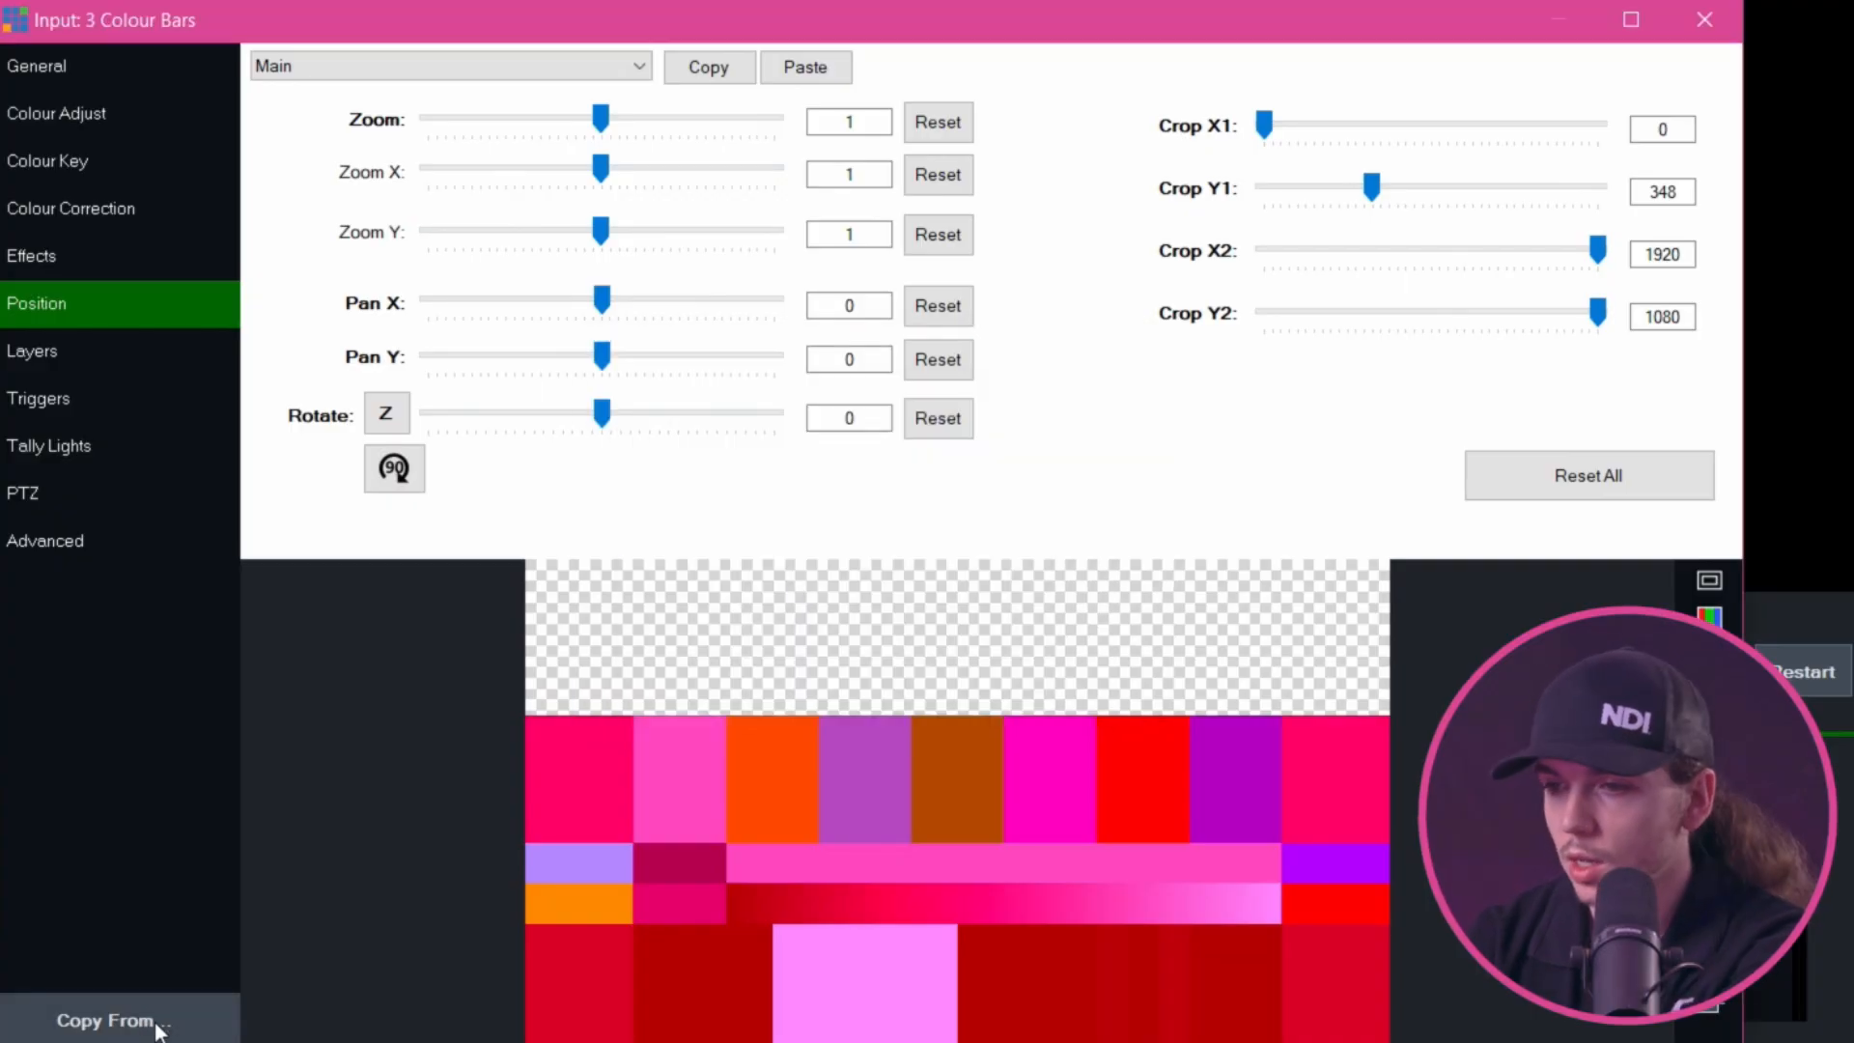
left_click(153, 1019)
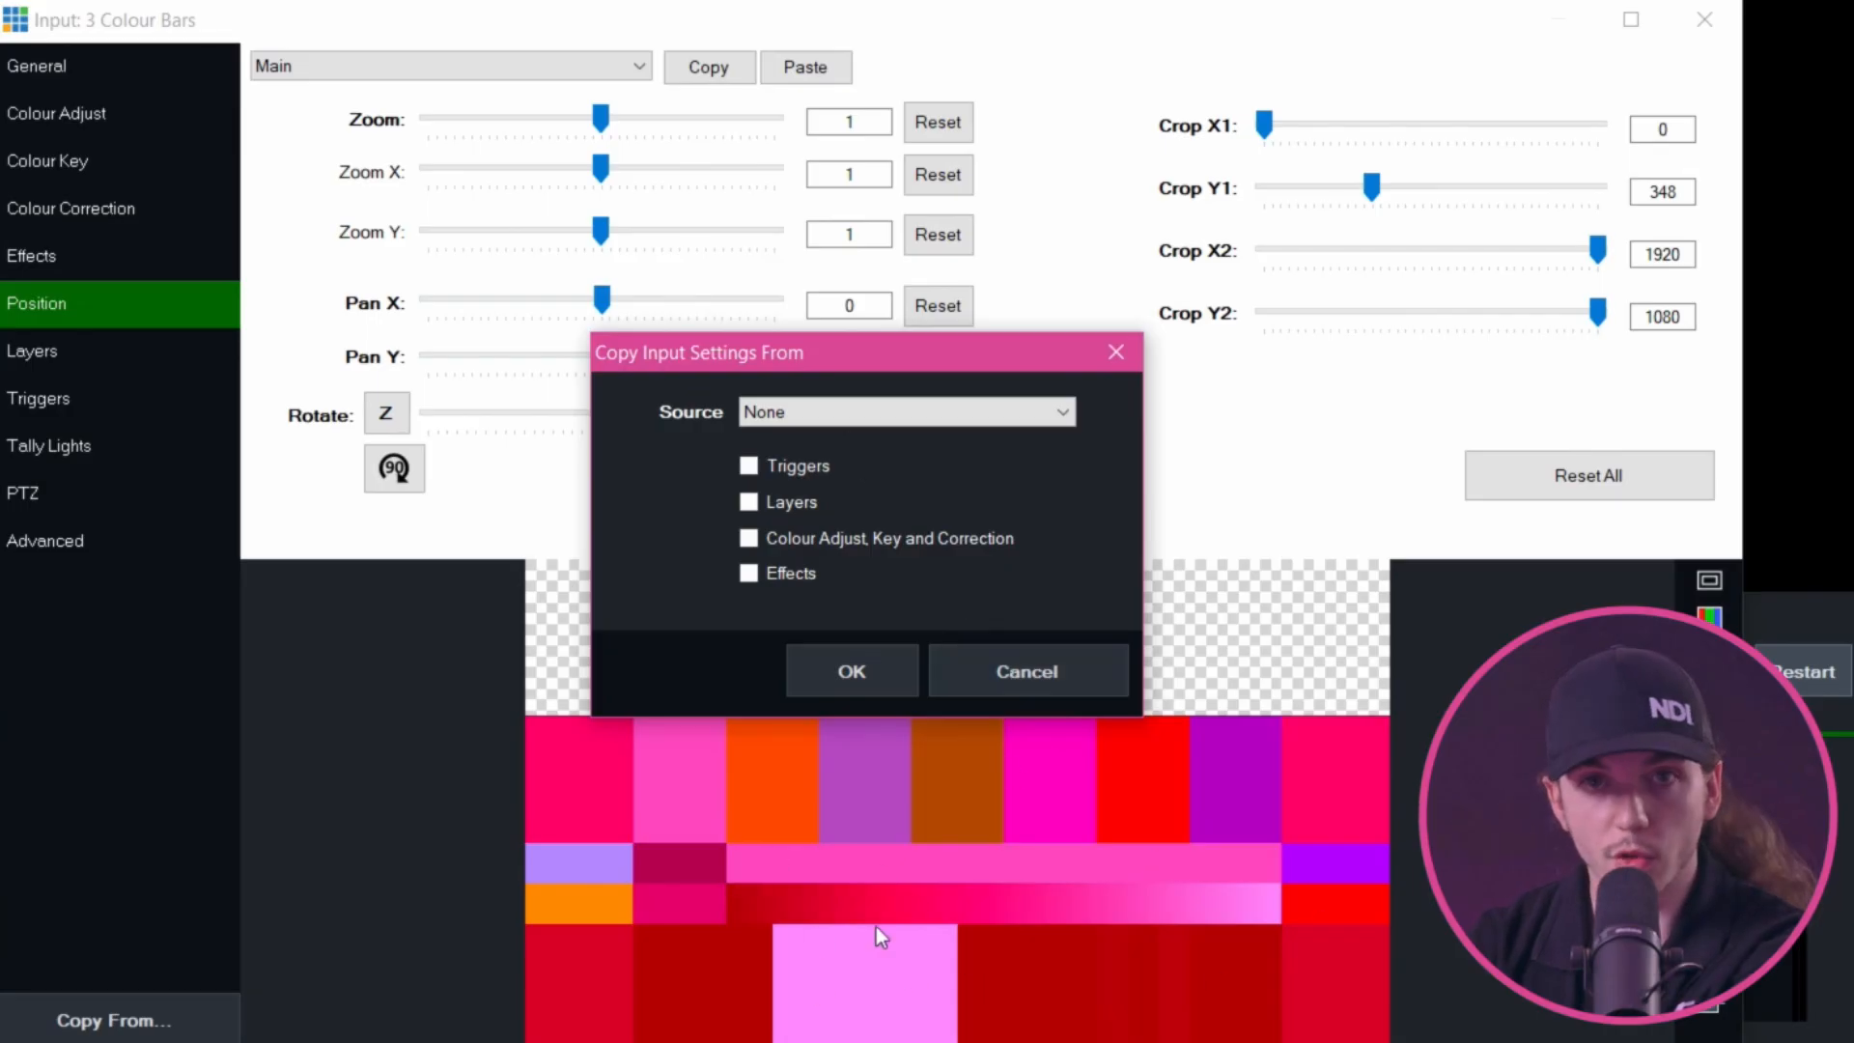
left_click(1028, 673)
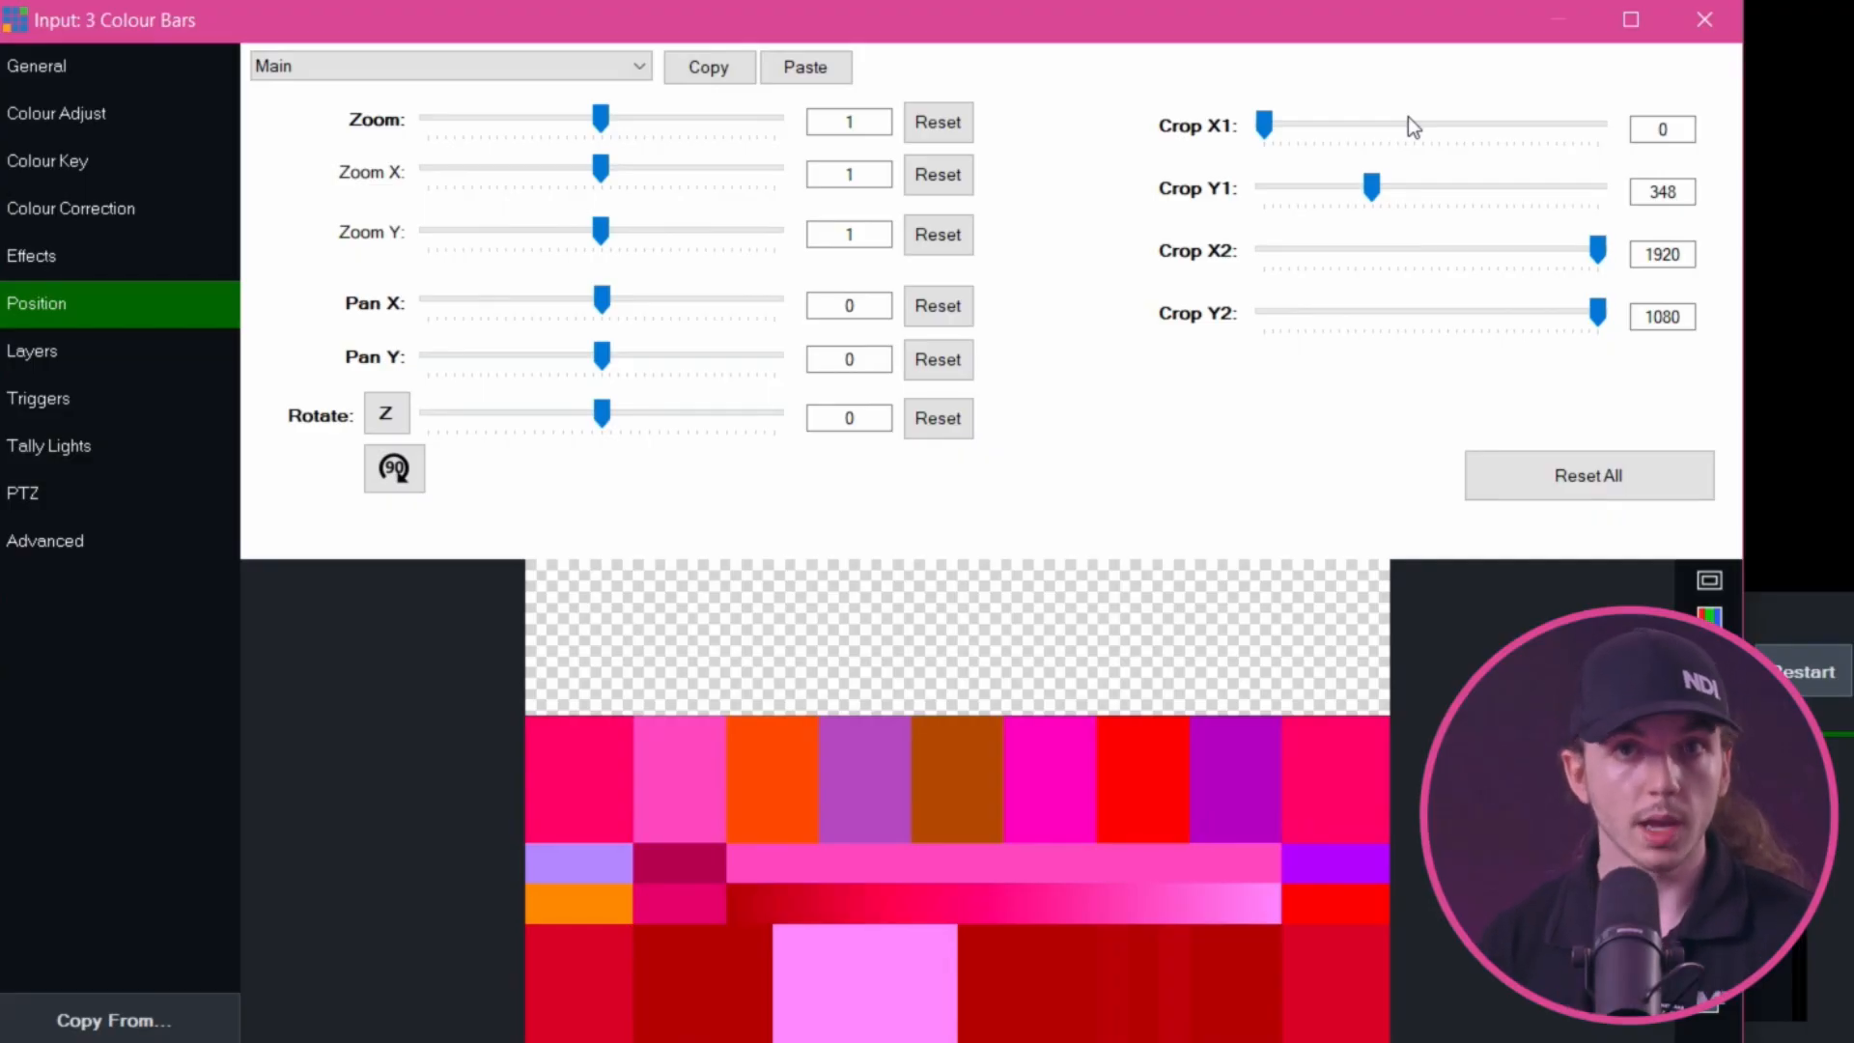
View the Layers and General settings of input 3 Colour Bars and close the window
left_click(42, 353)
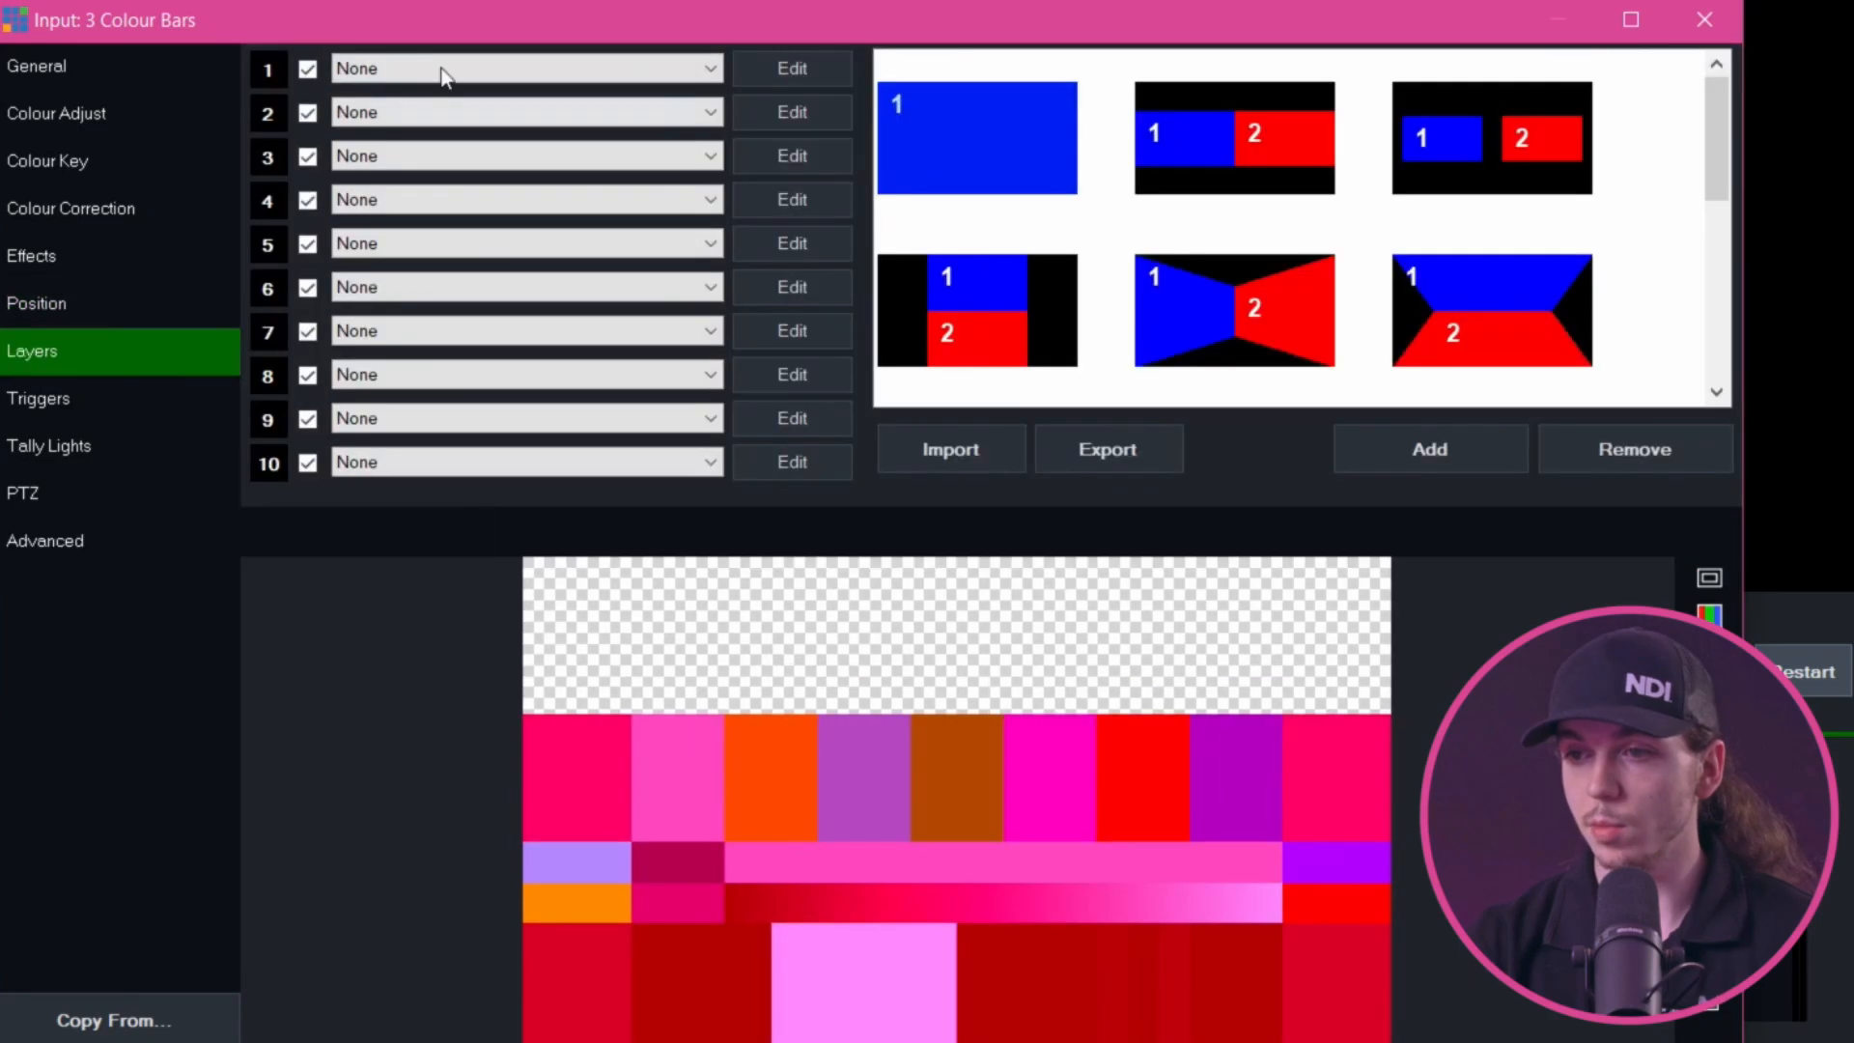
left_click(64, 83)
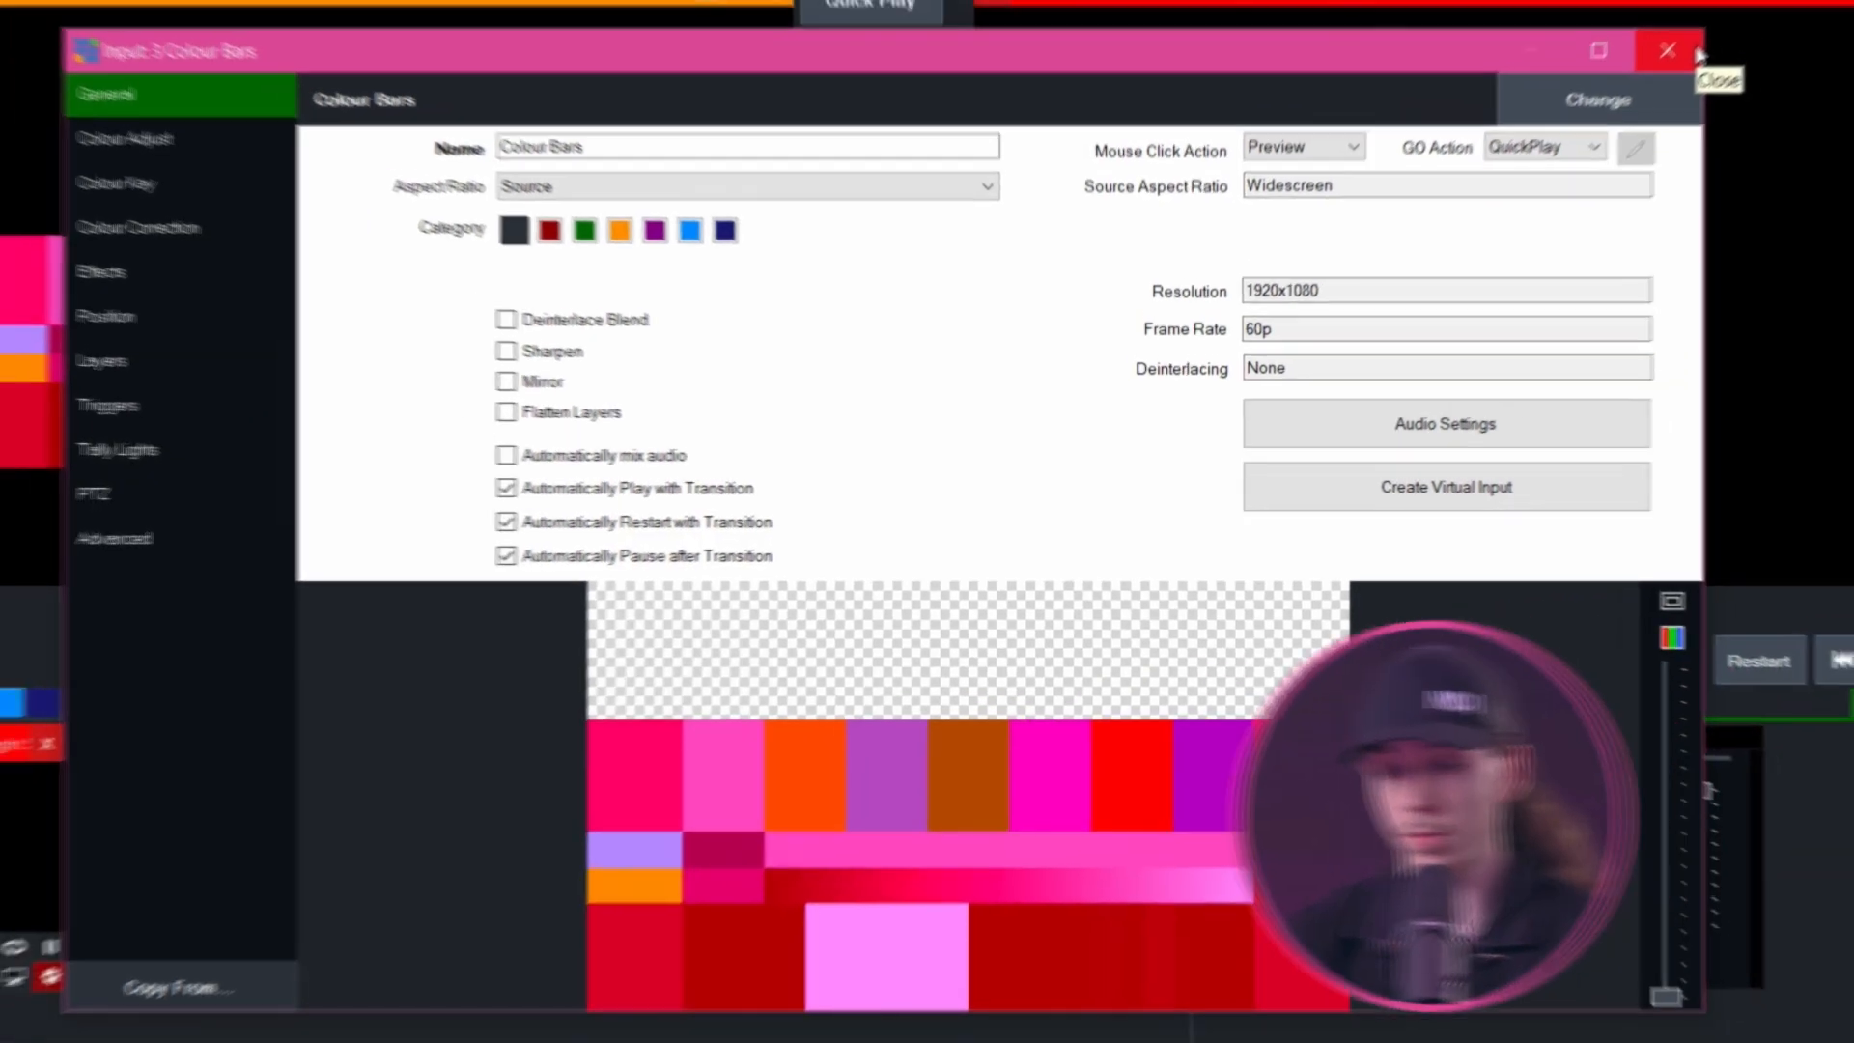
left_click(1734, 19)
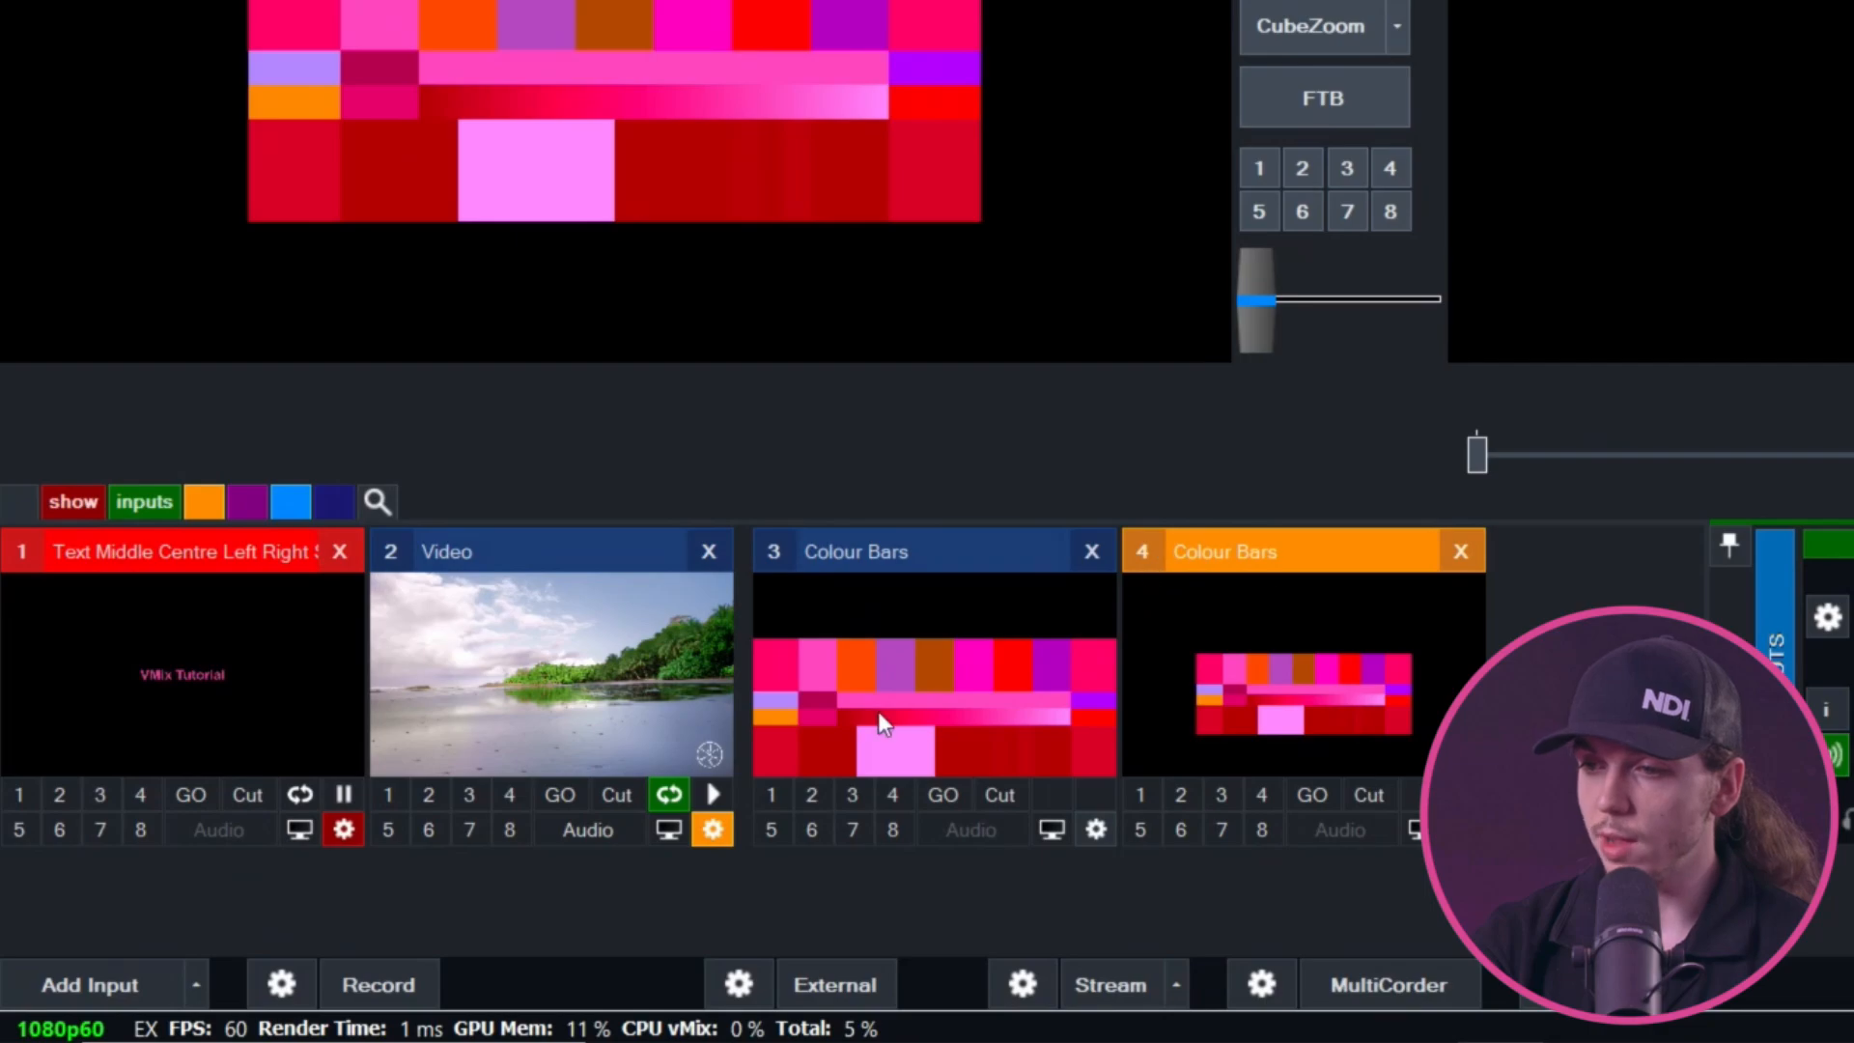
Assign Input2 as the source of Output 4
left_click(740, 982)
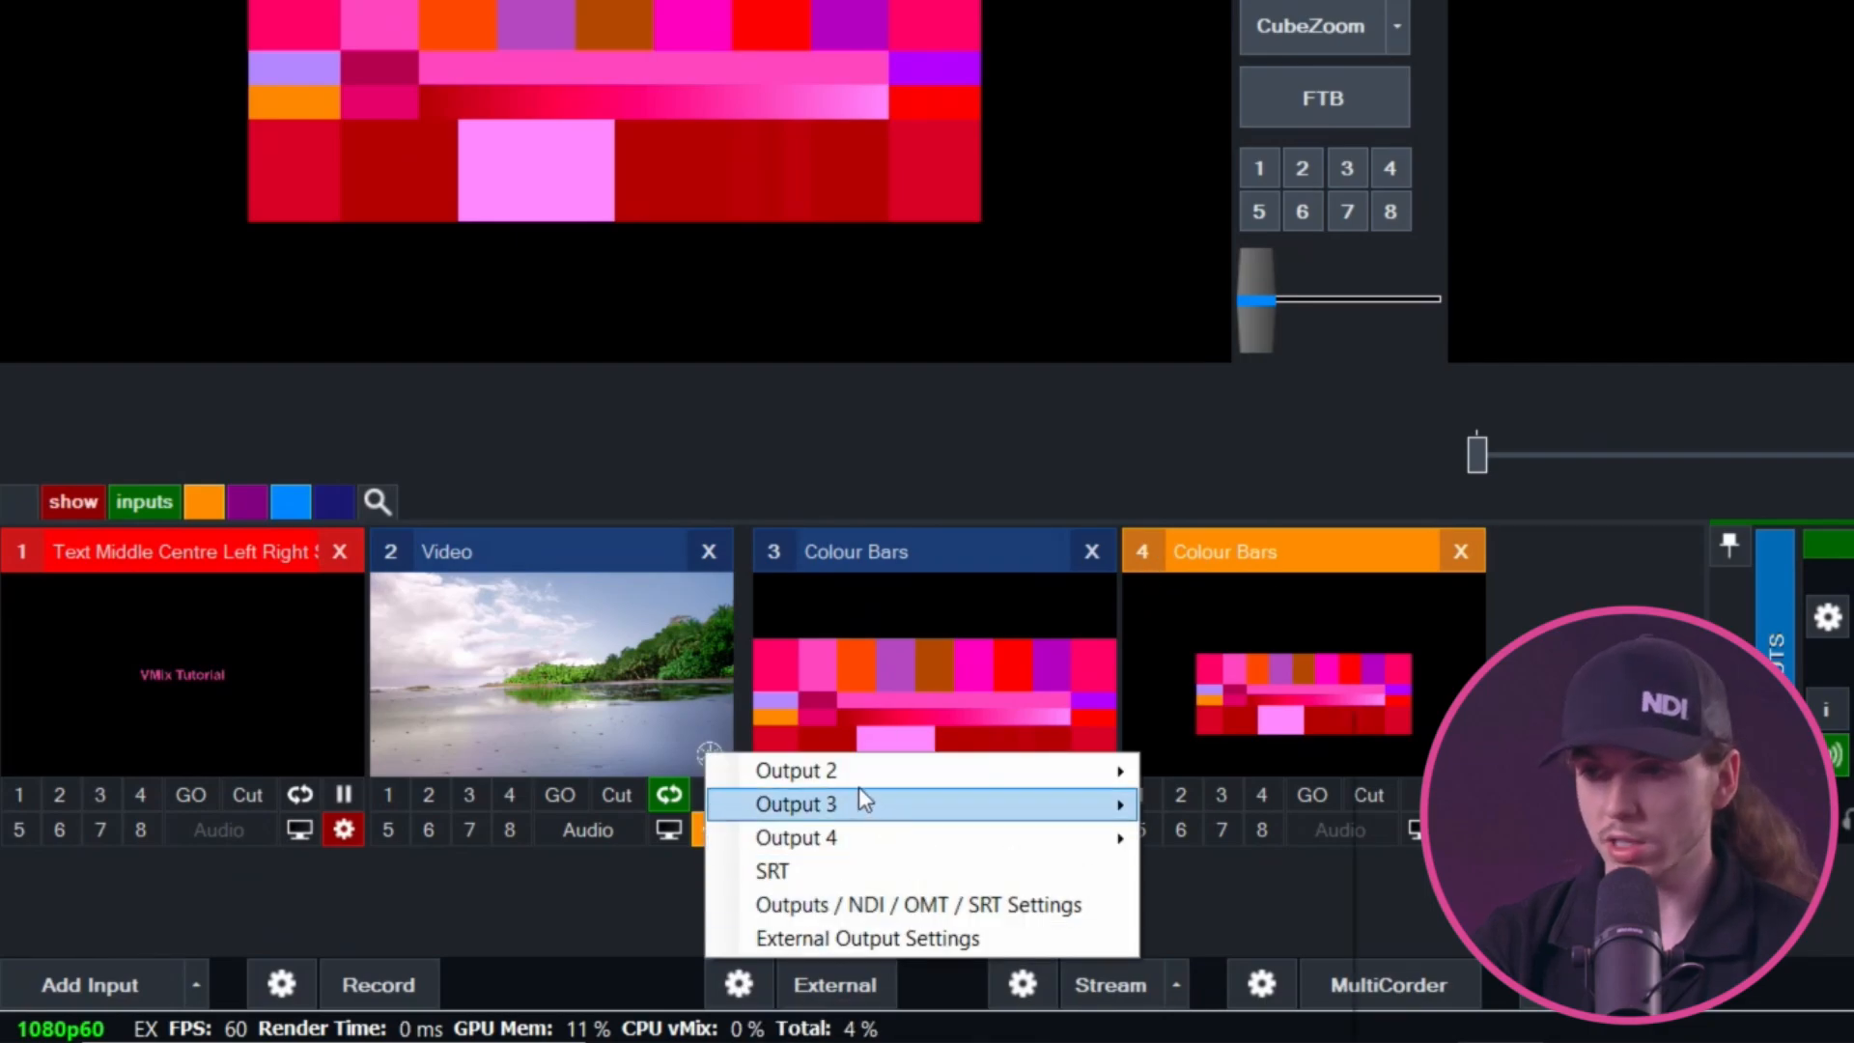
mouse_move(856, 780)
mouse_move(869, 838)
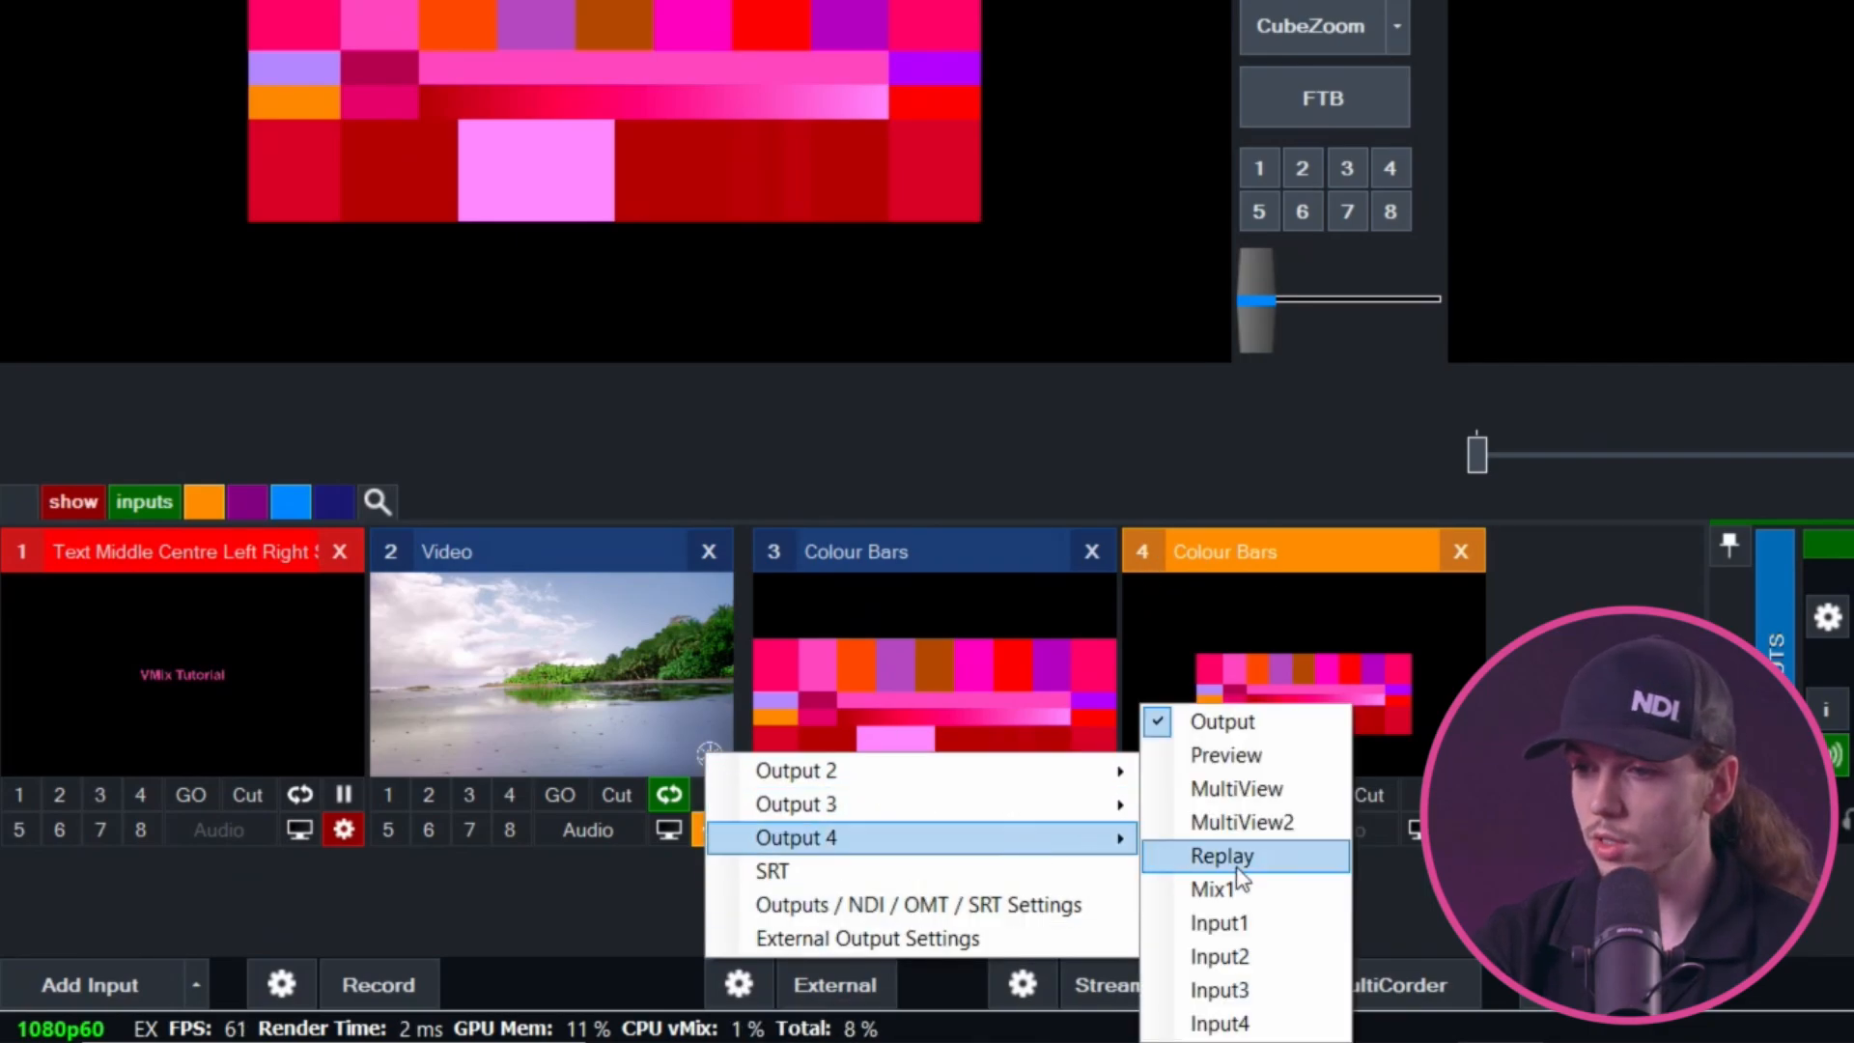
left_click(1252, 960)
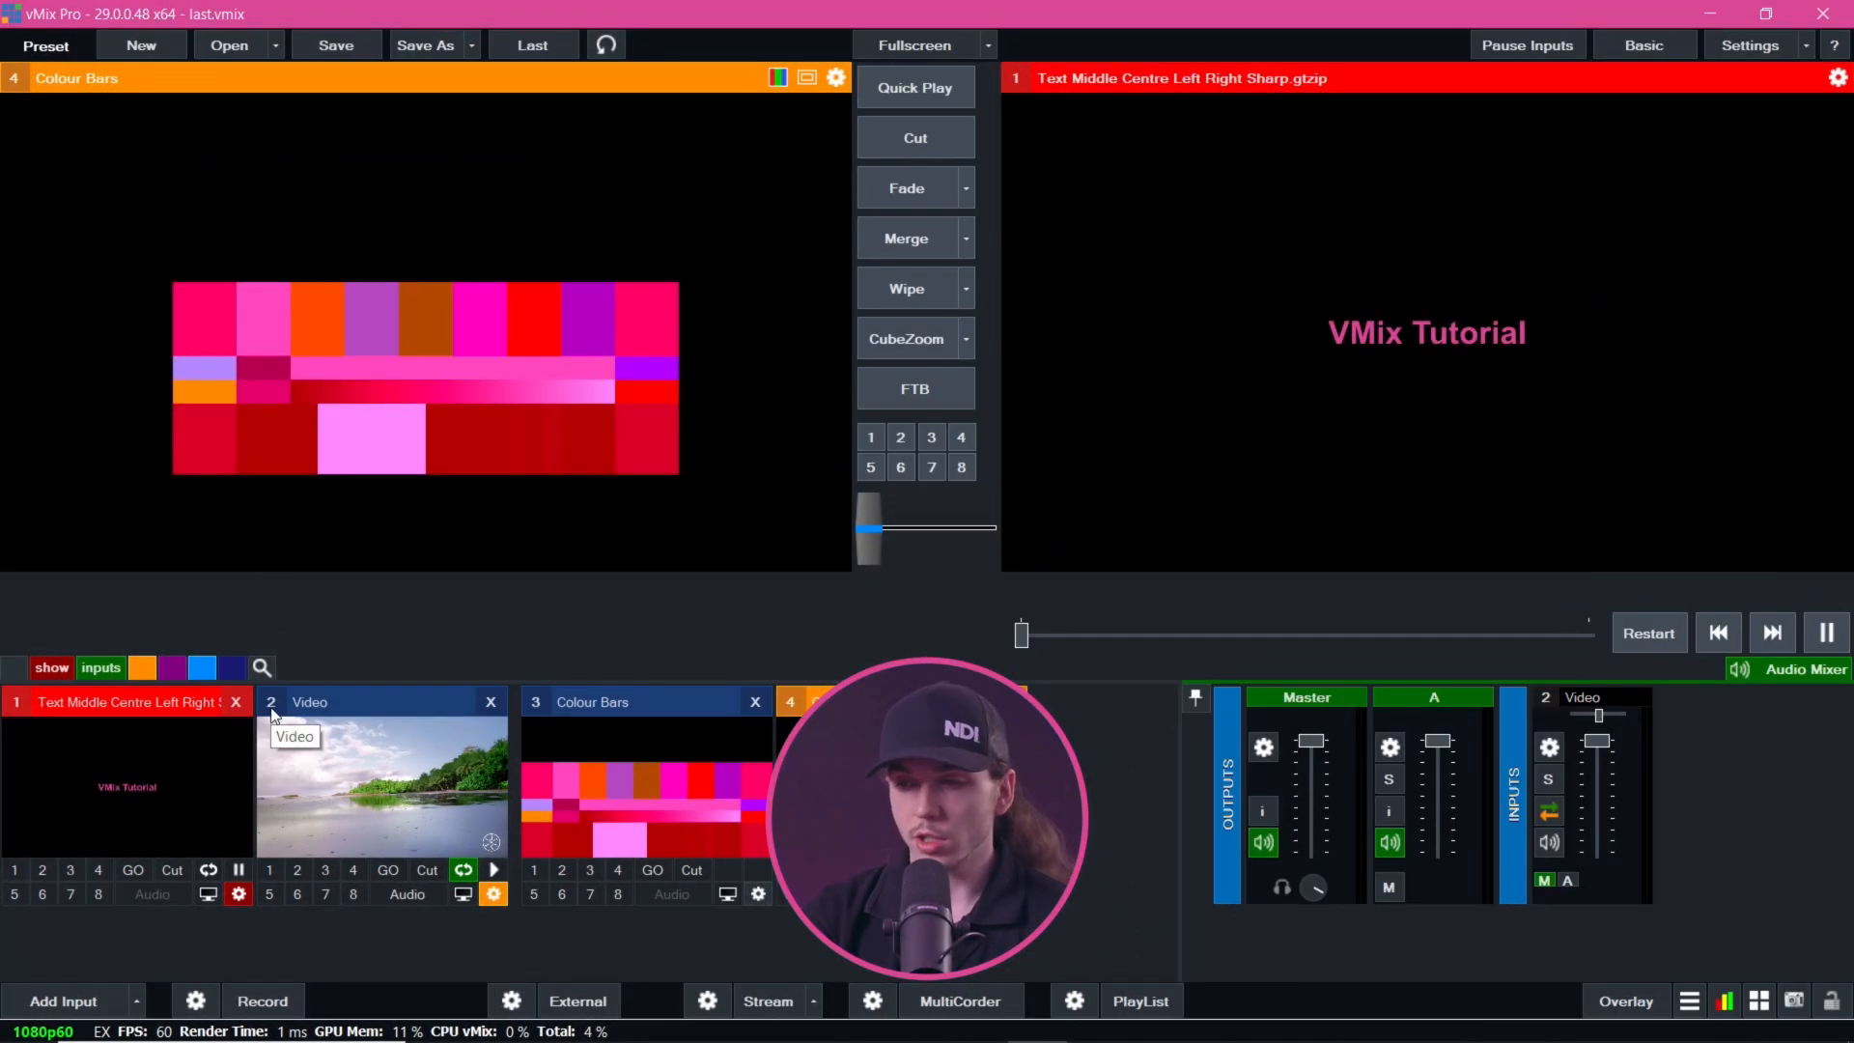
Decline the closing of input 2 Video, and close input 4 Colour Bars with confirmation
left_click(491, 703)
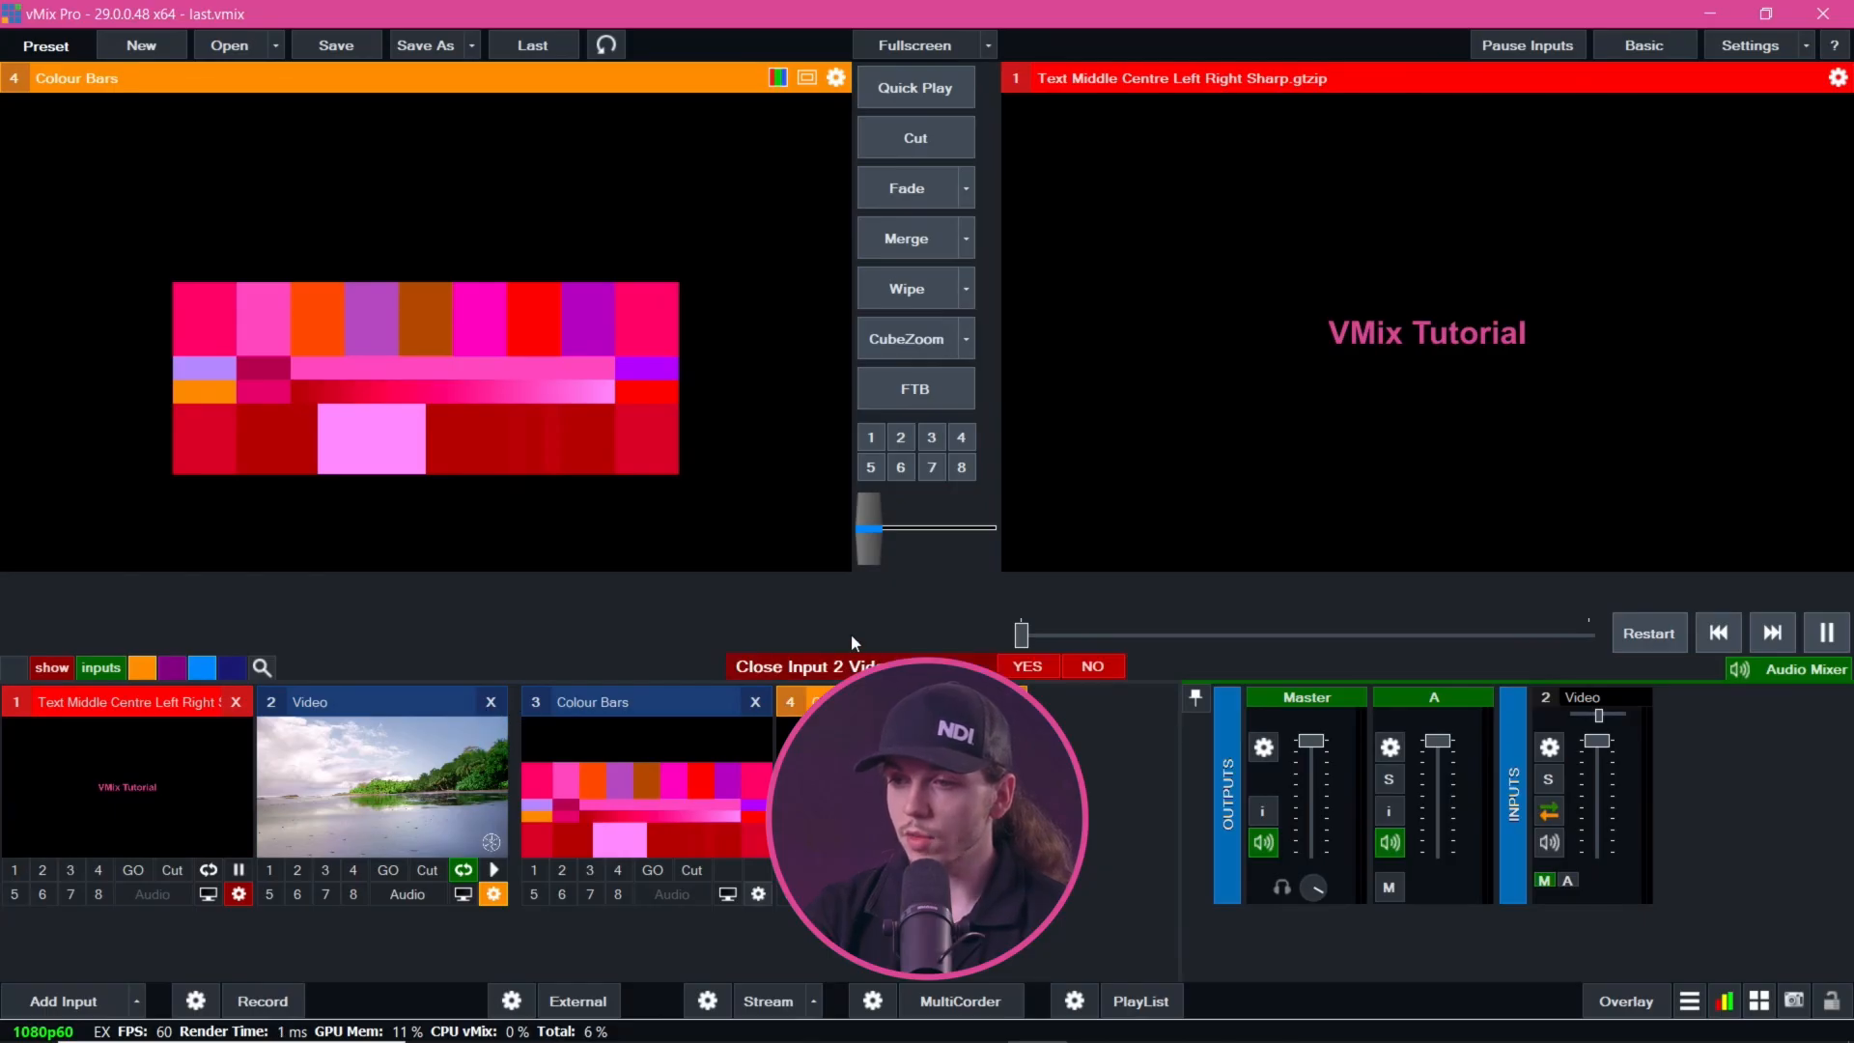
left_click(1094, 664)
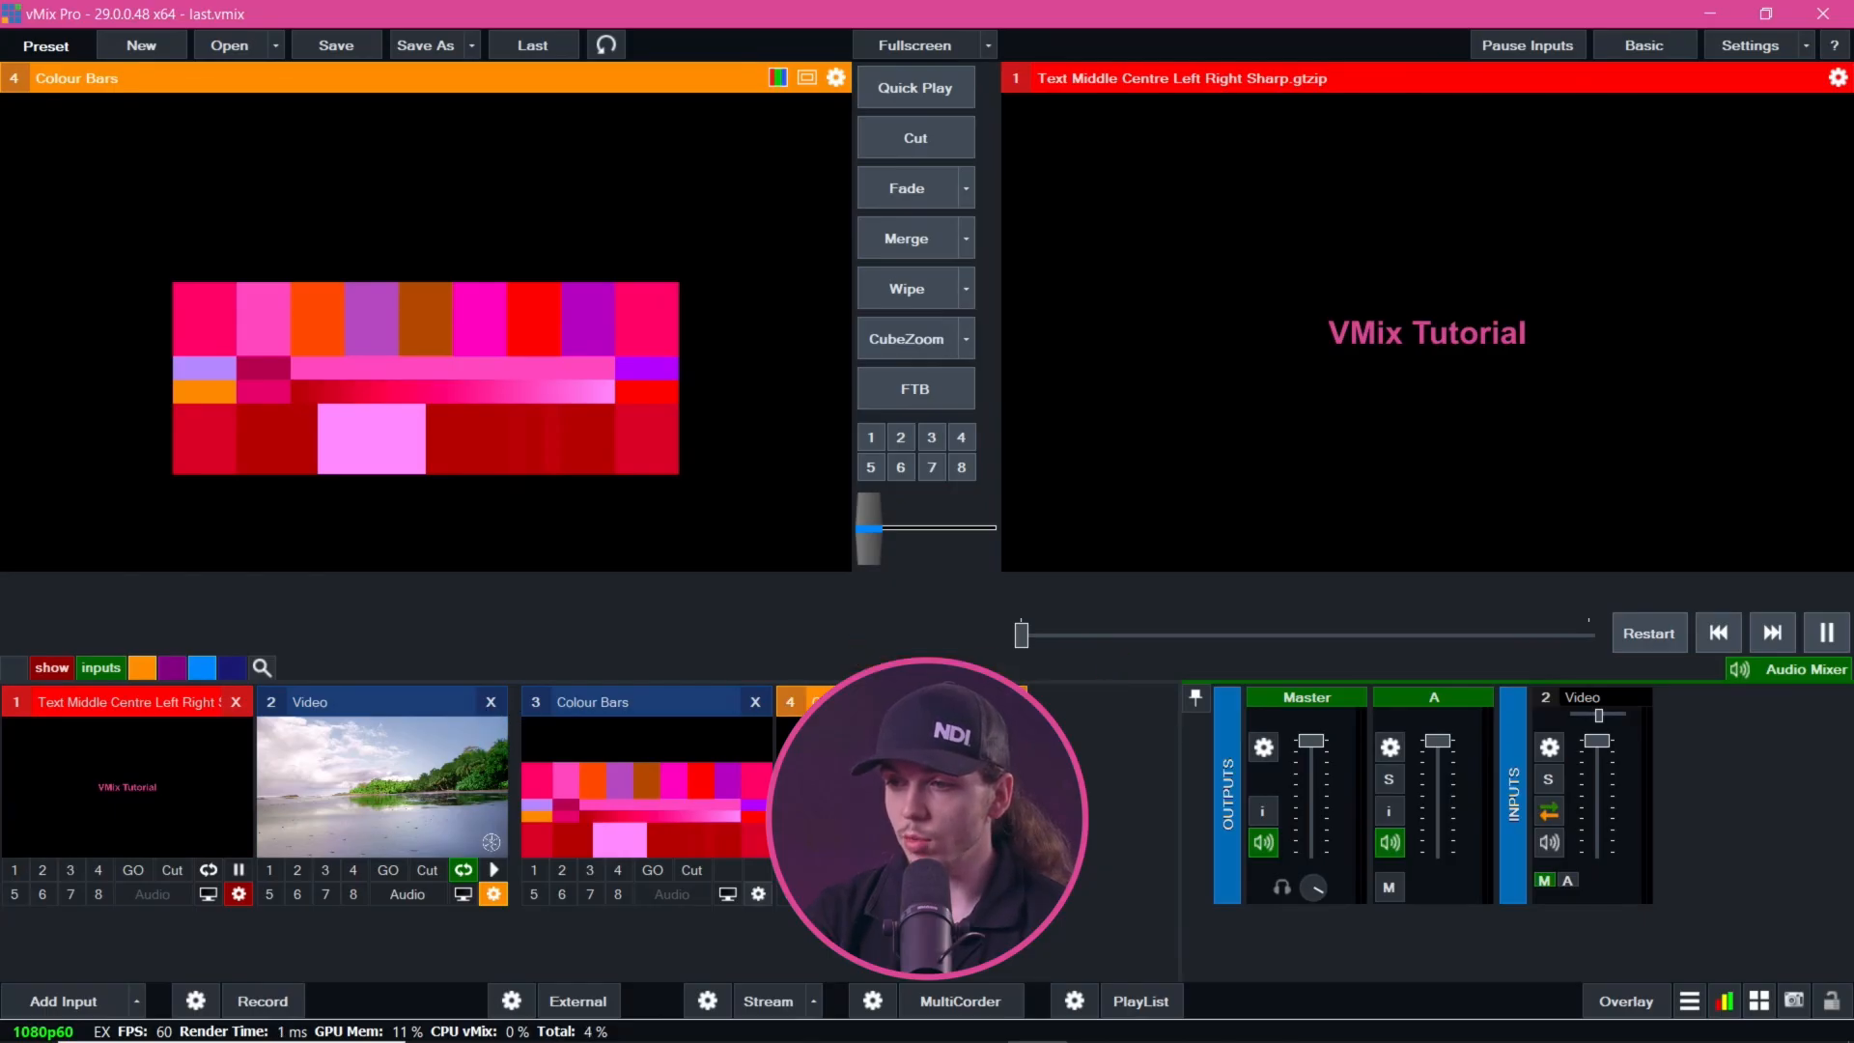
left_click(1011, 703)
left_click(1034, 664)
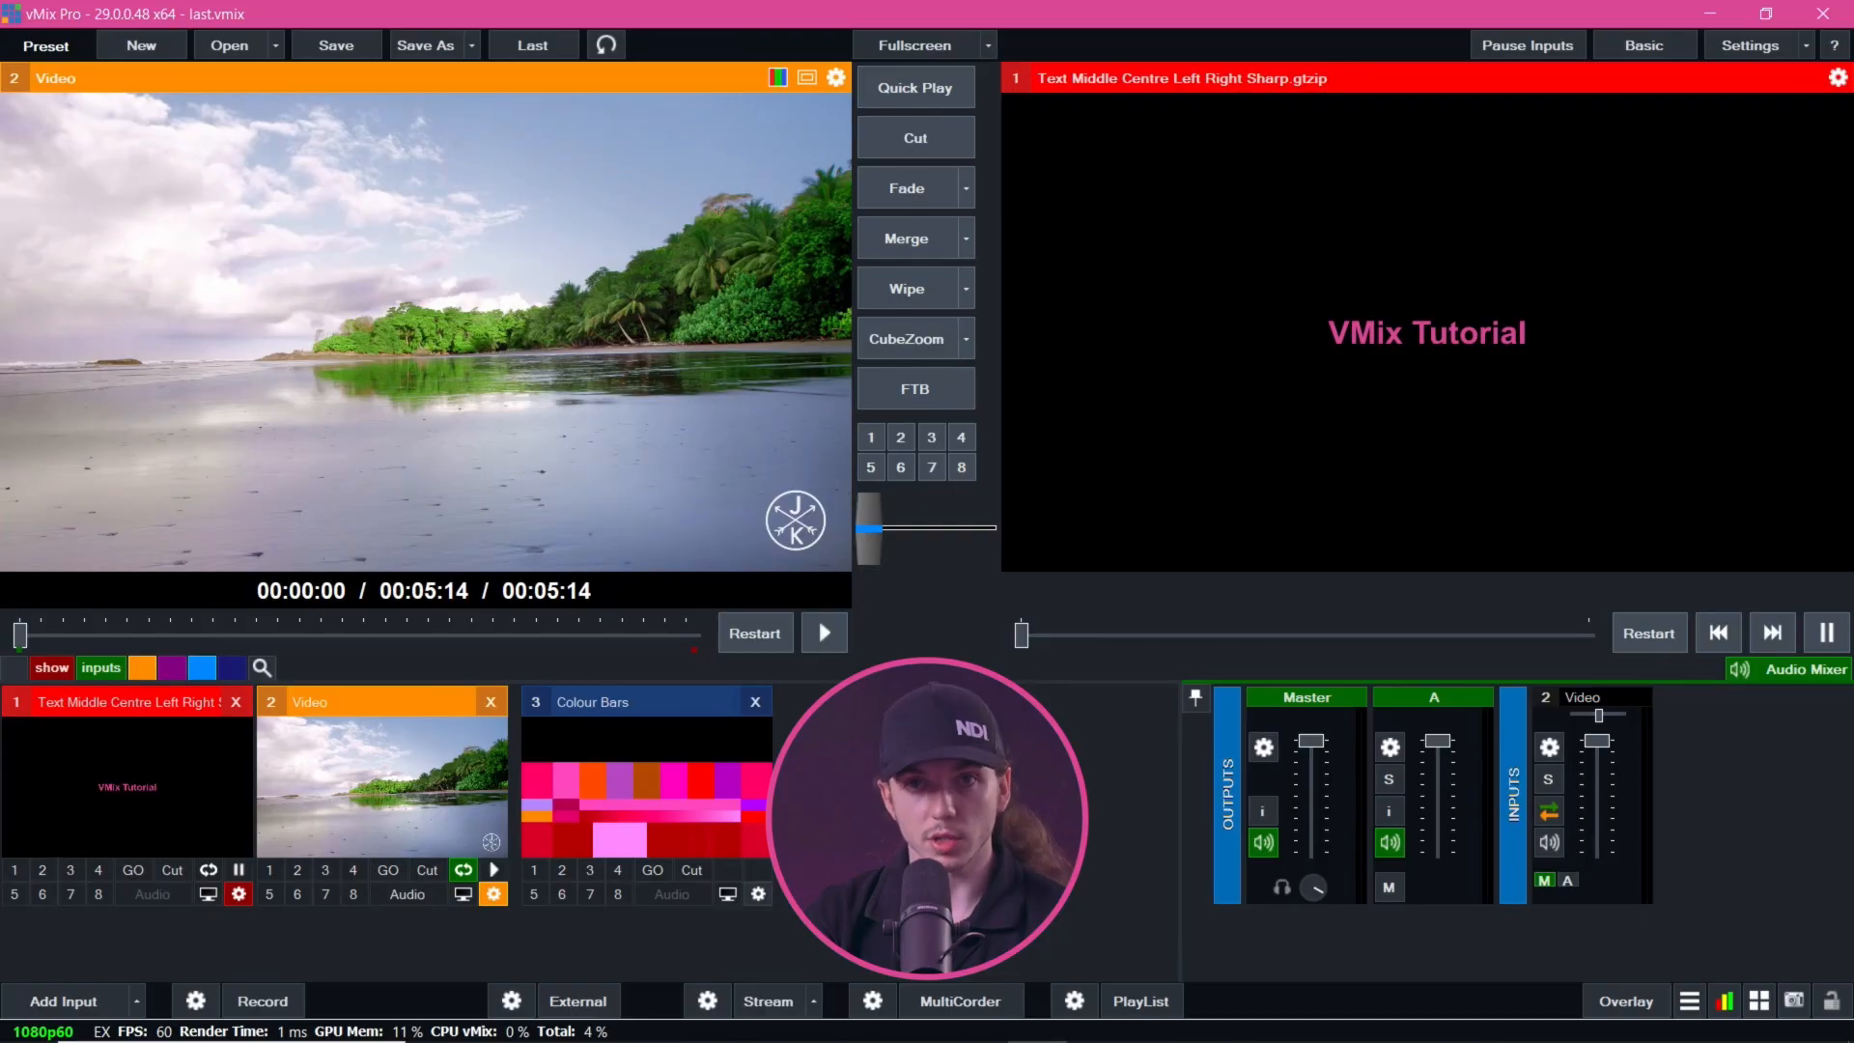
Turn off the display confirmation for the Input Close button in the general options and save the settings
left_click(1750, 44)
left_click(414, 294)
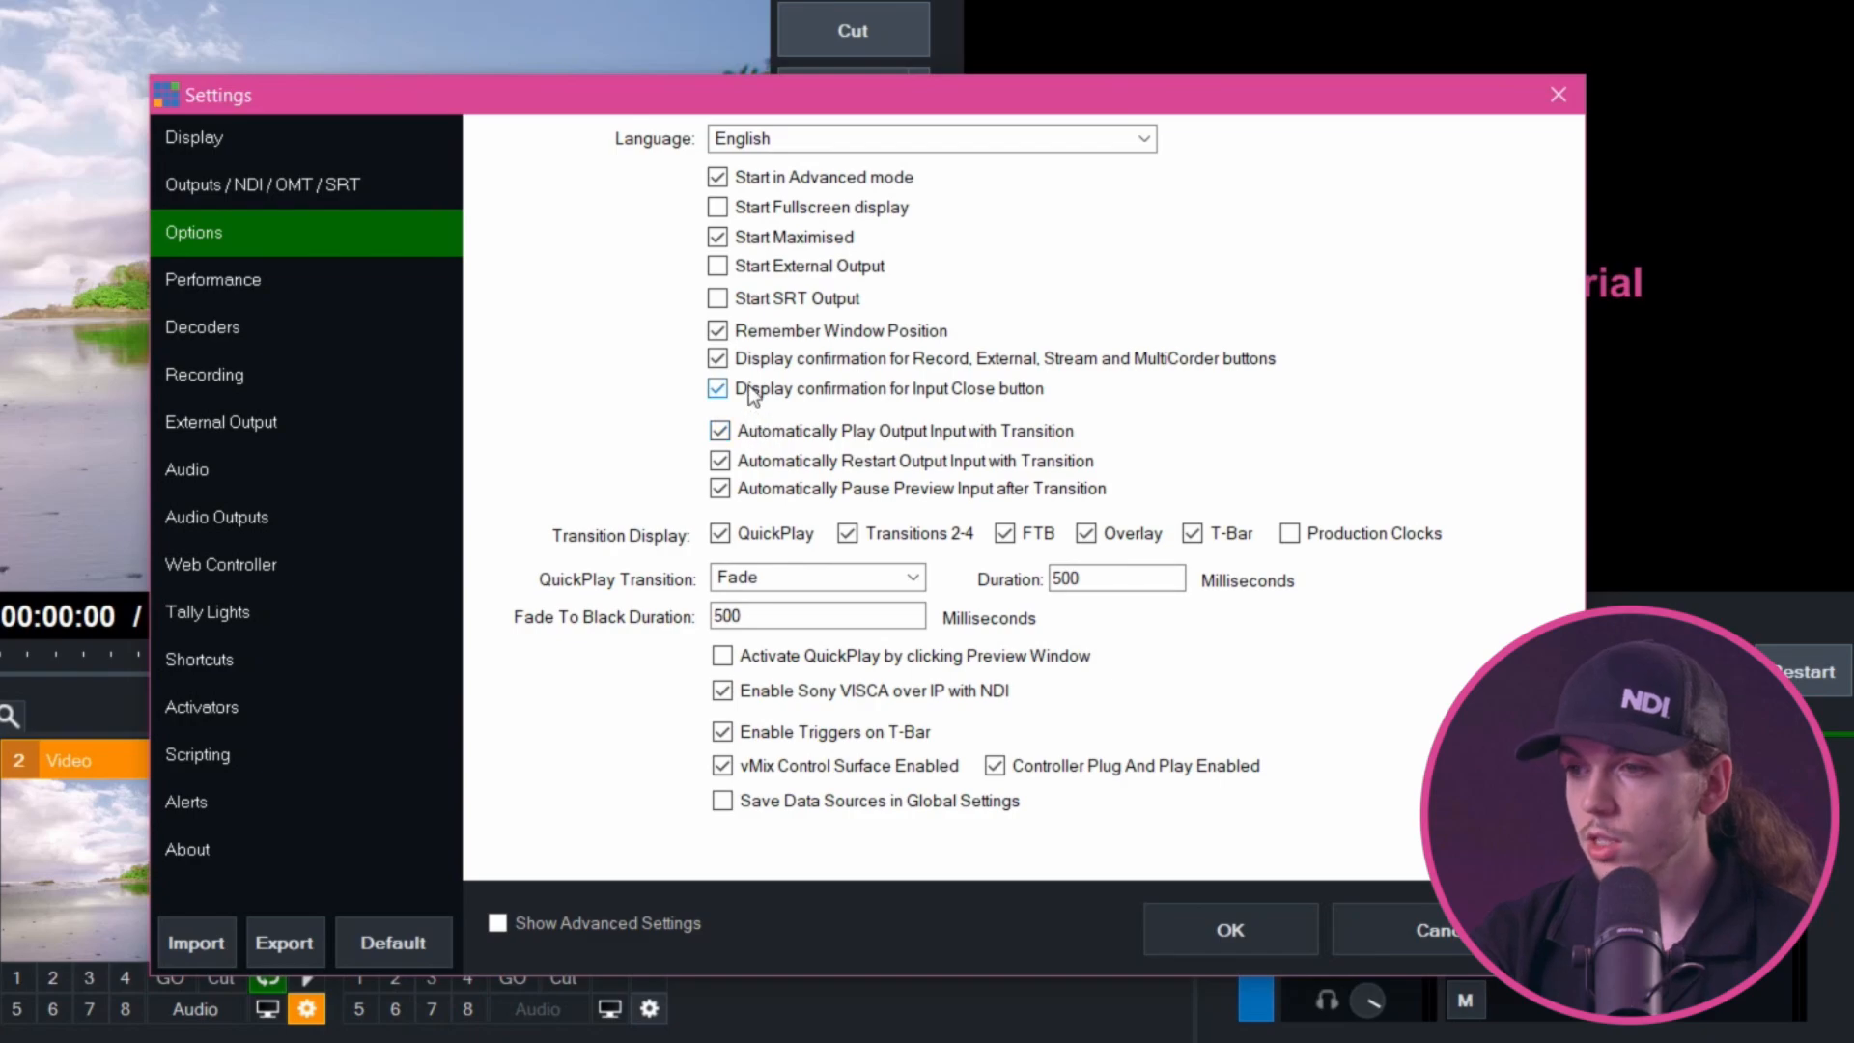
left_click(1232, 930)
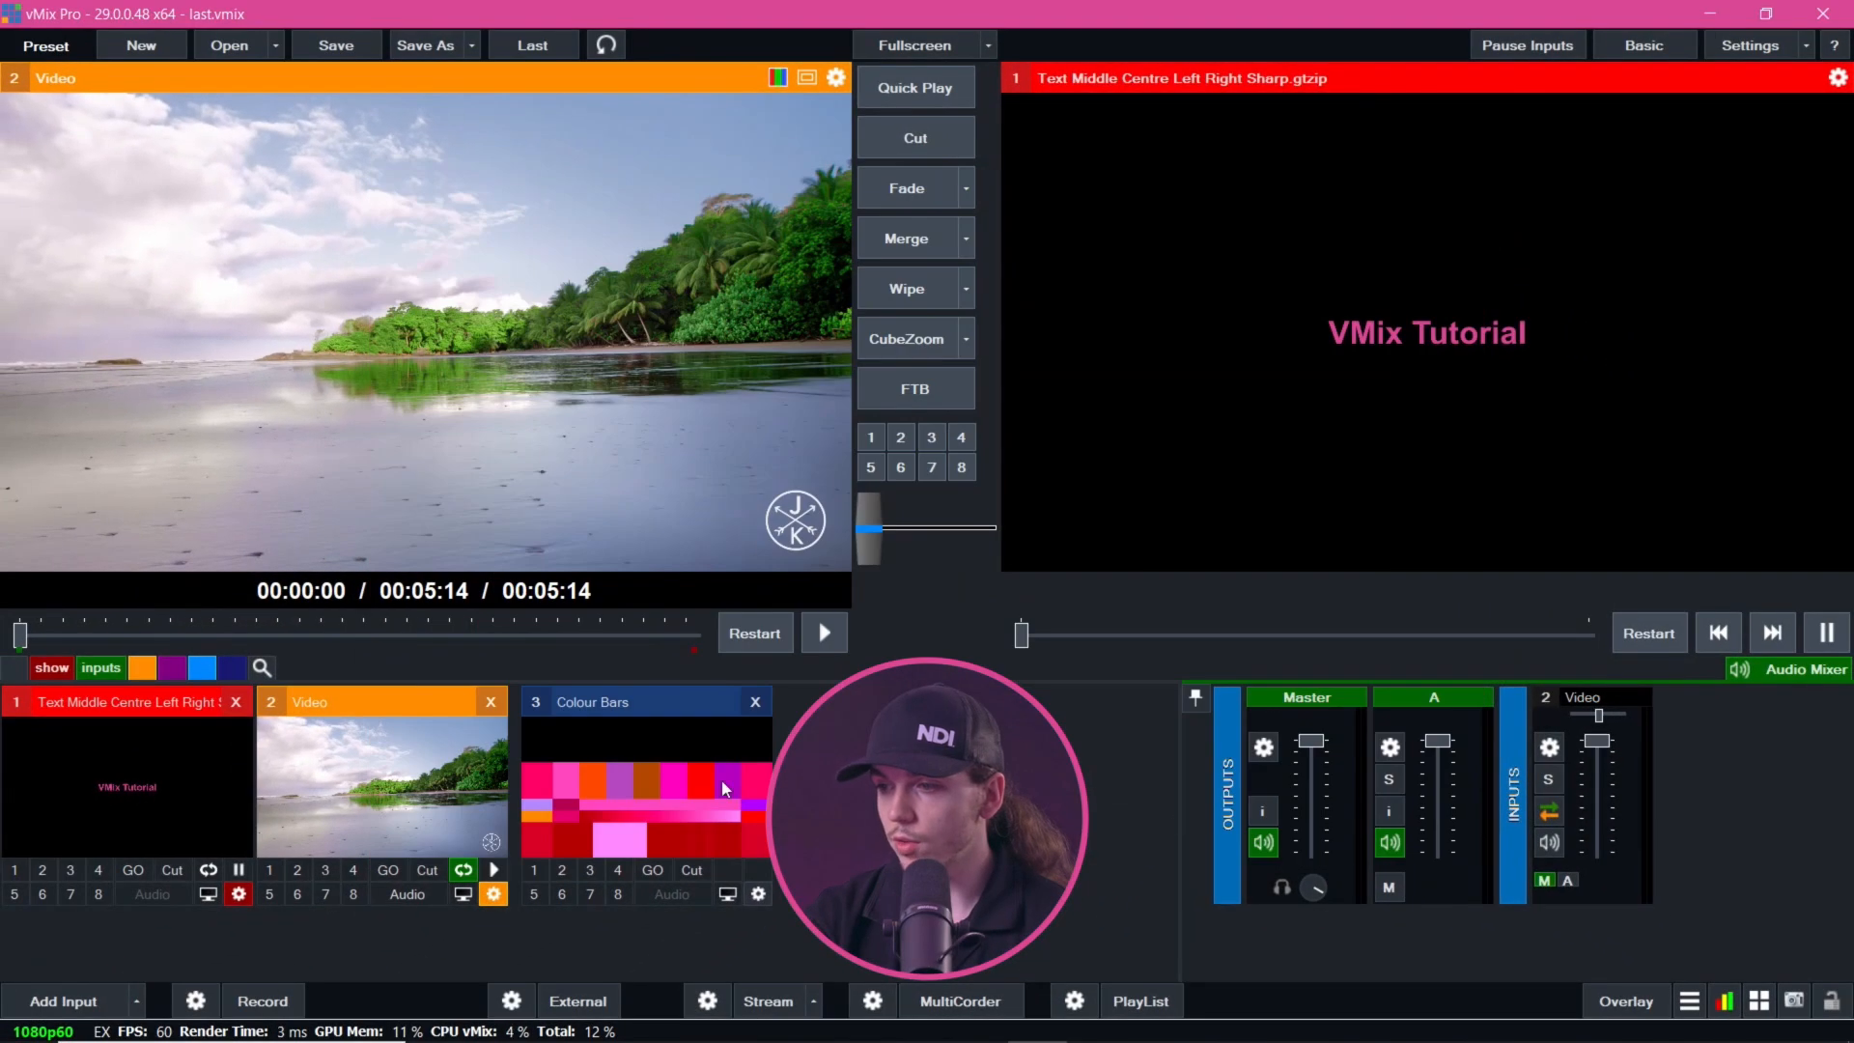
Close the recoloured input 3 Colour Bars and add a fresh Colour Bars input
left_click(756, 703)
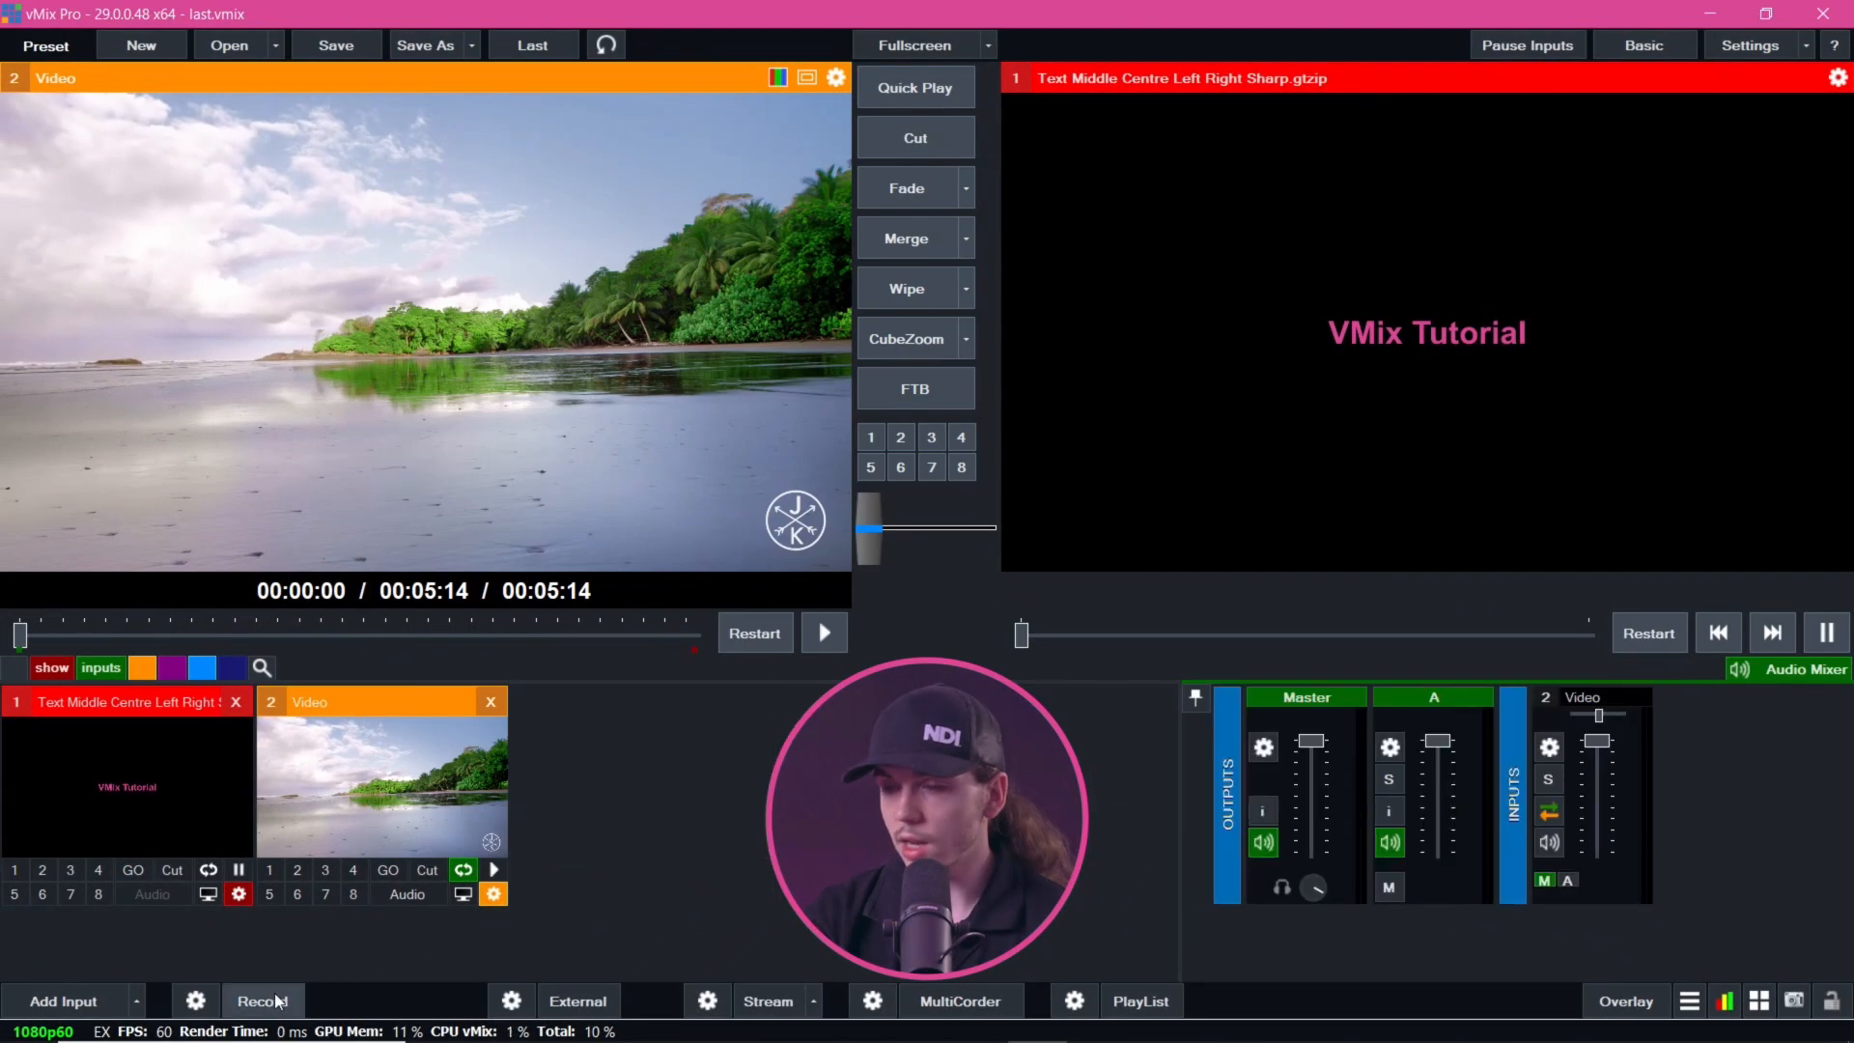
left_click(140, 1006)
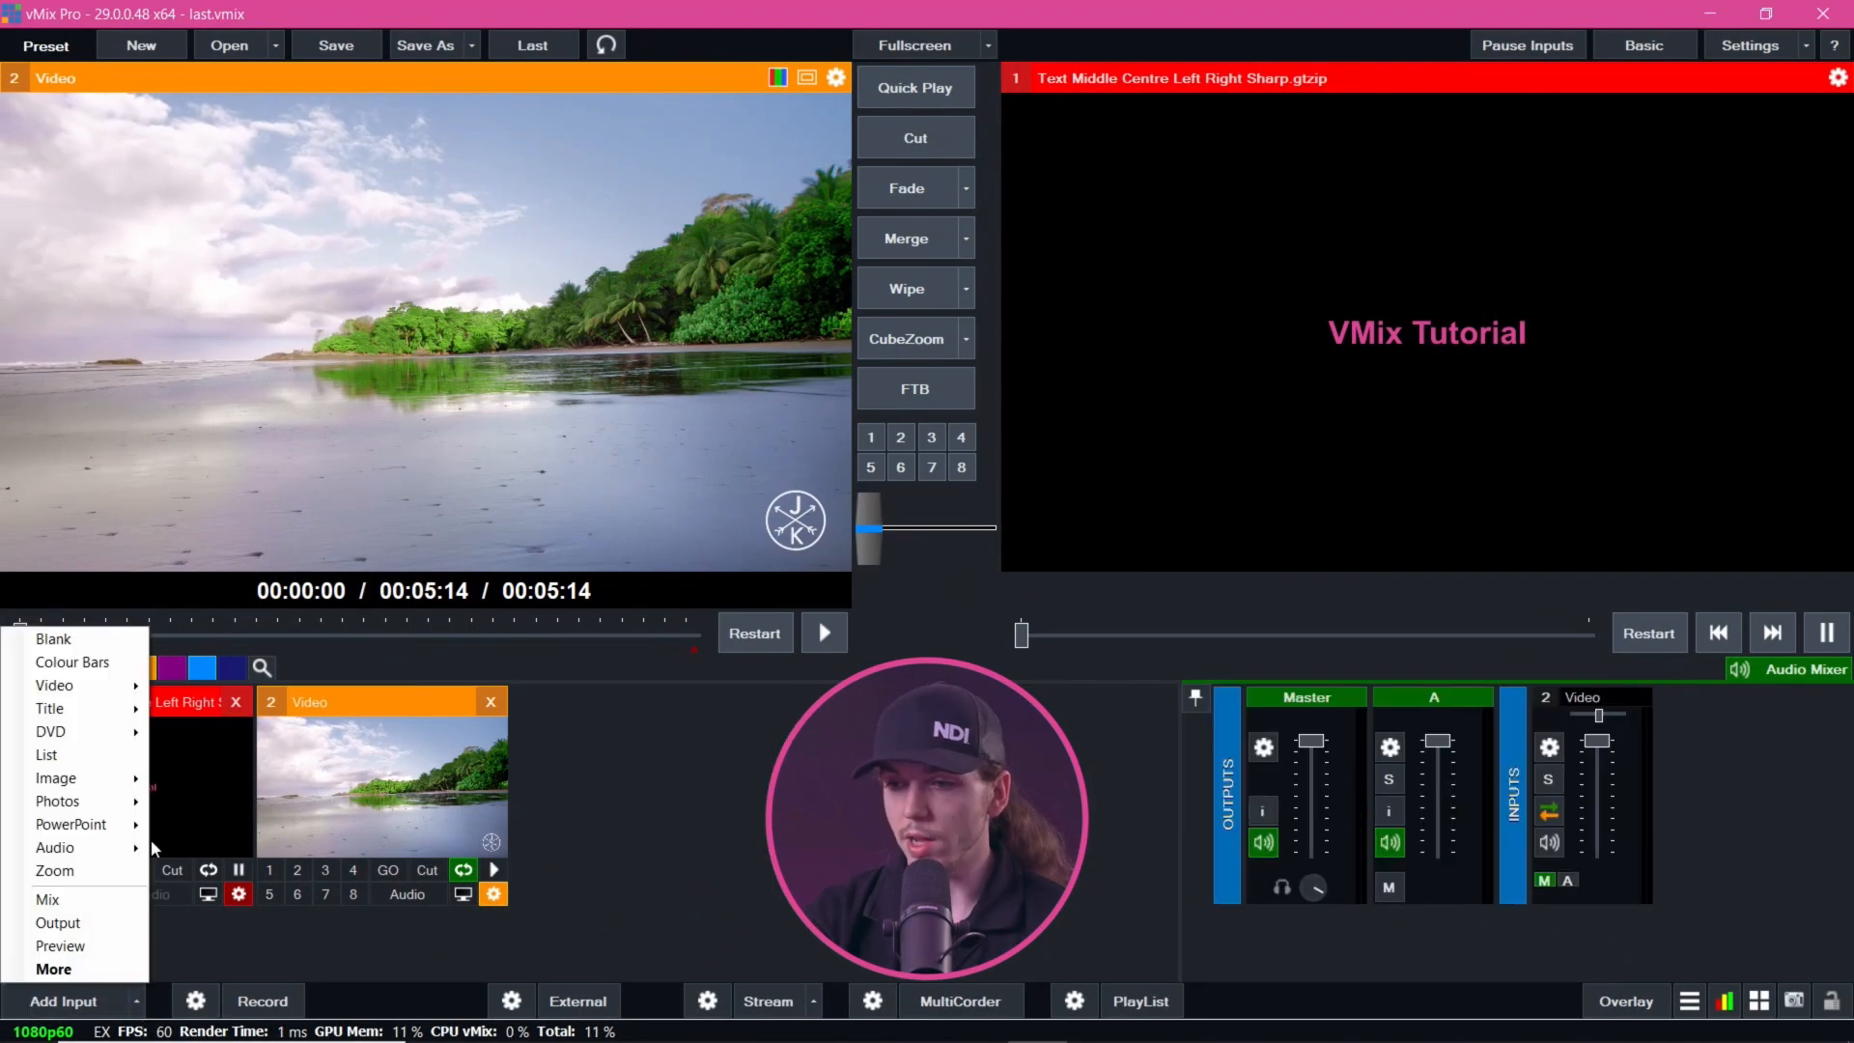
left_click(73, 662)
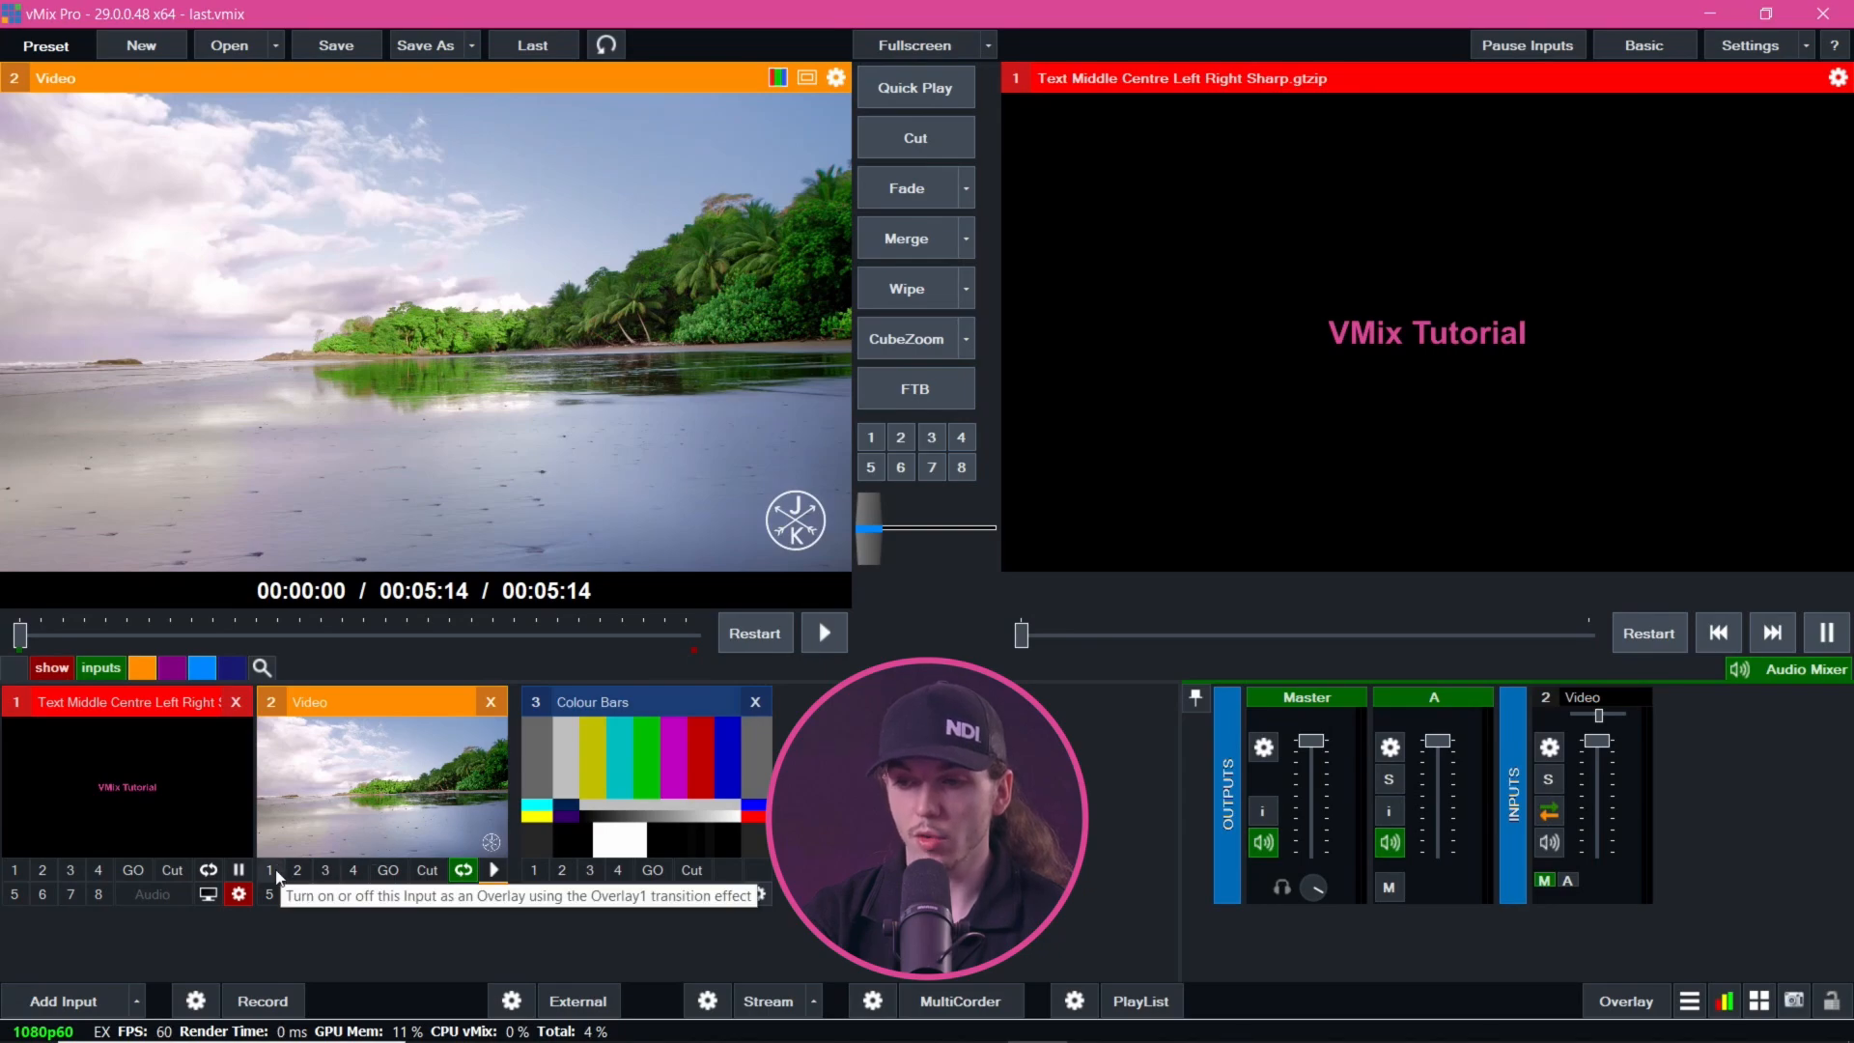
Test overlay priority by switching input 2 Video and the title input on and off on Overlay 1 and Overlay 8
left_click(275, 869)
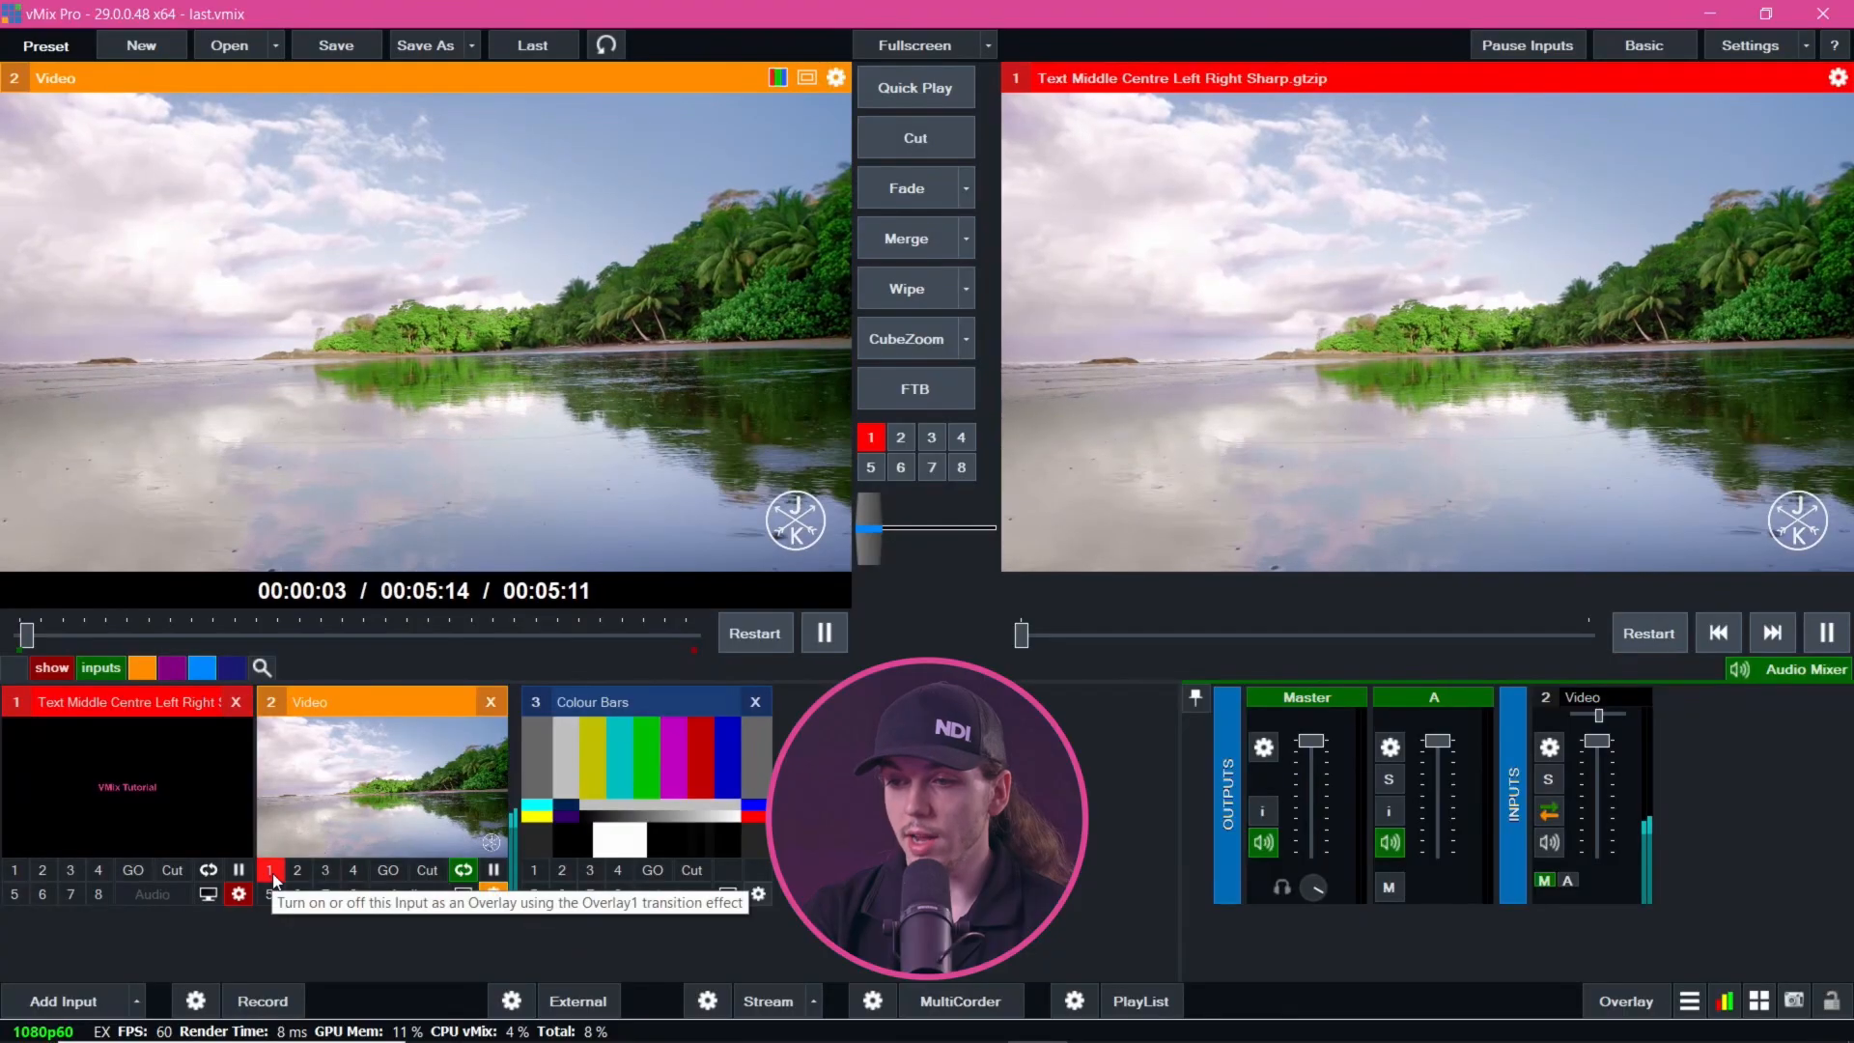
left_click(271, 871)
left_click(356, 900)
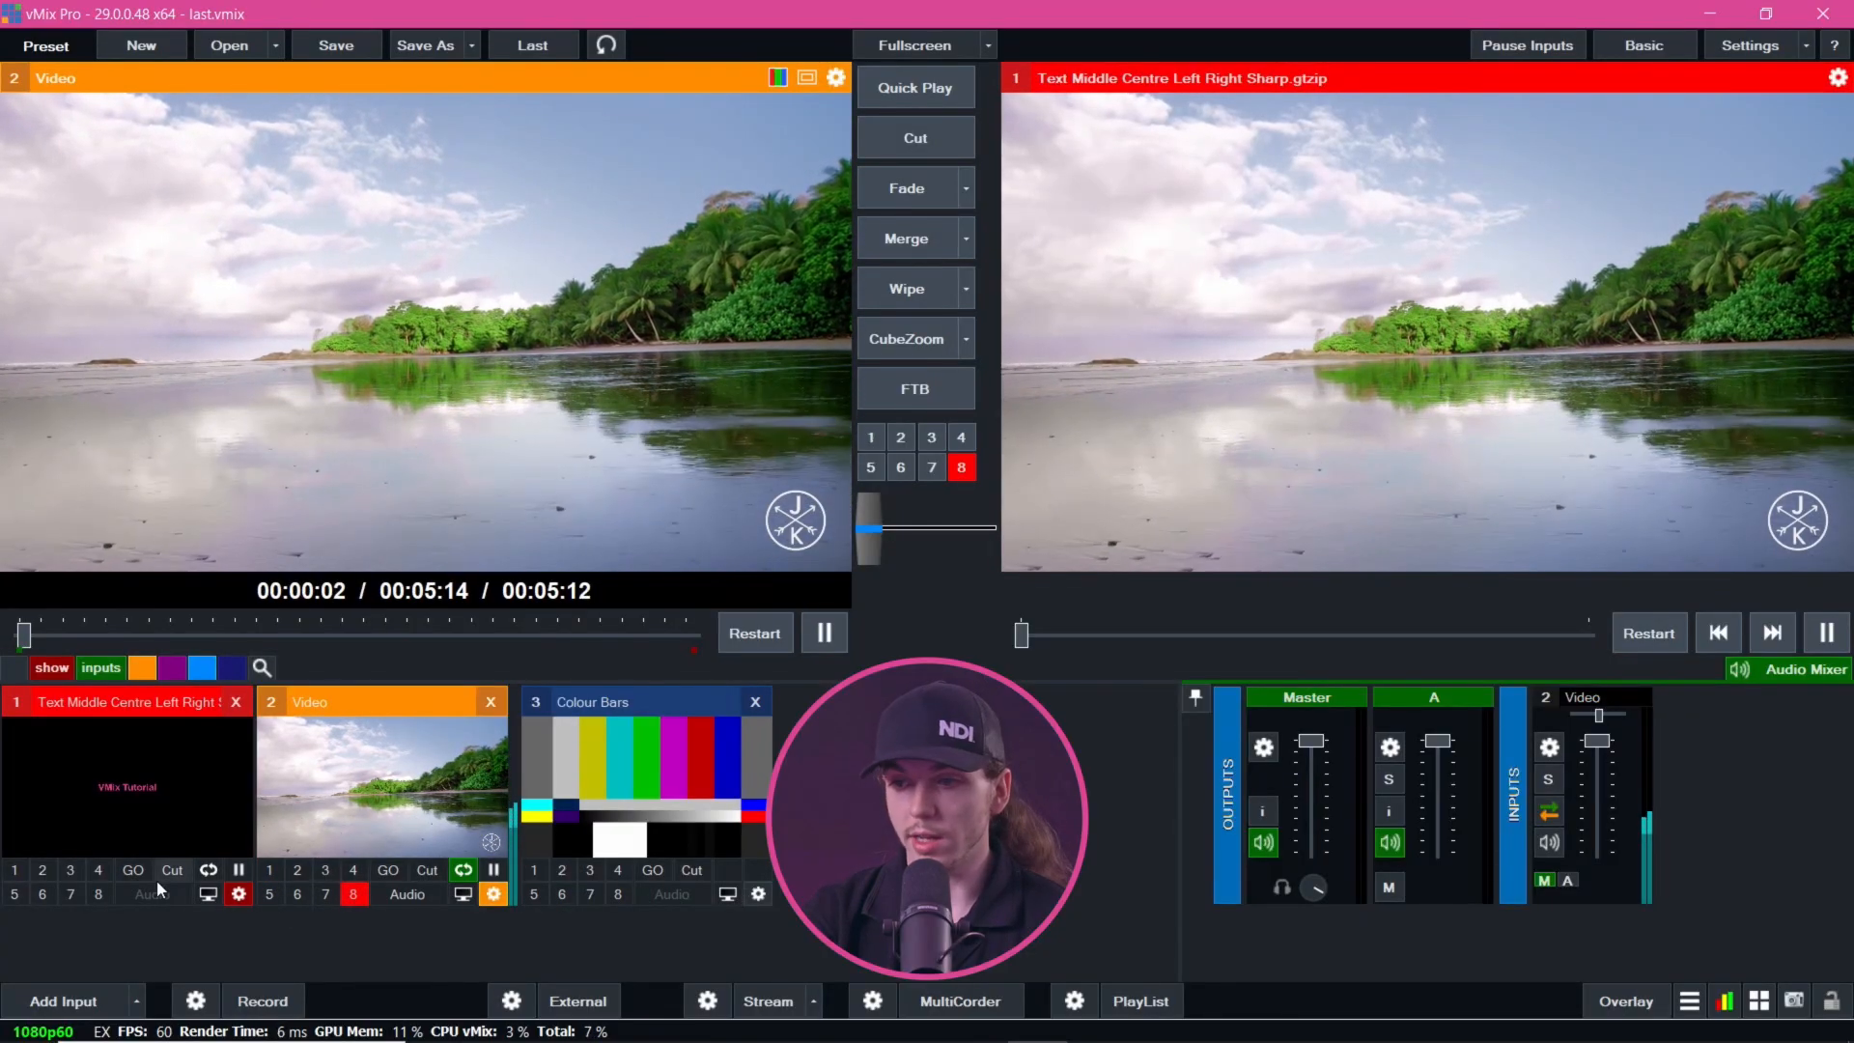
left_click(14, 870)
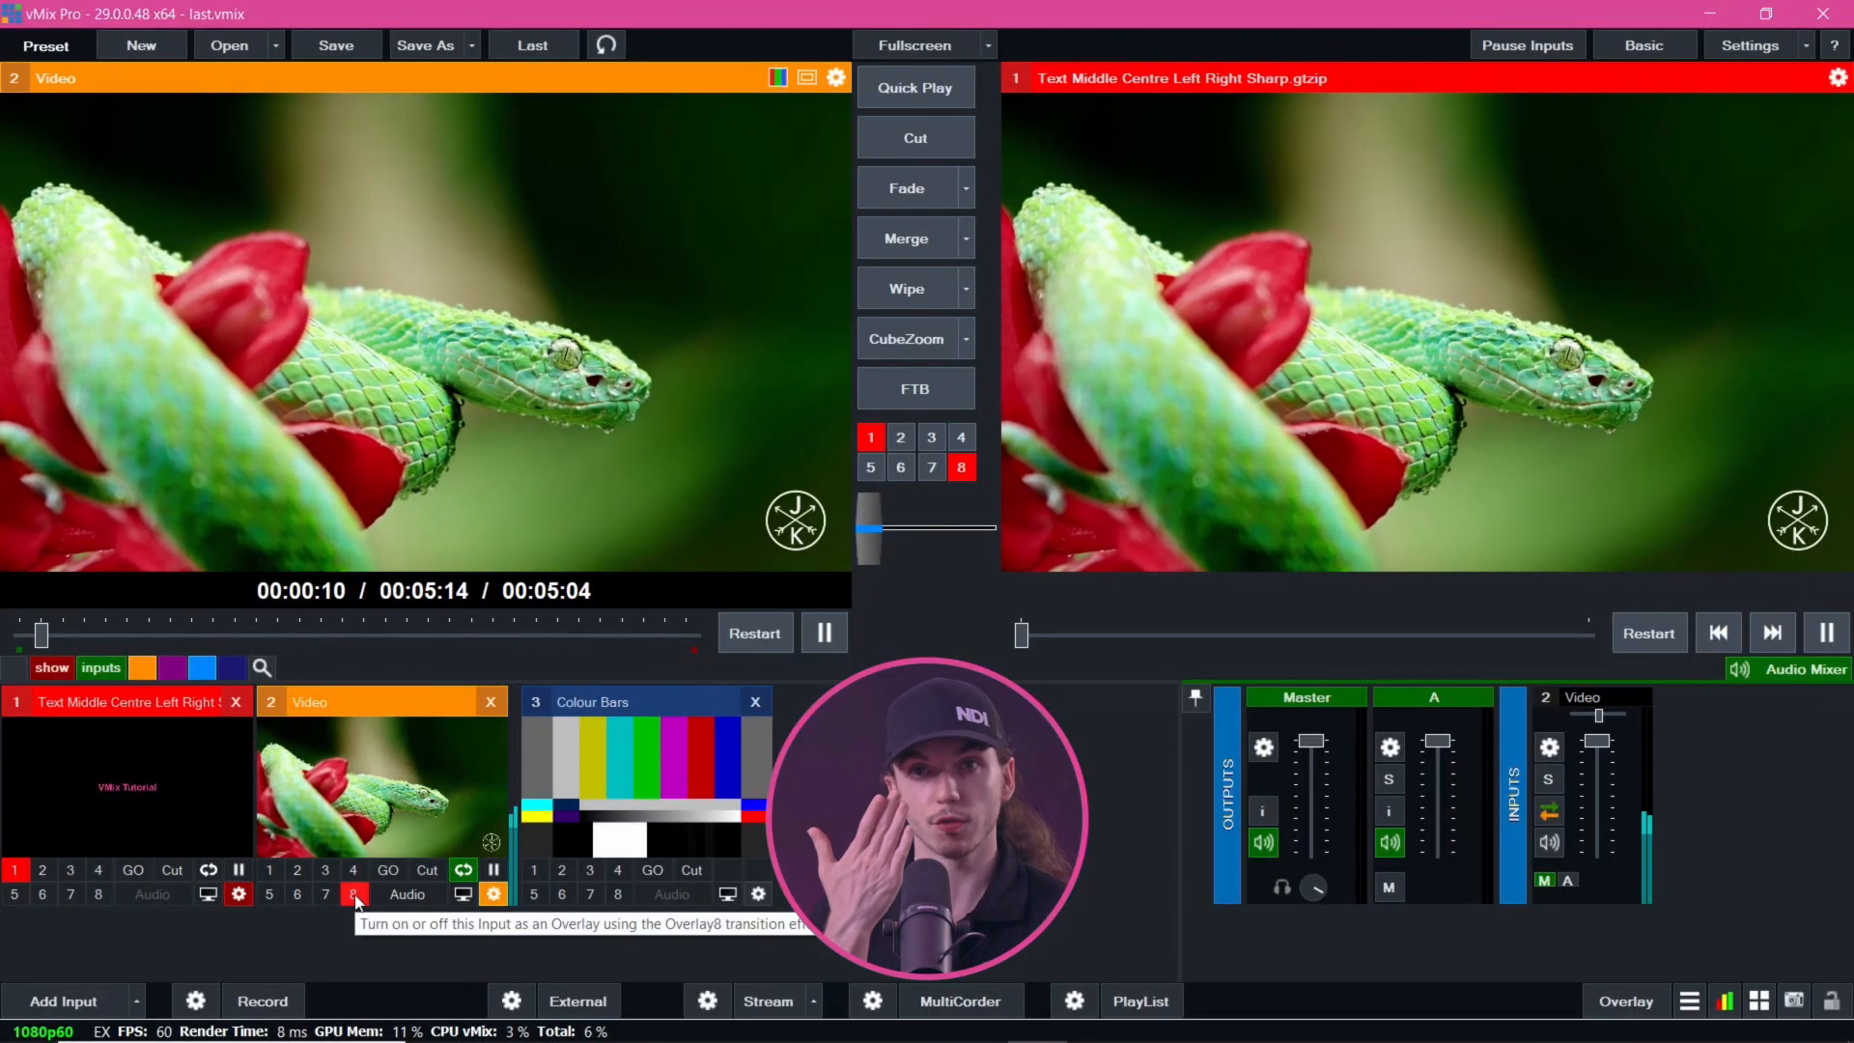
left_click(354, 894)
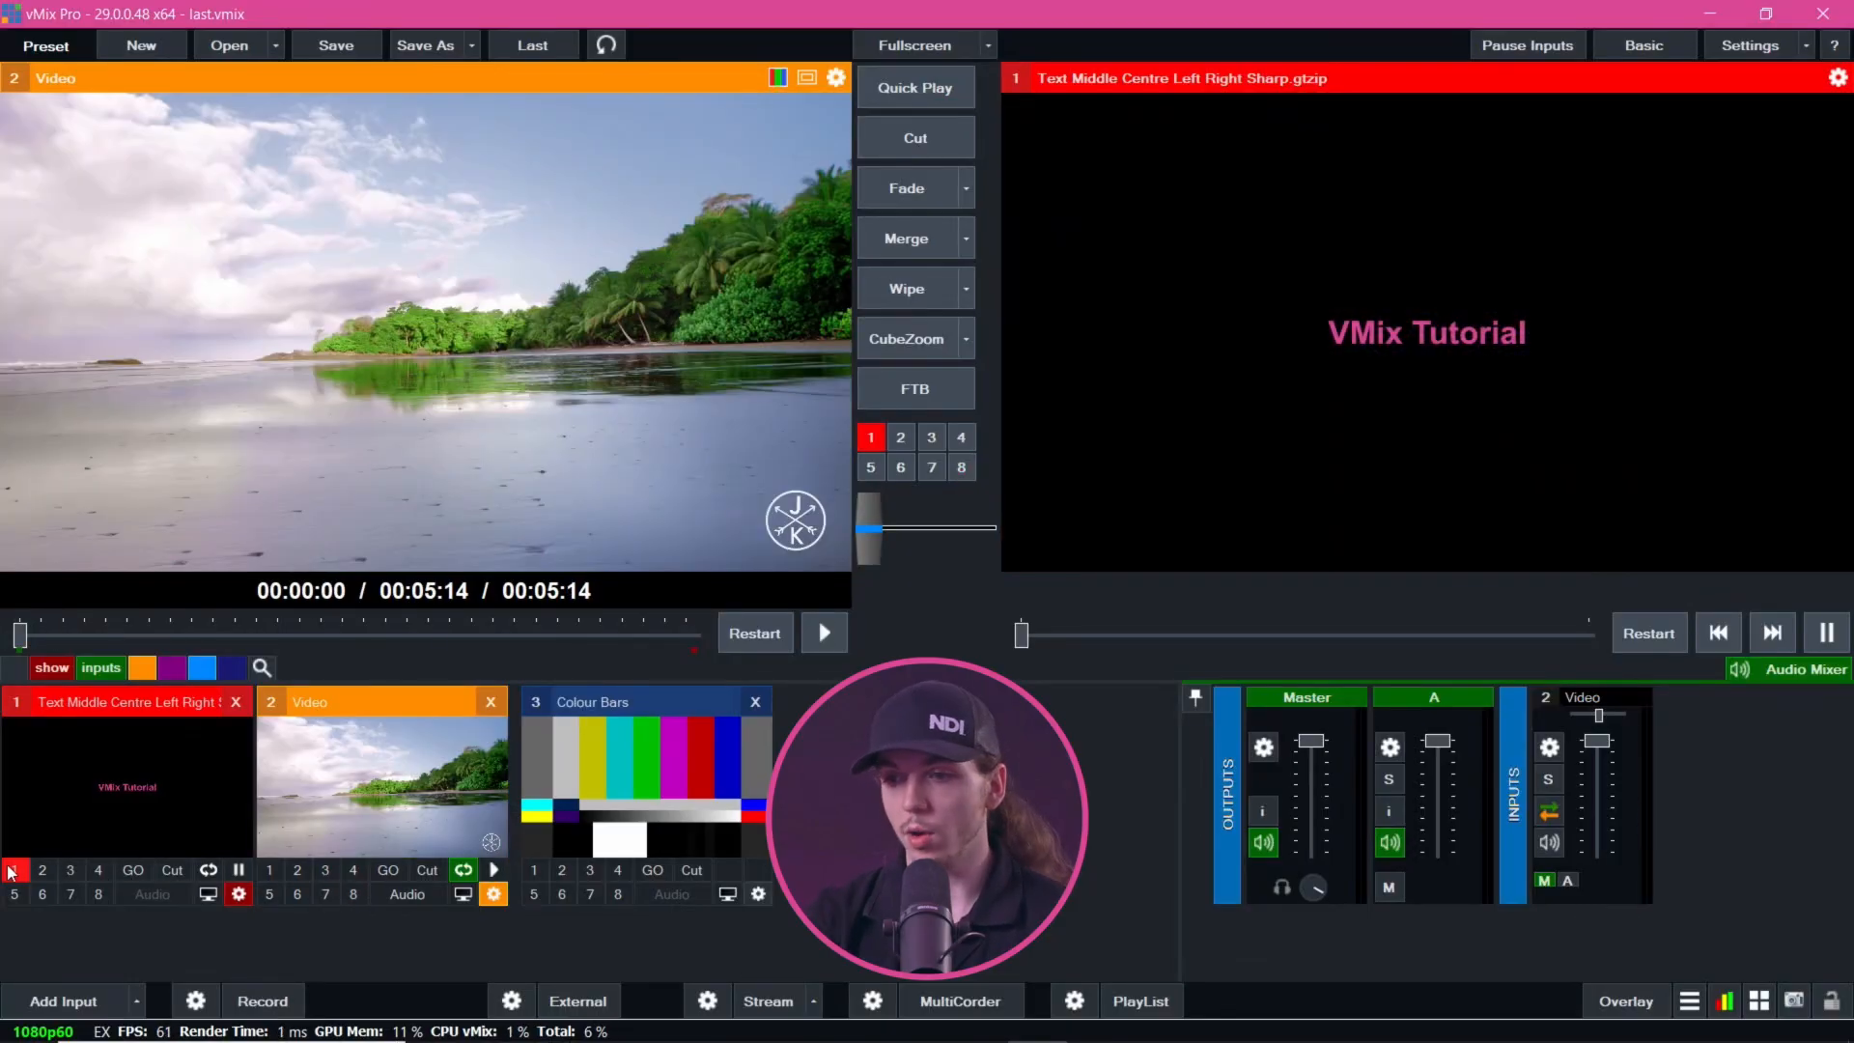
left_click(269, 870)
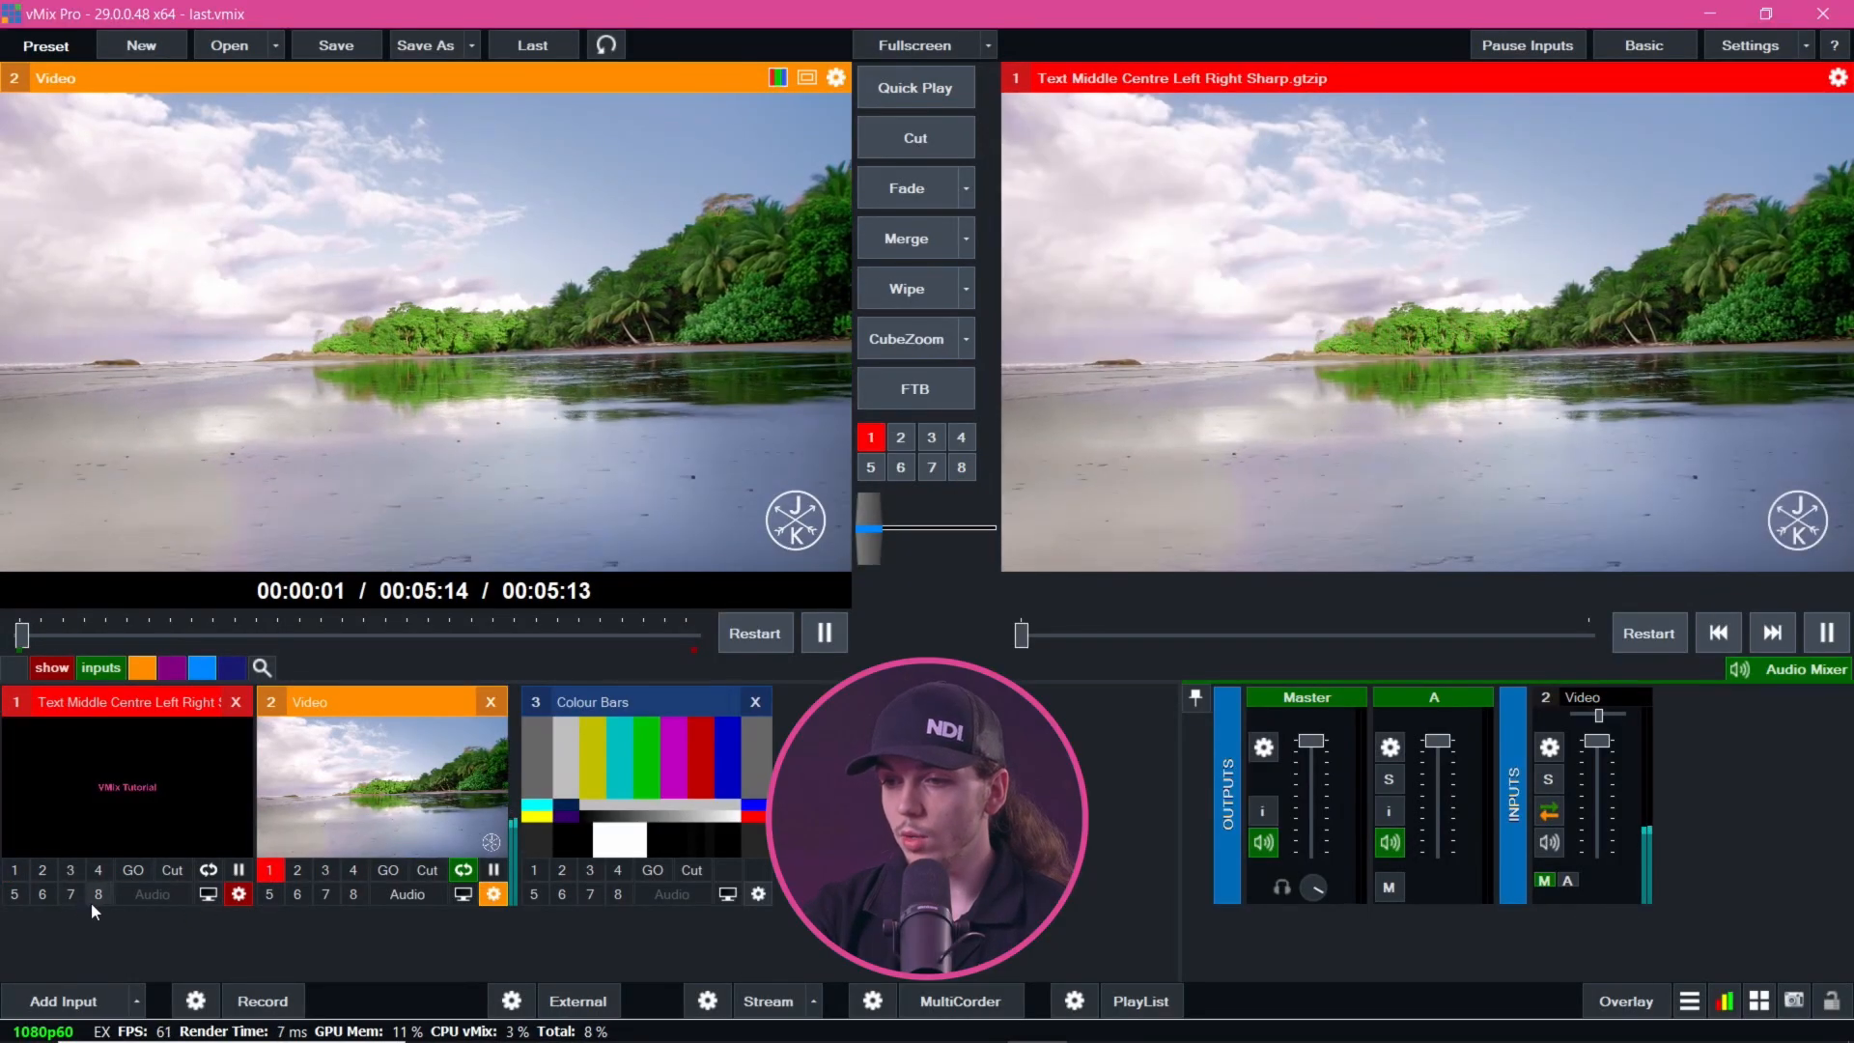
left_click(95, 902)
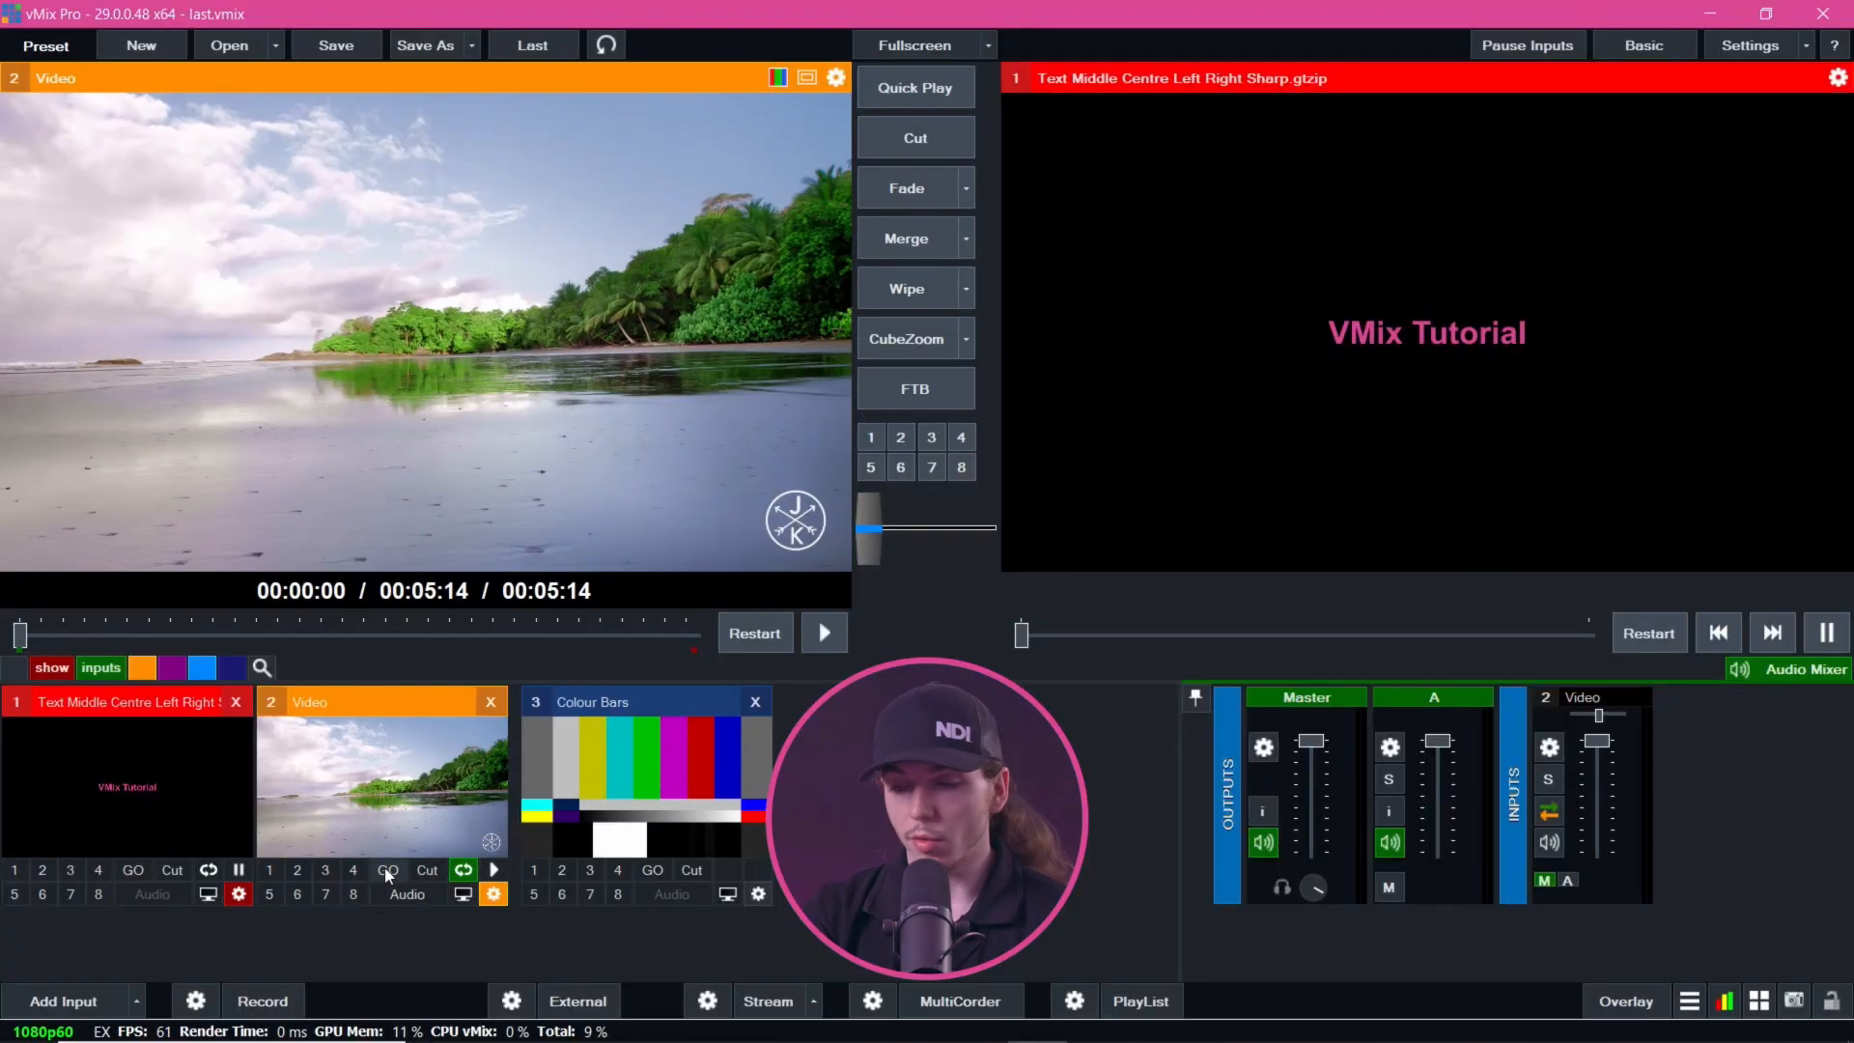
Send input 2 Video to the output using its own GO and Cut actions, and cut between preview and output
left_click(384, 867)
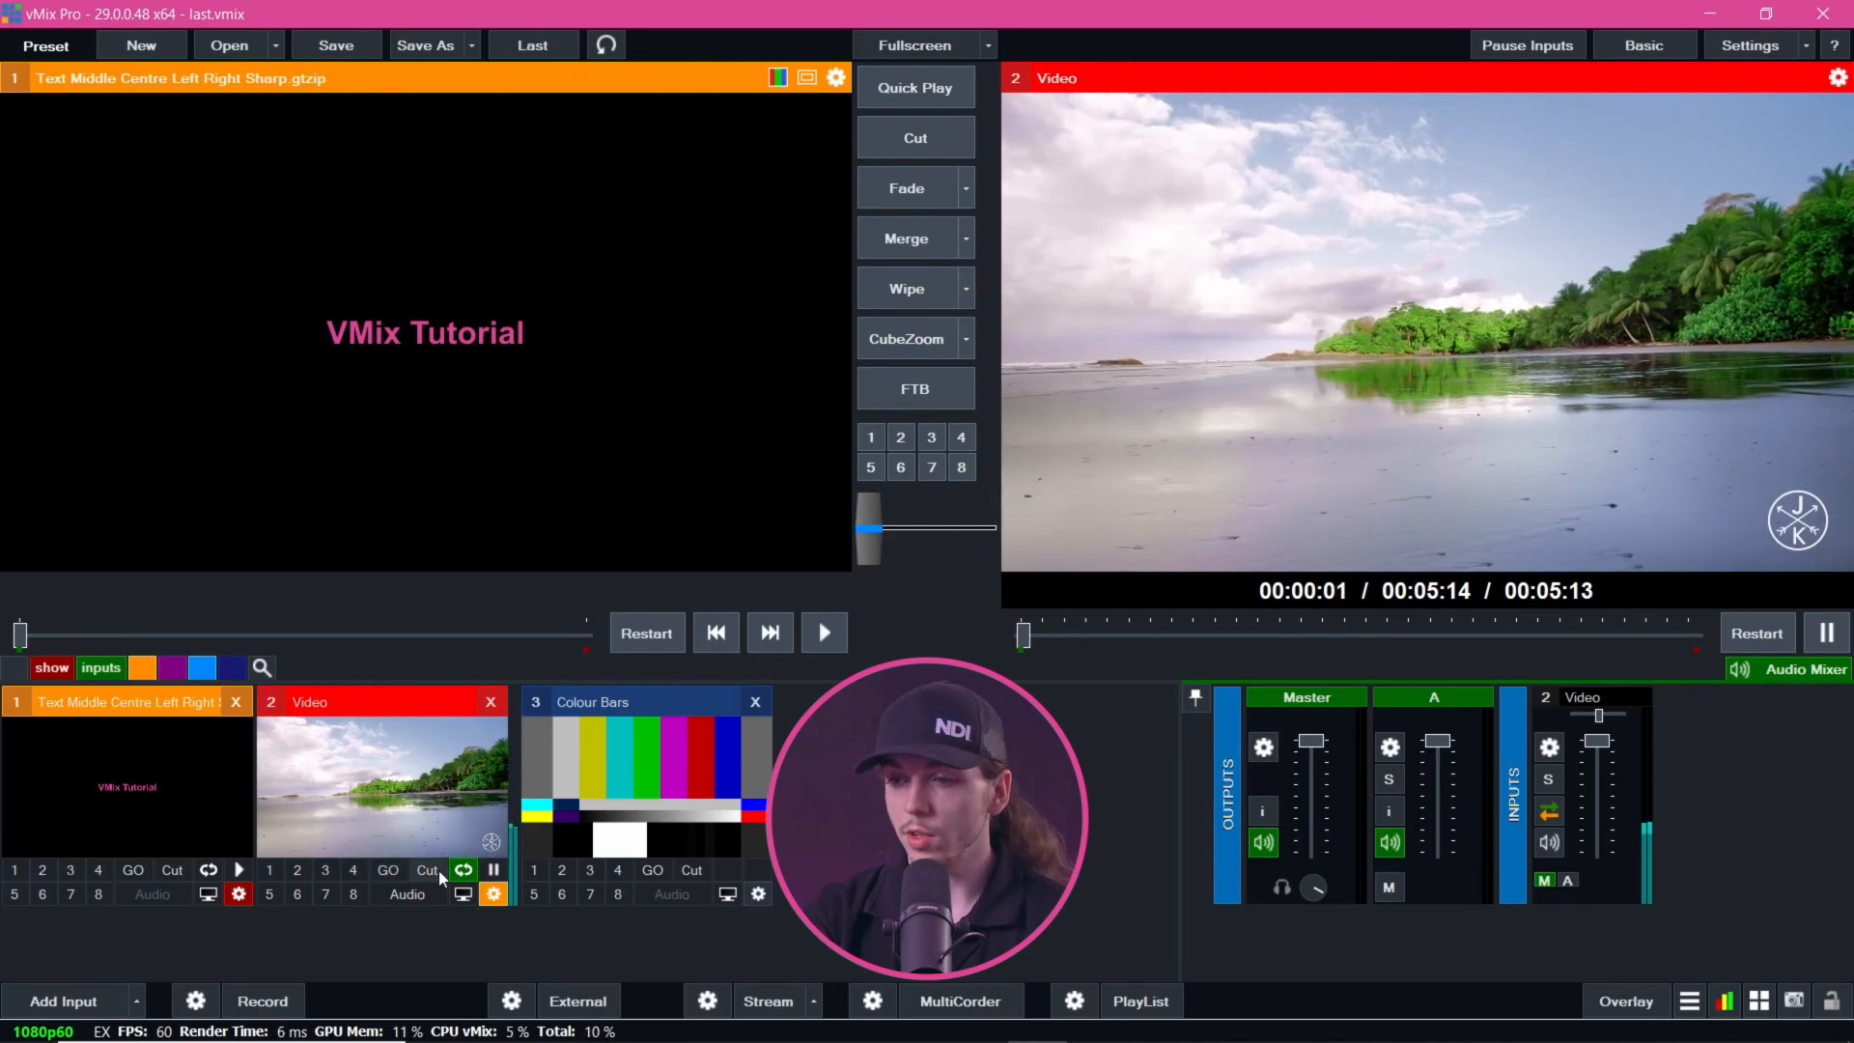
left_click(438, 871)
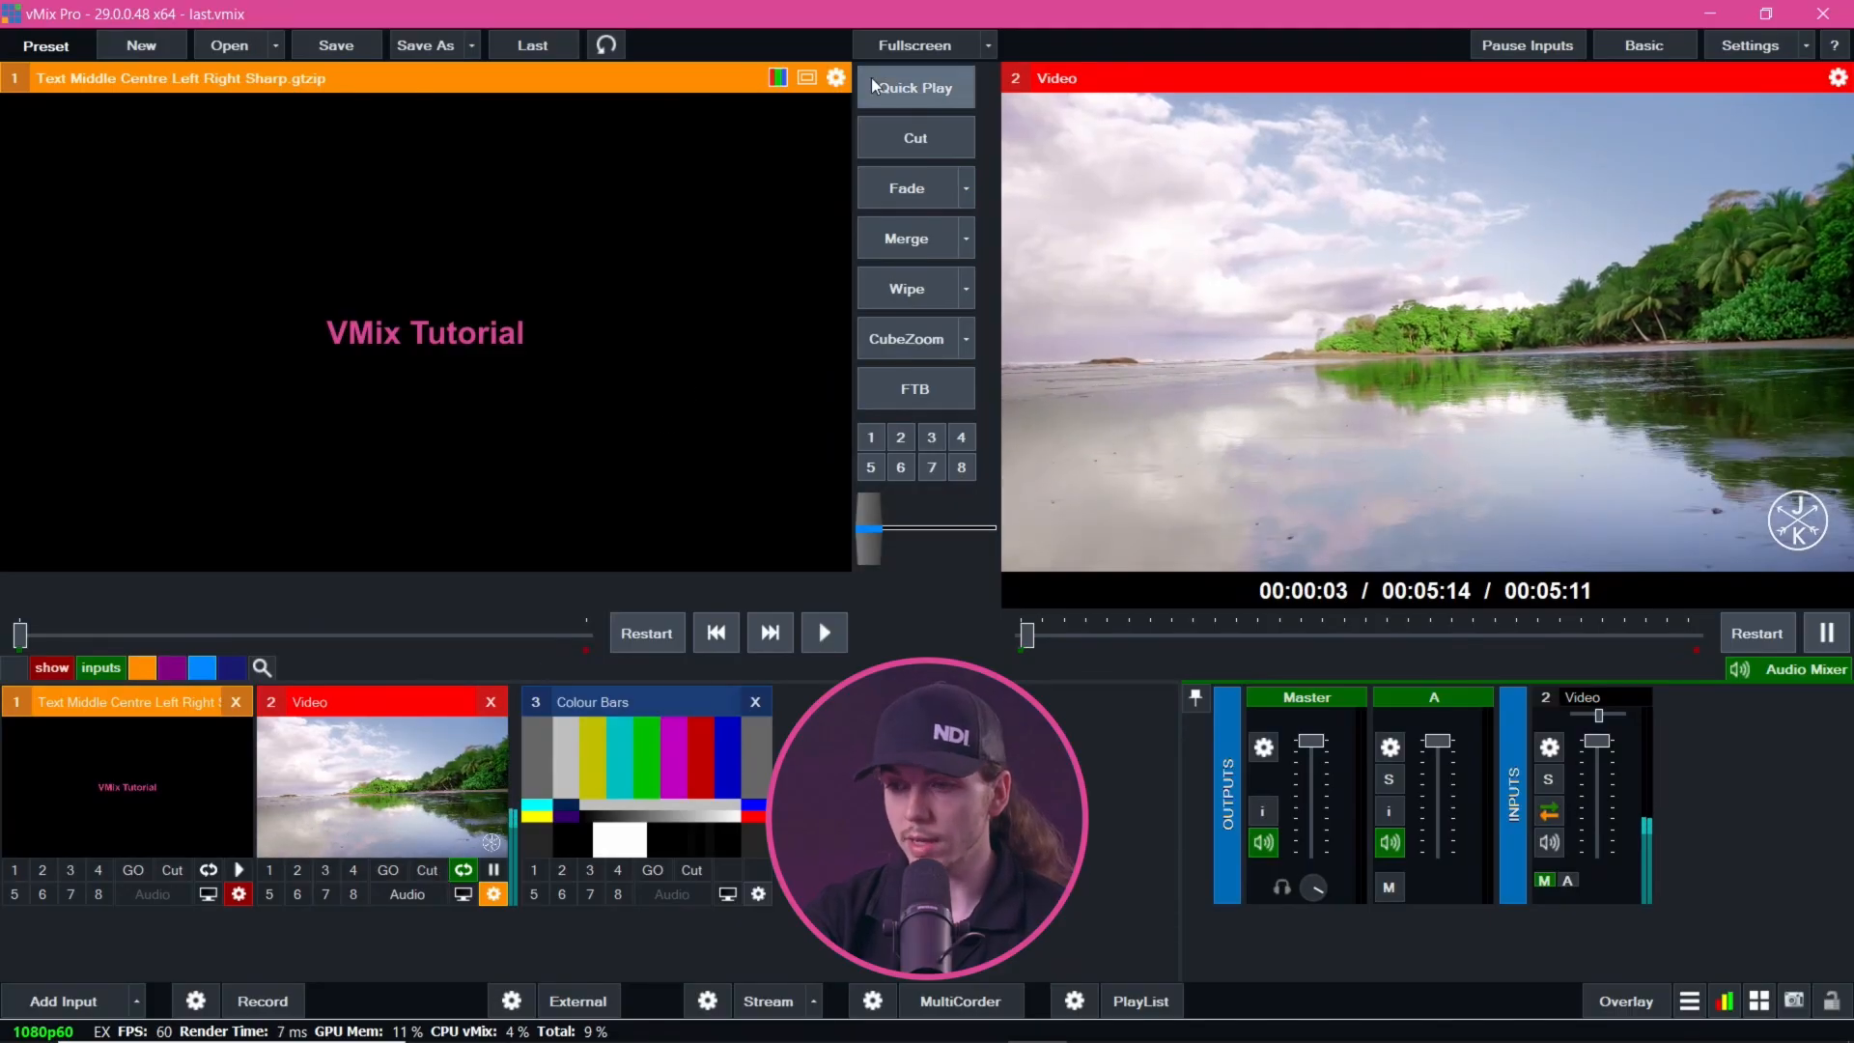
left_click(916, 138)
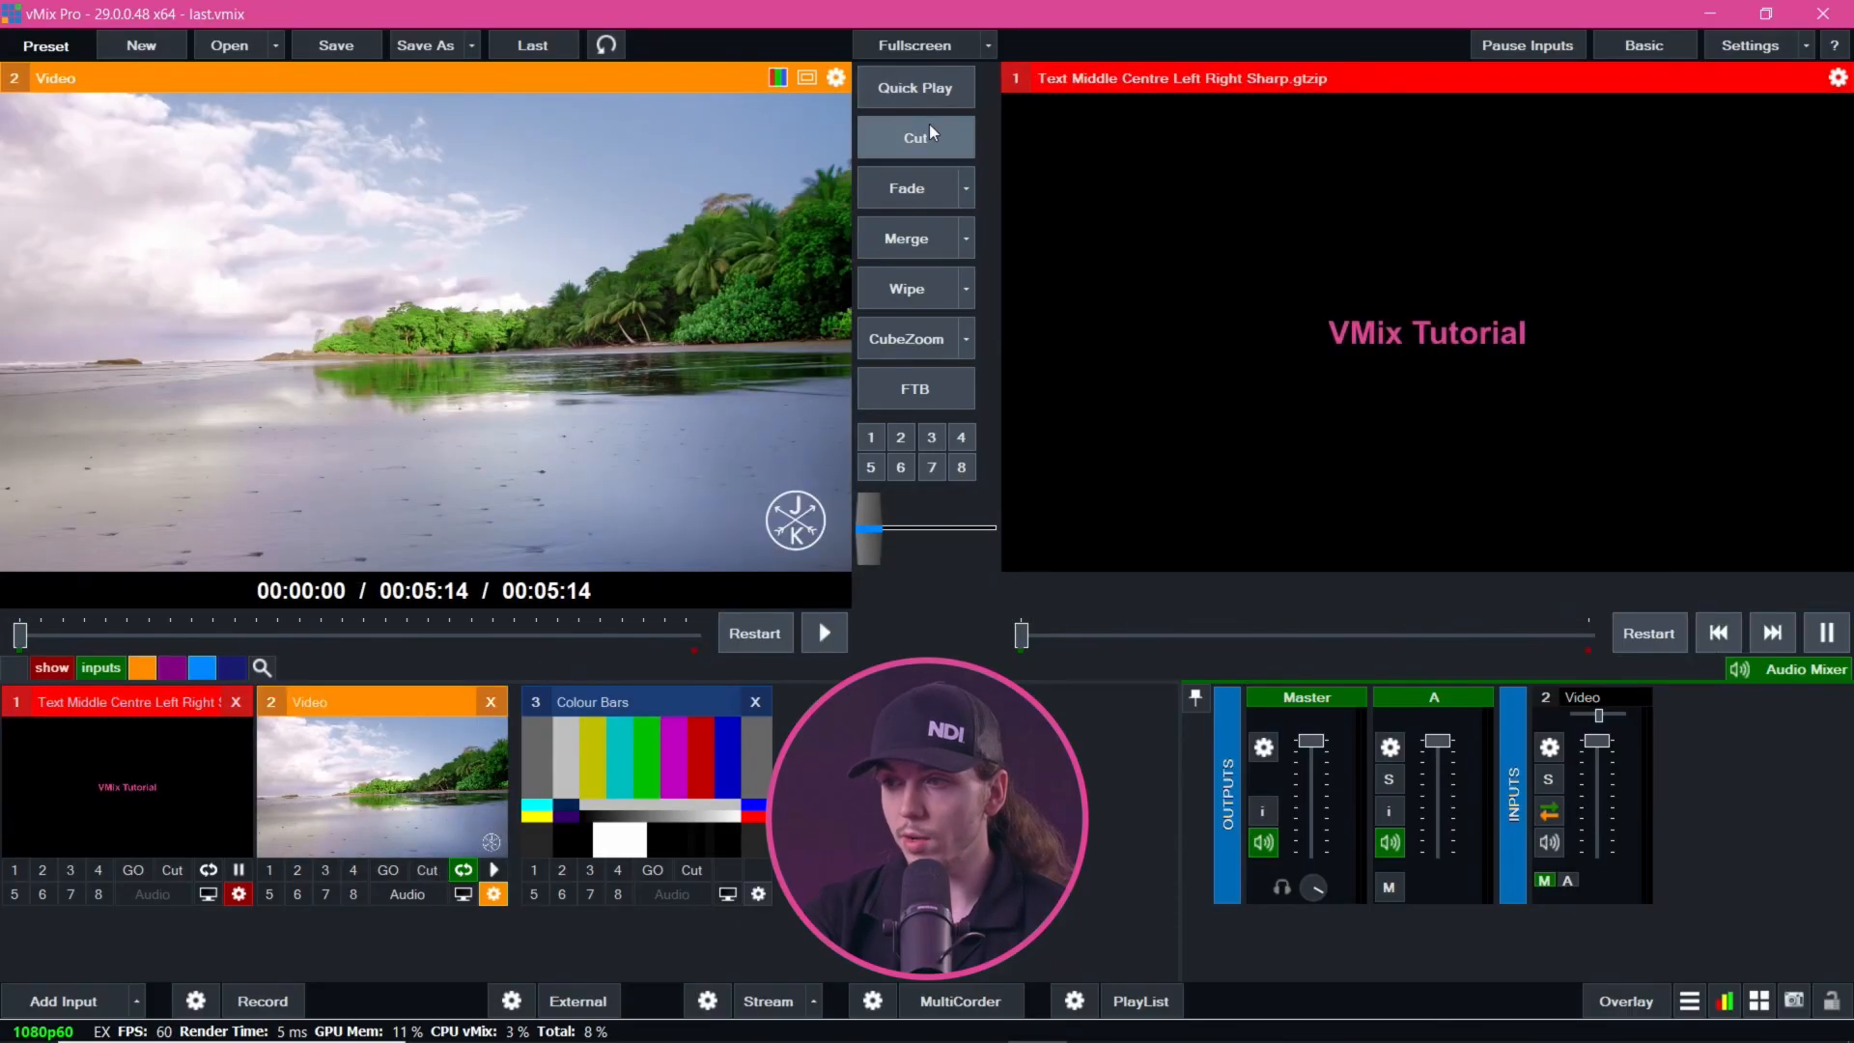
left_click(933, 132)
left_click(409, 821)
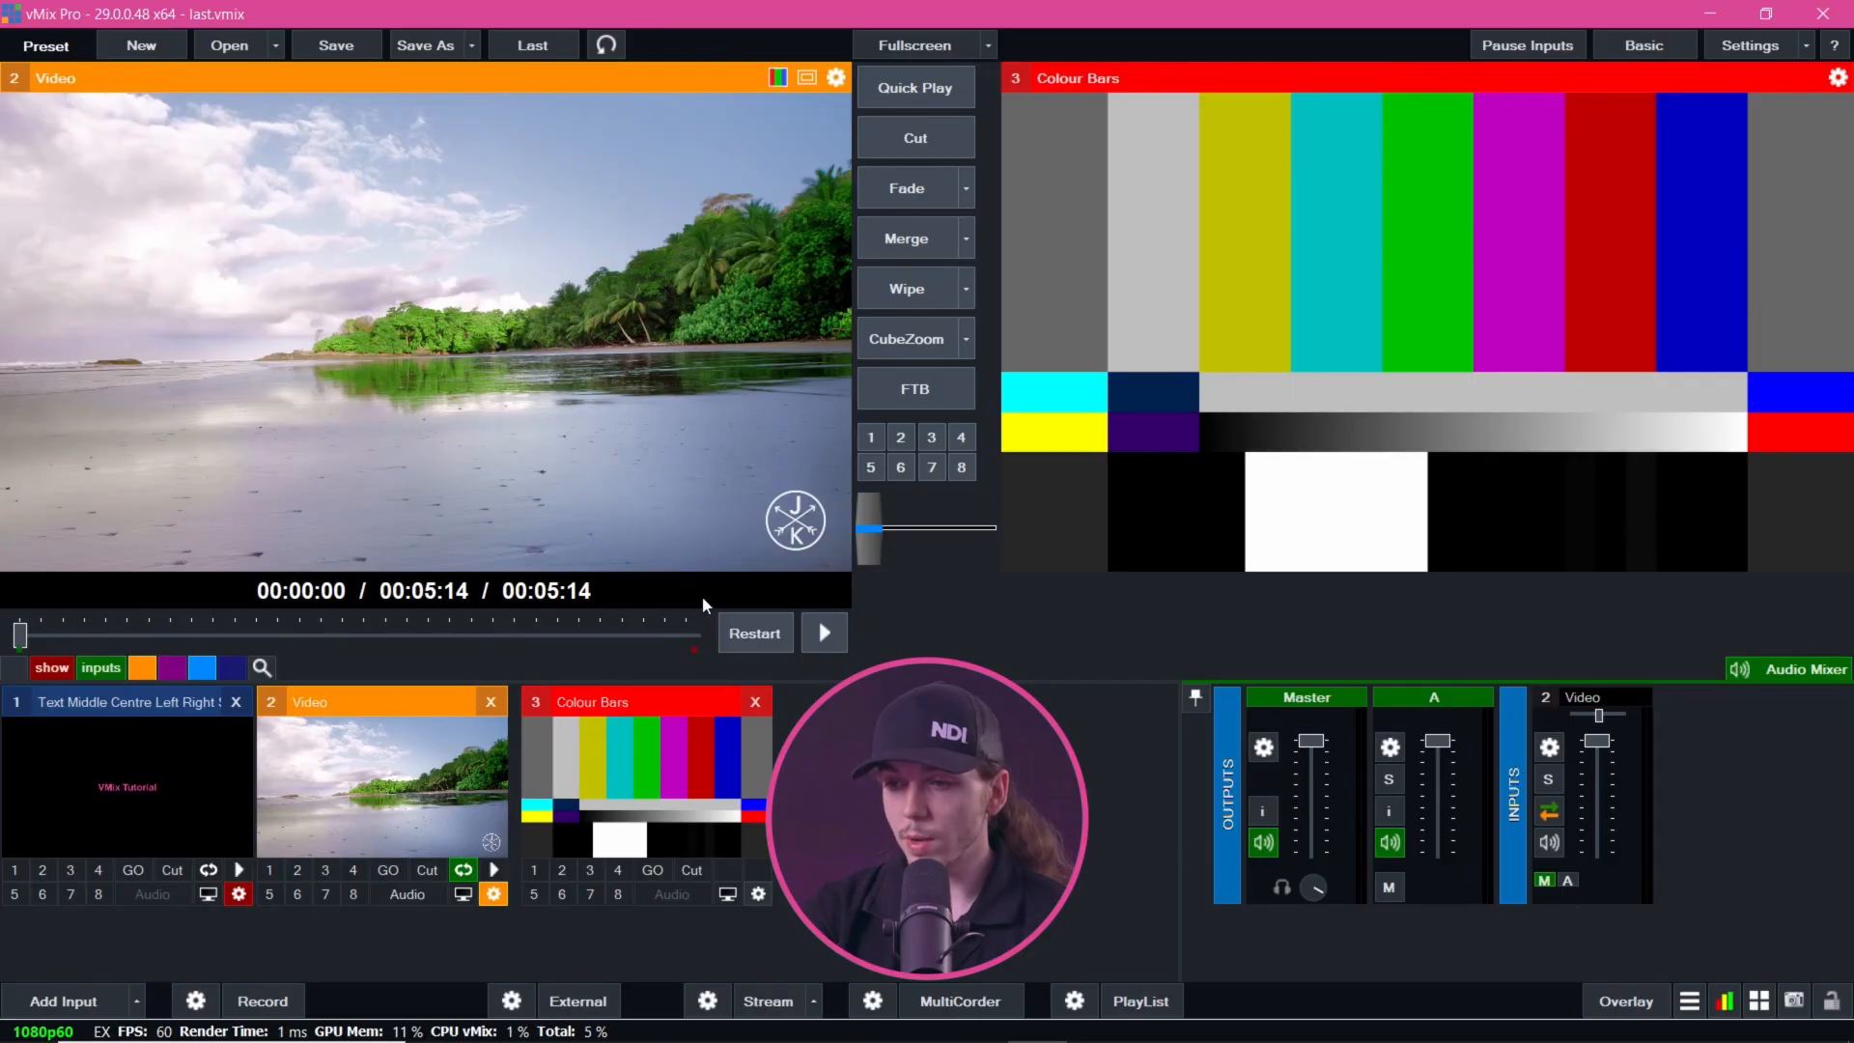
Play input 2 Video in the preview, then open and close its large preview
left_click(813, 641)
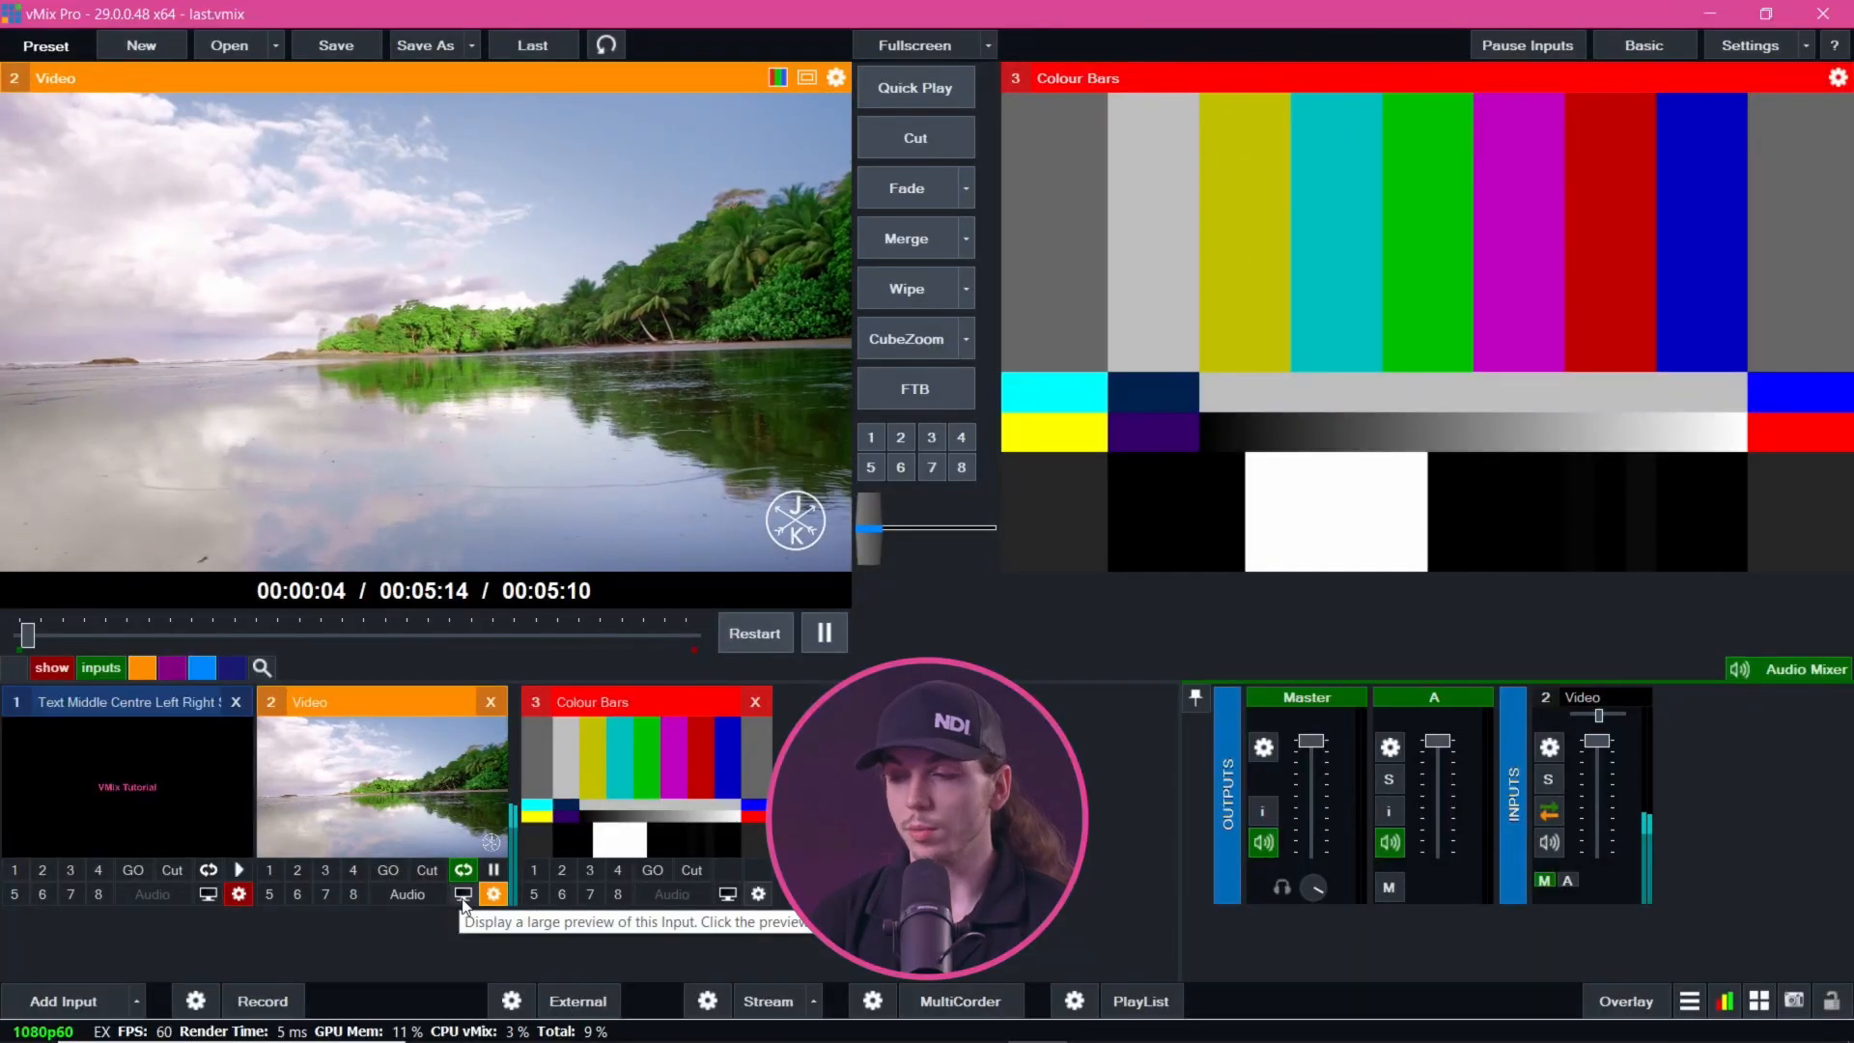
left_click(462, 895)
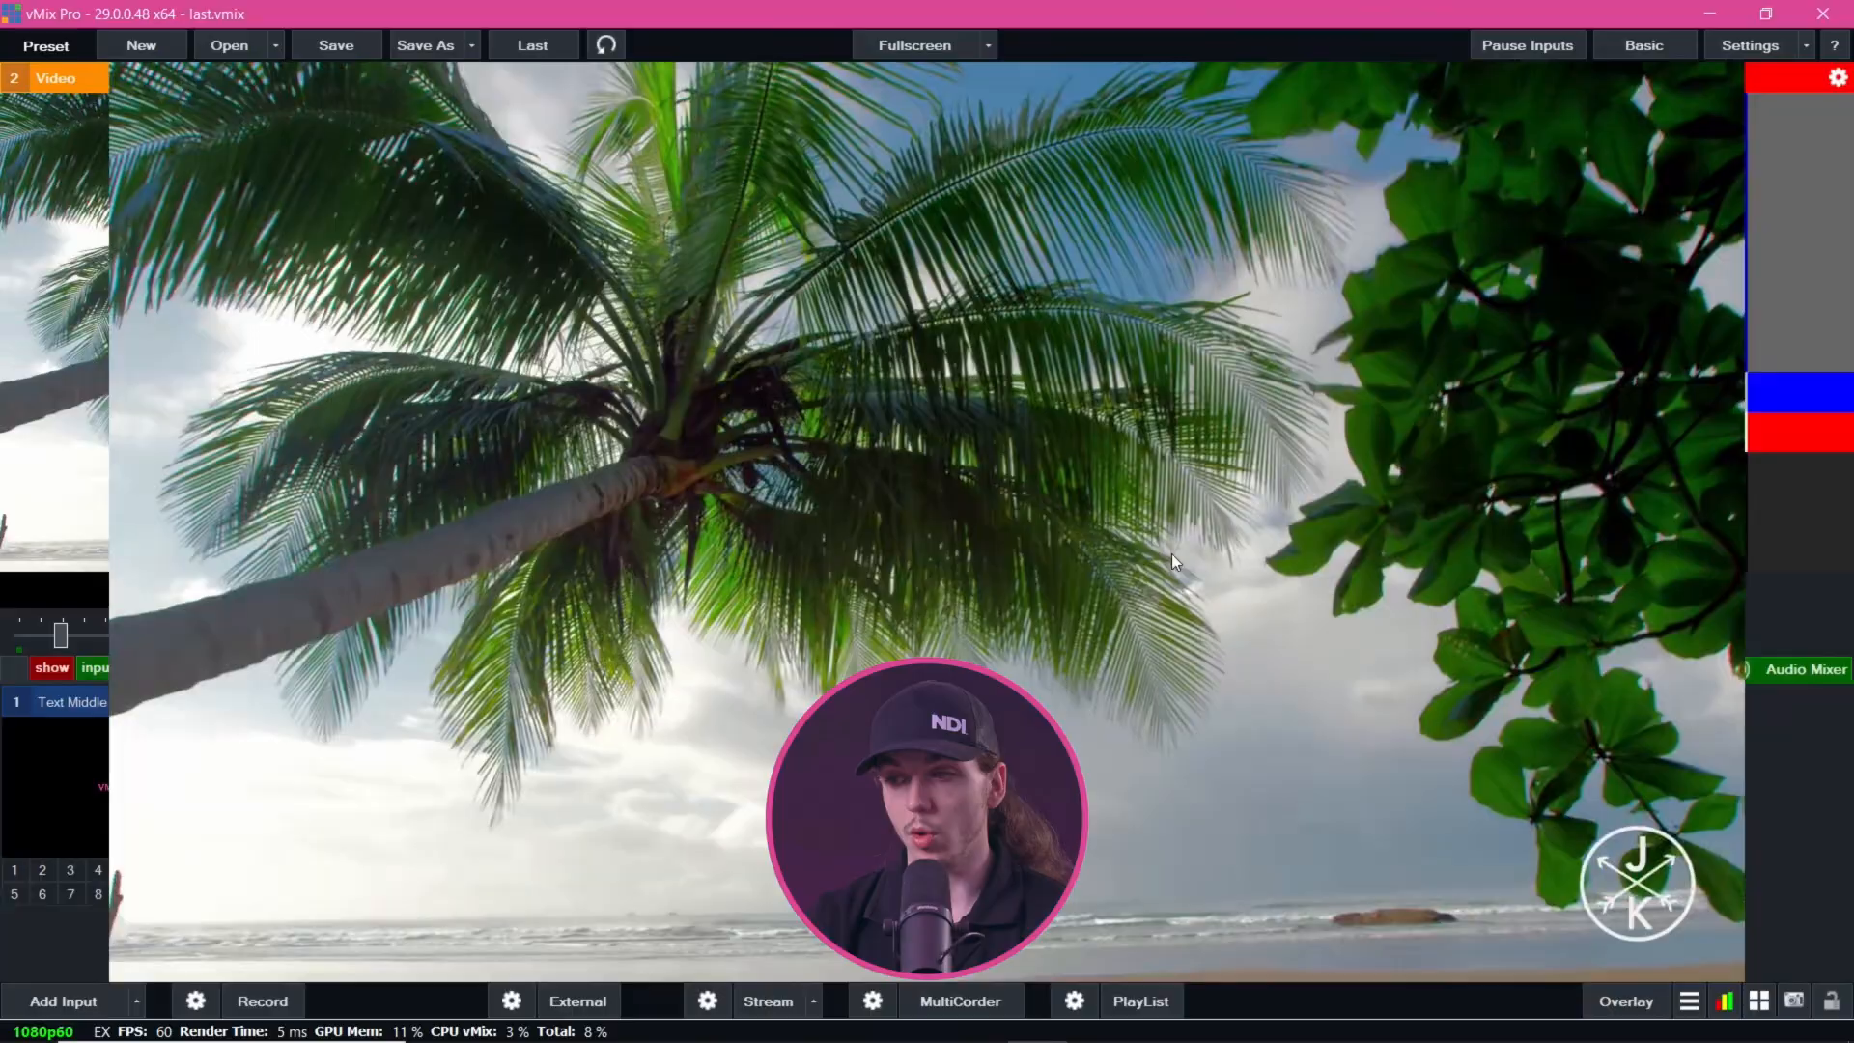
left_click(1172, 554)
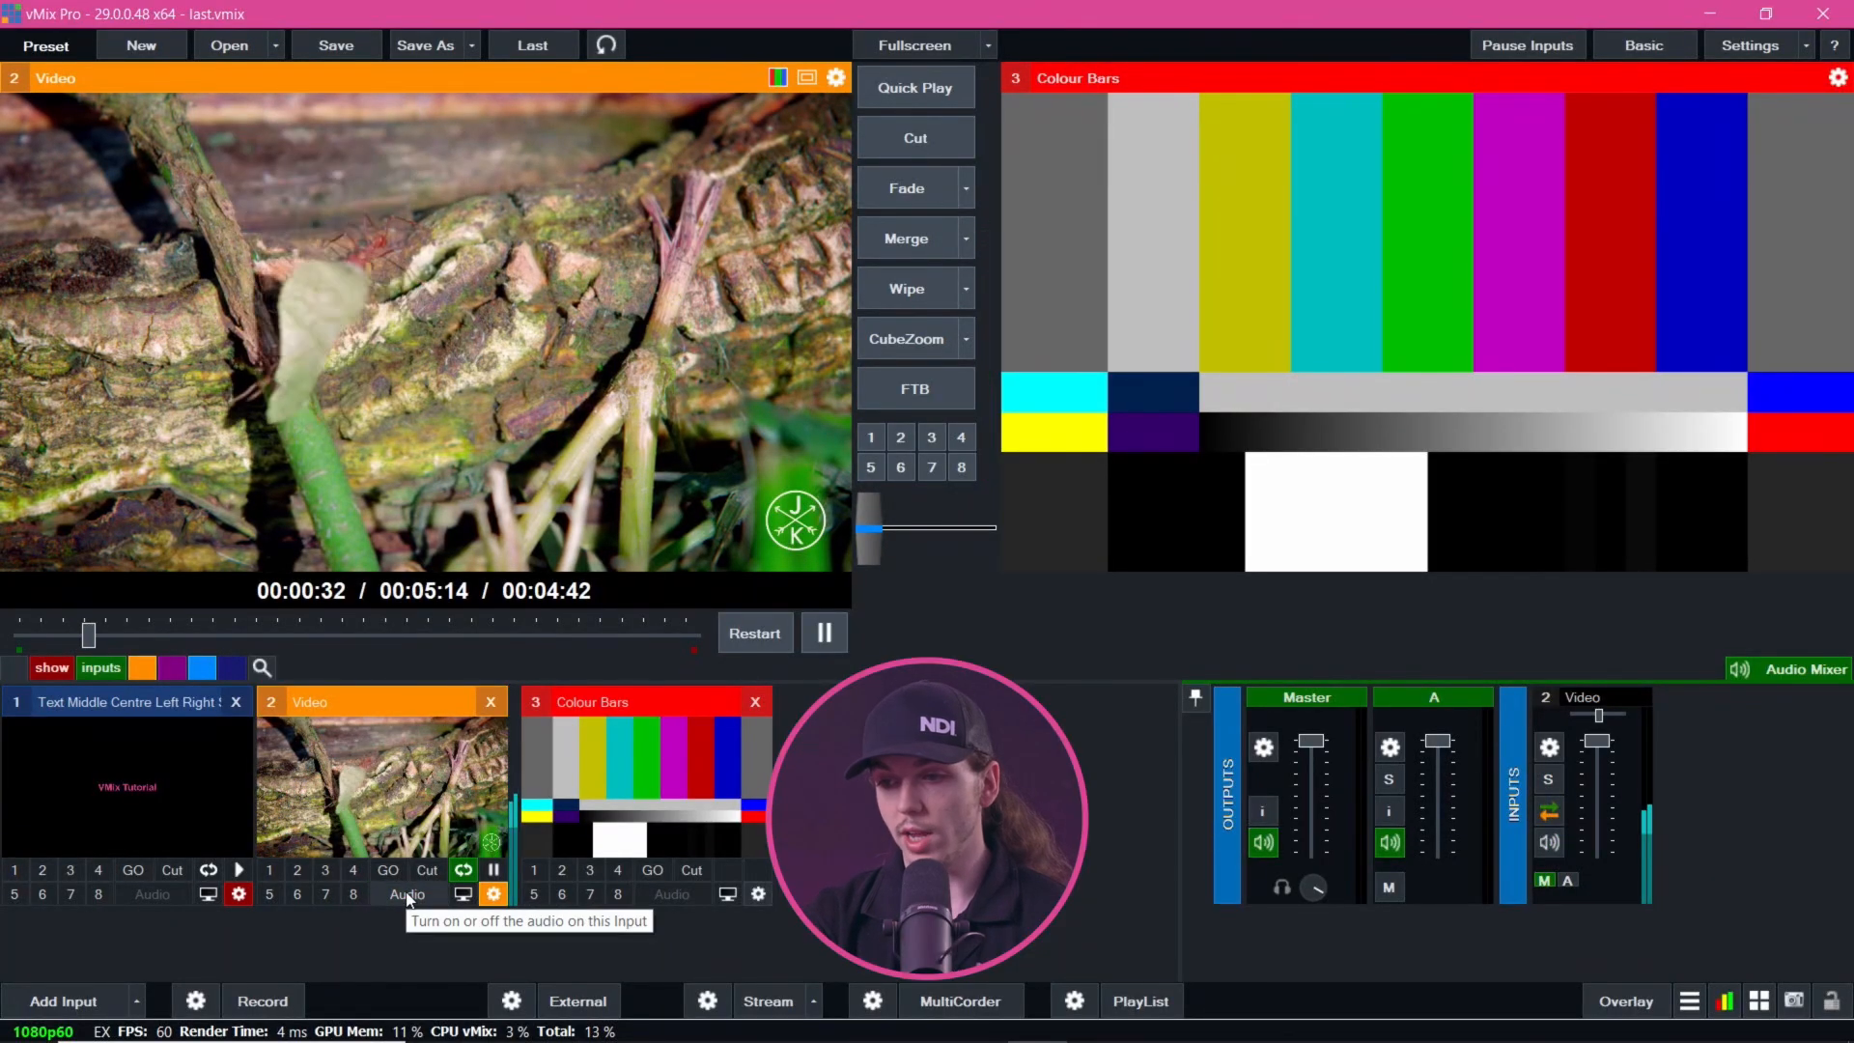
Pause, resume and pause input 2 Video again using the playback control on the input itself
left_click(493, 870)
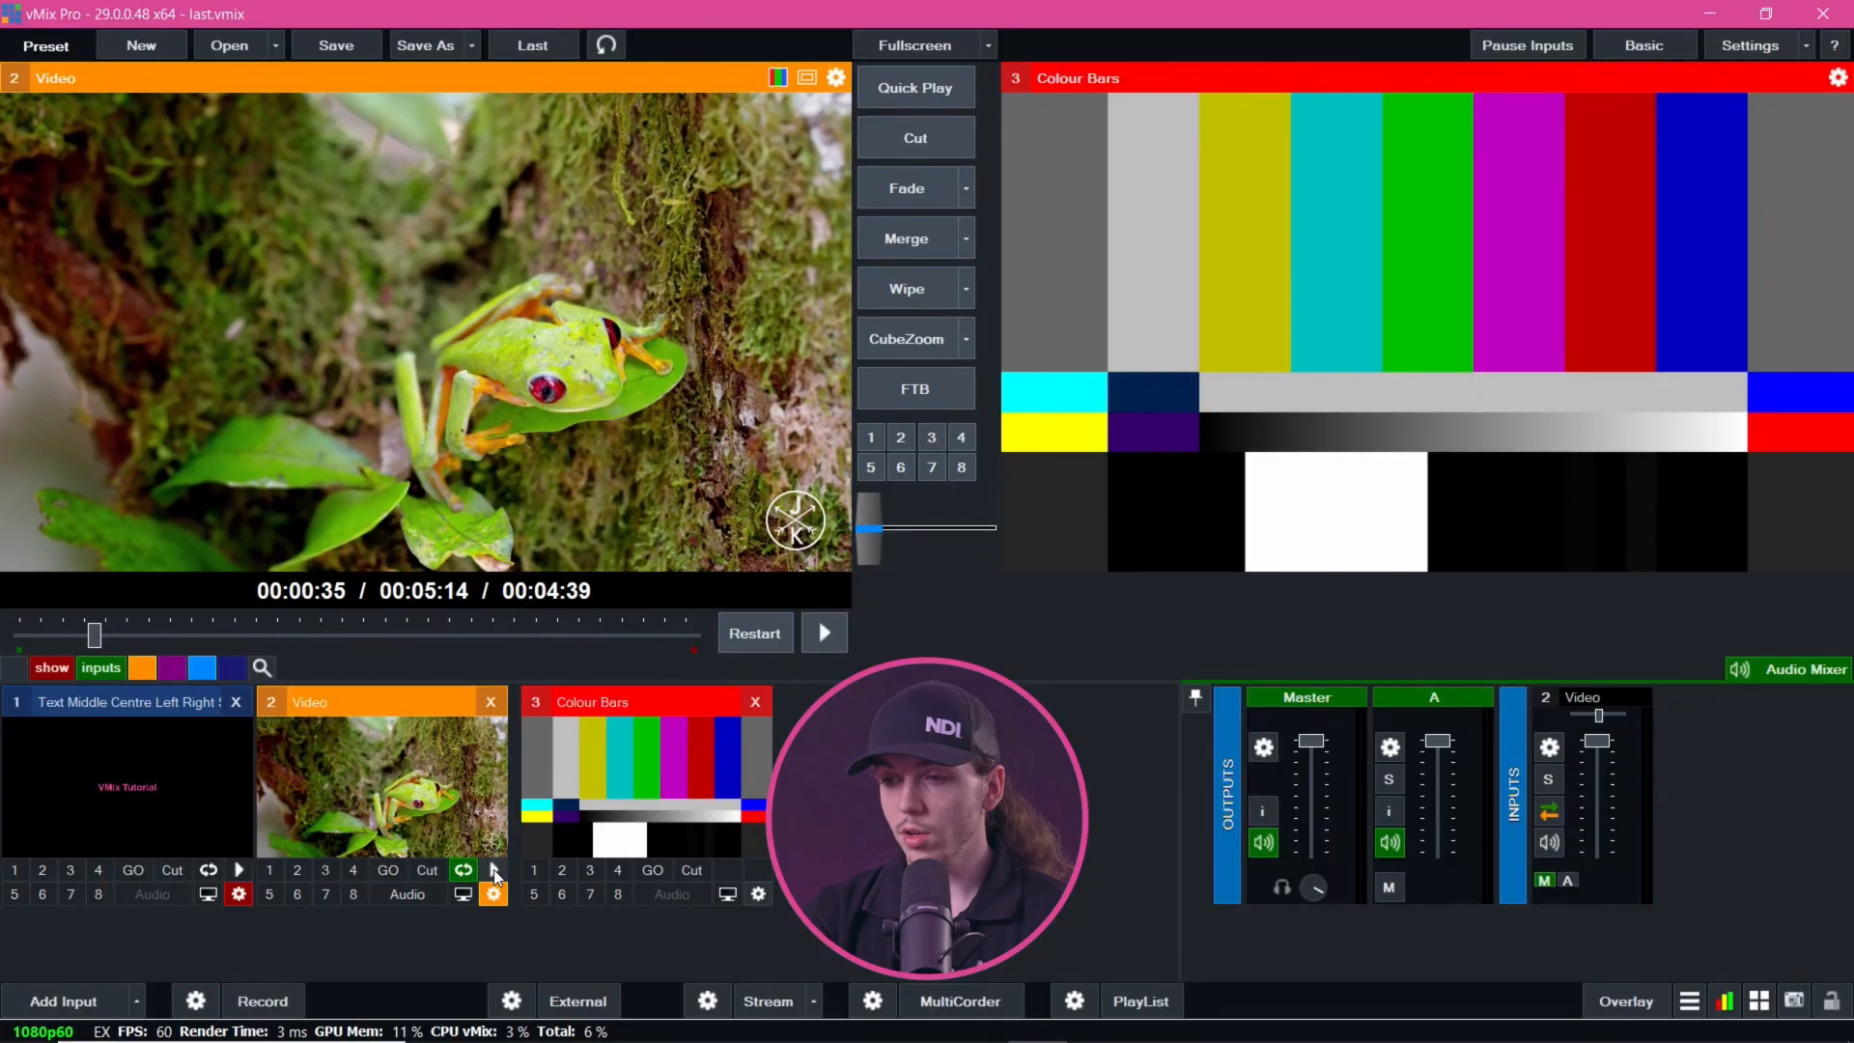
left_click(493, 871)
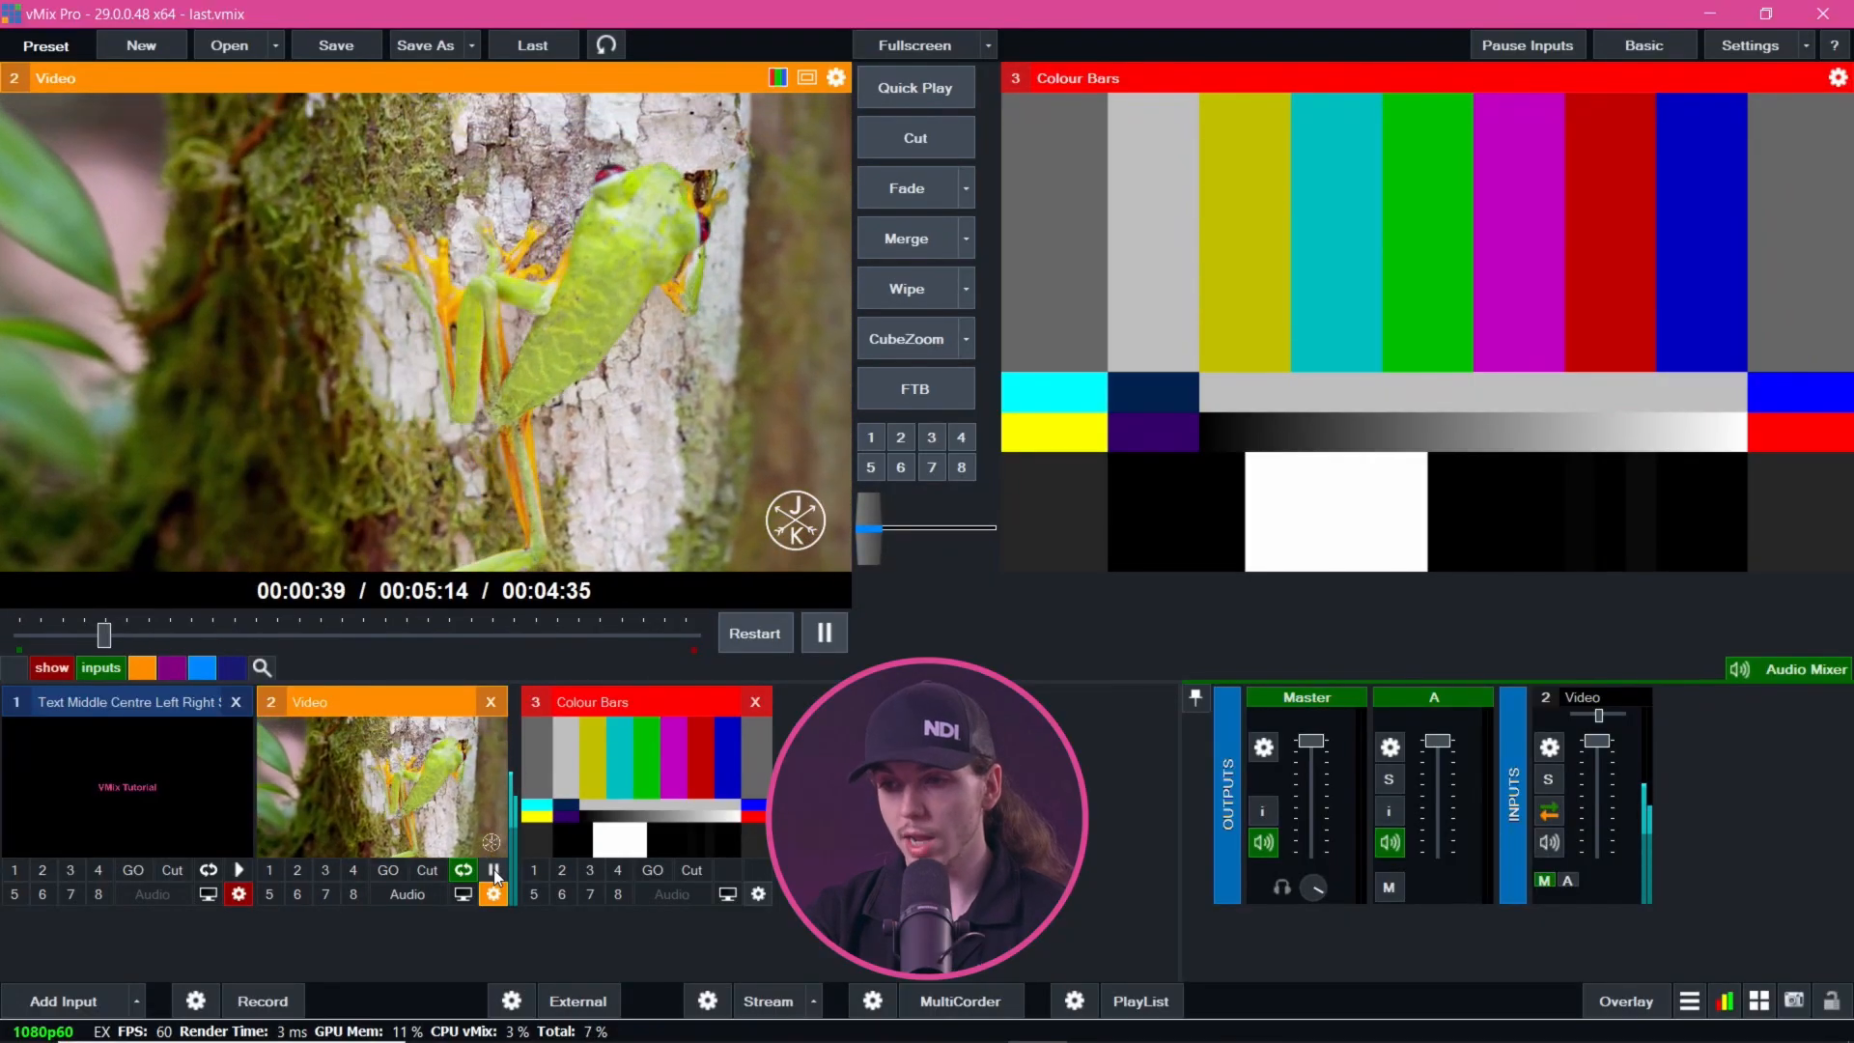
left_click(493, 871)
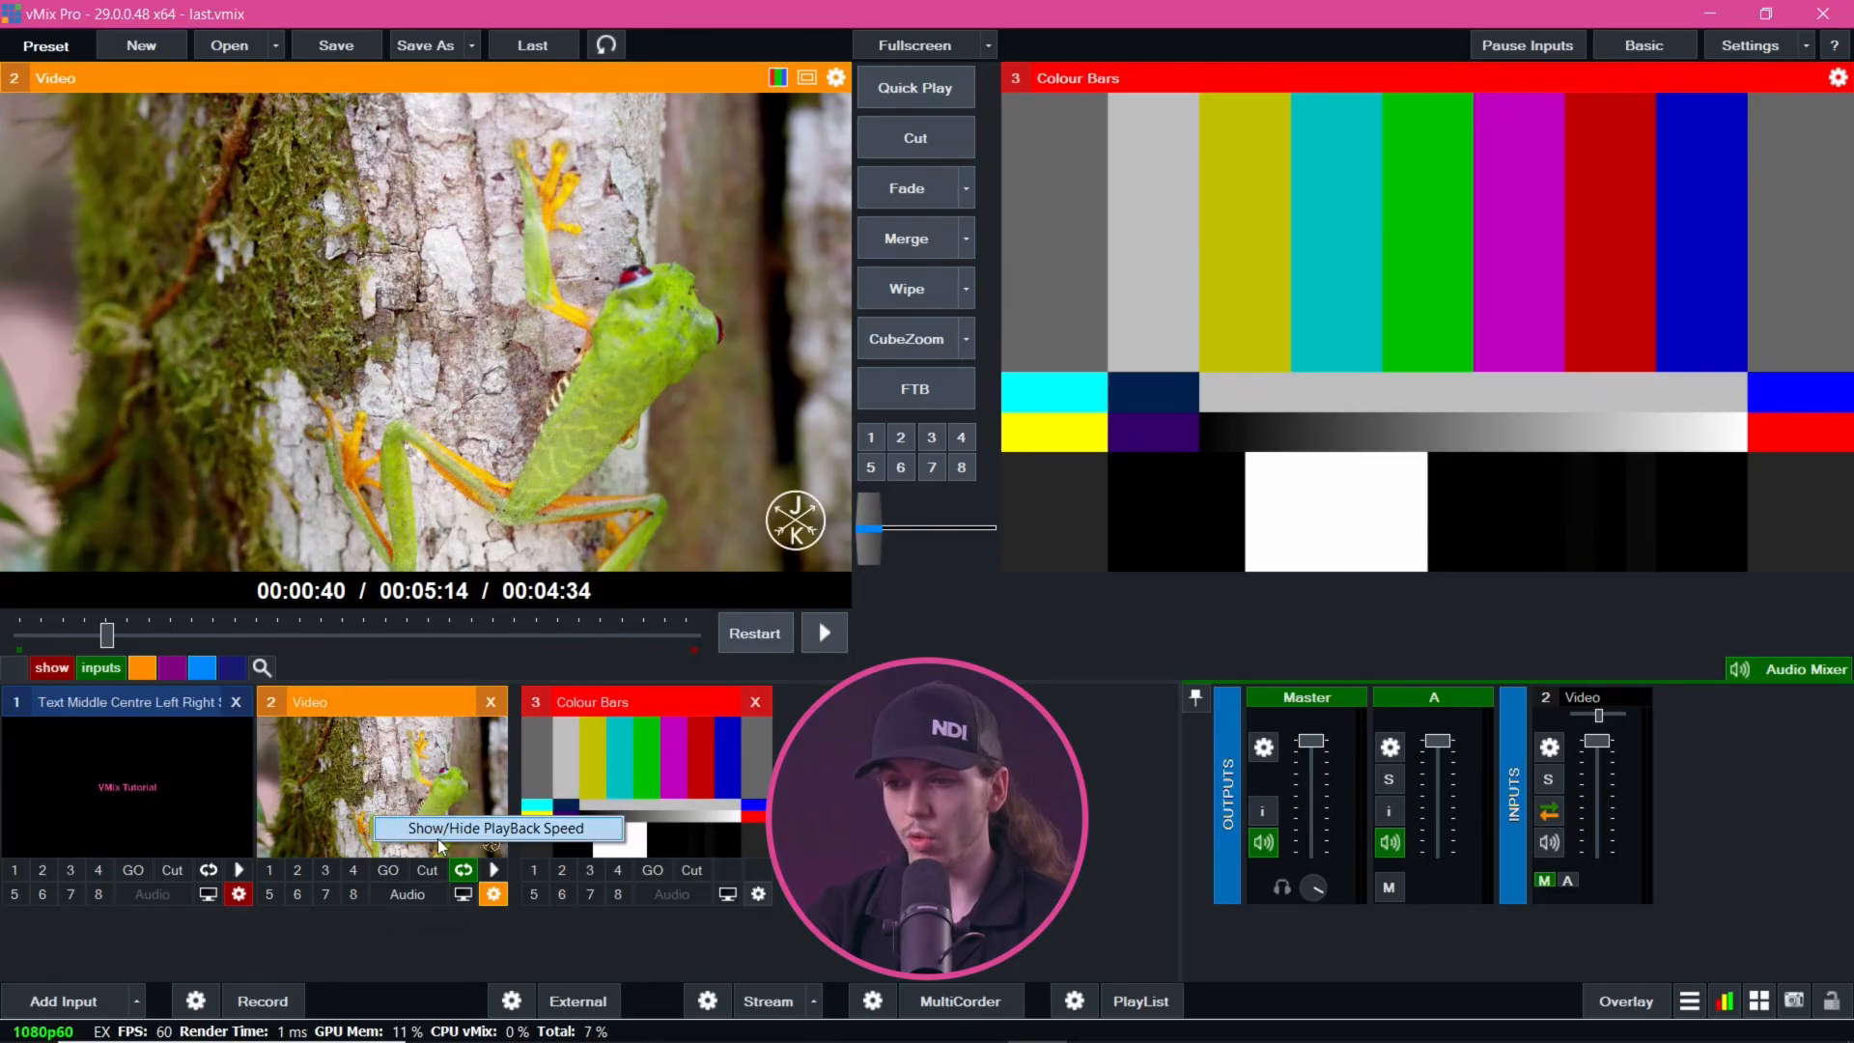
Show the playback speed control of input 2 Video, try slowing playback to 1%, return it to 100% and hide the control
left_click(491, 844)
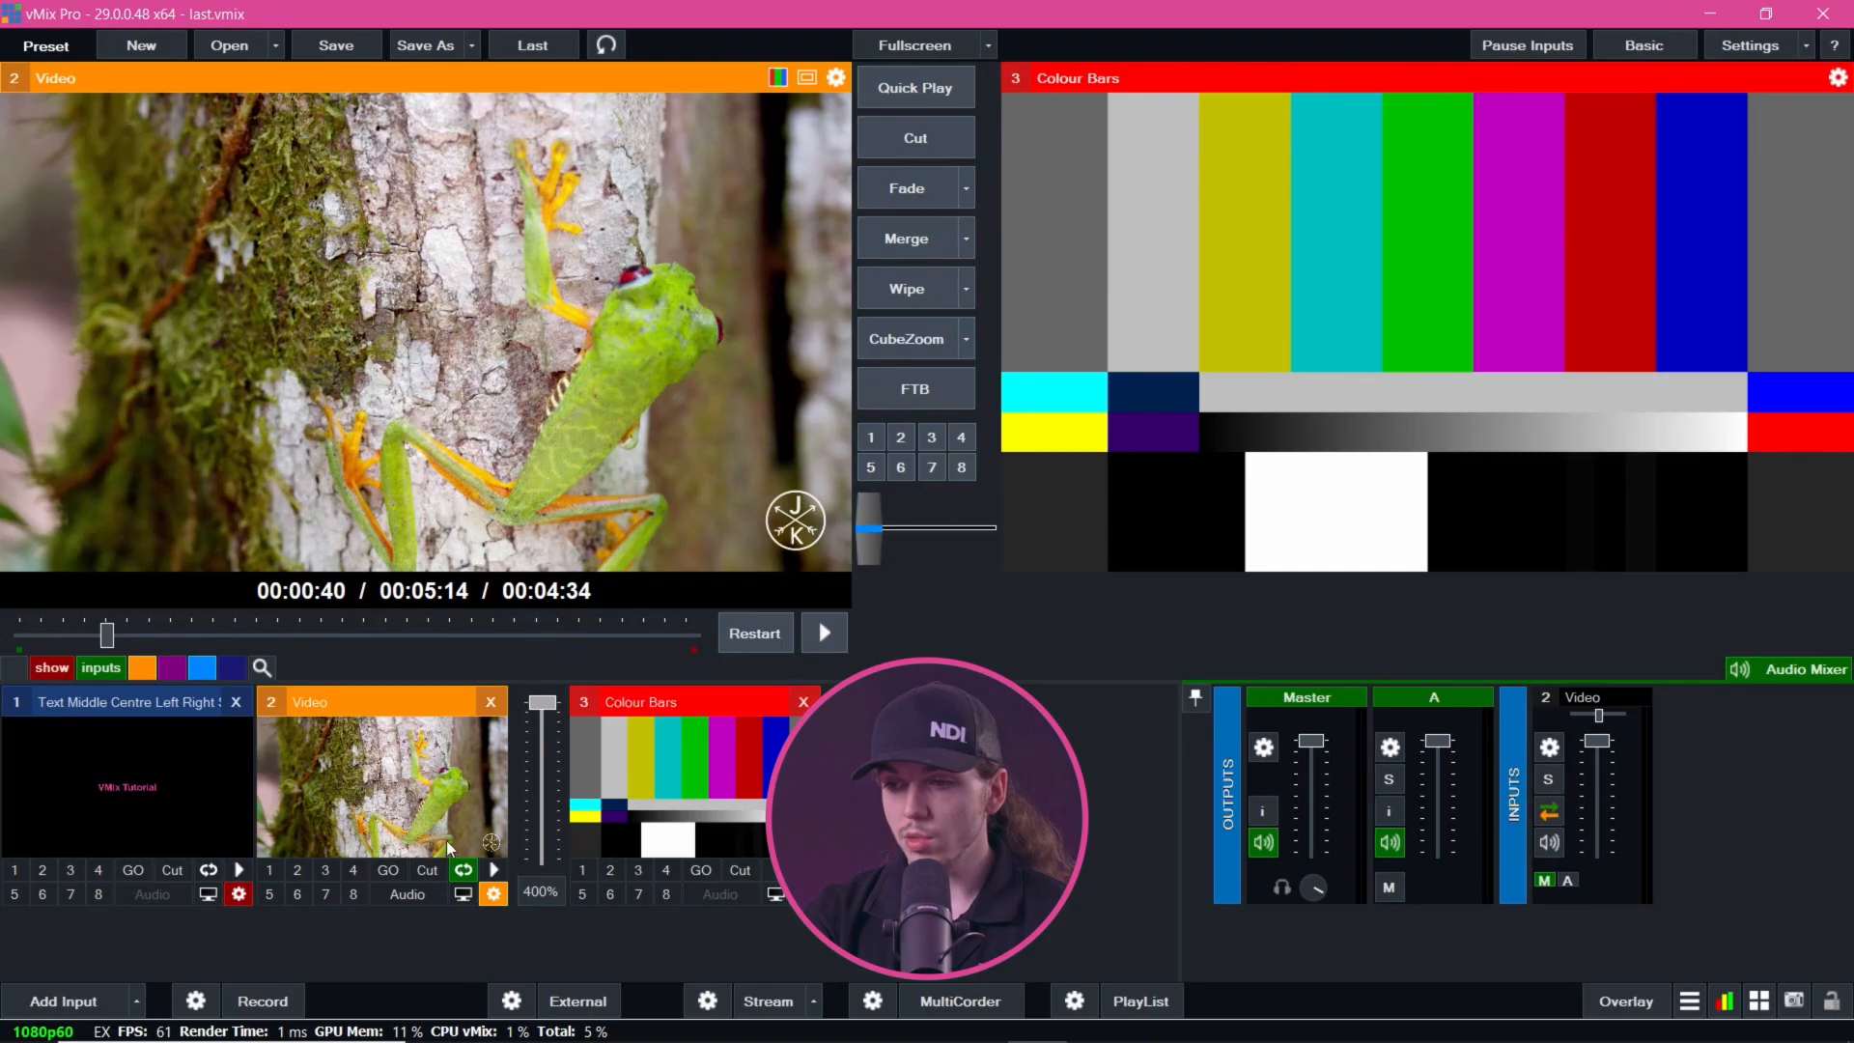
left_click(498, 875)
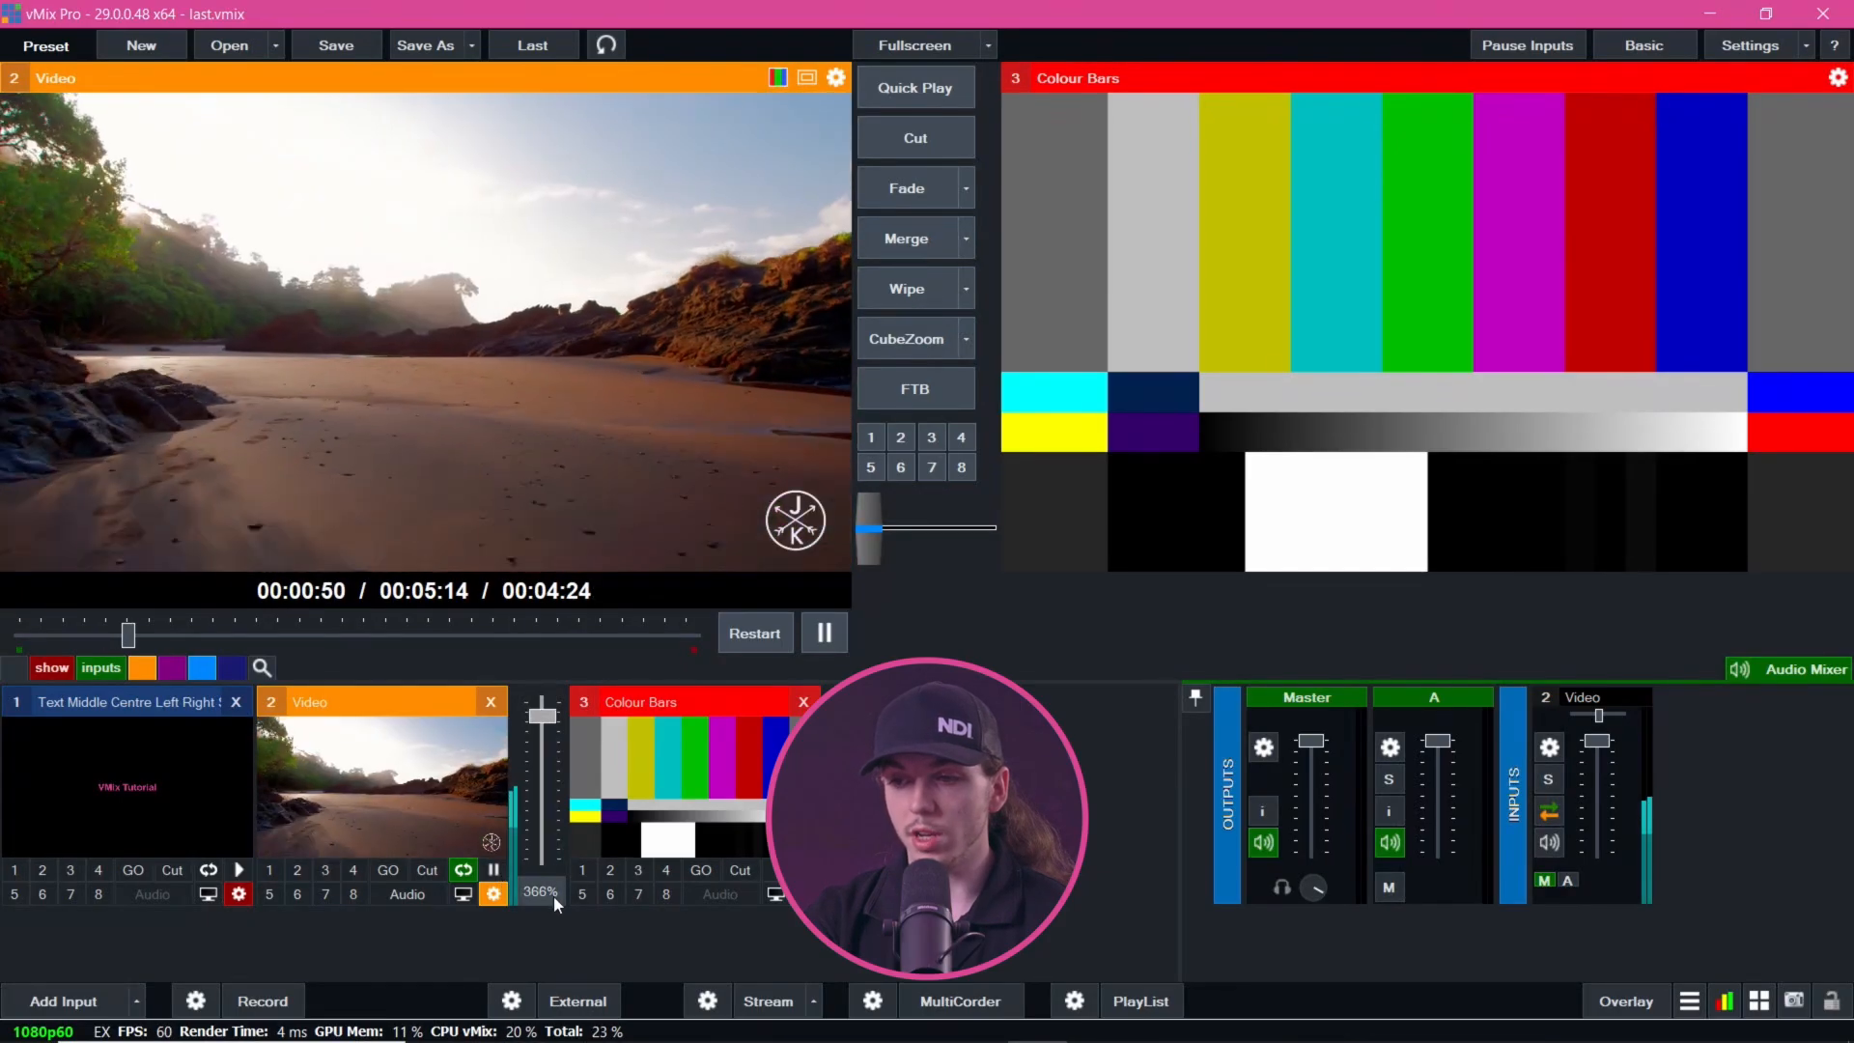
left_click_drag(545, 704, 546, 869)
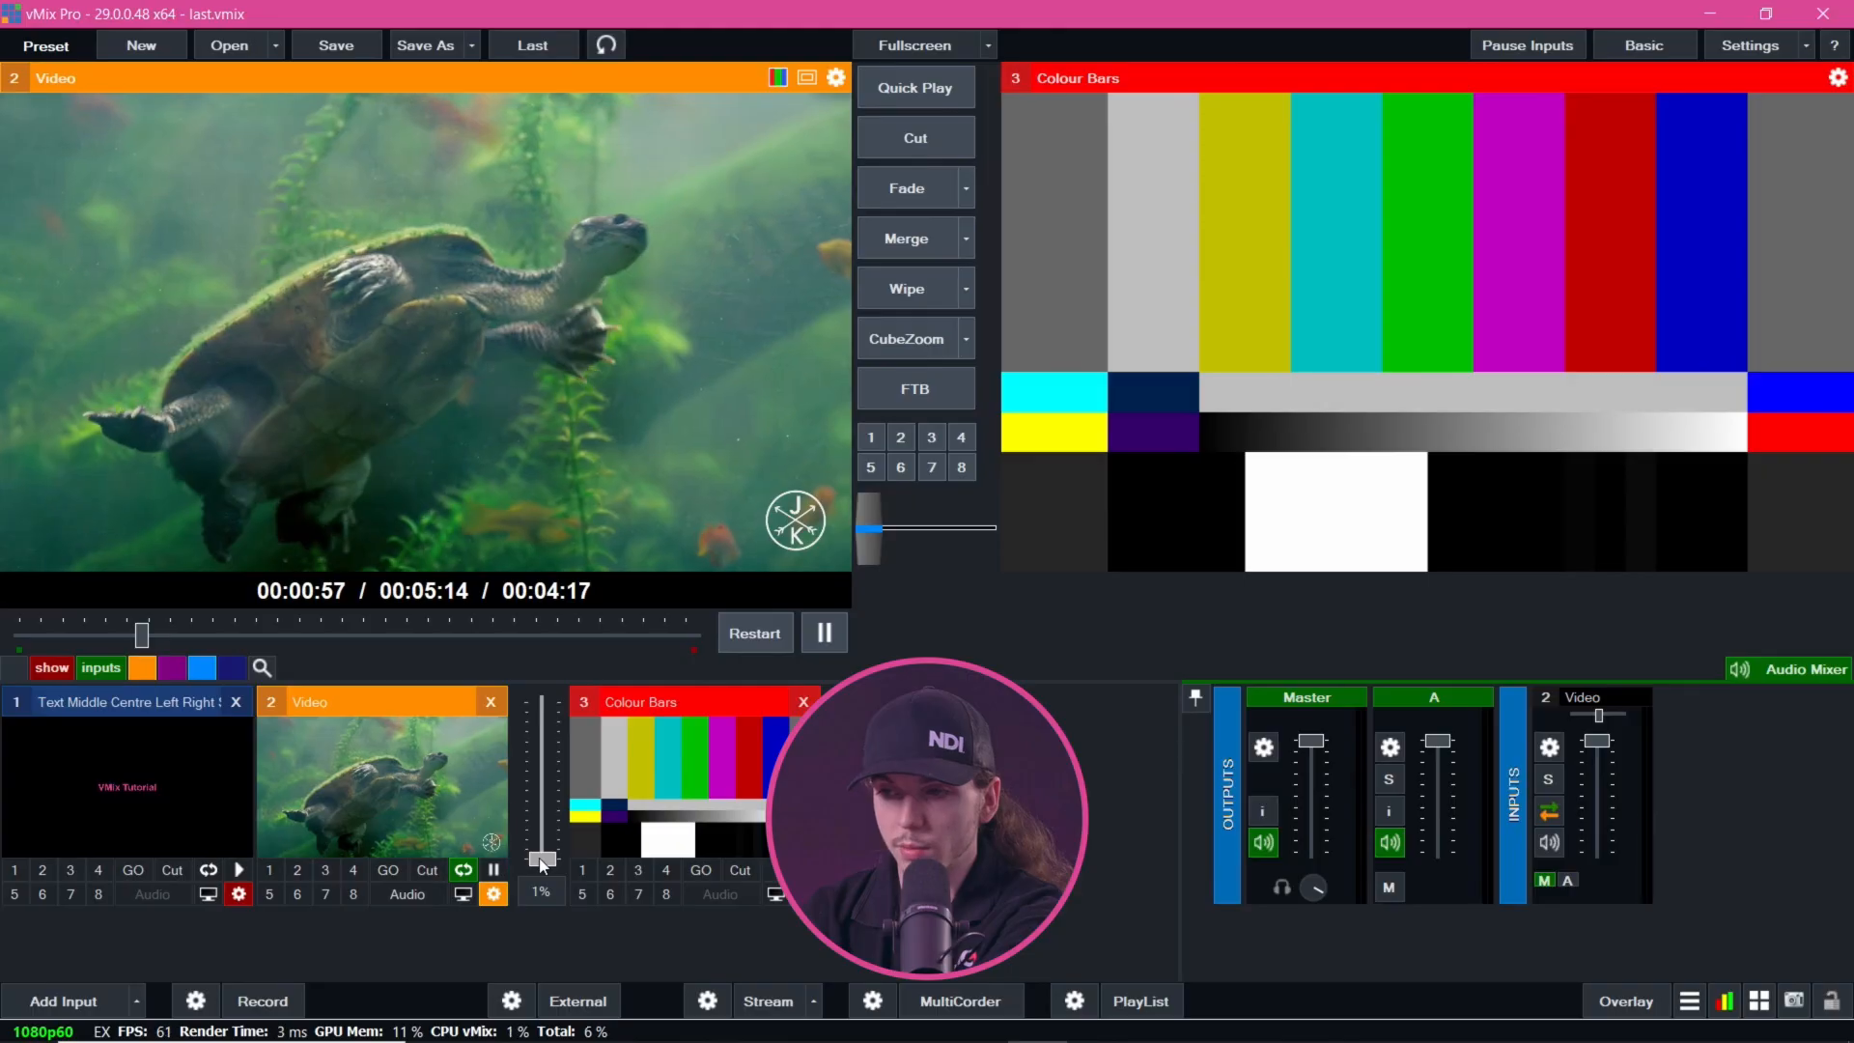
left_click_drag(542, 860, 546, 836)
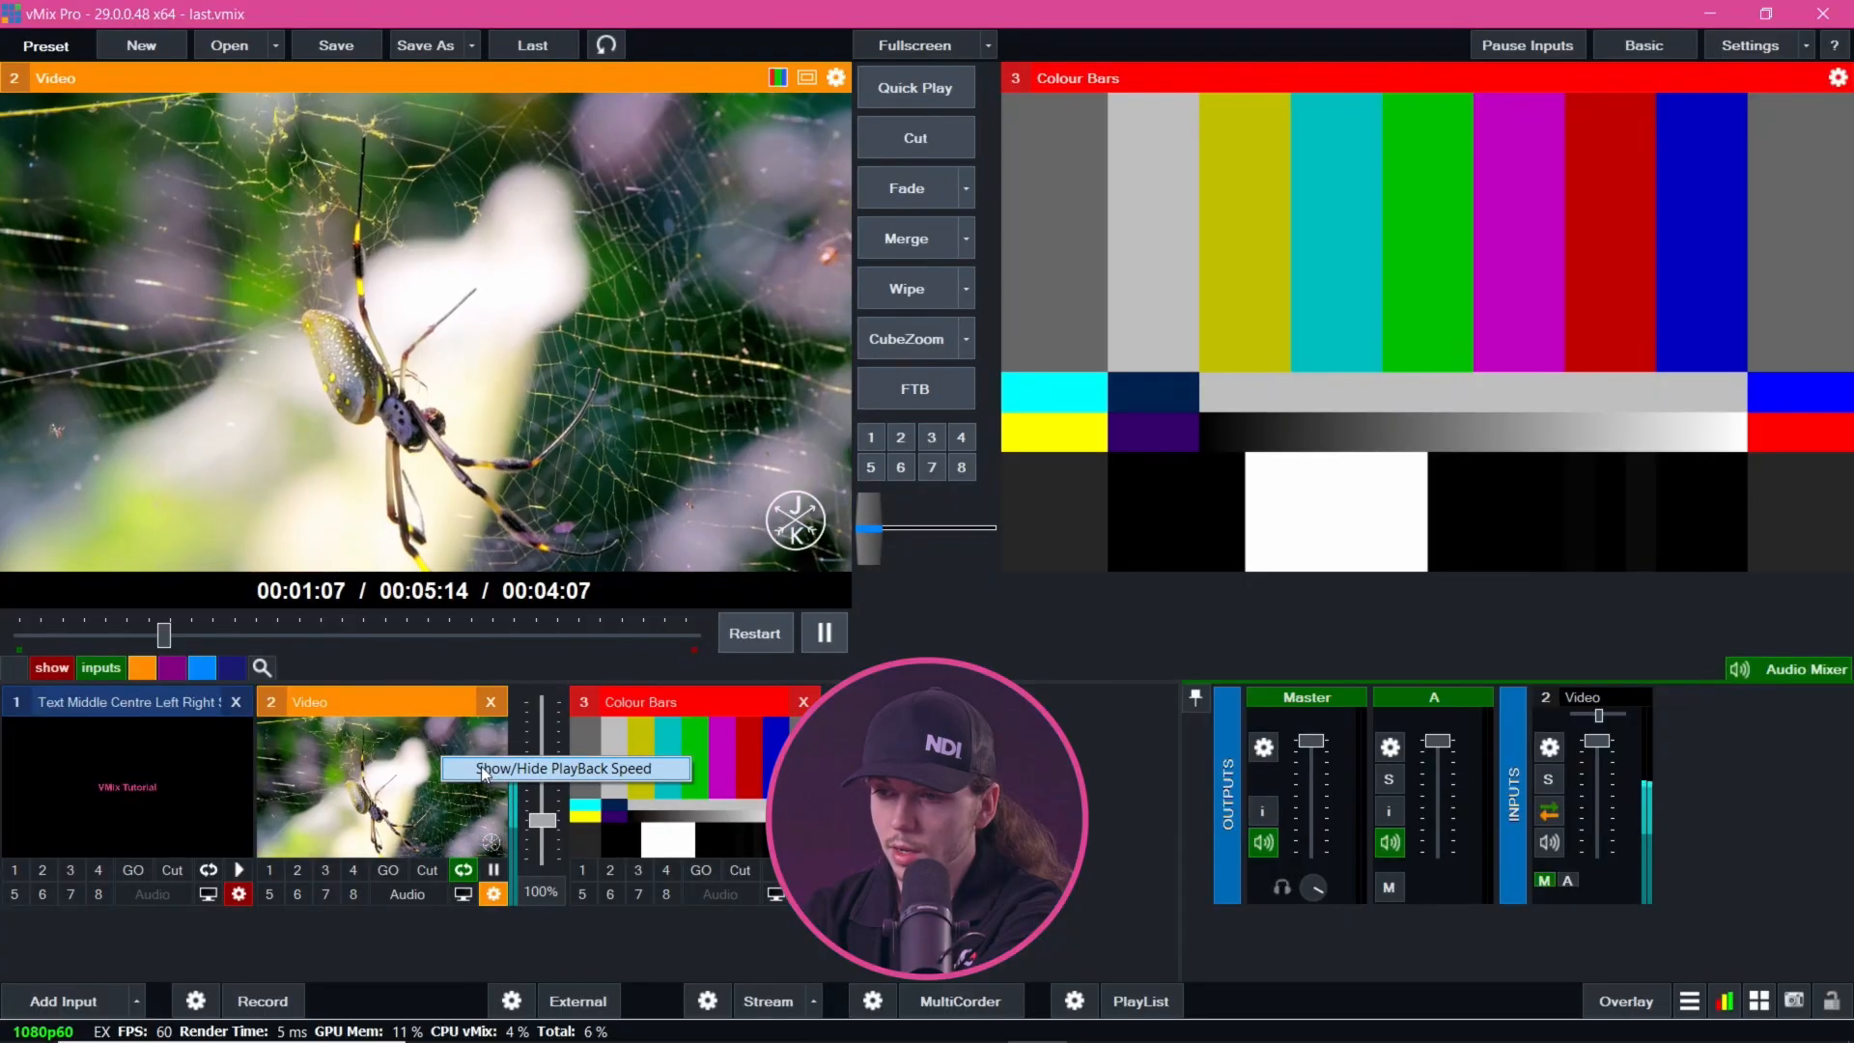
left_click(481, 766)
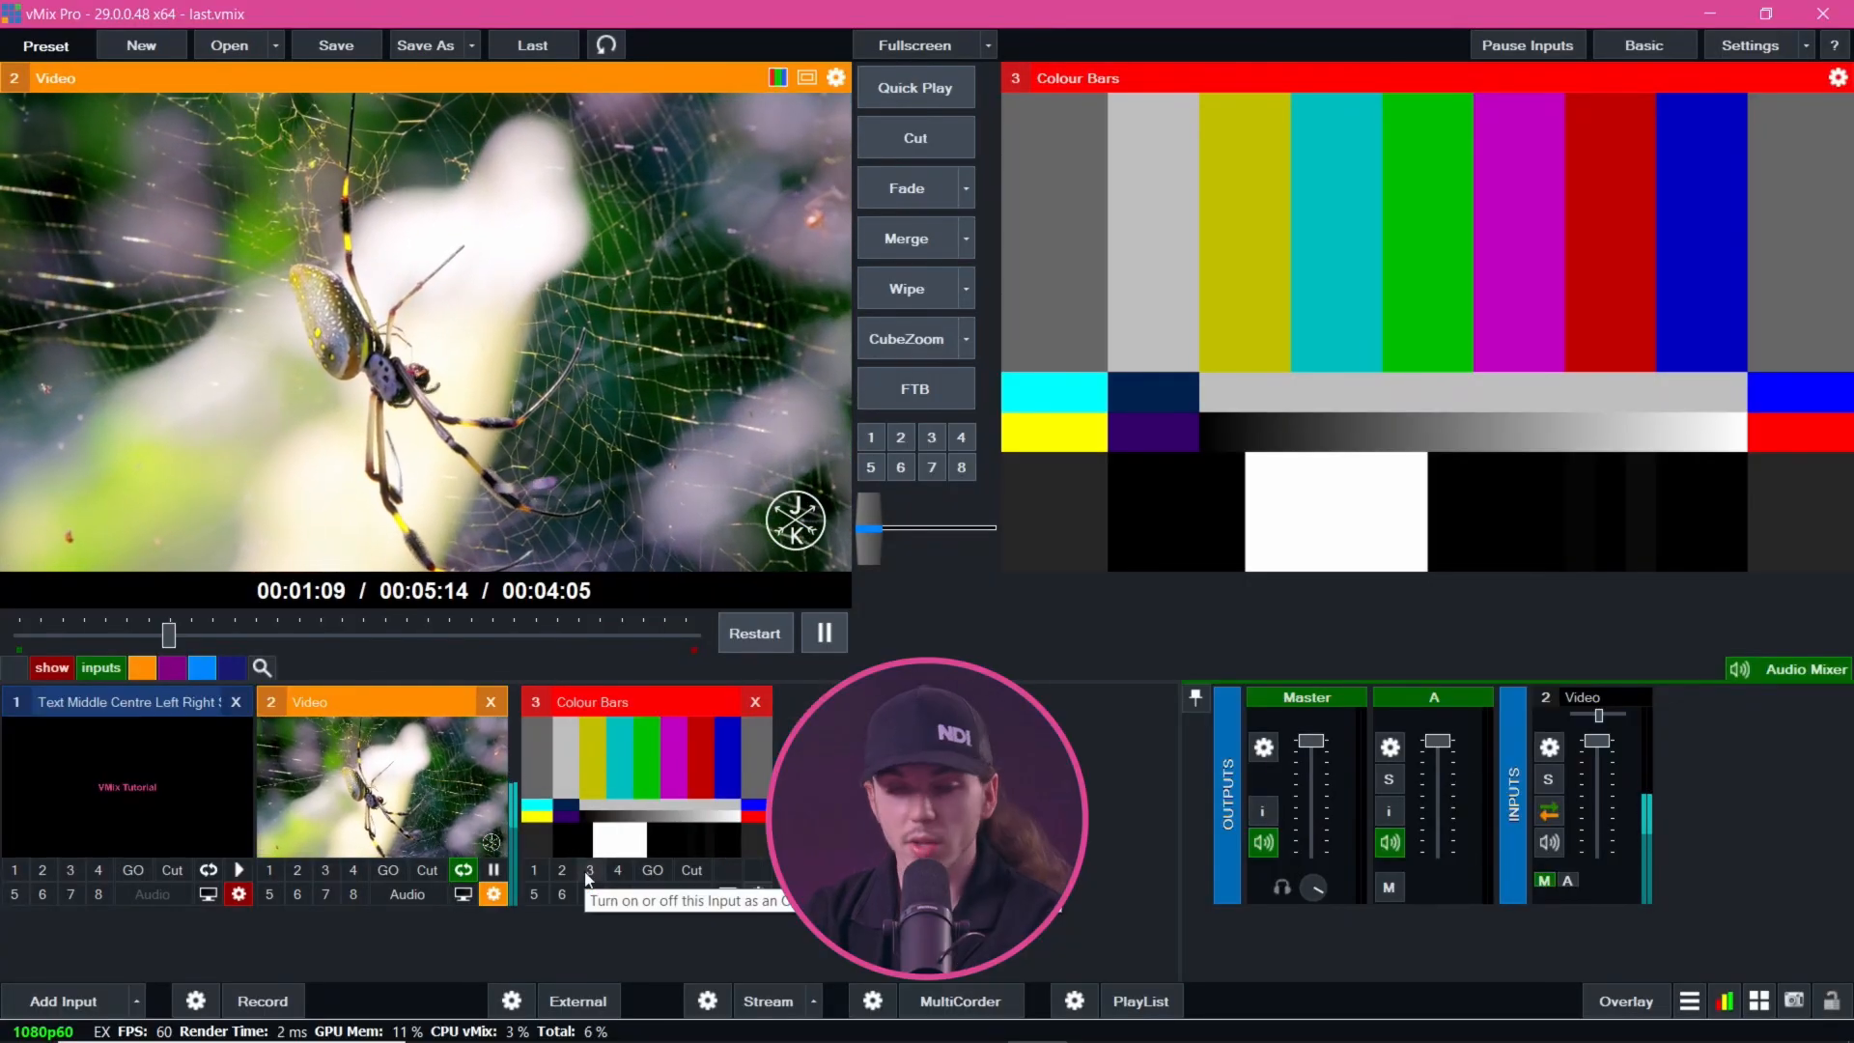
Open the context options of title input 1
right_click(127, 778)
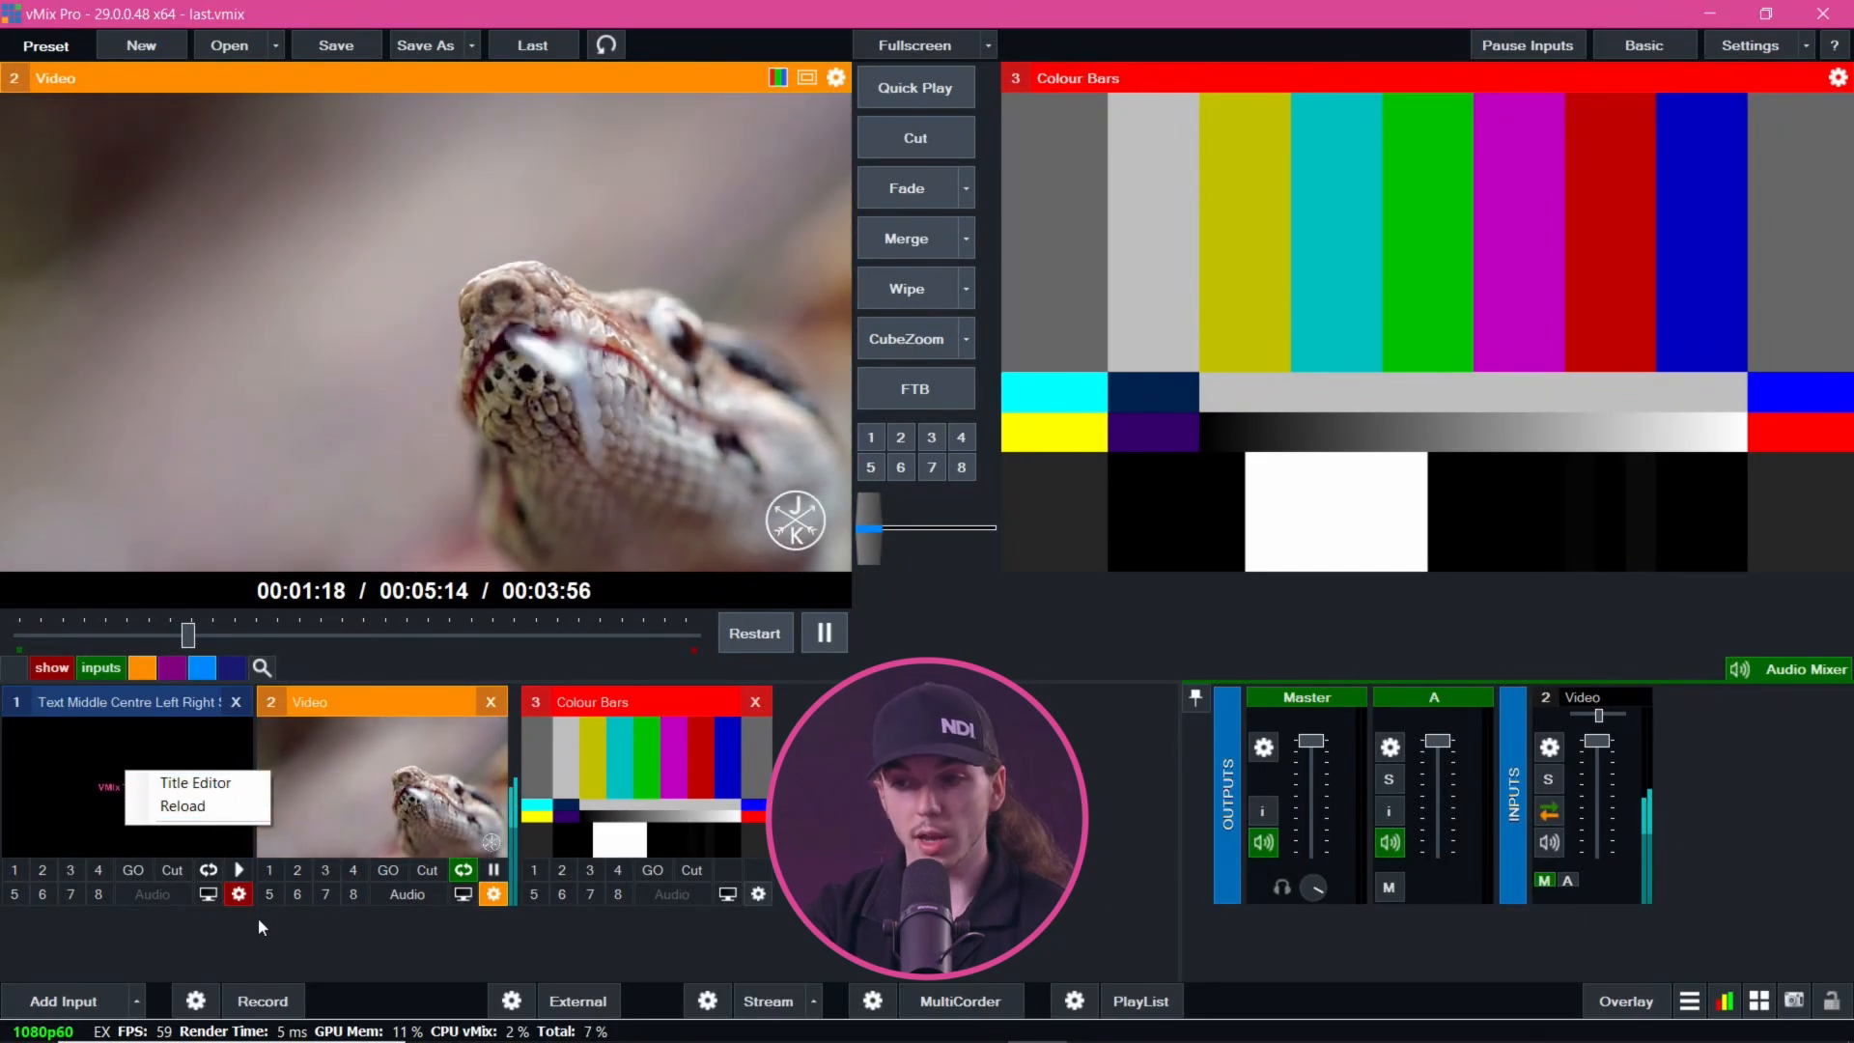
left_click(191, 806)
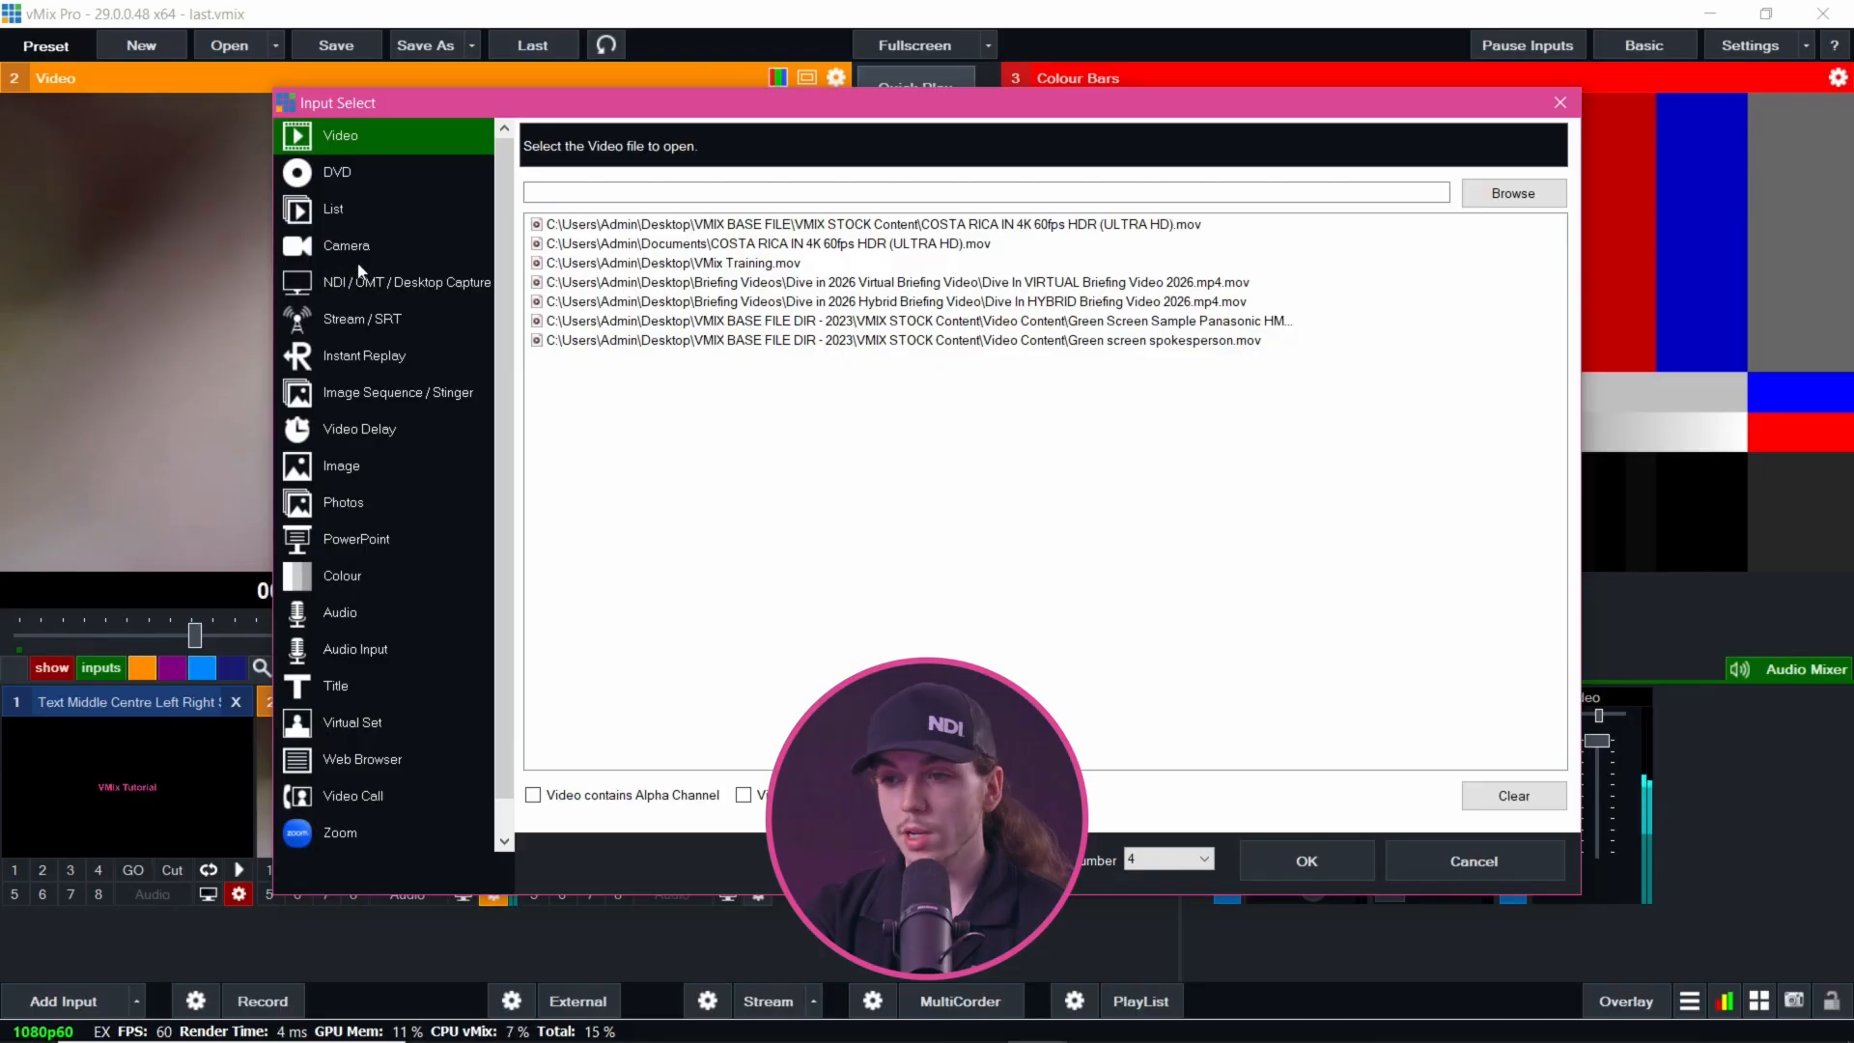
Add a camera input from DeckLink Quad (1) 1 and check its general input settings
left_click(348, 245)
left_click(823, 140)
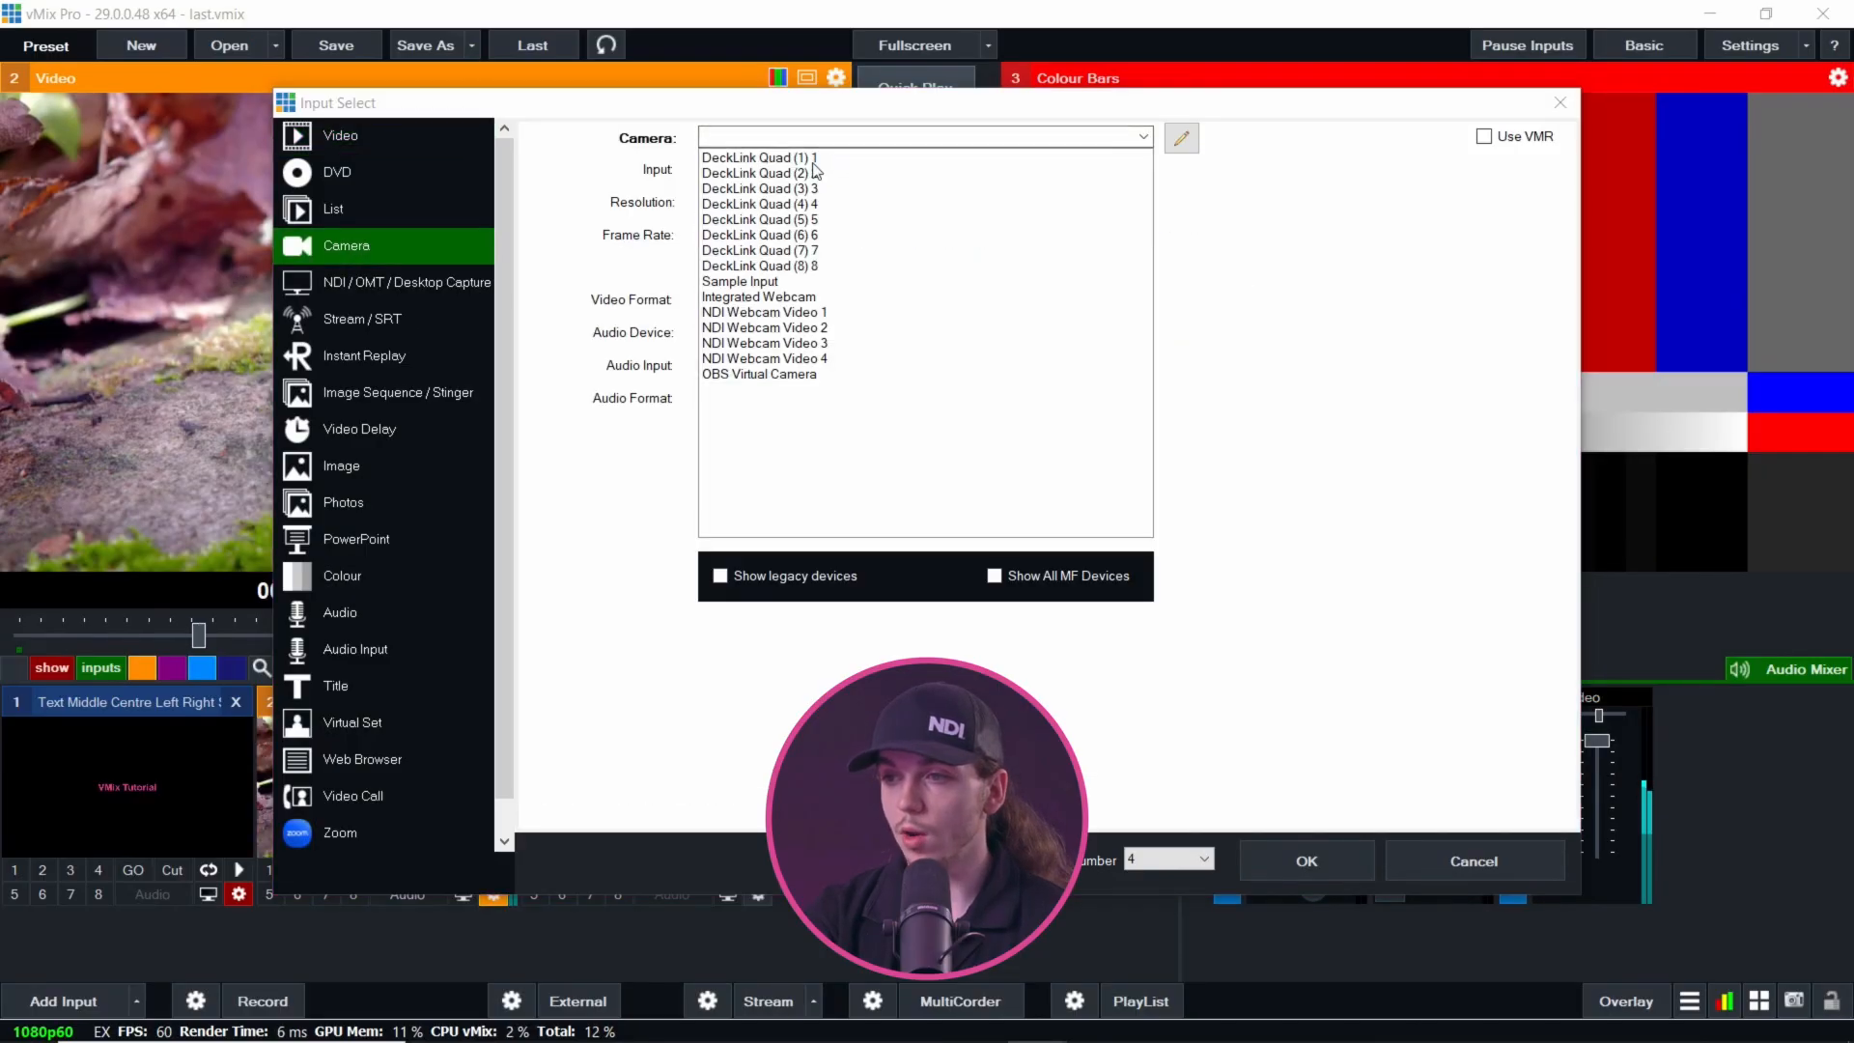
left_click(813, 163)
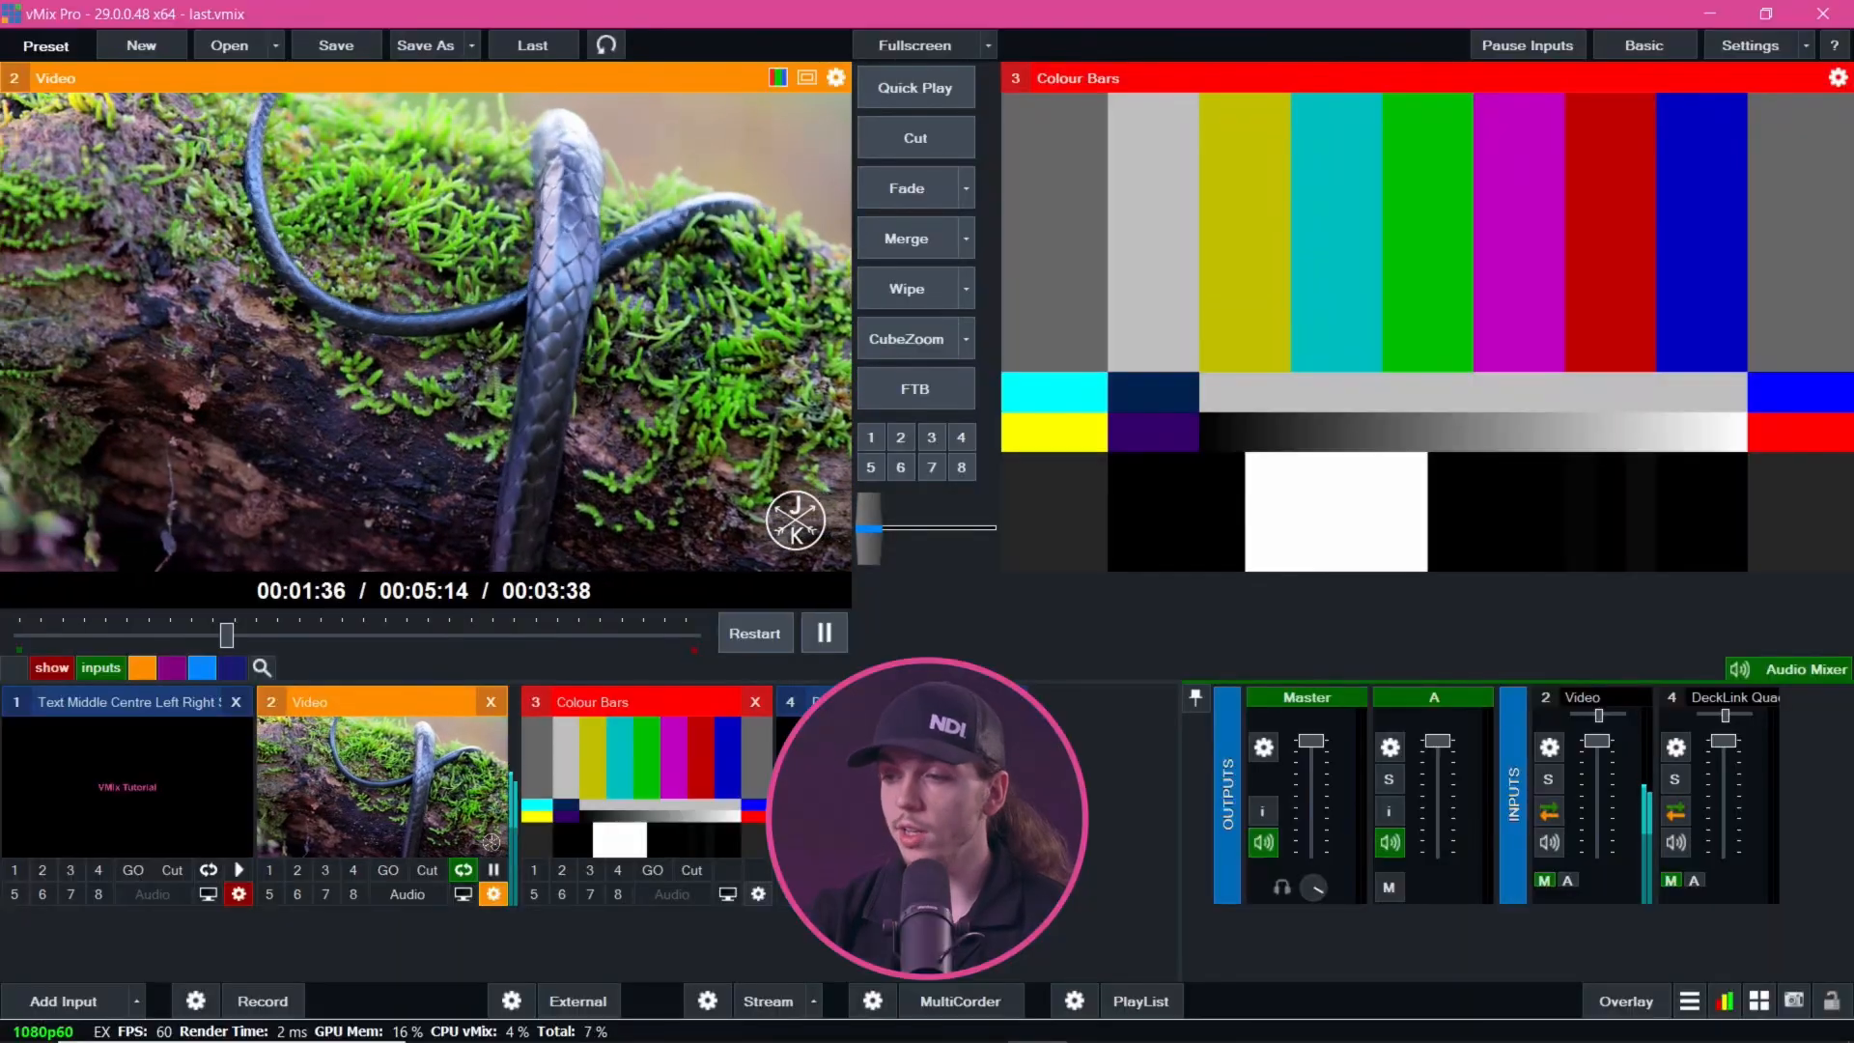
left_click(1013, 894)
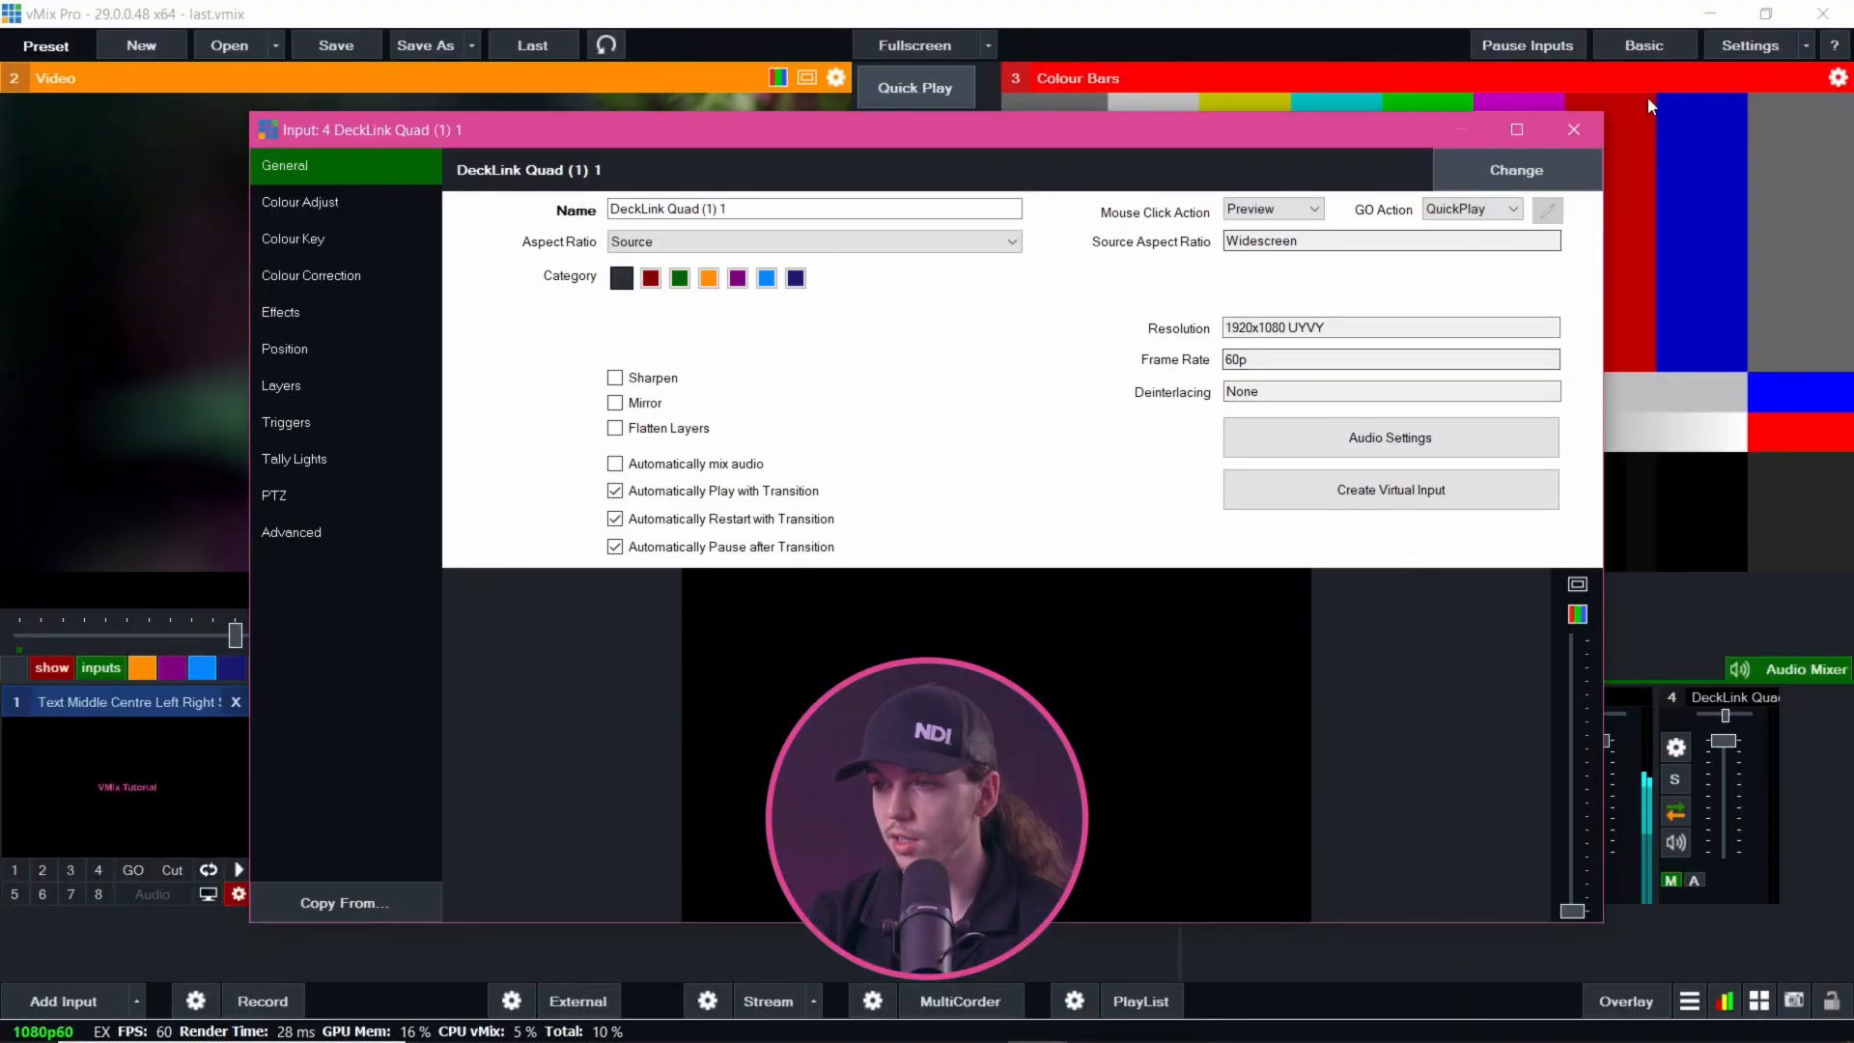
left_click(1572, 130)
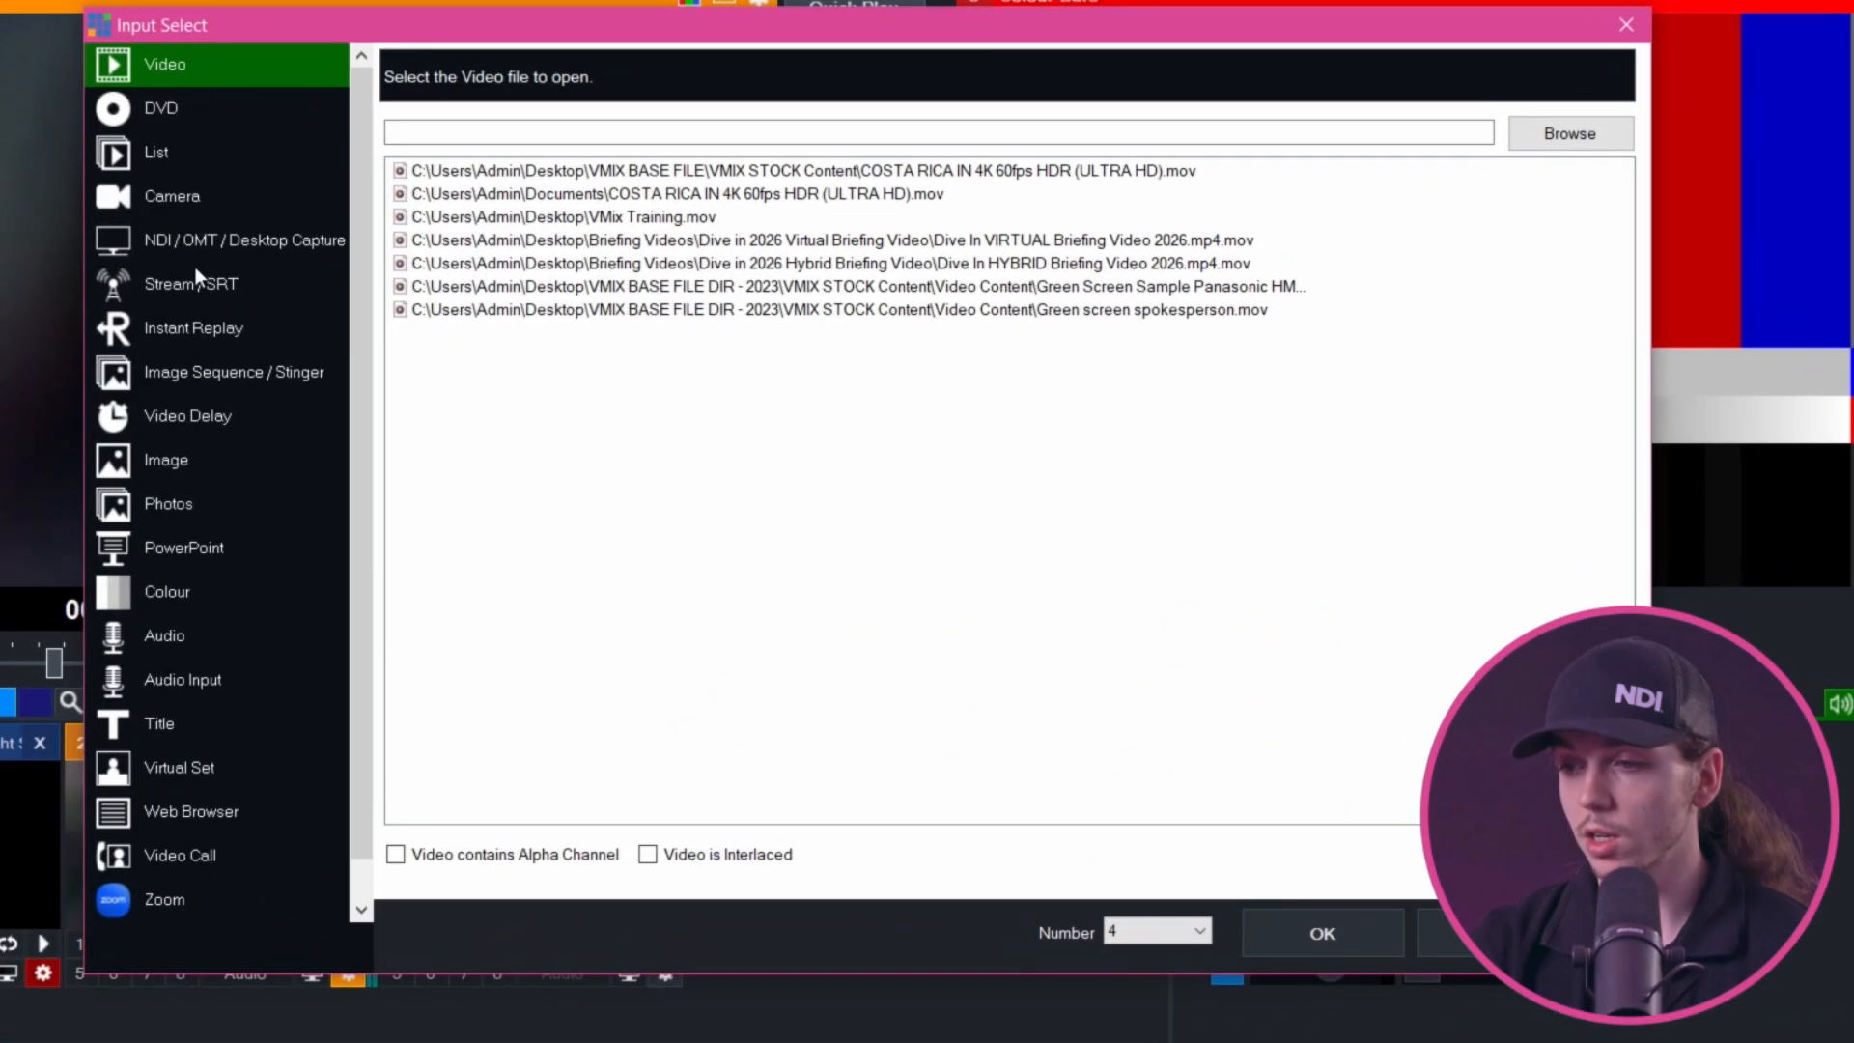
Browse the NDI network sources and add the NDI HX3 feed of the UHD CAMERA as input 4
left_click(186, 246)
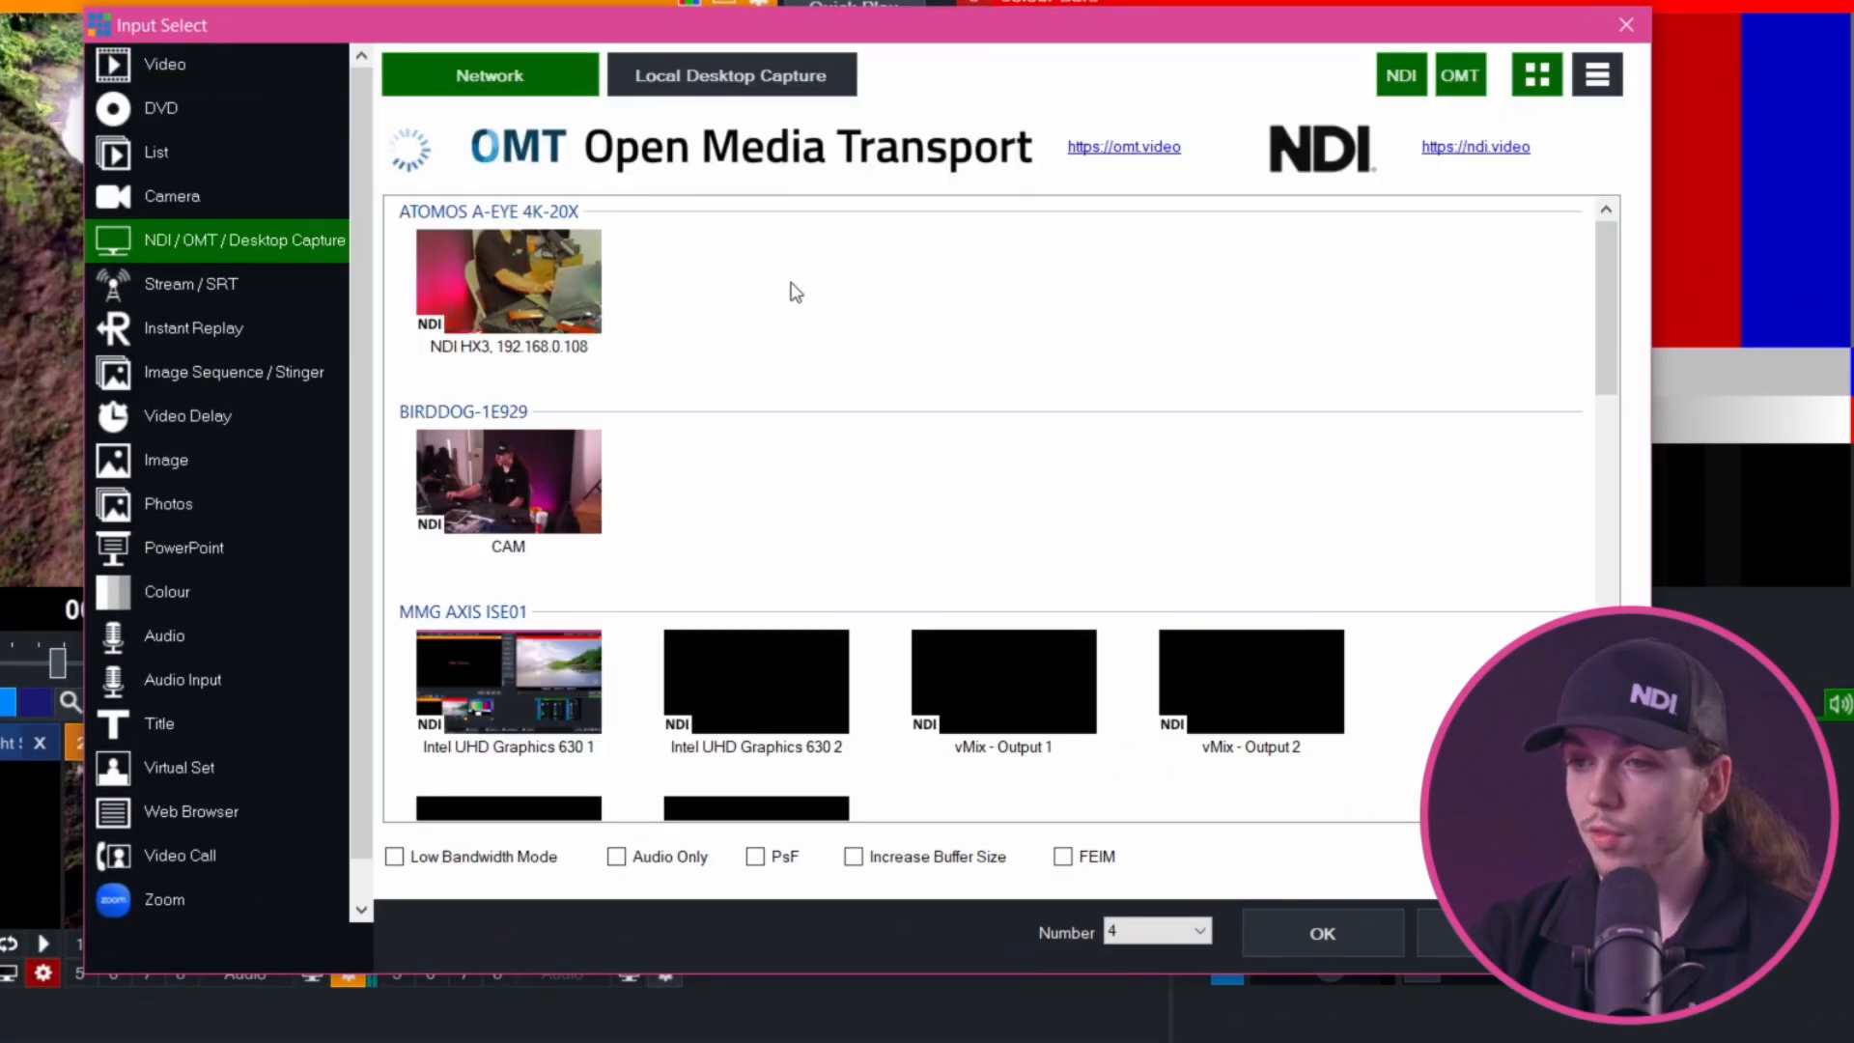
scroll(522, 697, "down", 5)
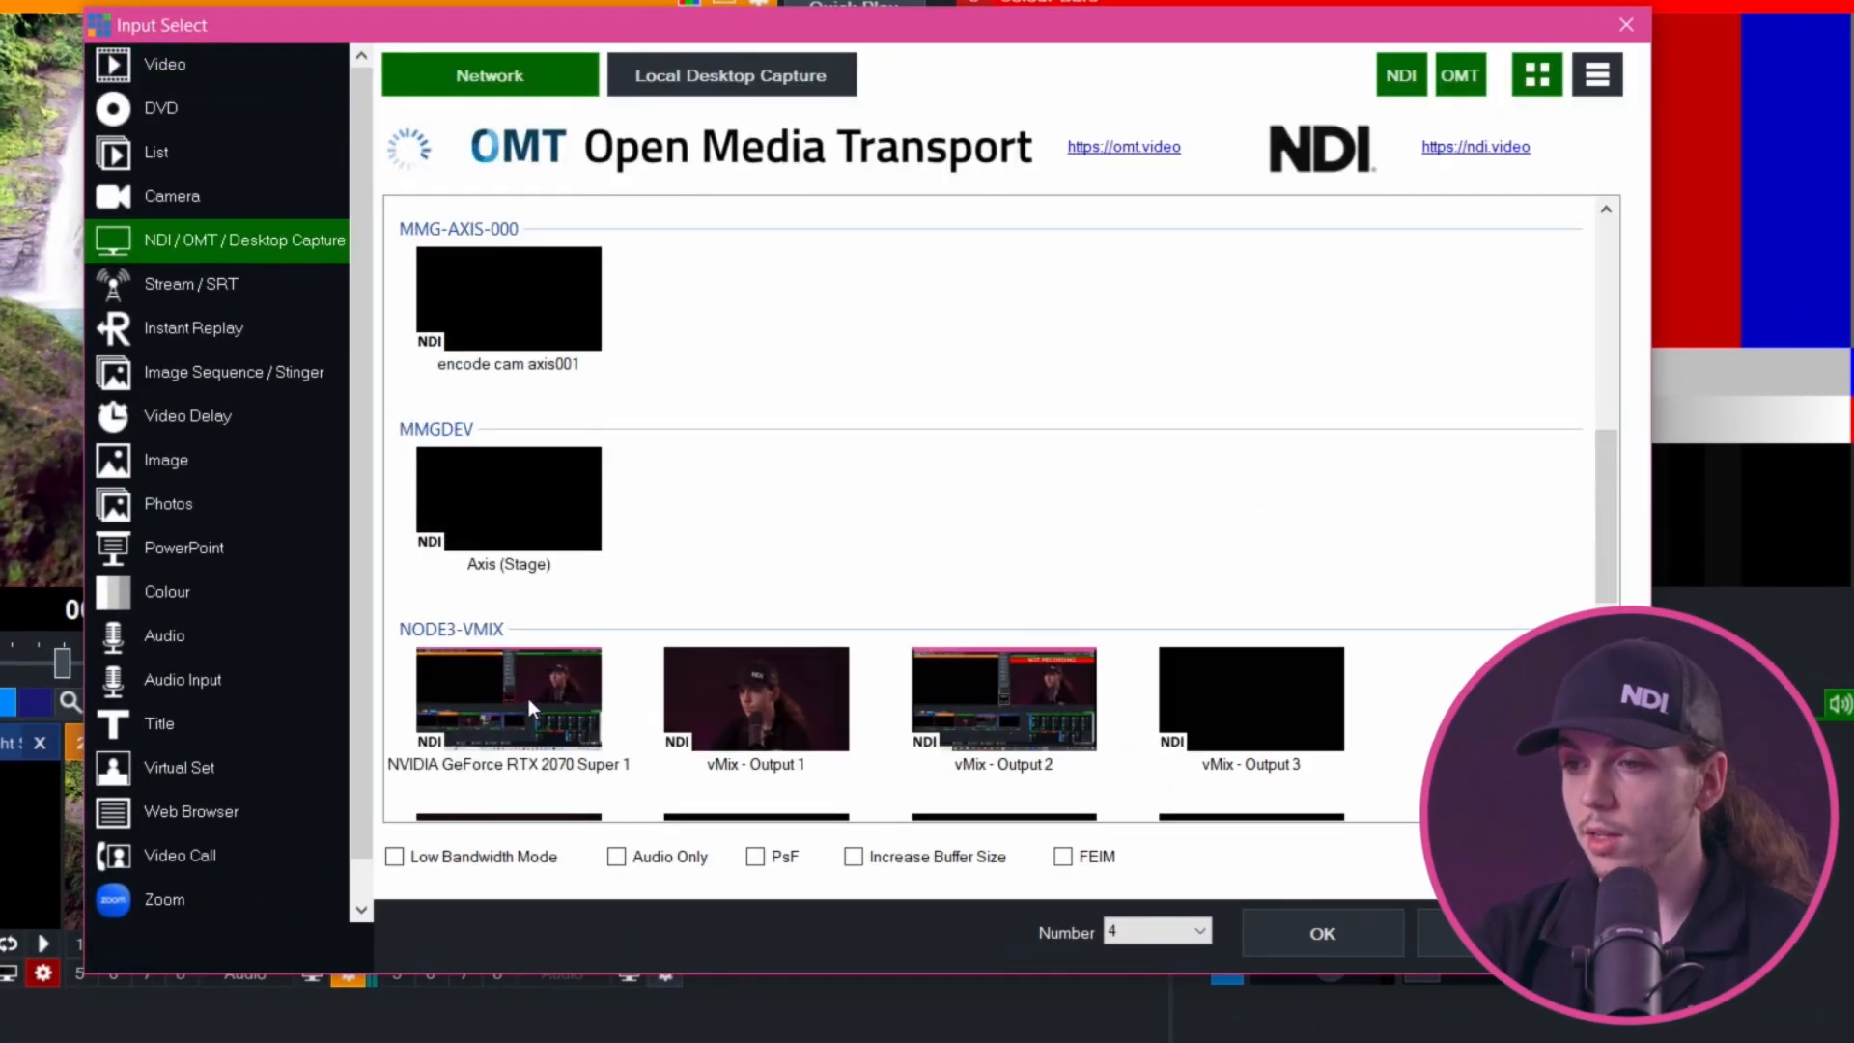
scroll(529, 700, "down", 5)
scroll(528, 700, "up", 10)
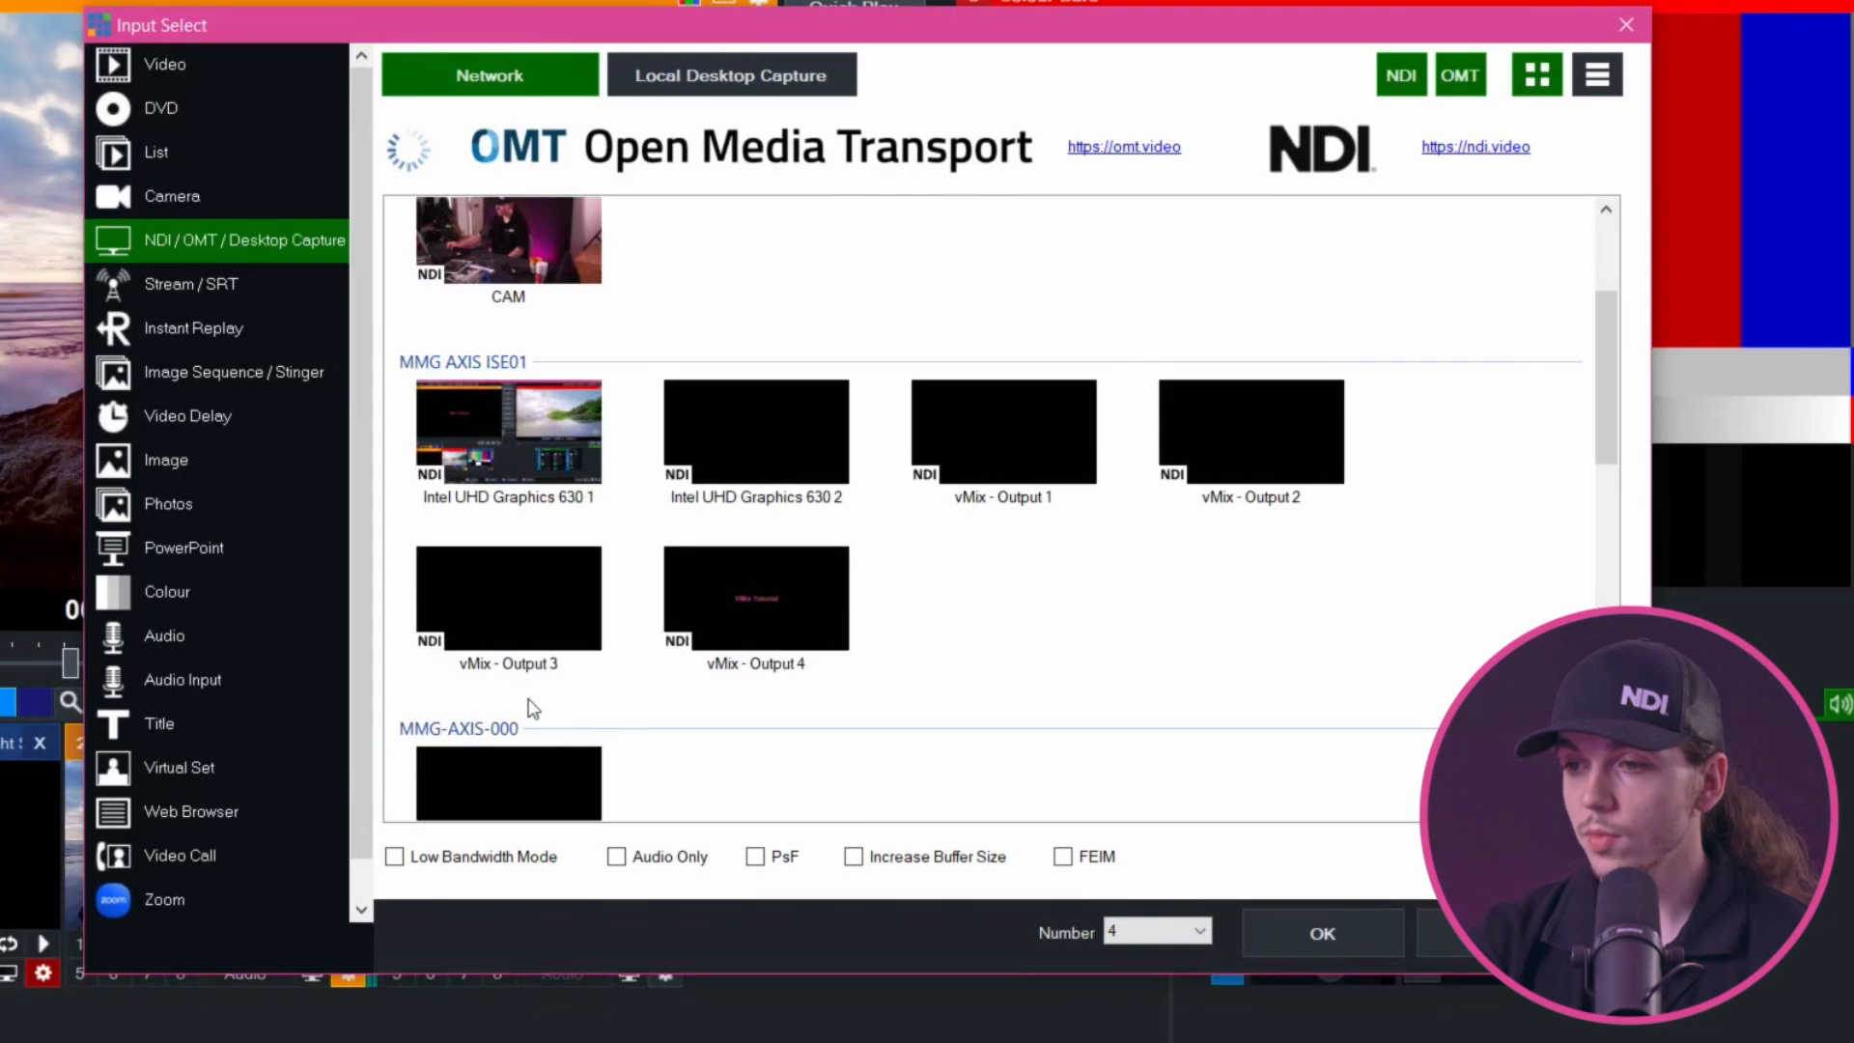
scroll(528, 700, "down", 5)
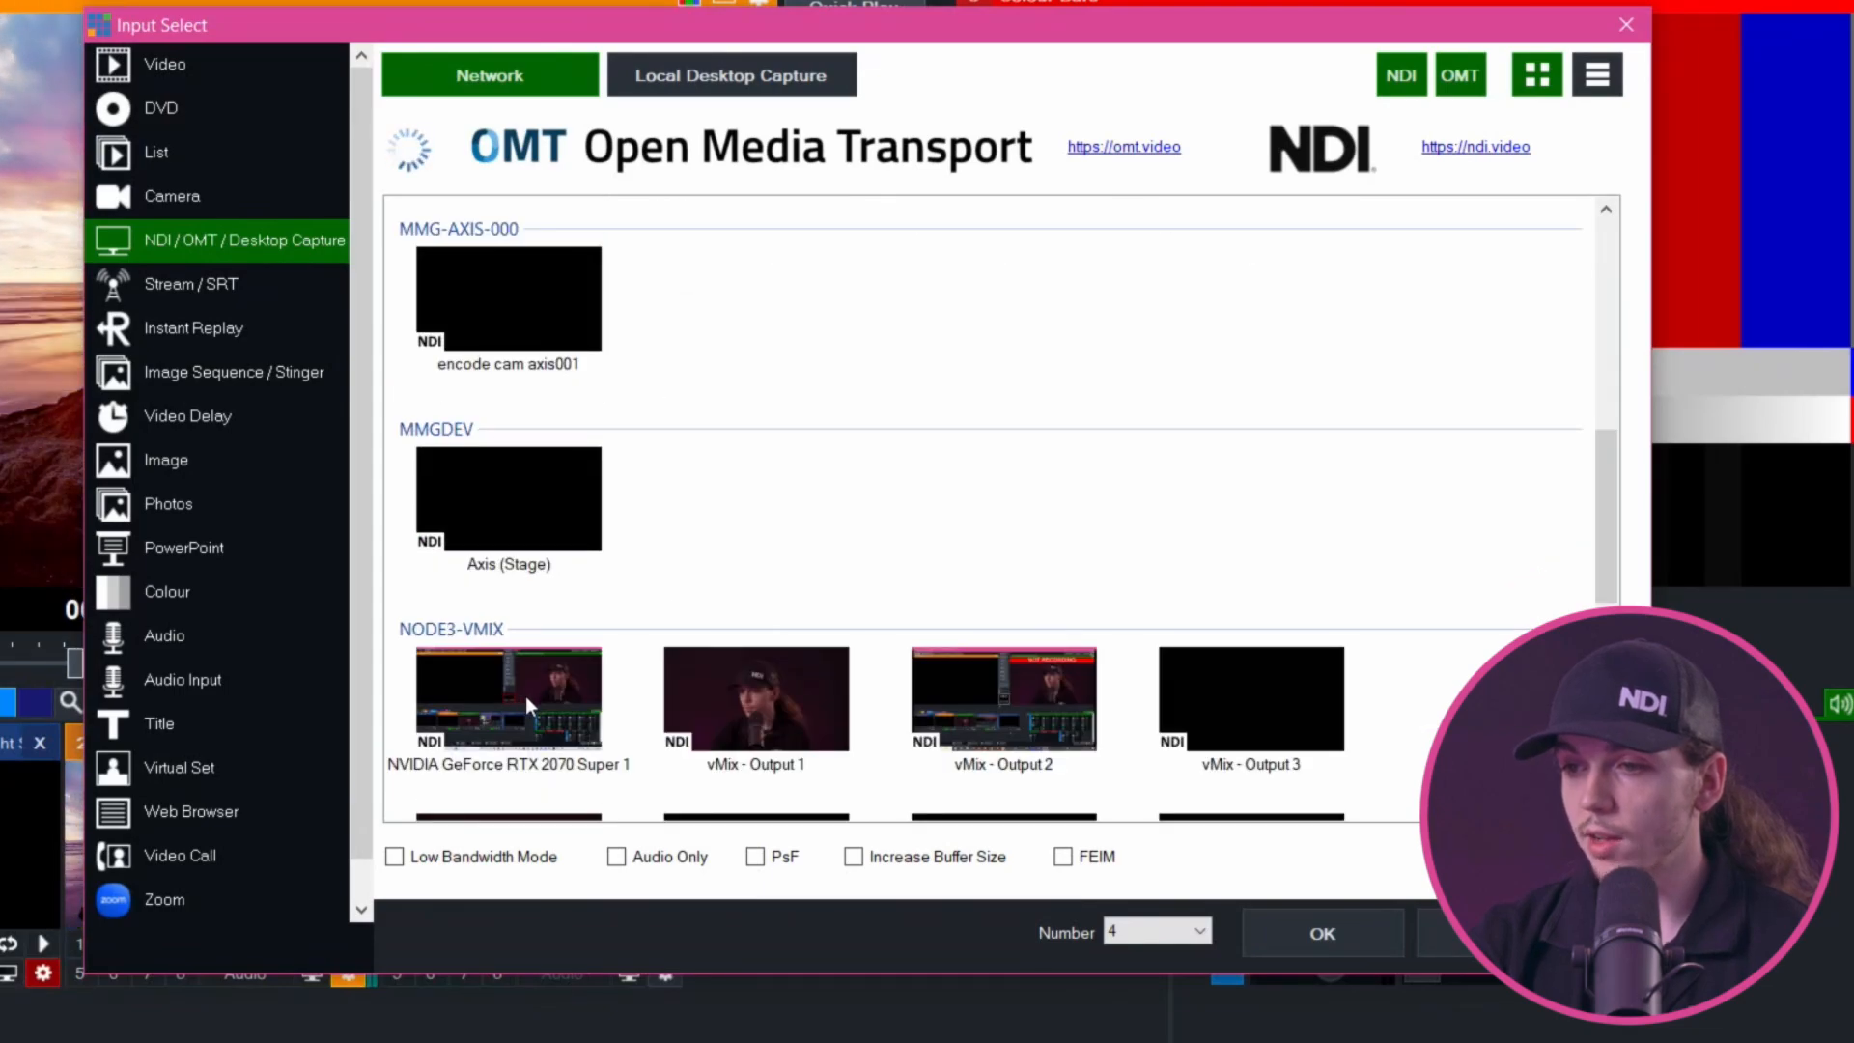
scroll(666, 719, "down", 5)
scroll(666, 712, "up", 5)
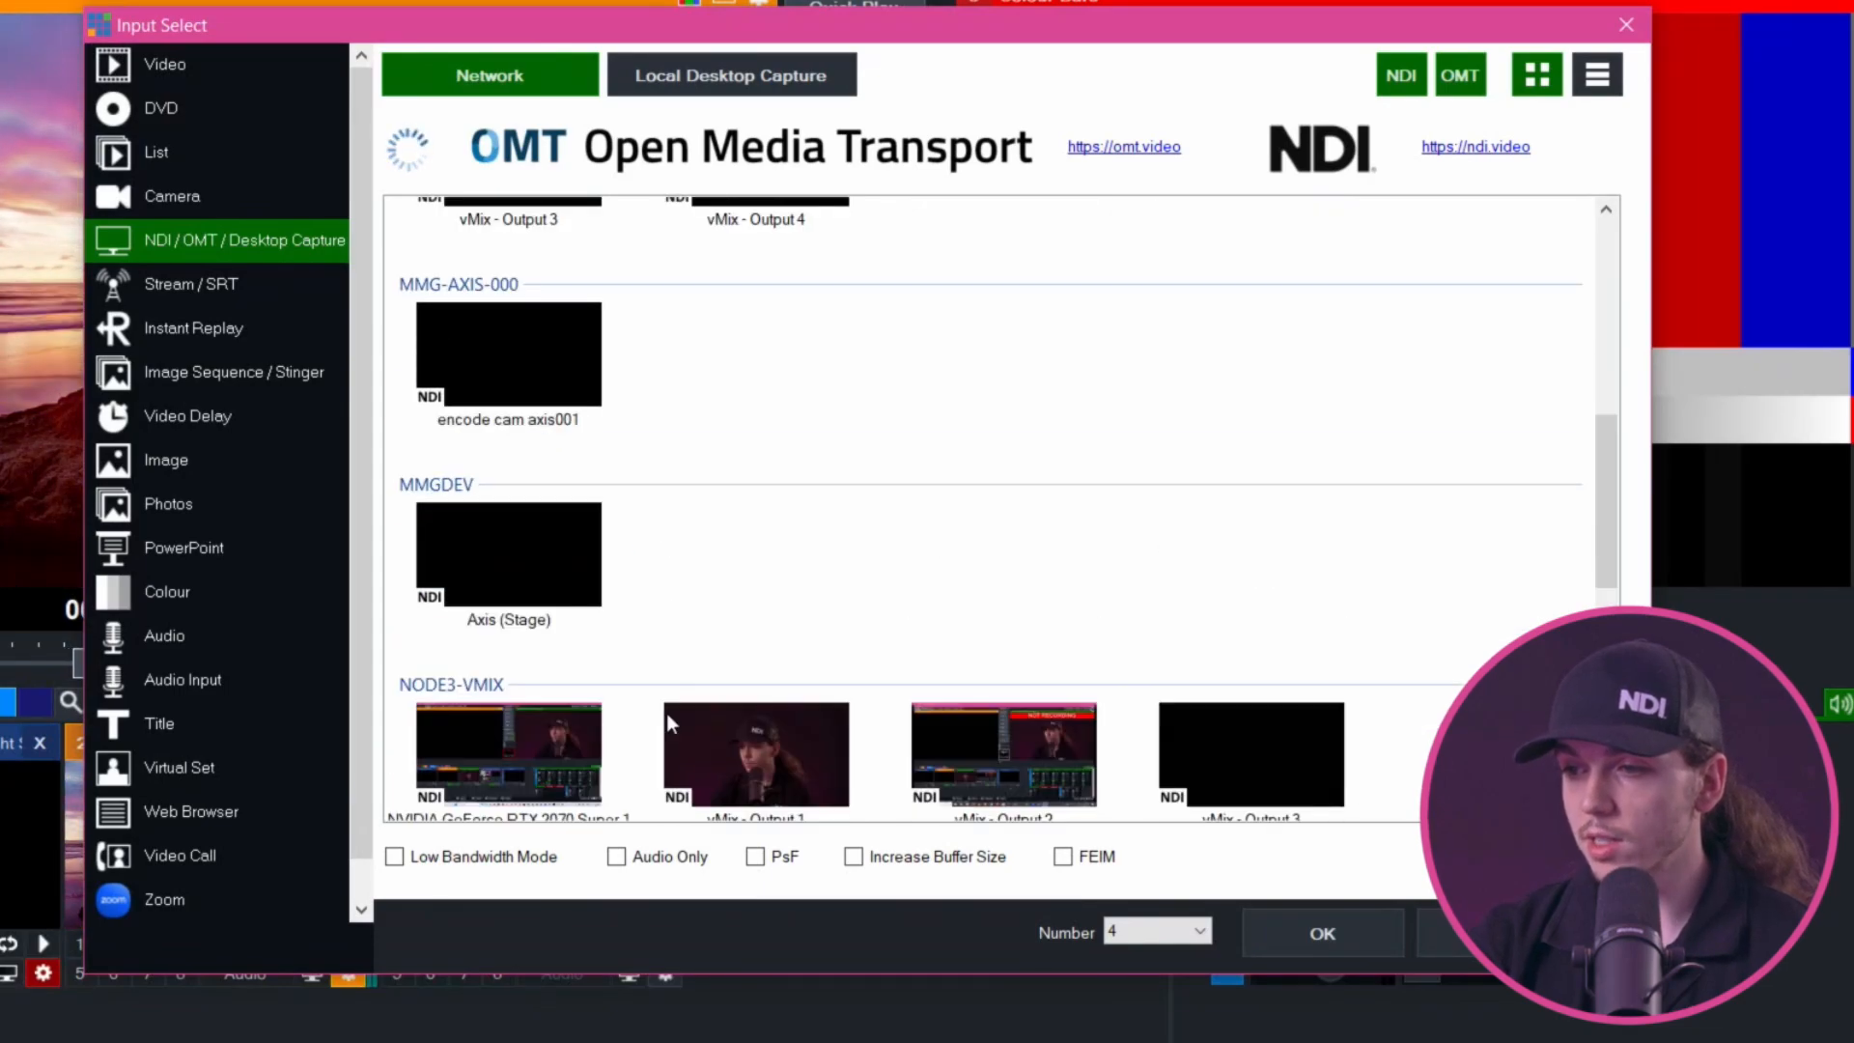
scroll(667, 712, "up", 5)
scroll(667, 722, "down", 10)
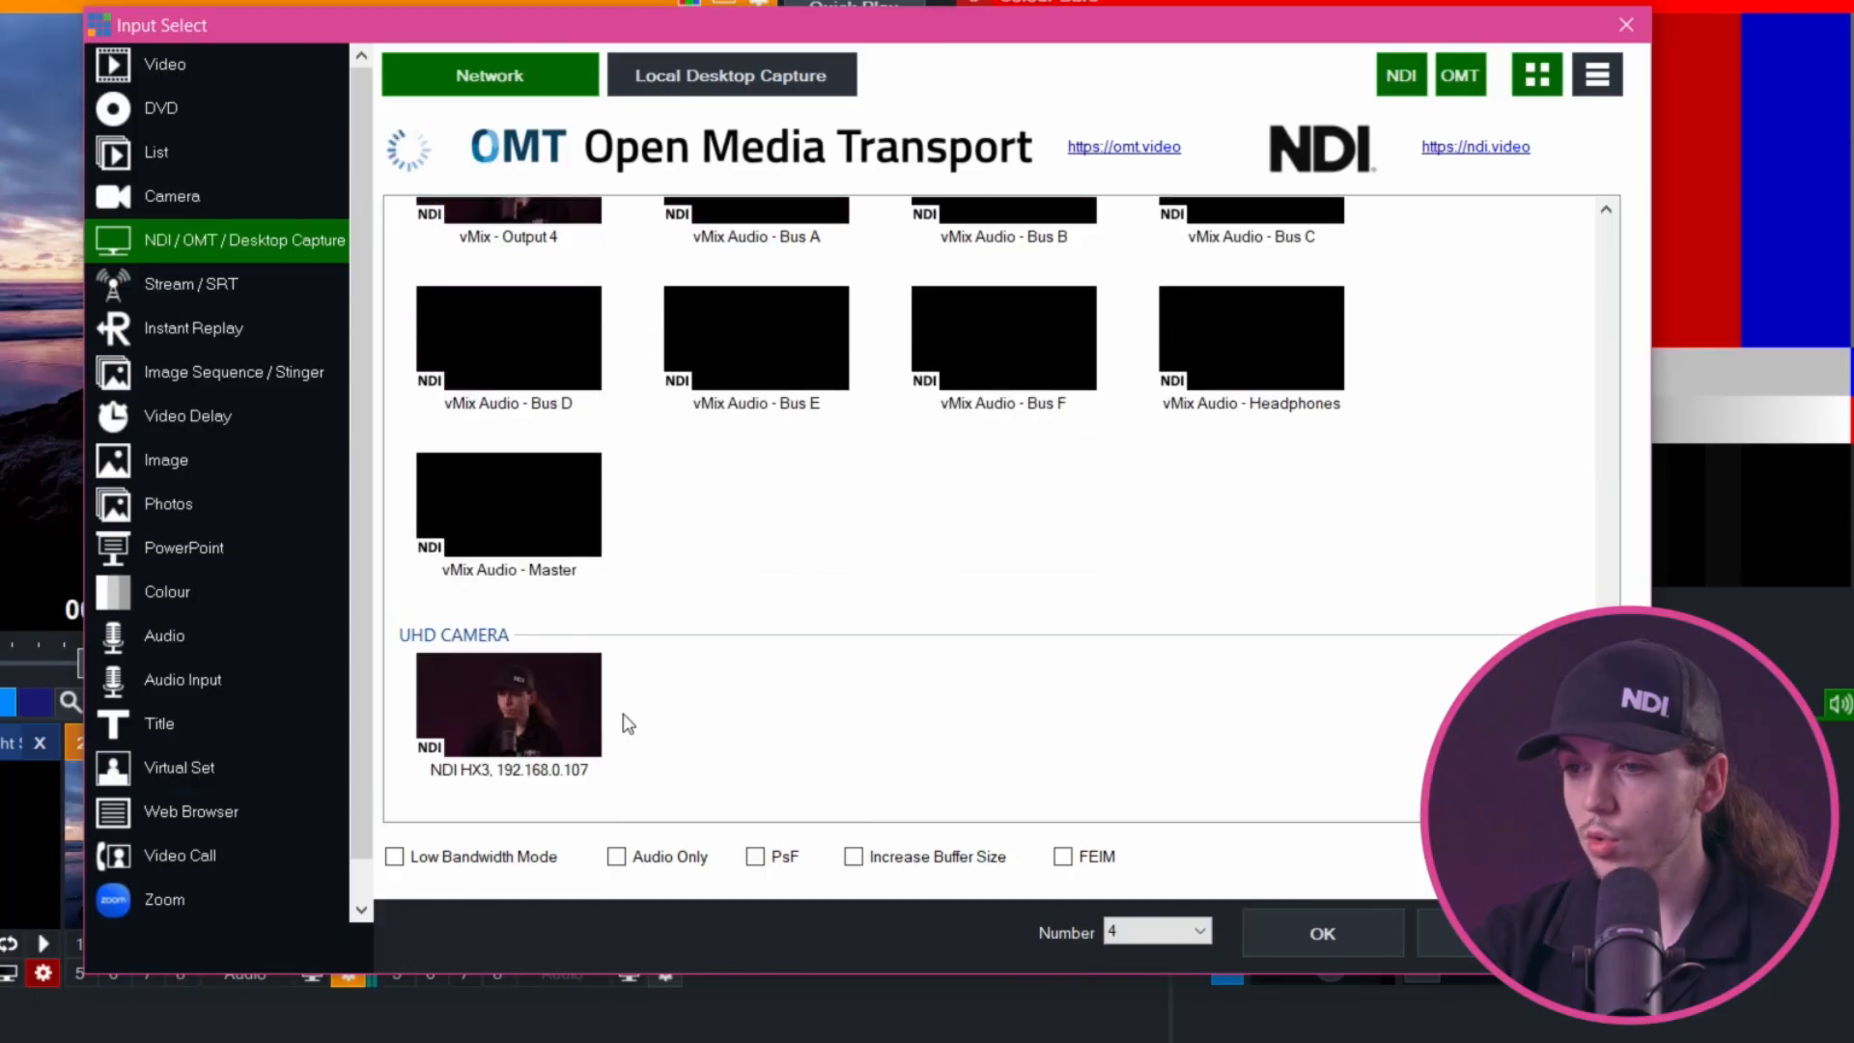
double_click(517, 713)
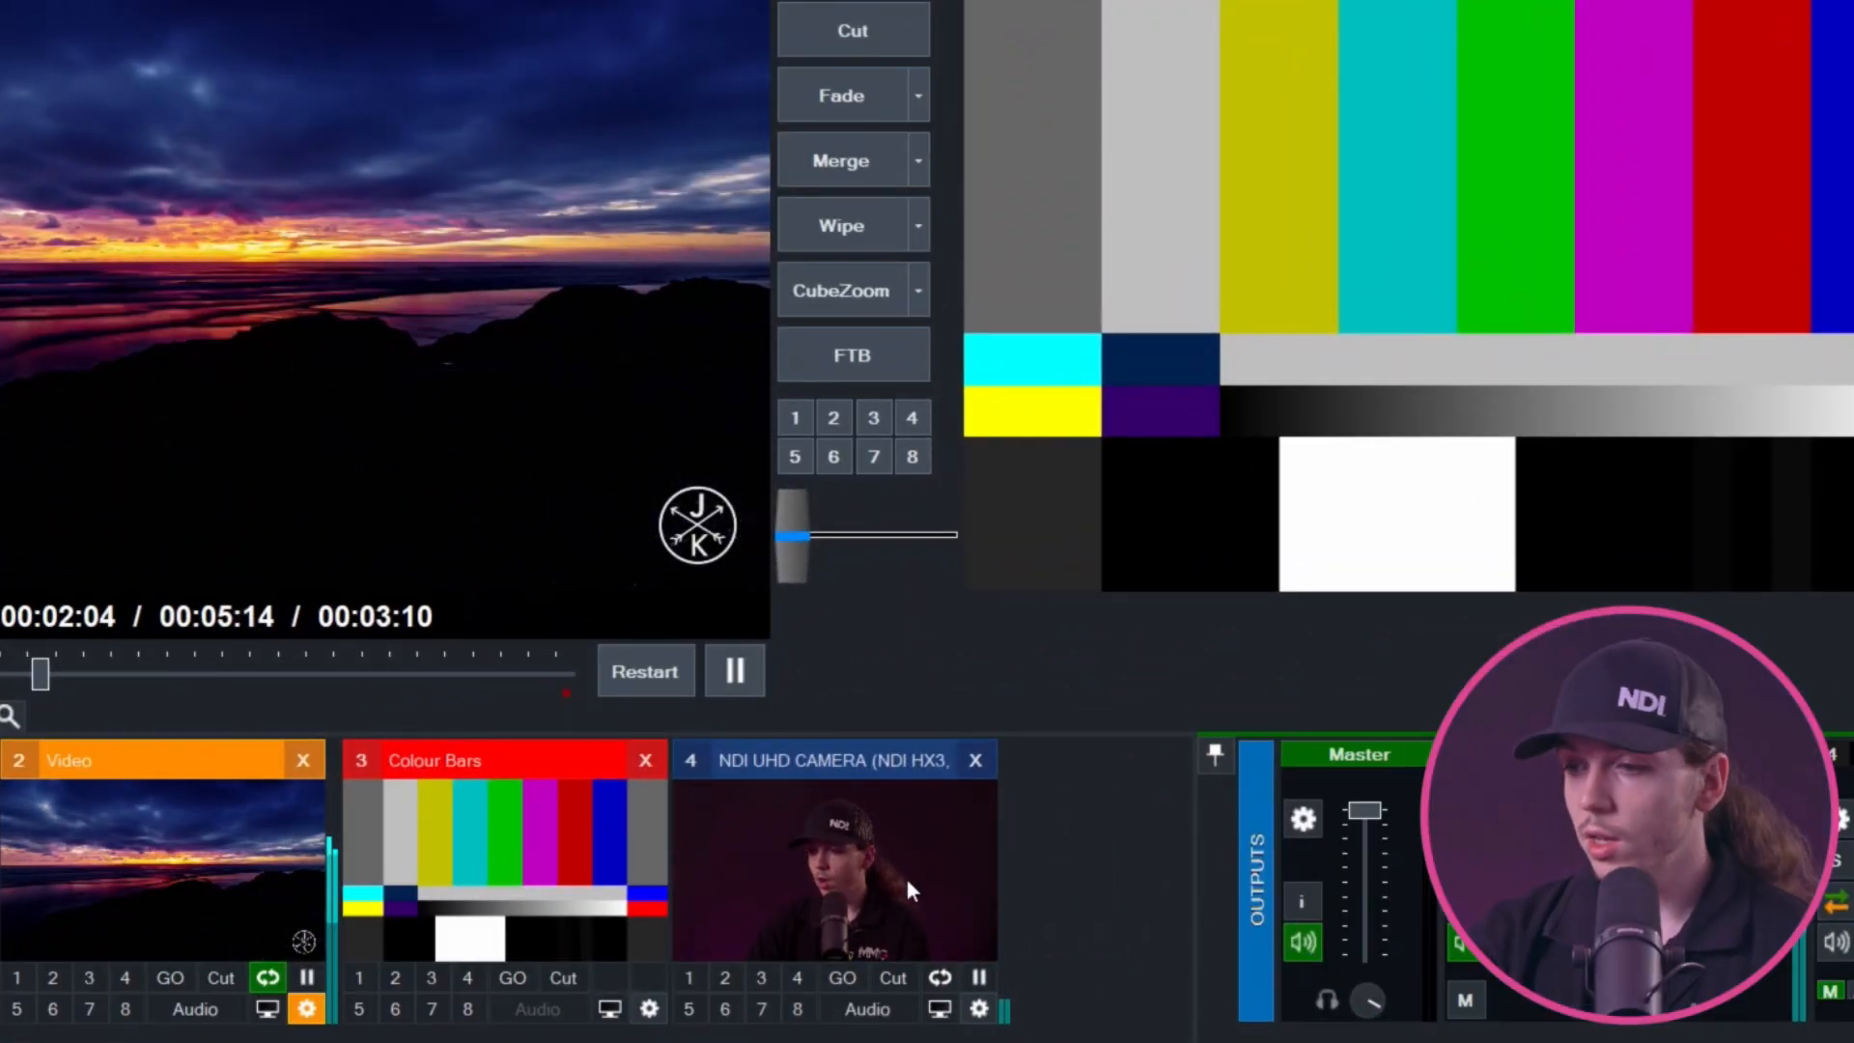
Switch the source of input 4 to the ATOMOS A-EYE 4K-20X feed and back to the UHD CAMERA feed
right_click(832, 847)
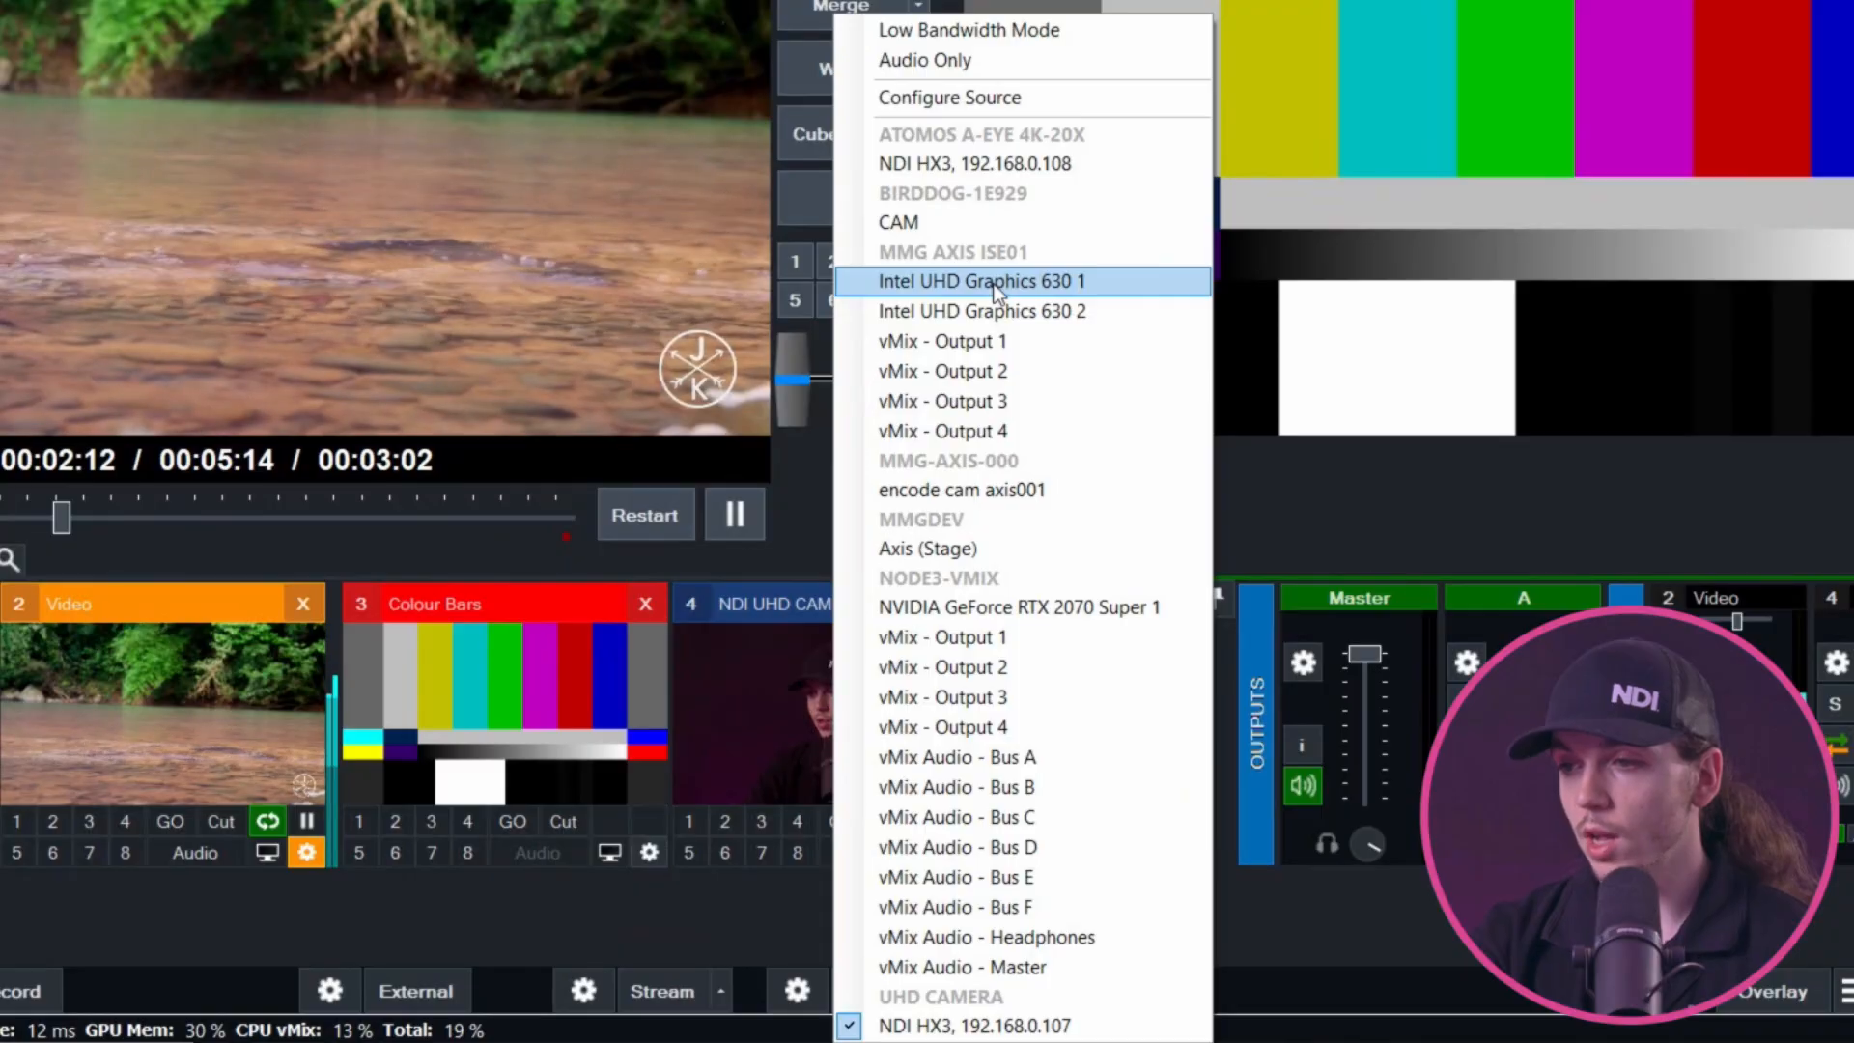
left_click(975, 168)
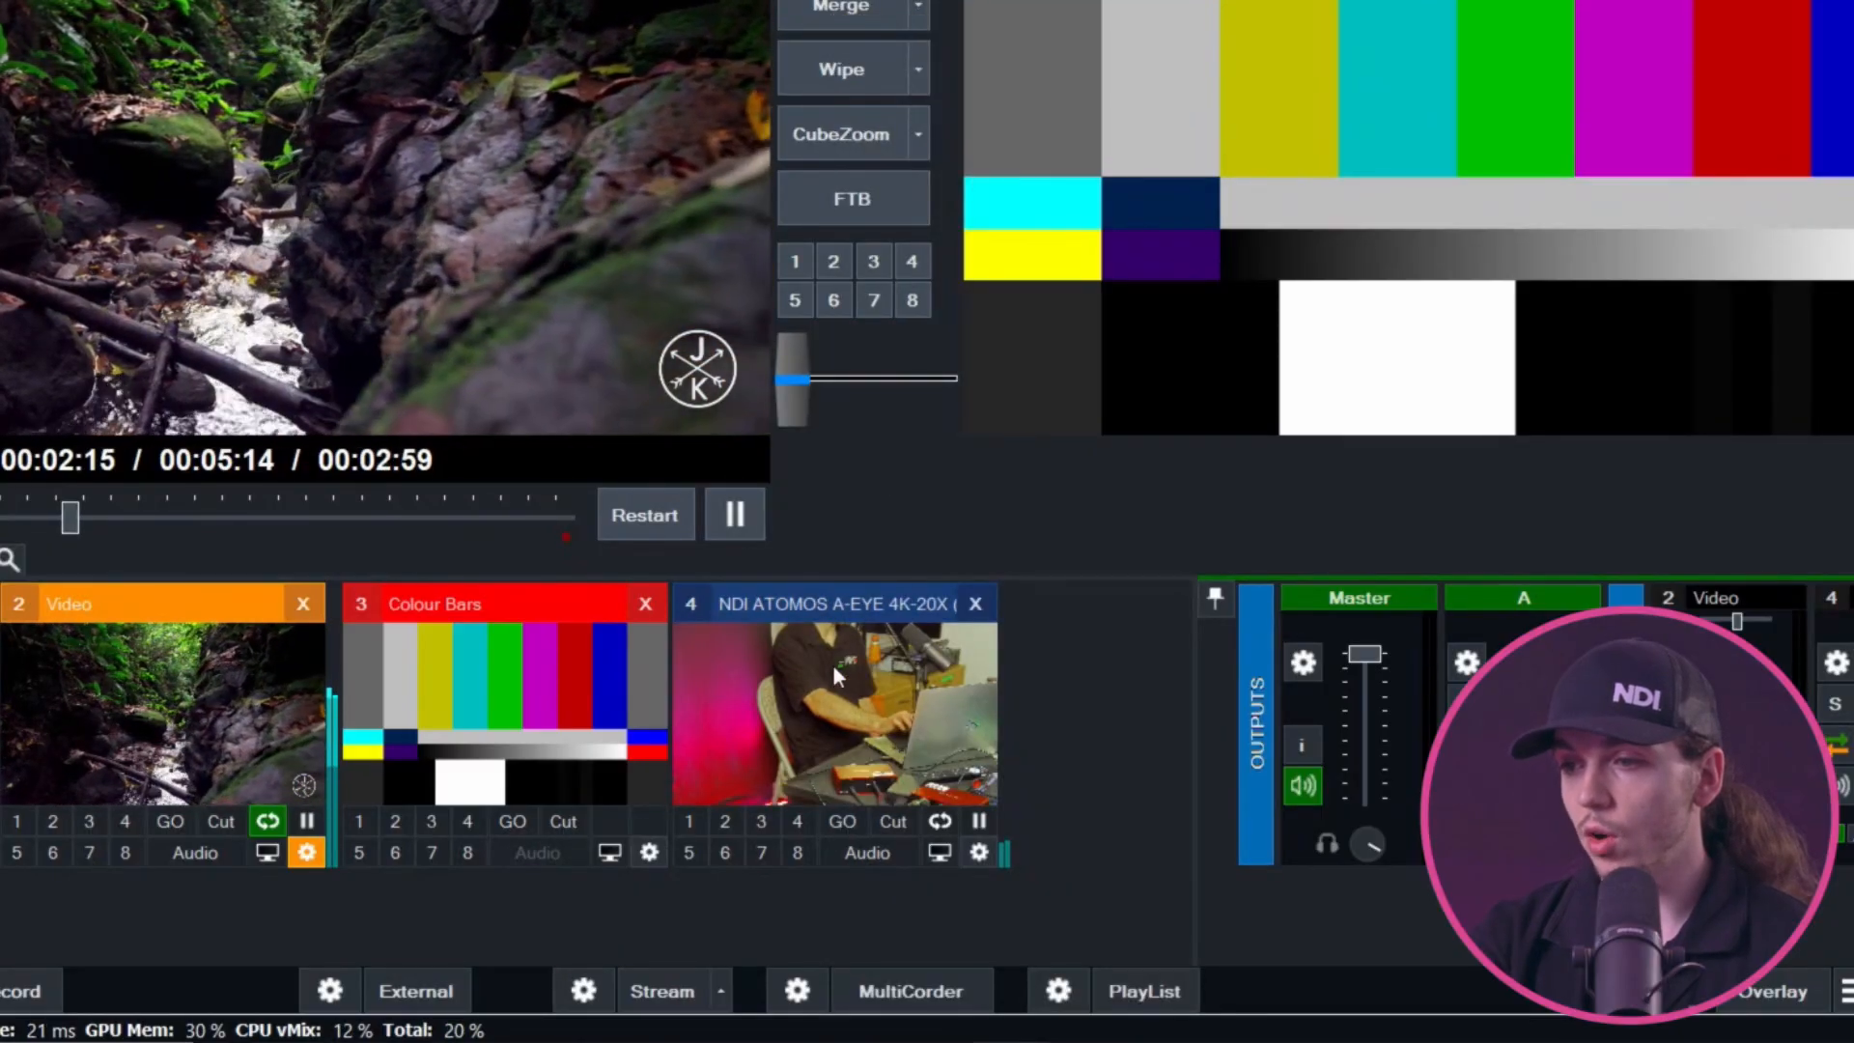
right_click(827, 732)
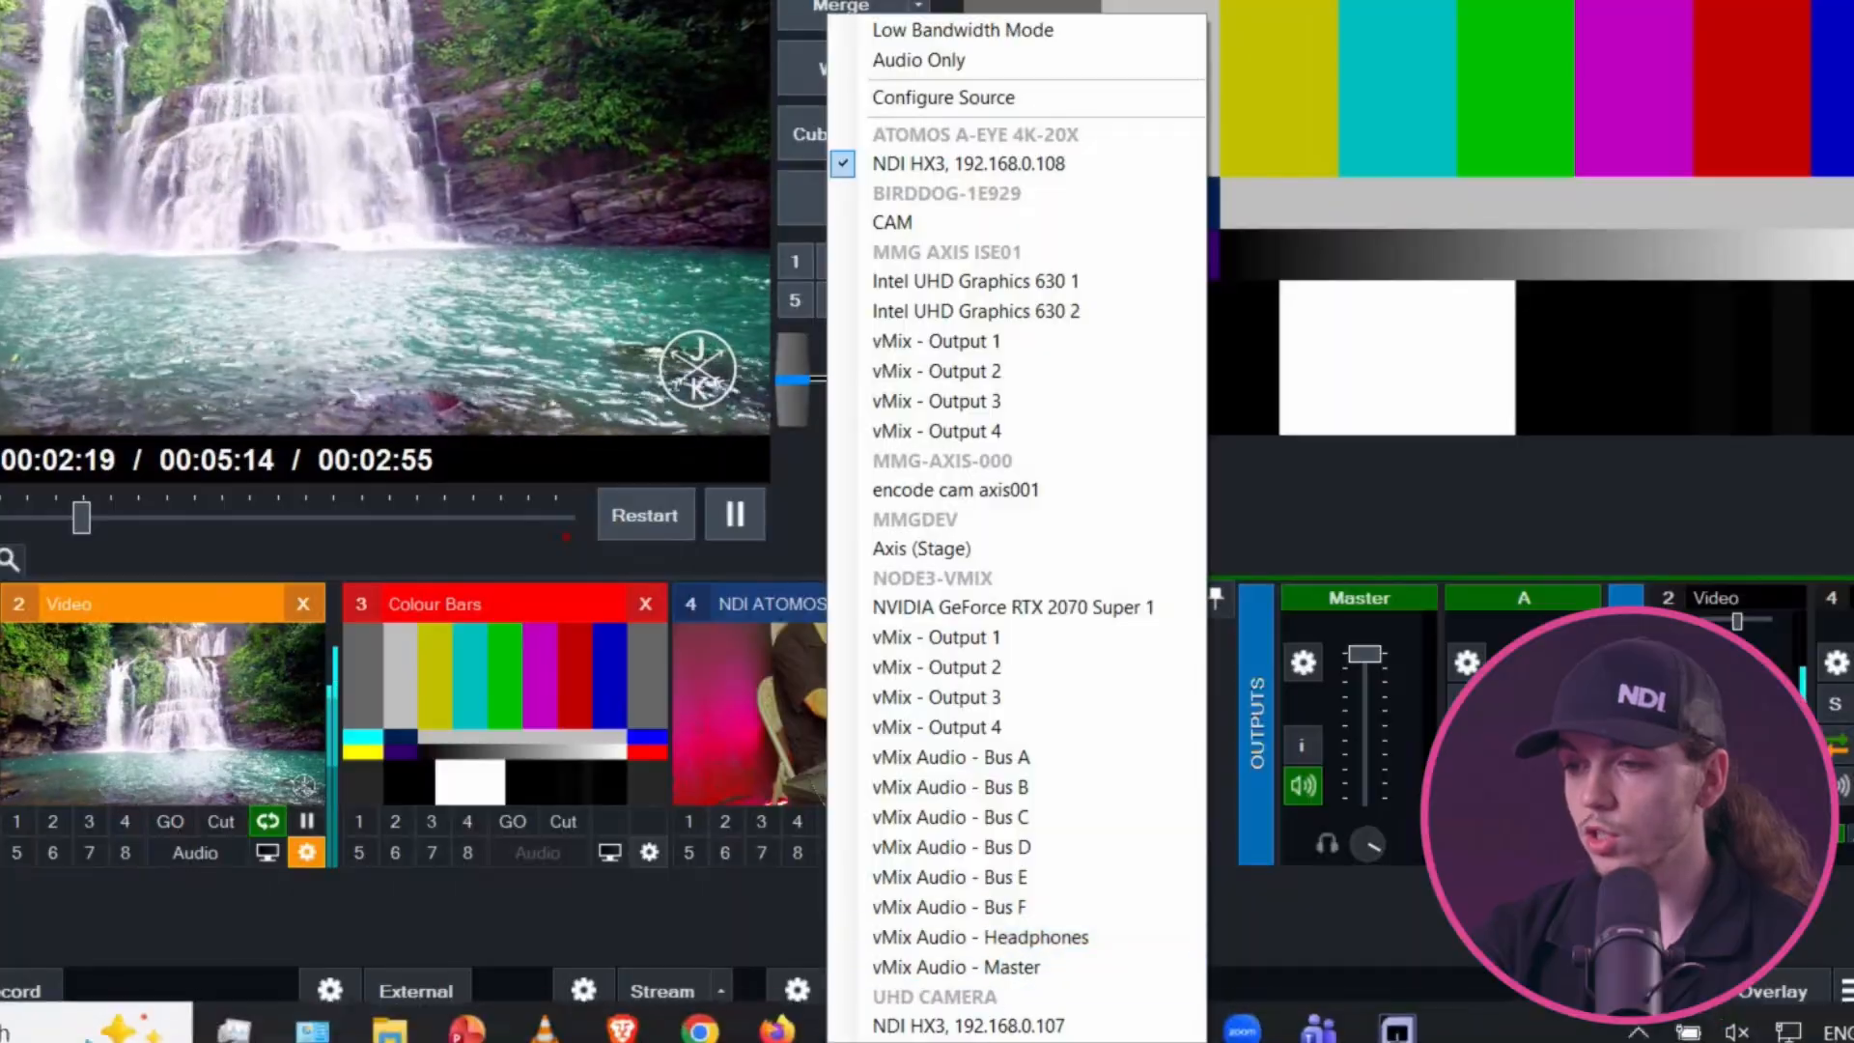
left_click(980, 1025)
Test Low Bandwidth Mode and Audio Only on the input 4 NDI camera, turning each on and back off
right_click(848, 730)
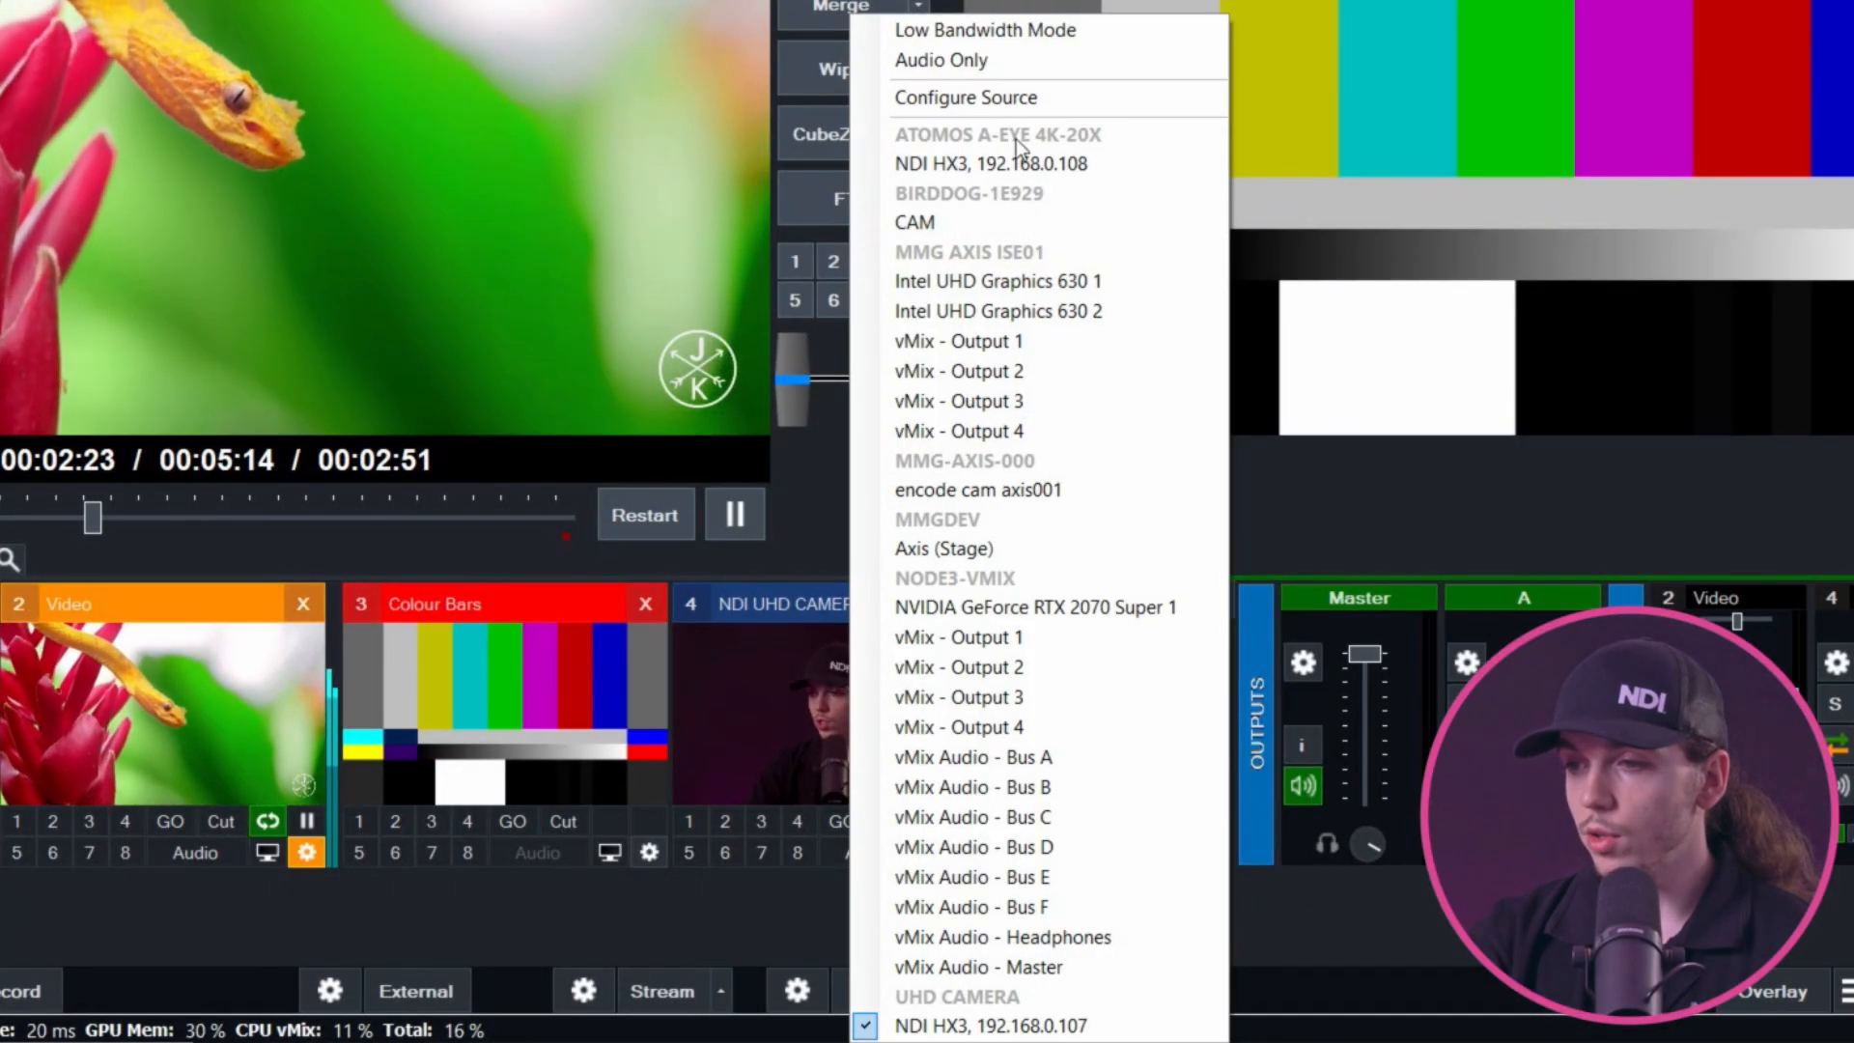
left_click(975, 21)
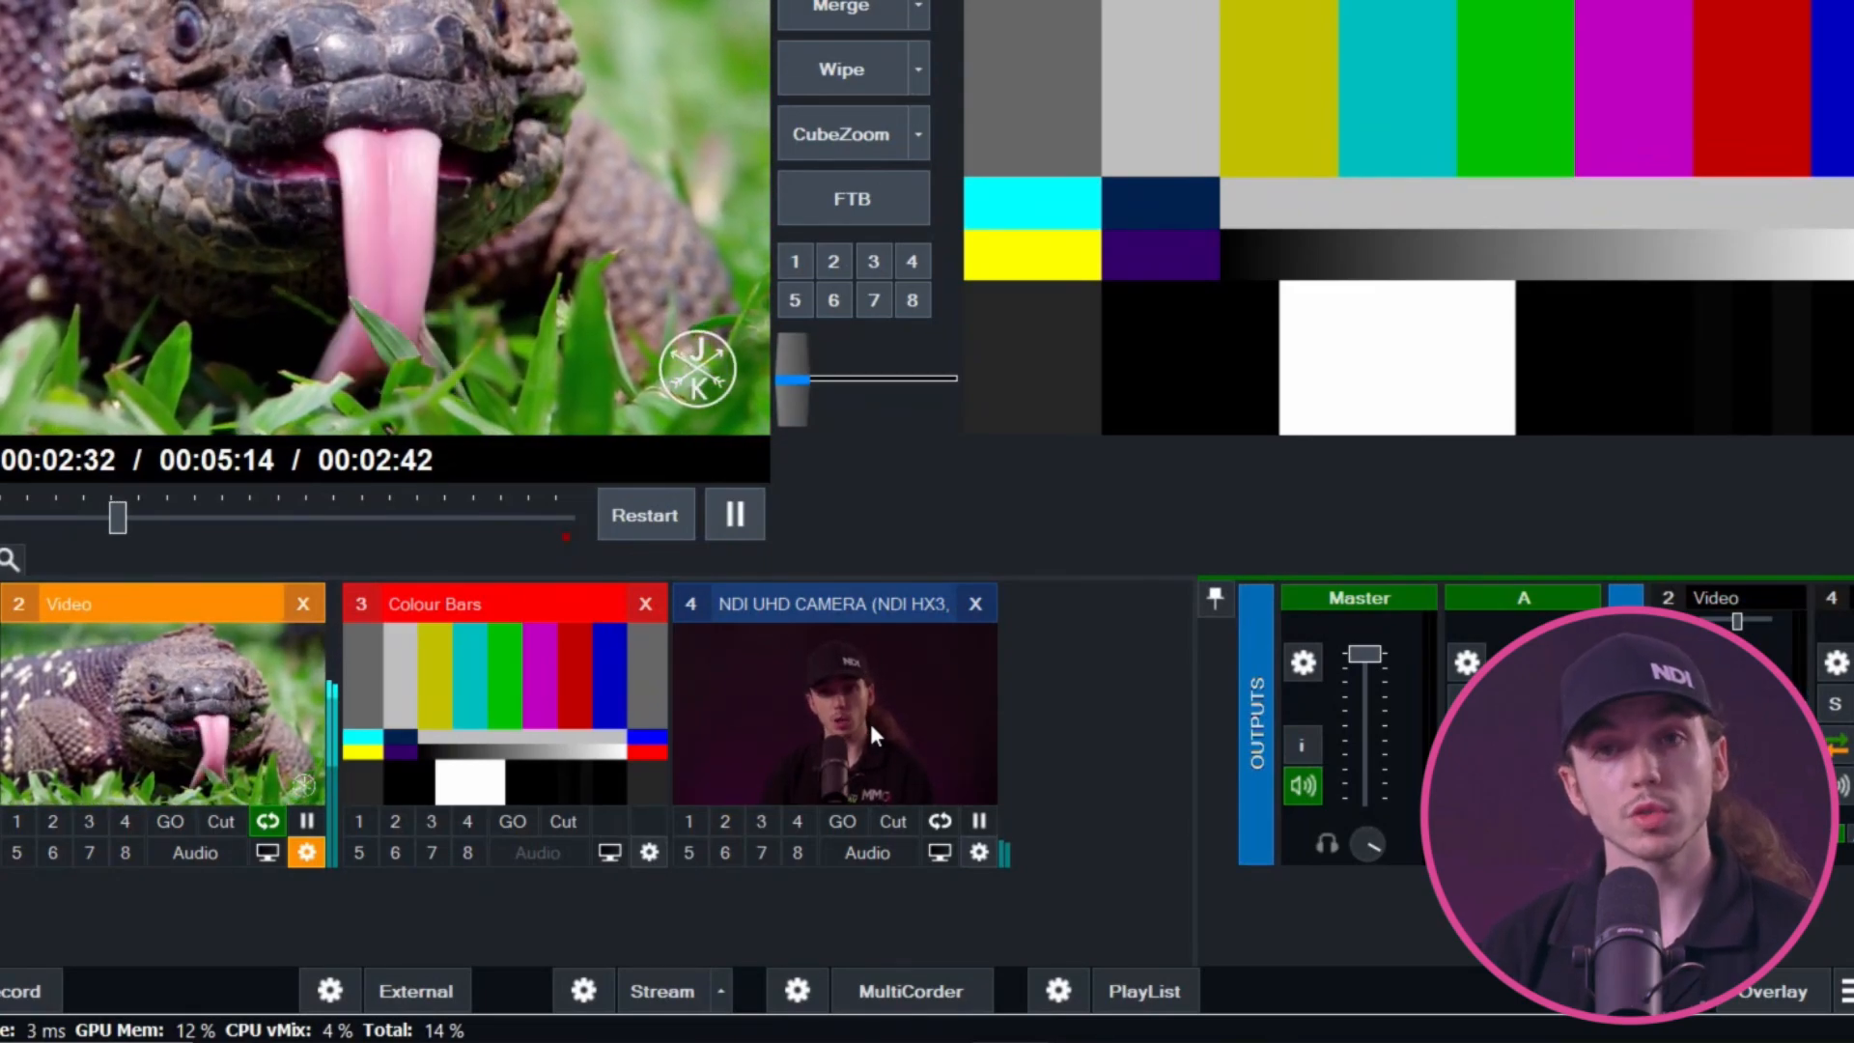
right_click(871, 722)
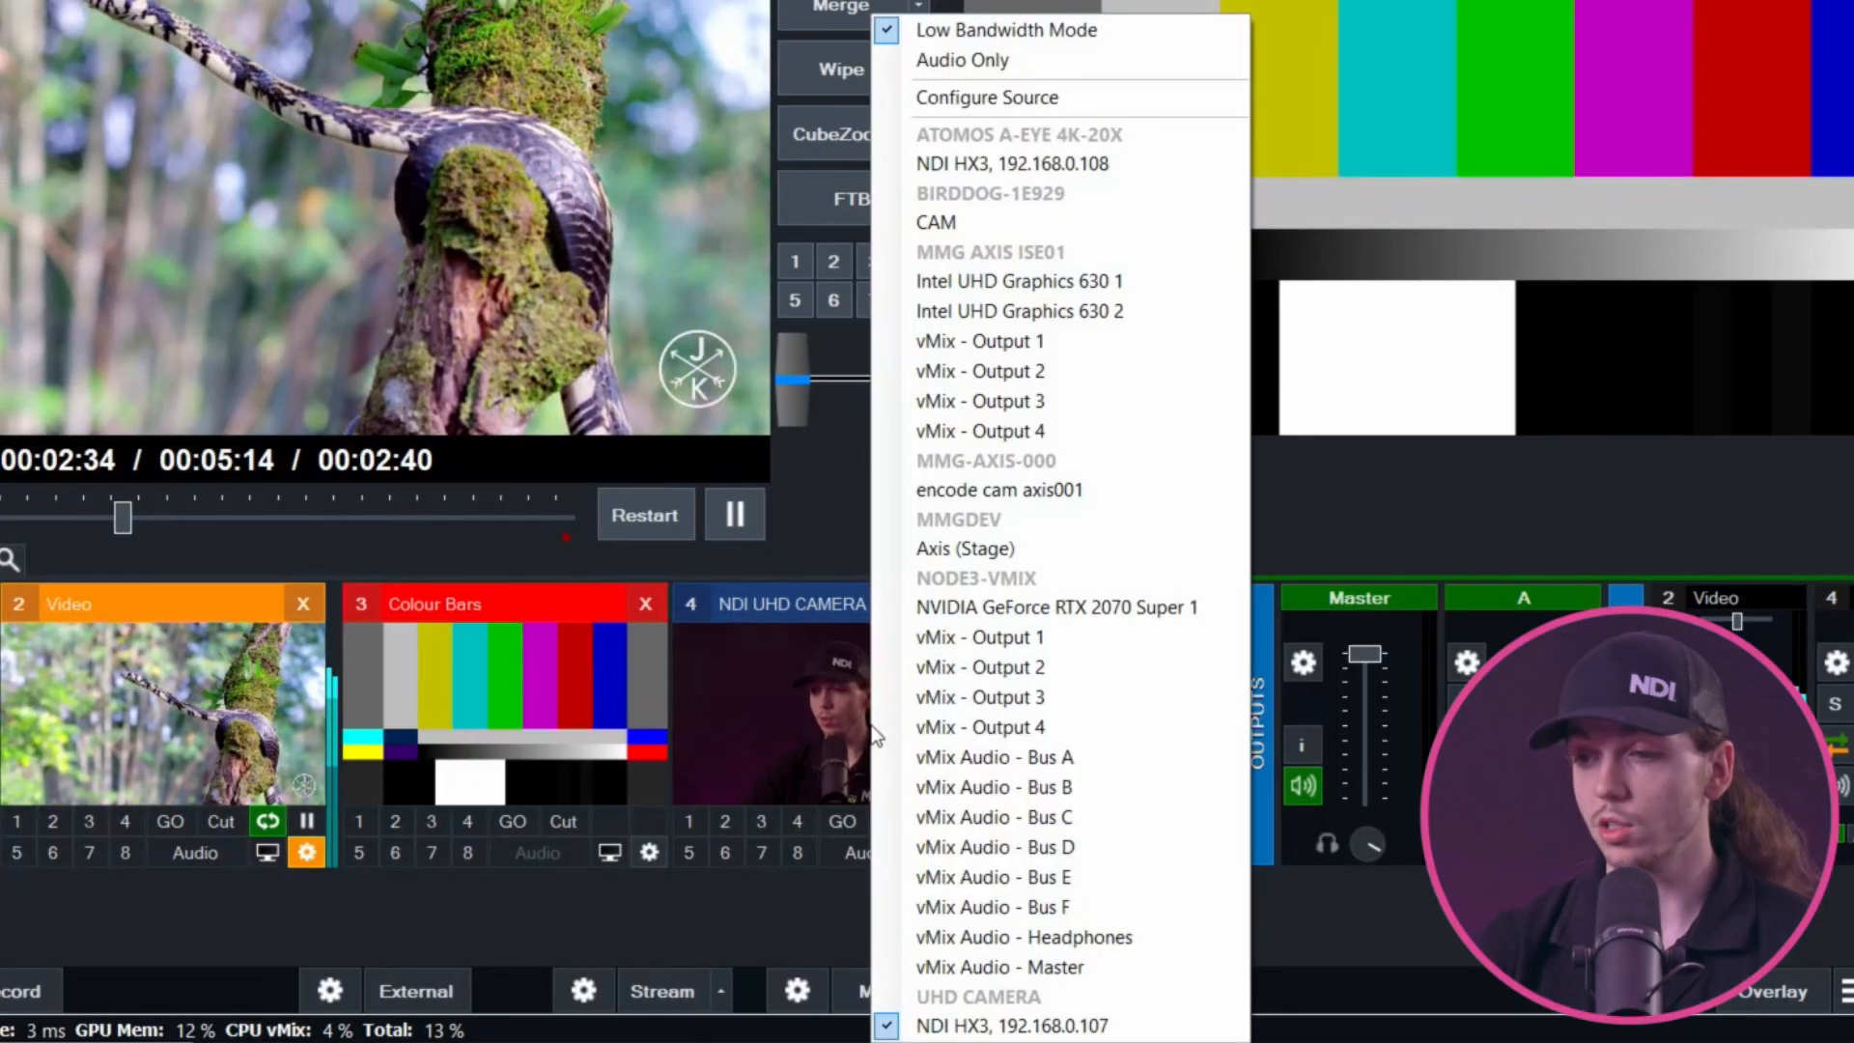
left_click(987, 62)
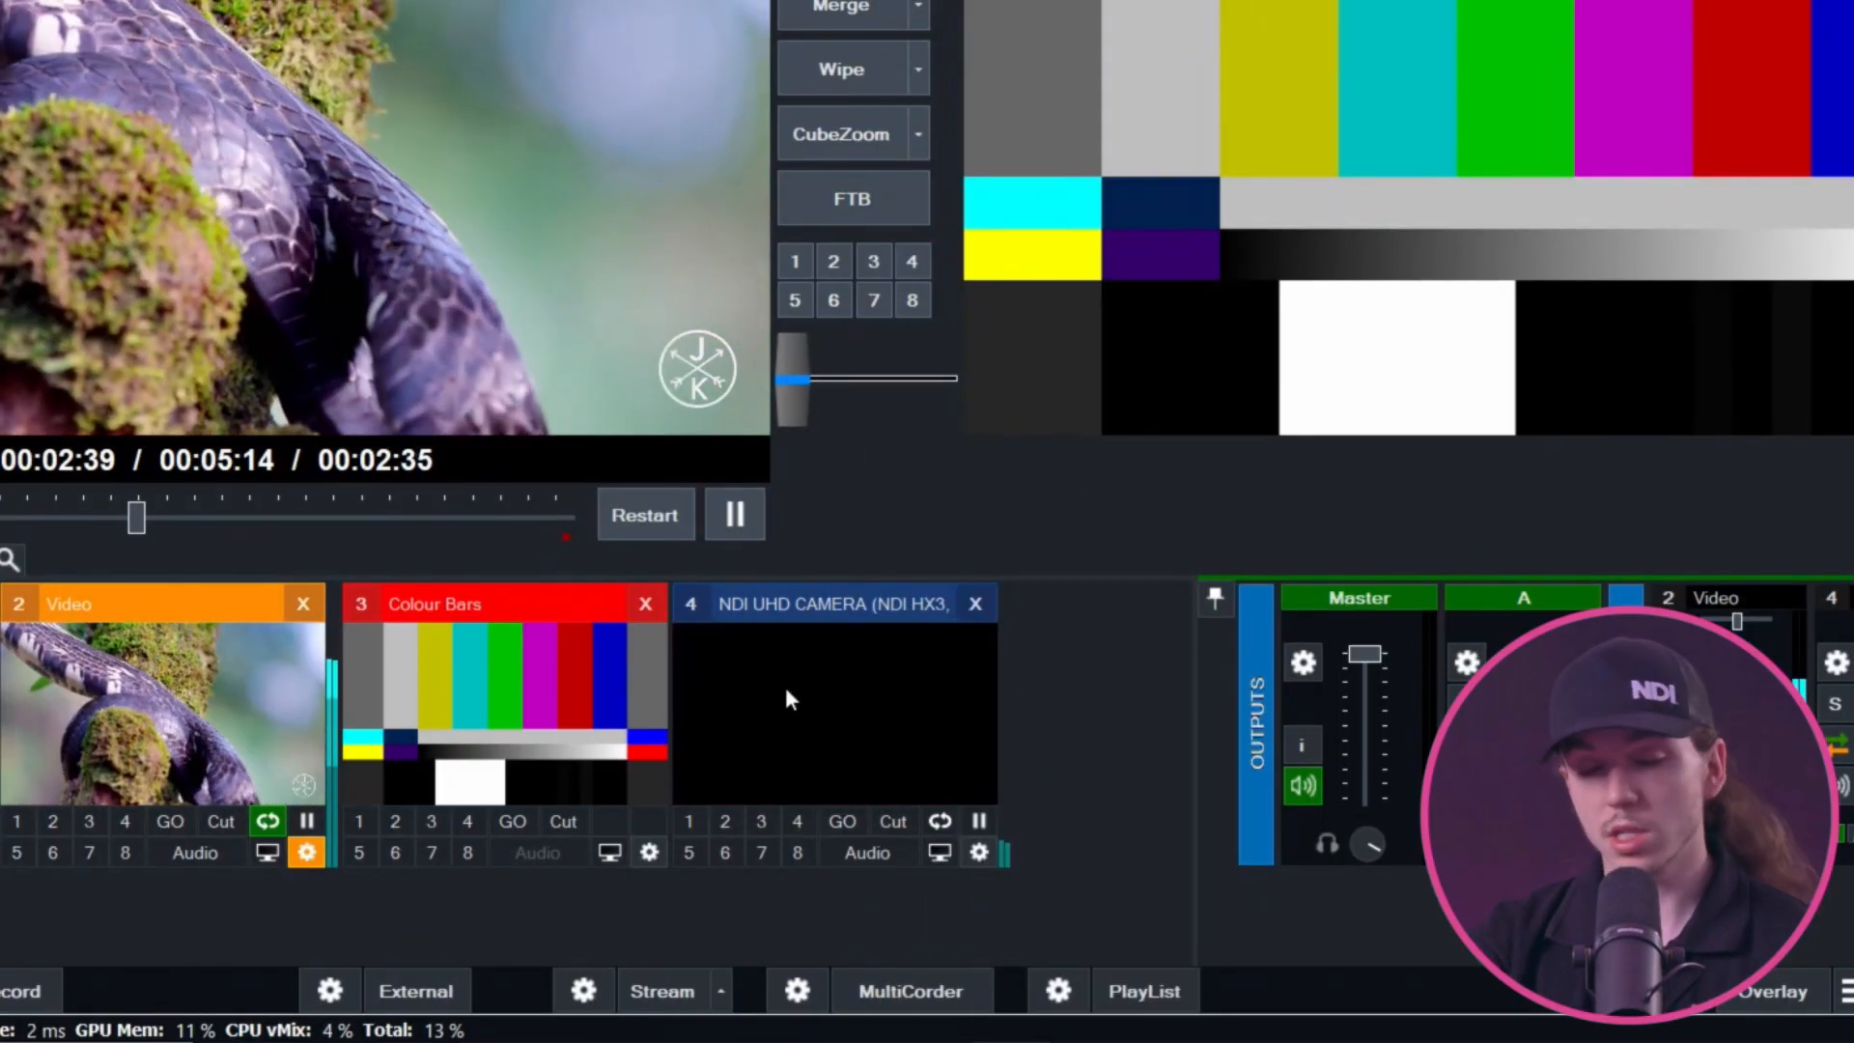
right_click(838, 714)
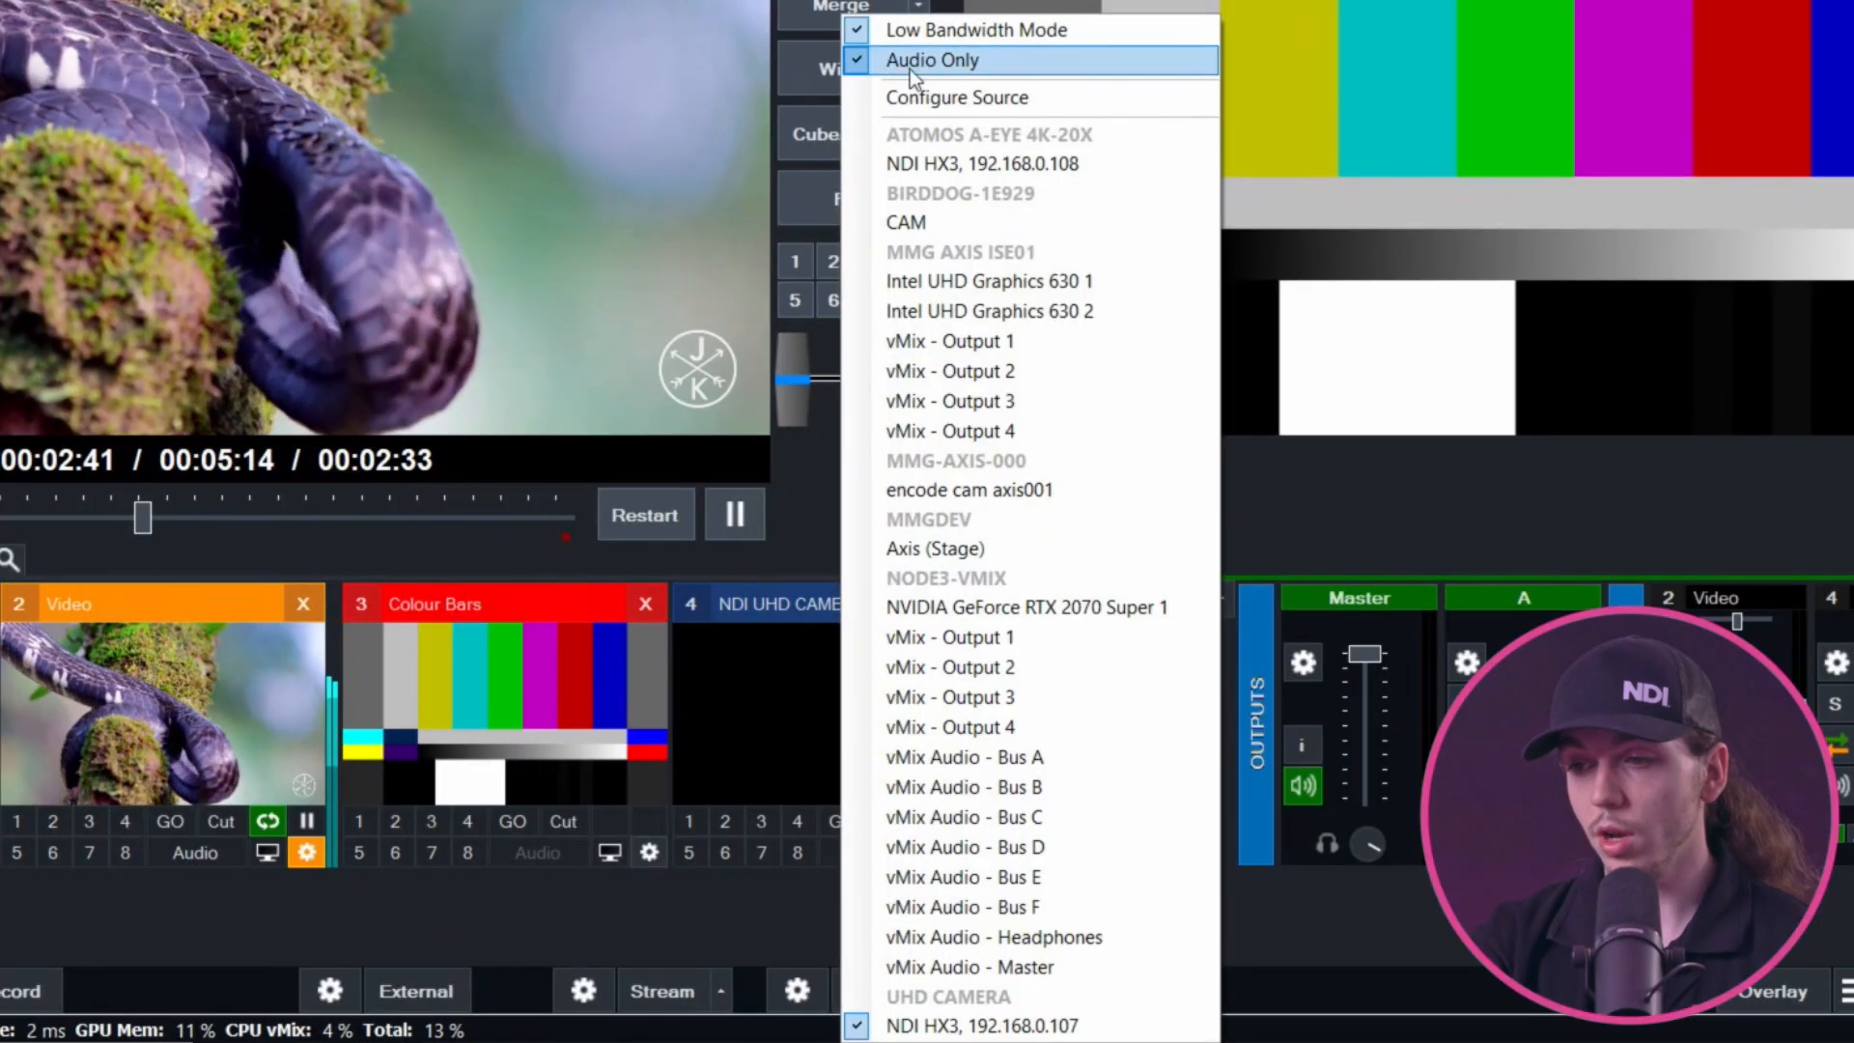
left_click(909, 63)
right_click(813, 687)
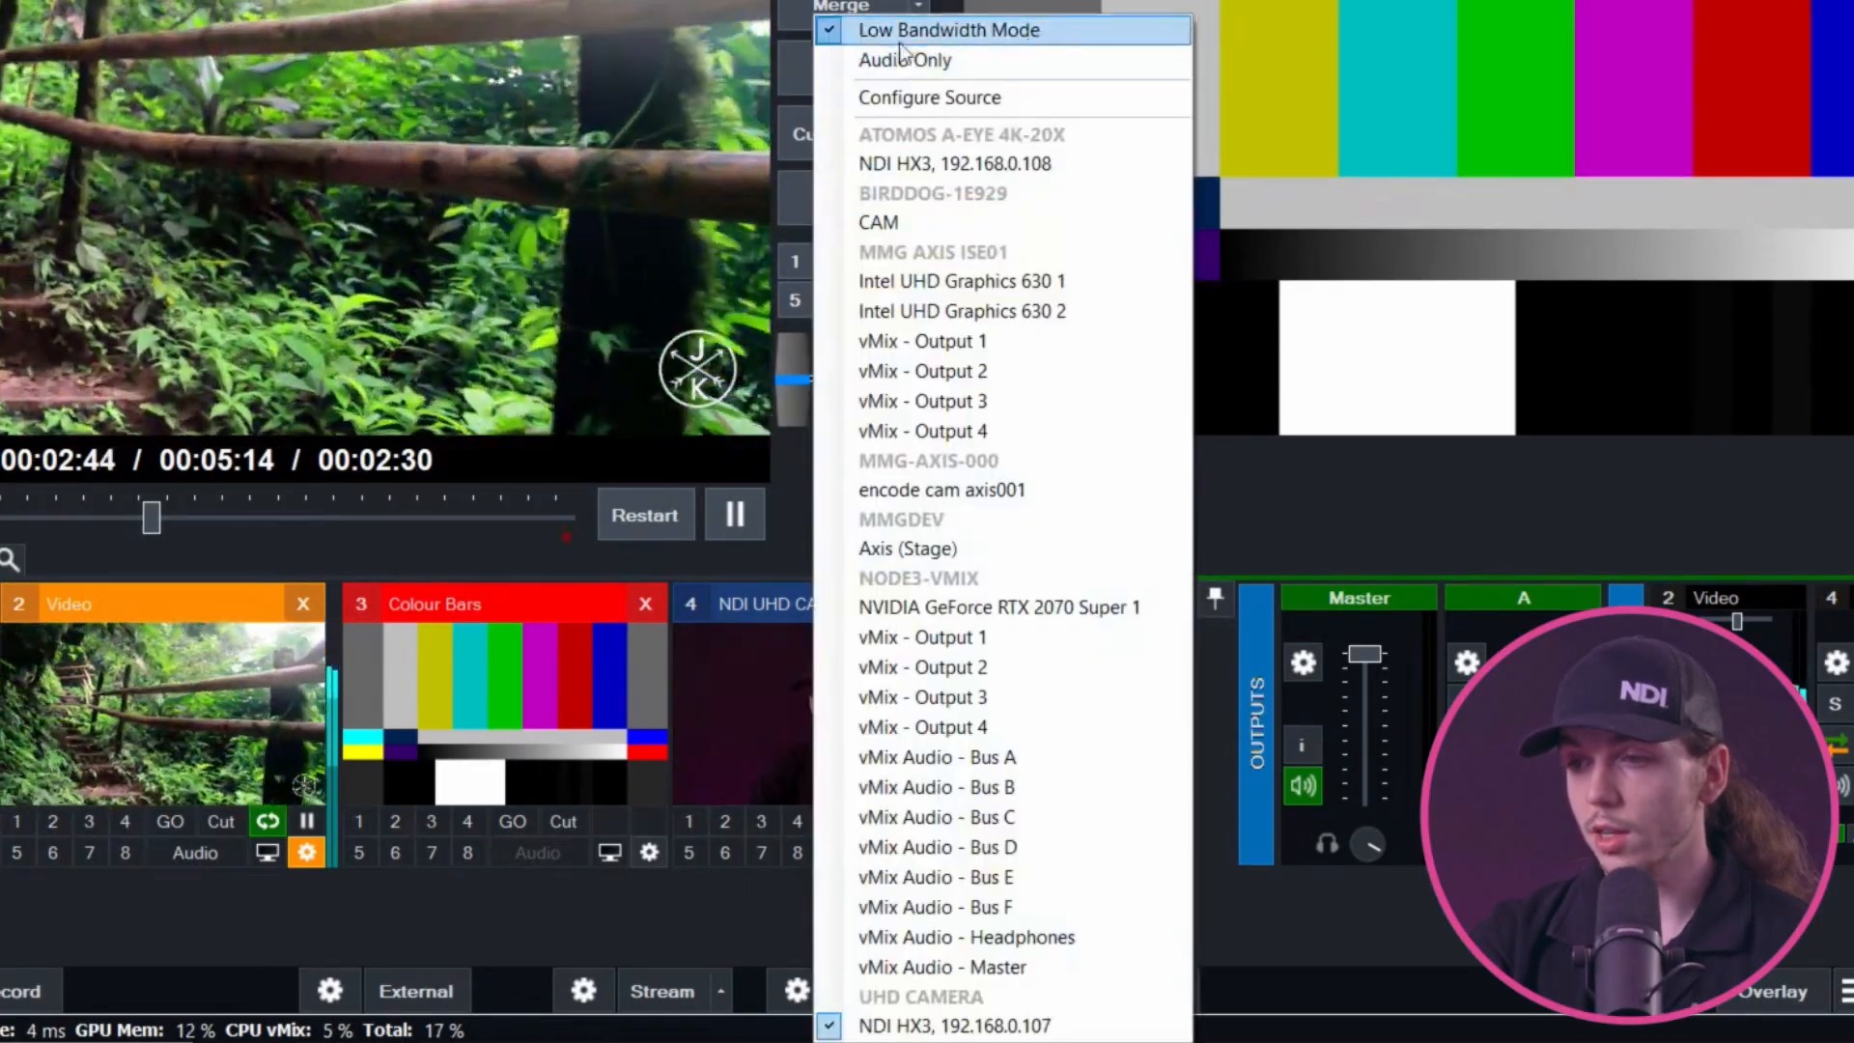
left_click(908, 27)
right_click(800, 714)
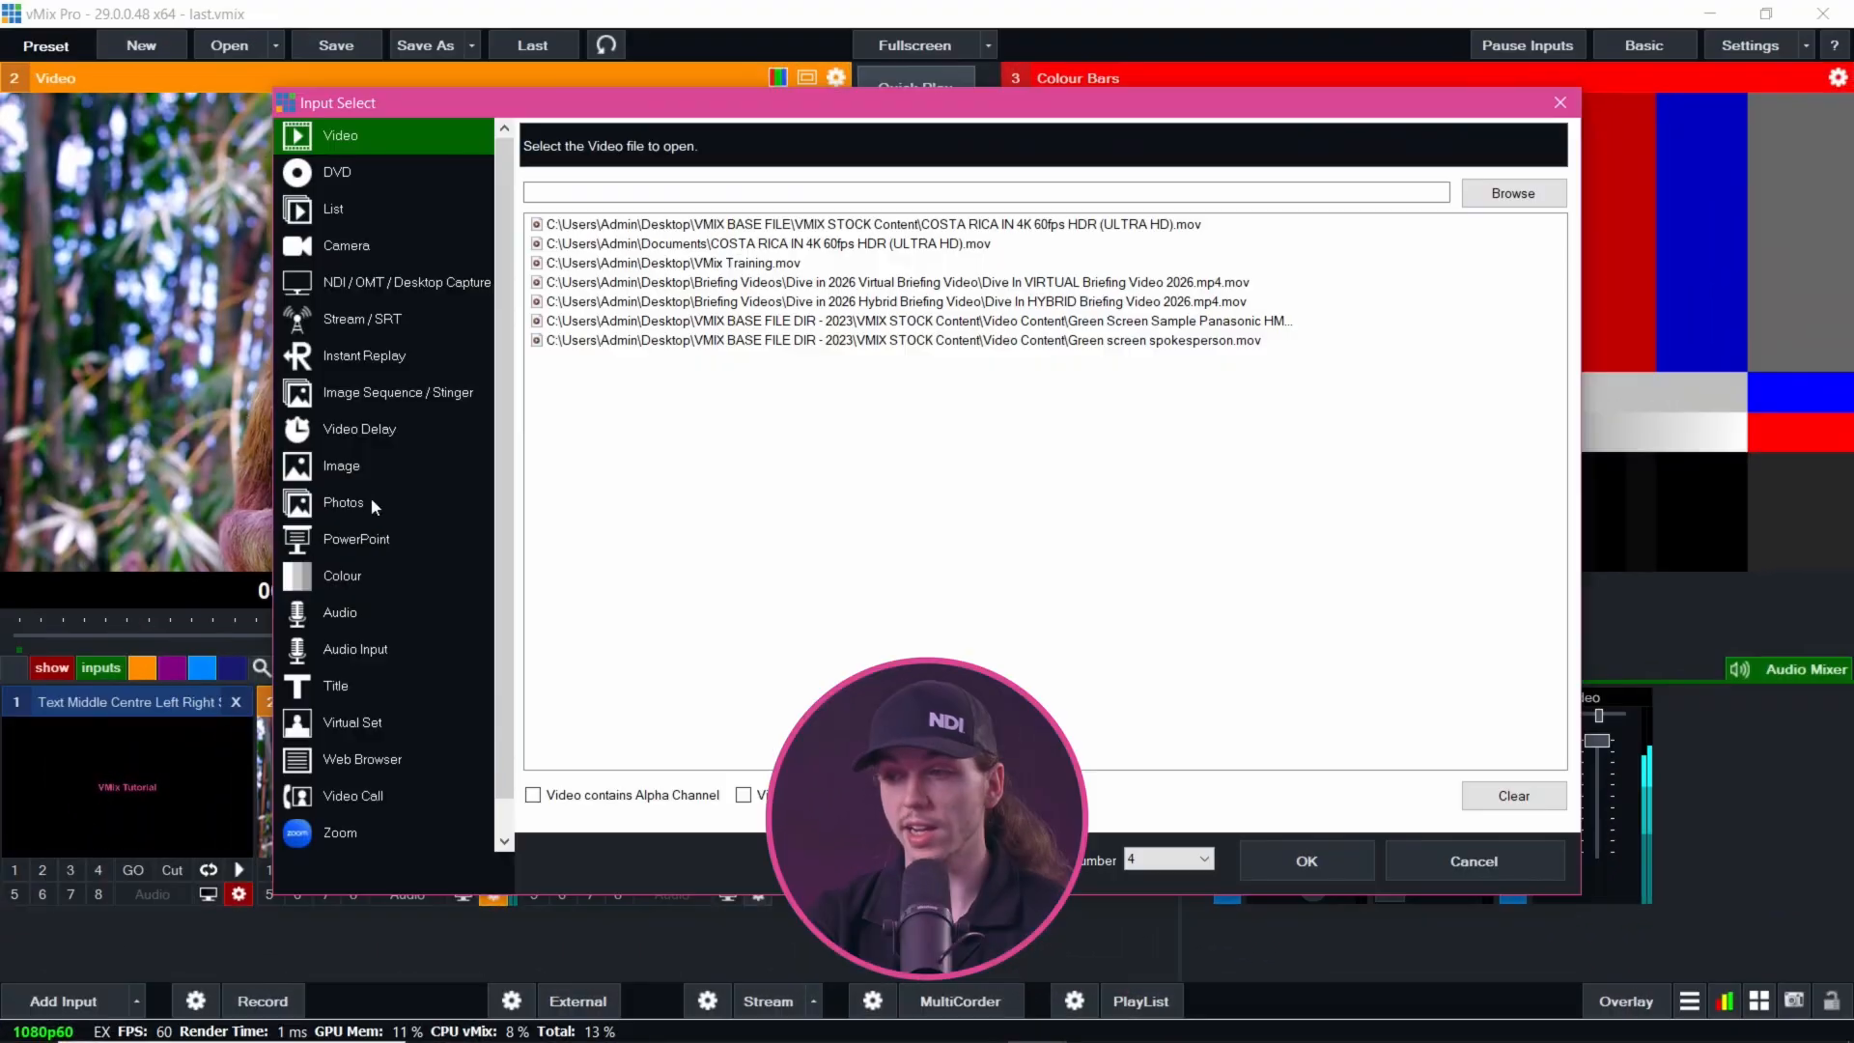
Add the recent YouTube playlist URL as a web browser input, preview it and accept all cookies on the page
left_click(346, 758)
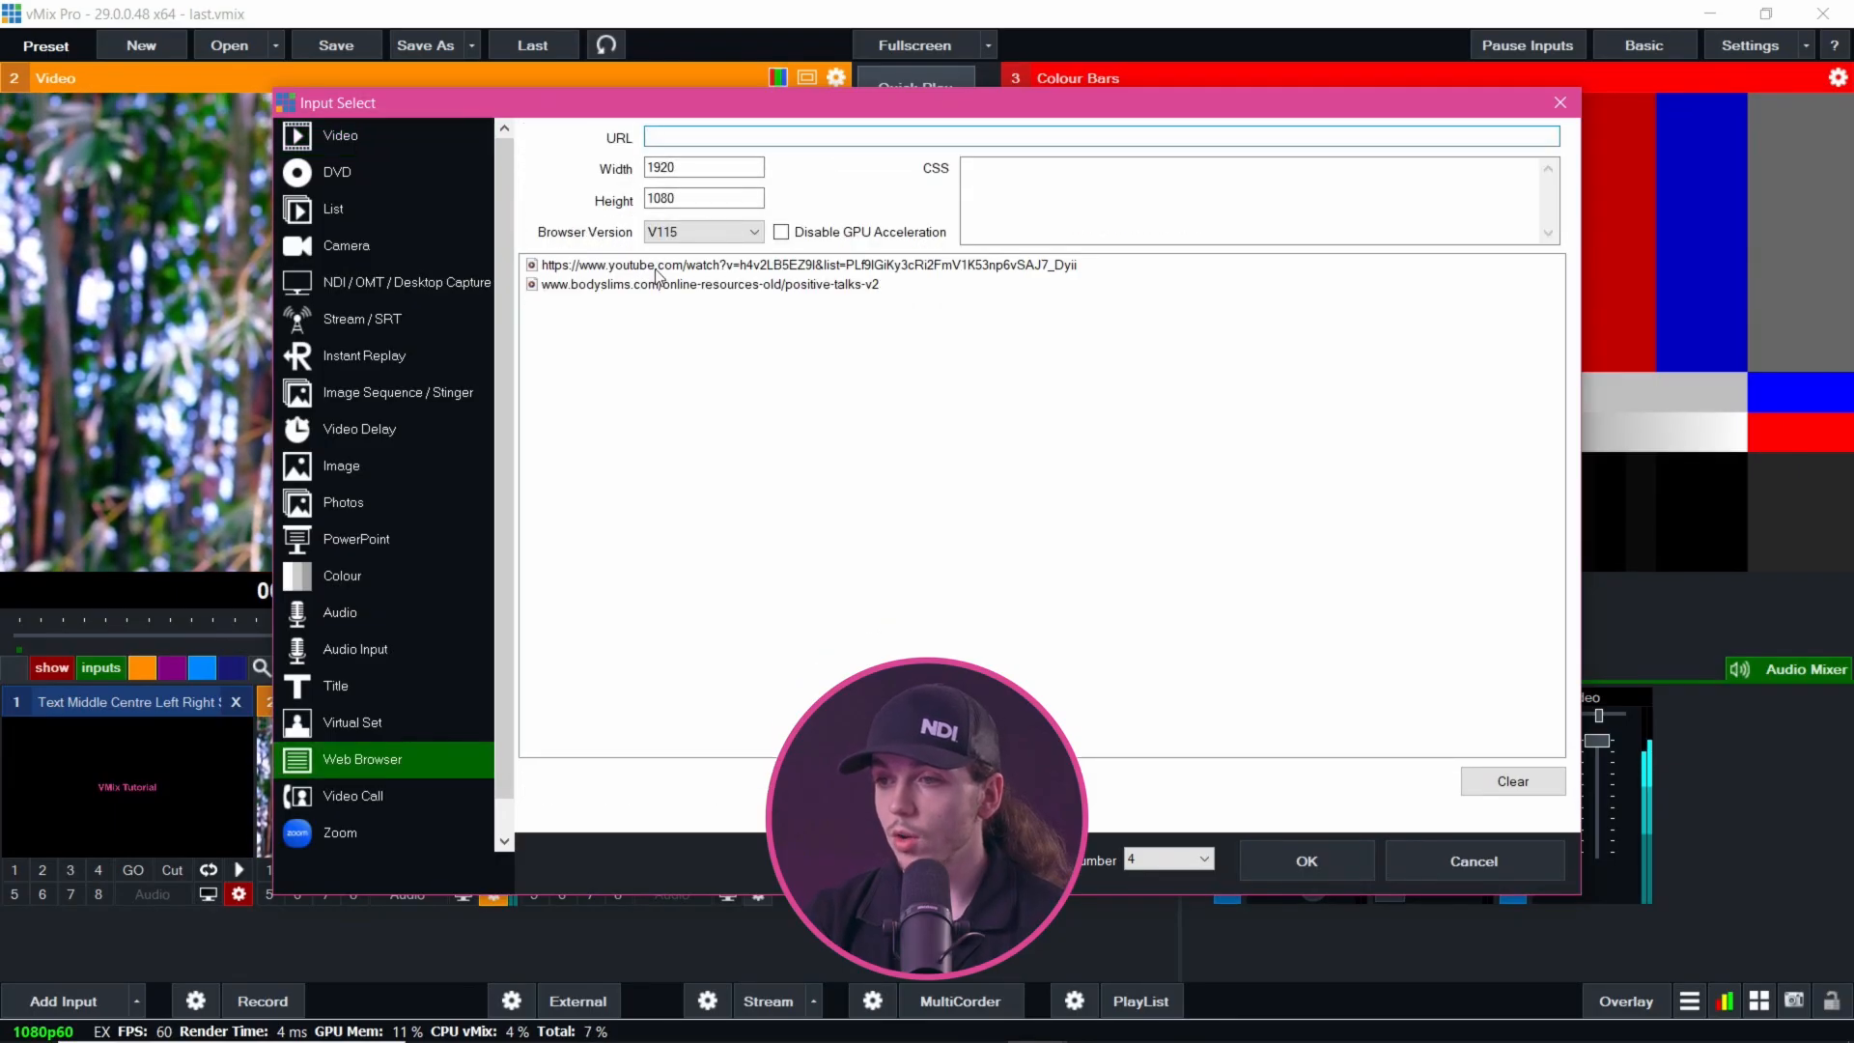
double_click(656, 267)
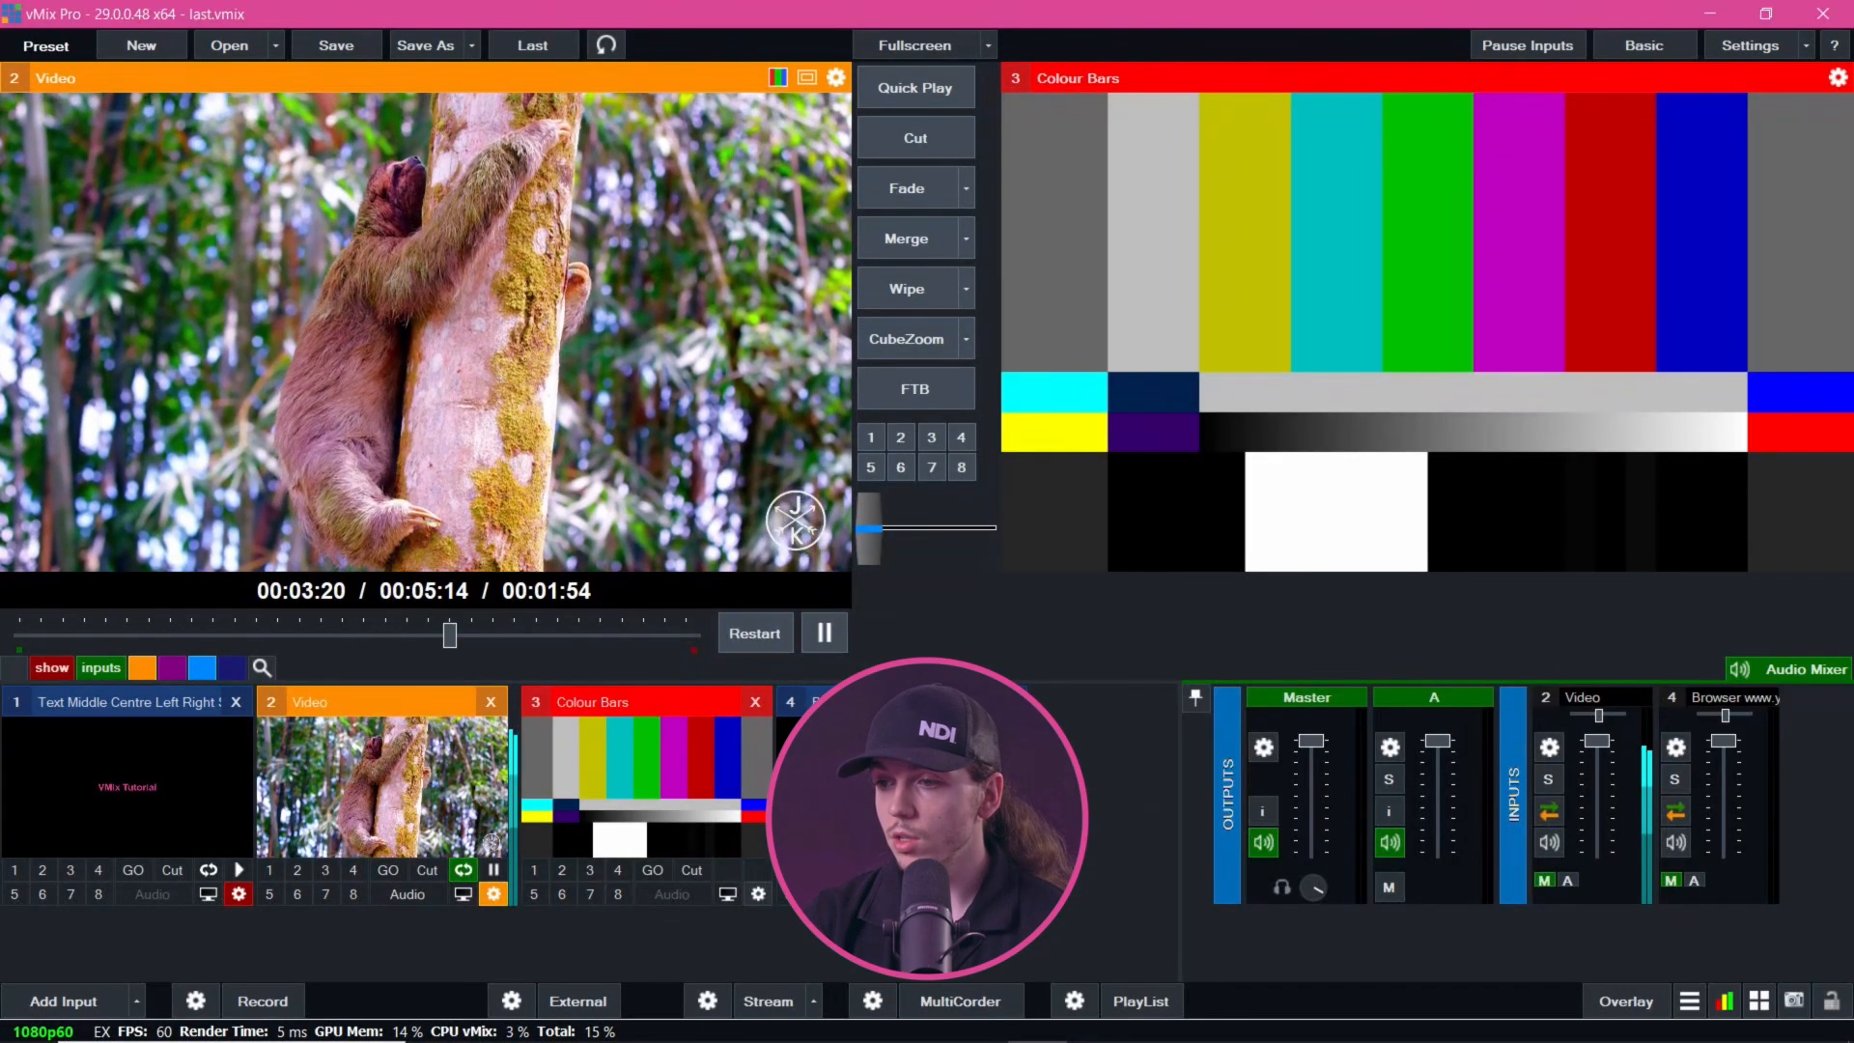
left_click(905, 790)
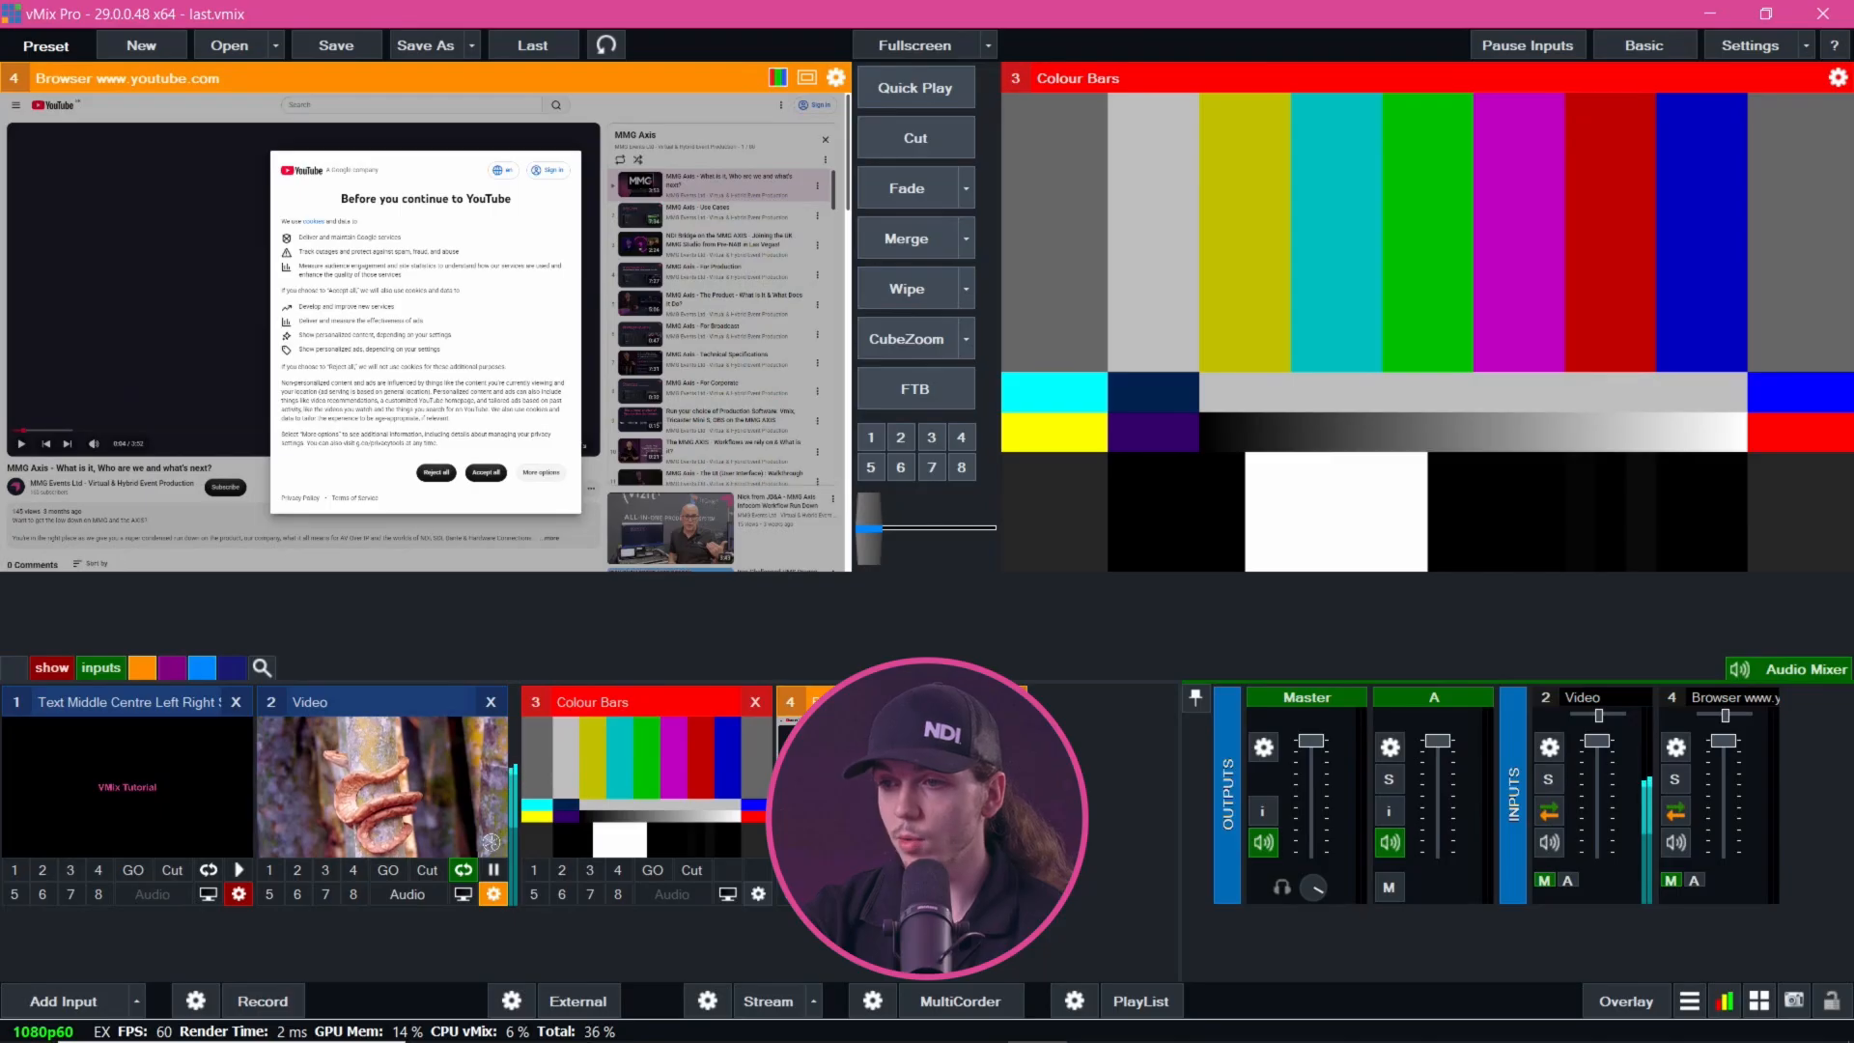
left_click(487, 473)
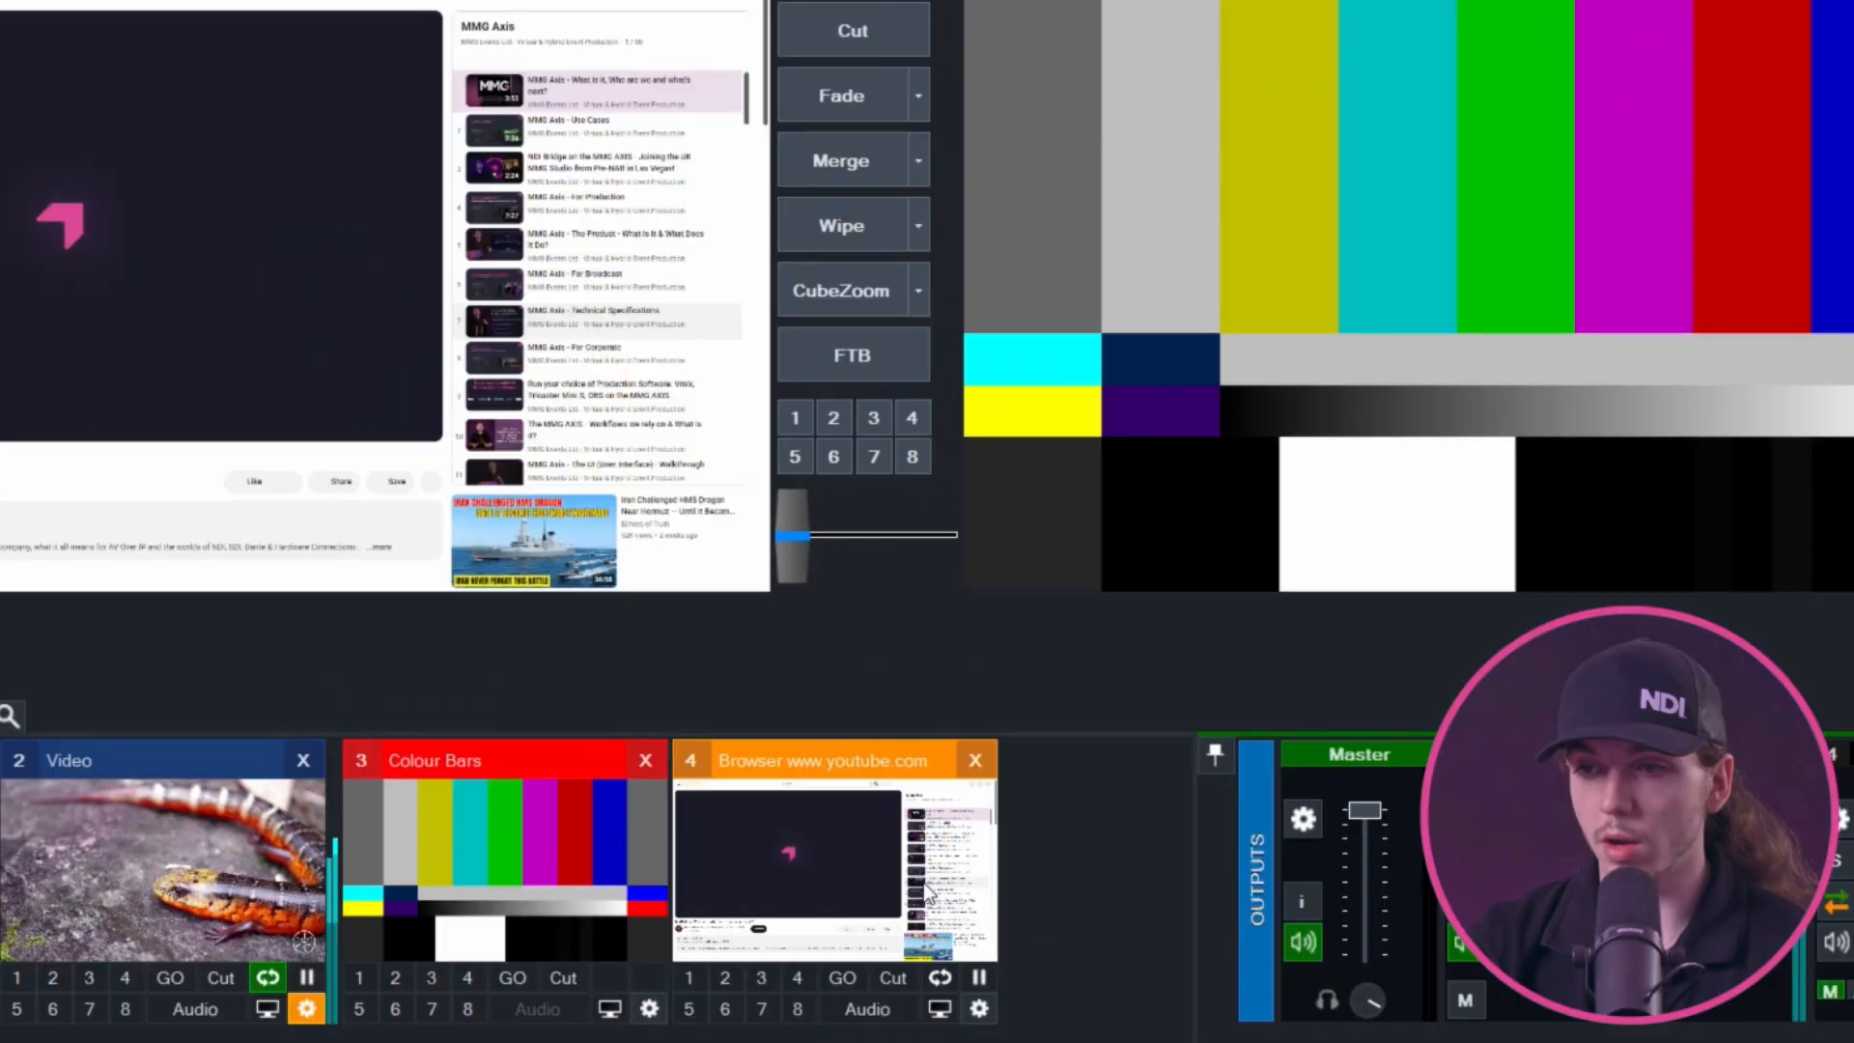
Check the URL and CSS properties of the YouTube browser input and remove that input
right_click(912, 823)
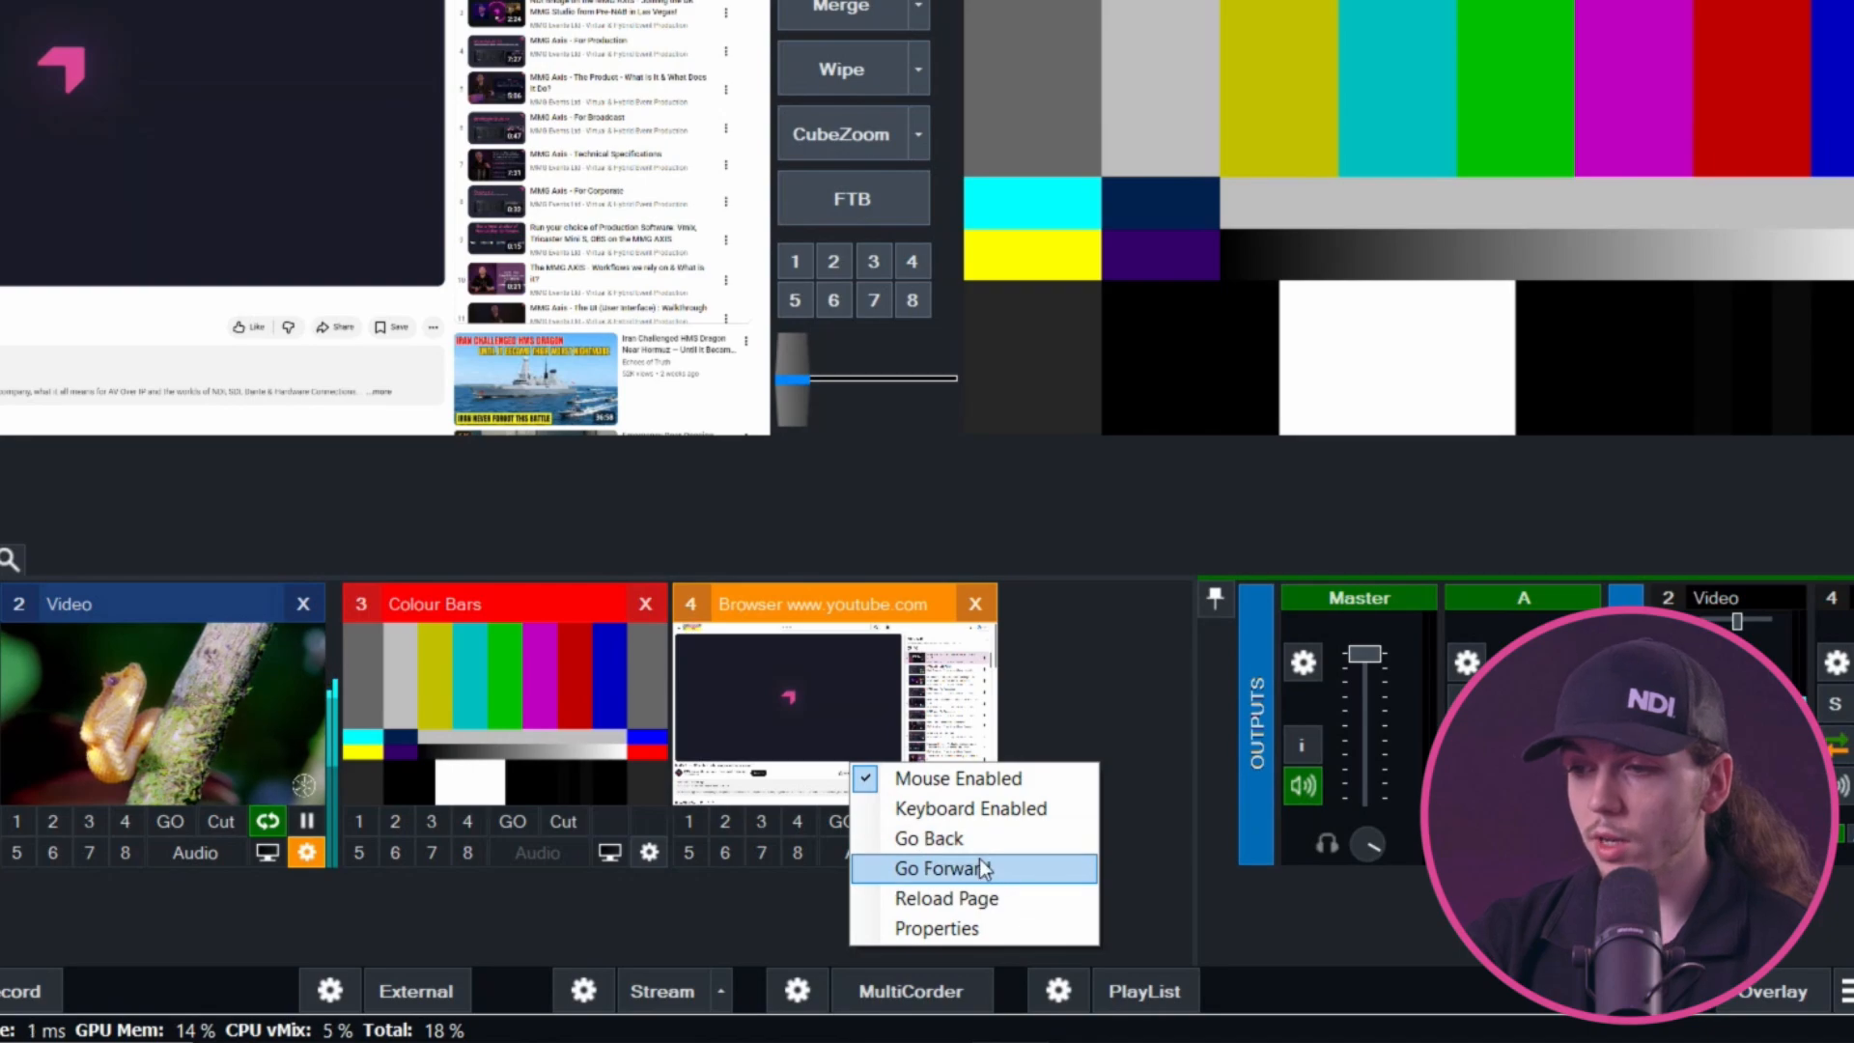
left_click(973, 928)
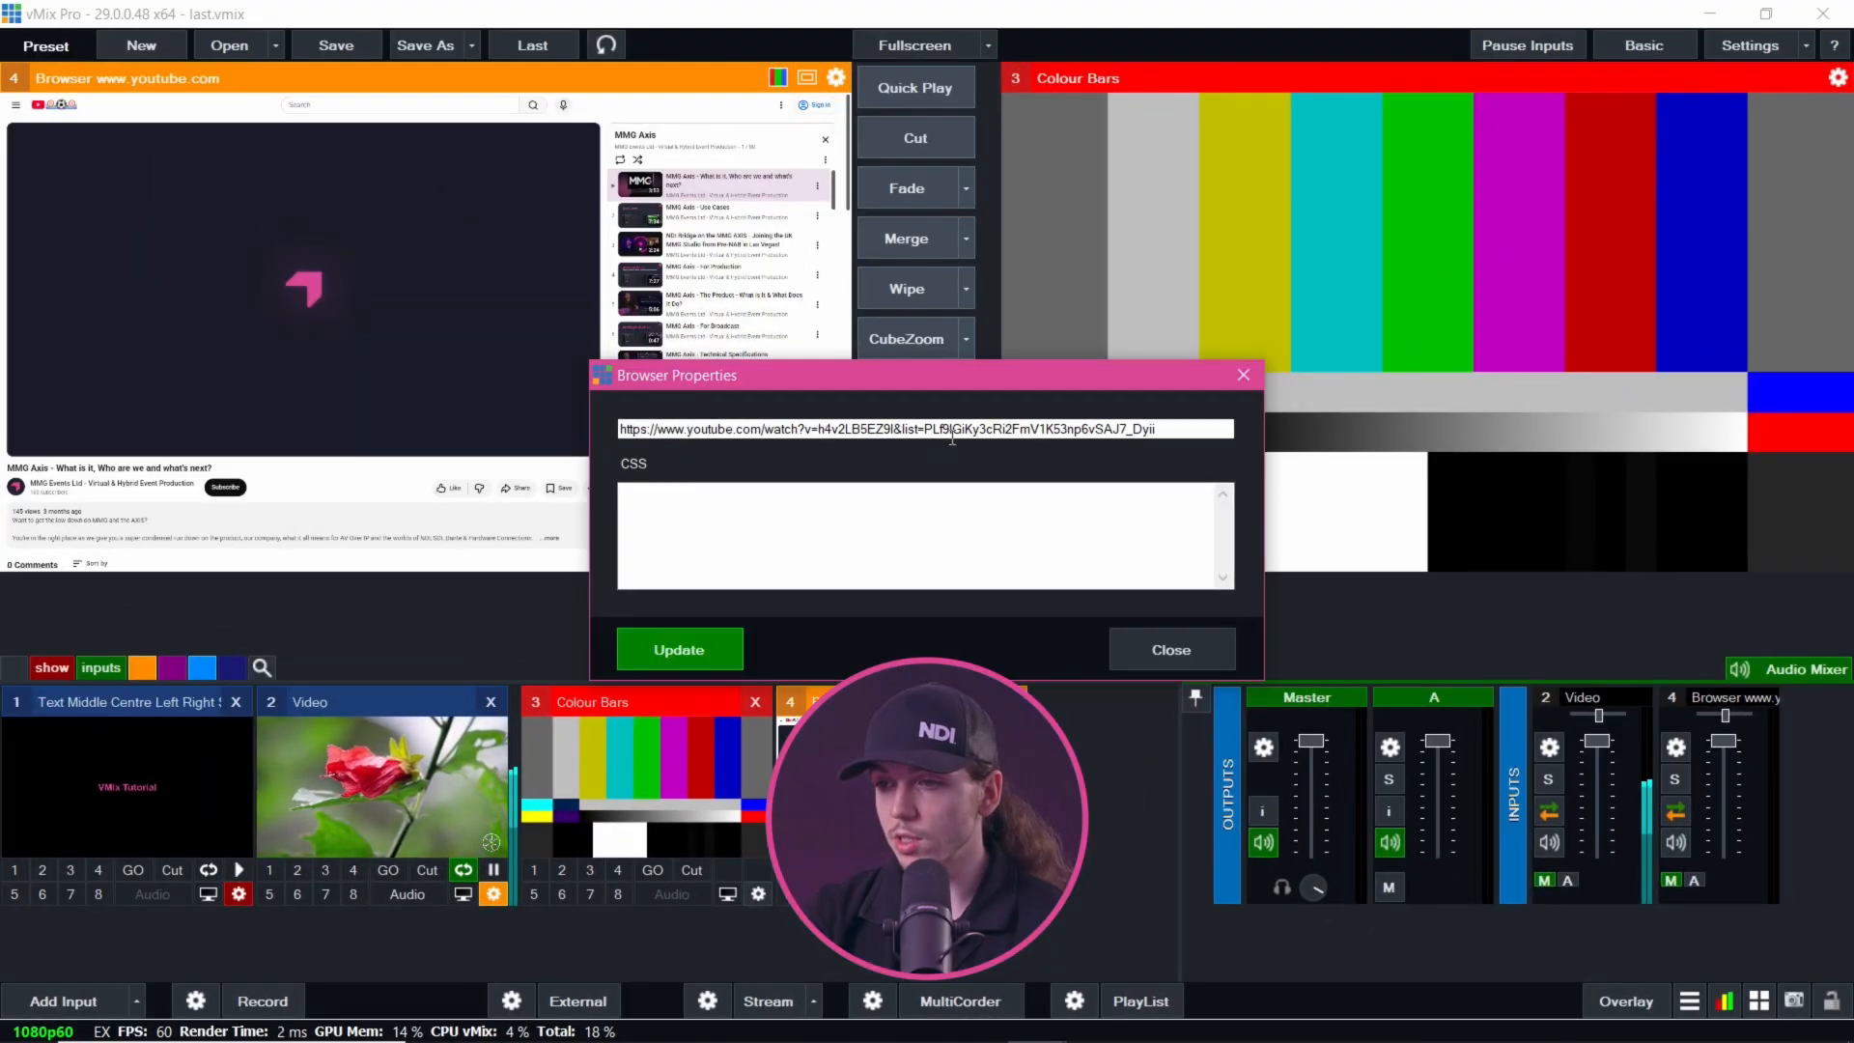
left_click(1171, 639)
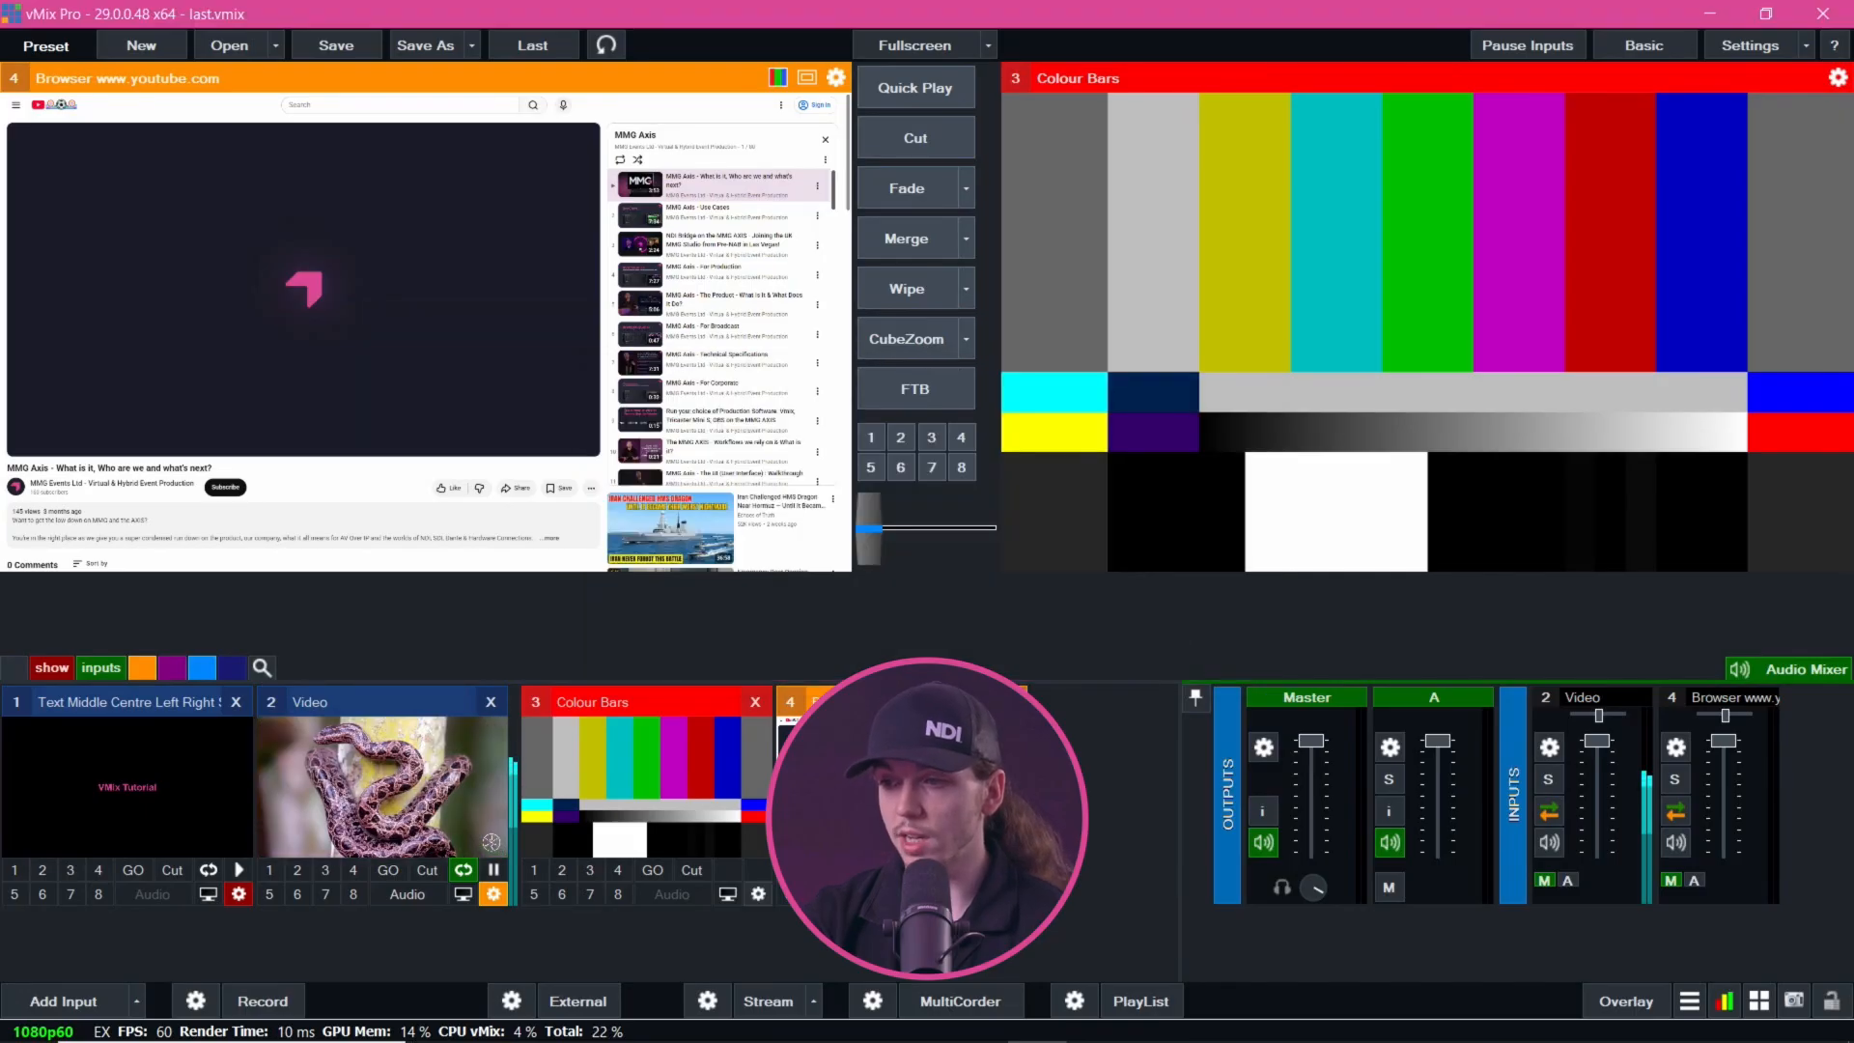
left_click(1010, 702)
Look through the PowerPoint and Video options for a new input and leave without adding one
left_click(95, 1001)
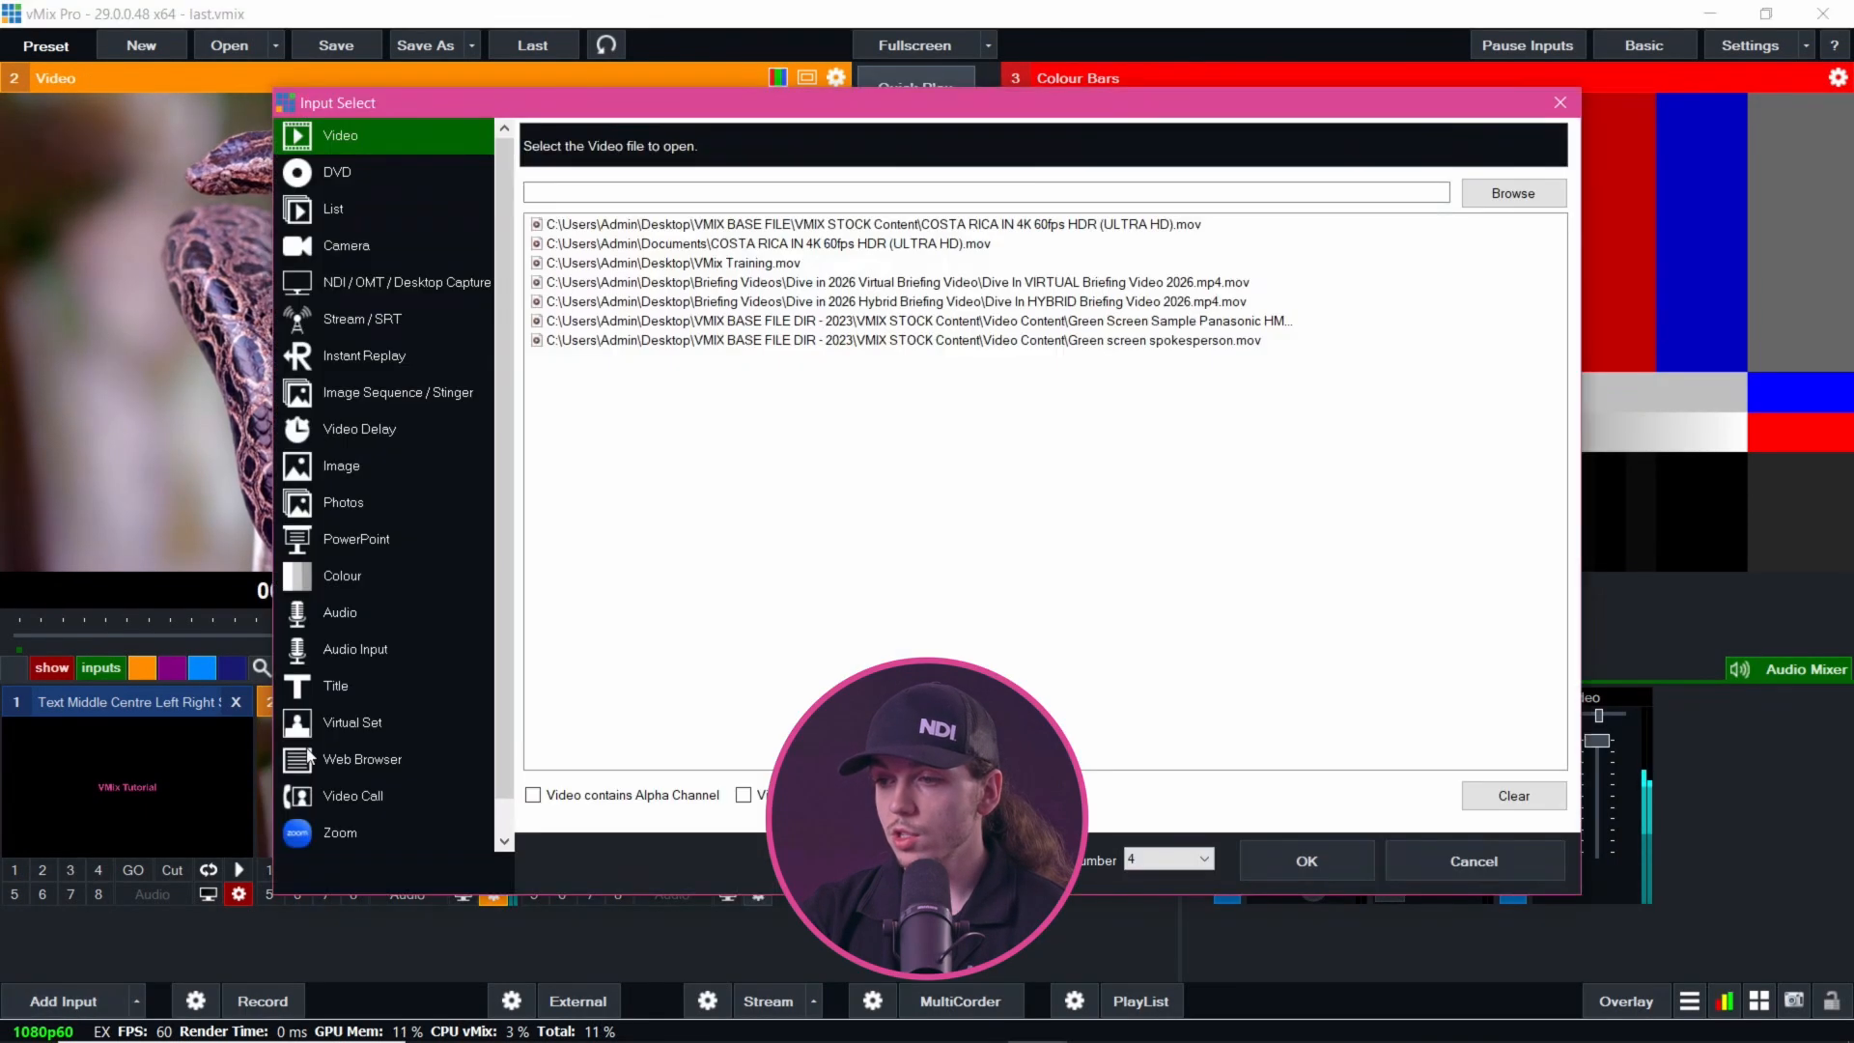
left_click(346, 541)
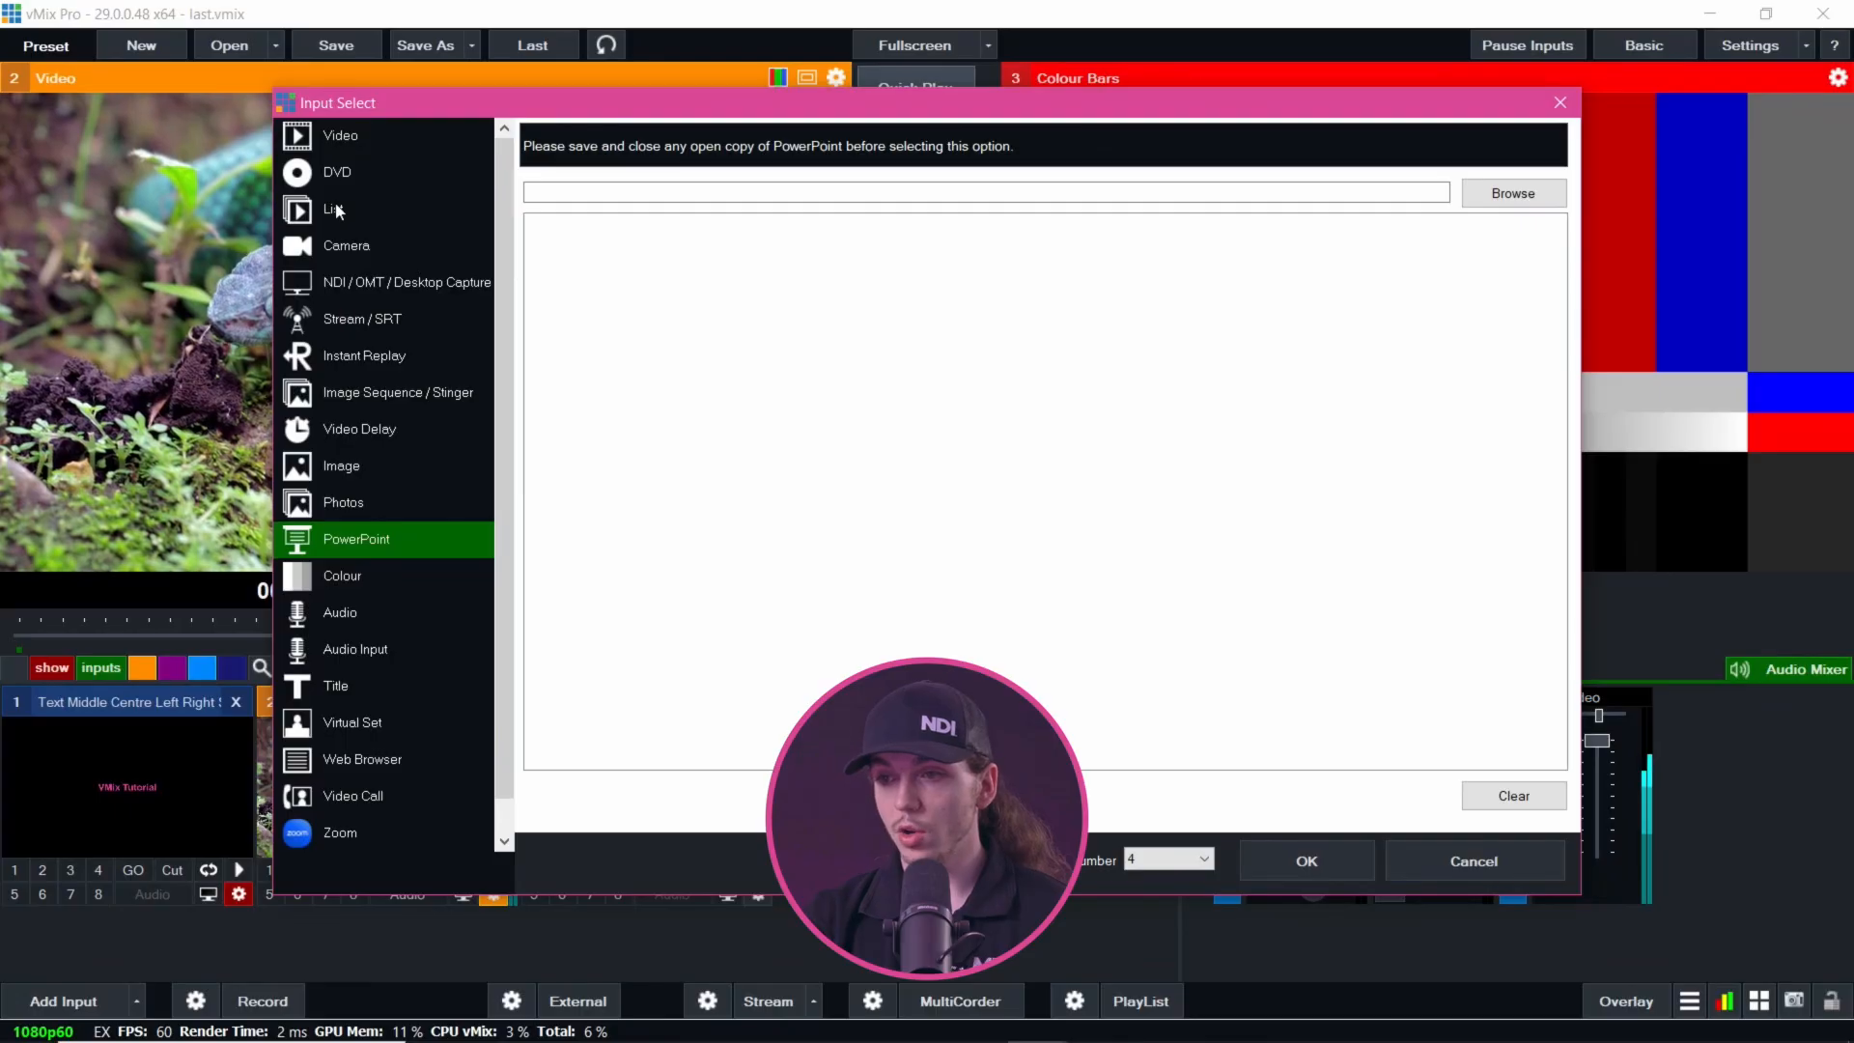
left_click(339, 135)
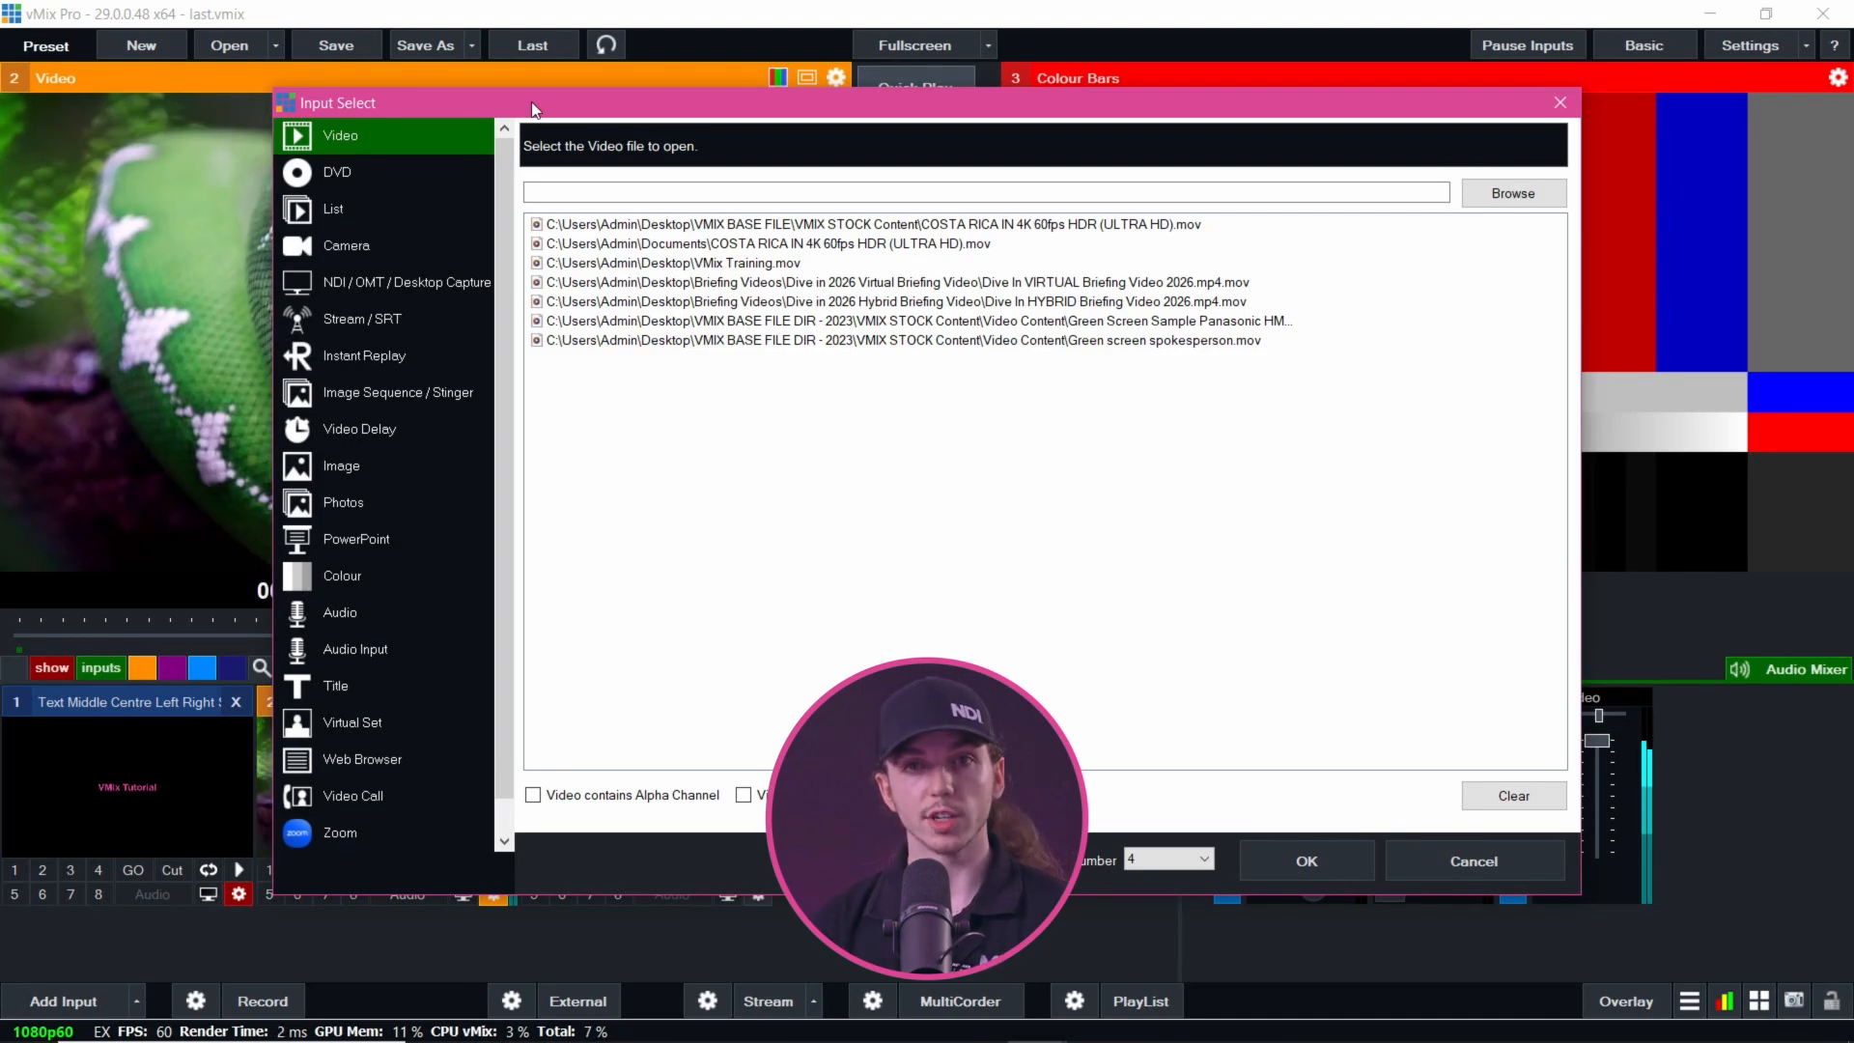
left_click(1456, 849)
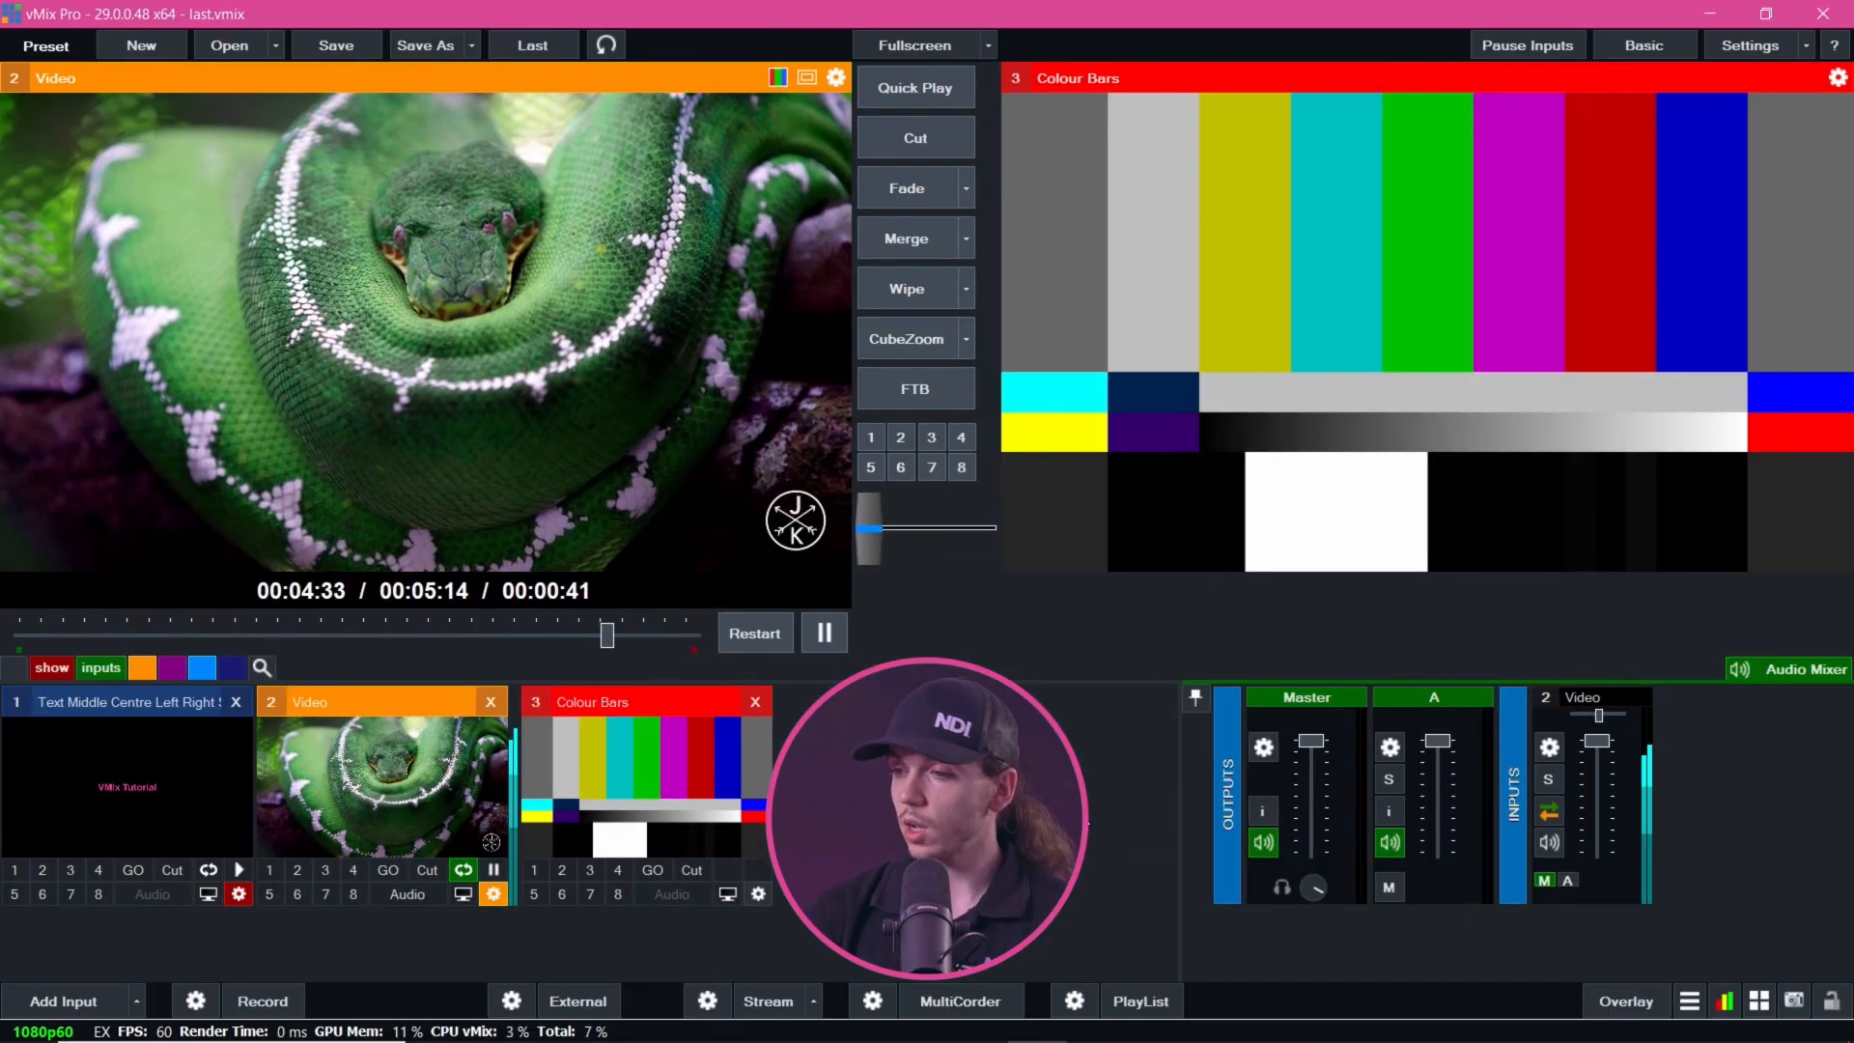